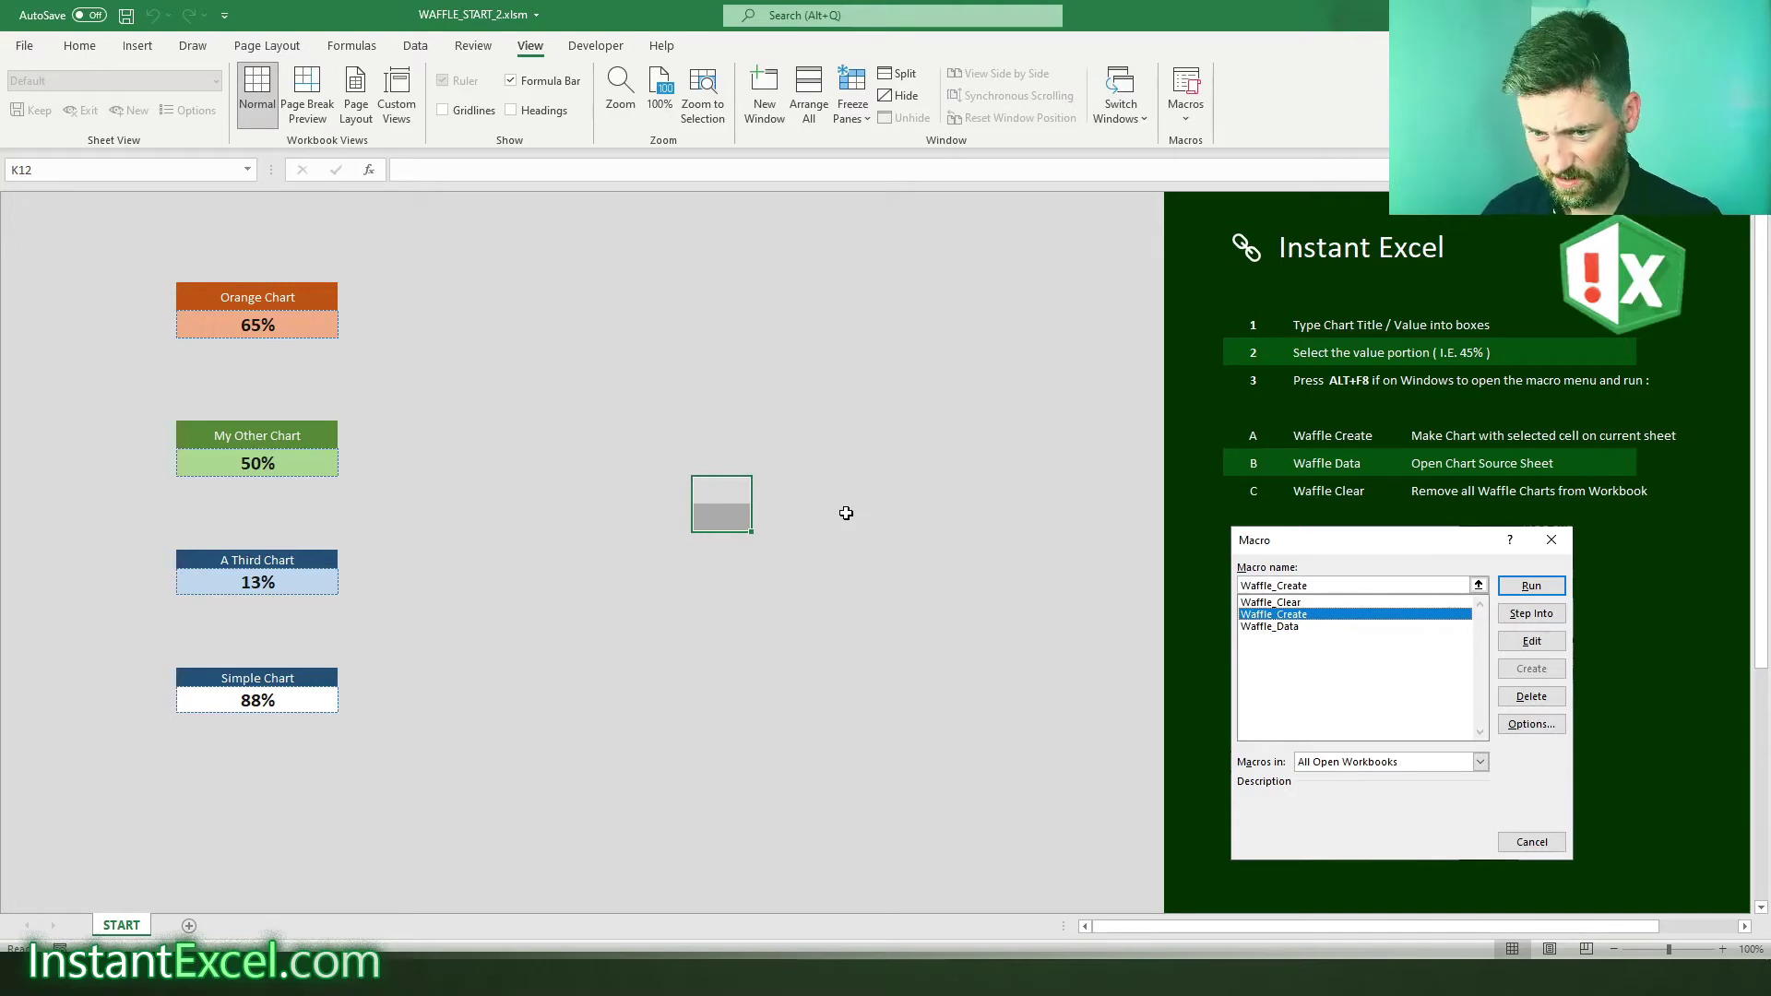
- Run the Waffle_Create macro on the 65% value cell of the Orange Chart box
{"action": "left_click", "coordinate": [494, 408]}
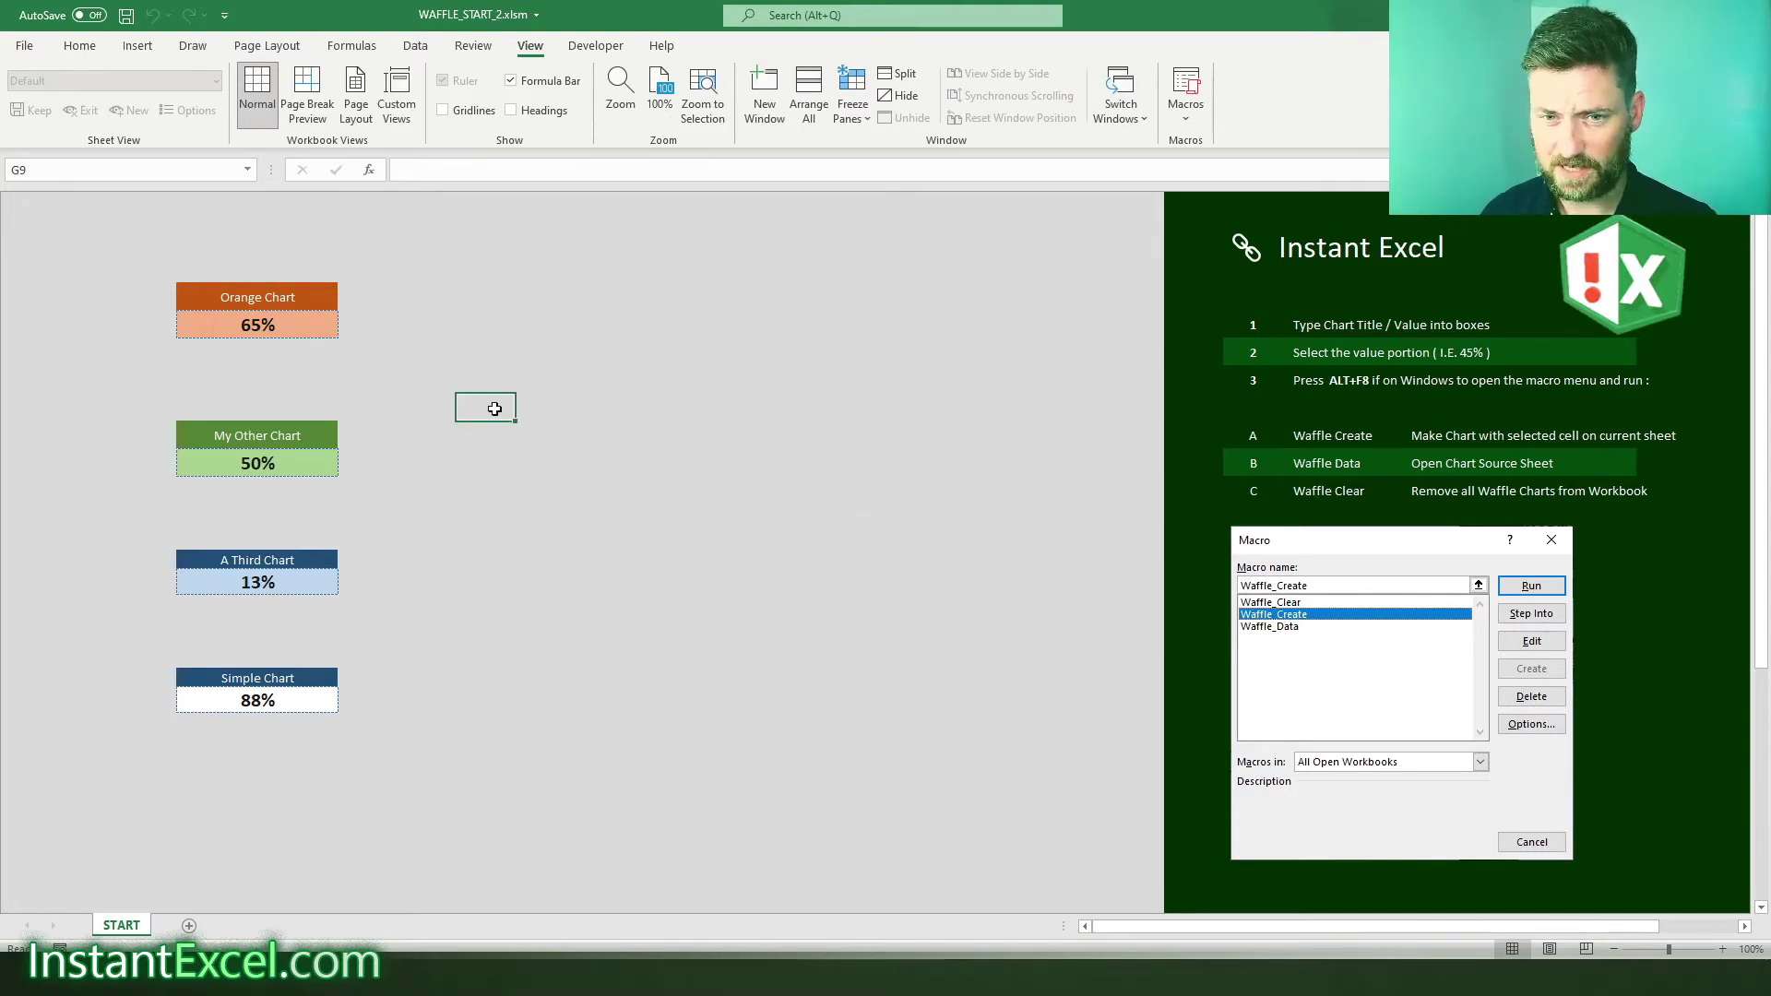
{"action": "left_click", "coordinate": [259, 322]}
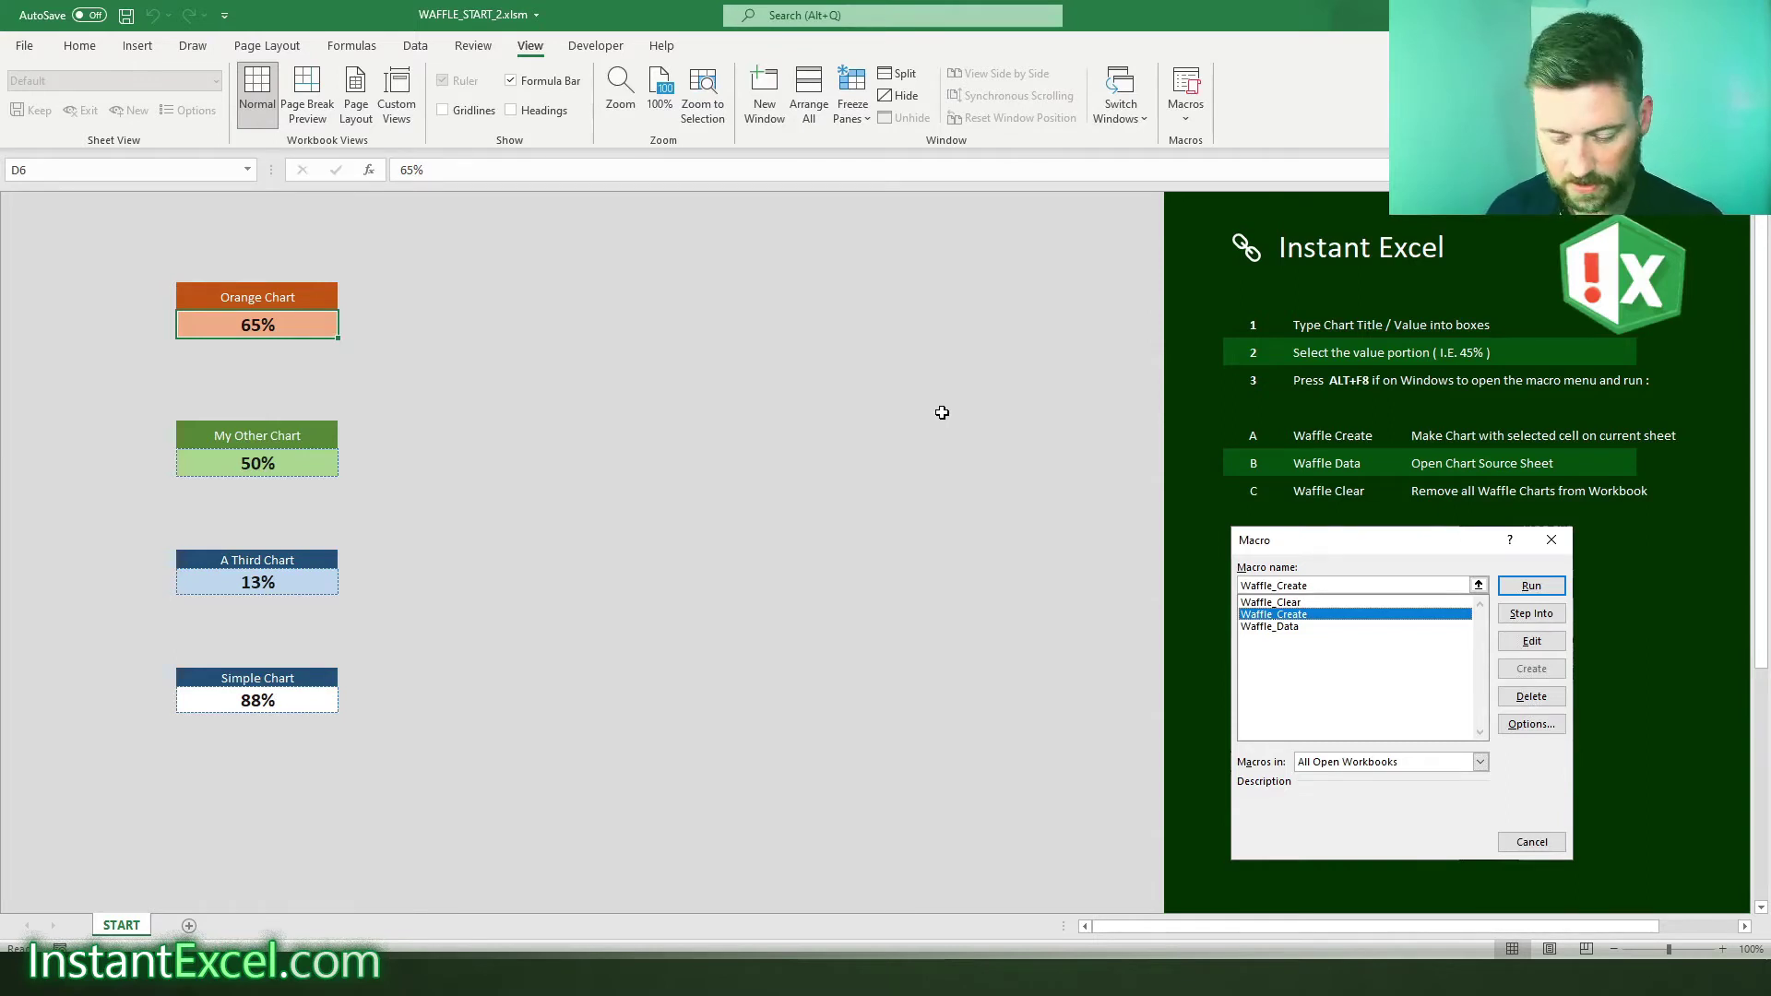
{"action": "key", "text": "alt+F8"}
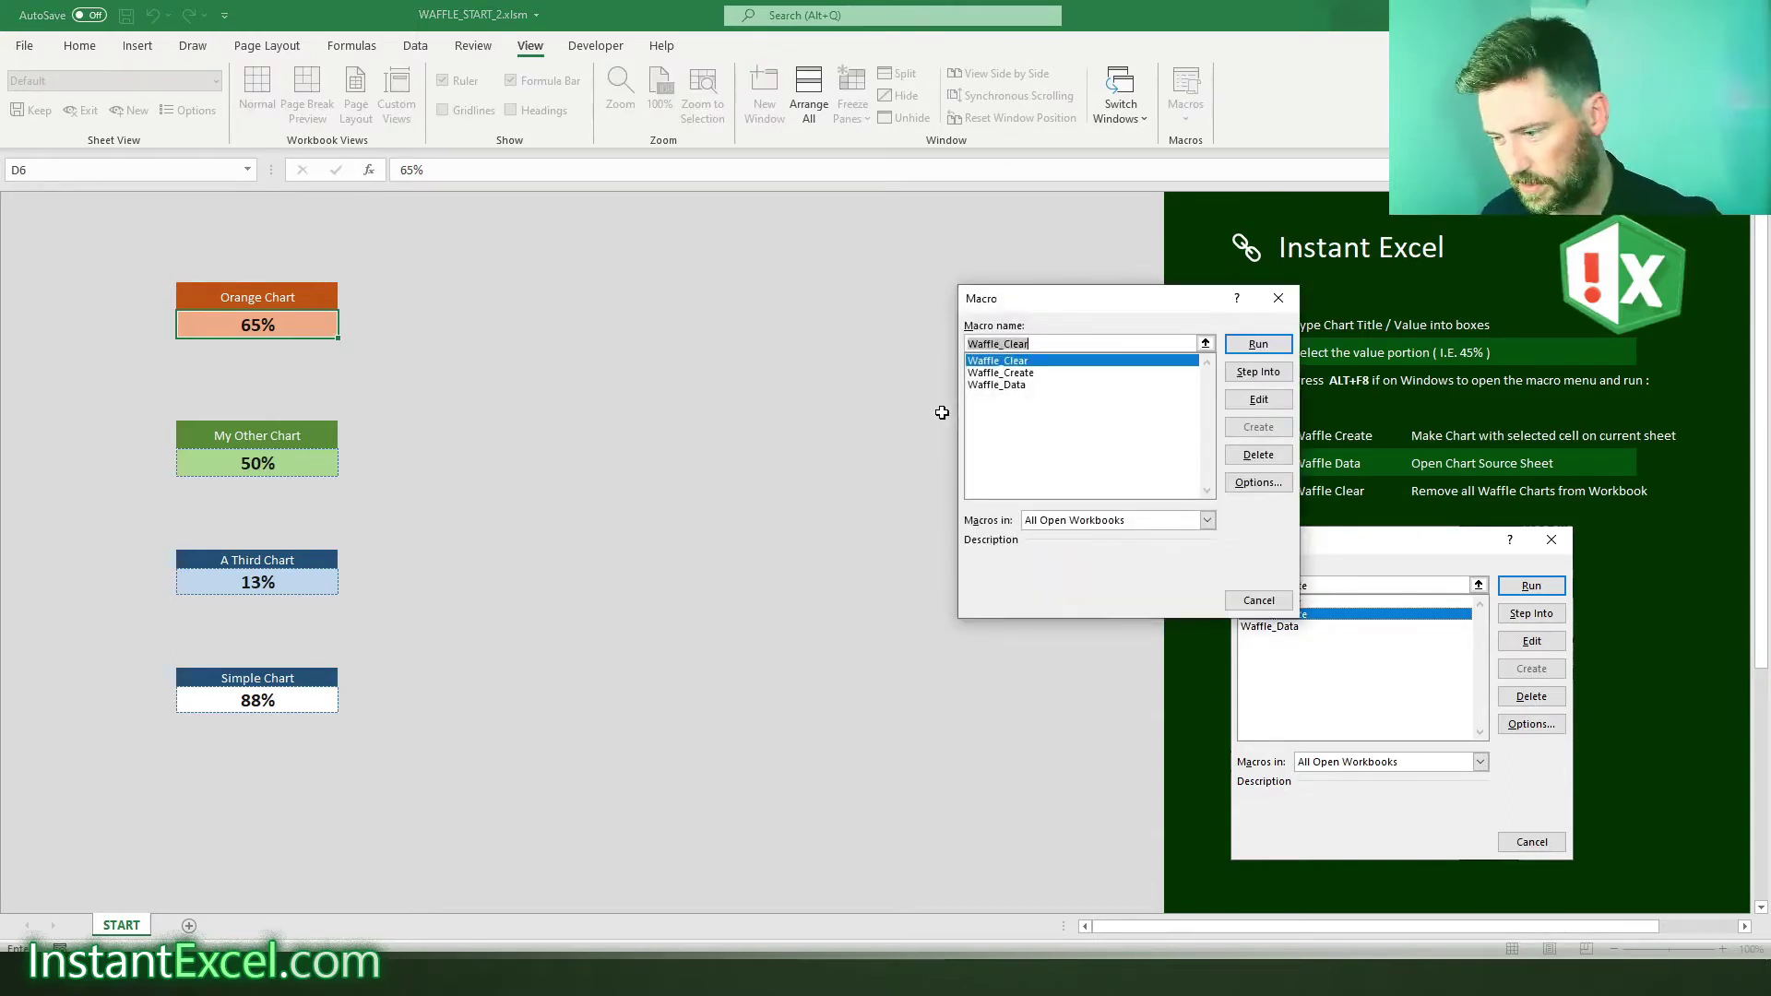
{"action": "left_click", "coordinate": [1043, 386]}
{"action": "left_click", "coordinate": [1151, 375]}
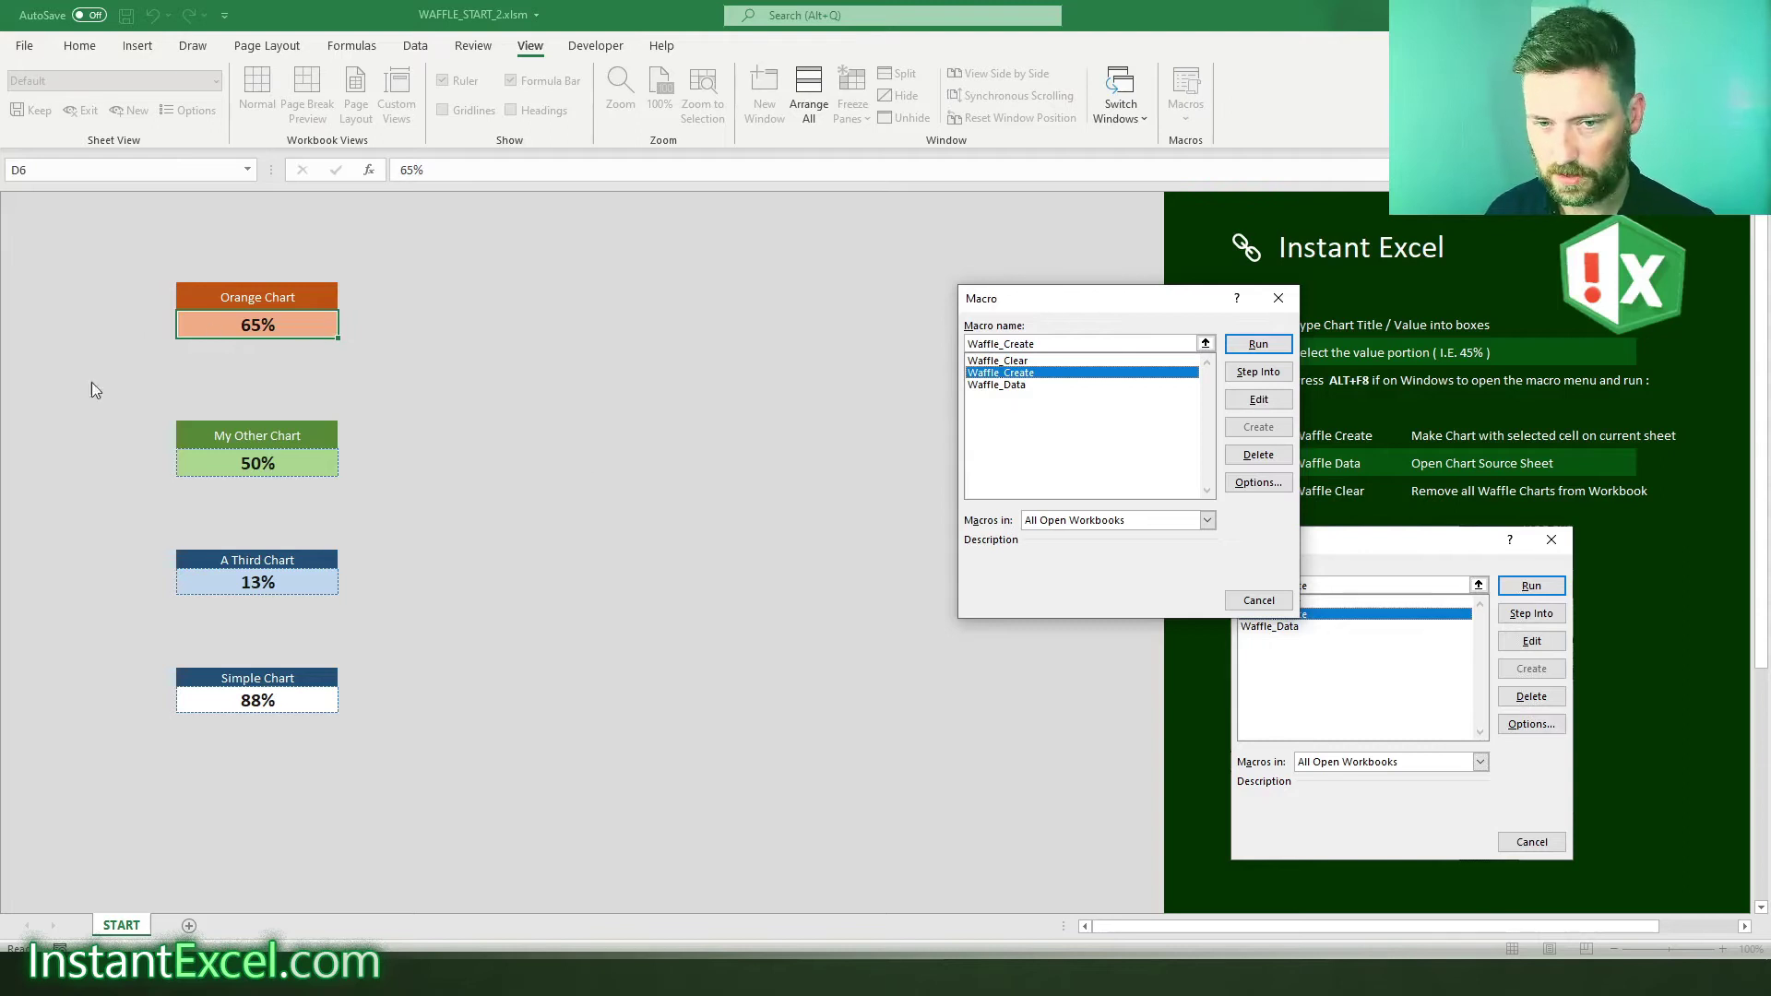
{"action": "left_click", "coordinate": [1279, 343]}
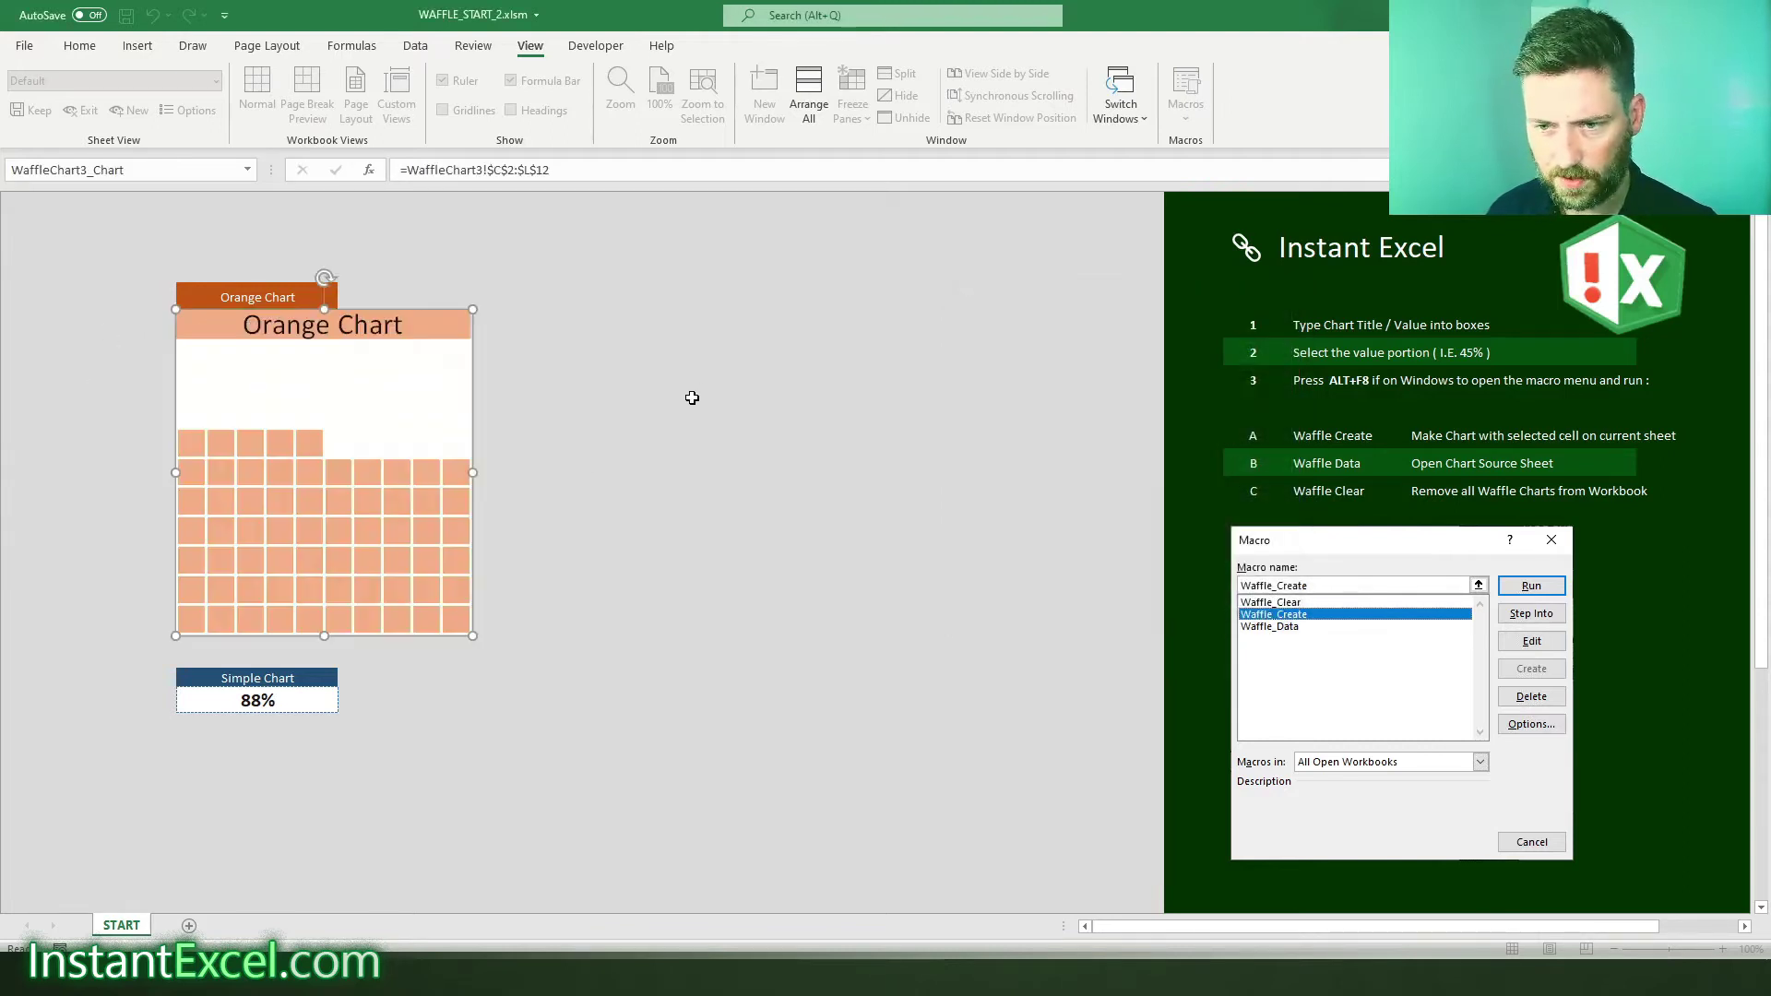
- Enlarge the orange waffle chart and move it off the input boxes into the empty area beside them
{"action": "left_click_drag", "start_coordinate": [472, 408], "coordinate": [843, 415]}
{"action": "left_click_drag", "start_coordinate": [843, 642], "coordinate": [957, 733]}
{"action": "left_click_drag", "start_coordinate": [819, 607], "coordinate": [830, 568]}
{"action": "left_click", "coordinate": [398, 354]}
{"action": "left_click", "coordinate": [708, 501]}
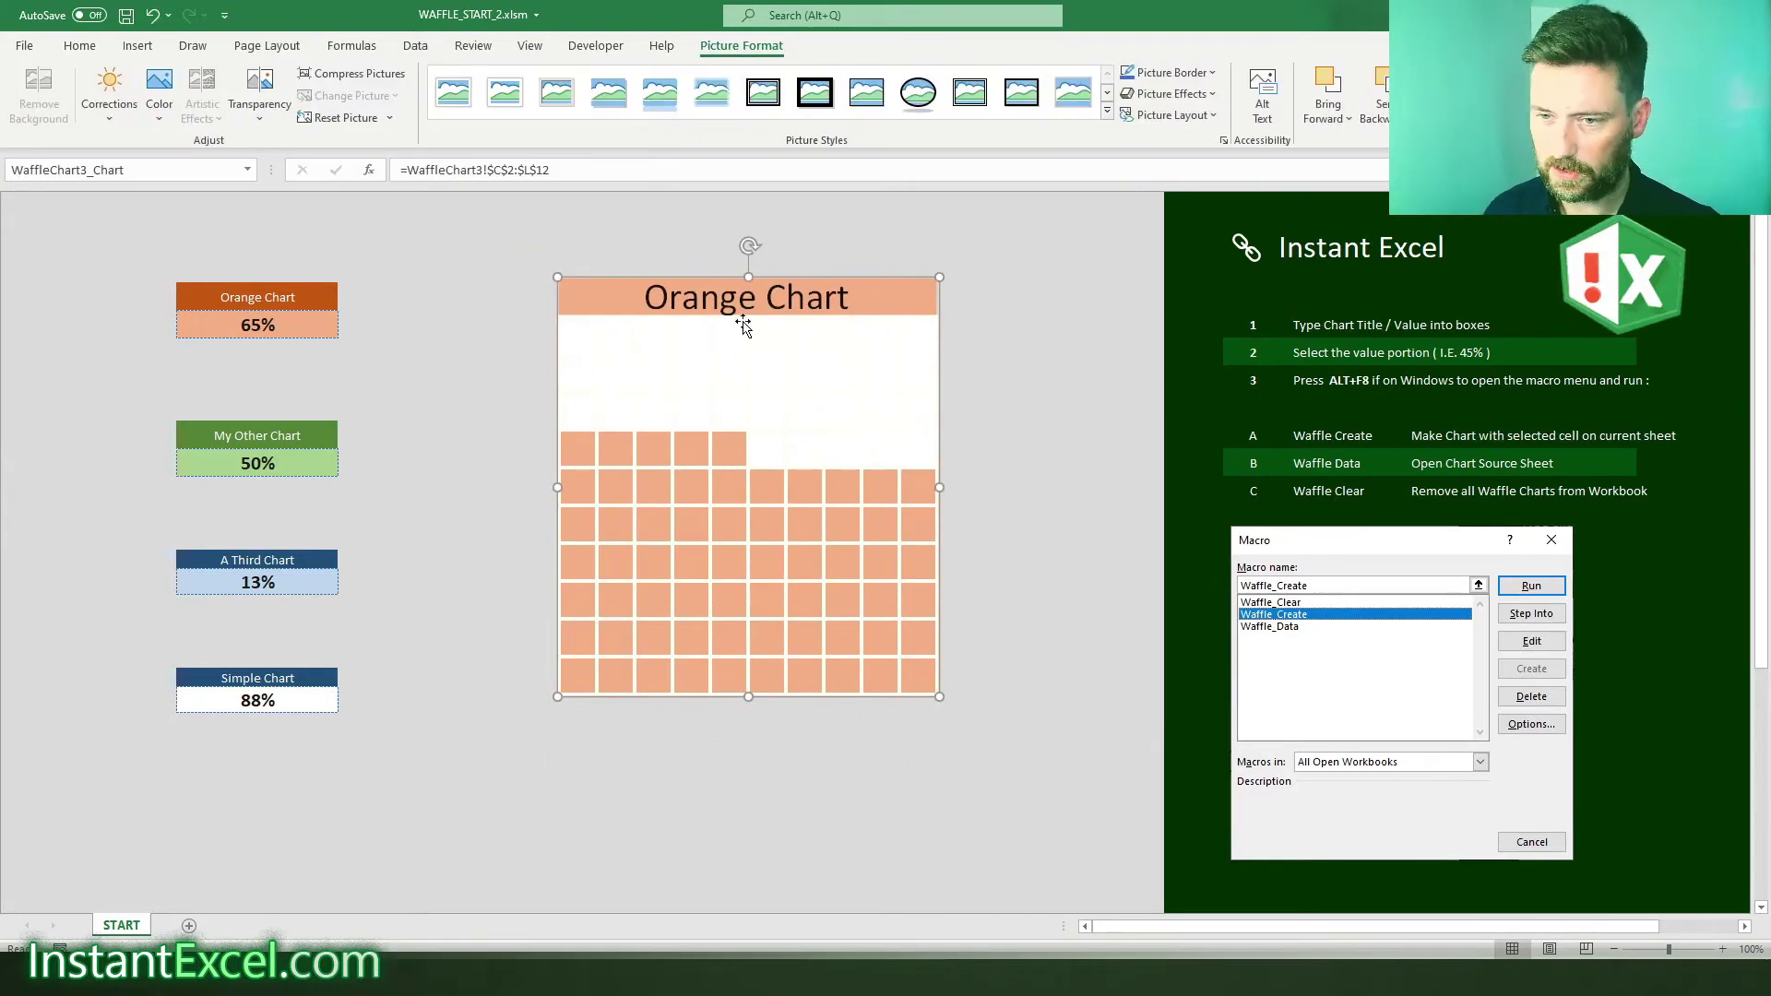
{"action": "left_click_drag", "start_coordinate": [773, 448], "coordinate": [761, 442]}
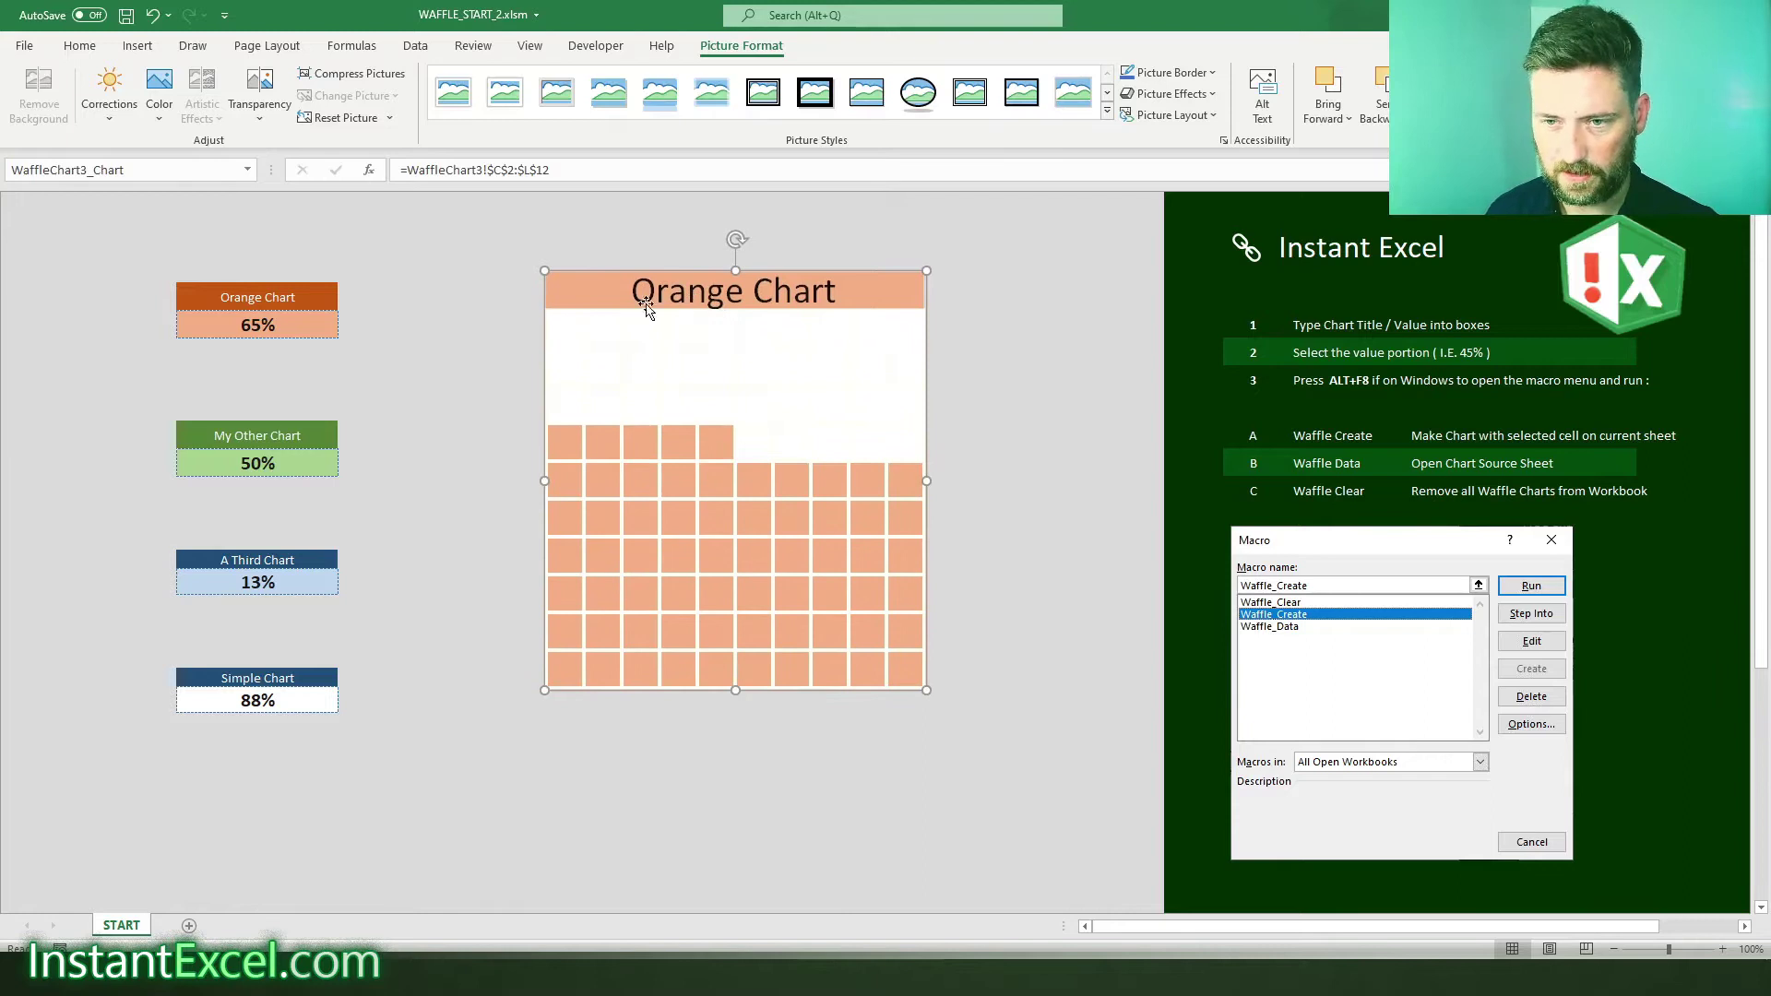
{"action": "left_click_drag", "start_coordinate": [646, 309], "coordinate": [638, 322]}
- Retitle the orange input box "Custom Chart Title" and move its waffle chart slightly upward
{"action": "left_click", "coordinate": [317, 325]}
{"action": "left_click", "coordinate": [289, 297]}
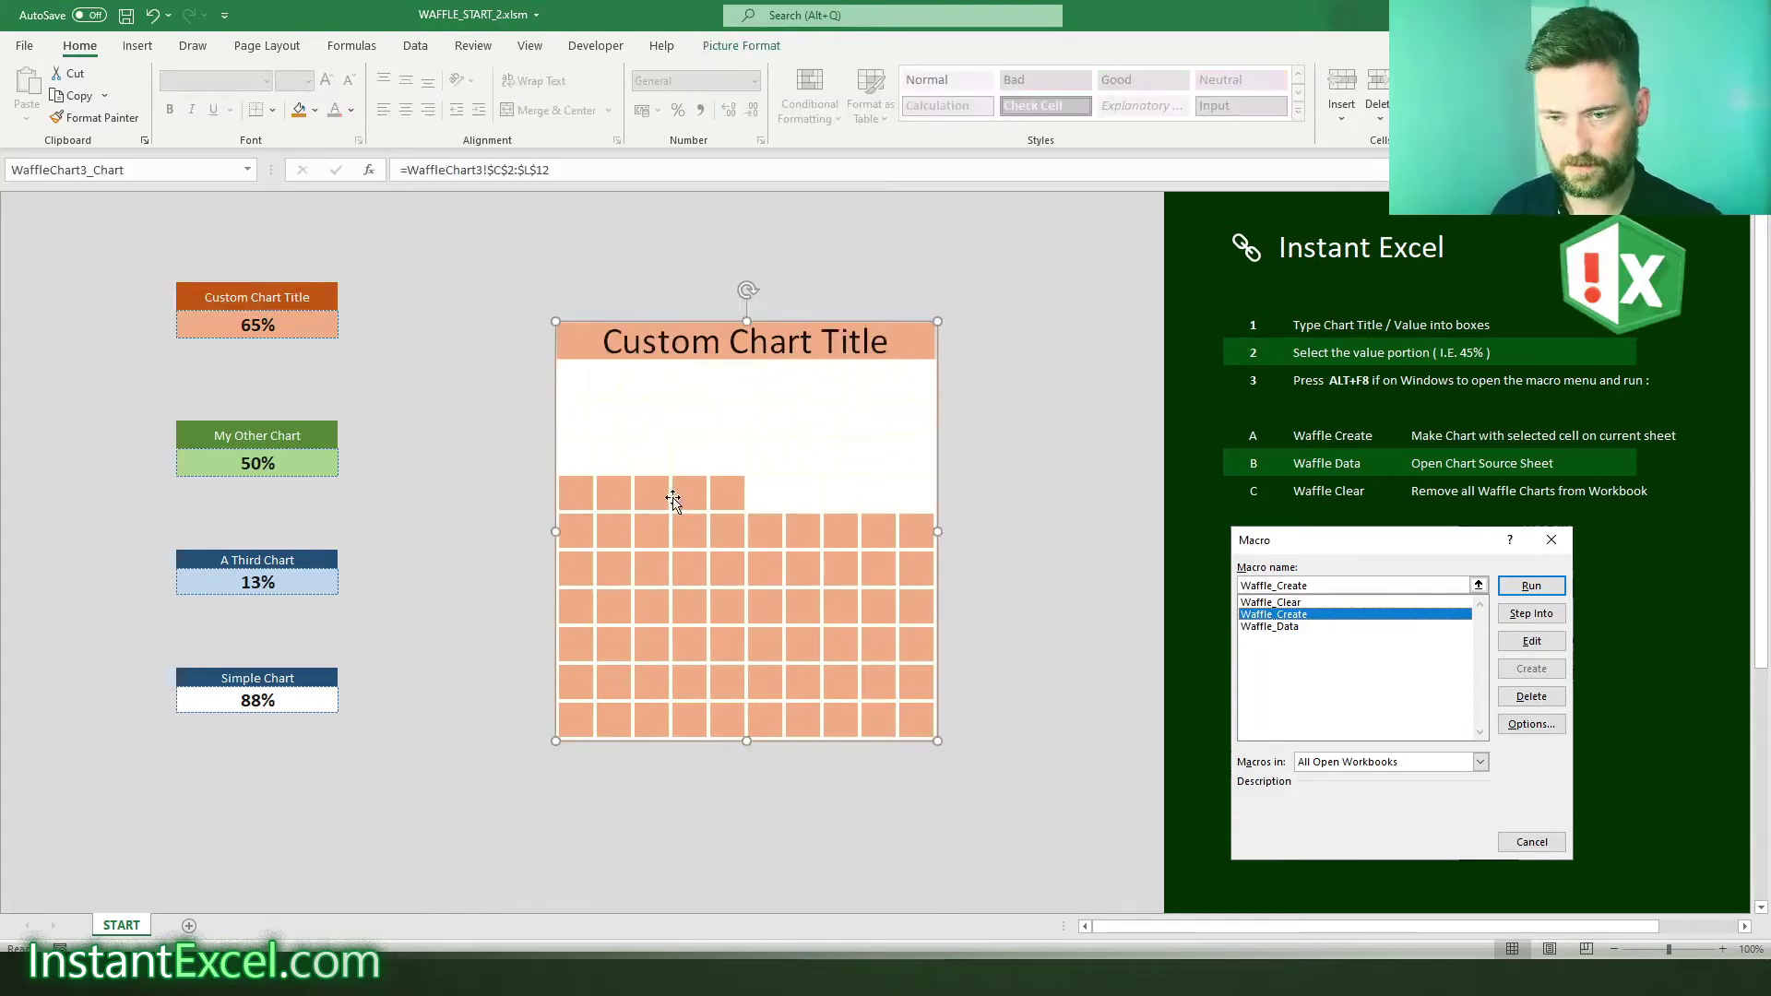
{"action": "left_click_drag", "start_coordinate": [674, 499], "coordinate": [657, 453]}
- Try the values 15%, 22% and 40% in turn in the orange box to test the linked chart
{"action": "left_click", "coordinate": [227, 318]}
{"action": "type", "text": "15"}
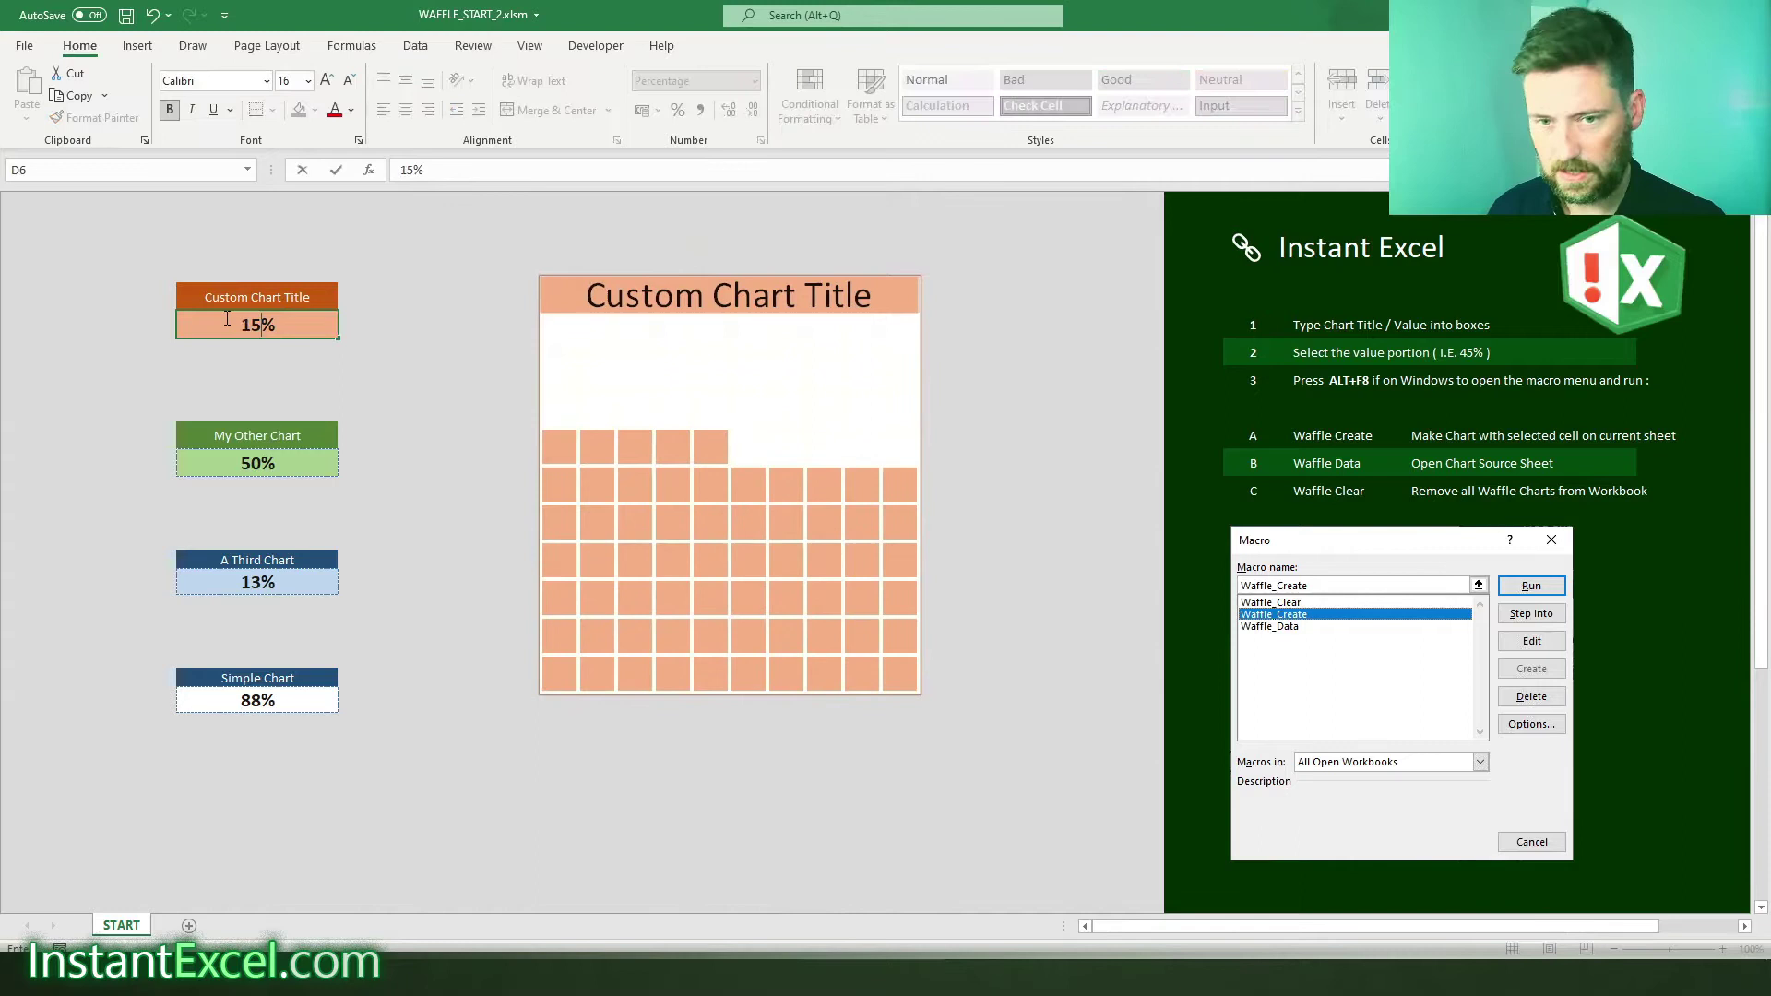
{"action": "key", "text": "Return"}
{"action": "left_click", "coordinate": [225, 318]}
{"action": "type", "text": "22"}
{"action": "key", "text": "Return"}
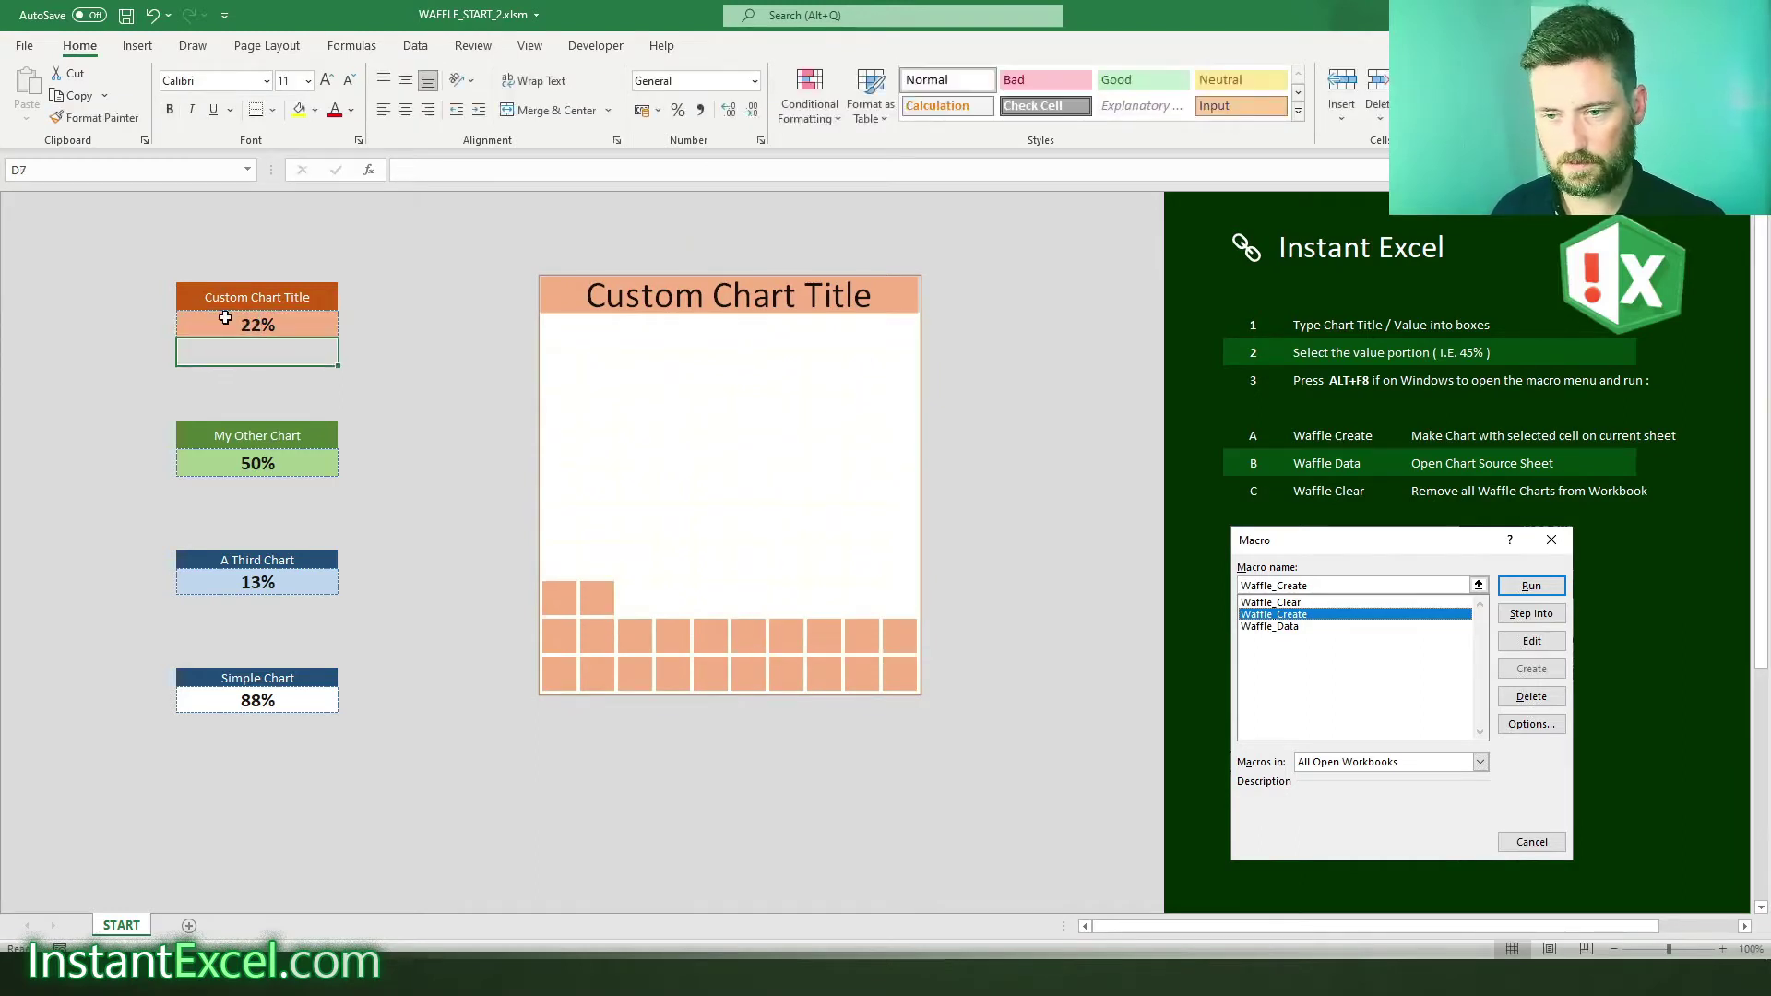
{"action": "left_click", "coordinate": [228, 318]}
{"action": "type", "text": "40"}
{"action": "key", "text": "Return"}
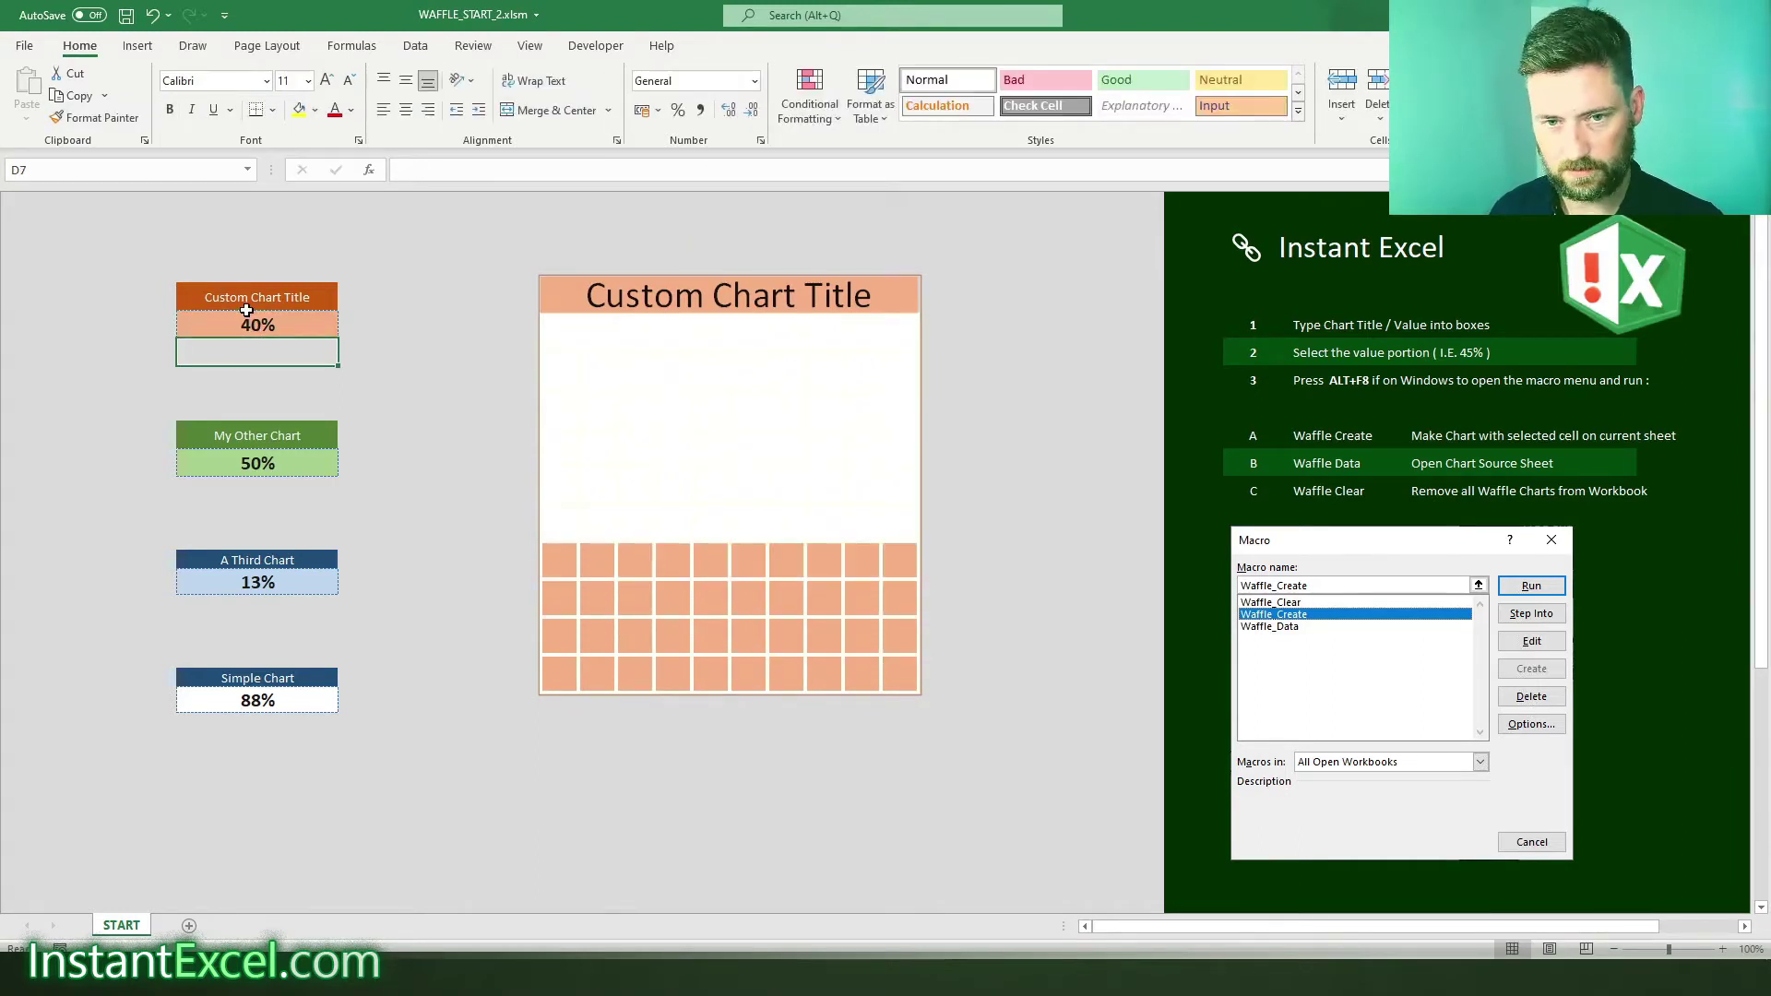
- Set the value in the orange Custom Chart Title box to 55%
{"action": "left_click", "coordinate": [255, 325]}
{"action": "type", "text": "55"}
{"action": "key", "text": "Return"}
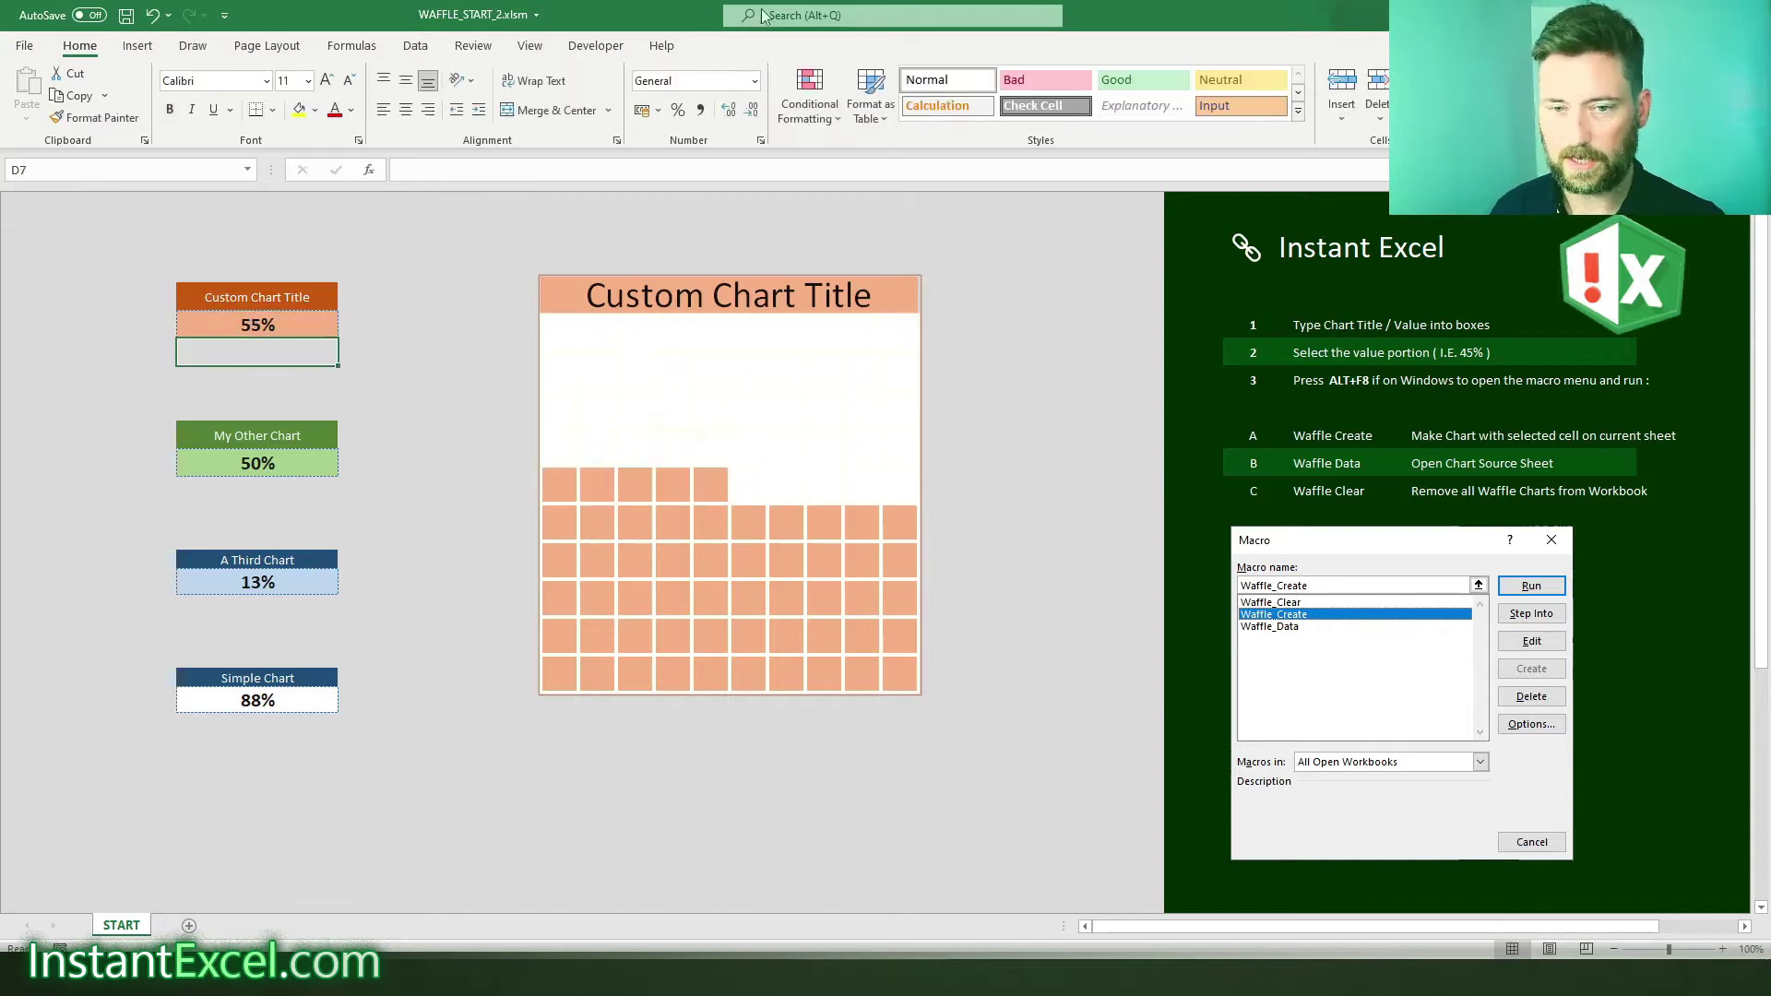
- Run the Waffle_Create macro on the 50% value cell of the My Other Chart box
{"action": "left_click", "coordinate": [282, 458]}
{"action": "key", "text": "alt+F8"}
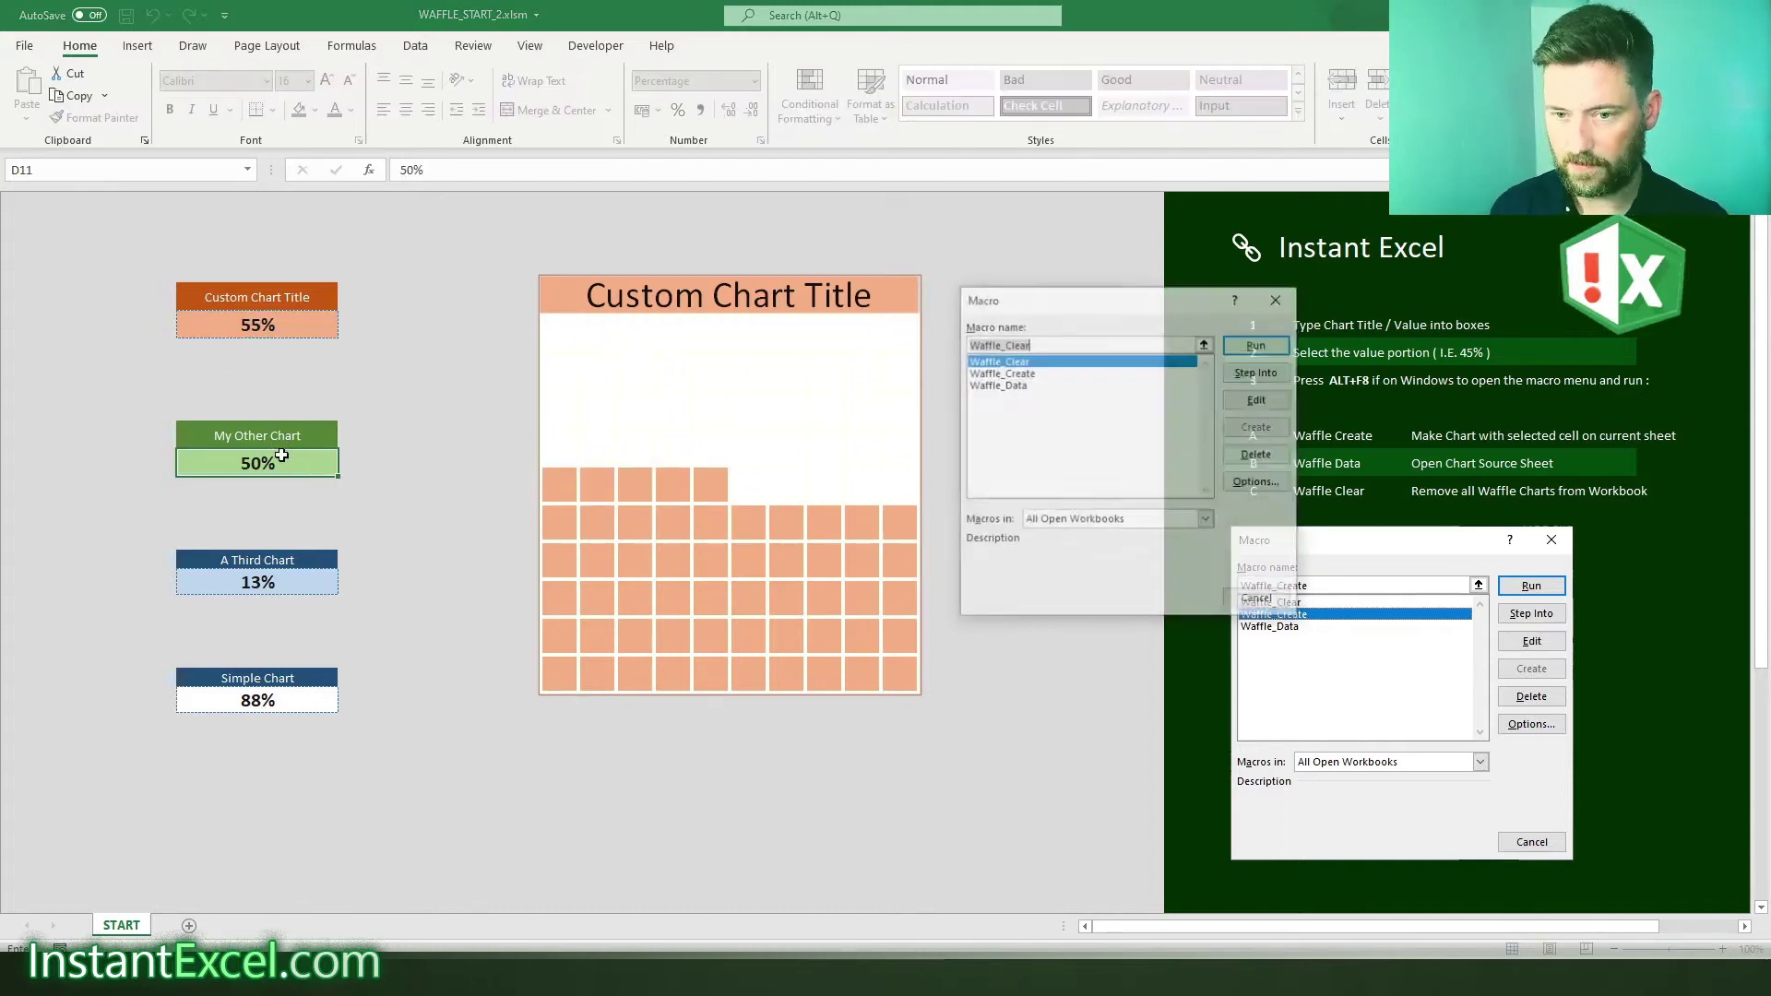
{"action": "left_click", "coordinate": [1057, 373]}
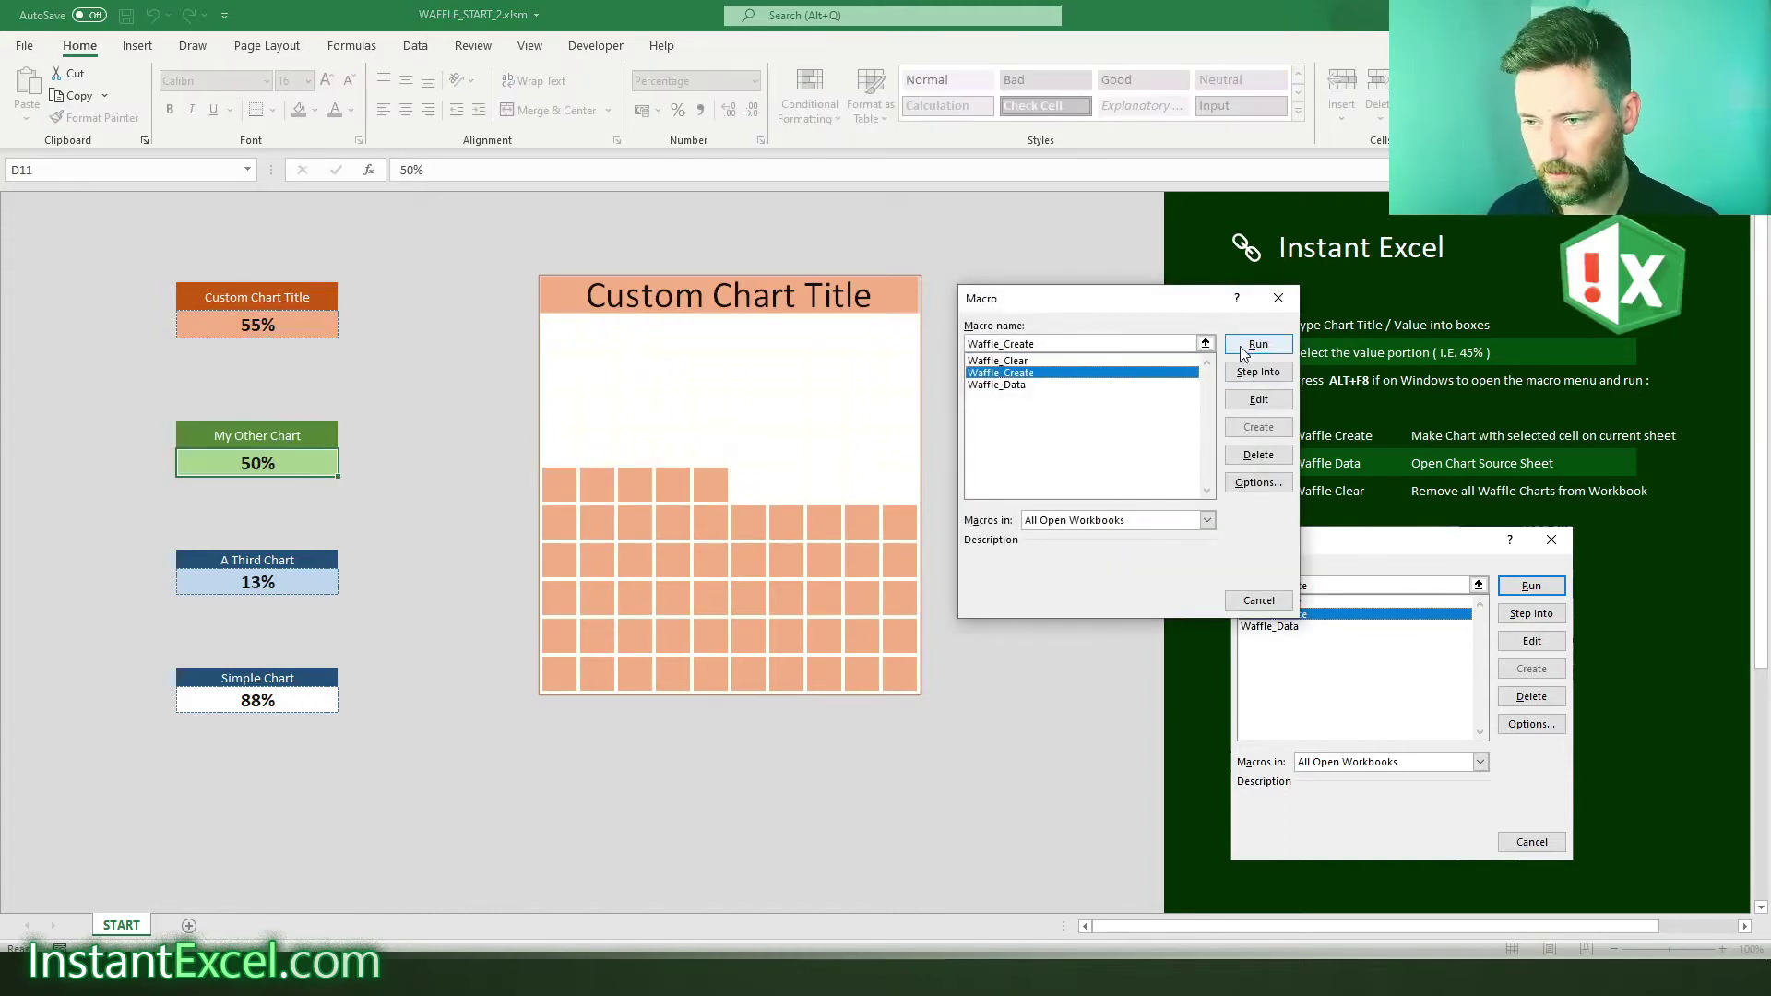
{"action": "key", "text": "Return"}
- Move the orange chart aside and place the green My Other Chart waffle between it and the input boxes
{"action": "left_click_drag", "start_coordinate": [401, 576], "coordinate": [657, 509]}
{"action": "left_click_drag", "start_coordinate": [827, 407], "coordinate": [1104, 380]}
{"action": "left_click_drag", "start_coordinate": [620, 474], "coordinate": [596, 355]}
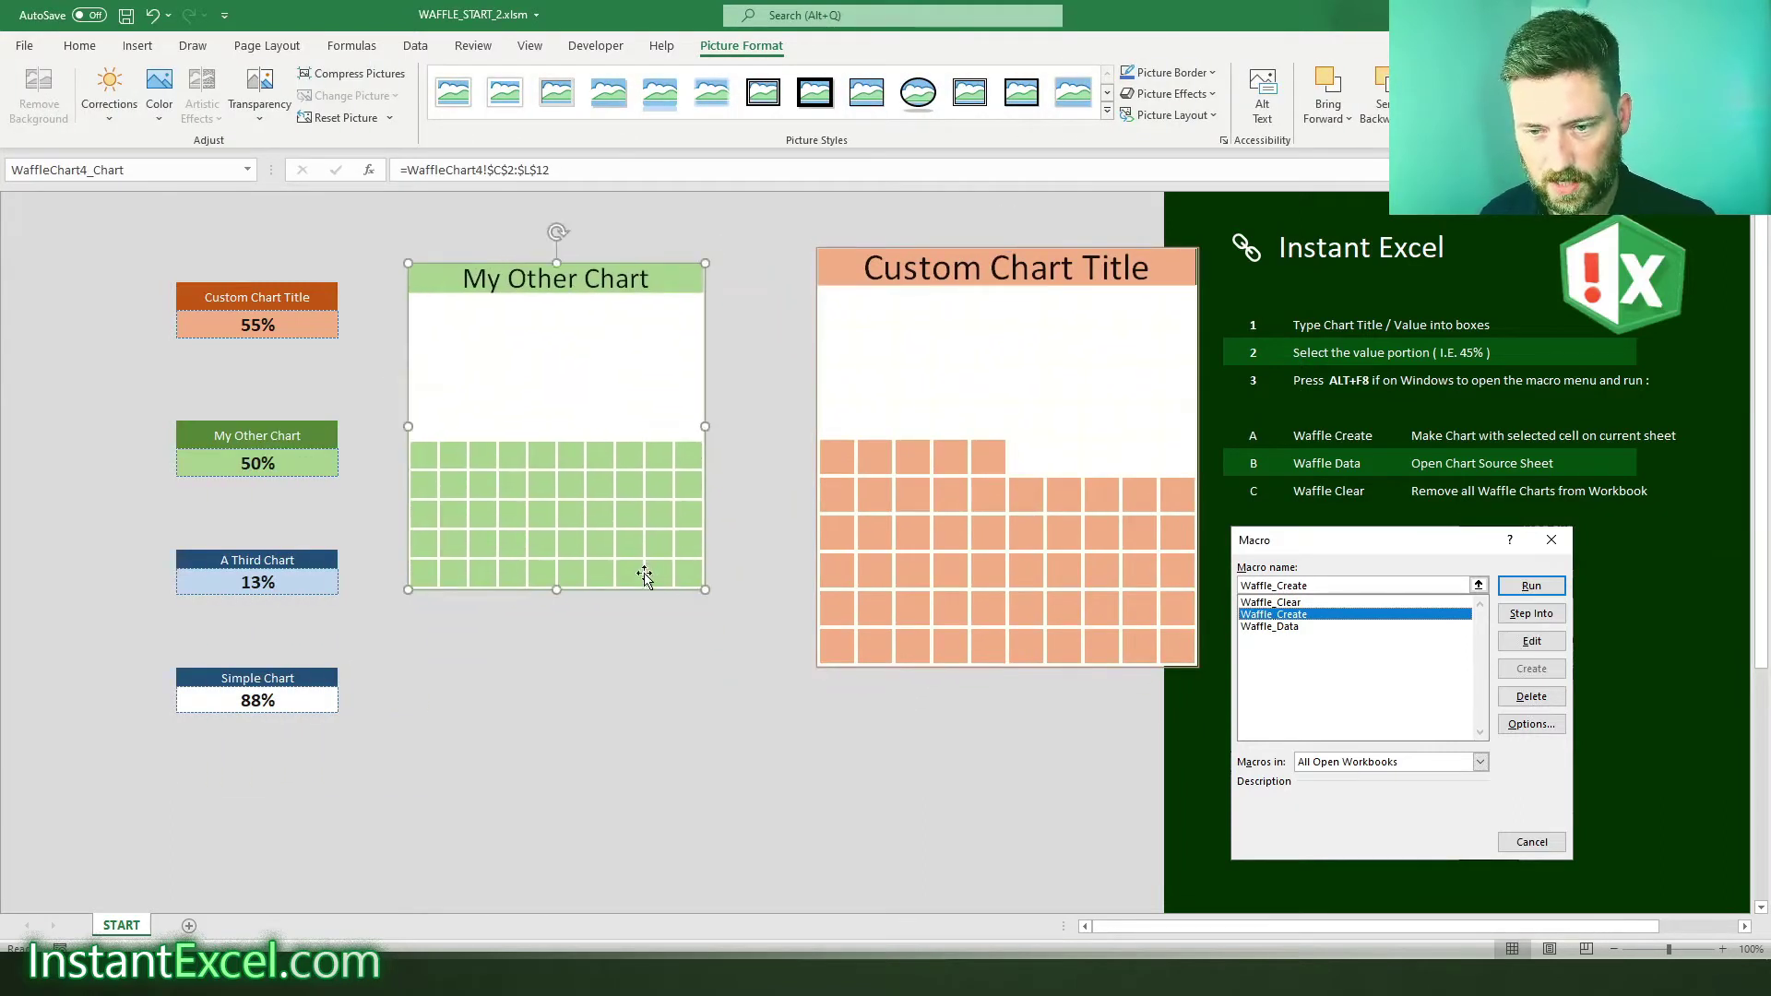
- Enlarge the green My Other Chart waffle to about the orange chart's size and align the two side by side
{"action": "left_click_drag", "start_coordinate": [704, 590], "coordinate": [835, 725]}
{"action": "left_click_drag", "start_coordinate": [709, 587], "coordinate": [735, 638]}
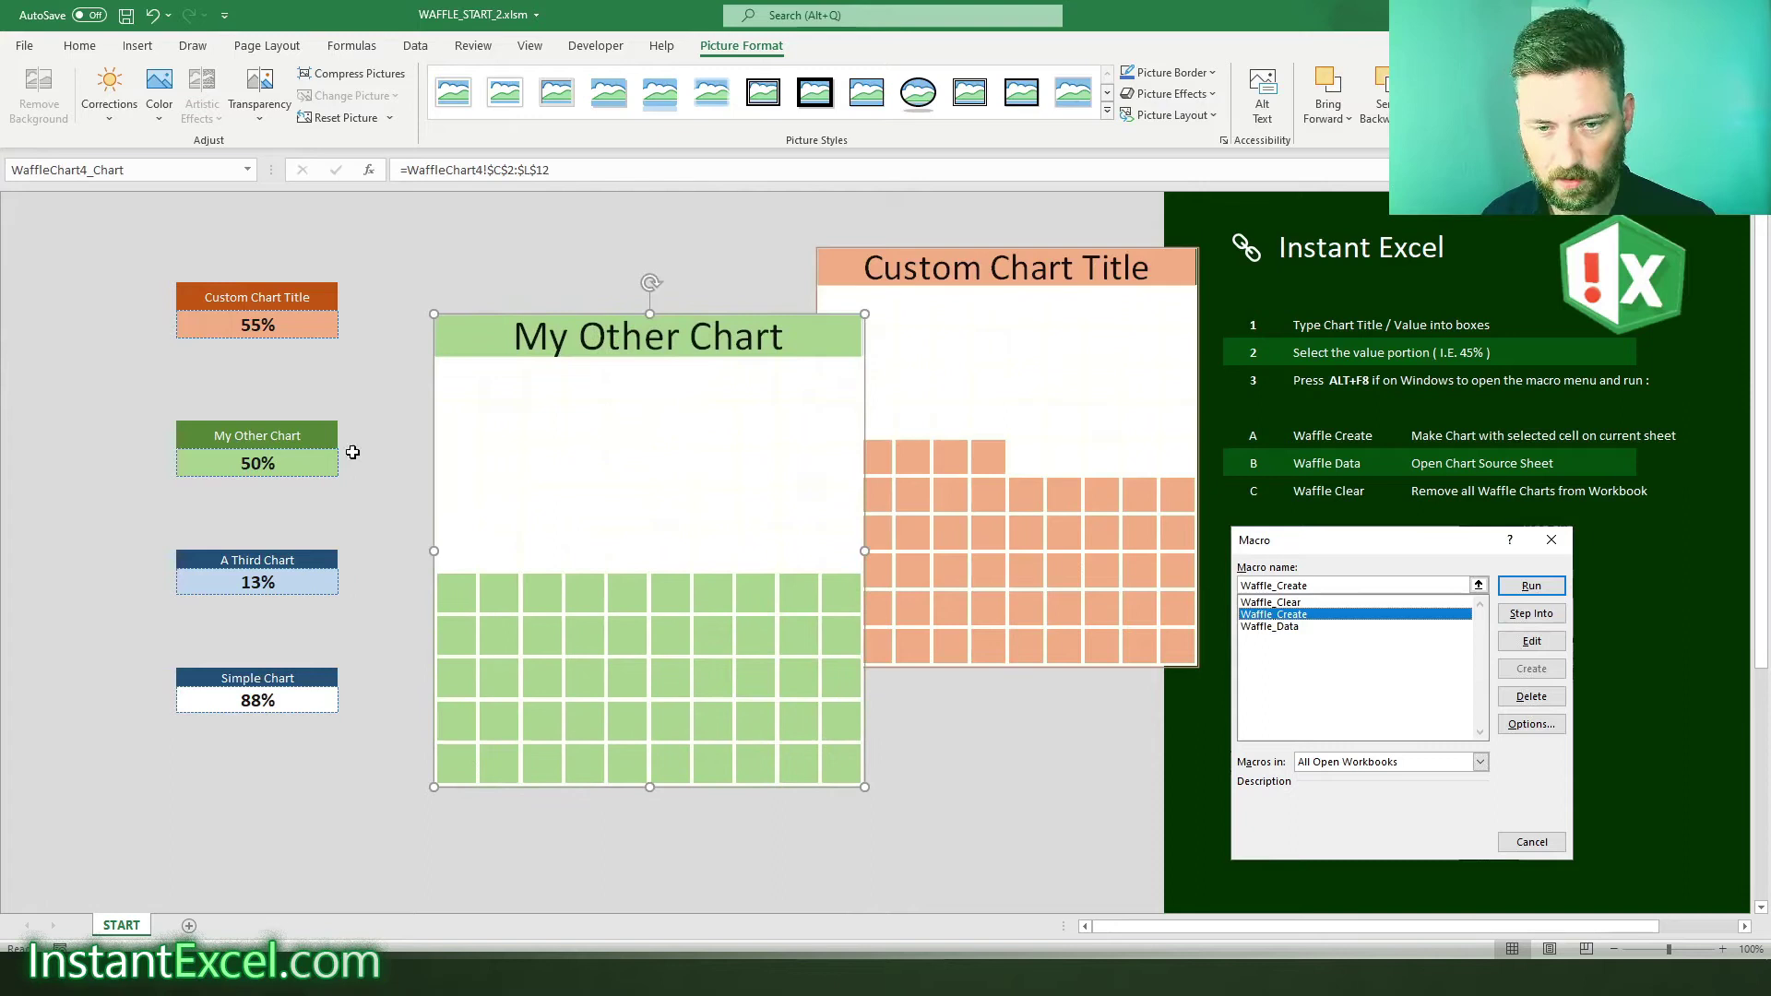
{"action": "left_click", "coordinate": [309, 463]}
{"action": "left_click_drag", "start_coordinate": [538, 479], "coordinate": [517, 424]}
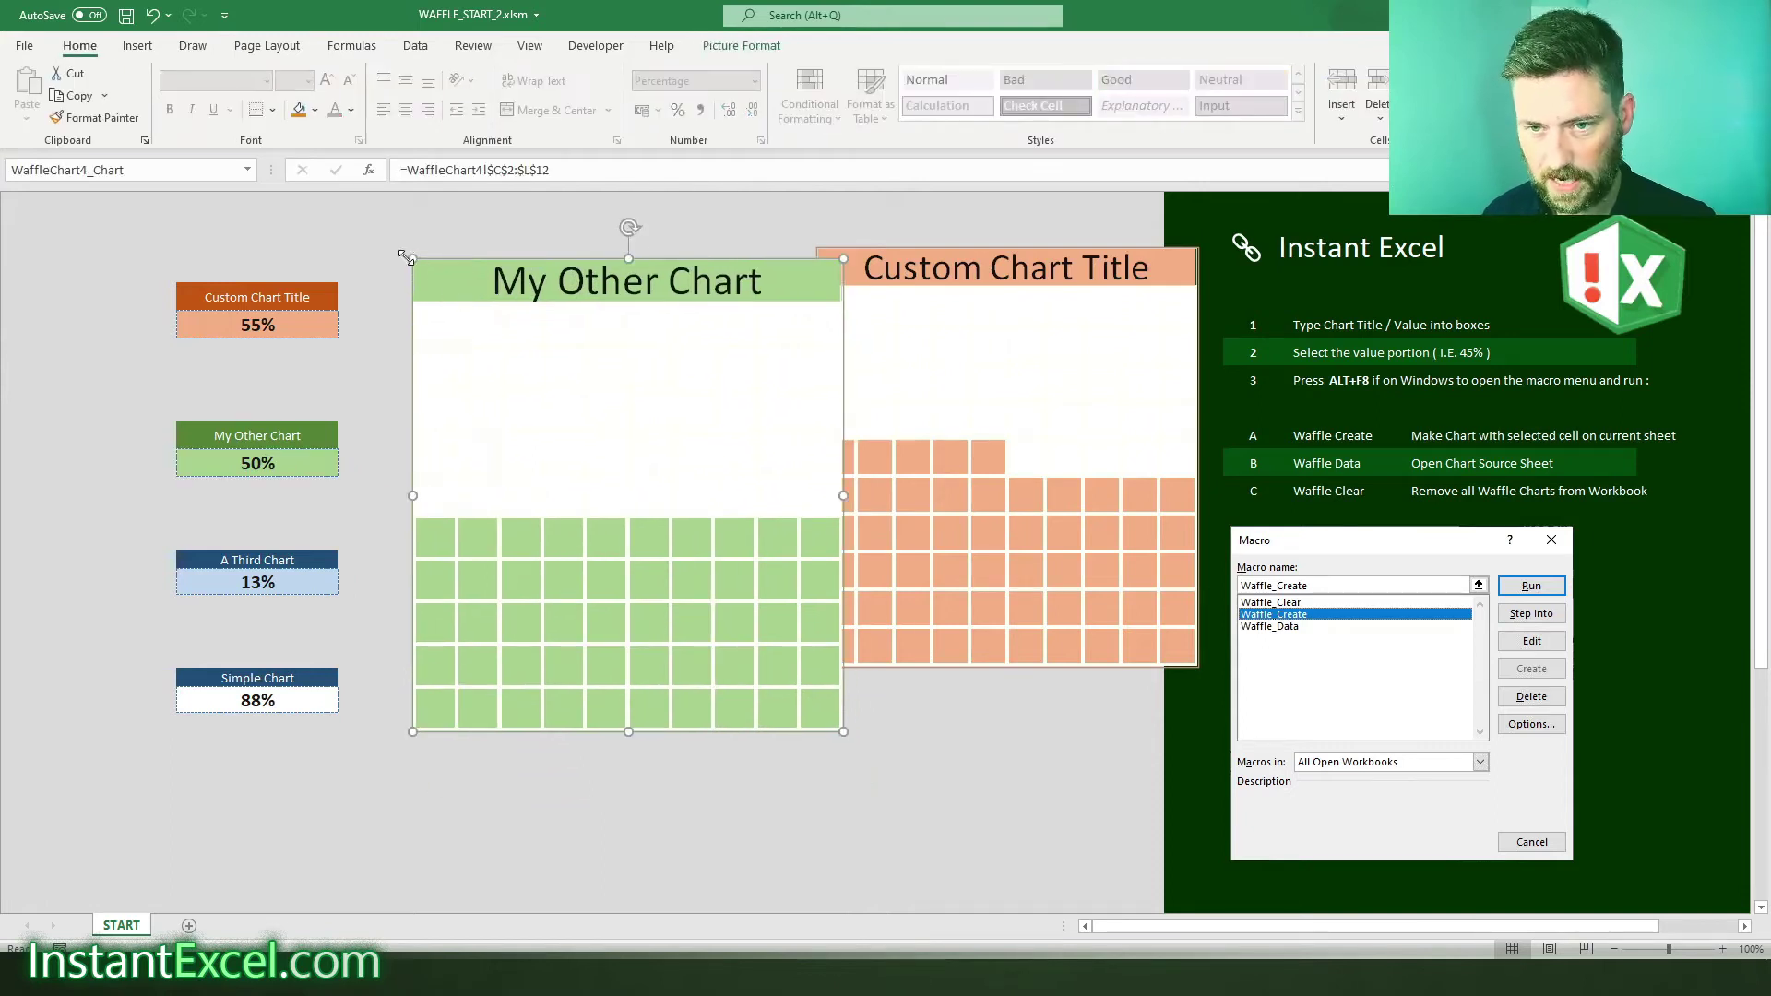
{"action": "left_click_drag", "start_coordinate": [416, 268], "coordinate": [466, 324]}
{"action": "left_click_drag", "start_coordinate": [692, 517], "coordinate": [669, 460]}
- Run the Waffle_Create macro on the 13% value cell of the A Third Chart box
{"action": "left_click", "coordinate": [332, 635]}
{"action": "left_click", "coordinate": [265, 585]}
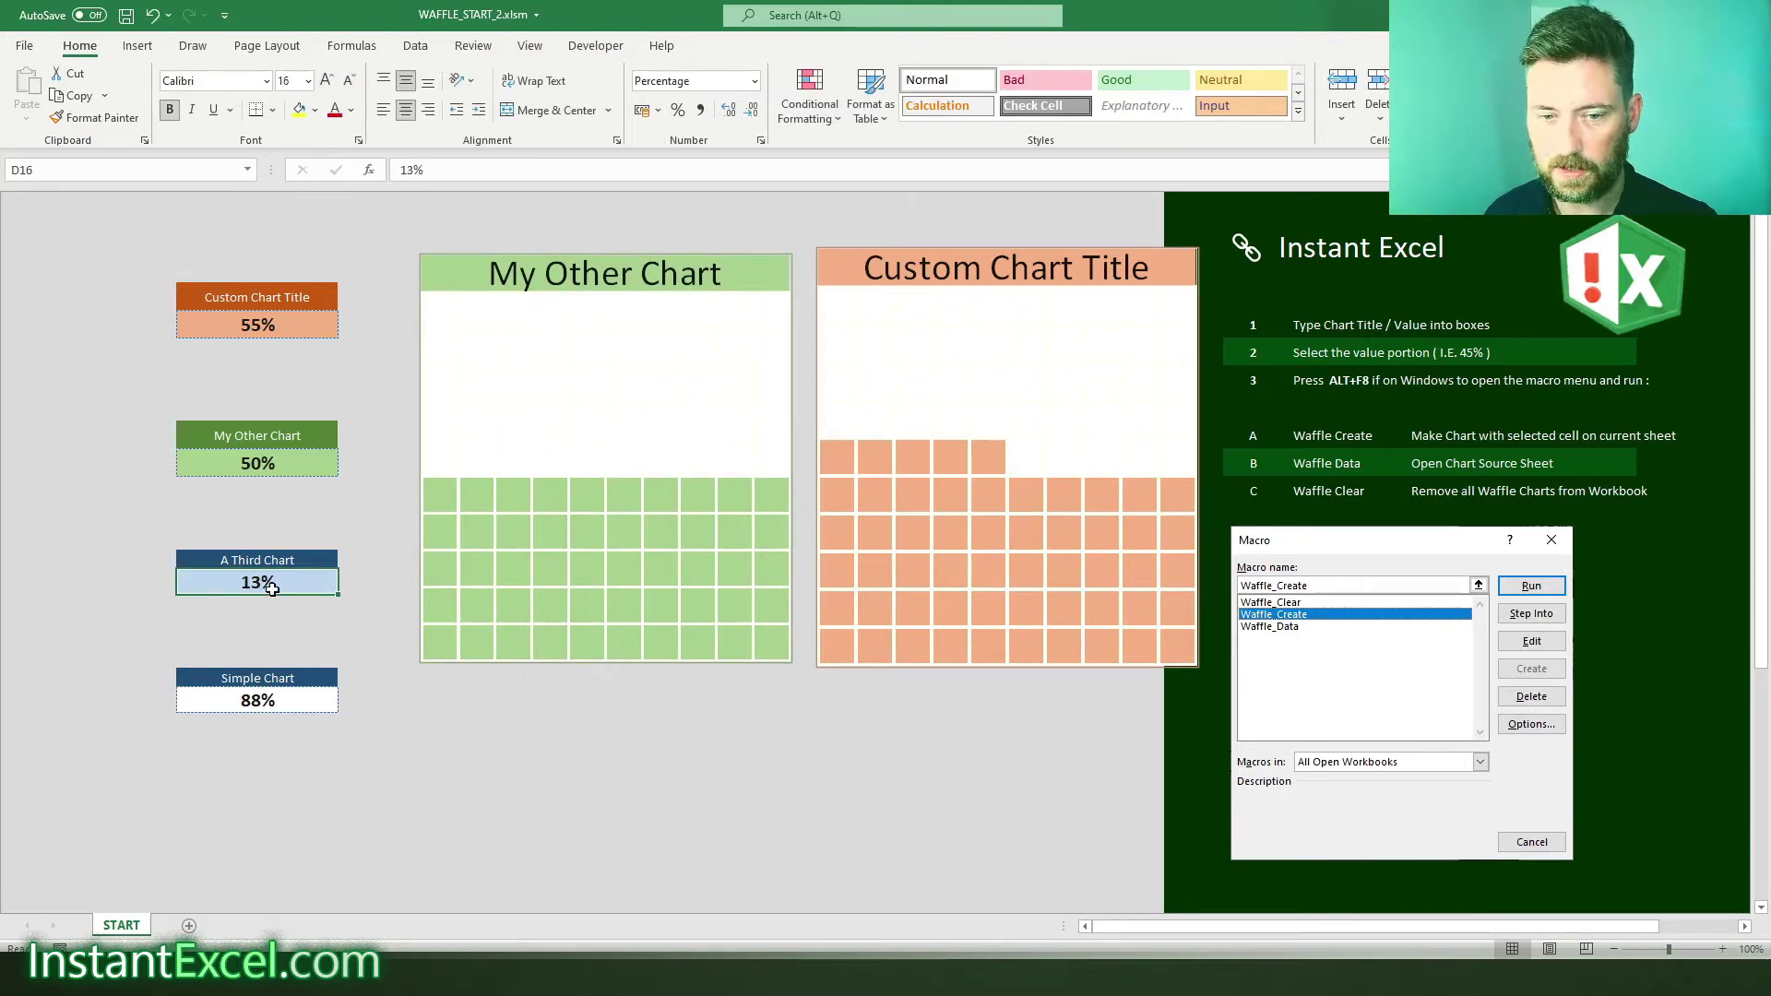
{"action": "key", "text": "alt+F8"}
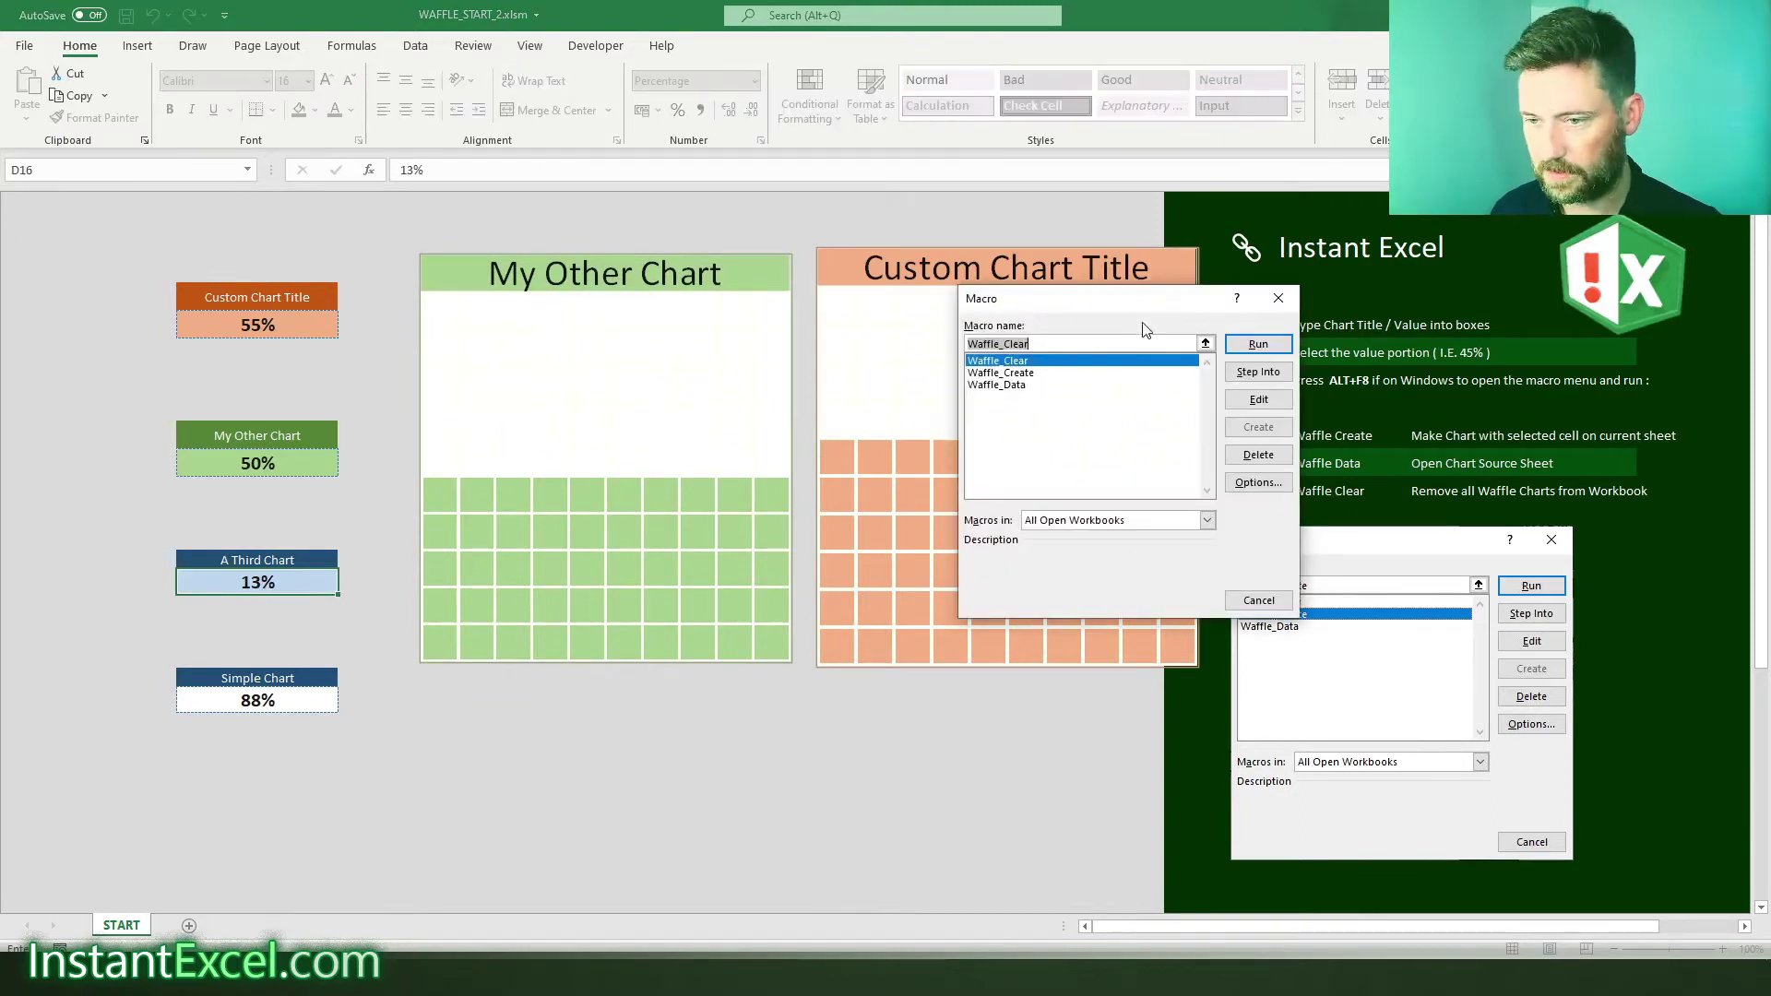
{"action": "left_click", "coordinate": [1074, 371]}
{"action": "left_click", "coordinate": [1245, 350]}
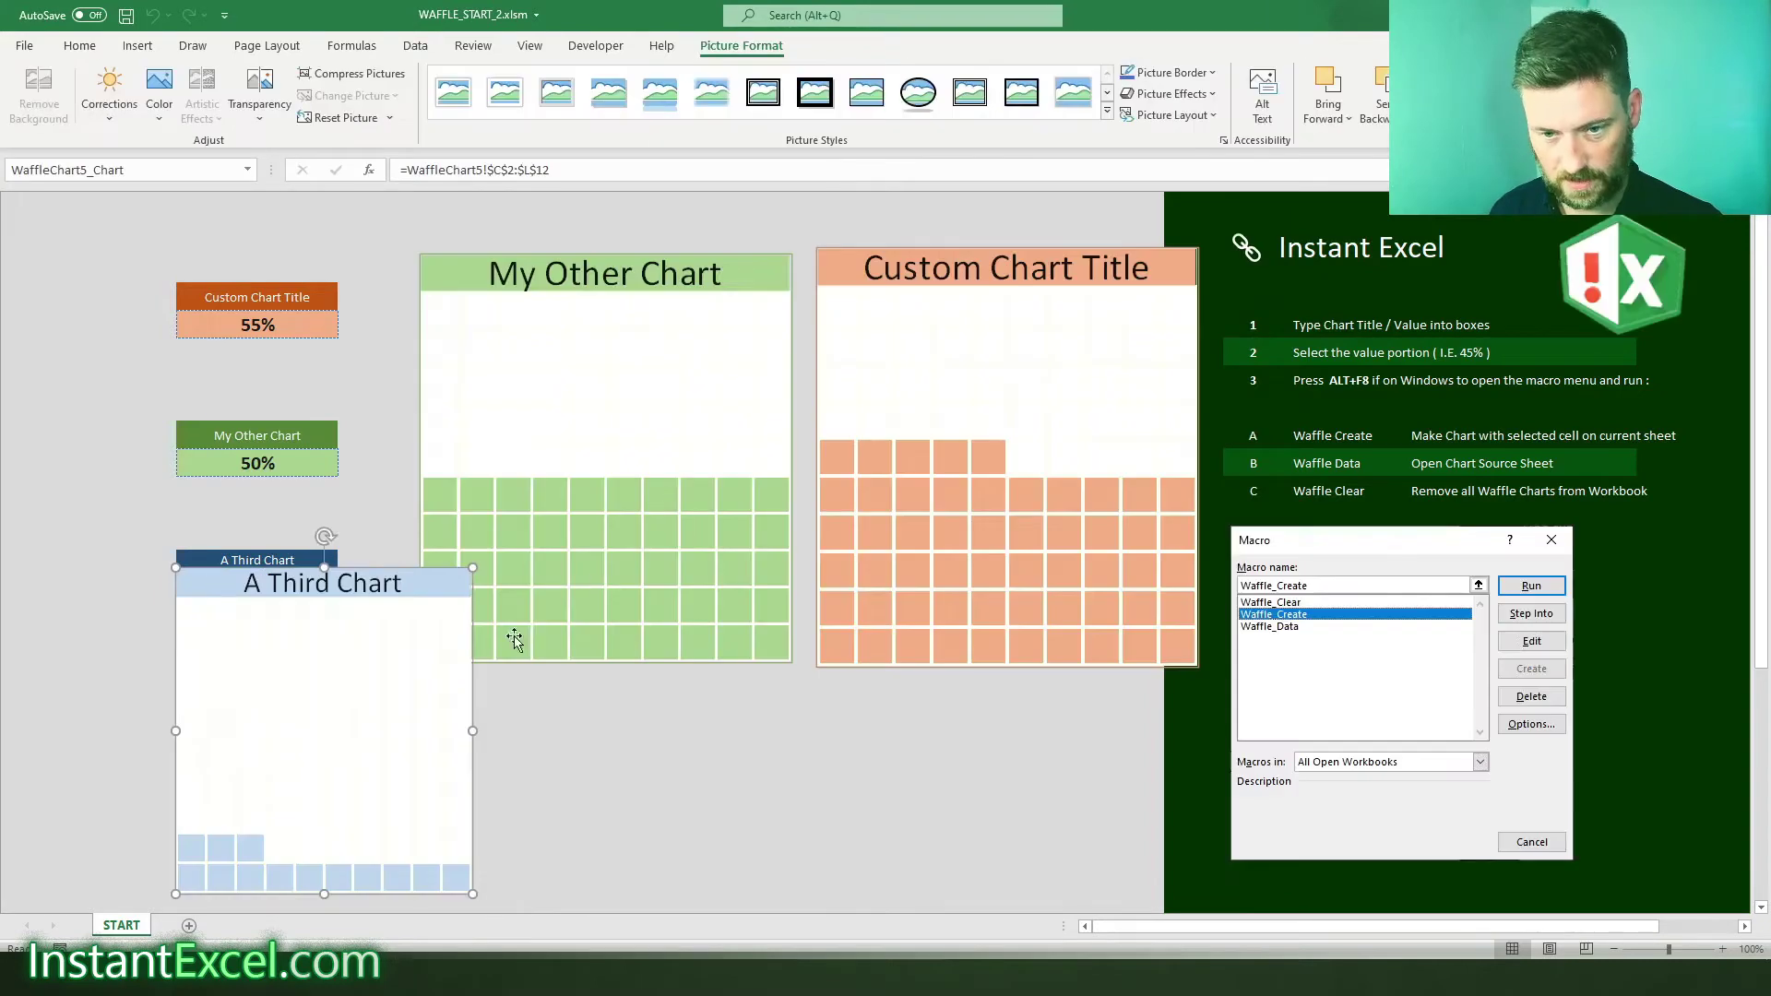
- Enlarge the blue A Third Chart waffle and place it in front of the lower parts of the other two charts
{"action": "left_click_drag", "start_coordinate": [444, 660], "coordinate": [826, 435]}
{"action": "left_click_drag", "start_coordinate": [856, 652], "coordinate": [1070, 879]}
{"action": "left_click_drag", "start_coordinate": [799, 590], "coordinate": [782, 650]}
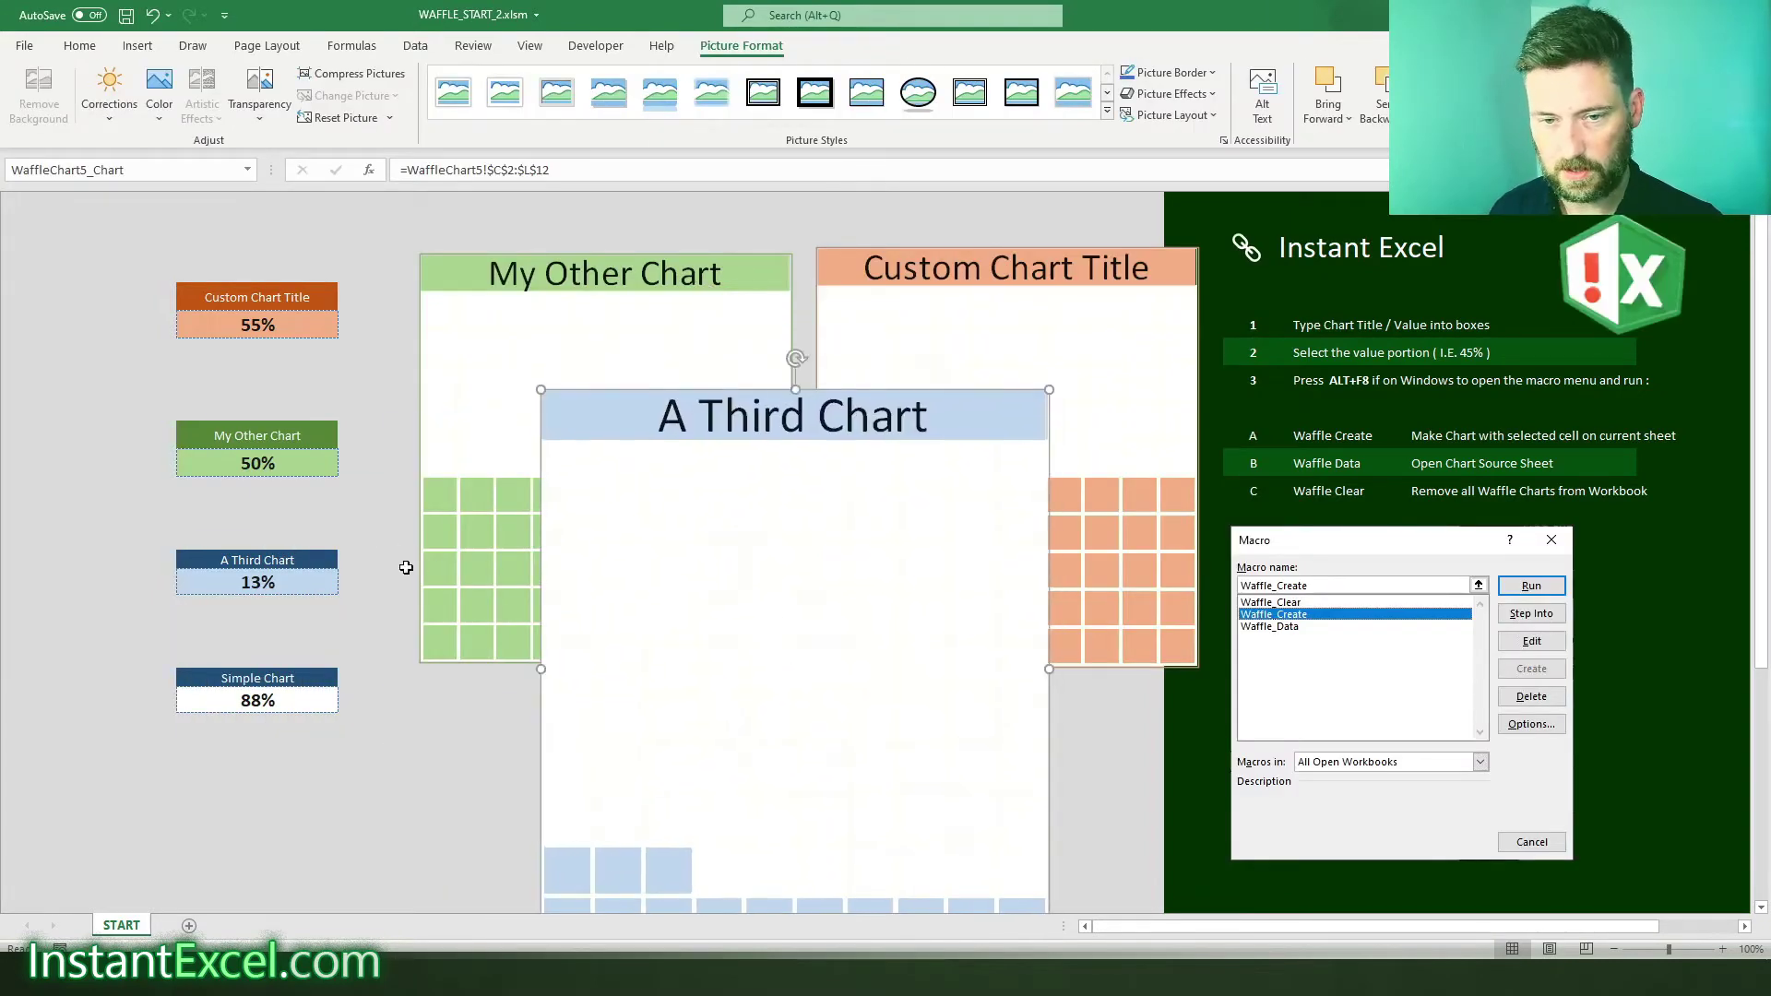
- Rename the orange, green and blue chart titles in their input boxes to A, B and C
{"action": "left_click", "coordinate": [290, 289]}
{"action": "type", "text": "A"}
{"action": "key", "text": "Return"}
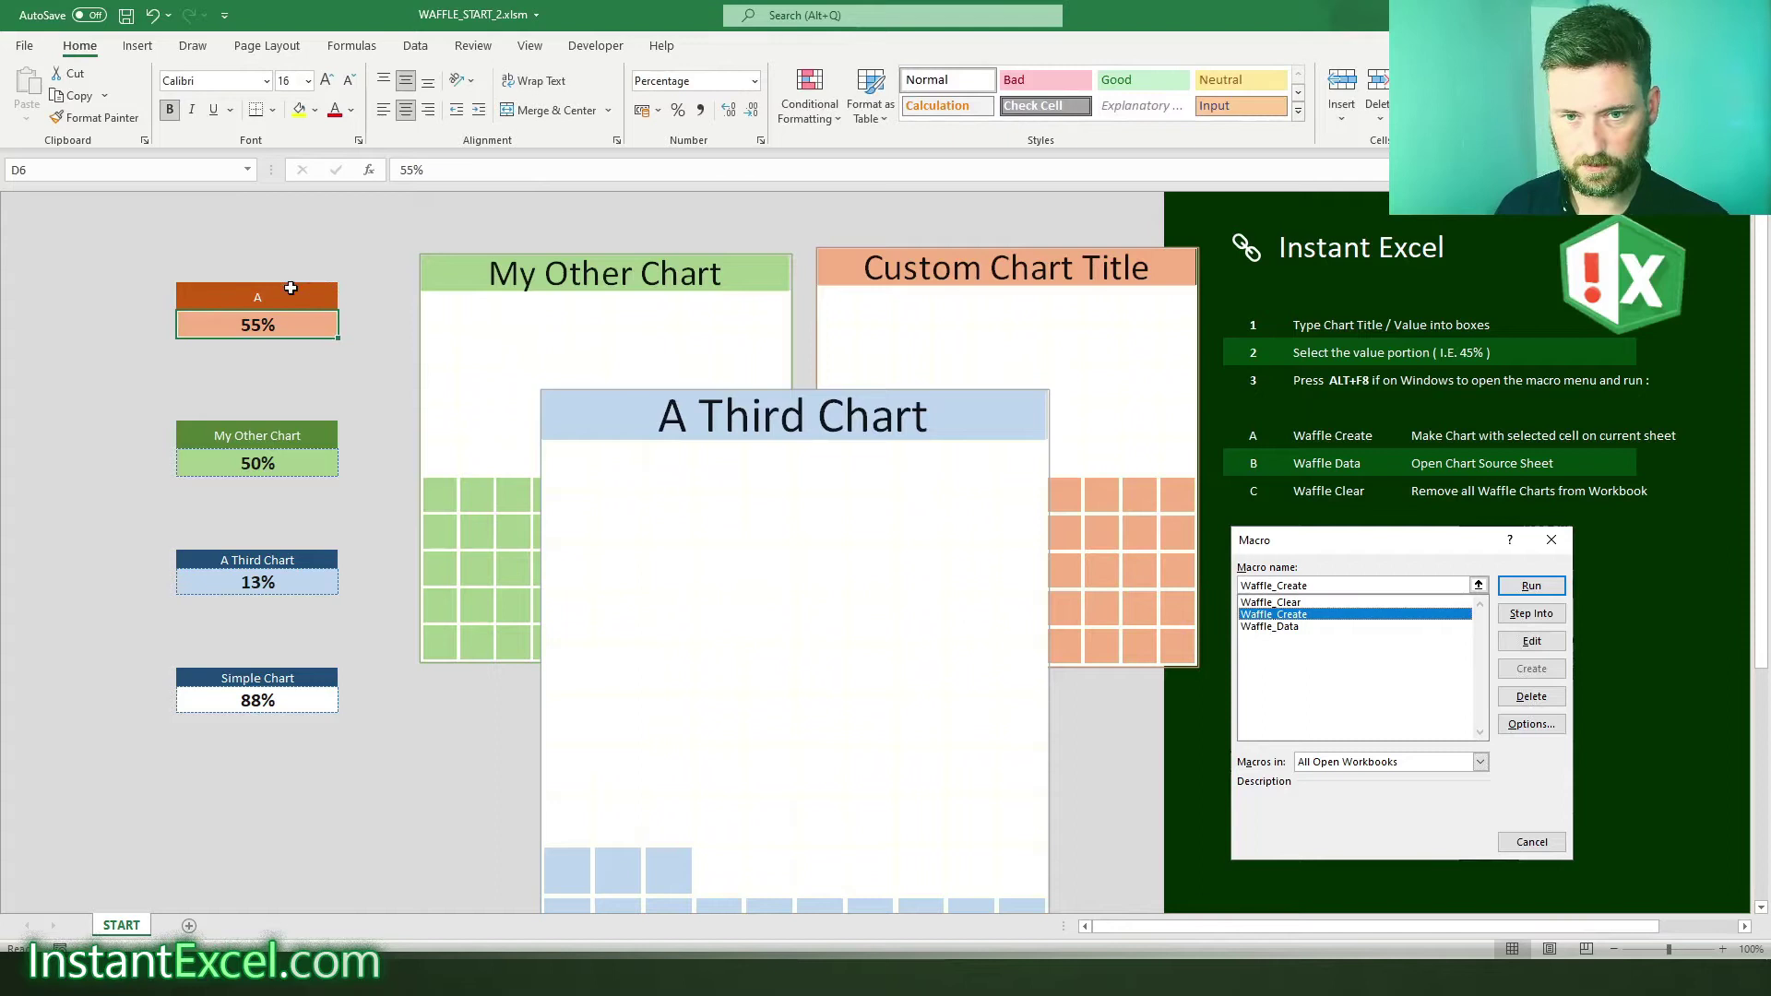
{"action": "left_click", "coordinate": [310, 428]}
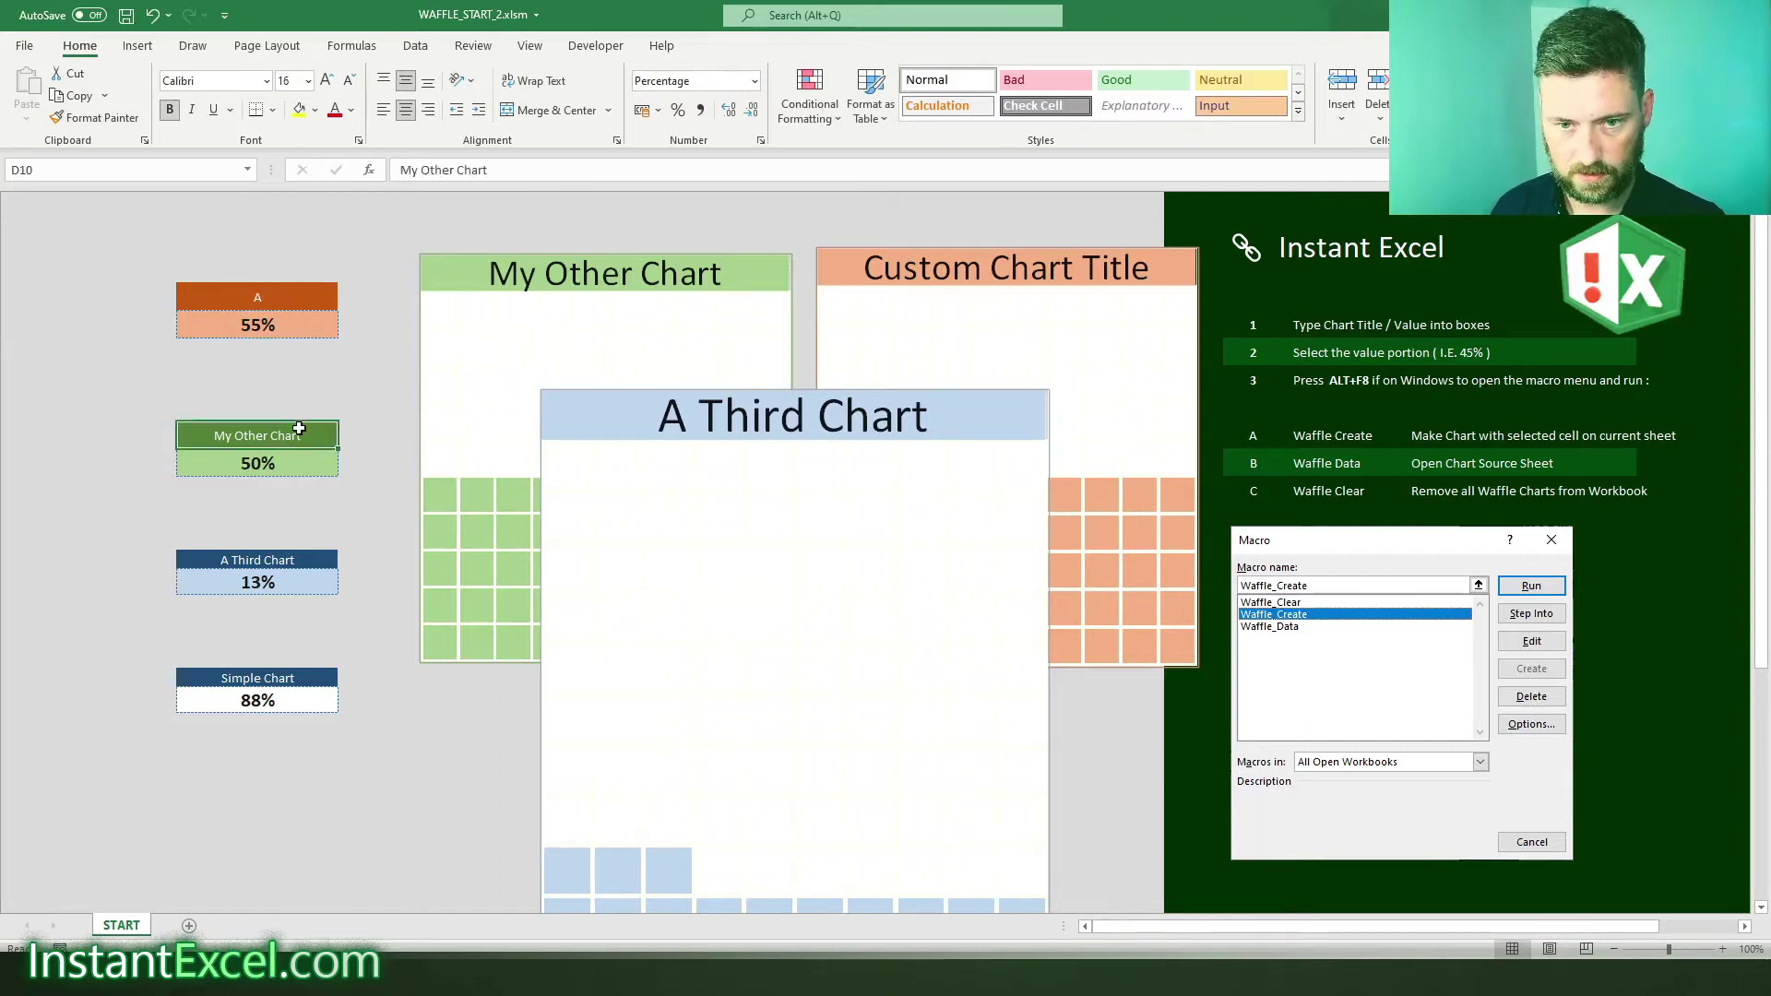
{"action": "type", "text": "B"}
{"action": "left_click", "coordinate": [270, 553]}
{"action": "type", "text": "C"}
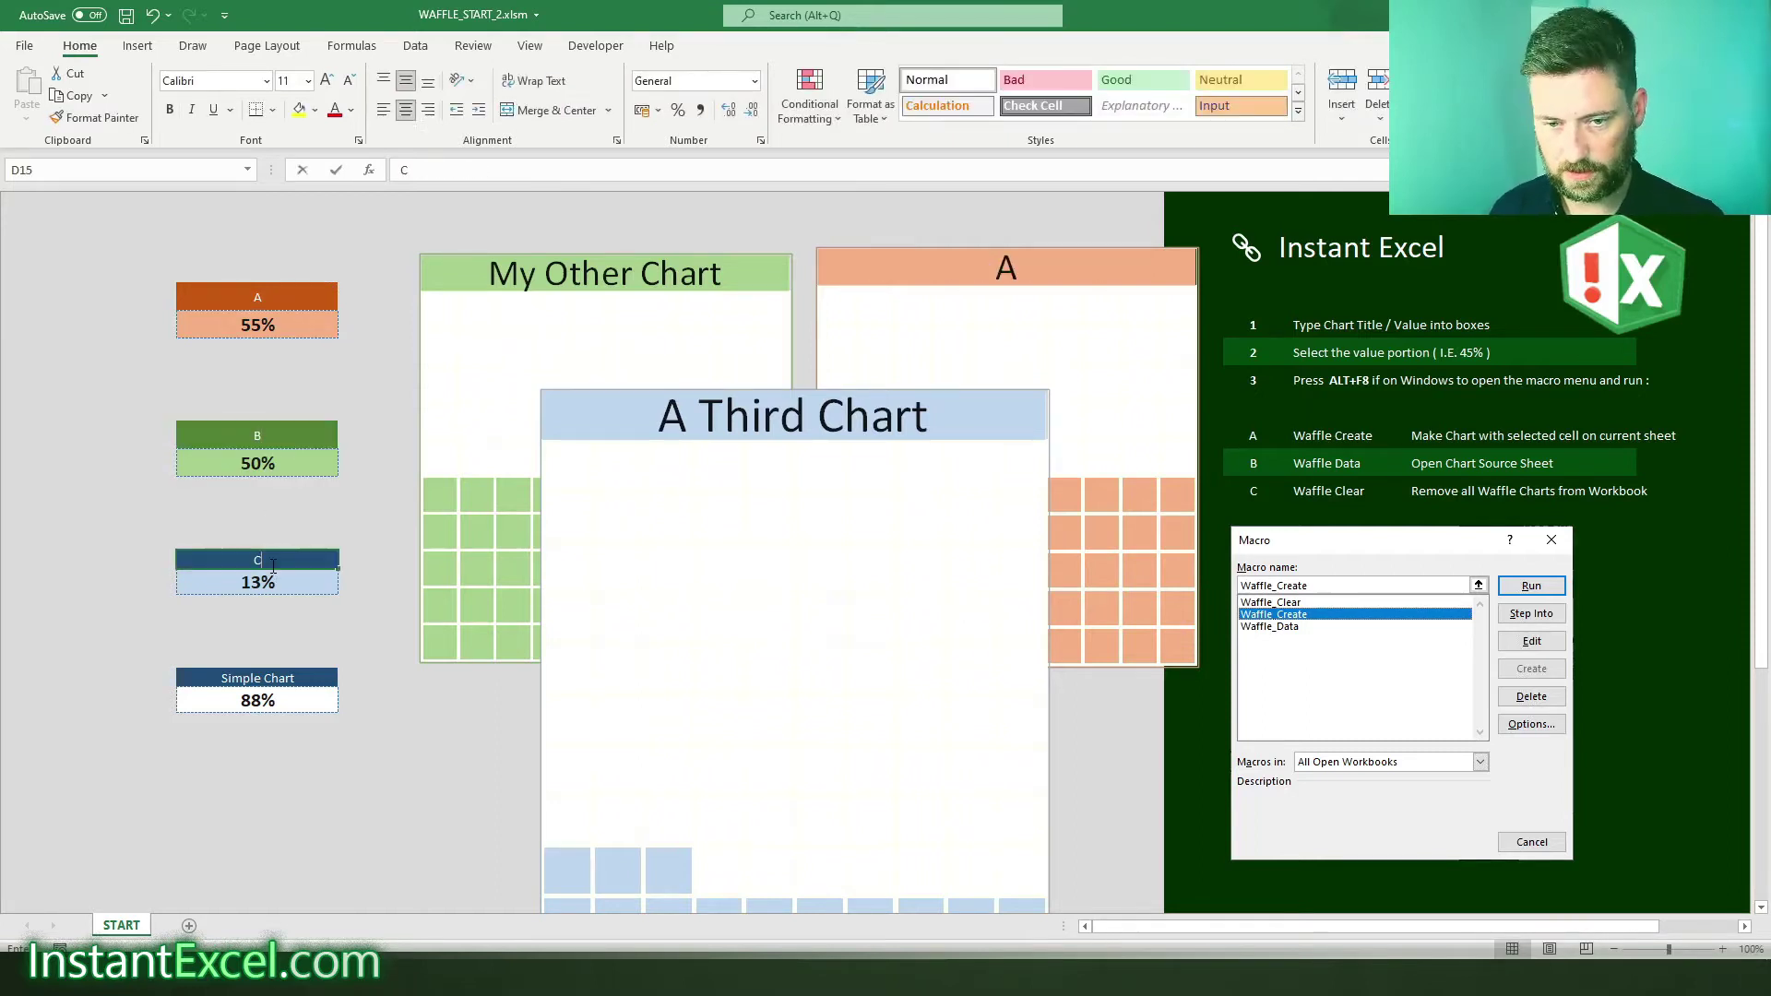
{"action": "left_click", "coordinate": [307, 499]}
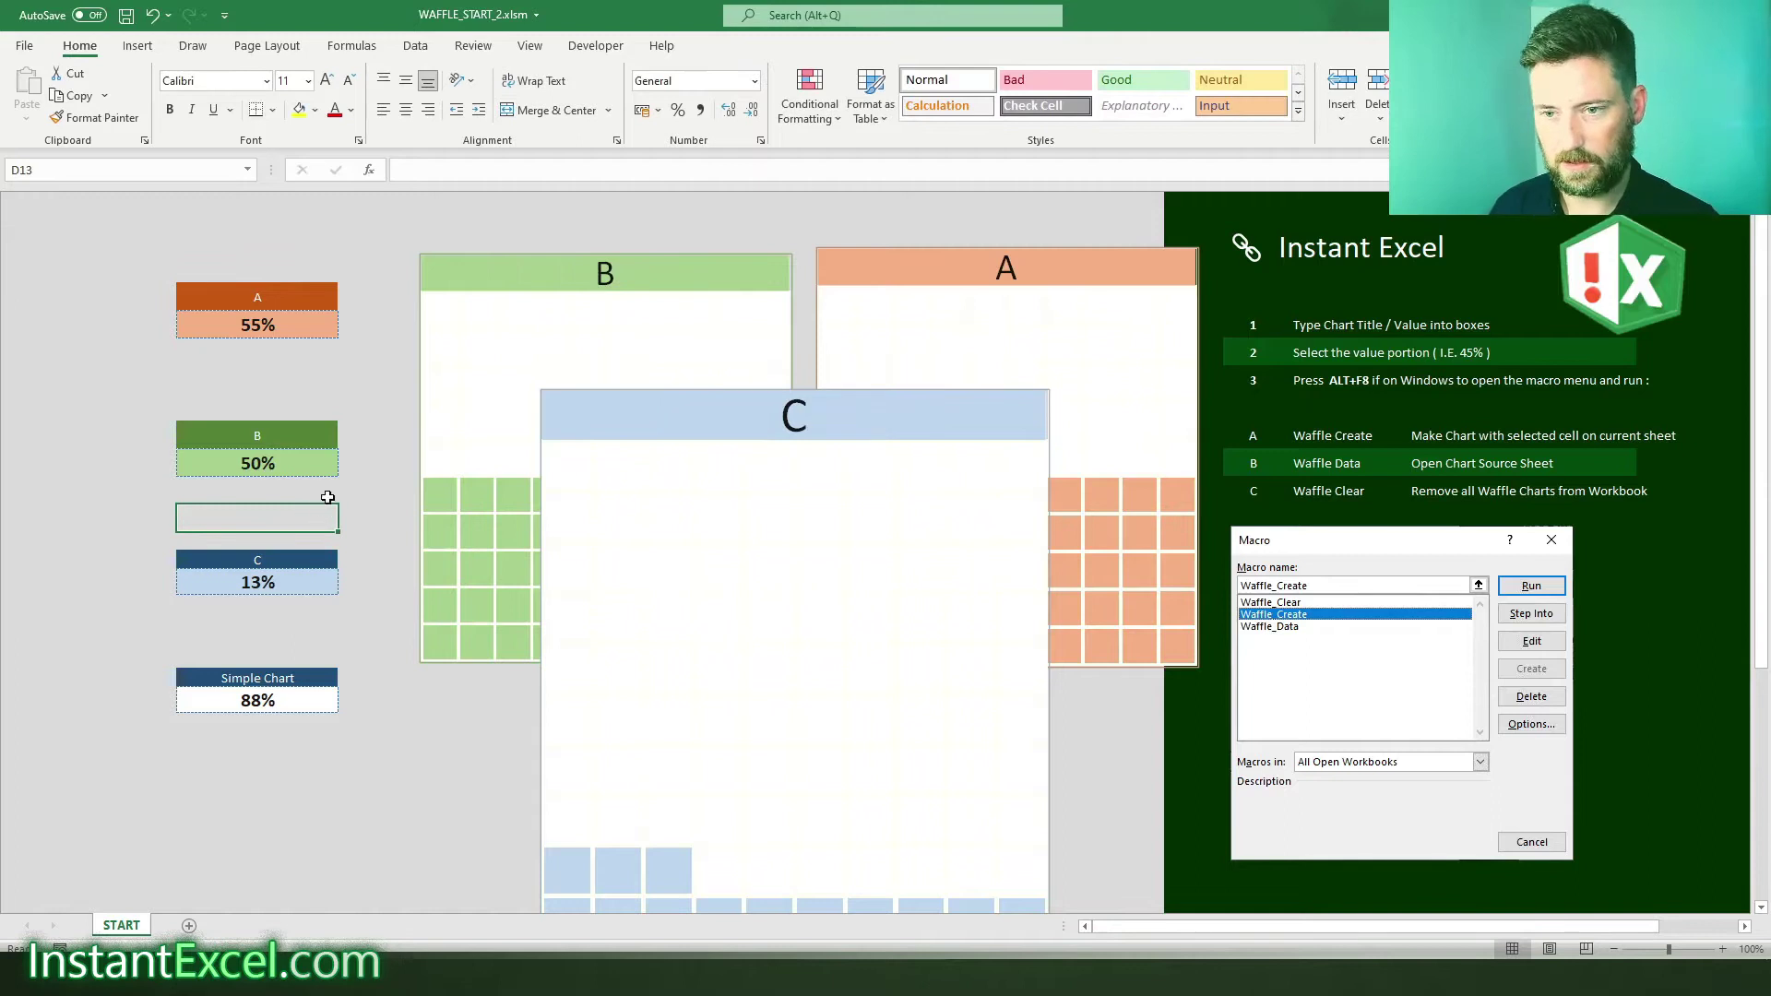
- Rearrange the three waffle charts in the order A, B, C from left to right
{"action": "left_click_drag", "start_coordinate": [811, 498], "coordinate": [687, 469]}
{"action": "left_click_drag", "start_coordinate": [879, 347], "coordinate": [814, 341]}
{"action": "left_click_drag", "start_coordinate": [667, 599], "coordinate": [1232, 462]}
- Set the value in the blue C box to 55%
{"action": "left_click", "coordinate": [255, 595]}
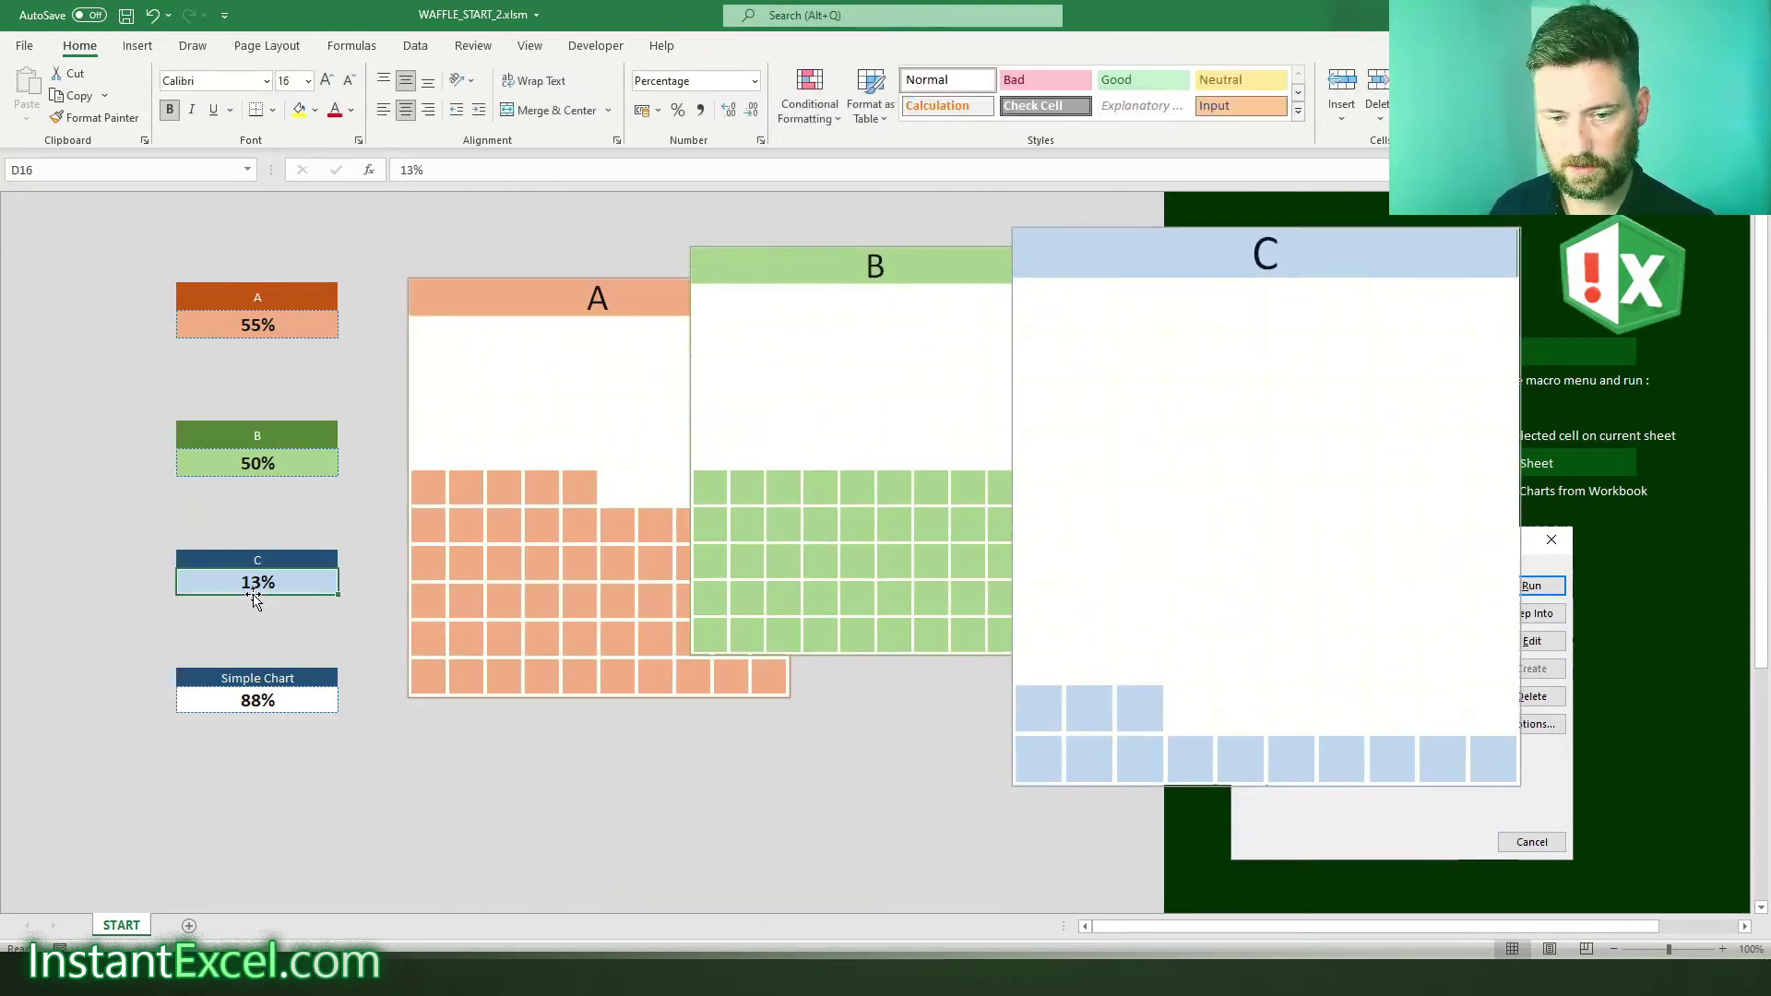
{"action": "type", "text": "55"}
{"action": "key", "text": "Return"}
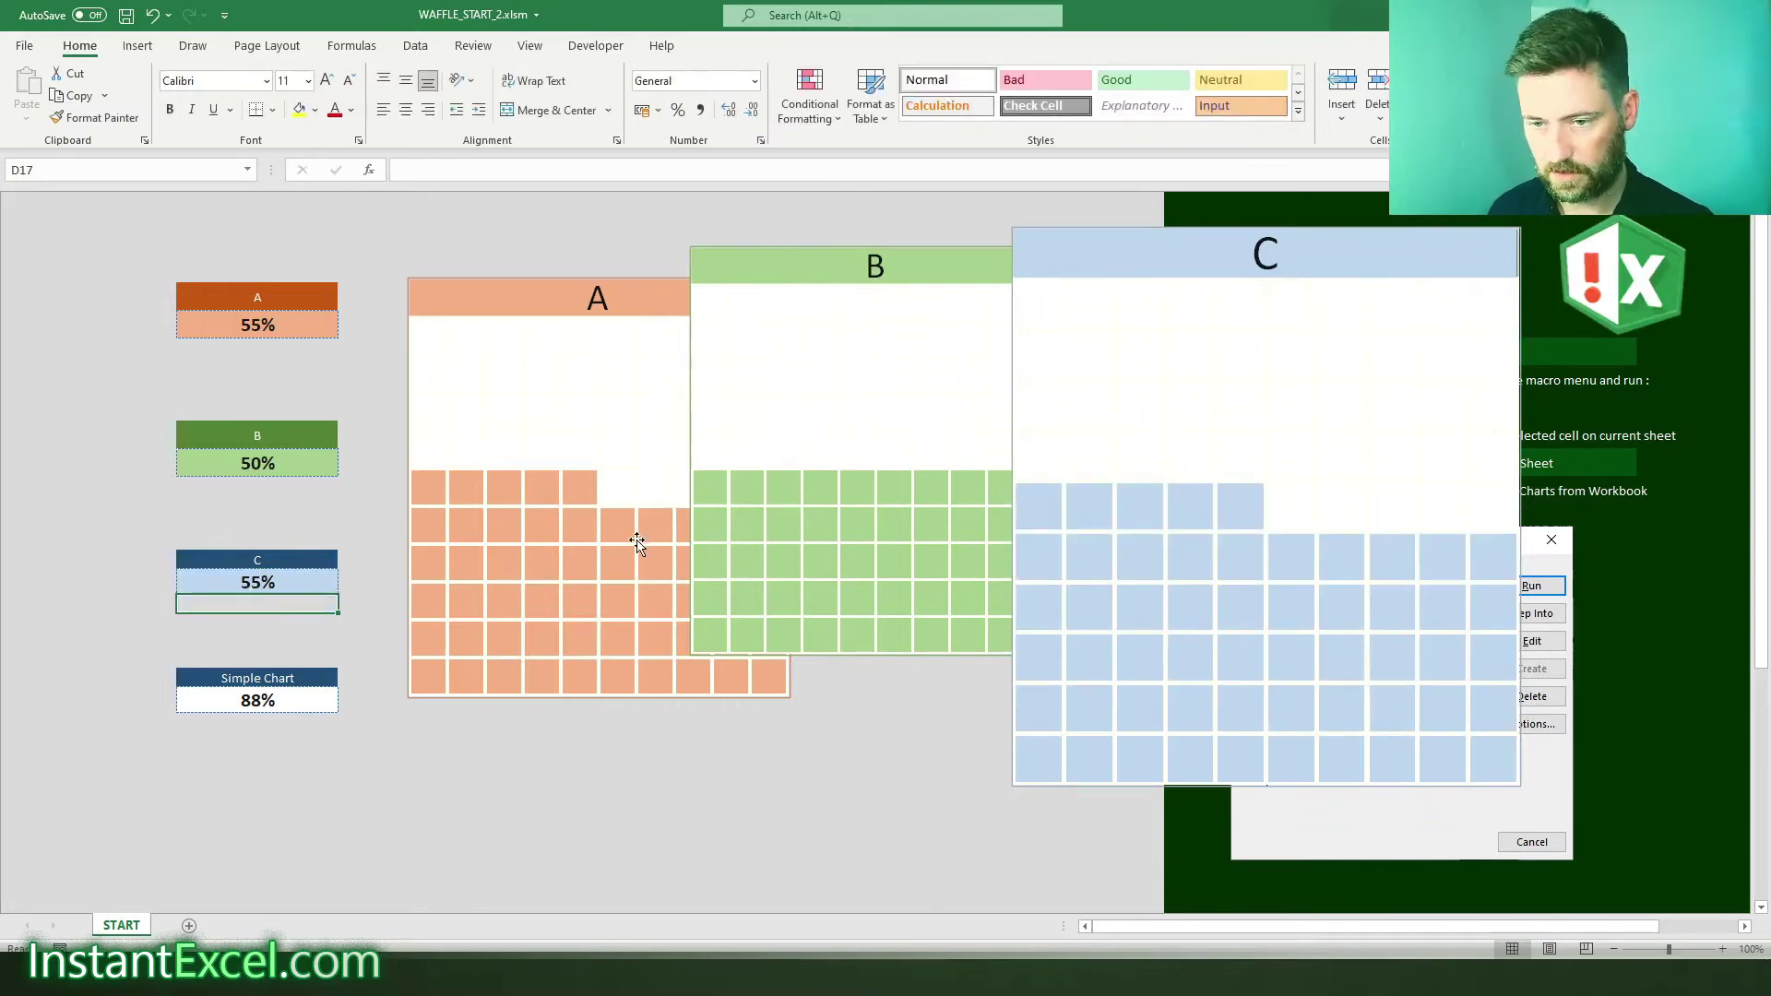
- Shrink waffle charts A, B and C and move them closer together, clear of the green instructions area
{"action": "left_click", "coordinate": [637, 543]}
{"action": "left_click_drag", "start_coordinate": [1135, 574], "coordinate": [996, 604]}
{"action": "left_click", "coordinate": [676, 491]}
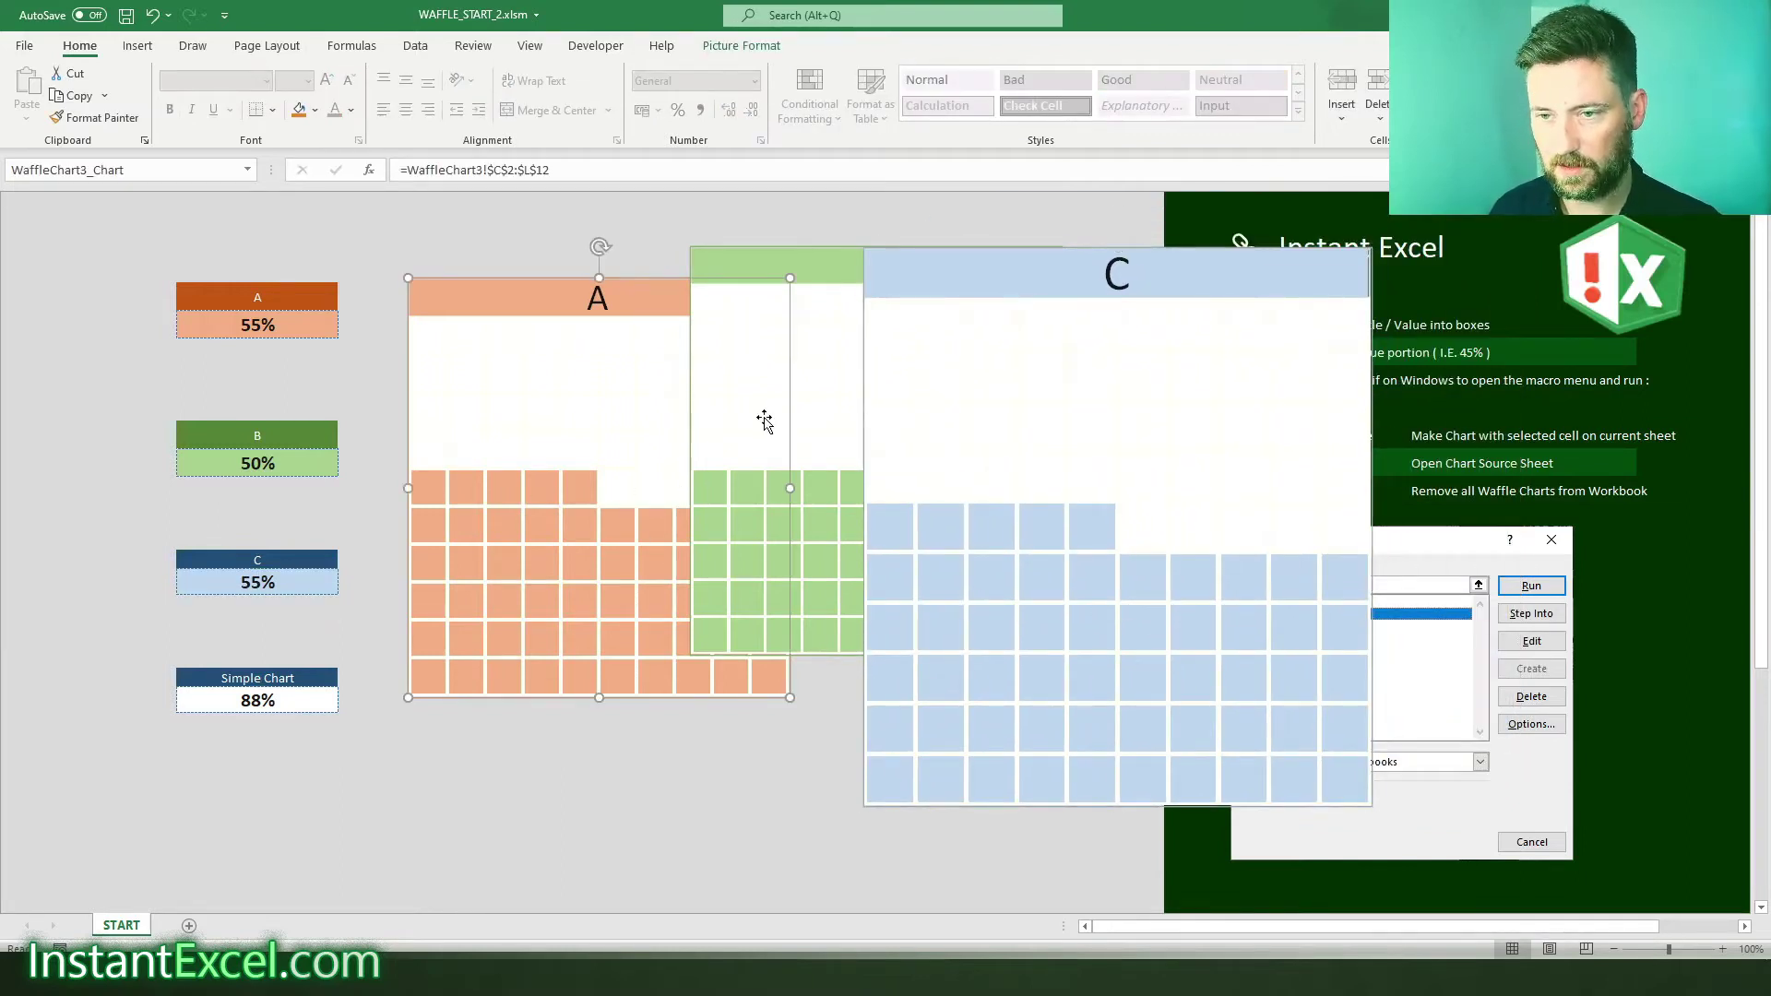
{"action": "left_click", "coordinate": [764, 419], "text": "ctrl"}
{"action": "left_click", "coordinate": [988, 424], "text": "ctrl"}
{"action": "left_click_drag", "start_coordinate": [1372, 247], "coordinate": [1213, 422]}
{"action": "left_click_drag", "start_coordinate": [847, 556], "coordinate": [842, 462]}
{"action": "left_click", "coordinate": [759, 605]}
{"action": "left_click_drag", "start_coordinate": [556, 488], "coordinate": [570, 422]}
{"action": "left_click_drag", "start_coordinate": [798, 470], "coordinate": [794, 482]}
{"action": "left_click_drag", "start_coordinate": [1049, 604], "coordinate": [965, 705]}
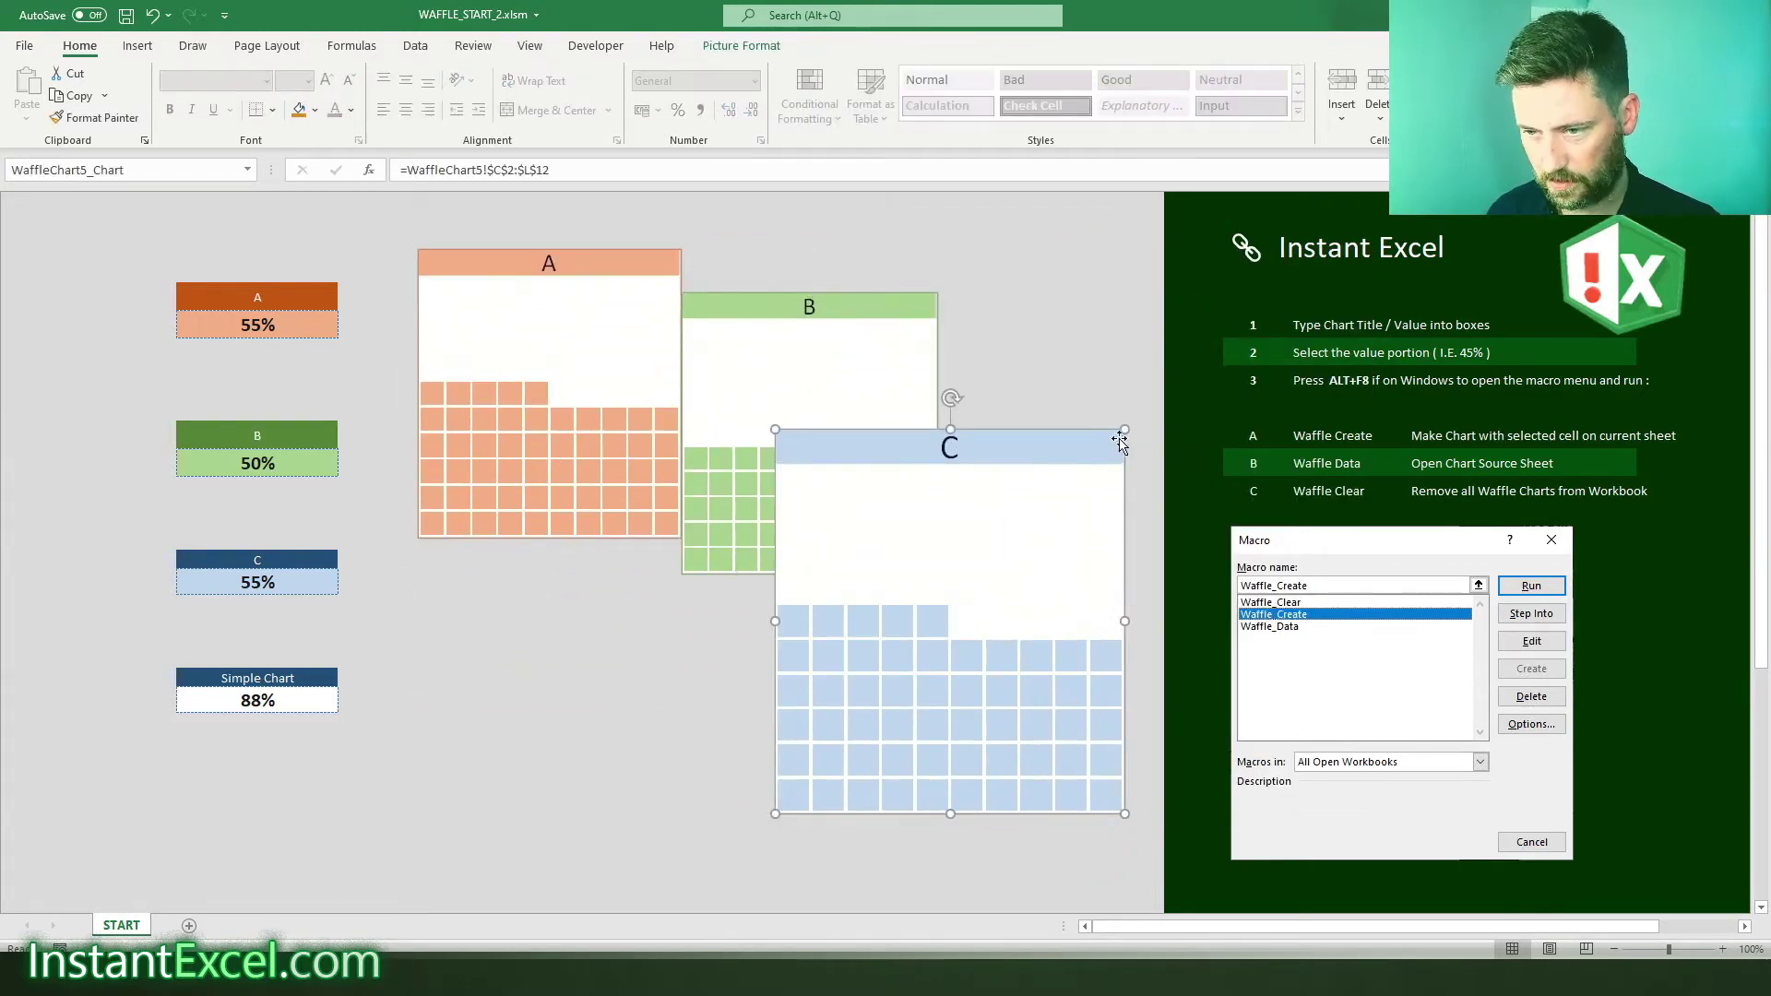
{"action": "left_click_drag", "start_coordinate": [1124, 430], "coordinate": [1097, 491]}
- Place charts B and C overlapping low on the sheet, and position a slightly enlarged chart A above them
{"action": "left_click_drag", "start_coordinate": [924, 653], "coordinate": [578, 694]}
{"action": "left_click", "coordinate": [834, 415]}
{"action": "left_click_drag", "start_coordinate": [666, 647], "coordinate": [809, 578]}
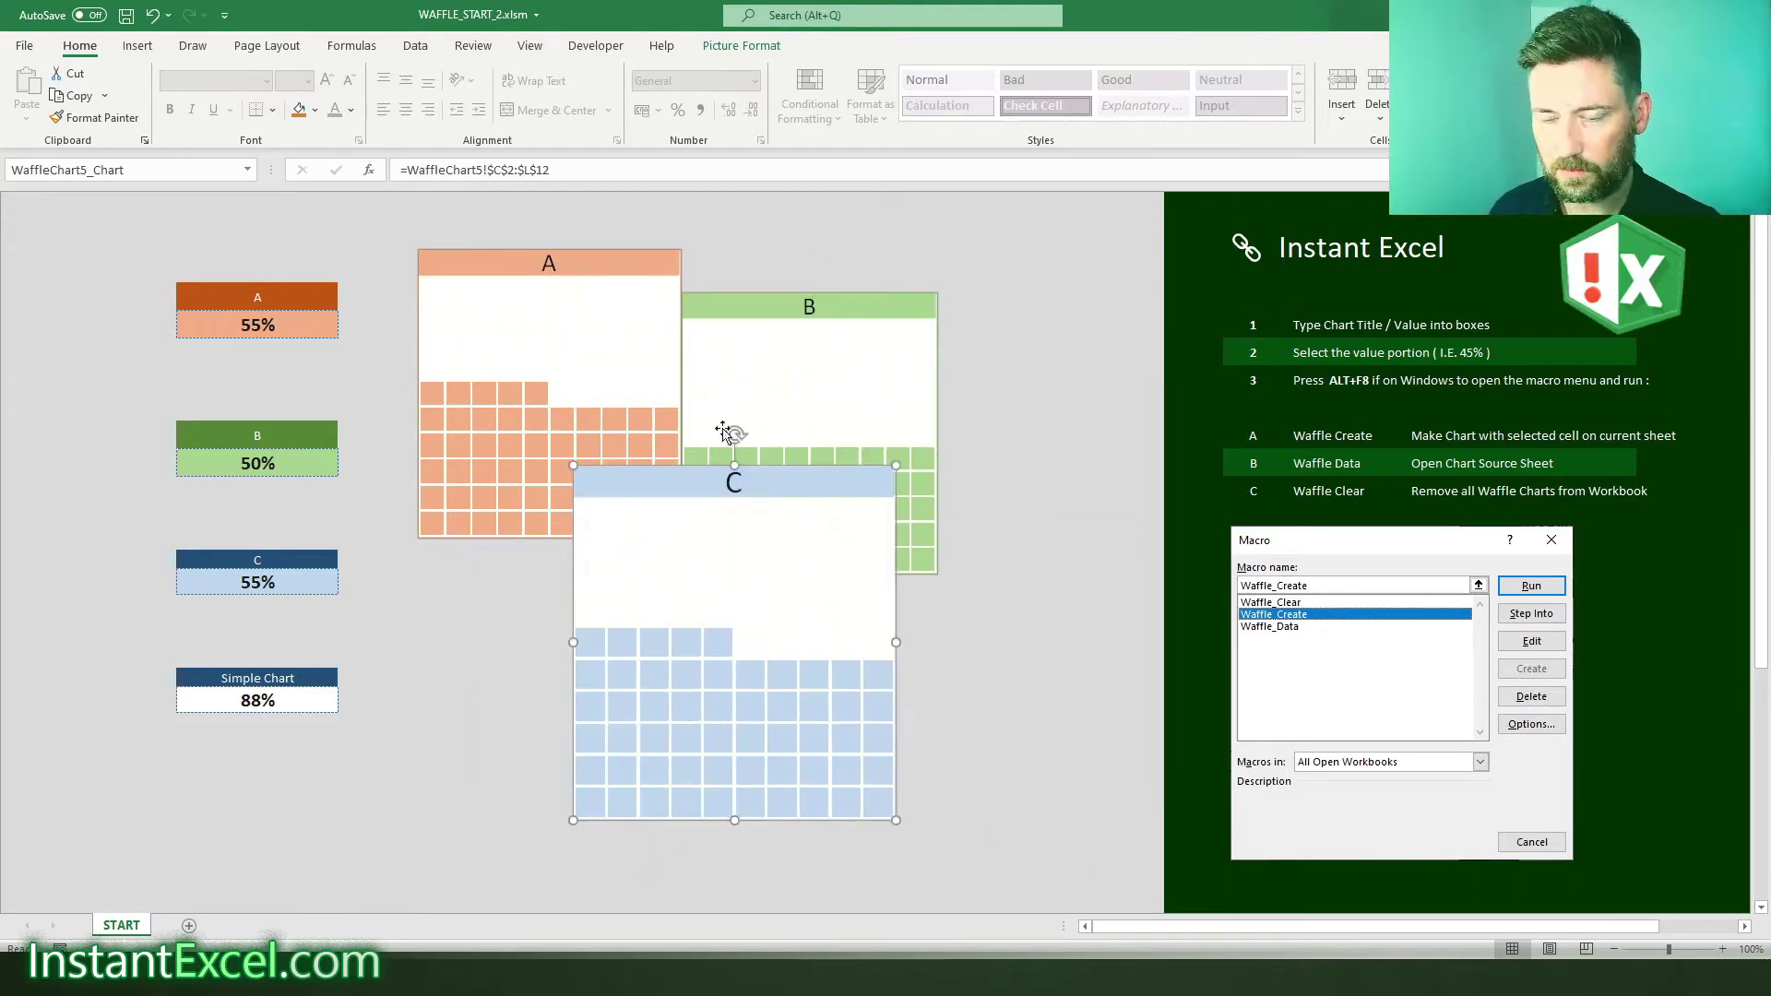
{"action": "mouse_move", "coordinate": [763, 704]}
{"action": "left_mouse_down"}
{"action": "mouse_move", "coordinate": [921, 739]}
{"action": "mouse_move", "coordinate": [749, 722]}
{"action": "left_mouse_up"}
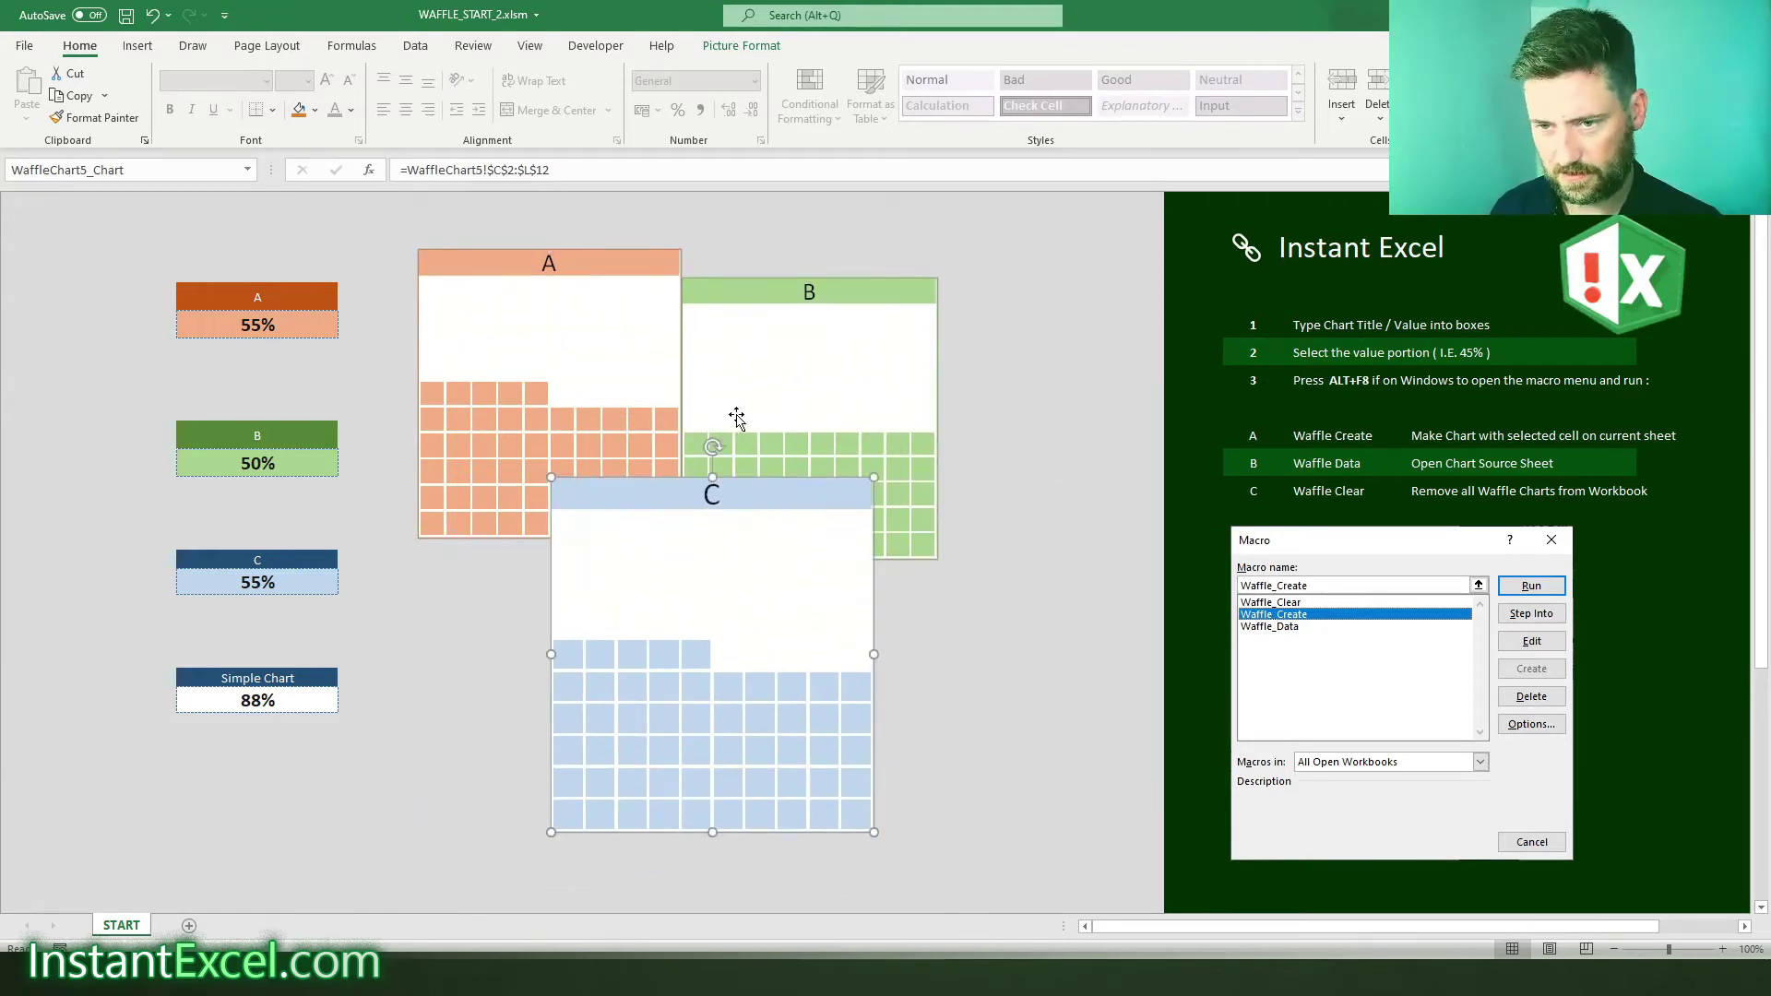
{"action": "left_click_drag", "start_coordinate": [720, 586], "coordinate": [671, 709]}
{"action": "left_click_drag", "start_coordinate": [799, 445], "coordinate": [645, 764]}
{"action": "left_click_drag", "start_coordinate": [603, 525], "coordinate": [706, 449]}
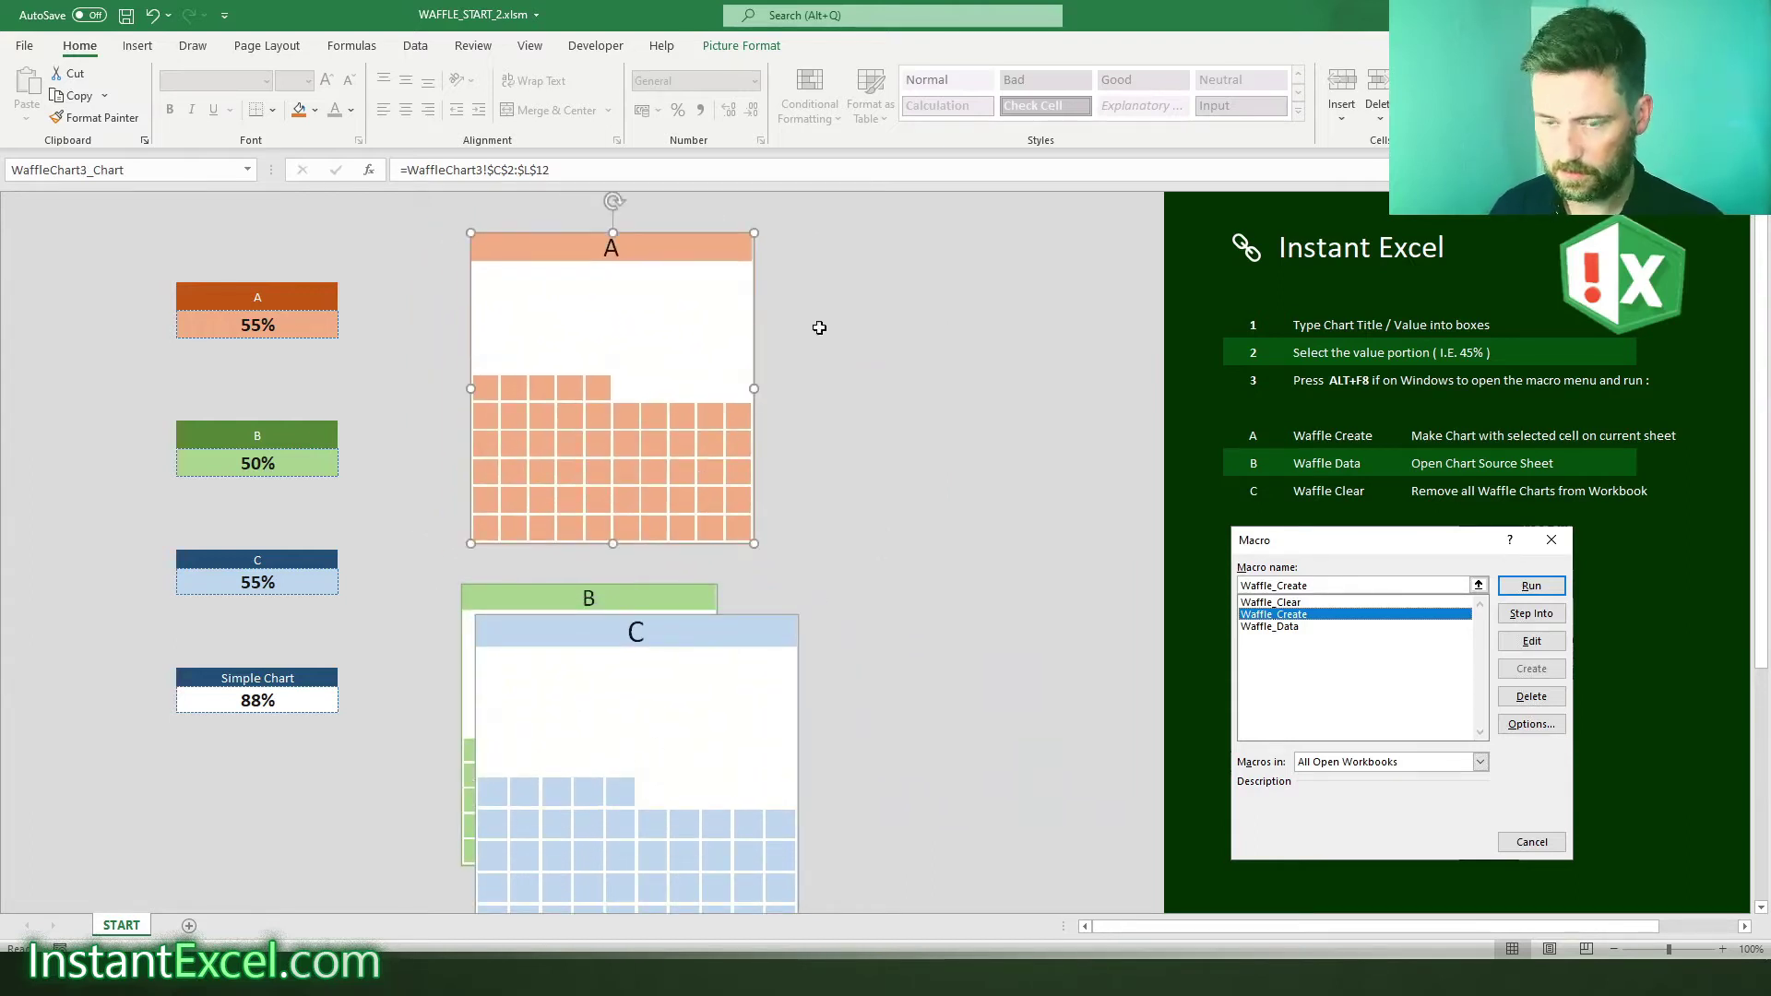
- Apply the tilted, rounded bevel perspective picture style to chart A and move it further right on the sheet
{"action": "left_click", "coordinate": [784, 51]}
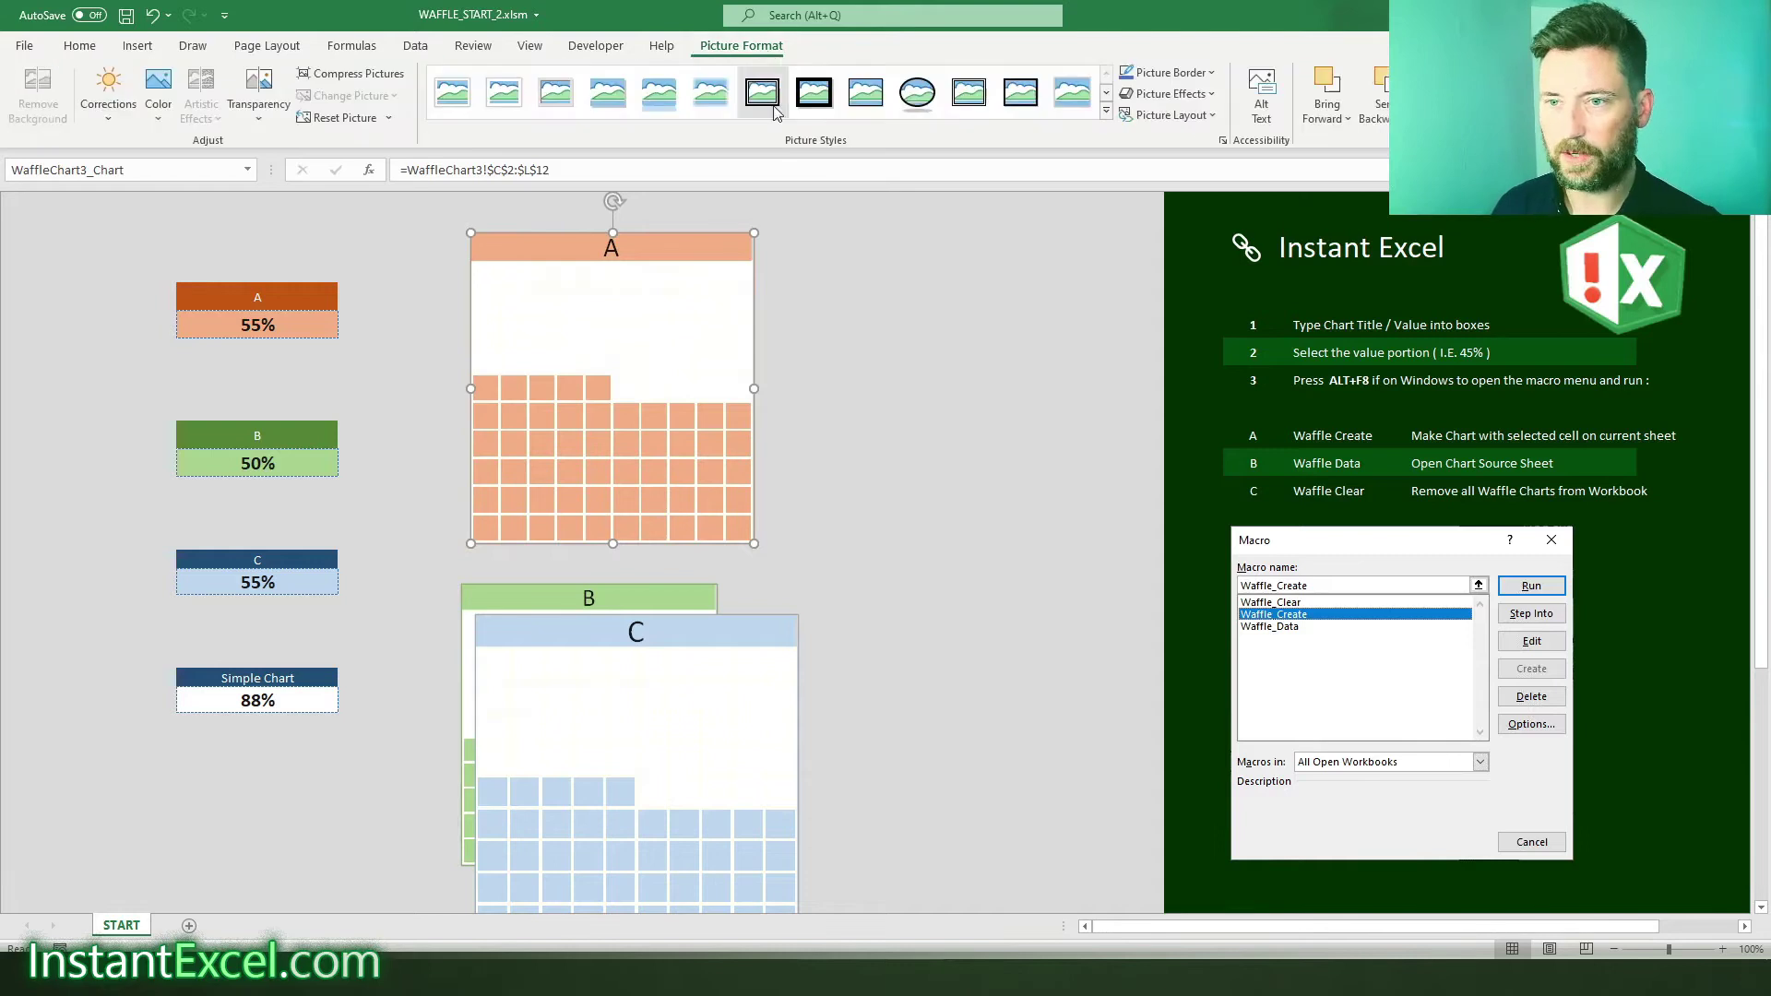
{"action": "left_click", "coordinate": [1107, 111]}
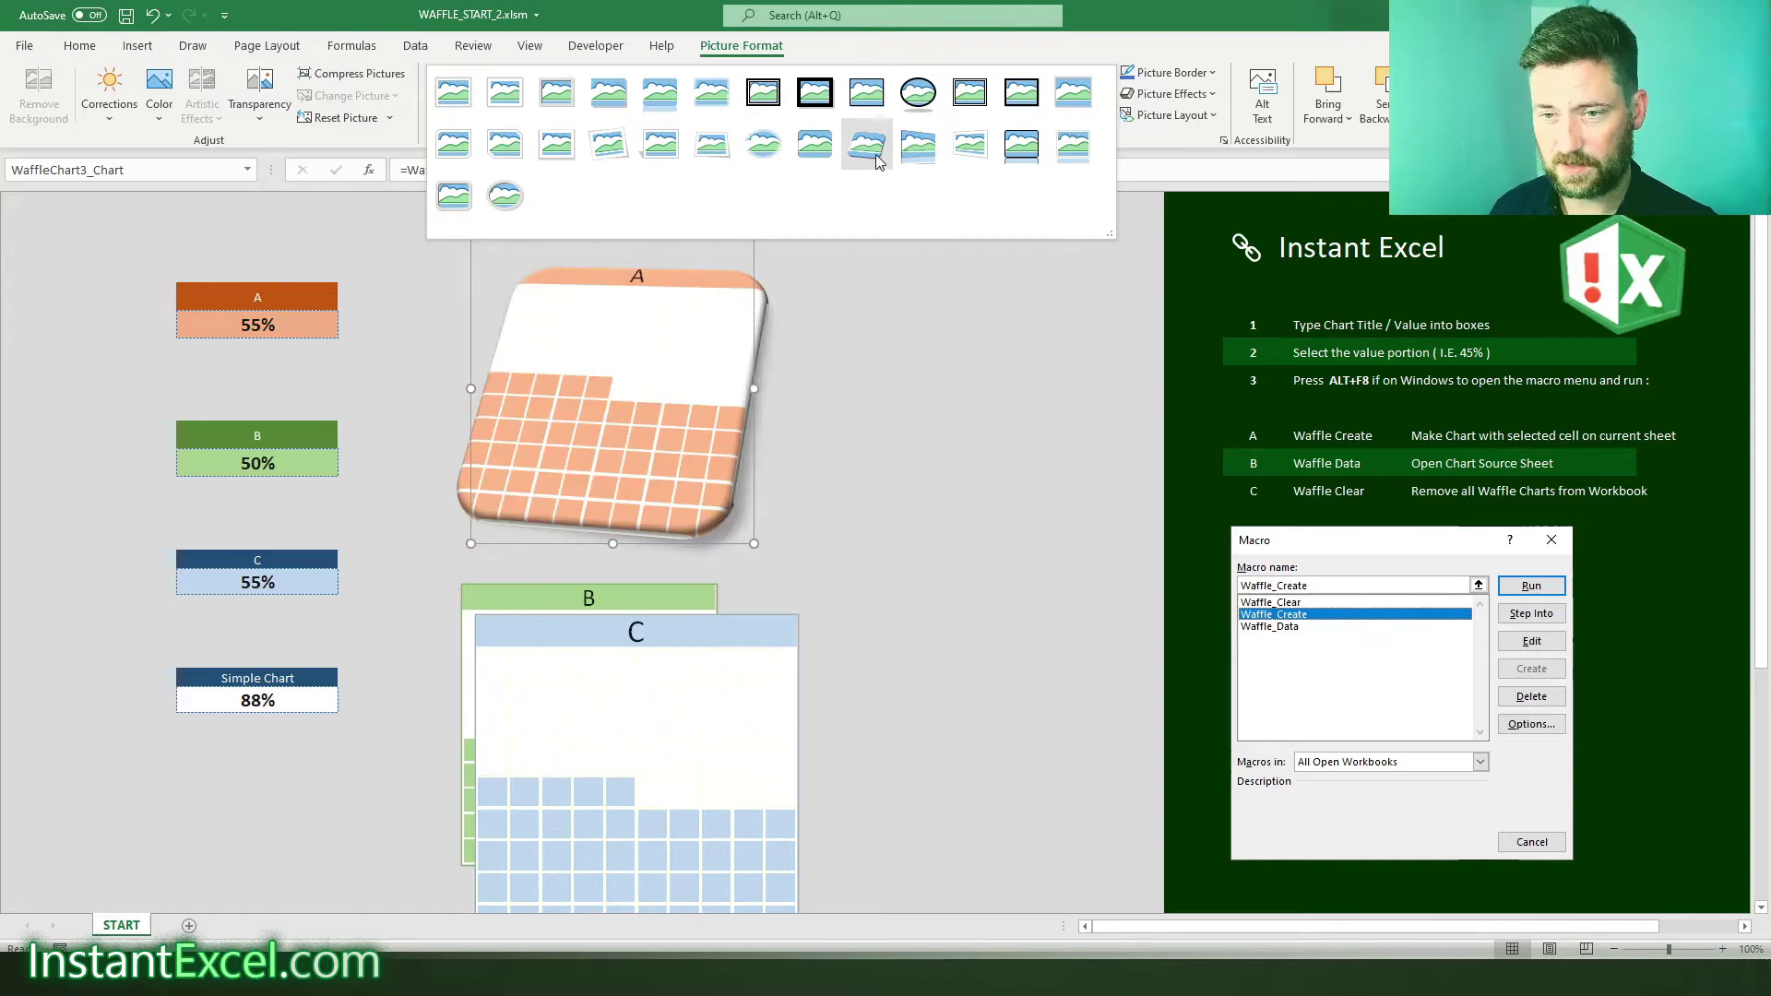
{"action": "left_click", "coordinate": [868, 146]}
{"action": "left_click_drag", "start_coordinate": [792, 441], "coordinate": [1070, 439]}
{"action": "left_click", "coordinate": [607, 409]}
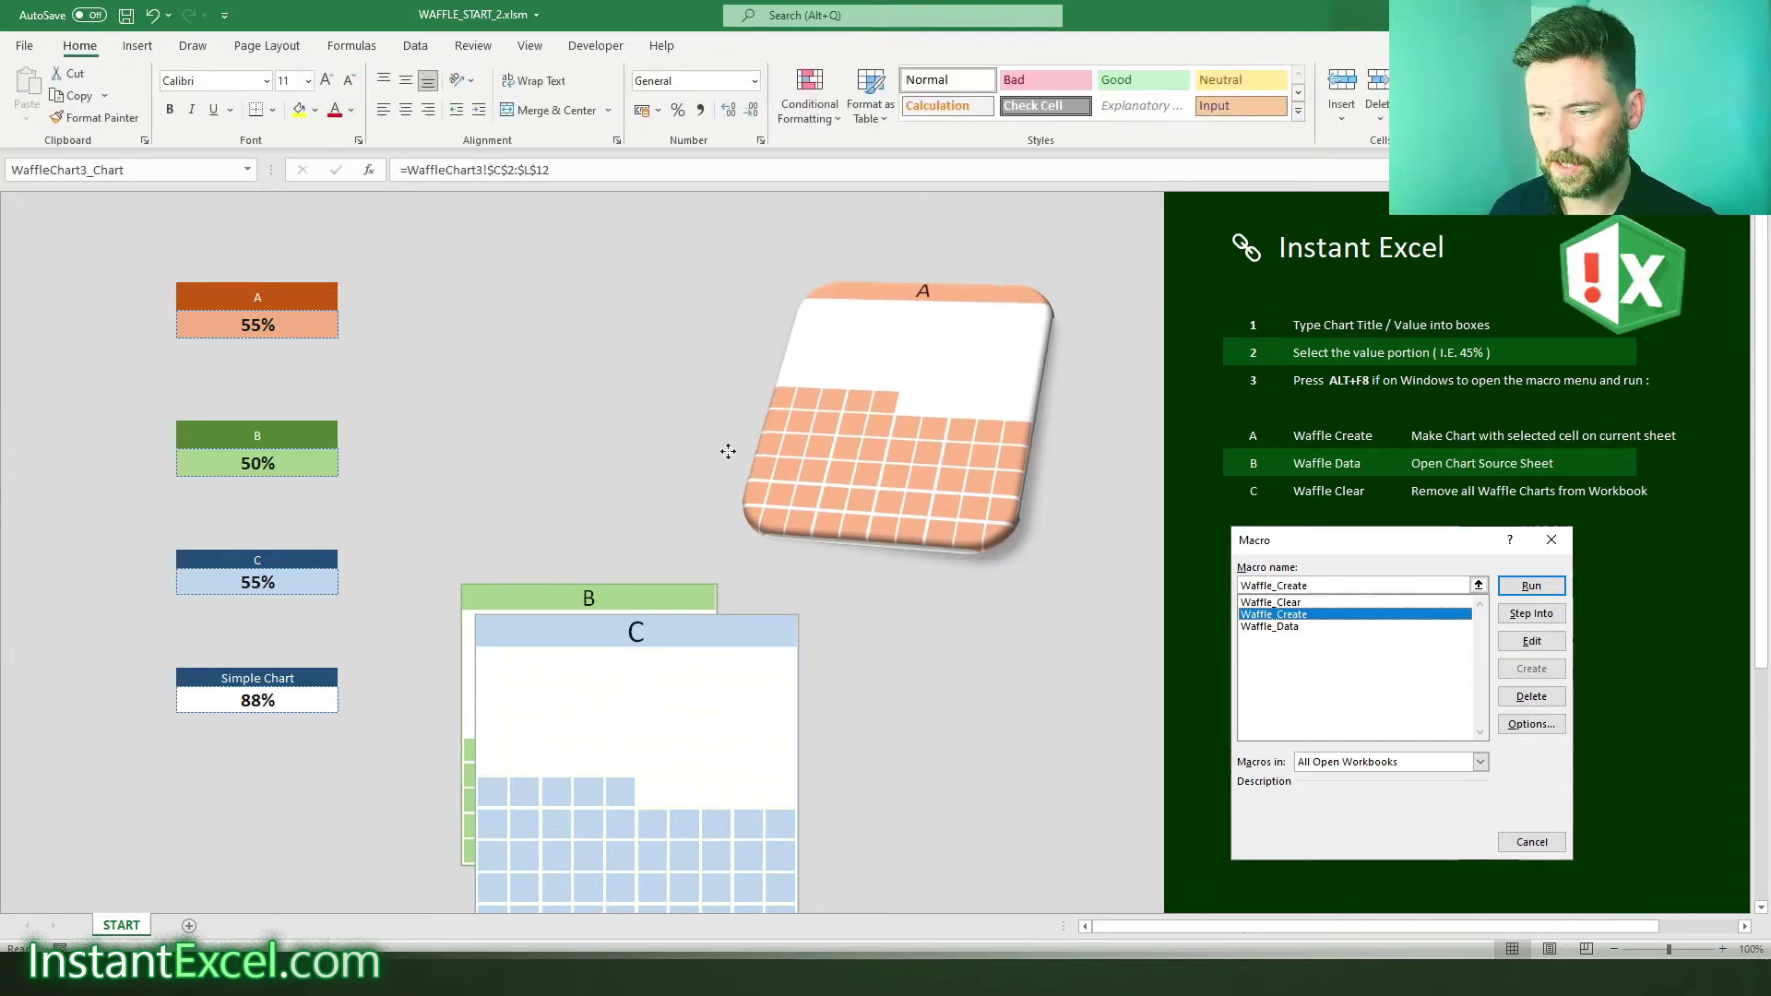
- Move chart A back toward the value boxes, above chart B, and make its corners less rounded
{"action": "left_click_drag", "start_coordinate": [825, 454], "coordinate": [553, 417]}
{"action": "left_click_drag", "start_coordinate": [668, 392], "coordinate": [661, 405]}
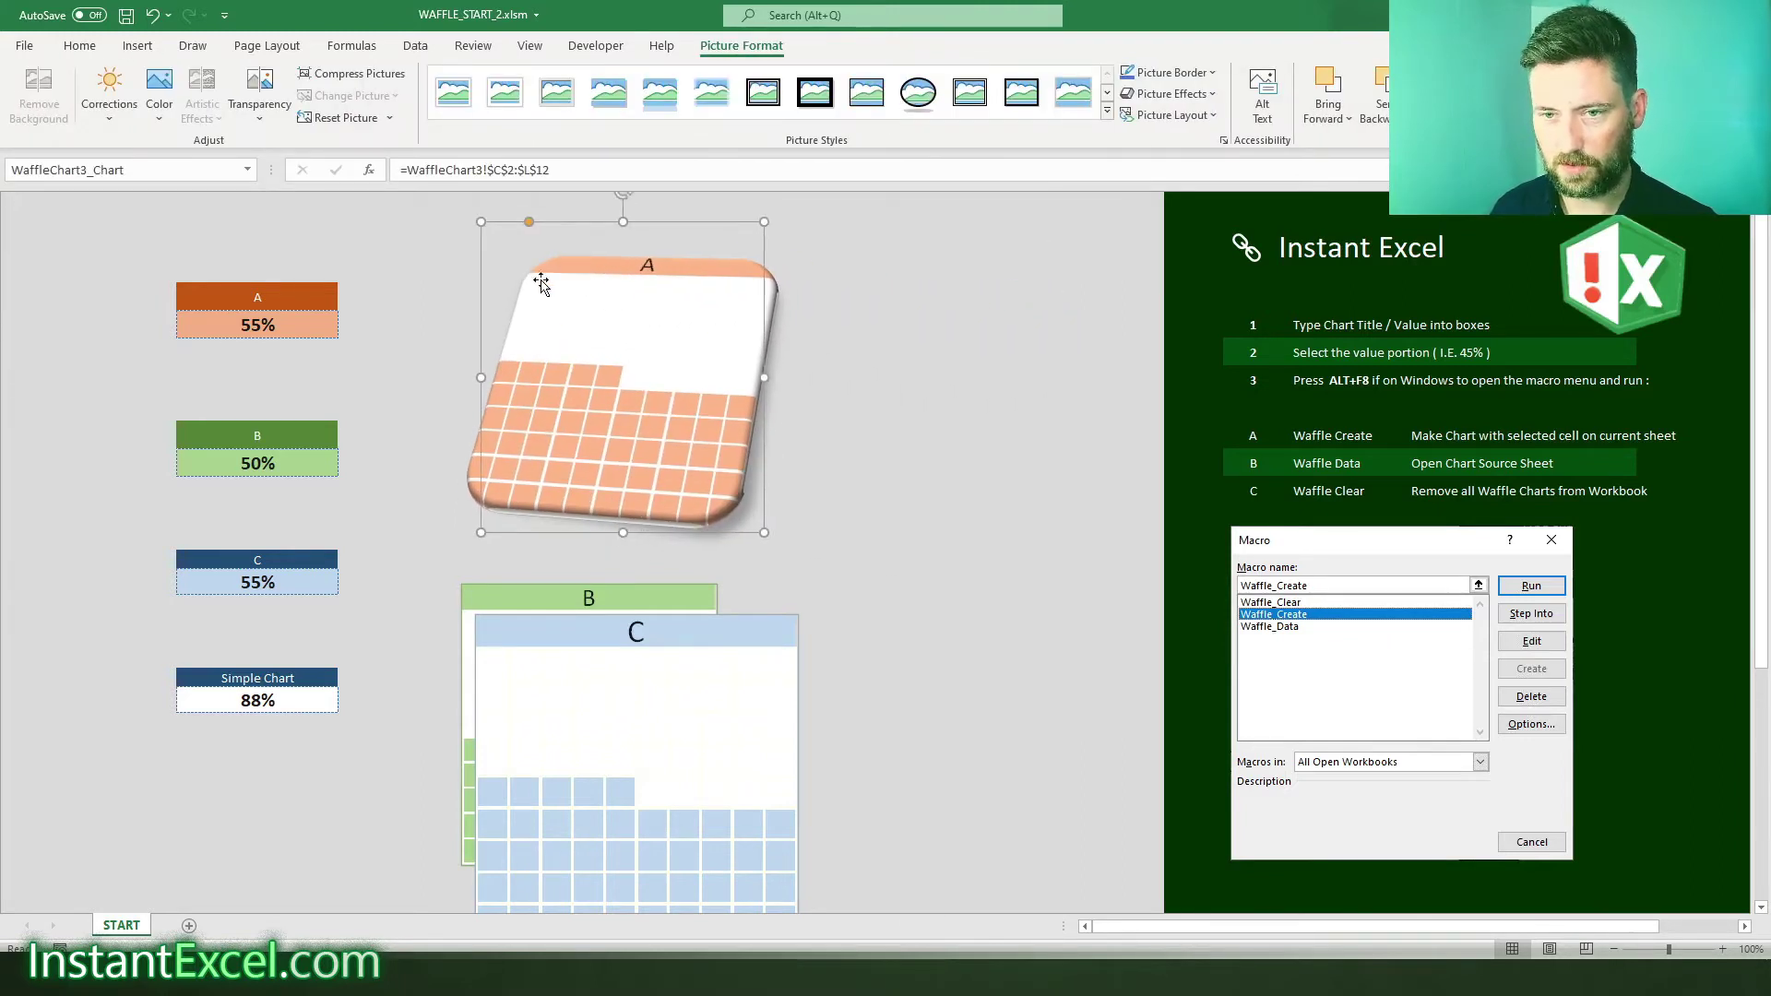
{"action": "mouse_move", "coordinate": [529, 221]}
{"action": "left_mouse_down"}
{"action": "mouse_move", "coordinate": [511, 224]}
{"action": "mouse_move", "coordinate": [614, 241]}
{"action": "mouse_move", "coordinate": [623, 221]}
{"action": "mouse_move", "coordinate": [508, 222]}
{"action": "left_mouse_up"}
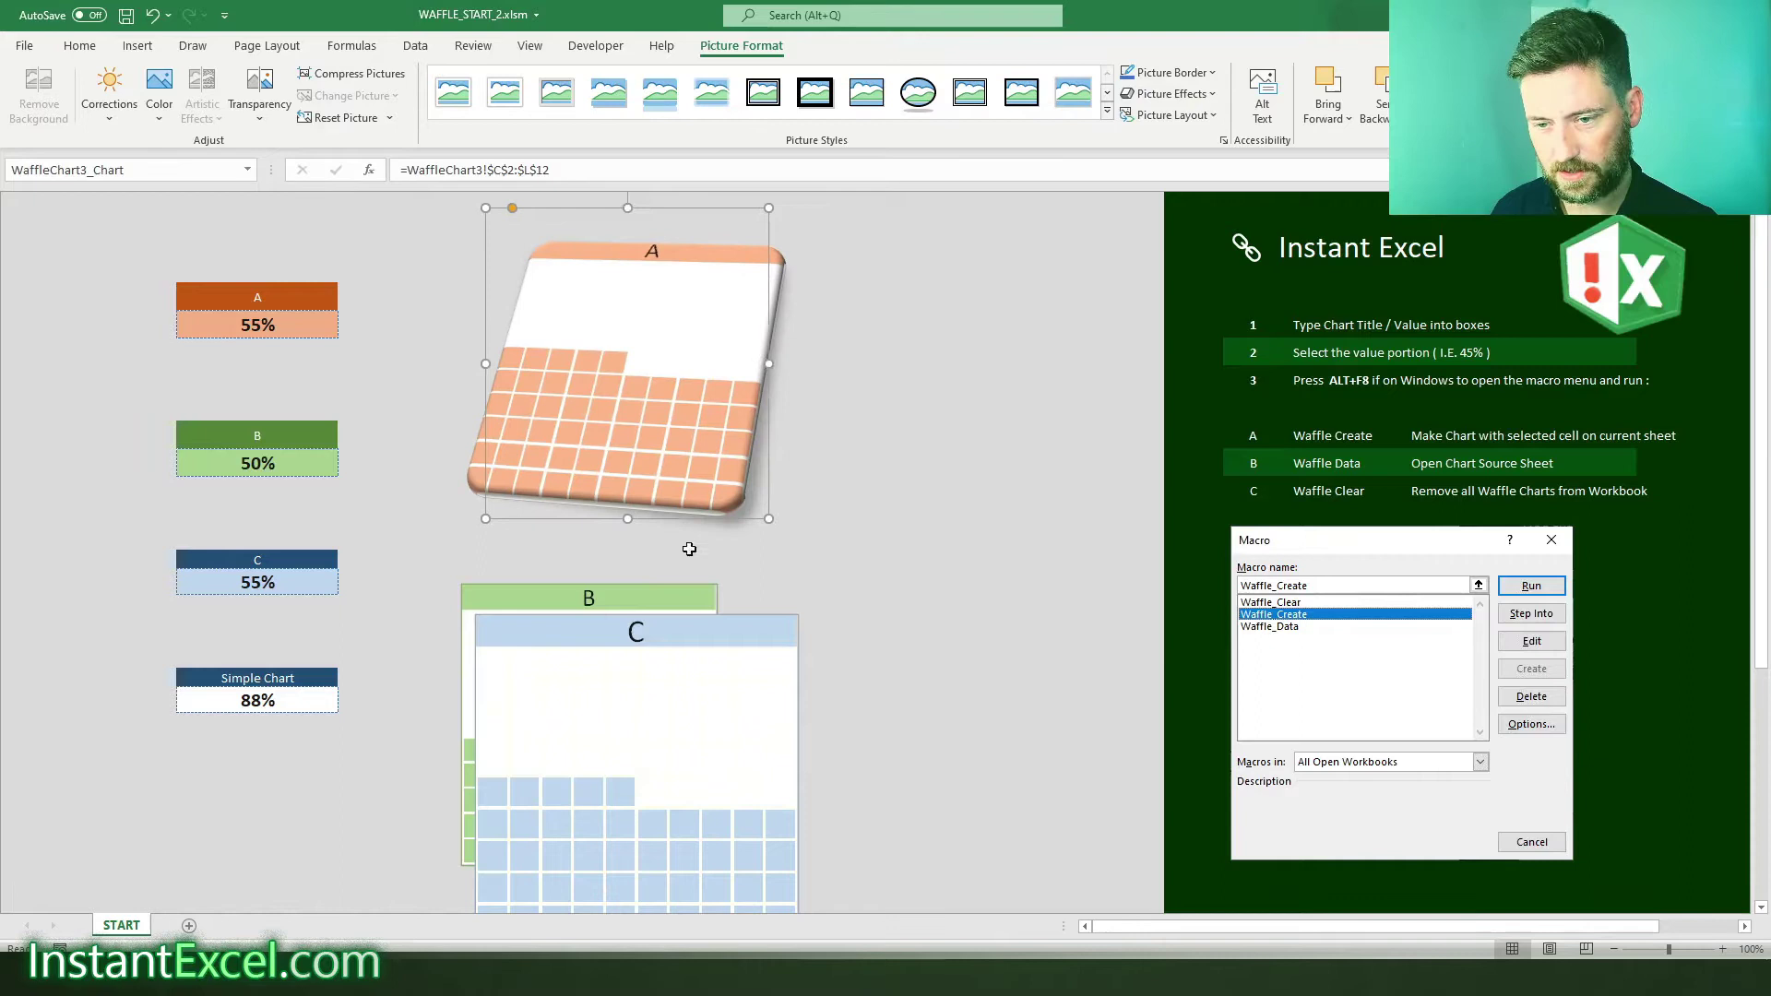
- Place chart C beside chart A and give it the upright rounded bevel picture style with a reflection
{"action": "left_click_drag", "start_coordinate": [741, 648], "coordinate": [980, 364]}
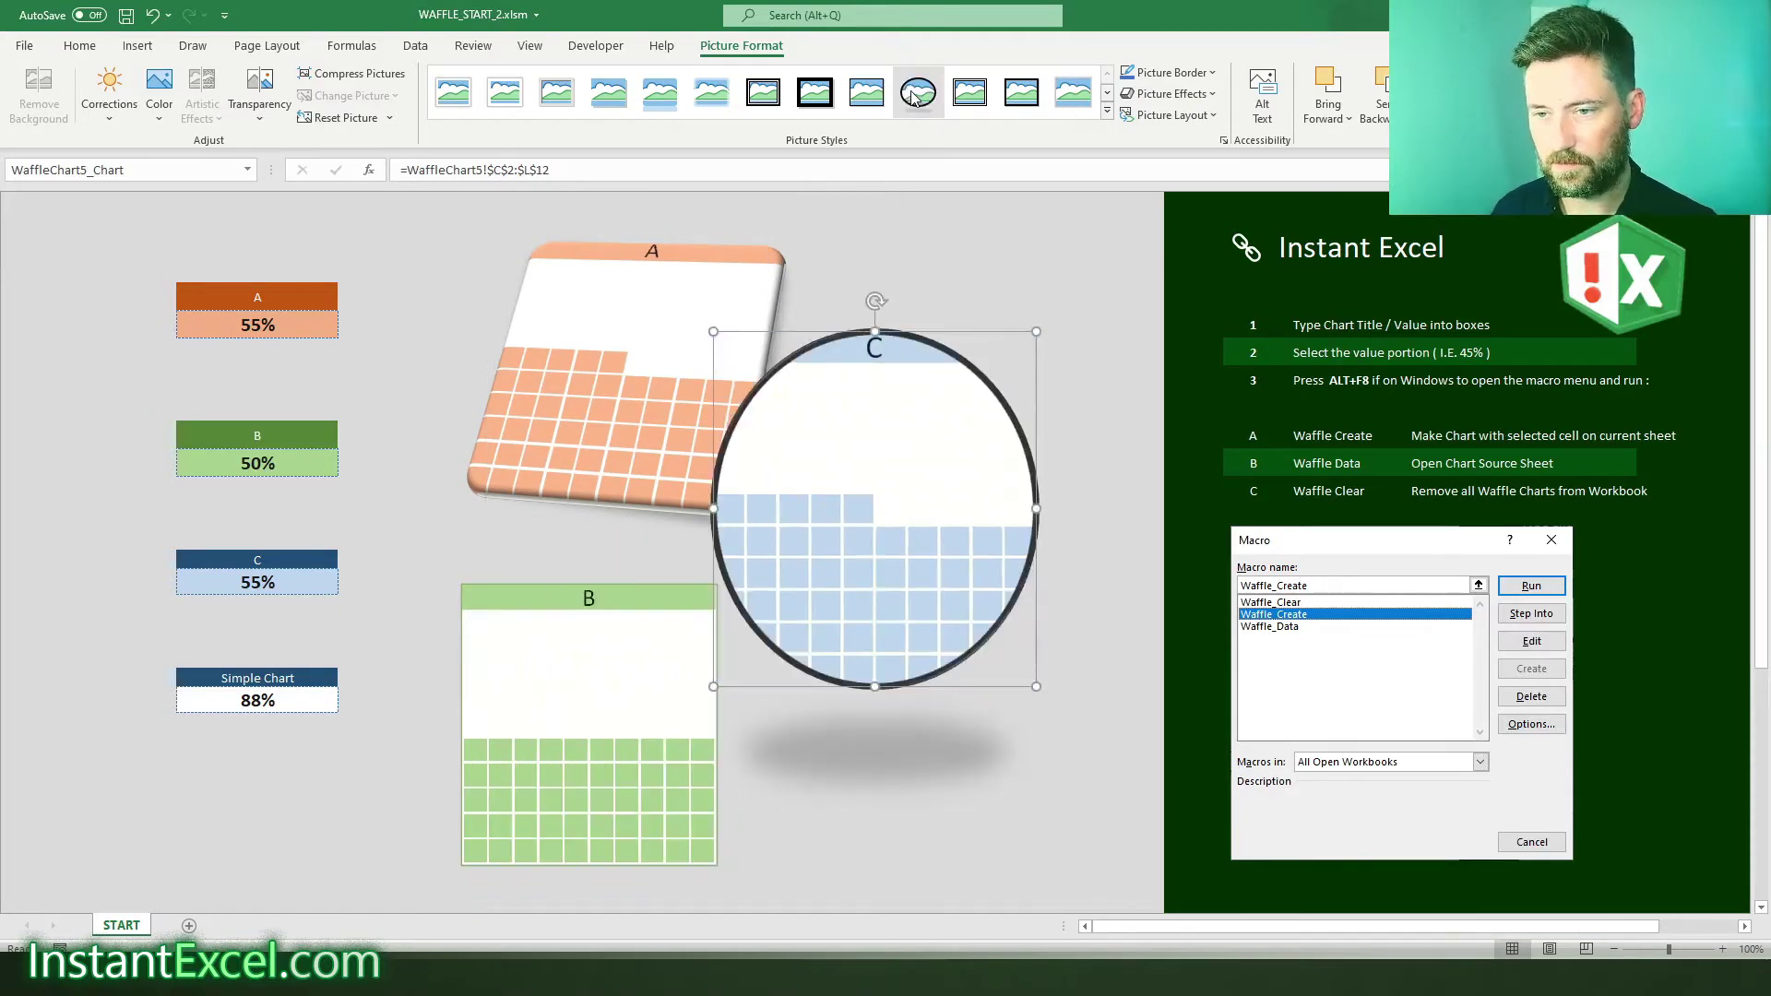
{"action": "left_click", "coordinate": [1107, 111]}
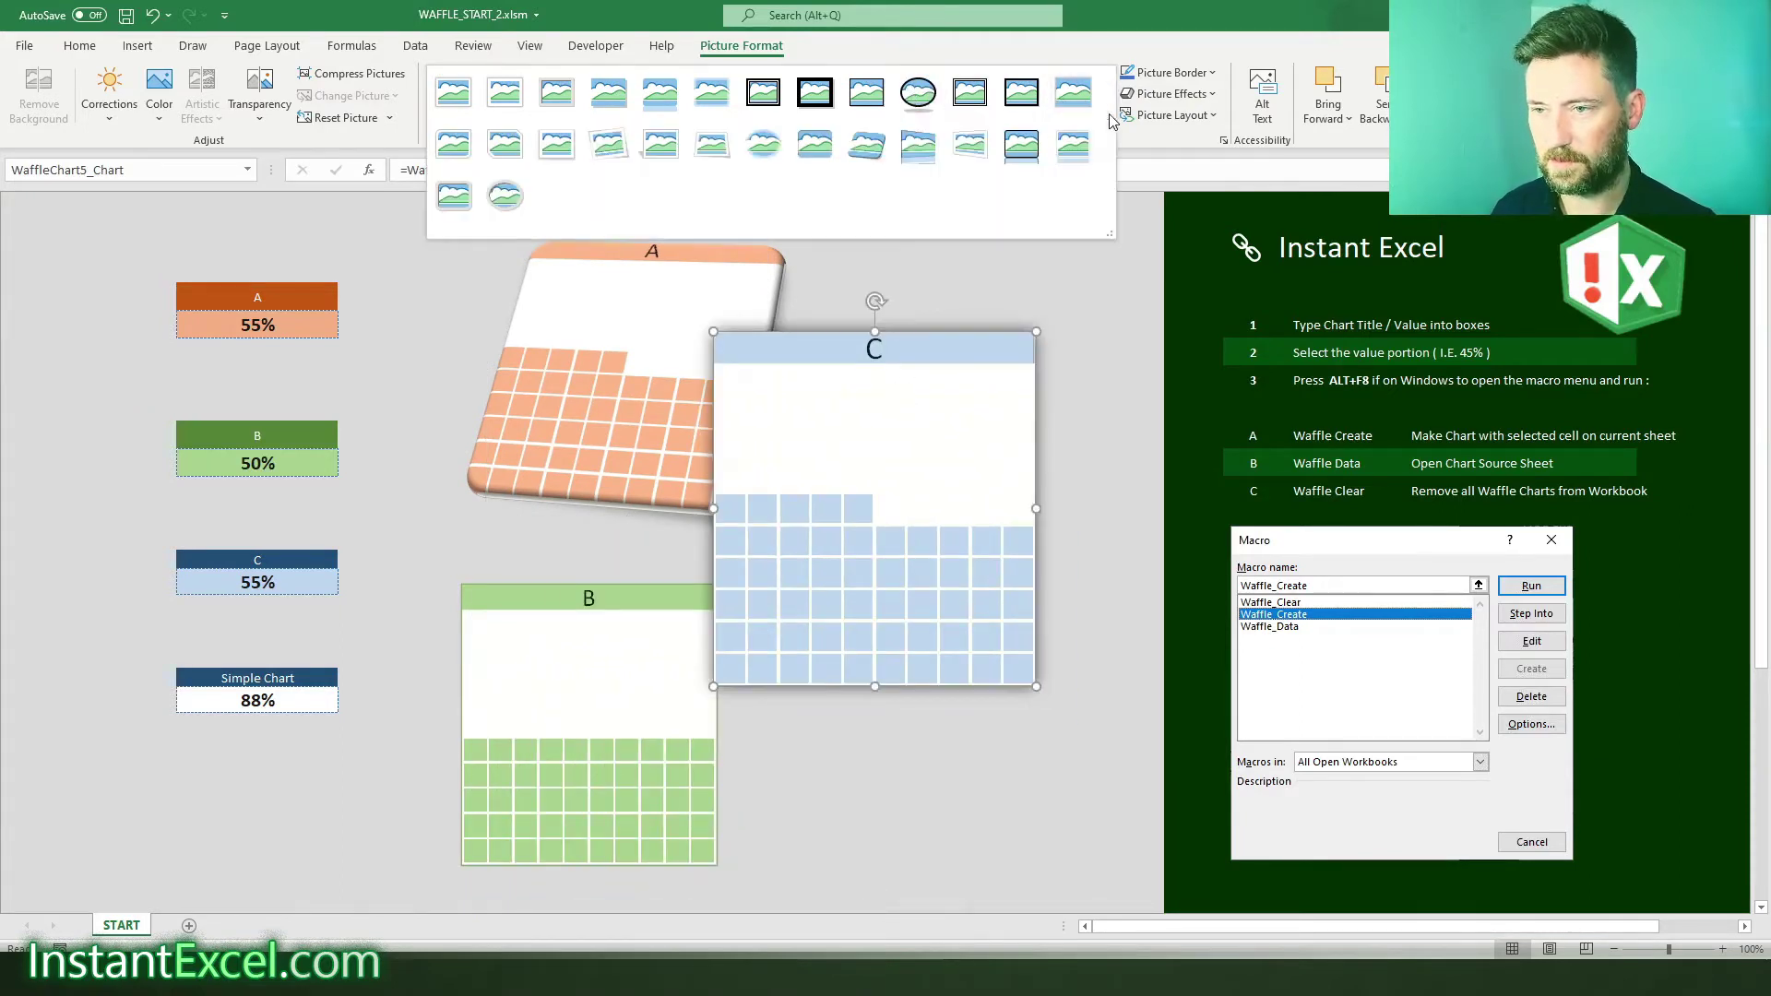
{"action": "left_click", "coordinate": [877, 153]}
{"action": "left_click_drag", "start_coordinate": [890, 564], "coordinate": [919, 434]}
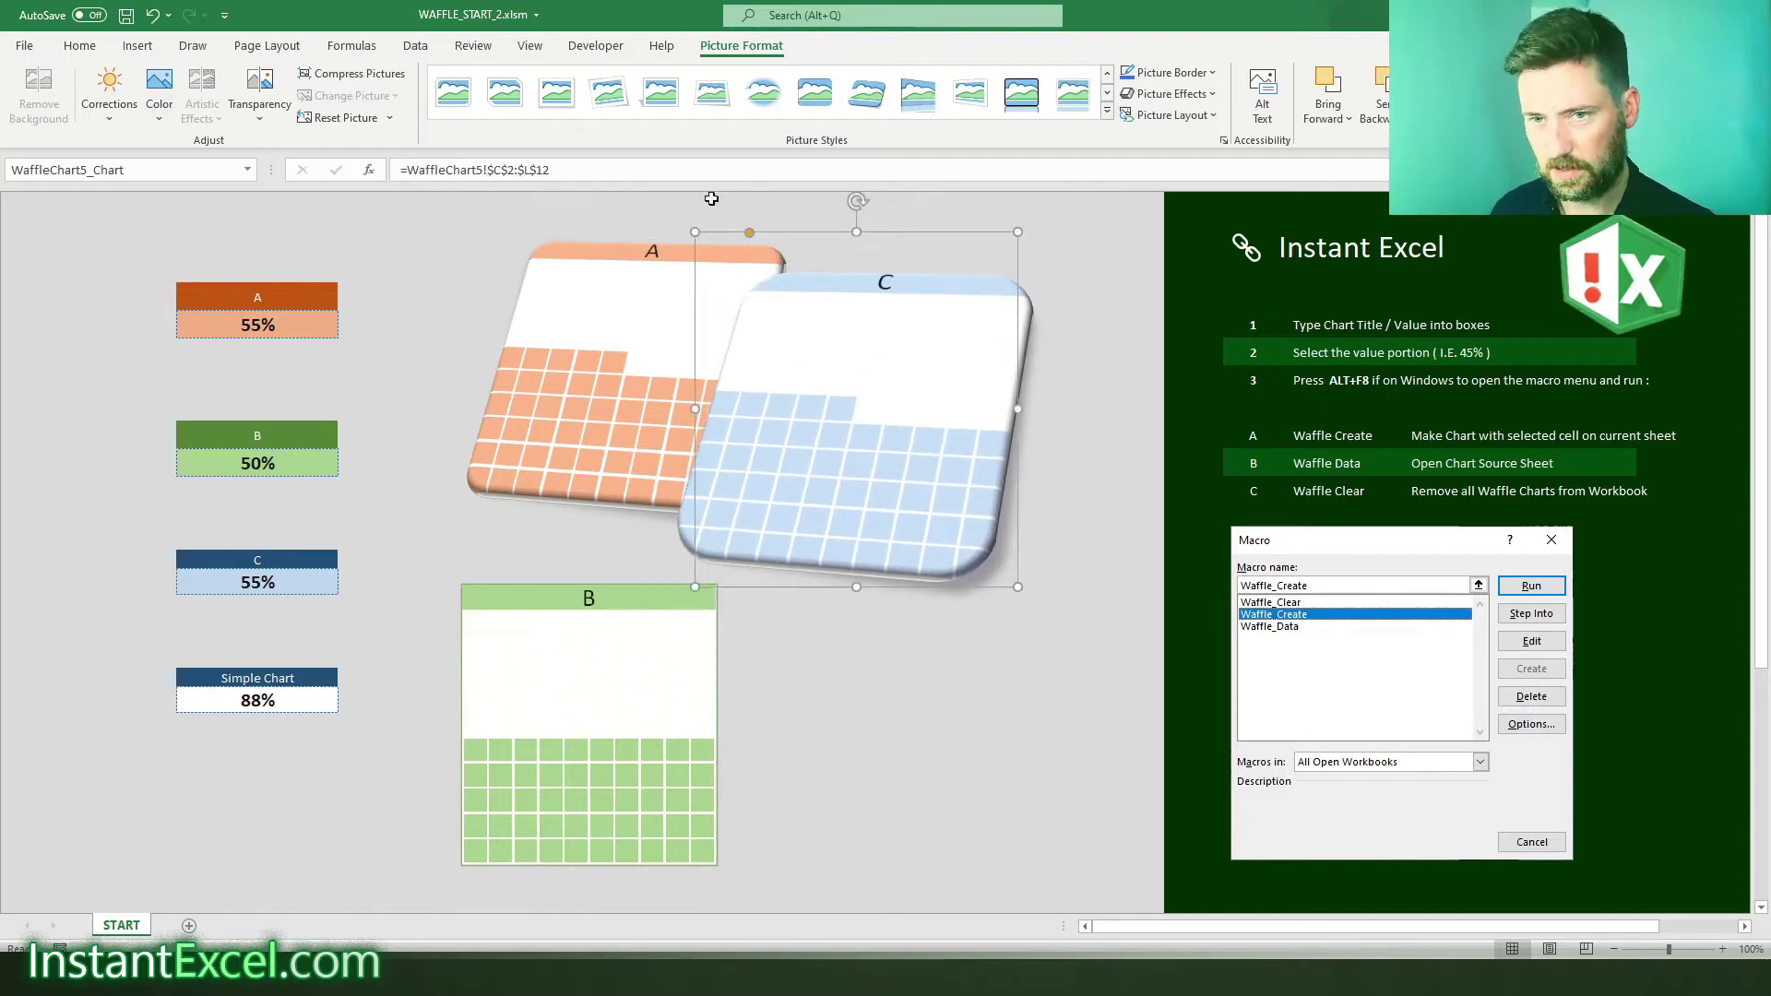
{"action": "left_click", "coordinate": [1073, 96]}
{"action": "left_click_drag", "start_coordinate": [910, 521], "coordinate": [993, 558]}
- Open the 3-D rotation settings in the picture formatting options of chart C
{"action": "right_click", "coordinate": [960, 474]}
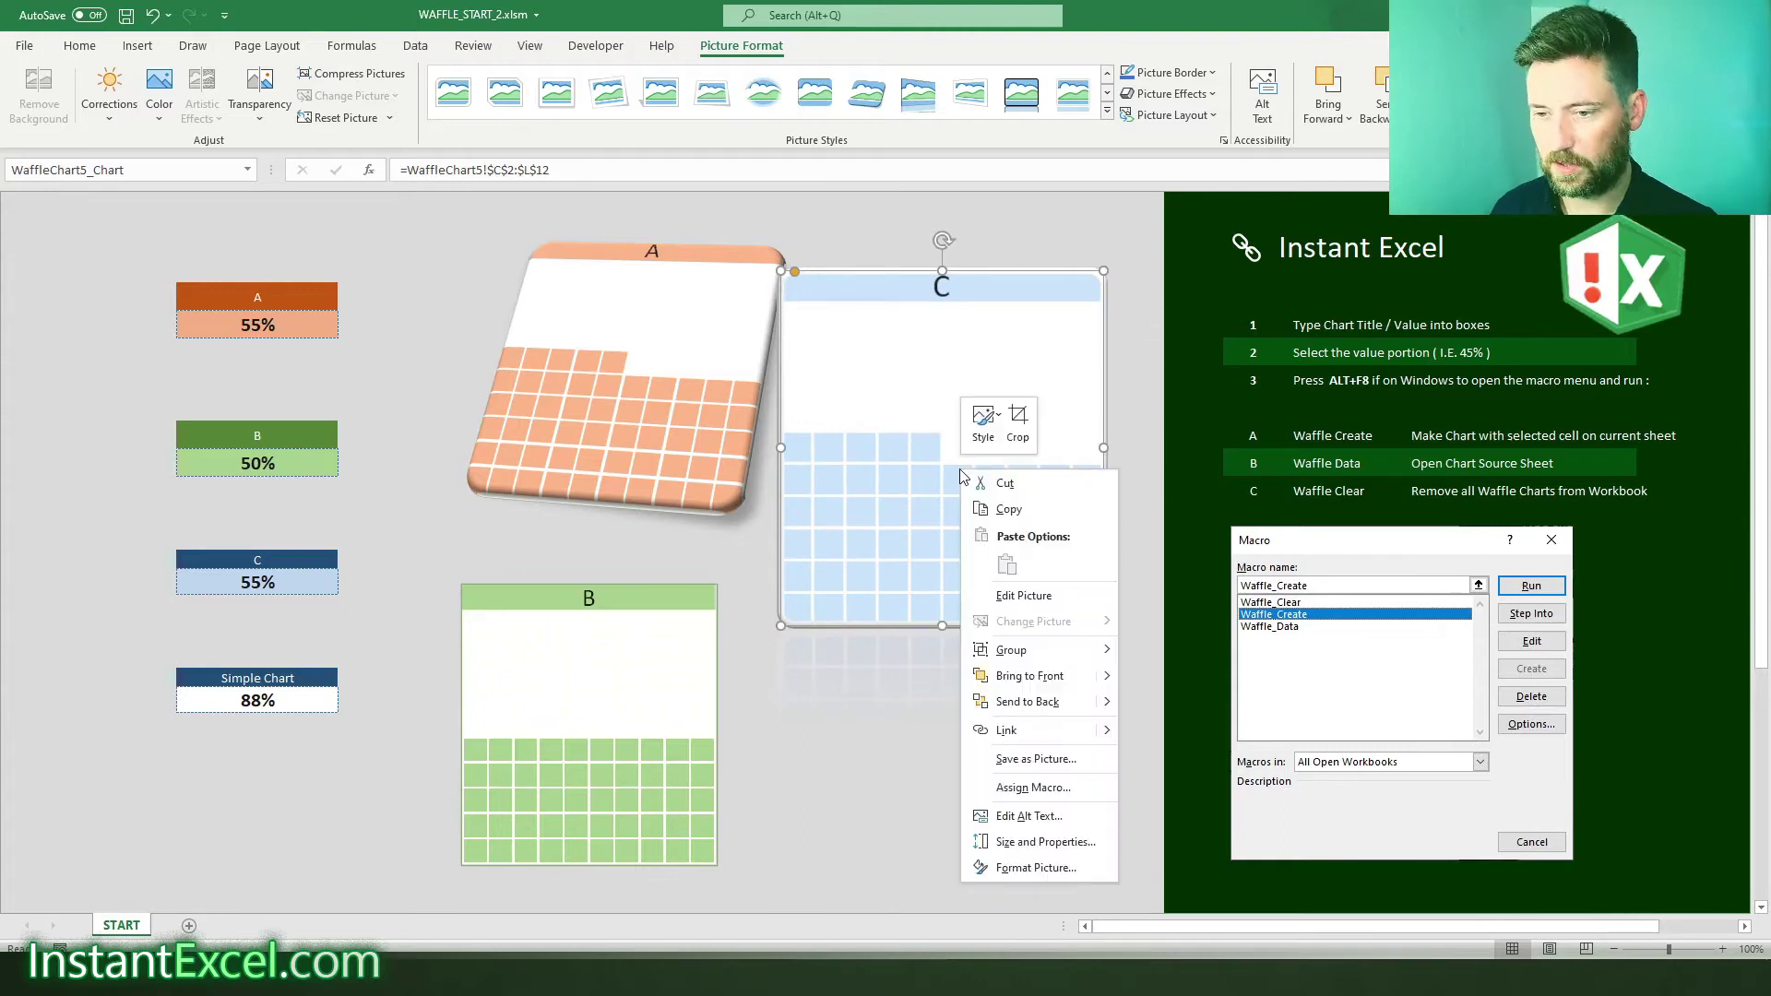
{"action": "left_click", "coordinate": [1022, 869]}
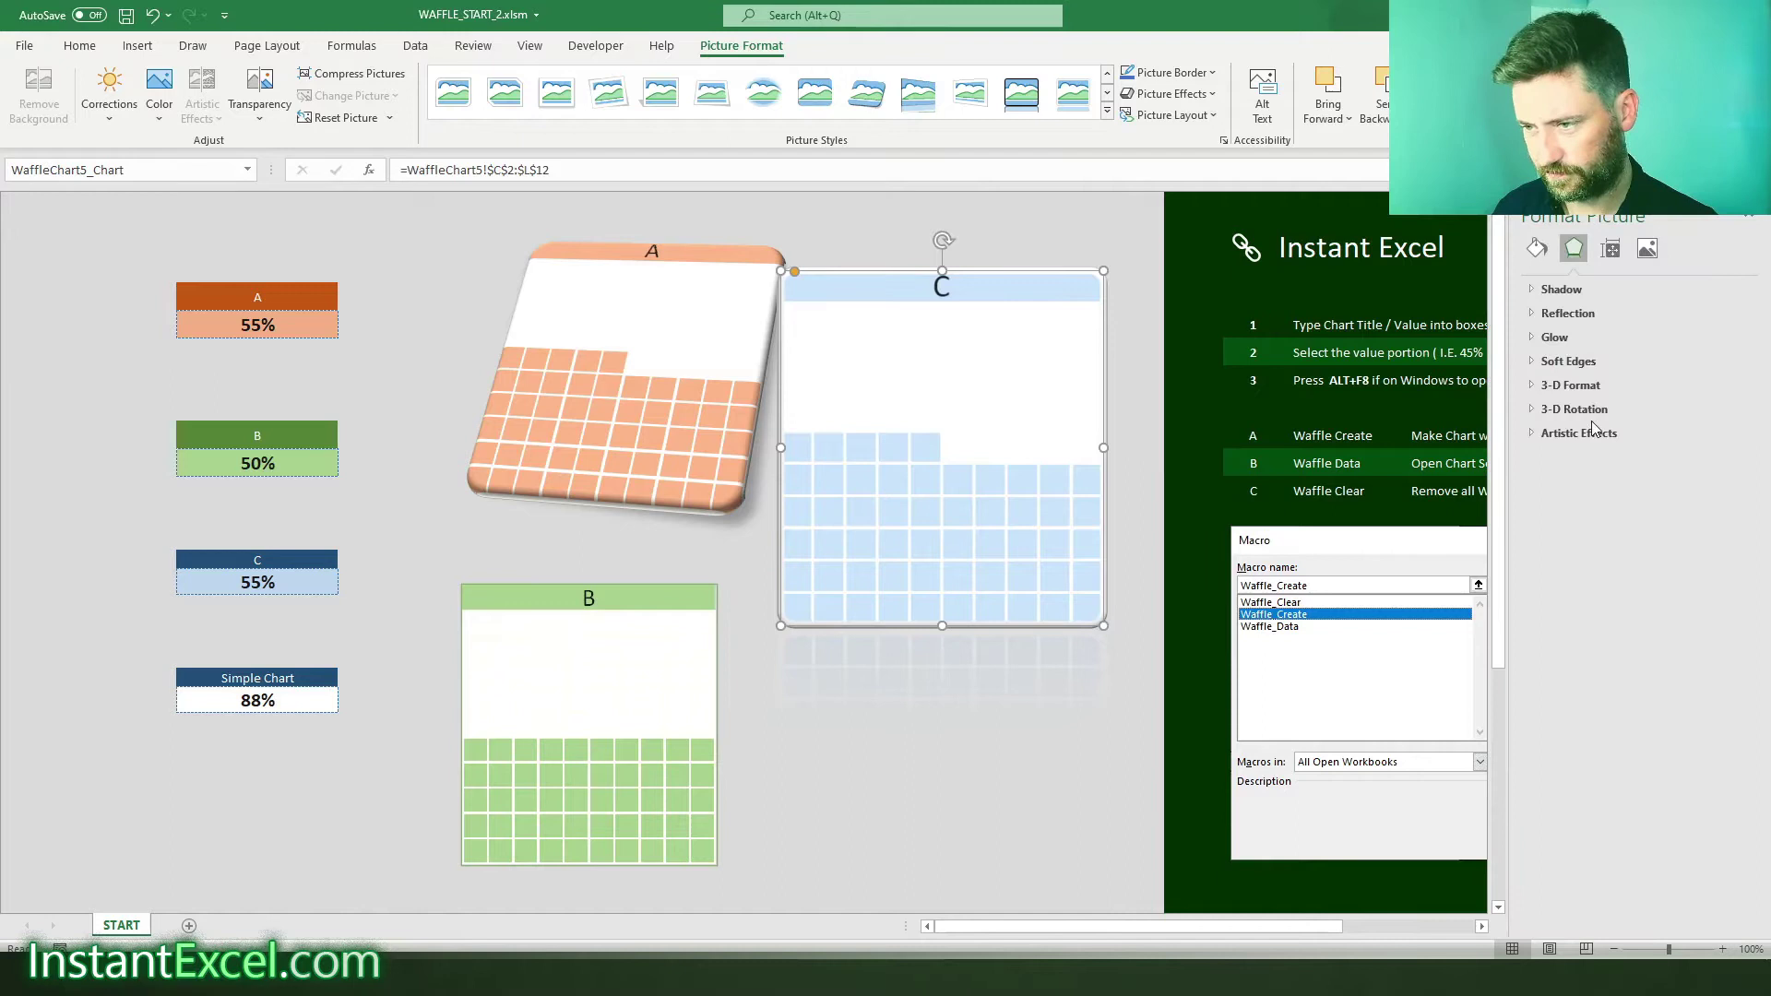
{"action": "left_click", "coordinate": [1564, 410]}
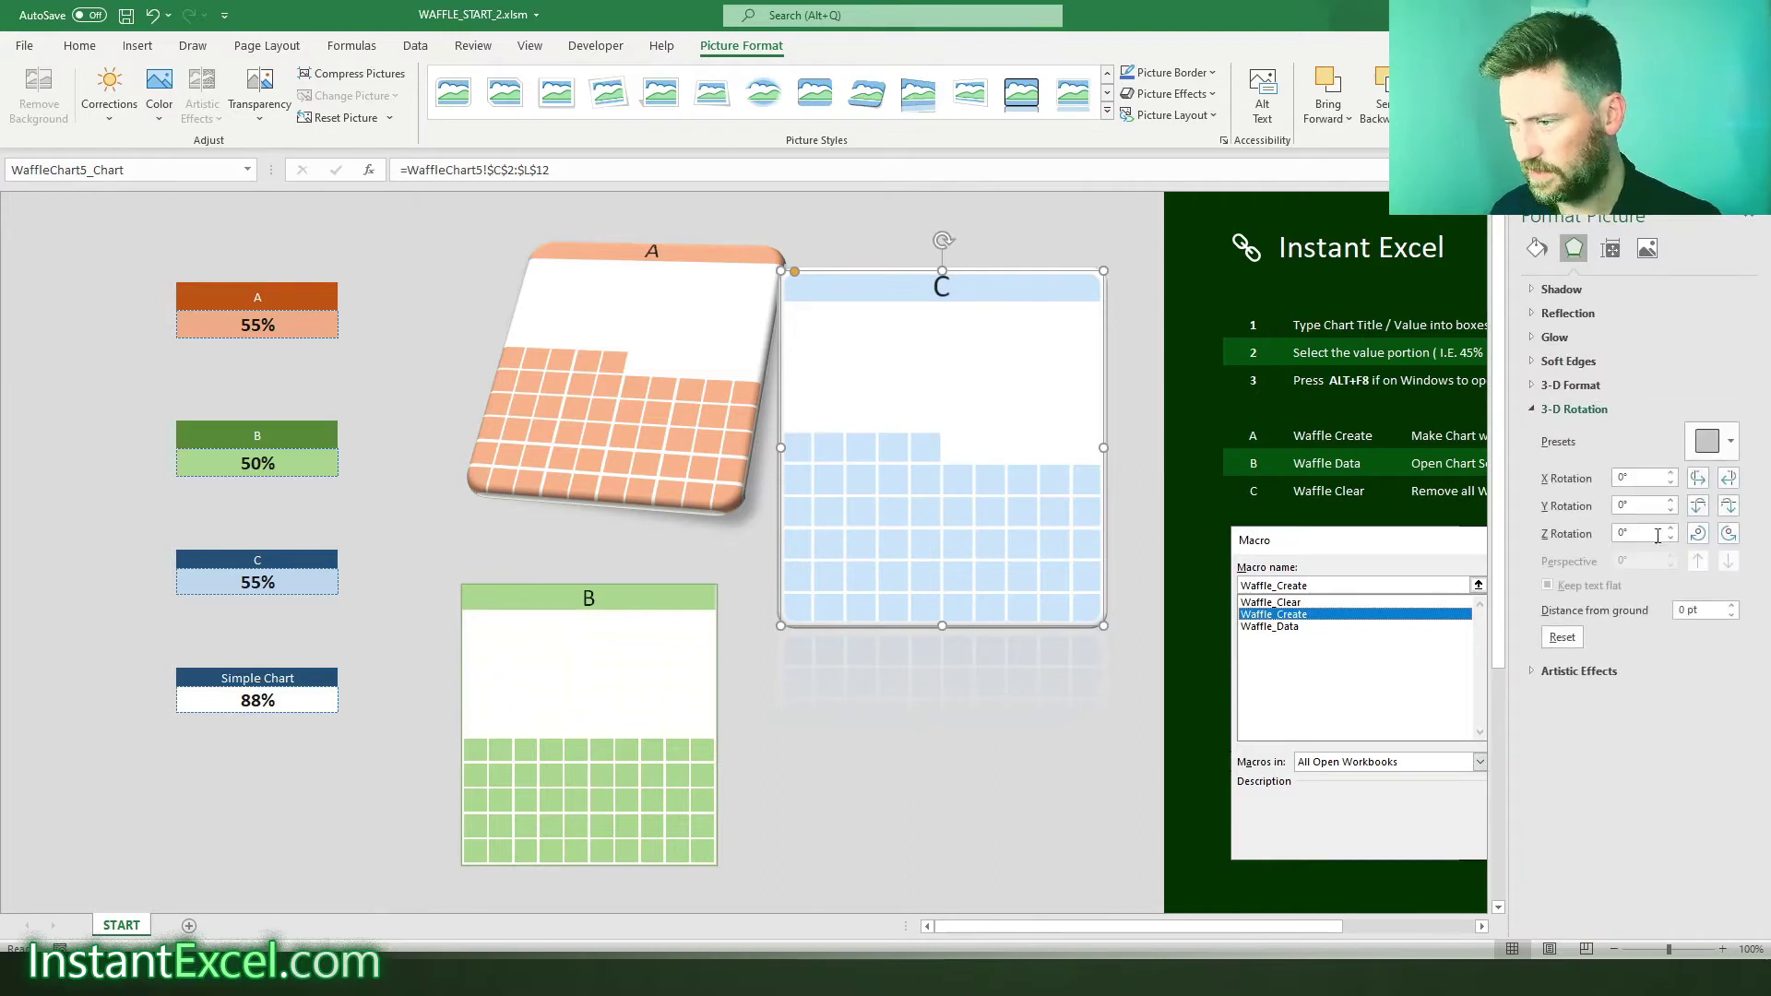
- Rotate chart C in 3-D to X 335° and Y 320°, and turn it around the Z axis as well
{"action": "left_click", "coordinate": [1699, 478]}
{"action": "left_click", "coordinate": [1700, 479]}
{"action": "left_click", "coordinate": [1699, 479]}
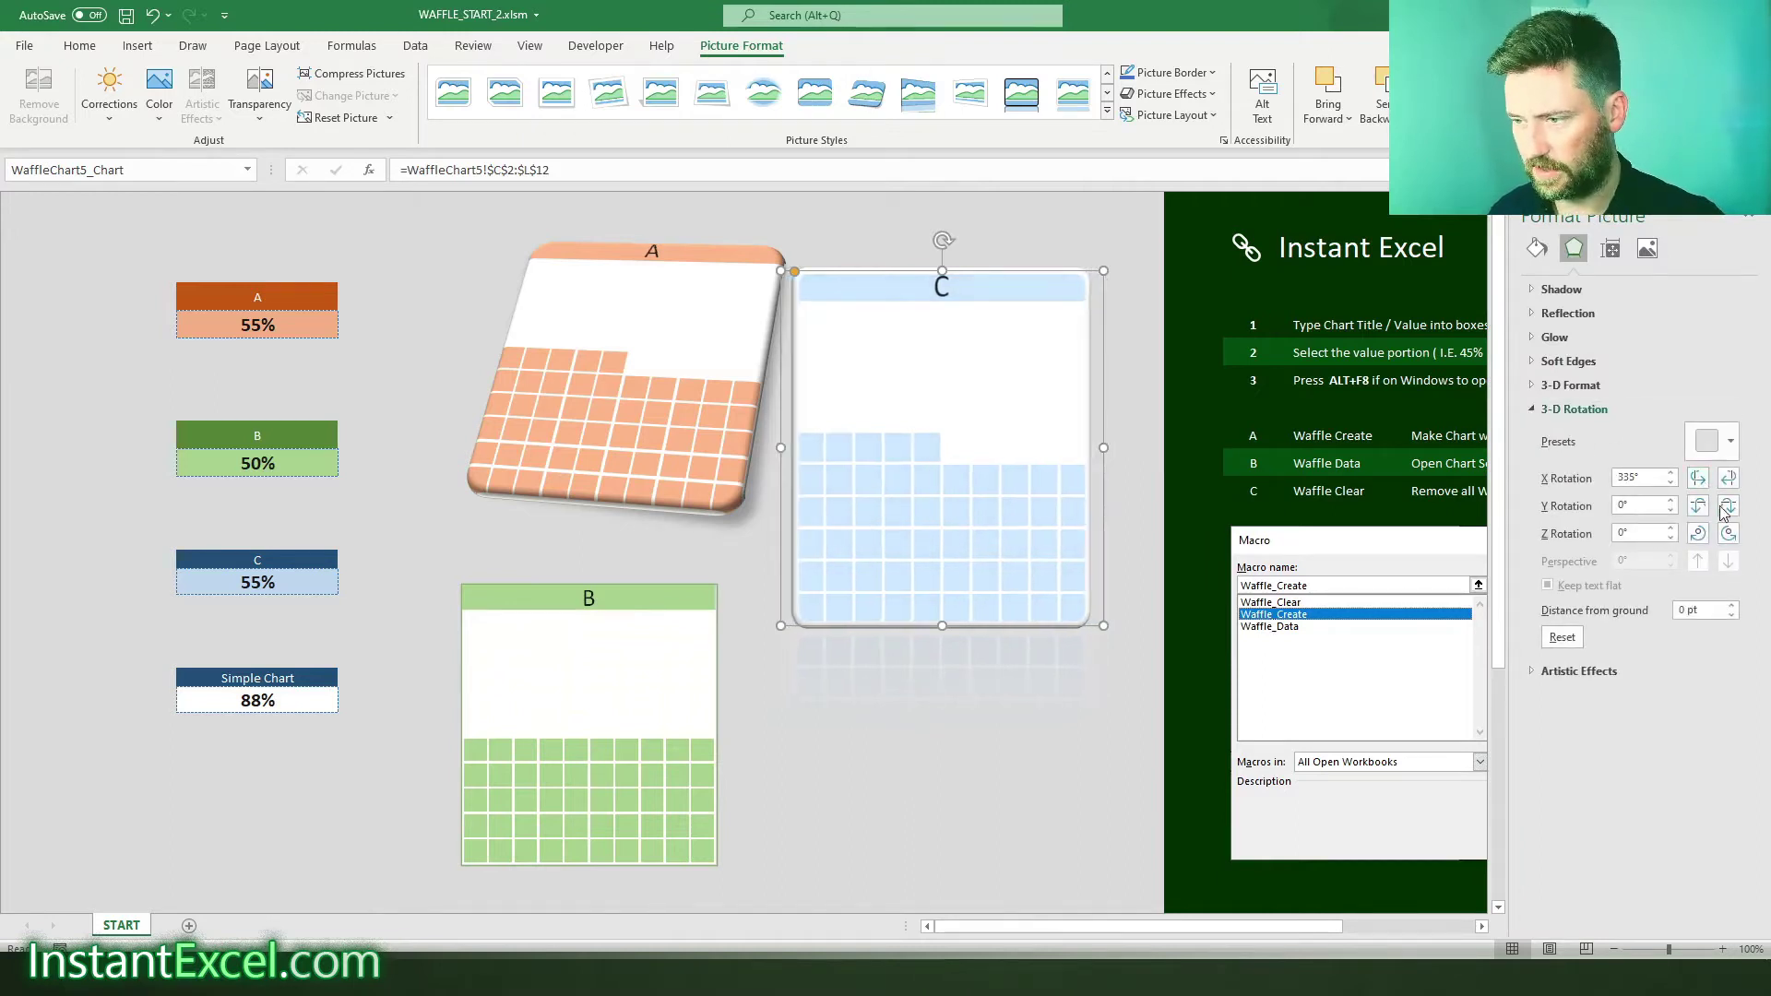
{"action": "left_click", "coordinate": [1728, 506]}
{"action": "left_click", "coordinate": [1728, 507]}
{"action": "left_click", "coordinate": [1727, 506]}
{"action": "left_click", "coordinate": [1728, 507]}
{"action": "left_click", "coordinate": [1728, 506]}
{"action": "left_click", "coordinate": [1728, 507]}
{"action": "left_click", "coordinate": [1728, 507]}
{"action": "left_click", "coordinate": [1728, 506]}
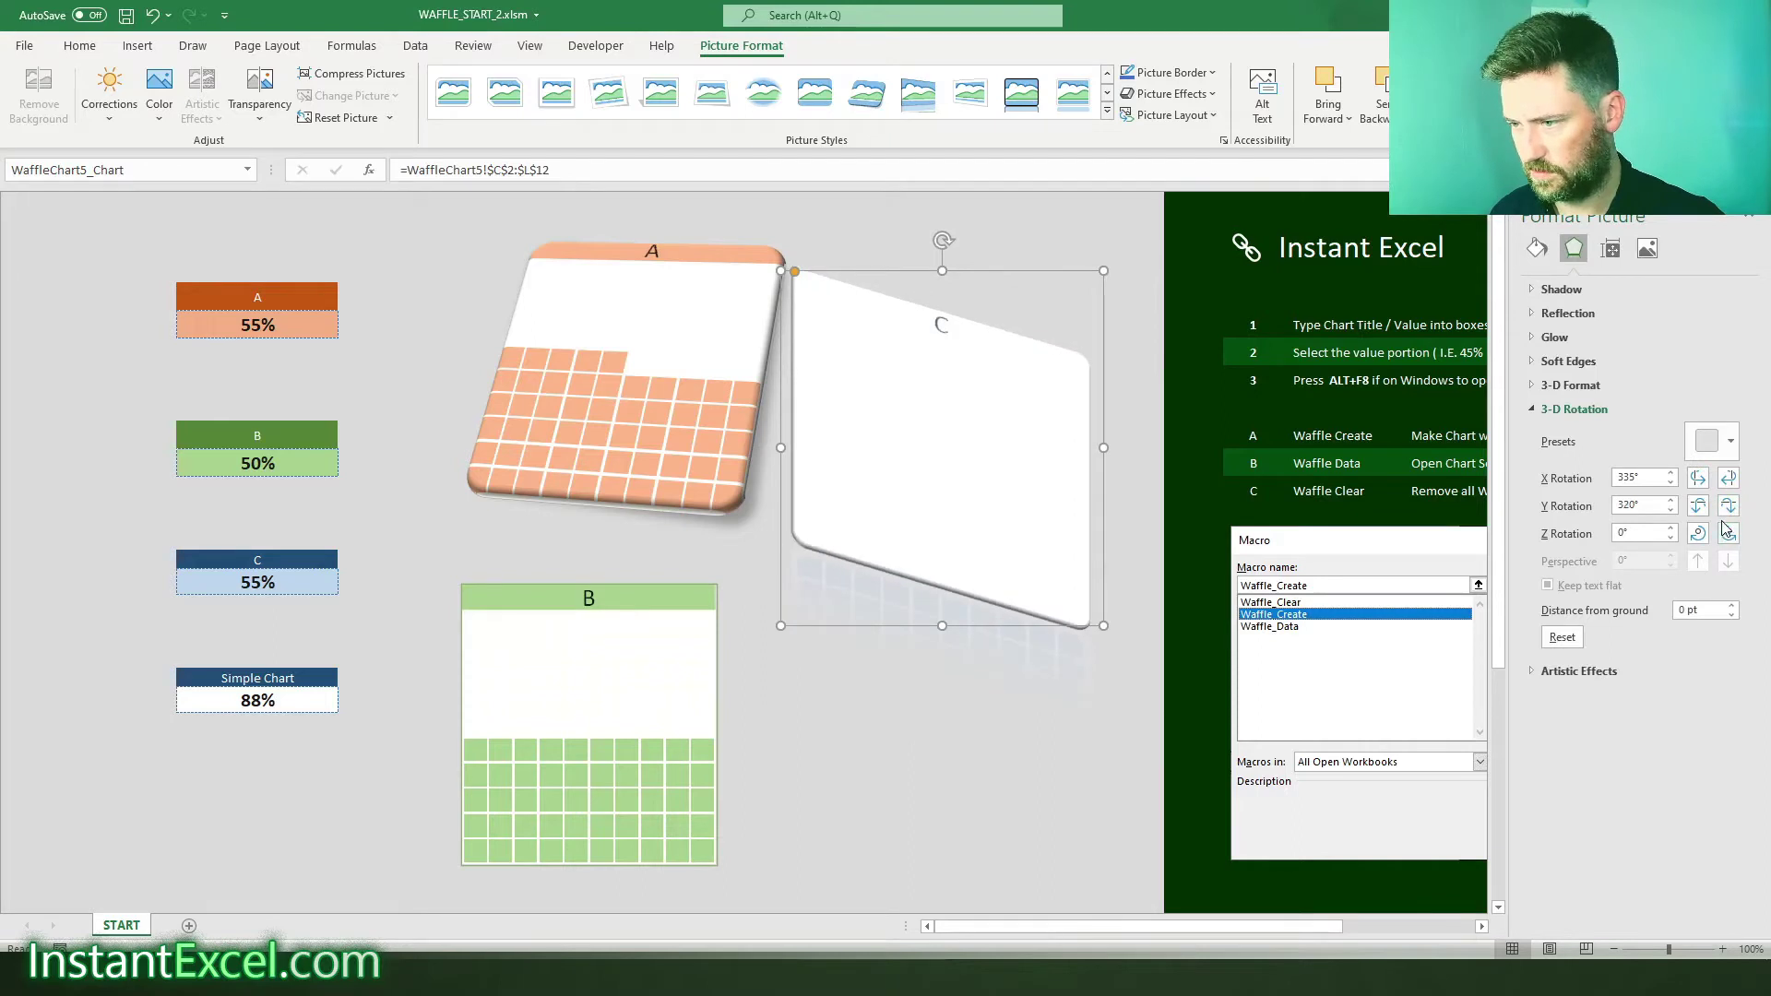
{"action": "left_click", "coordinate": [1728, 534]}
{"action": "left_click", "coordinate": [1725, 534]}
{"action": "left_click", "coordinate": [1725, 534]}
{"action": "left_click", "coordinate": [1726, 533]}
- Apply the parallel 3-D rotation preset with X 315°, Y 35° and Z 0° to chart C
{"action": "left_click", "coordinate": [1729, 442]}
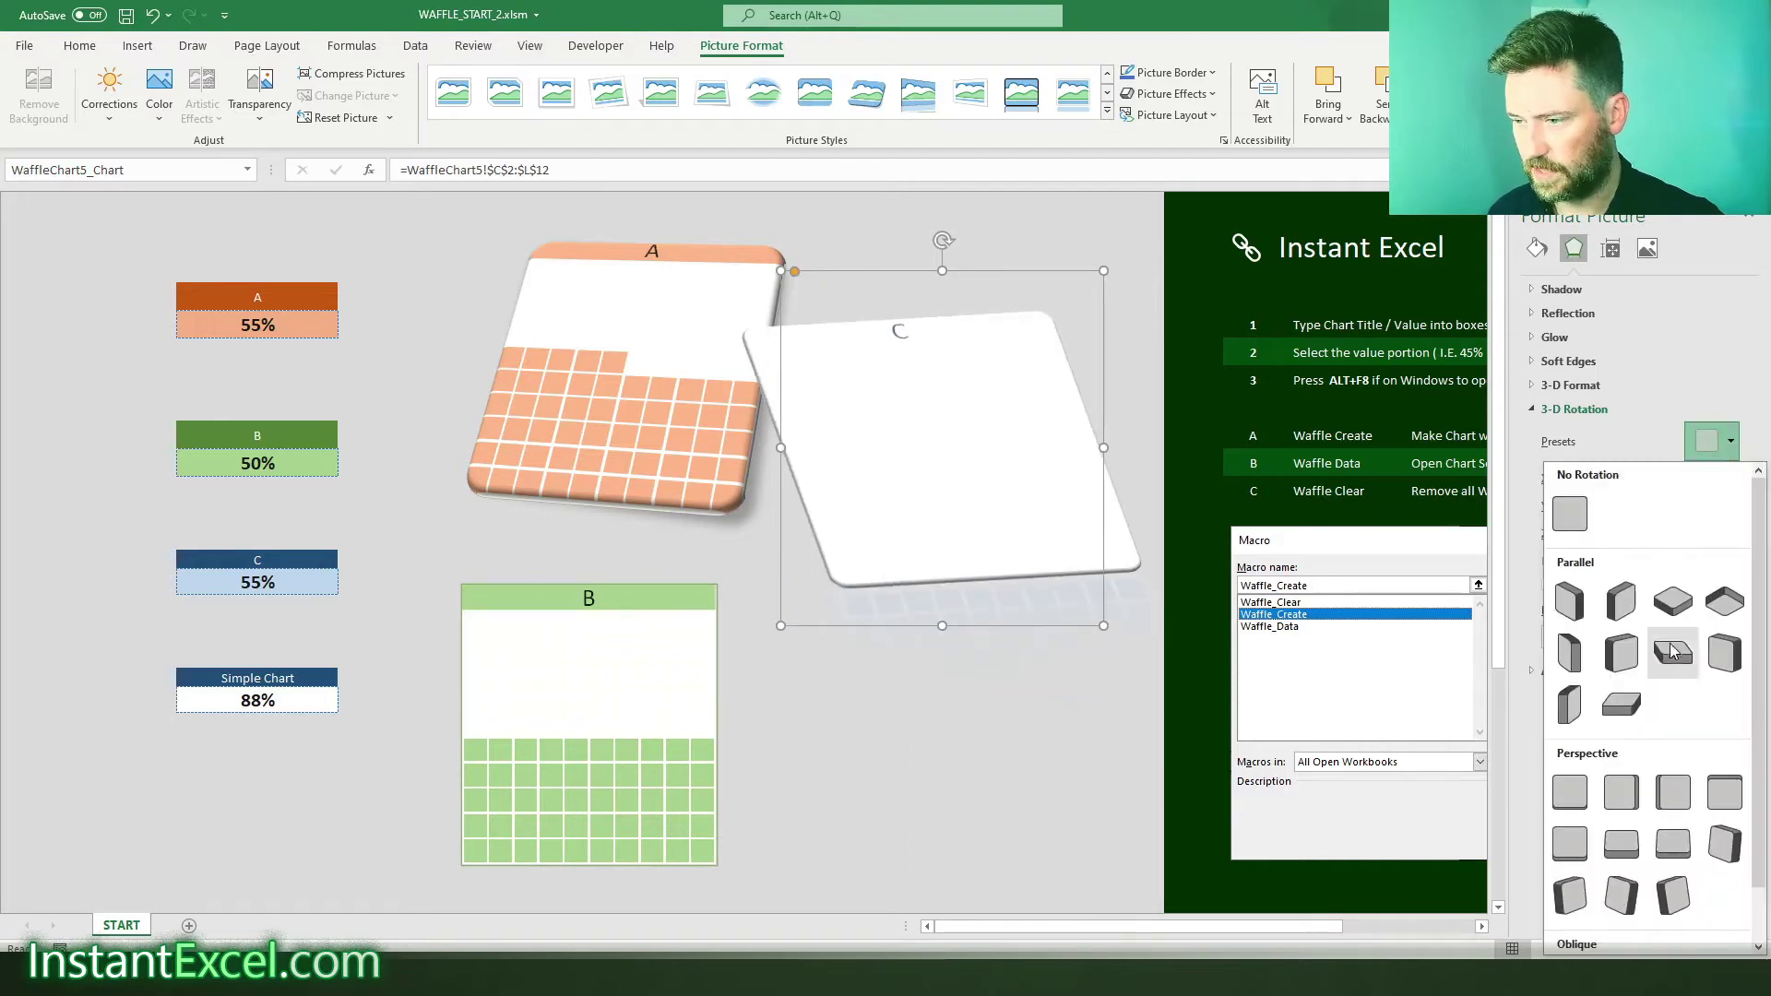
{"action": "left_click", "coordinate": [1634, 620]}
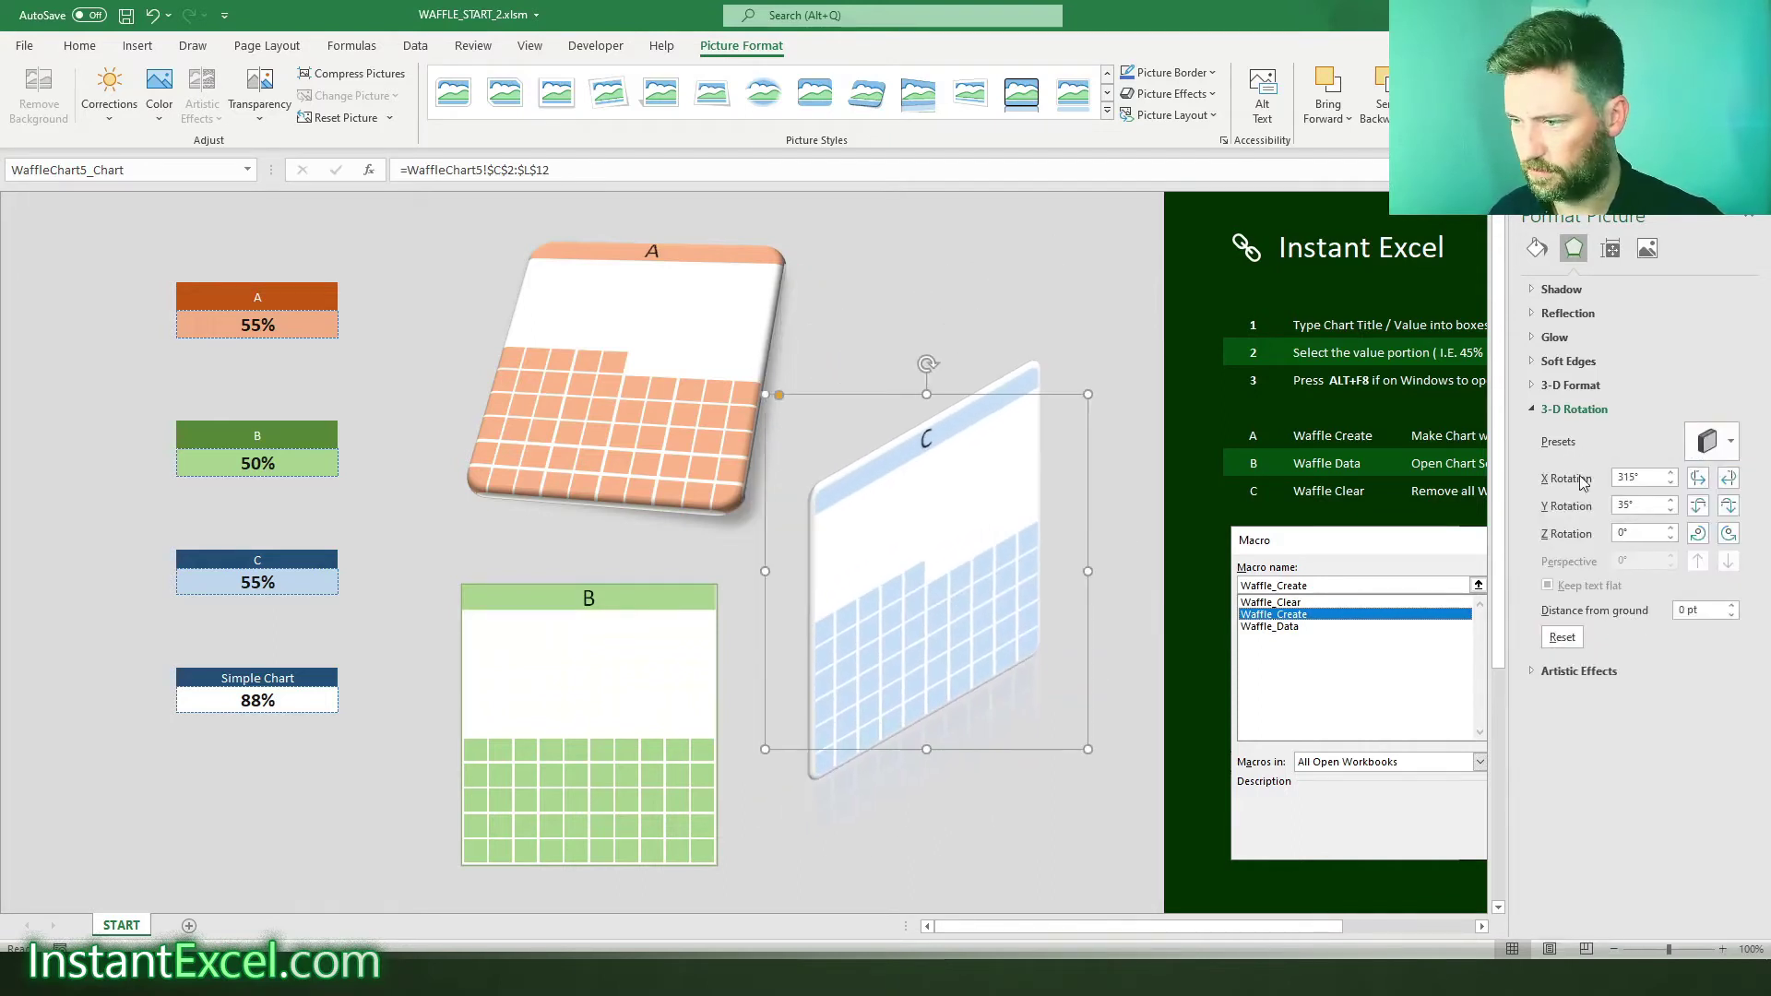
- Give chart C a blue 3-D depth with a size of 20 pt
{"action": "left_click", "coordinate": [1623, 395]}
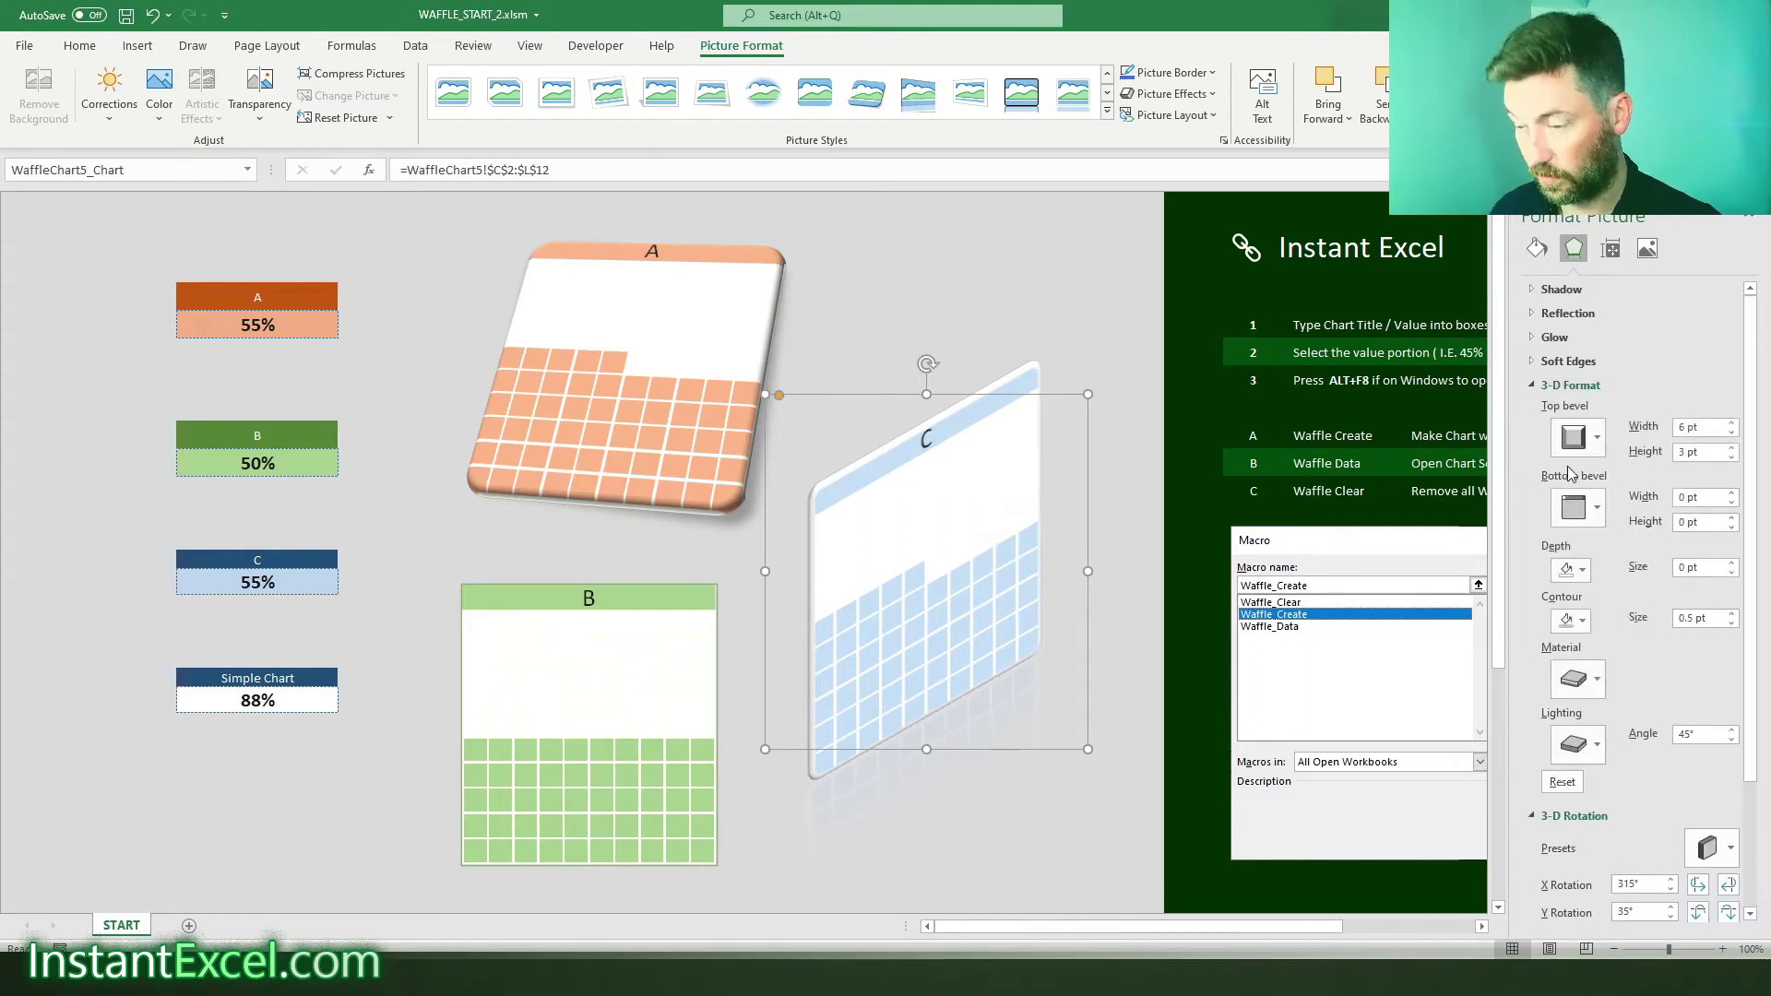
{"action": "left_click", "coordinate": [1581, 570]}
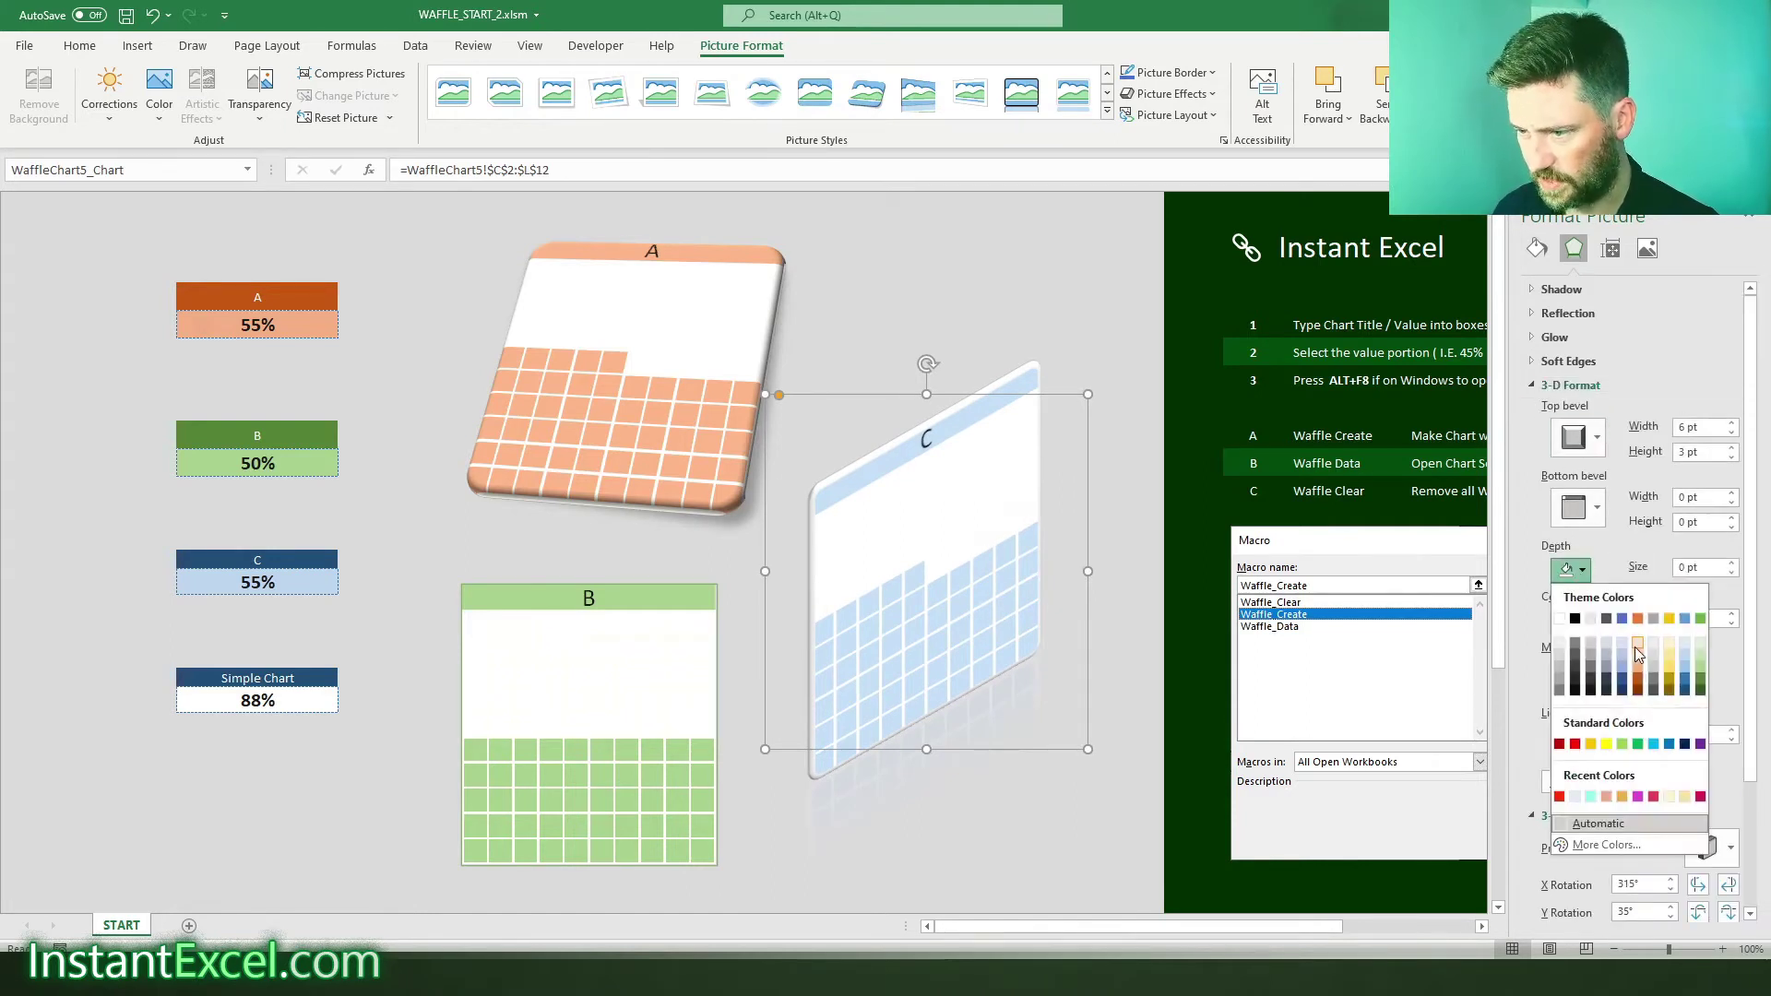
{"action": "left_click", "coordinate": [1629, 676]}
{"action": "left_click", "coordinate": [1732, 563]}
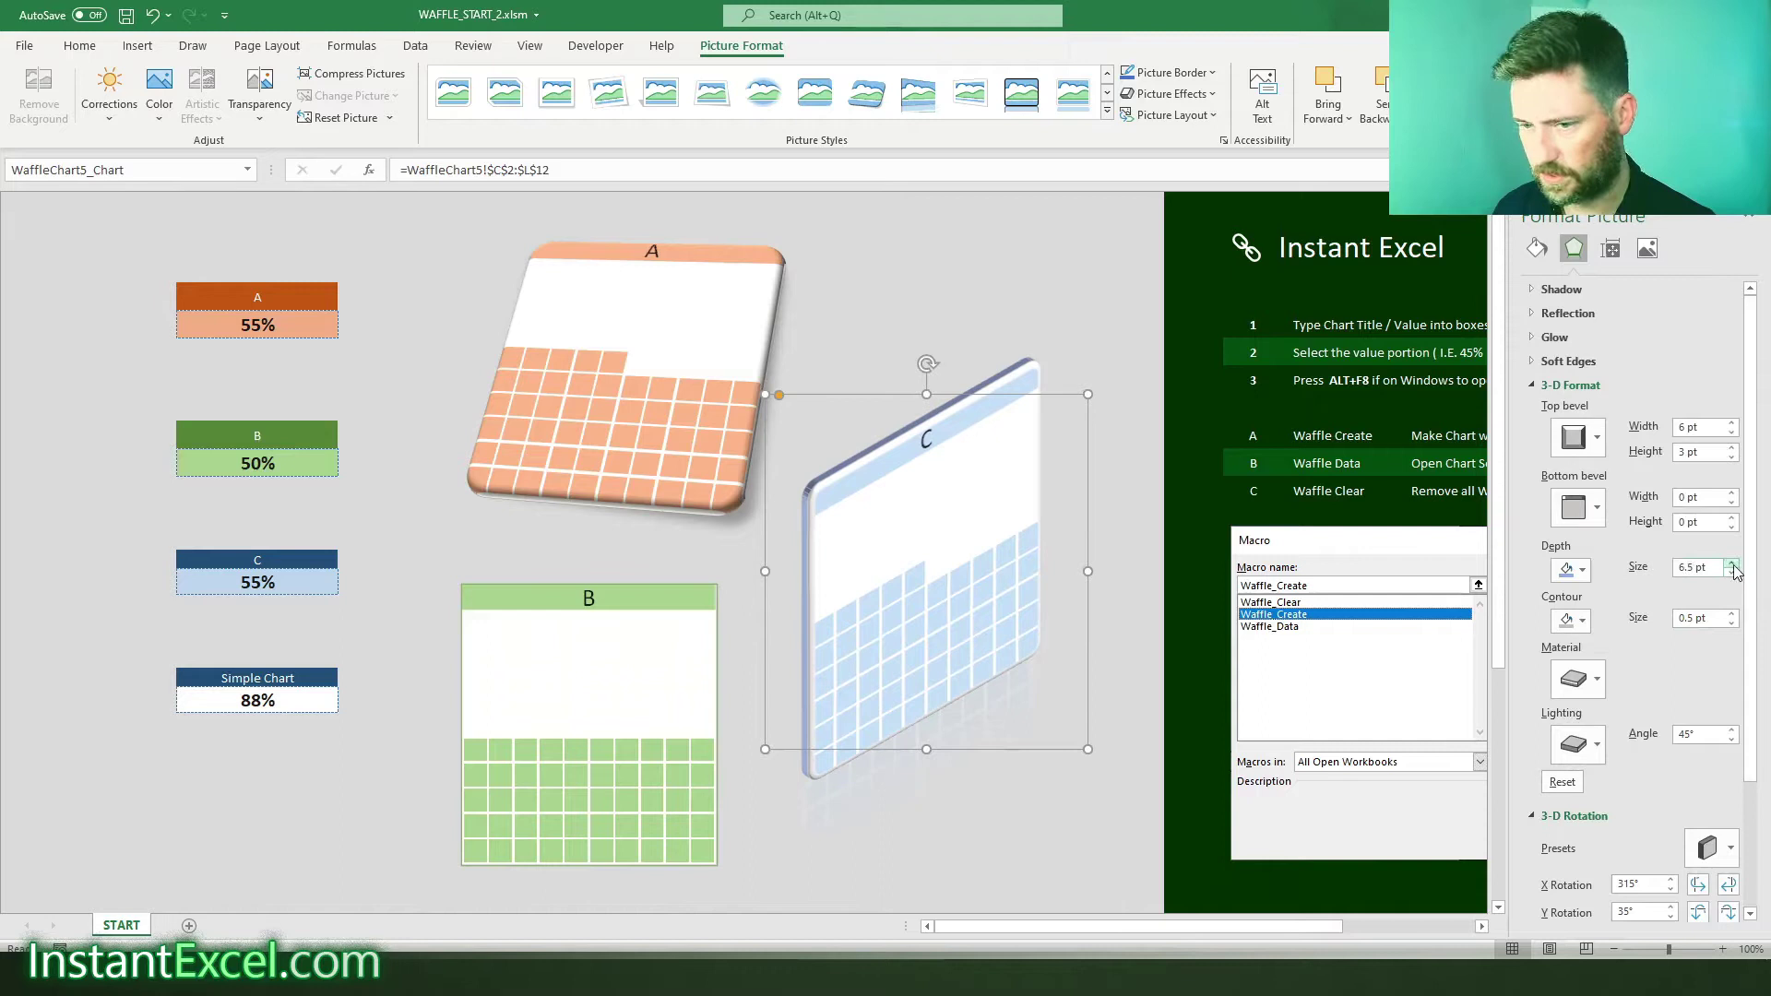
{"action": "left_click", "coordinate": [1732, 562]}
{"action": "left_click", "coordinate": [1731, 563]}
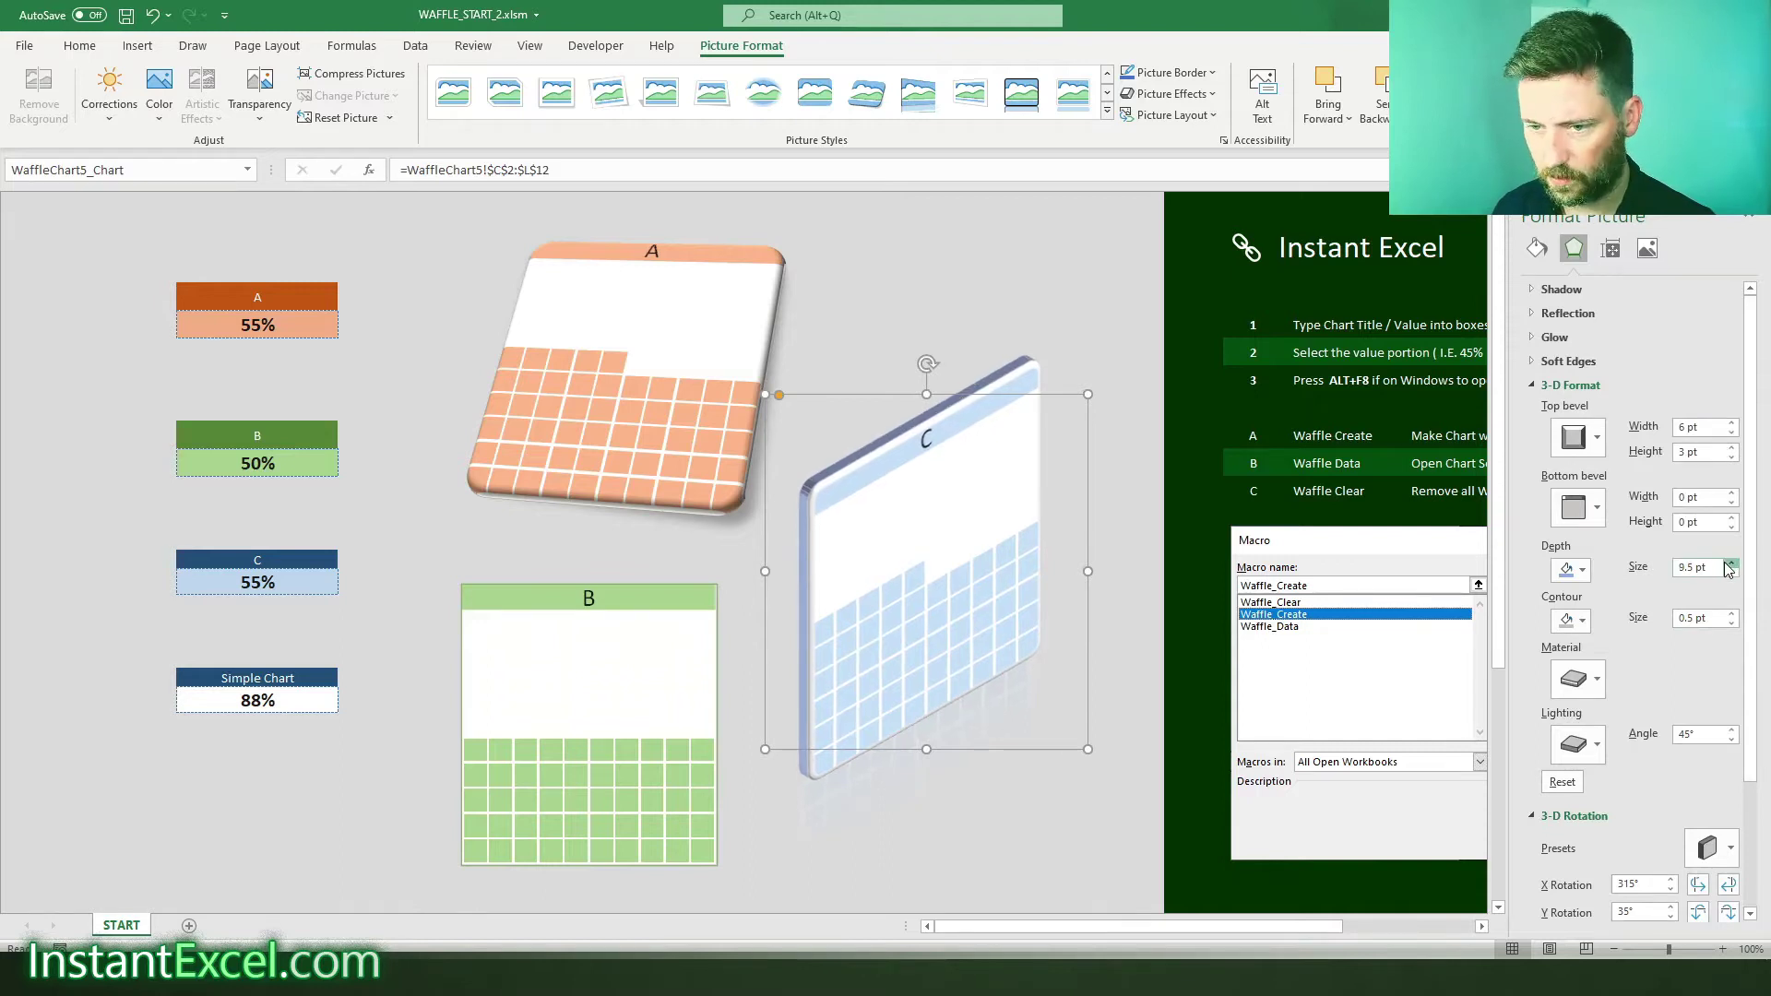
{"action": "left_click", "coordinate": [1732, 562]}
{"action": "left_click", "coordinate": [1731, 563]}
{"action": "left_click", "coordinate": [1731, 562]}
{"action": "left_click", "coordinate": [1732, 562]}
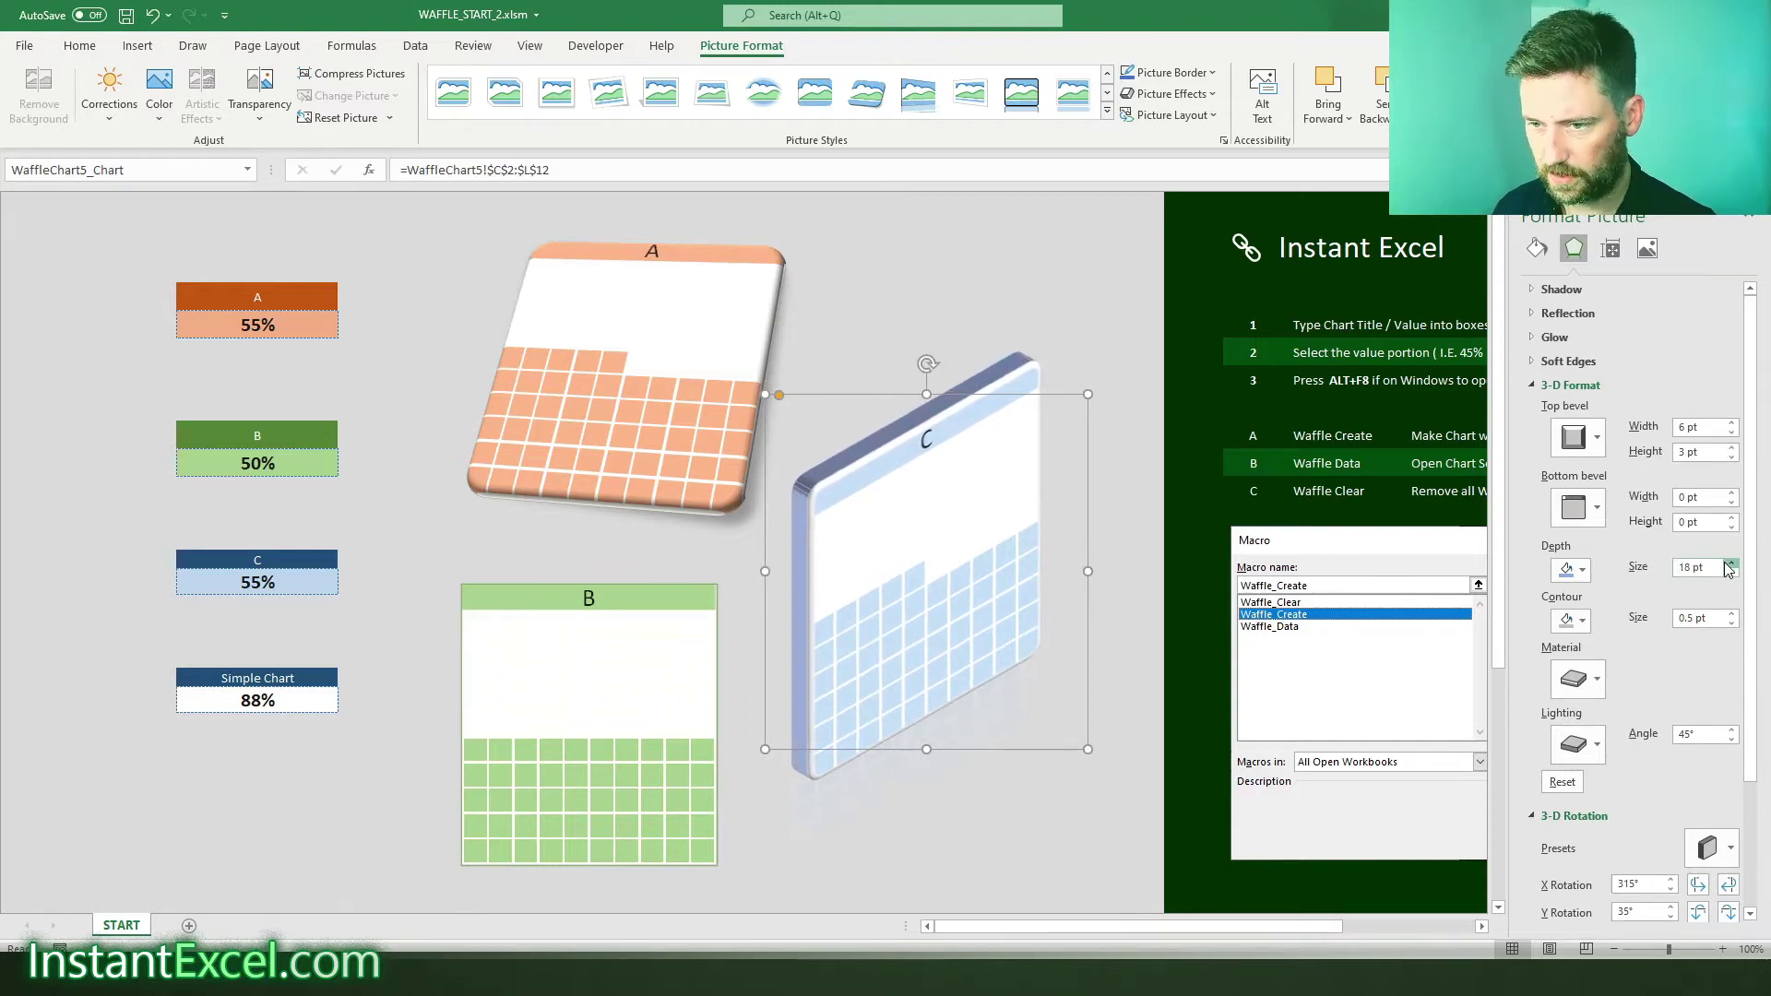
{"action": "left_click", "coordinate": [1731, 563]}
- Give chart C a blue 3-D contour with a size of 2.5 pt
{"action": "left_click", "coordinate": [1583, 625]}
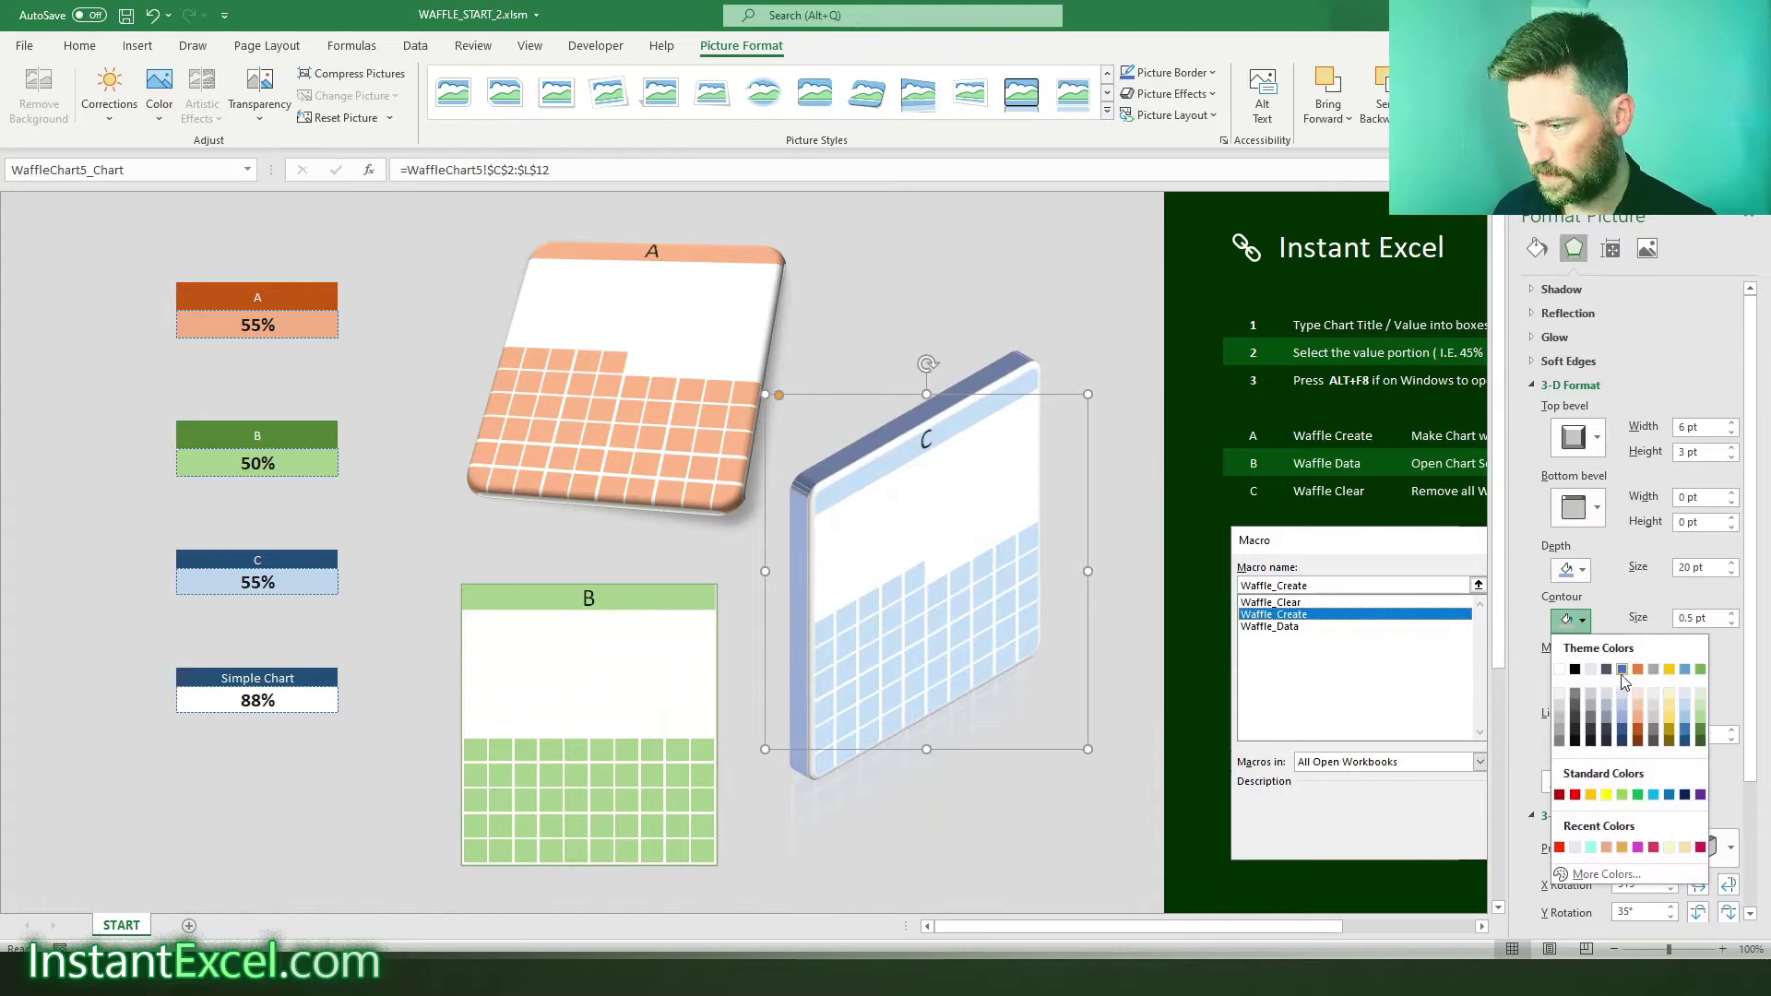
{"action": "left_click", "coordinate": [1621, 699]}
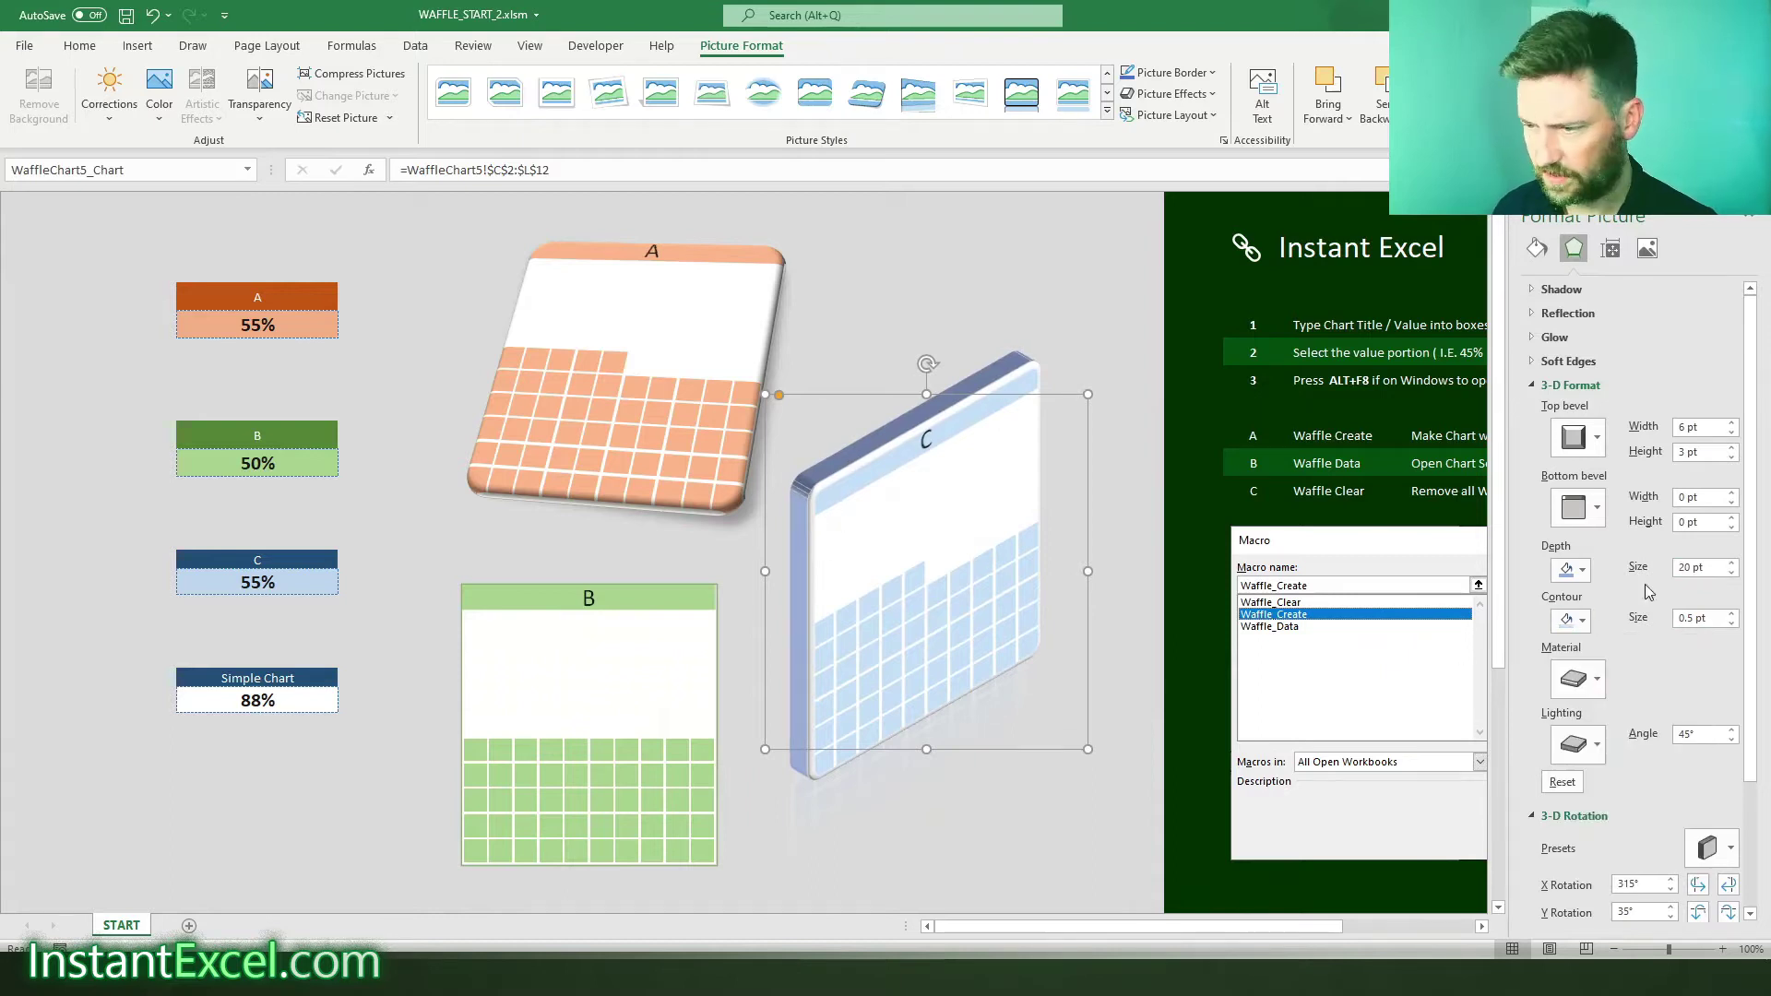
{"action": "left_click", "coordinate": [1733, 614]}
{"action": "left_click", "coordinate": [1732, 614]}
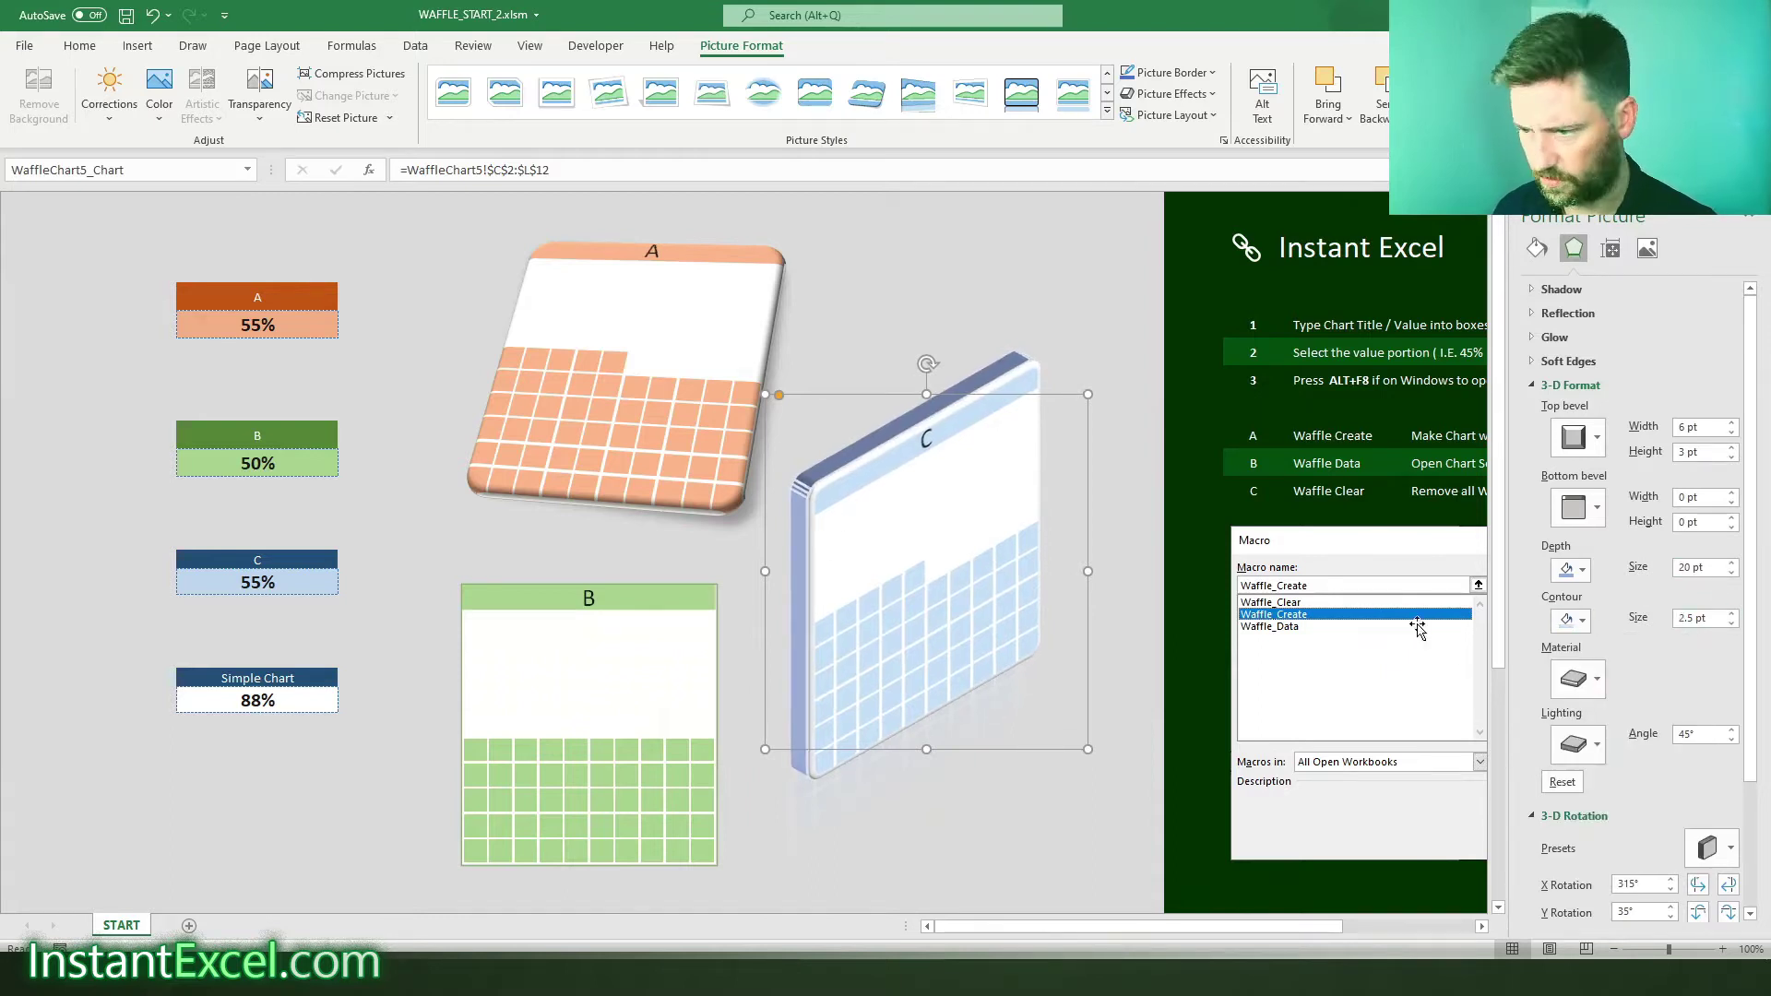
{"action": "left_click", "coordinate": [1566, 621]}
{"action": "left_click", "coordinate": [1621, 720]}
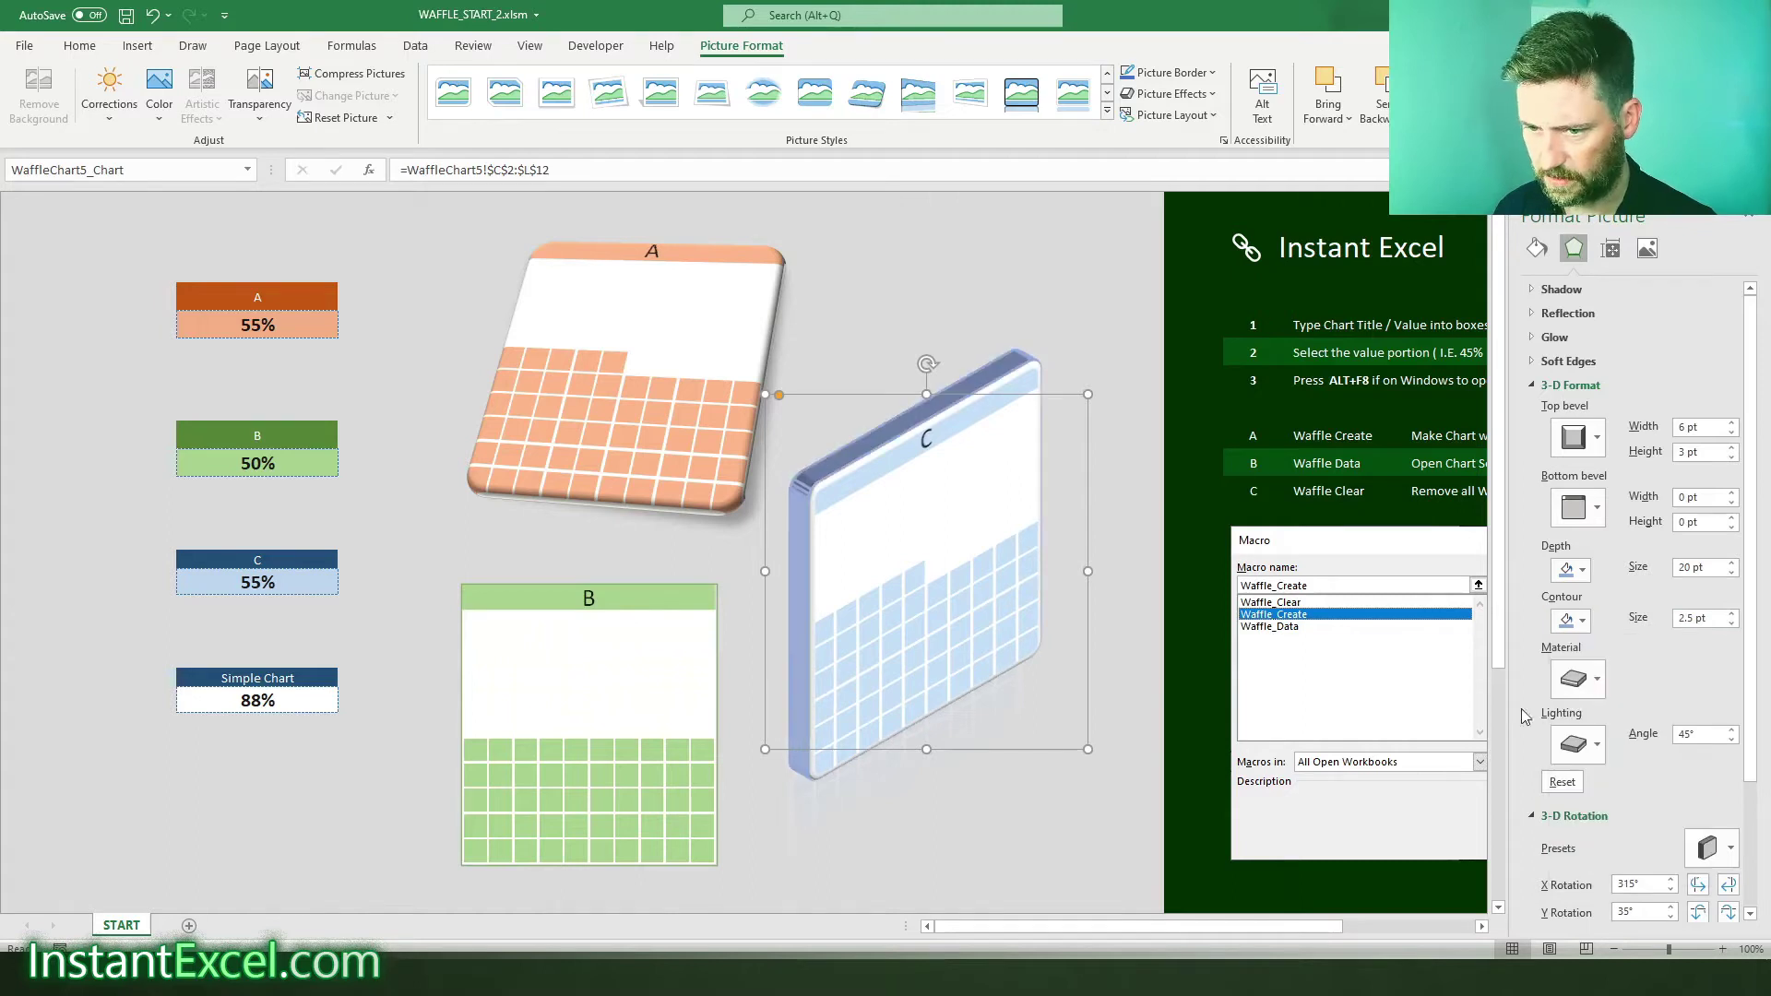
- Apply the Dark Edge material to chart C and move it so it overlaps charts A and B
{"action": "left_click", "coordinate": [1597, 681]}
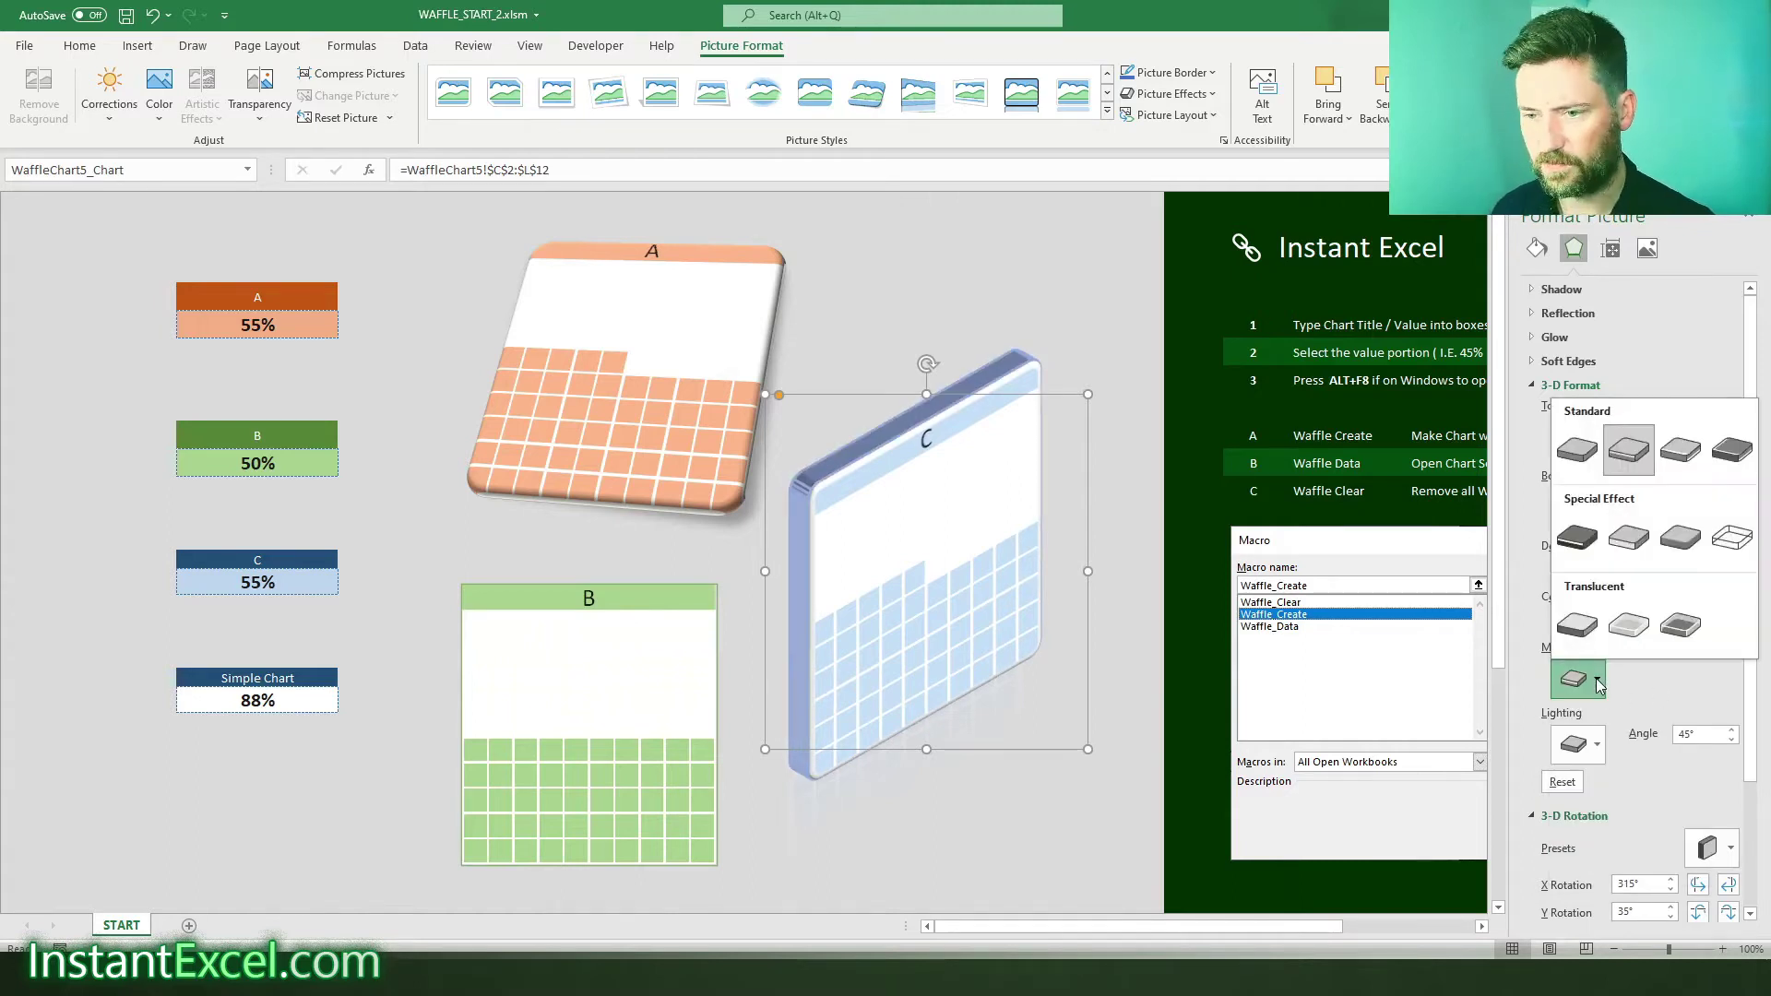
{"action": "left_click", "coordinate": [1578, 540]}
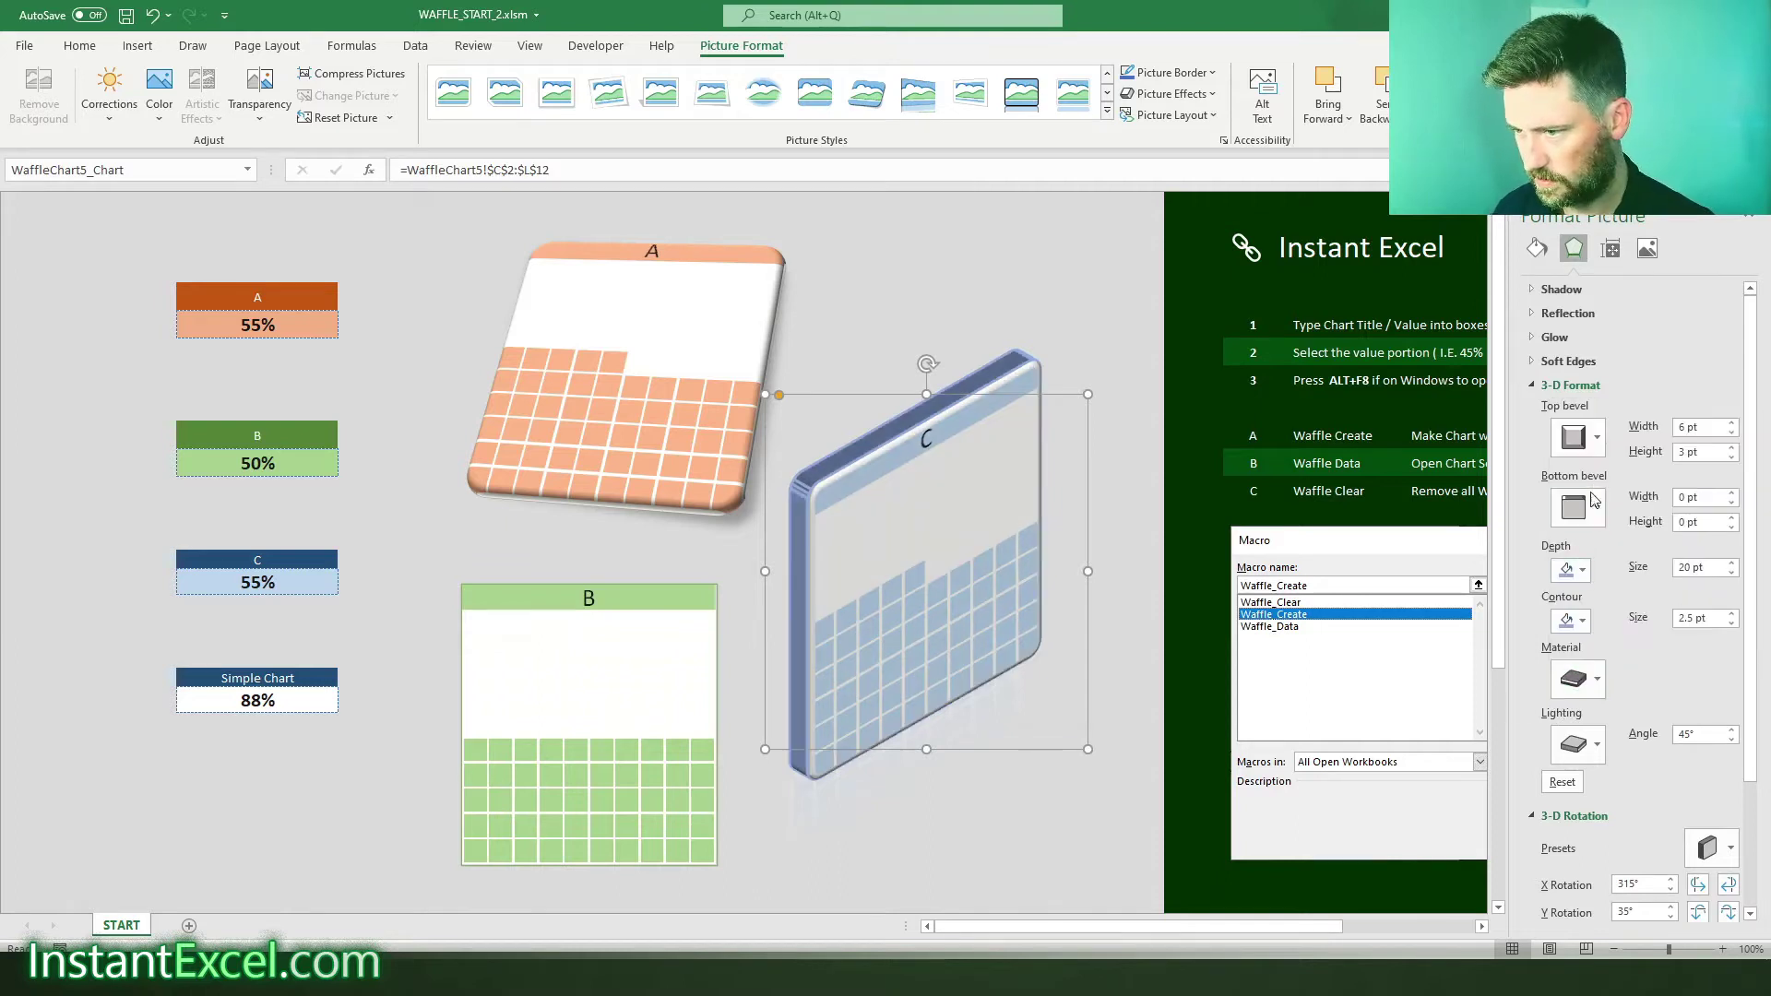
{"action": "left_click_drag", "start_coordinate": [1002, 612], "coordinate": [794, 546]}
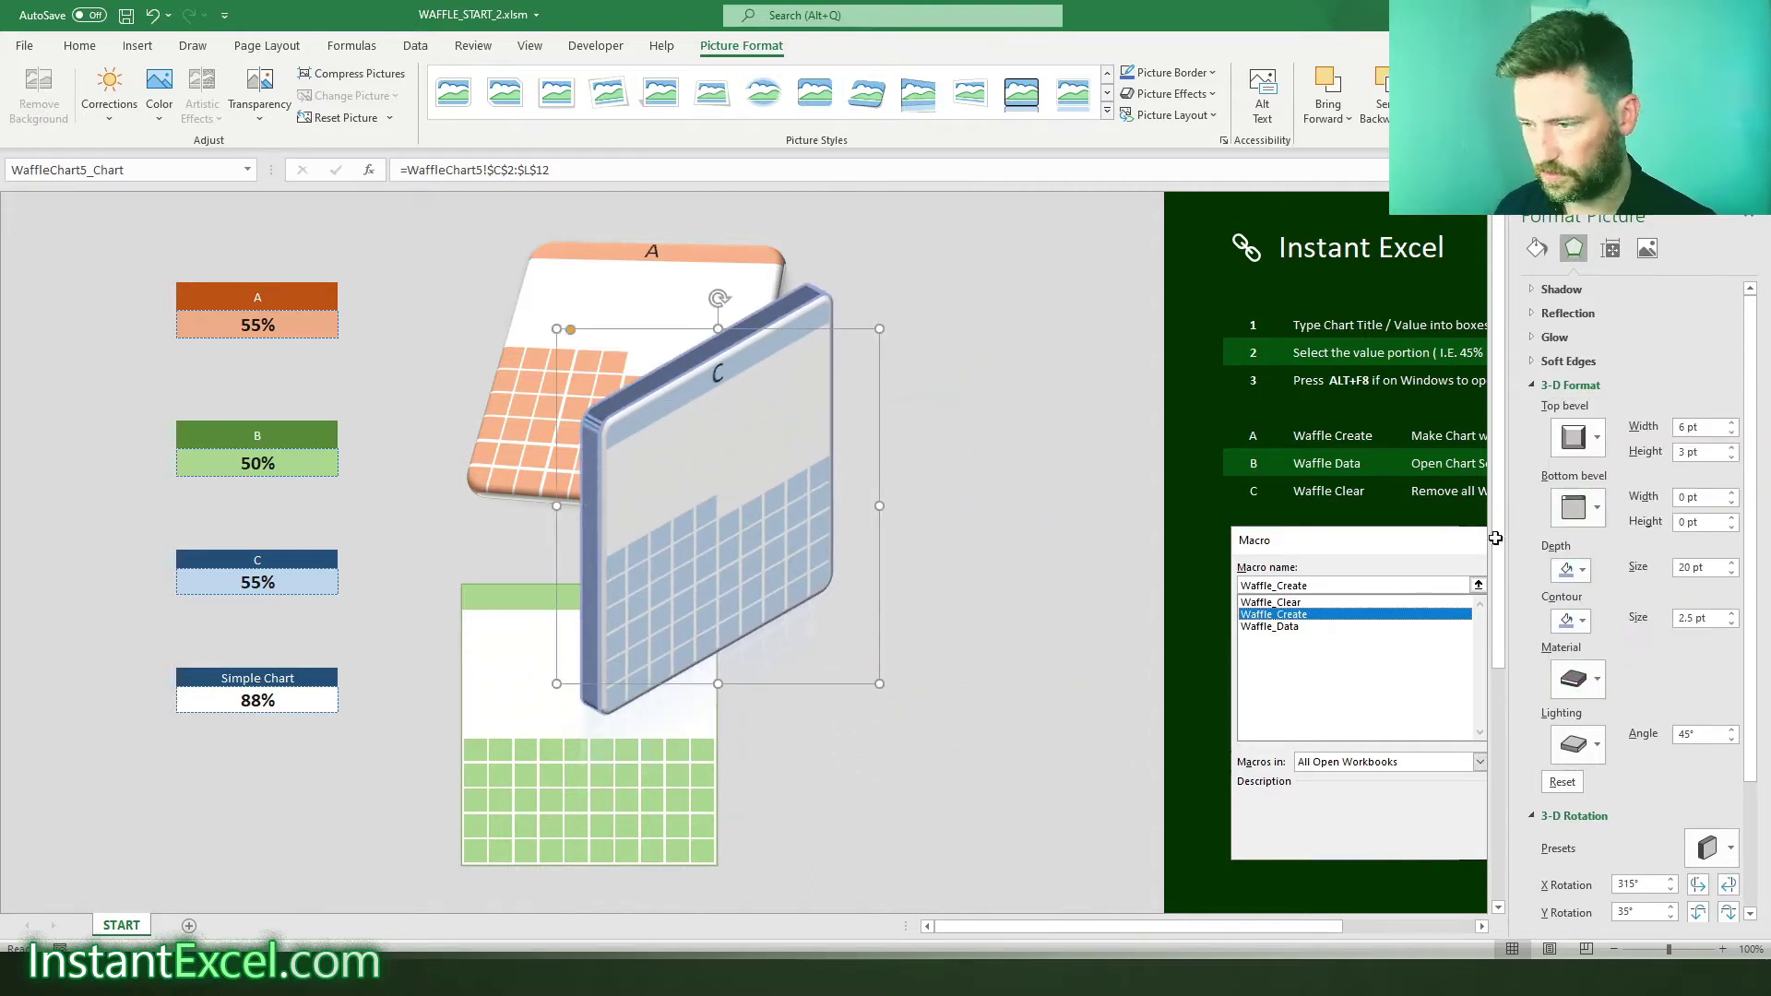
- Add a bottom bevel 6 pt wide and 6 pt high to chart C and try a see-through translucent material over charts A and B
{"action": "left_click", "coordinate": [1594, 515]}
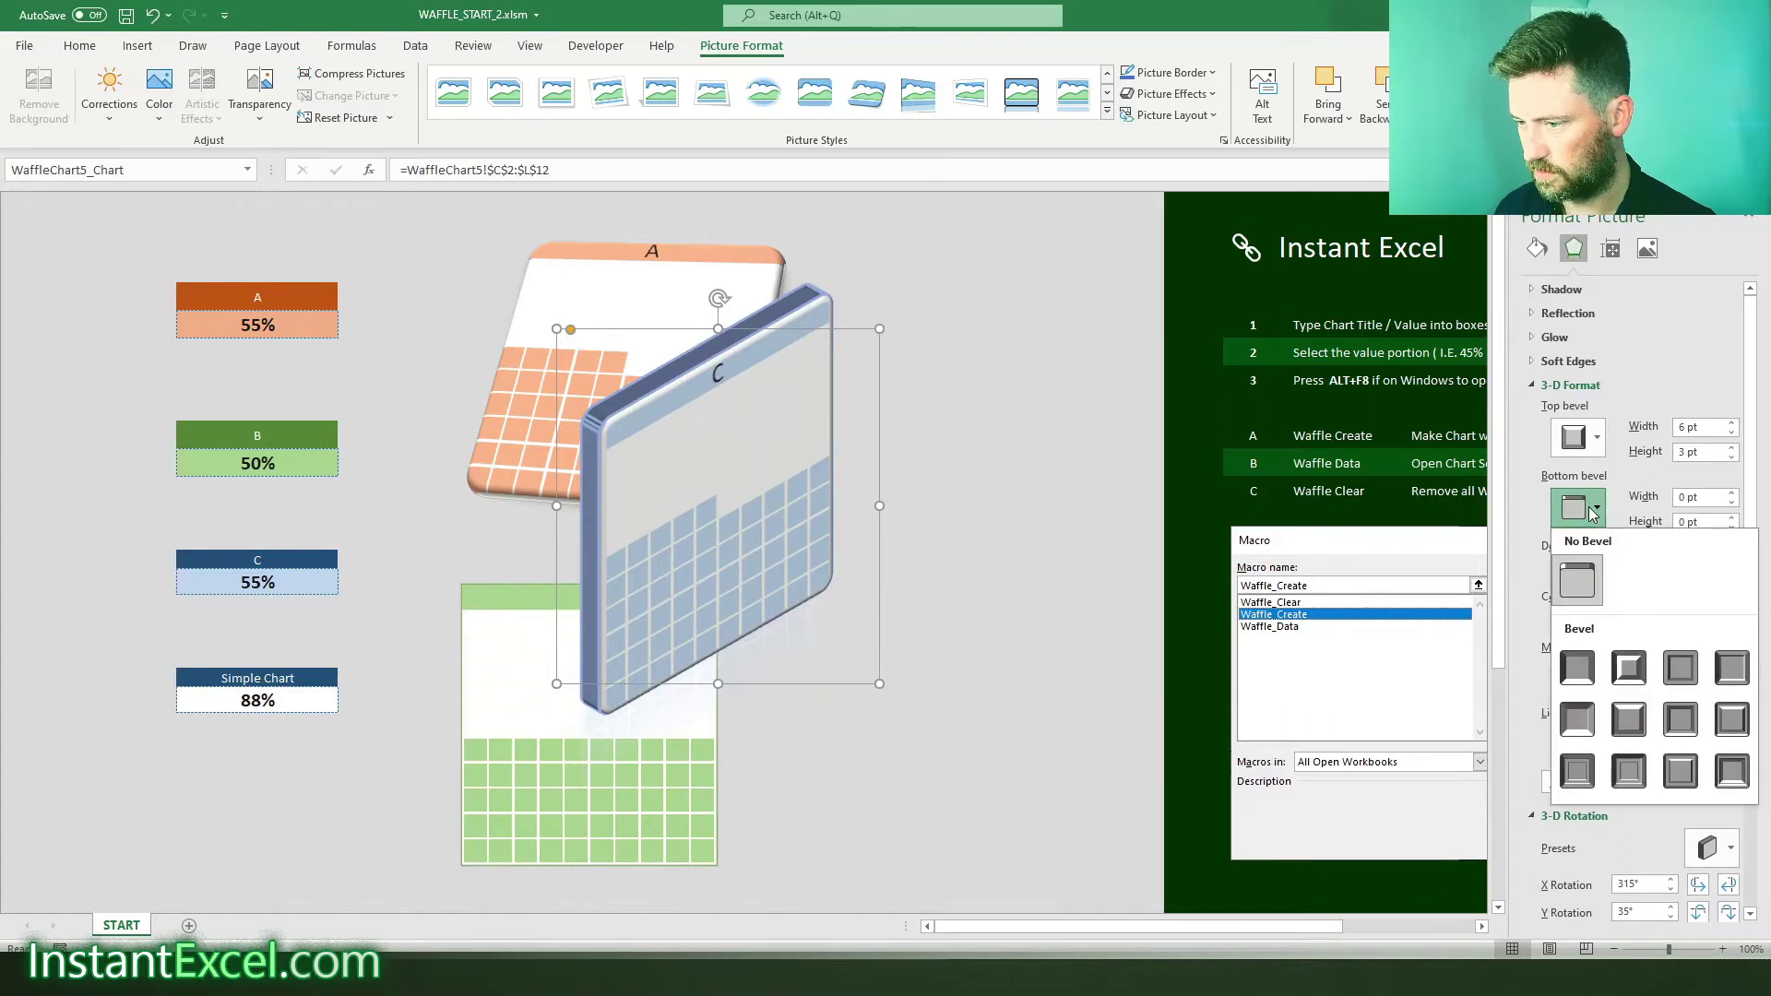
{"action": "left_click", "coordinate": [1656, 736]}
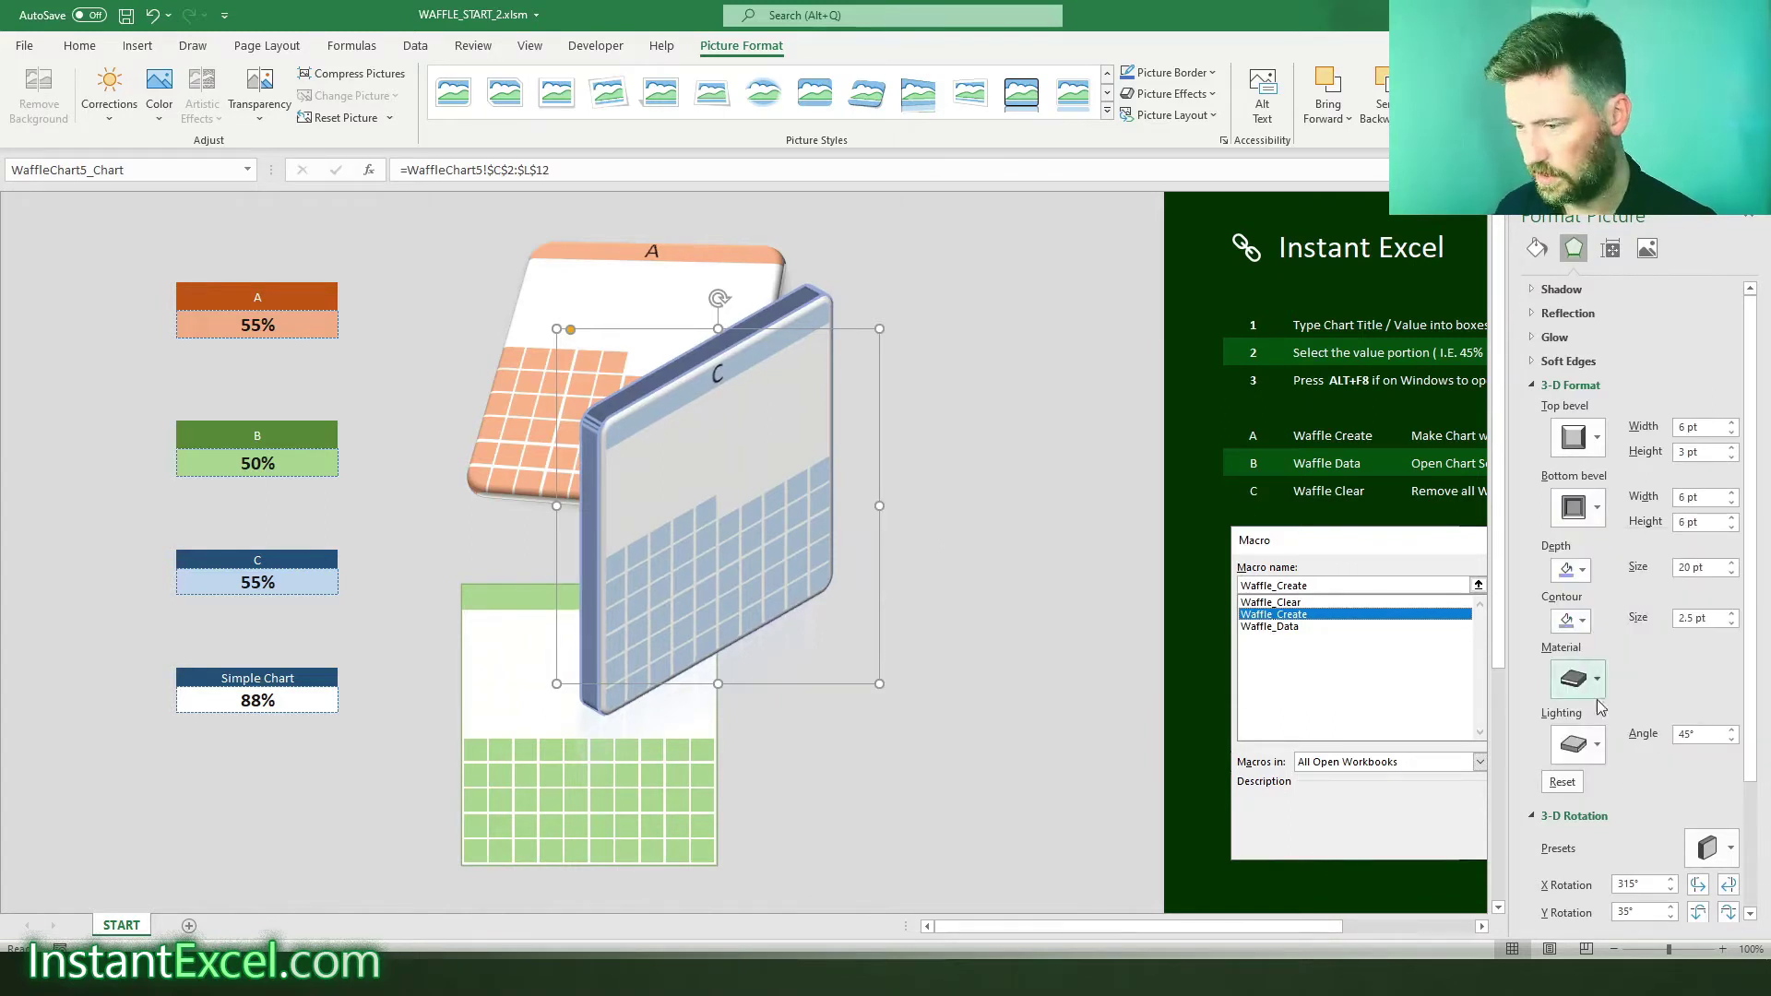
{"action": "left_click", "coordinate": [1587, 678]}
{"action": "left_click", "coordinate": [1629, 646]}
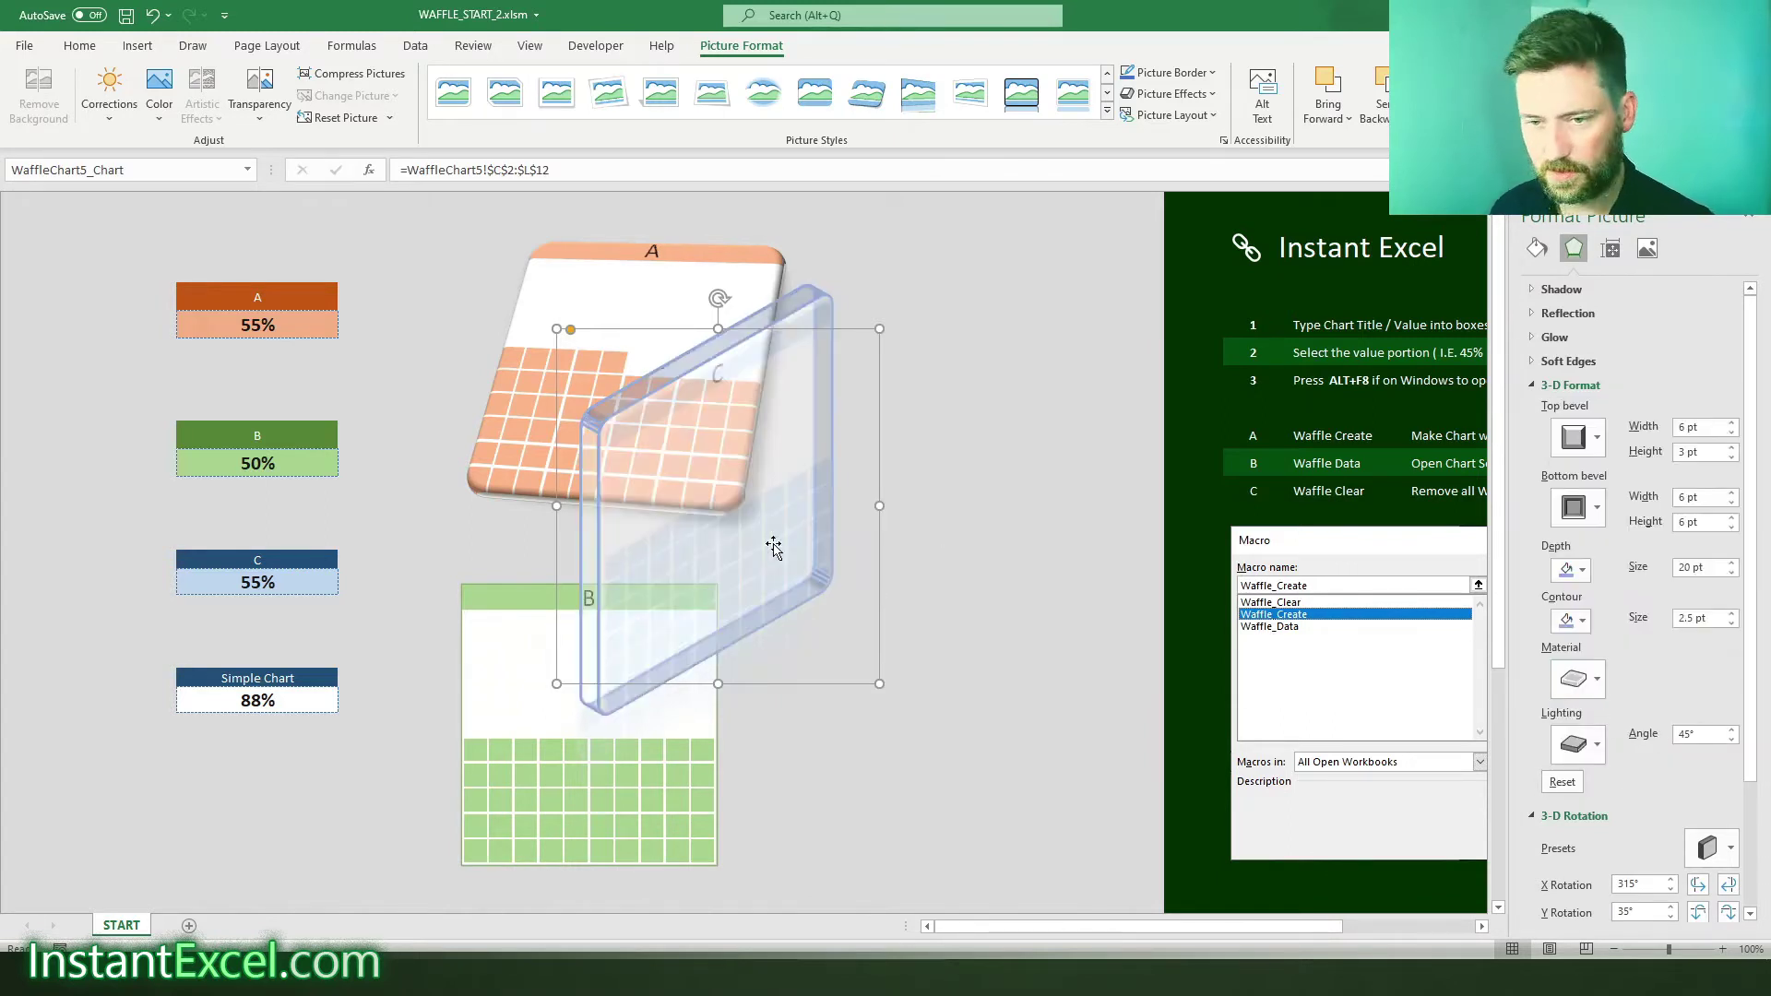
{"action": "left_click_drag", "start_coordinate": [775, 546], "coordinate": [743, 508]}
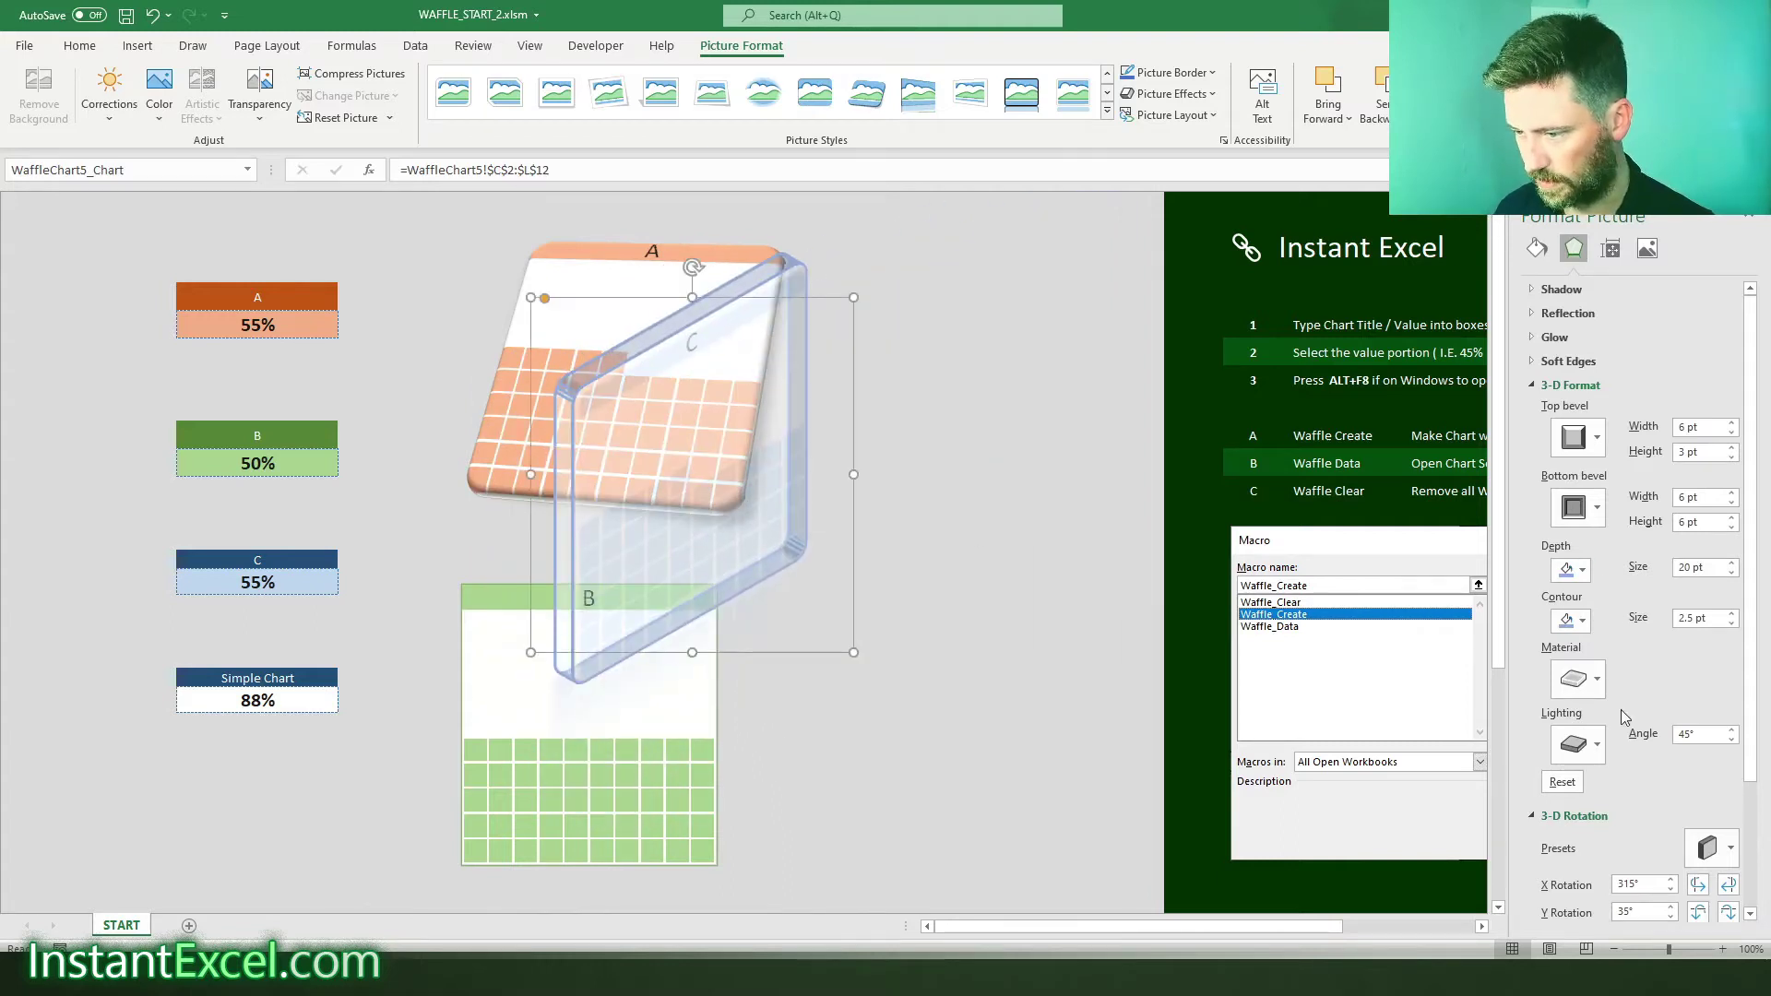
- Apply the dark blue preset from the cool lighting group to chart C, keeping its edges blue
{"action": "left_click", "coordinate": [1578, 744]}
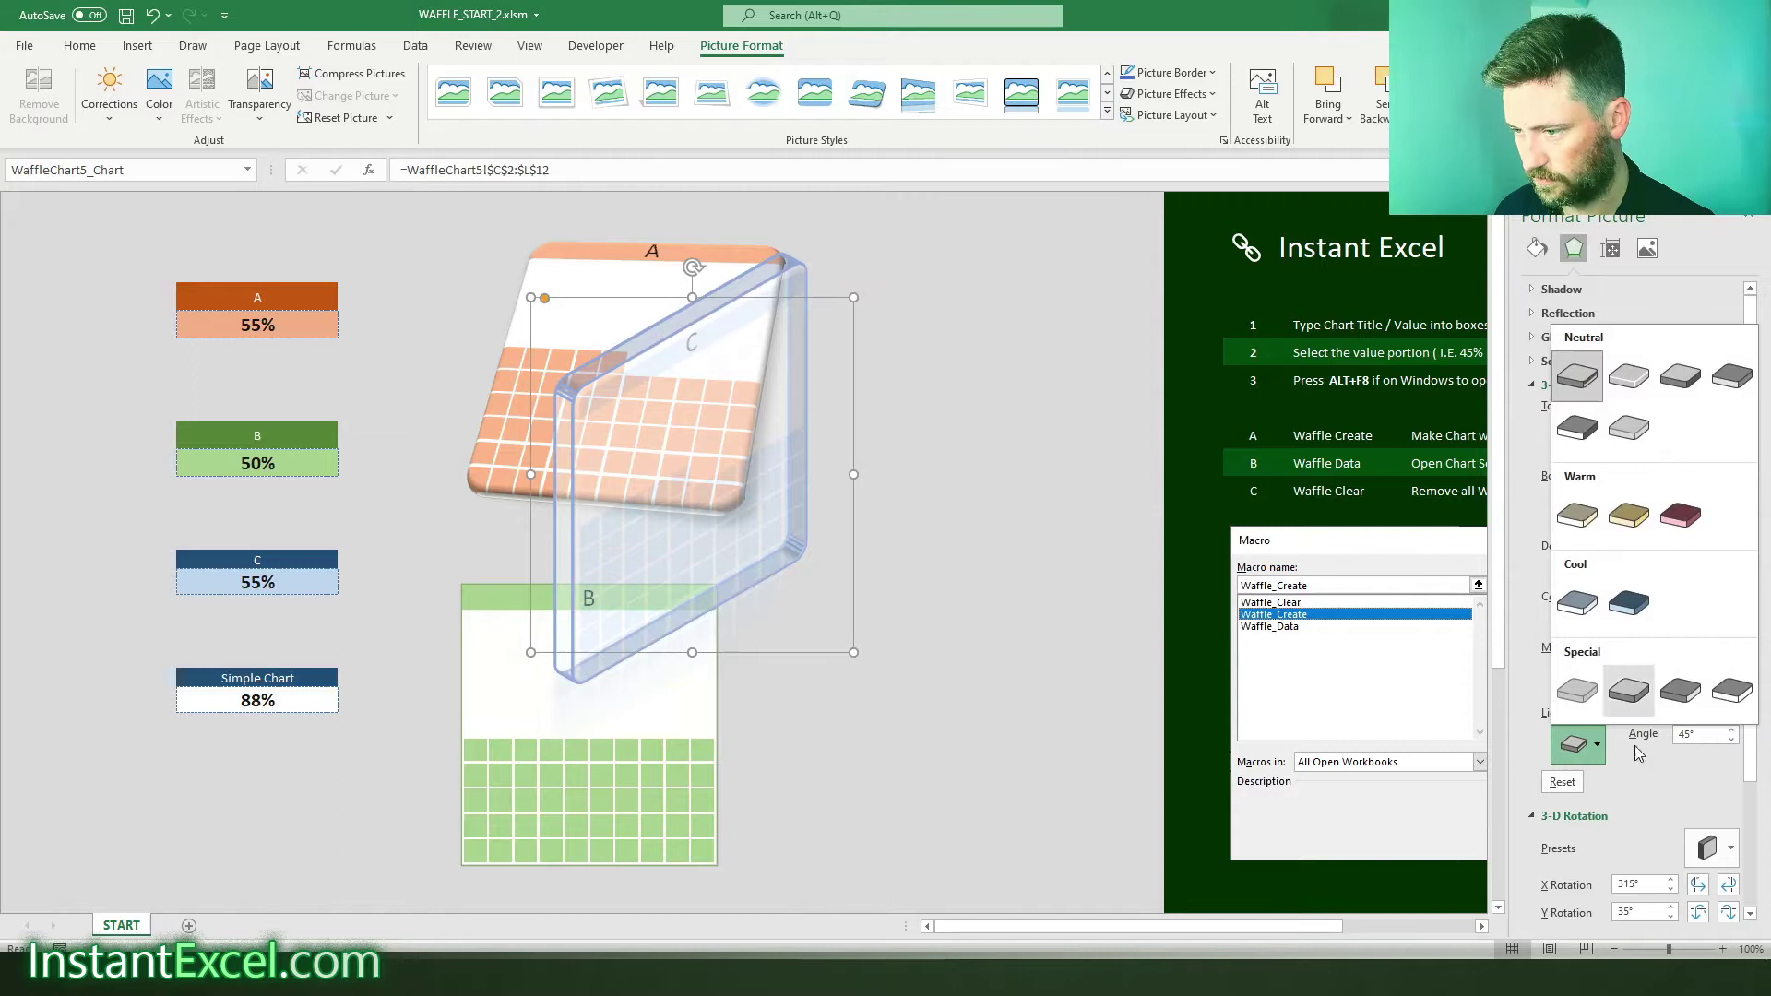
{"action": "left_click", "coordinate": [1628, 602]}
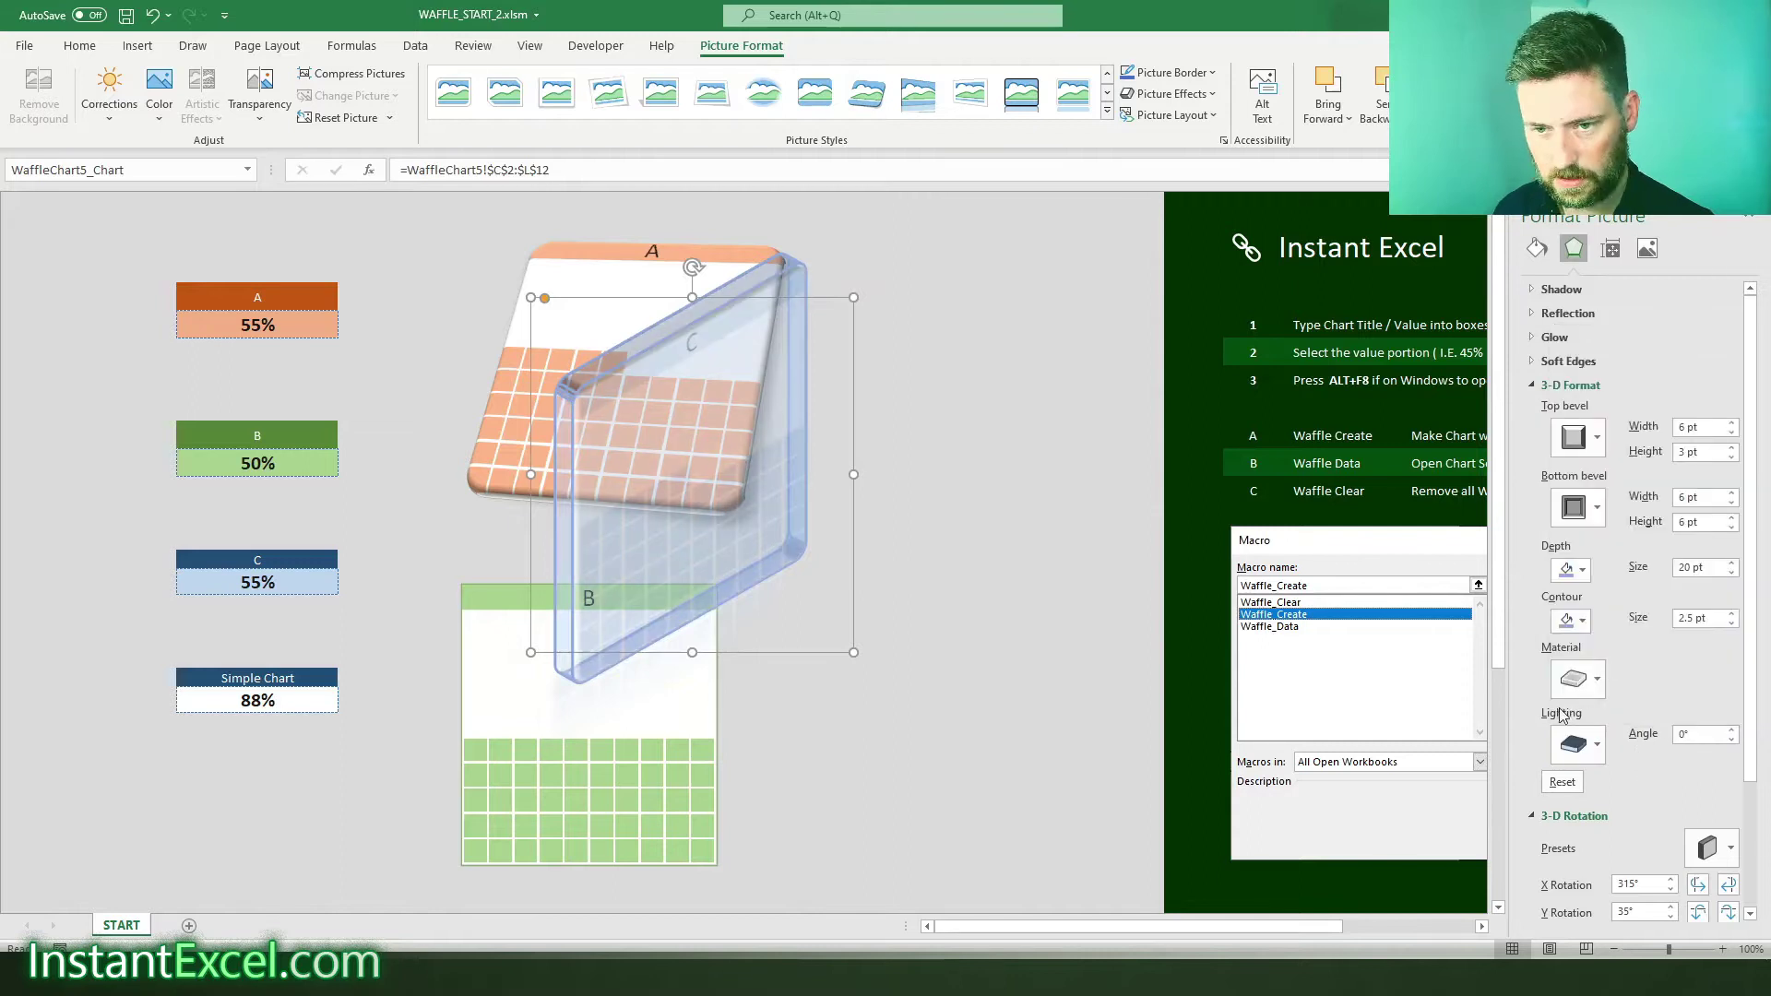
{"action": "left_click", "coordinate": [1581, 614]}
{"action": "left_click", "coordinate": [1623, 616]}
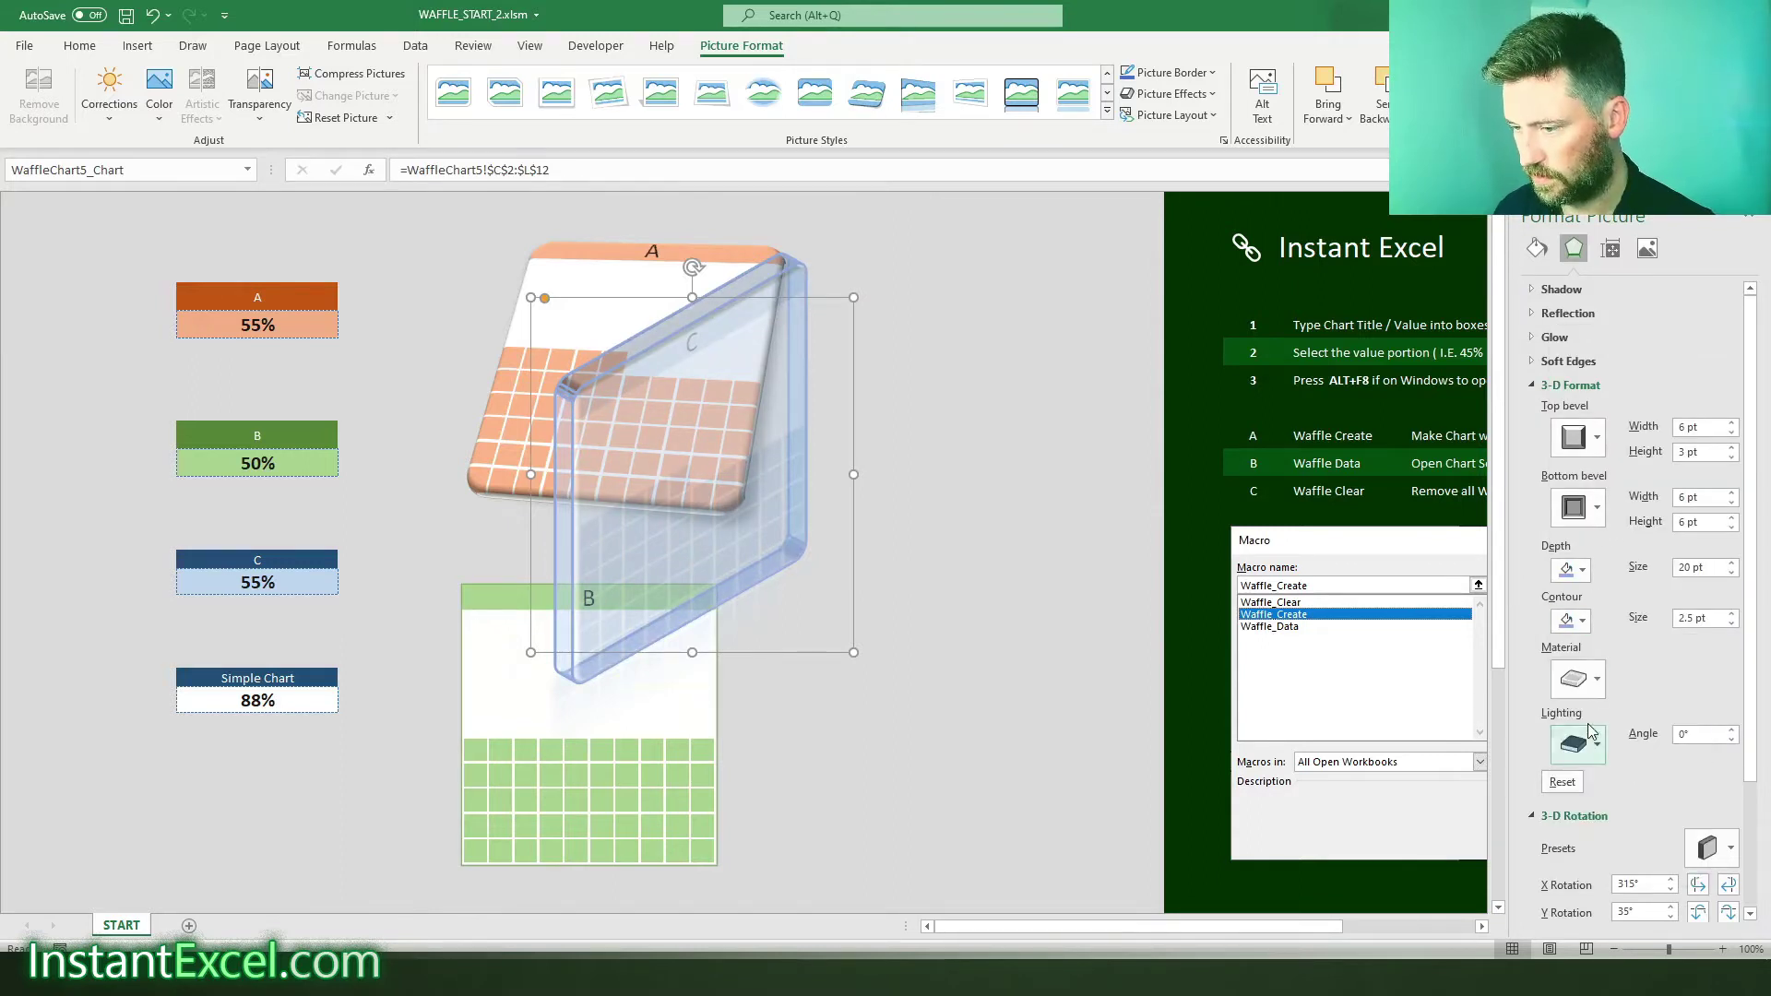
- Change chart C's material to the first option in the Translucent group and move the chart slightly lower
{"action": "left_click", "coordinate": [1597, 679]}
{"action": "left_click", "coordinate": [1578, 624]}
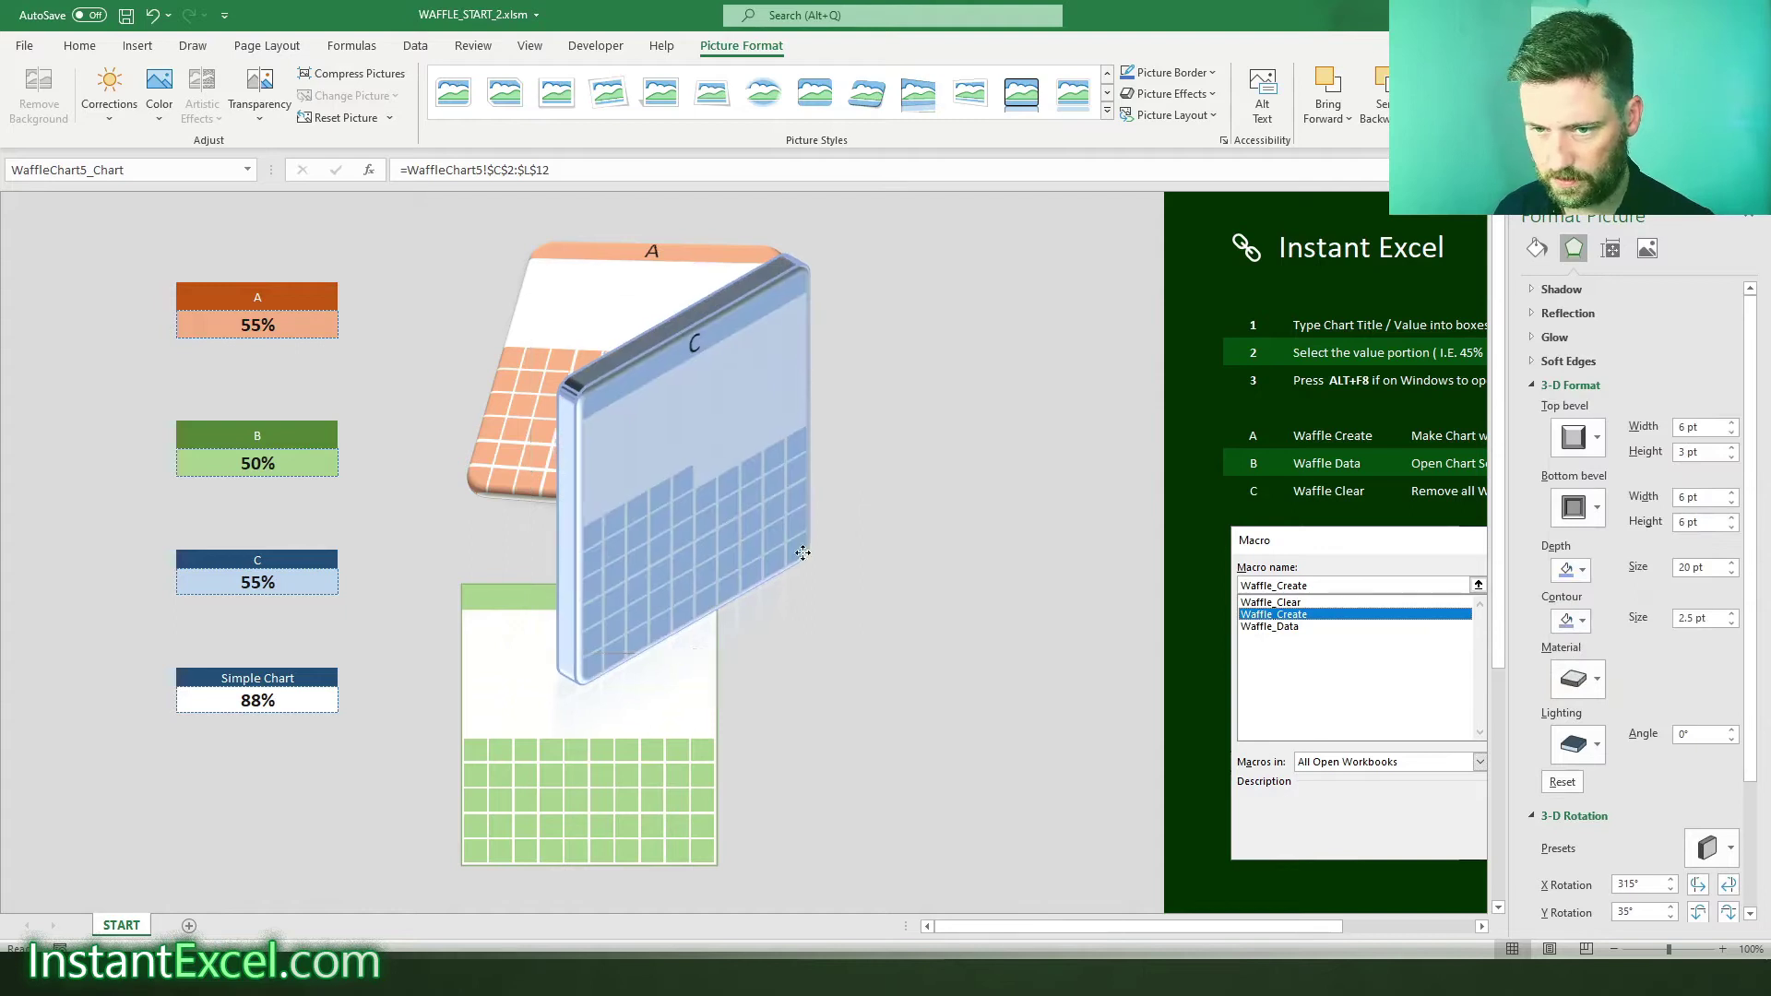
{"action": "left_click_drag", "start_coordinate": [802, 554], "coordinate": [827, 620]}
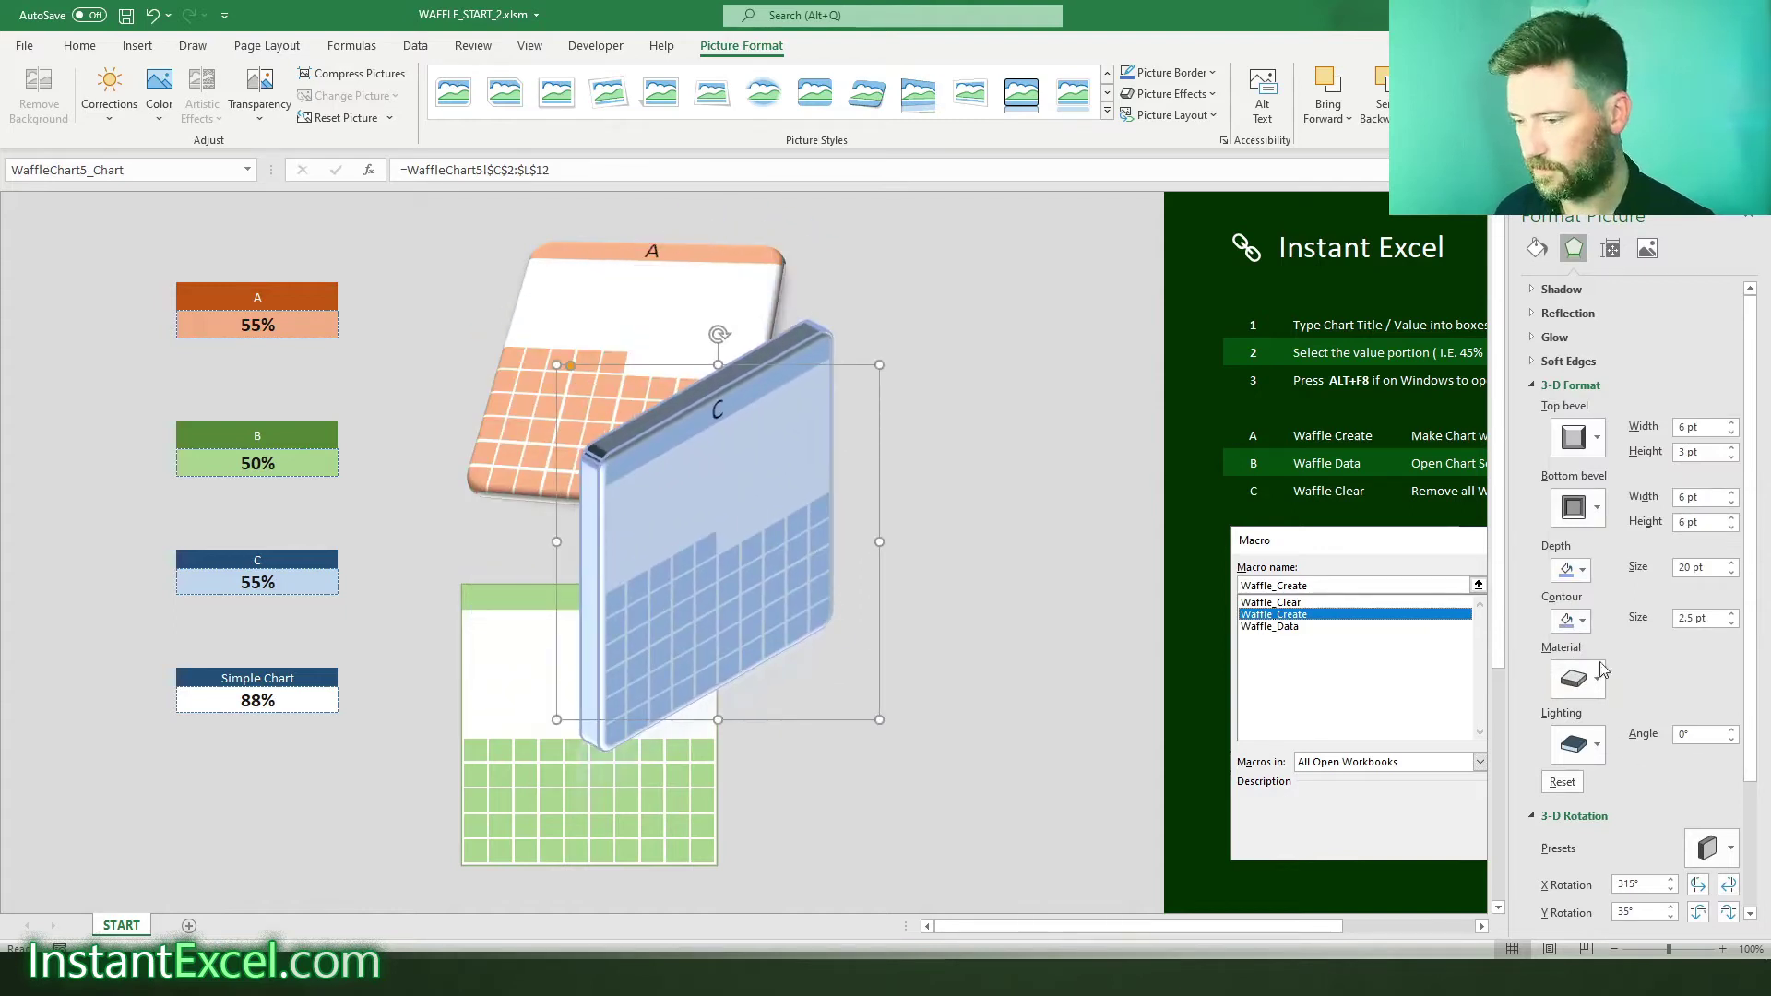
- Adjust chart C's 3-D orientation in both directions around the X rotation, ending at an X rotation of 344.7°
{"action": "scroll", "coordinate": [1707, 844], "scroll_direction": "down", "scroll_amount": 2}
{"action": "left_click", "coordinate": [1699, 797]}
{"action": "left_click", "coordinate": [1700, 804]}
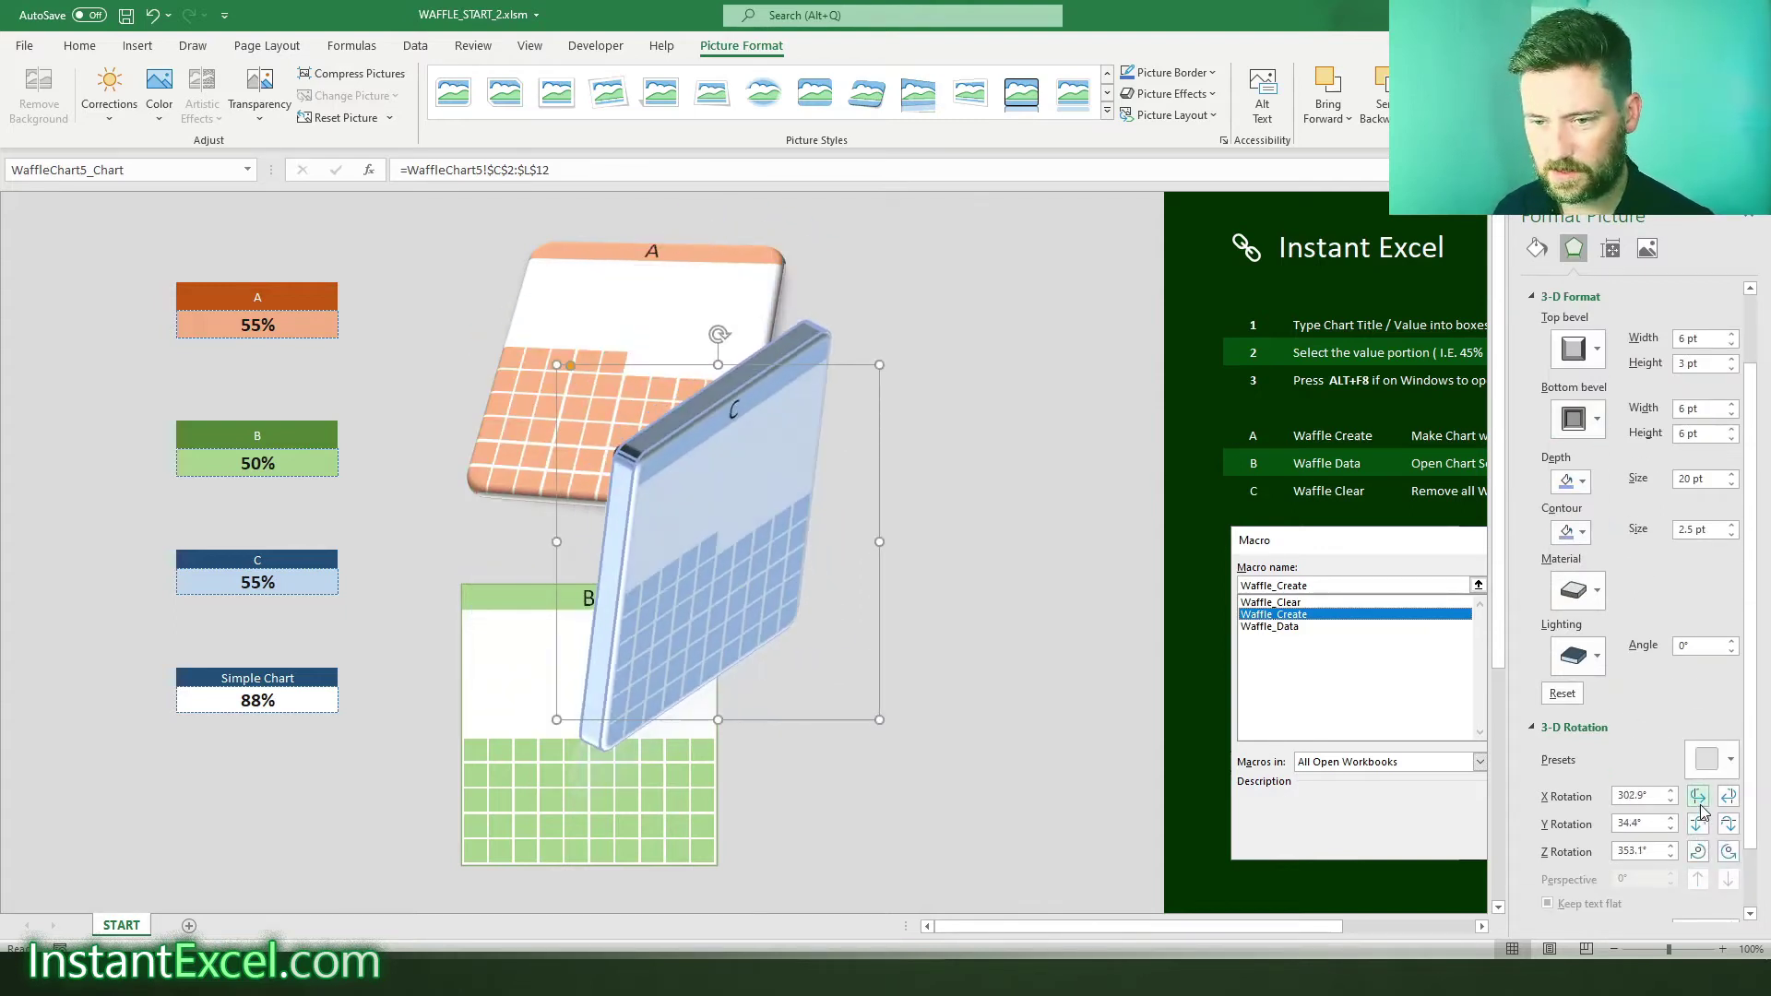
{"action": "left_click", "coordinate": [1700, 804]}
{"action": "left_click", "coordinate": [1729, 797]}
{"action": "left_click", "coordinate": [1729, 797]}
{"action": "left_click", "coordinate": [1728, 797]}
{"action": "left_click", "coordinate": [1729, 797]}
{"action": "left_click", "coordinate": [1728, 797]}
{"action": "left_click", "coordinate": [1728, 796]}
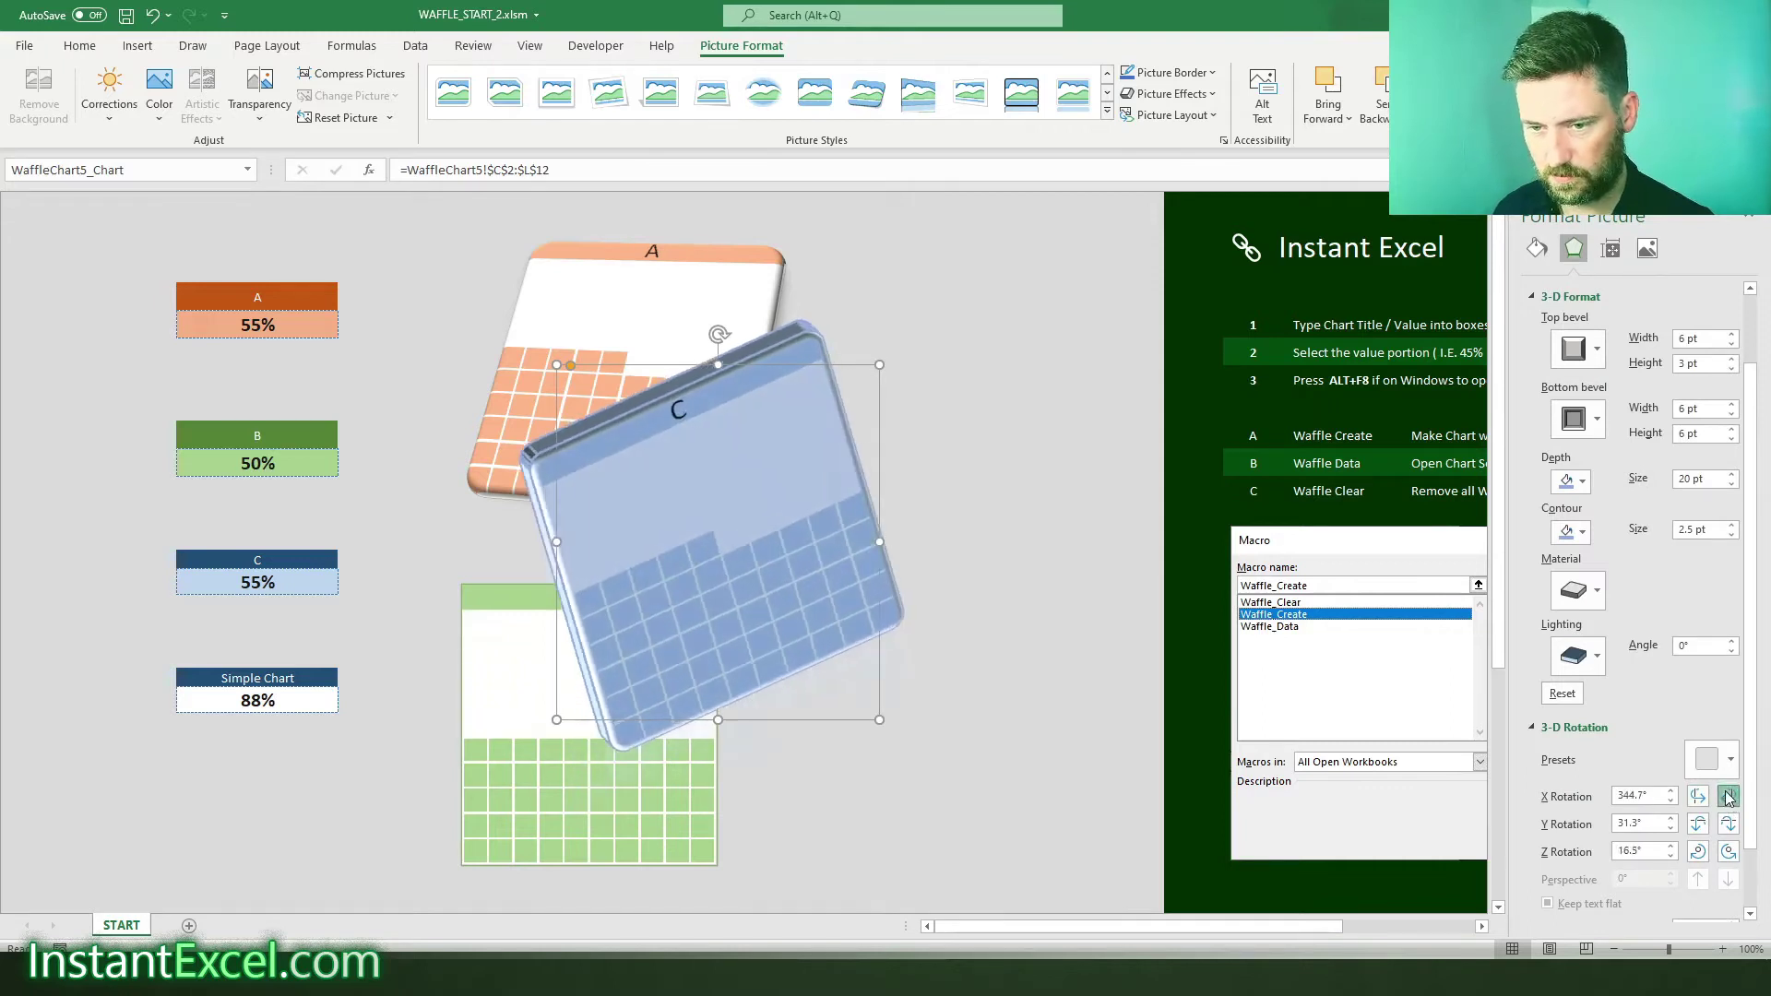
- Adjust chart C's 3-D orientation to an X rotation of 350.2° and move the chart away from charts A and B
{"action": "left_click", "coordinate": [1728, 796]}
{"action": "left_click_drag", "start_coordinate": [793, 600], "coordinate": [838, 618]}
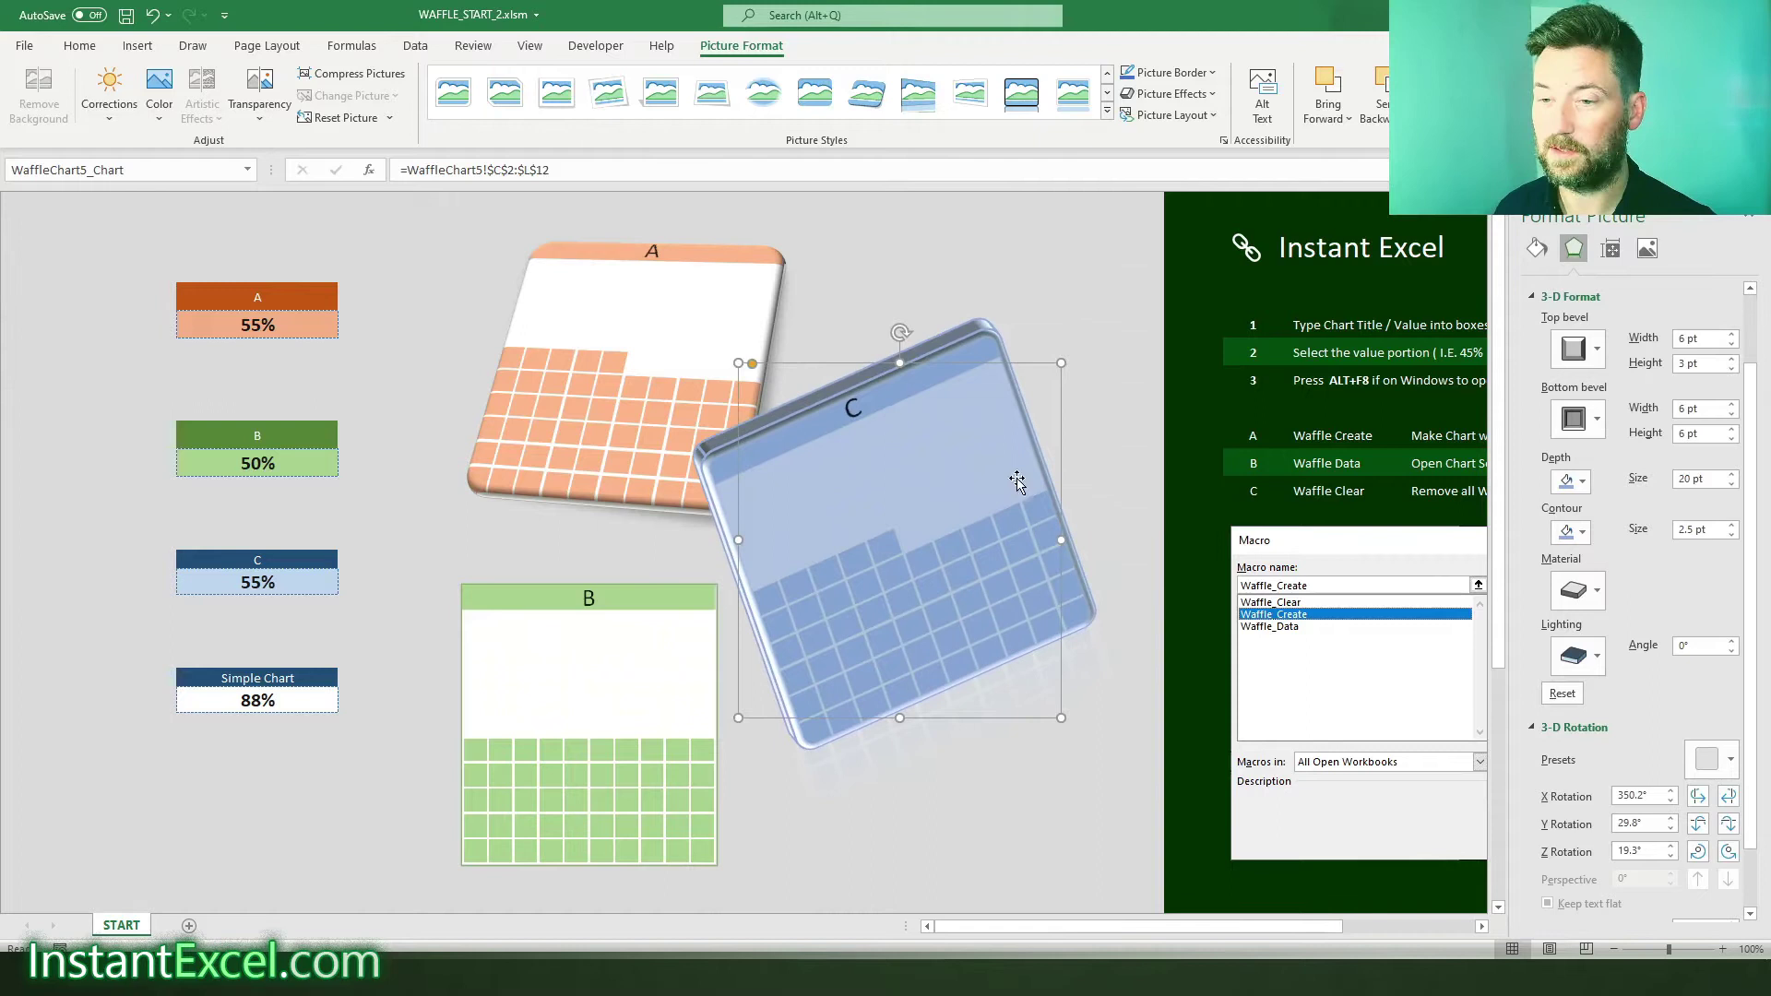
{"action": "left_click_drag", "start_coordinate": [960, 453], "coordinate": [1024, 457]}
- Move charts A and C over the macro instructions and place chart B beside the A and B value boxes
{"action": "left_click", "coordinate": [640, 649]}
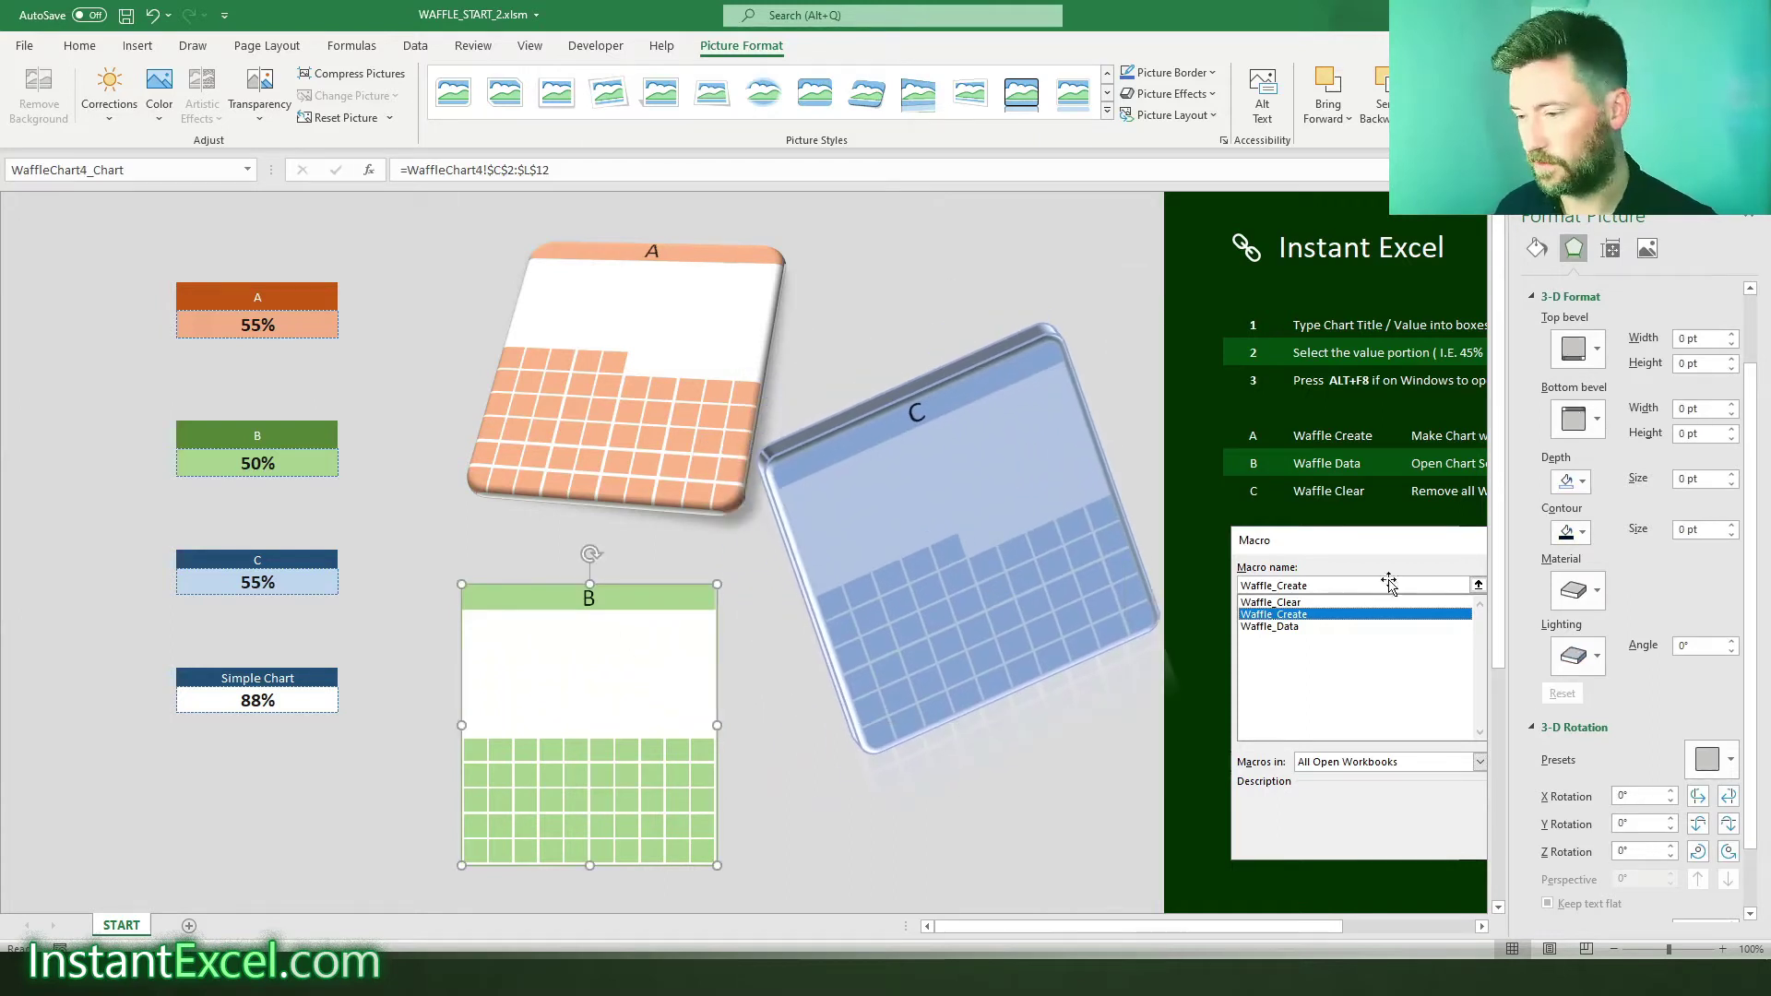
{"action": "left_click_drag", "start_coordinate": [671, 786], "coordinate": [590, 681]}
{"action": "left_click_drag", "start_coordinate": [601, 408], "coordinate": [1137, 438]}
{"action": "left_click_drag", "start_coordinate": [909, 528], "coordinate": [1123, 523]}
{"action": "left_click_drag", "start_coordinate": [1048, 410], "coordinate": [1097, 634]}
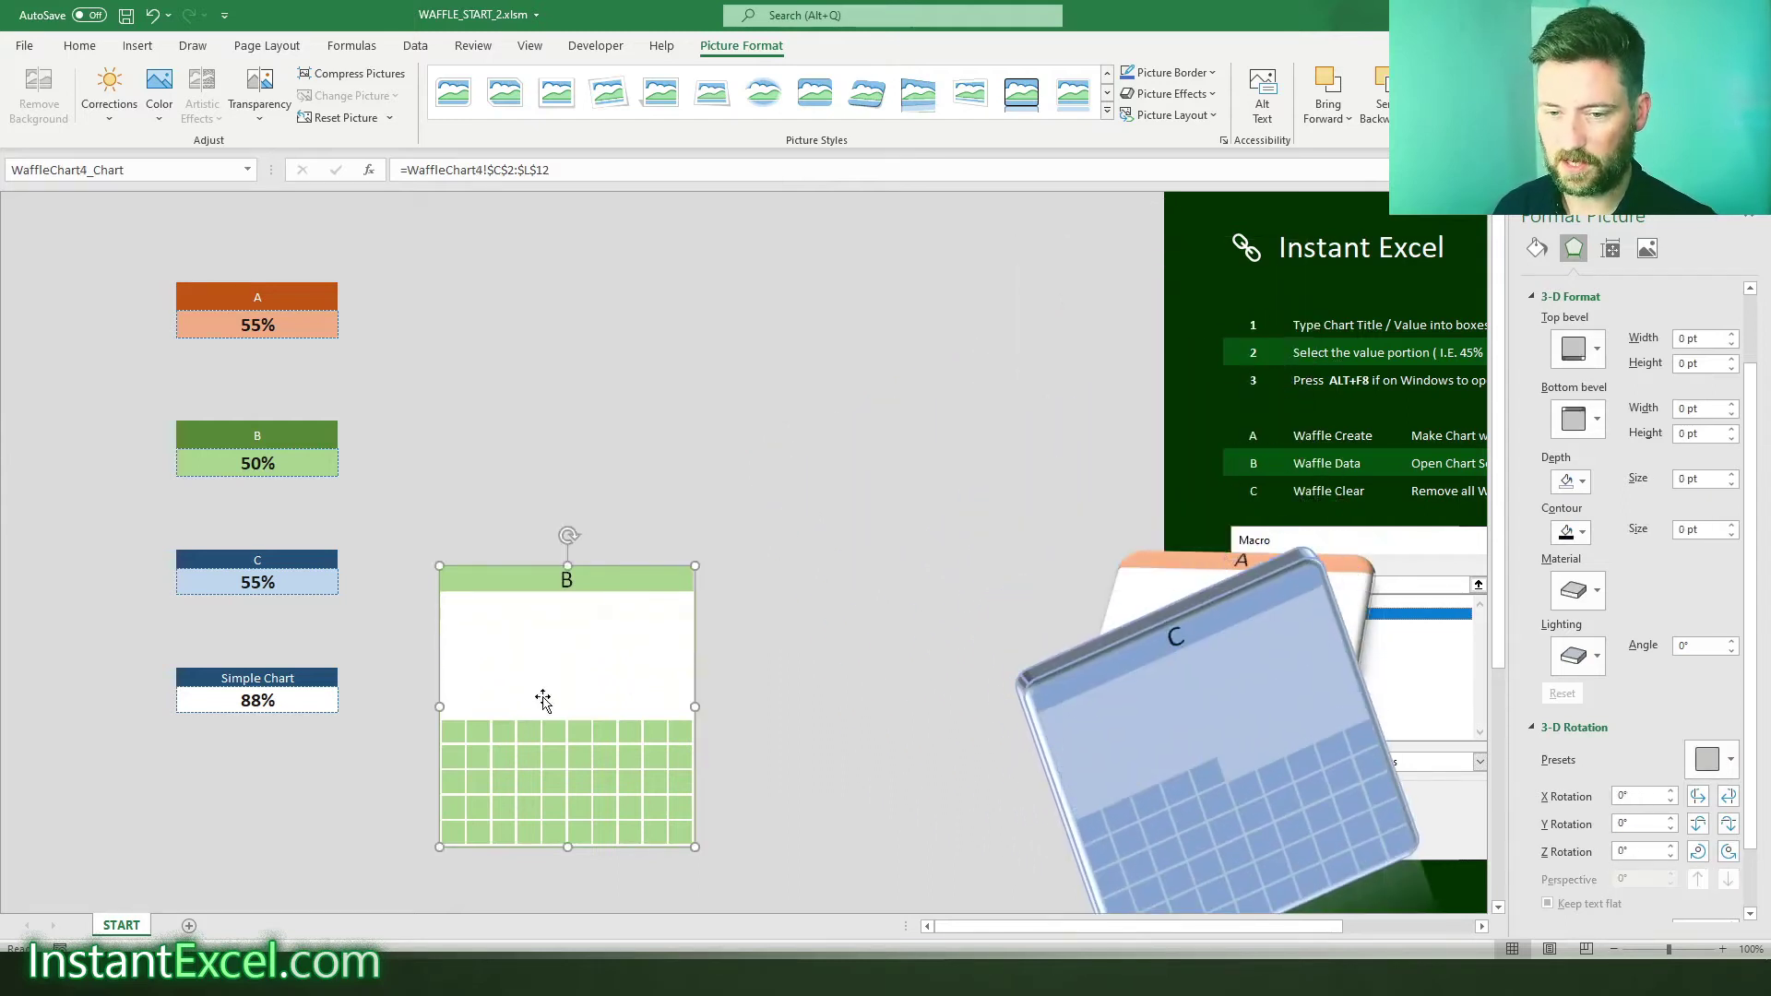
{"action": "left_click_drag", "start_coordinate": [541, 700], "coordinate": [595, 439]}
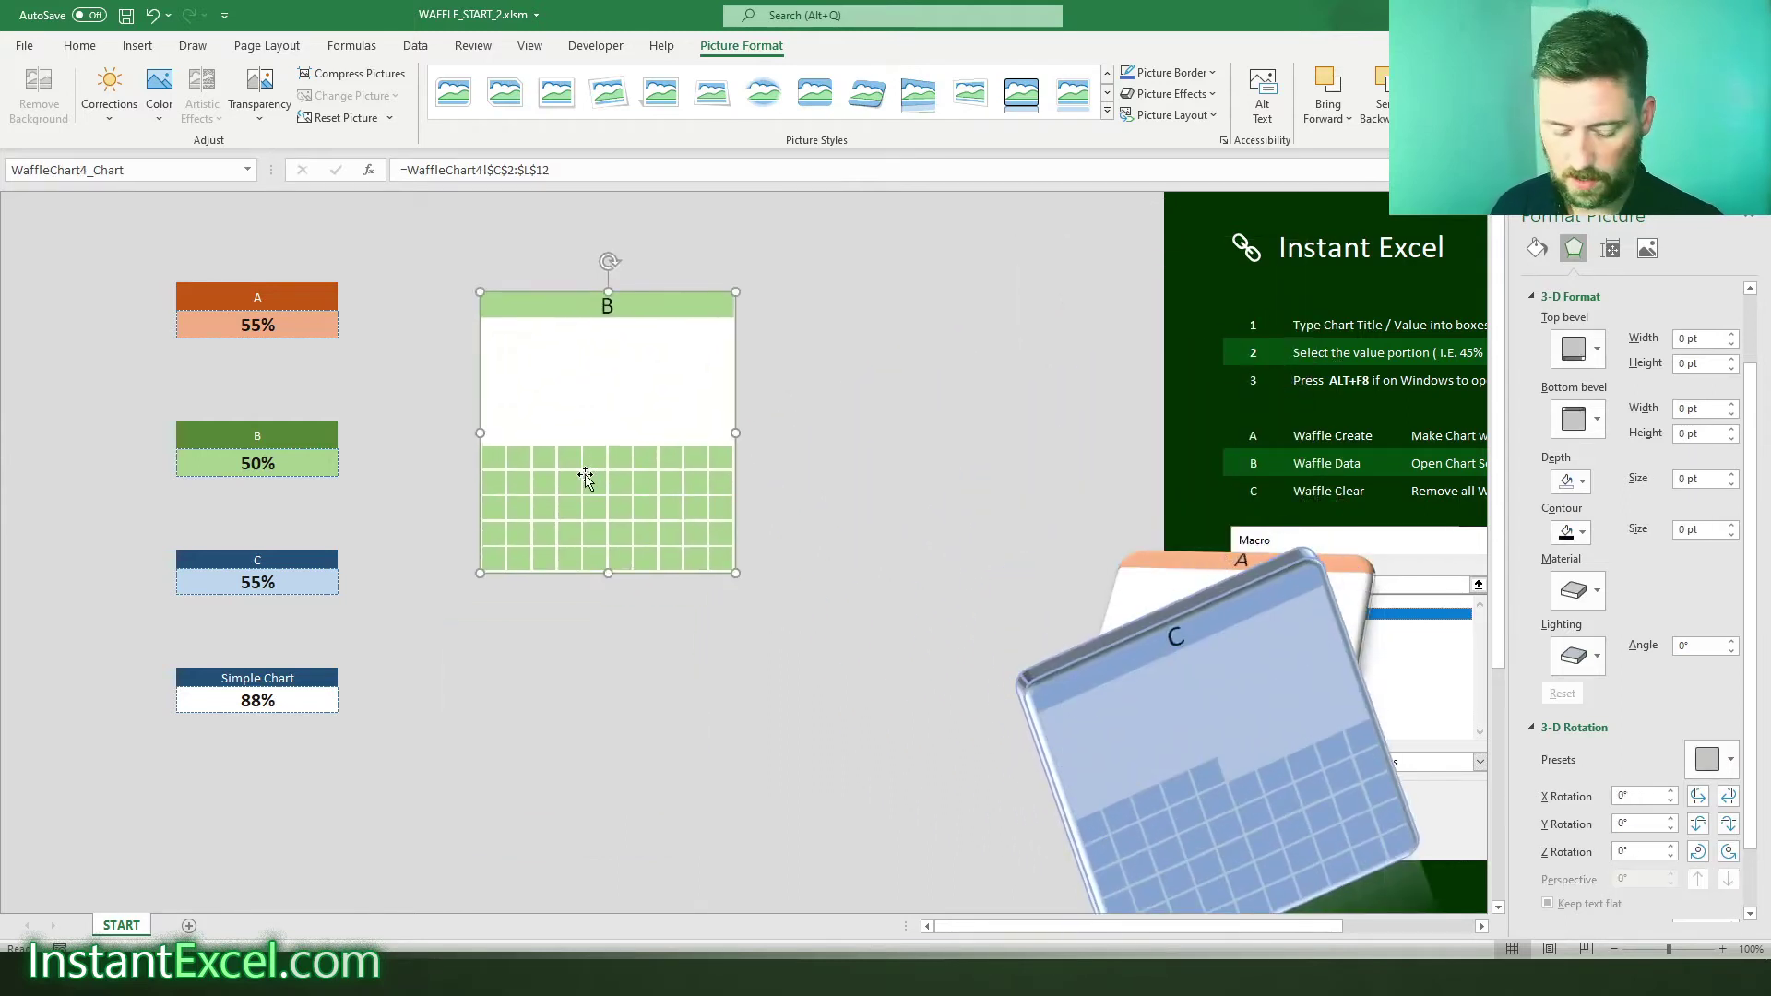
- Run the Waffle_Data macro for chart B to open its data sheet
{"action": "key", "text": "alt+F8"}
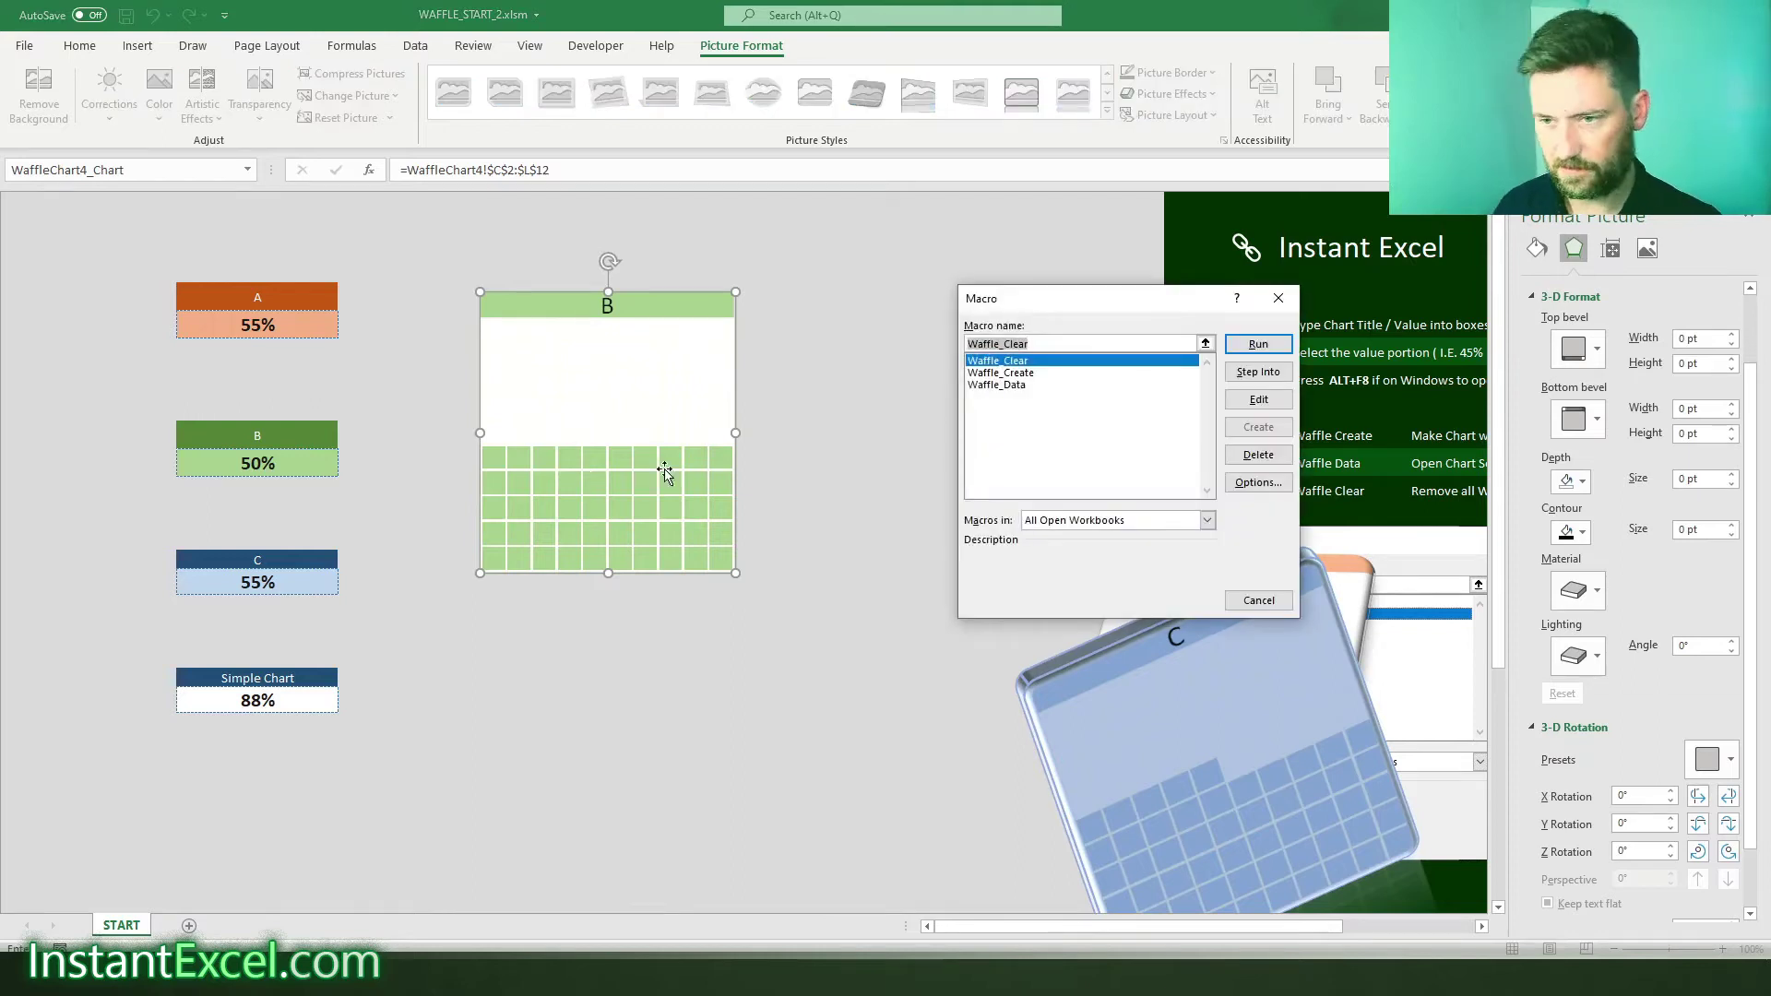
{"action": "left_click", "coordinate": [1014, 386]}
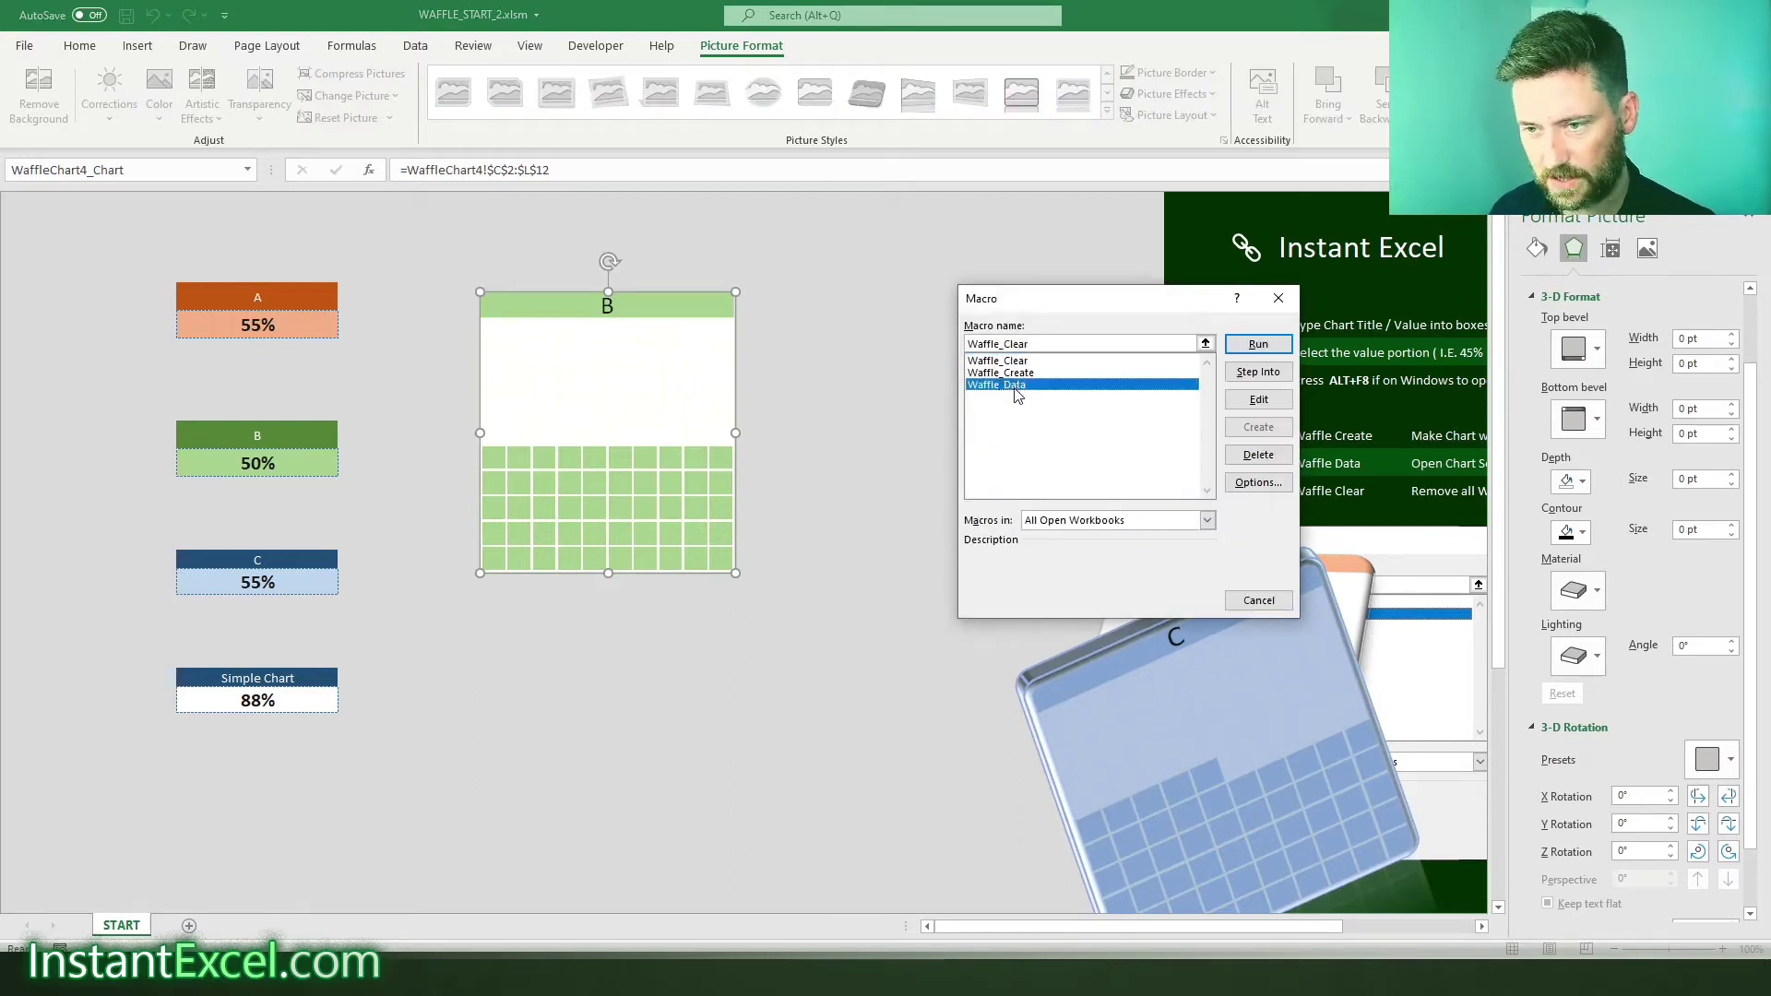
{"action": "left_click", "coordinate": [1258, 343]}
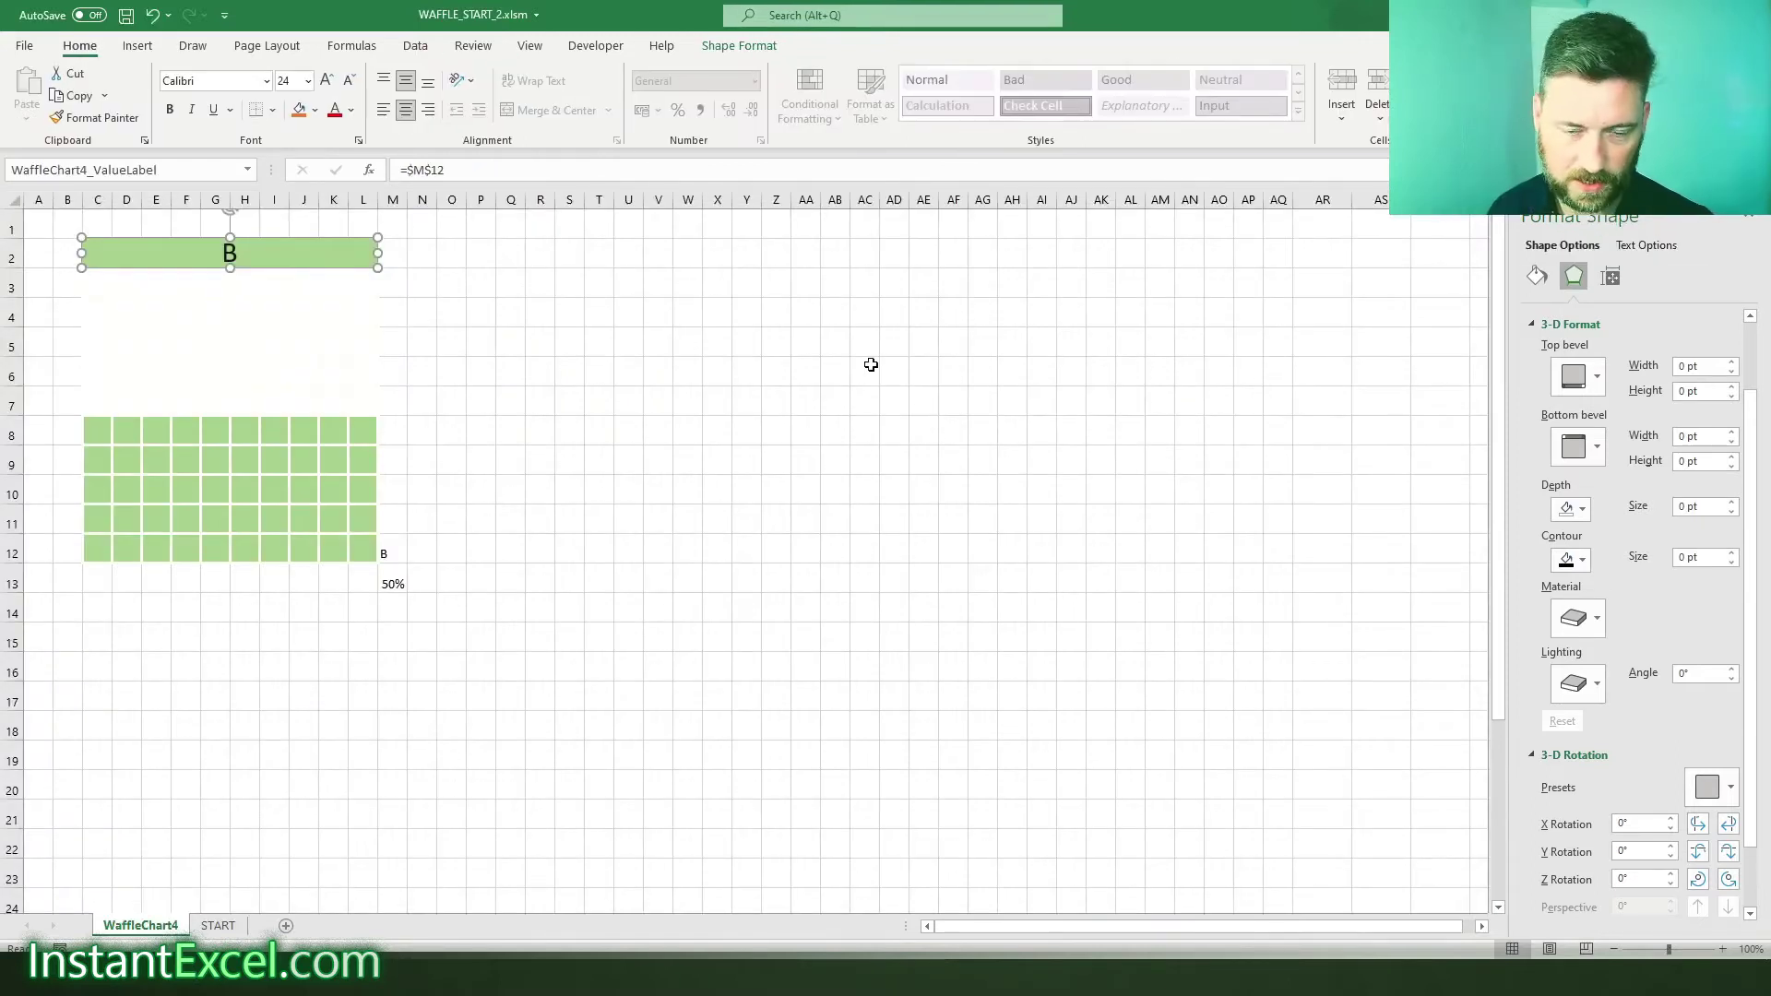
- Examine the waffle grid cells on chart B's data sheet and the percentage cell below its title cell
{"action": "key", "text": "Escape"}
{"action": "left_click", "coordinate": [431, 636]}
{"action": "left_click", "coordinate": [122, 523]}
{"action": "left_click", "coordinate": [186, 518]}
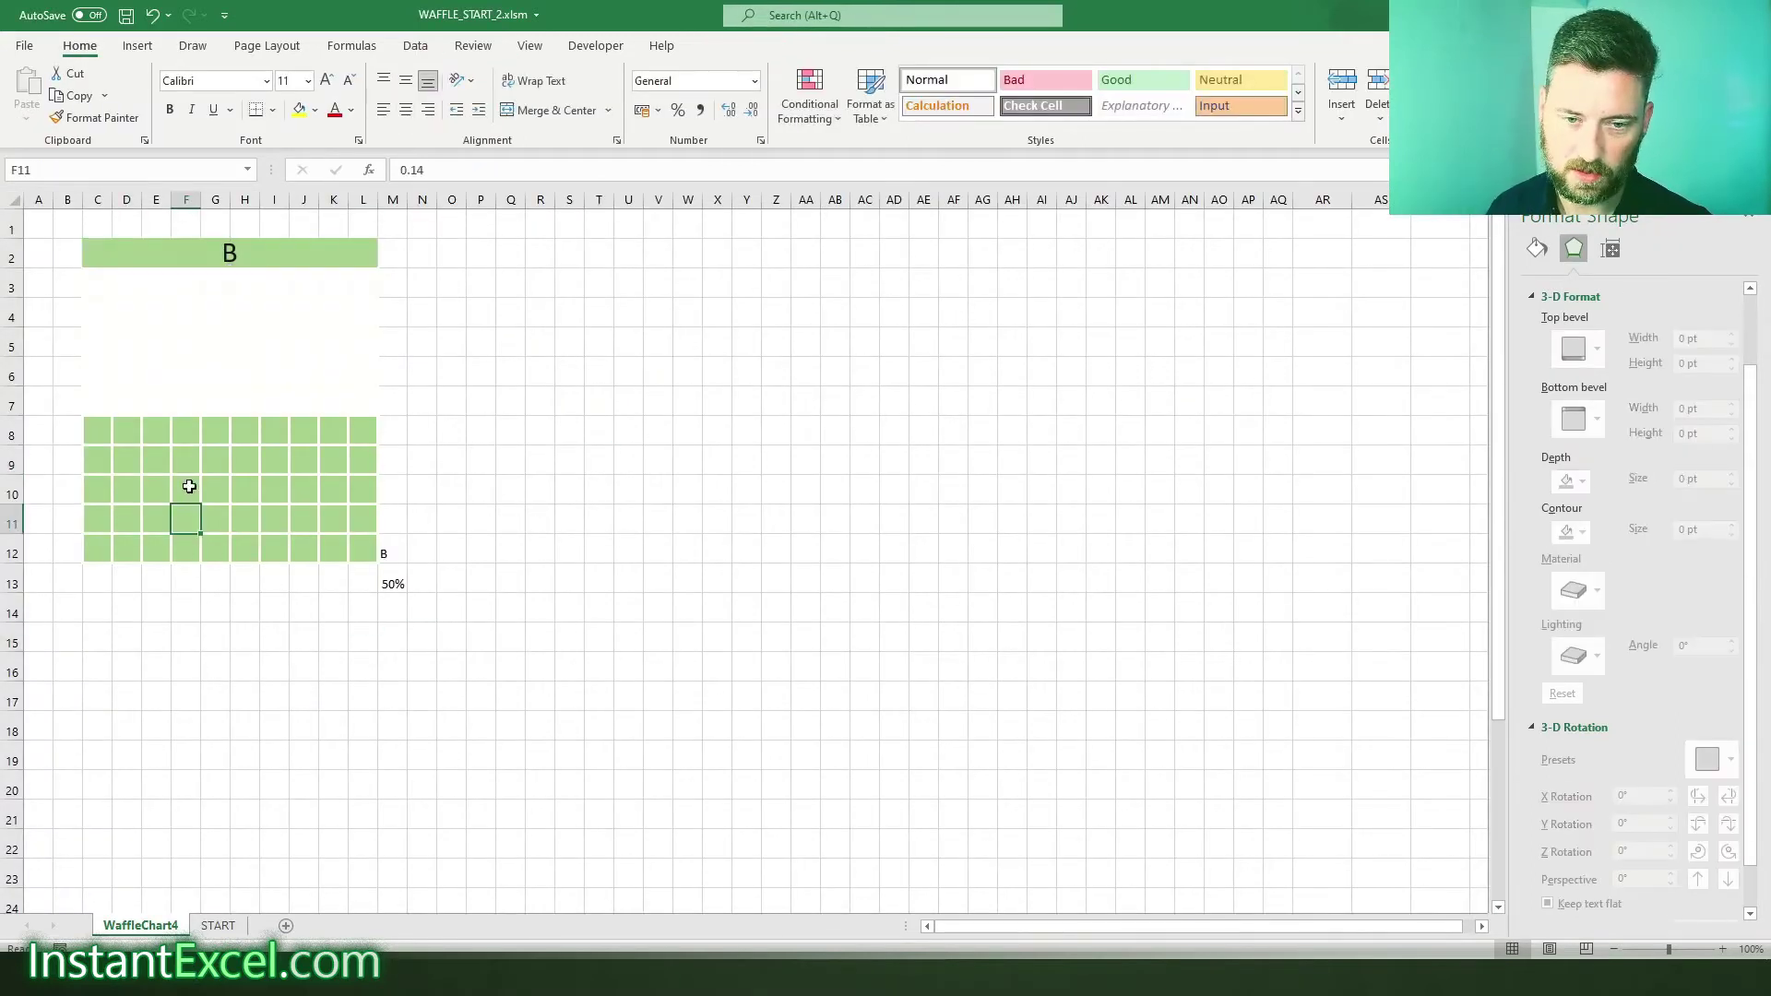
{"action": "left_click", "coordinate": [191, 459]}
{"action": "left_click", "coordinate": [338, 395]}
{"action": "left_click", "coordinate": [188, 400]}
{"action": "left_click", "coordinate": [318, 633]}
{"action": "left_click", "coordinate": [537, 607]}
{"action": "left_click", "coordinate": [363, 584]}
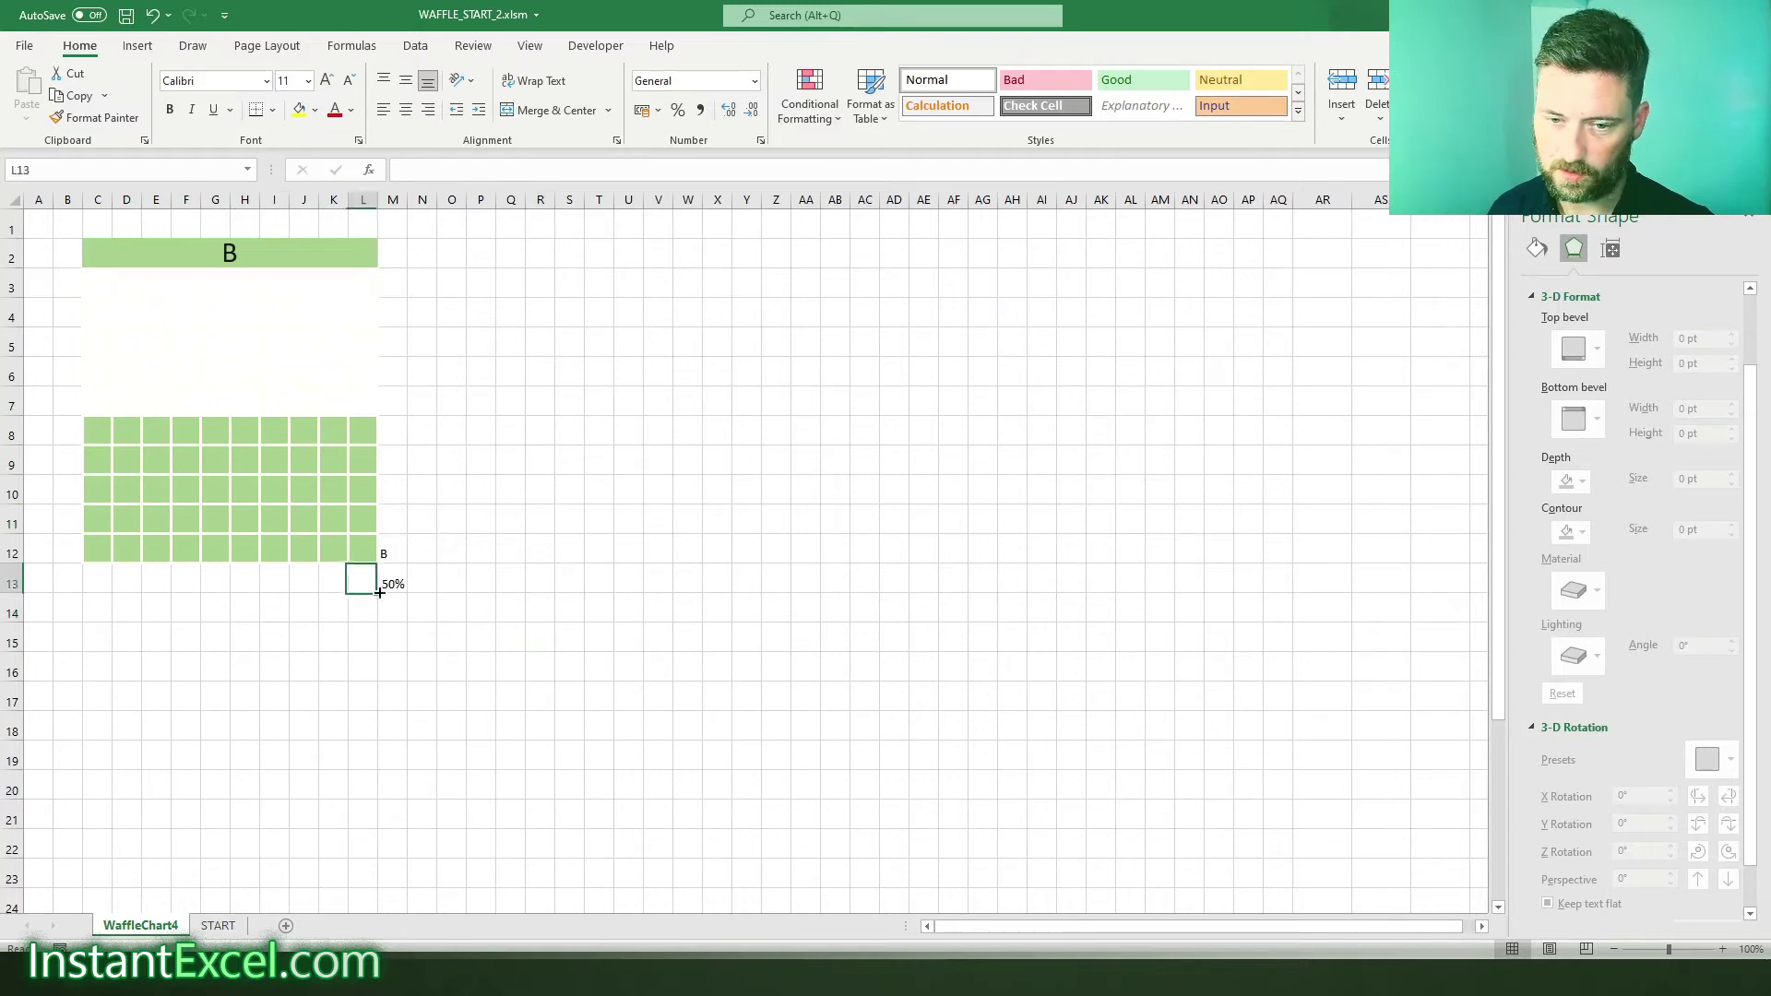
{"action": "left_click", "coordinate": [393, 584]}
{"action": "left_click", "coordinate": [685, 609]}
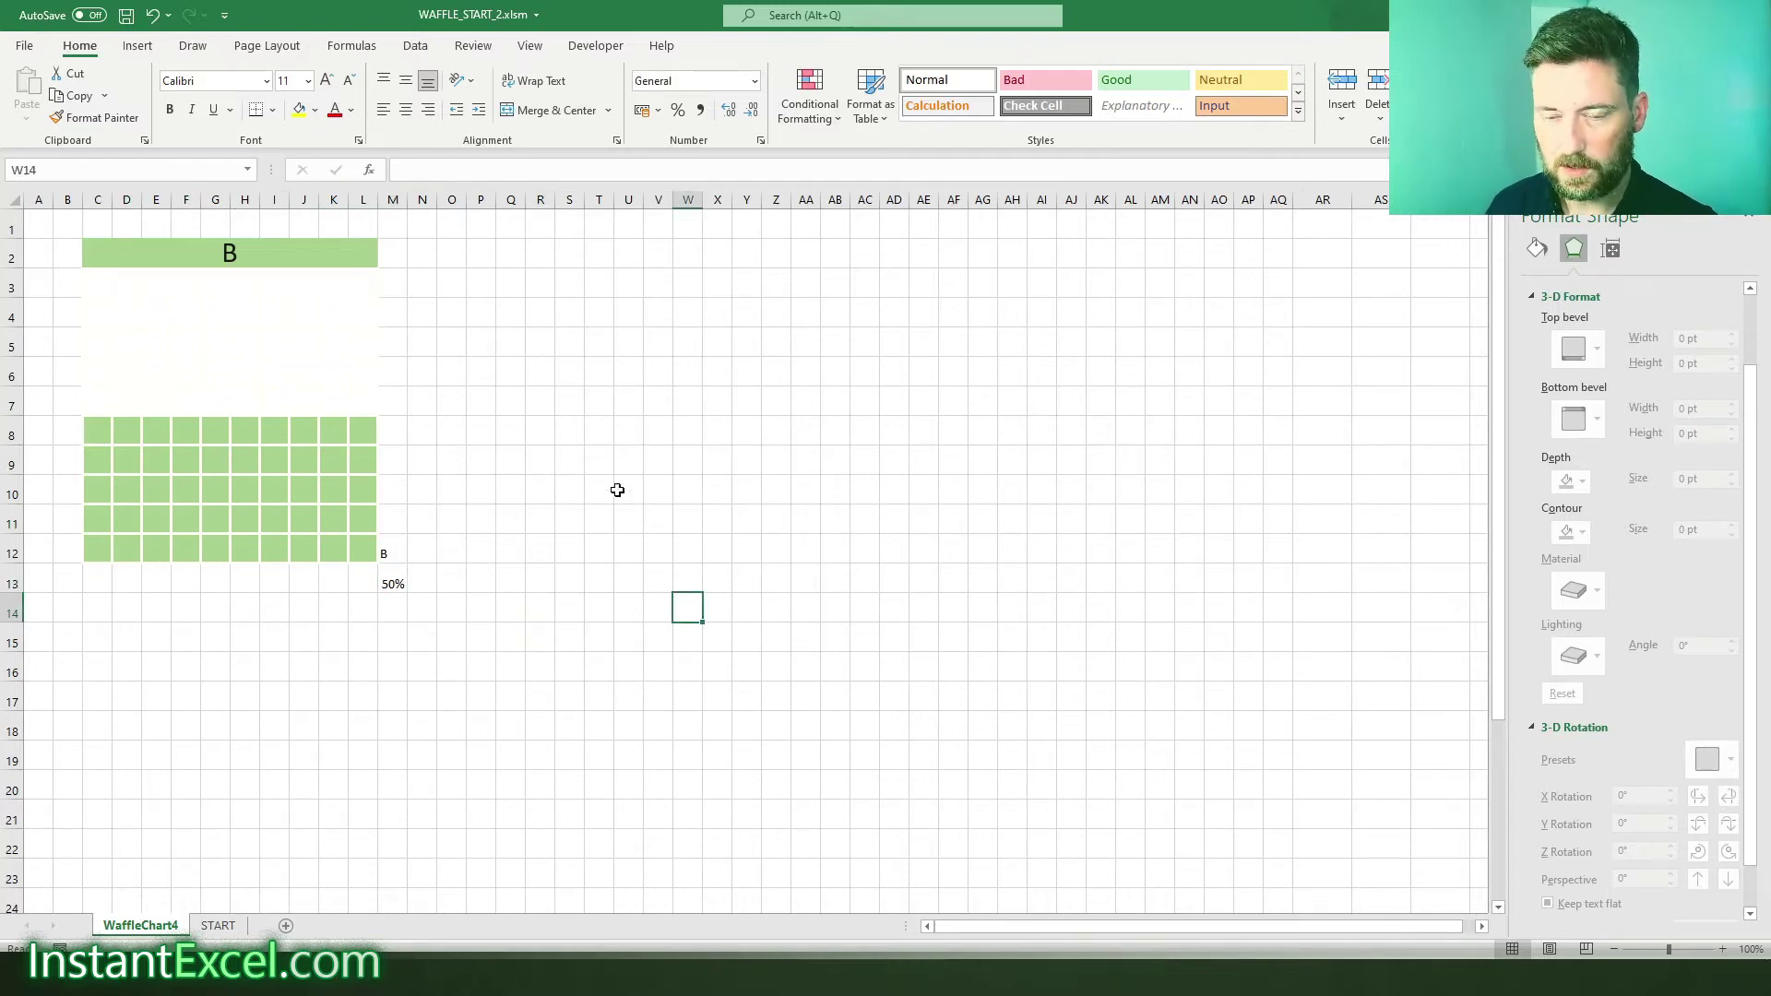
{"action": "left_click", "coordinate": [562, 433]}
- Edit the conditional formatting rule of waffle cells C3:L12 and set its font color to standard green
{"action": "left_click_drag", "start_coordinate": [89, 558], "coordinate": [361, 274]}
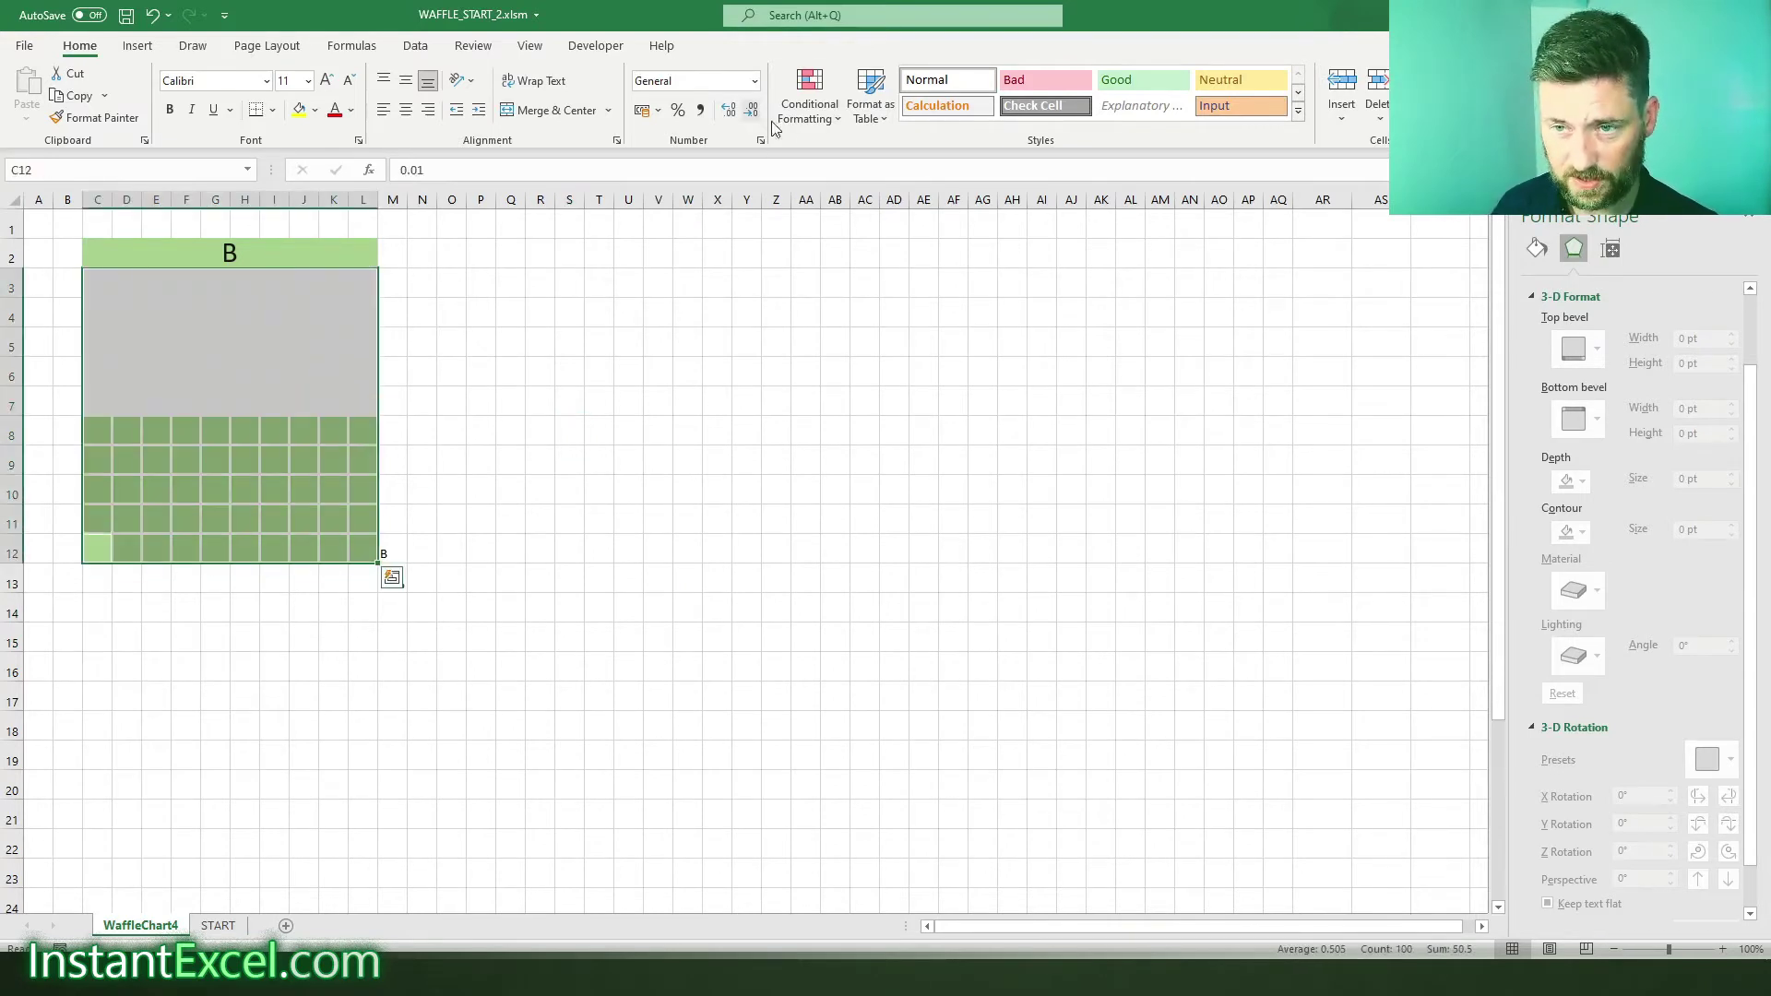
{"action": "left_click", "coordinate": [808, 104]}
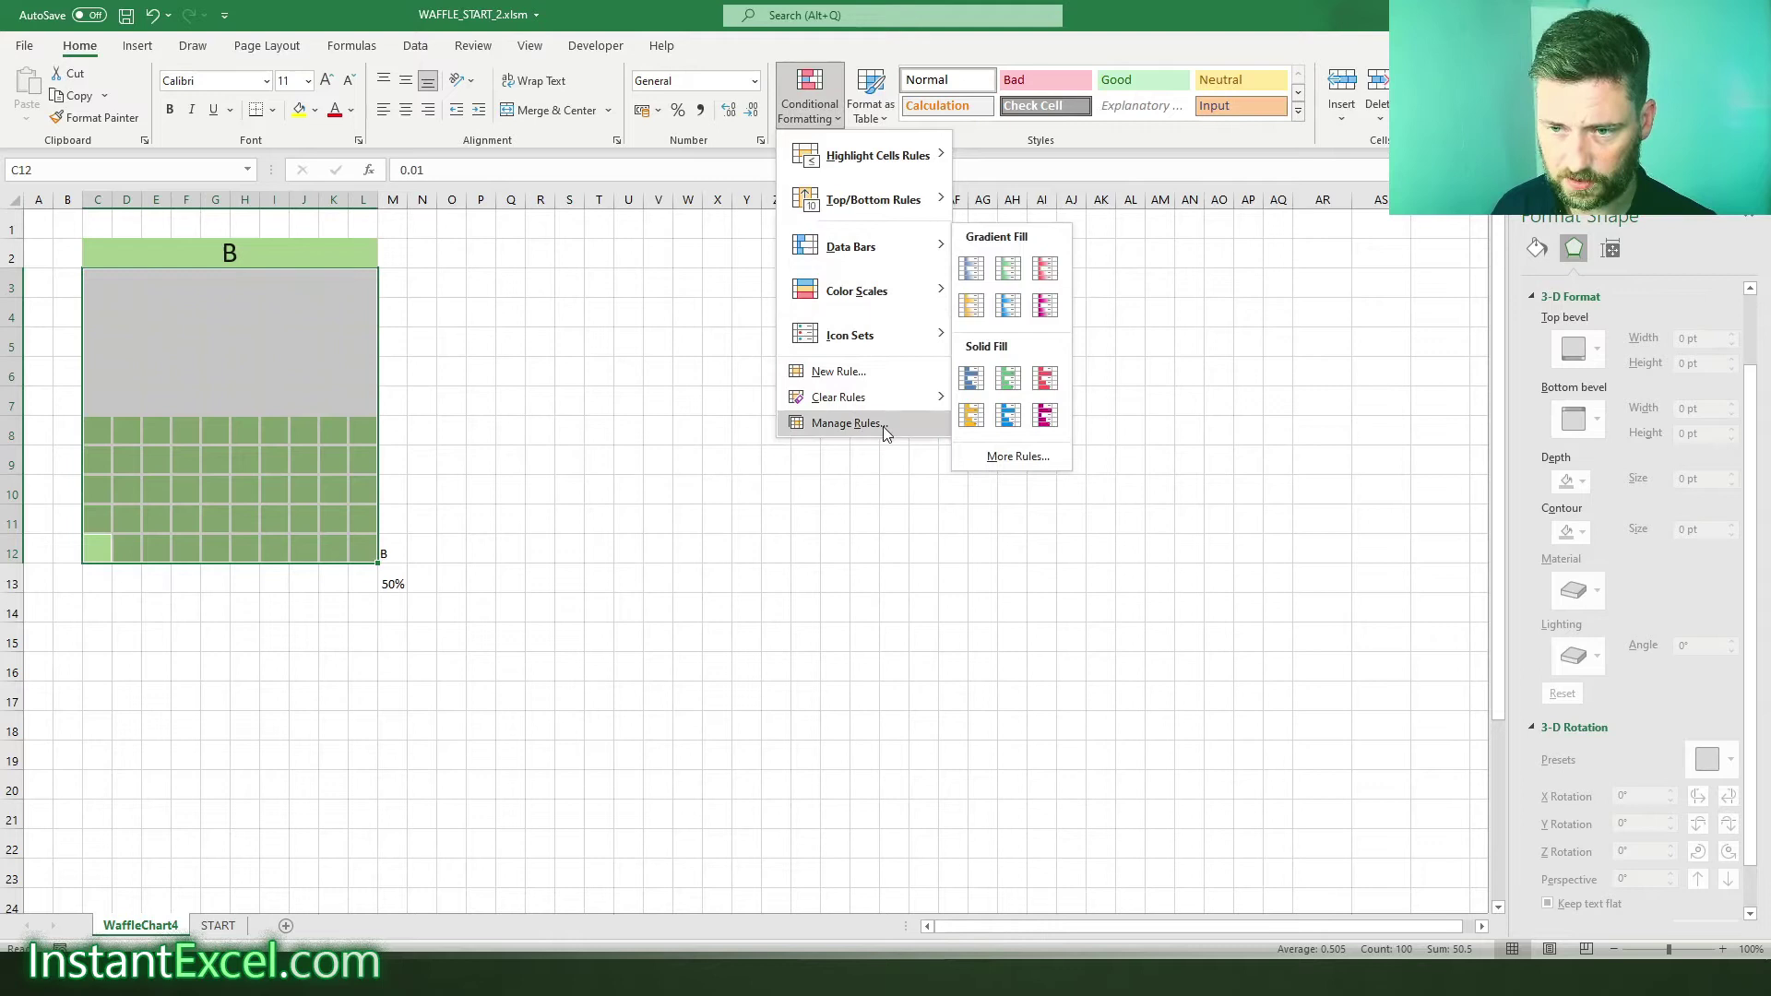
{"action": "mouse_move", "coordinate": [882, 181]}
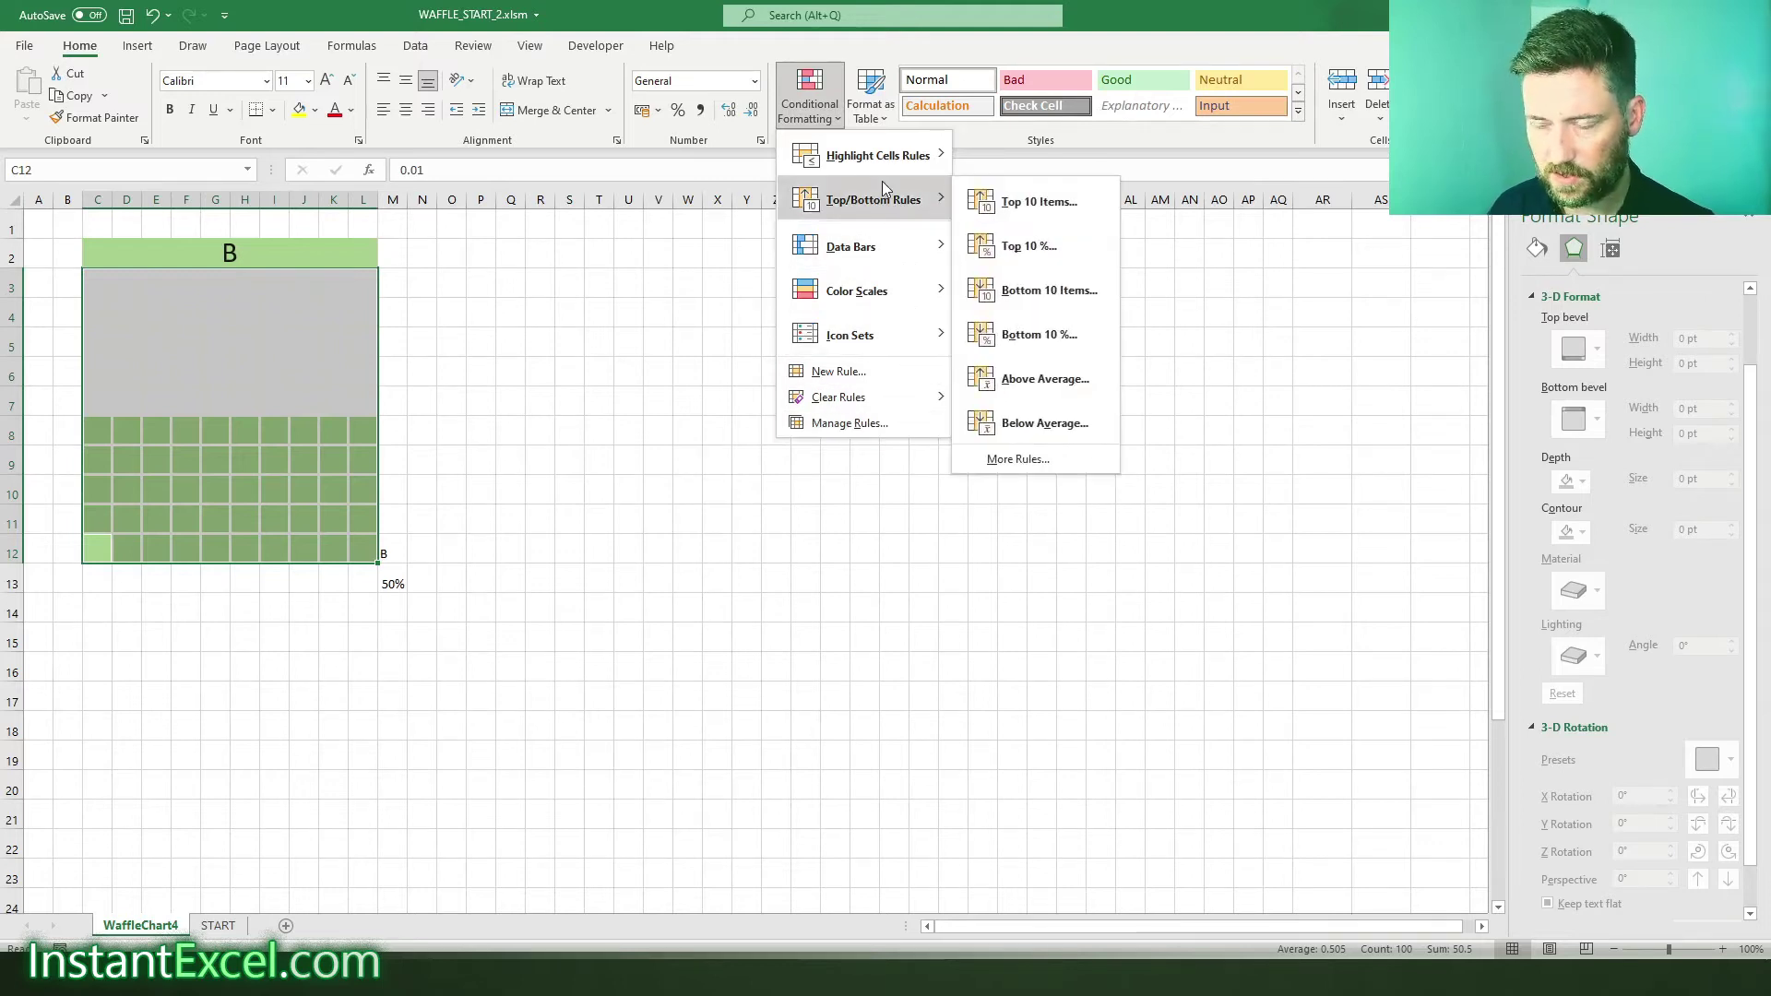
{"action": "mouse_move", "coordinate": [882, 291]}
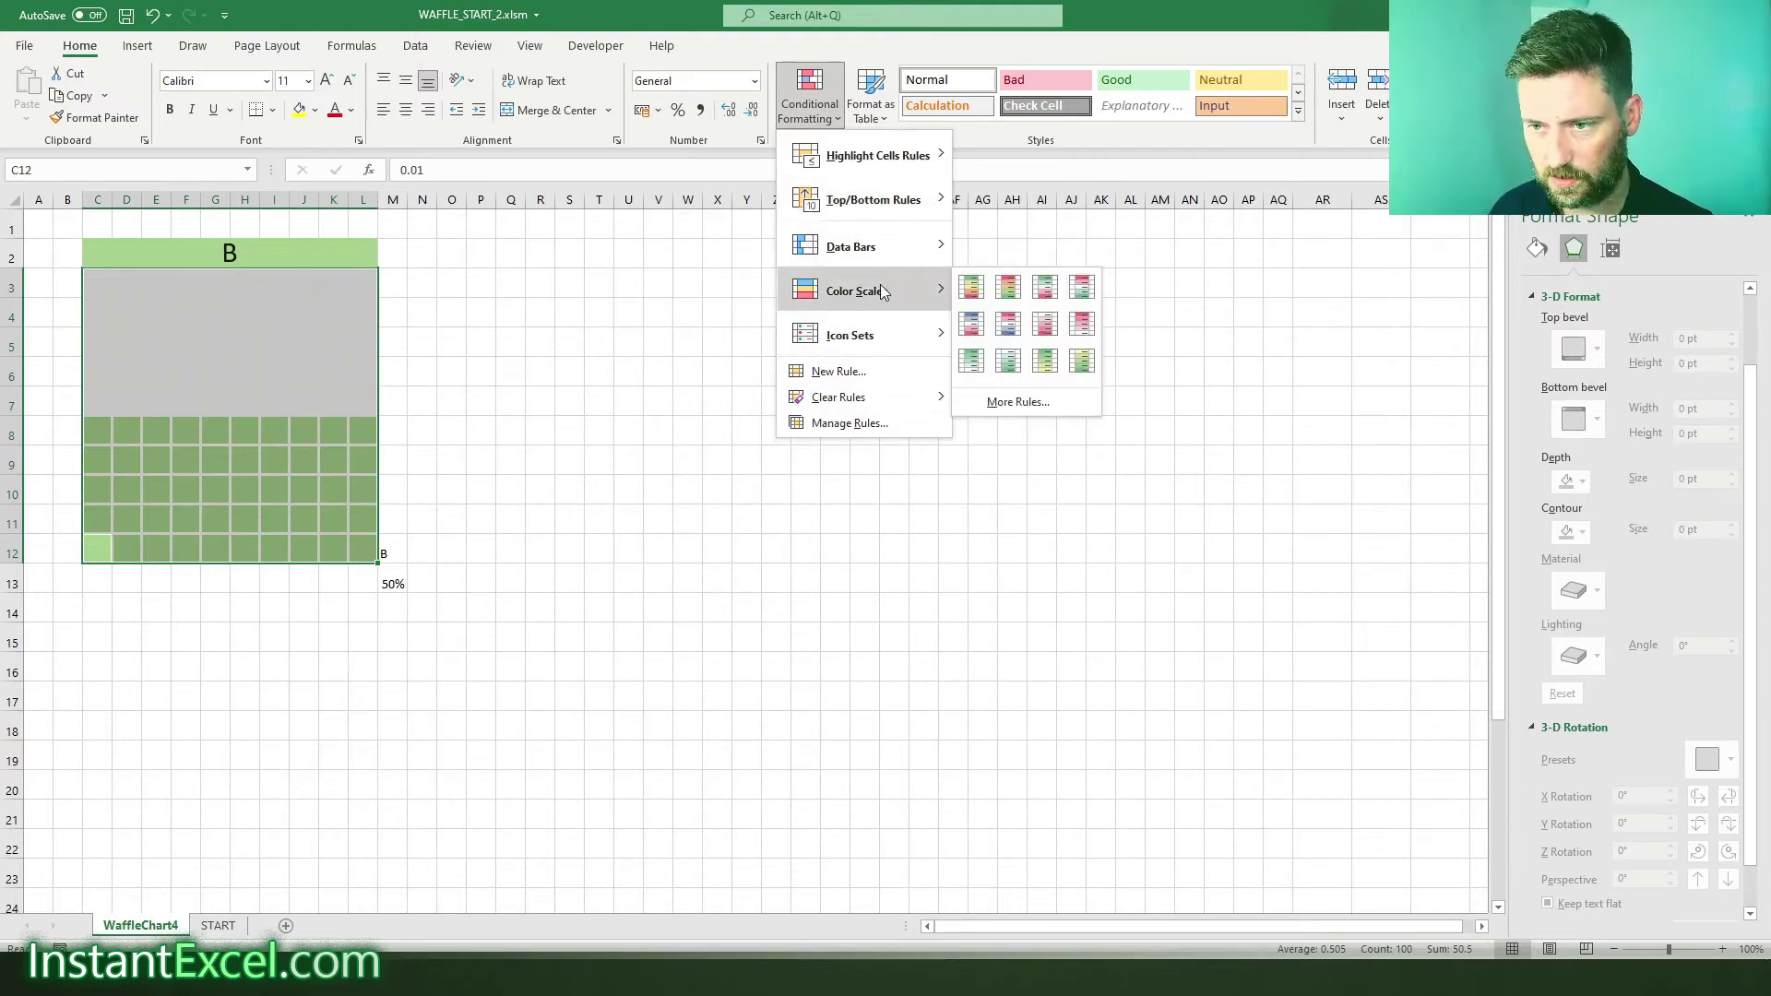
{"action": "left_click", "coordinate": [910, 421]}
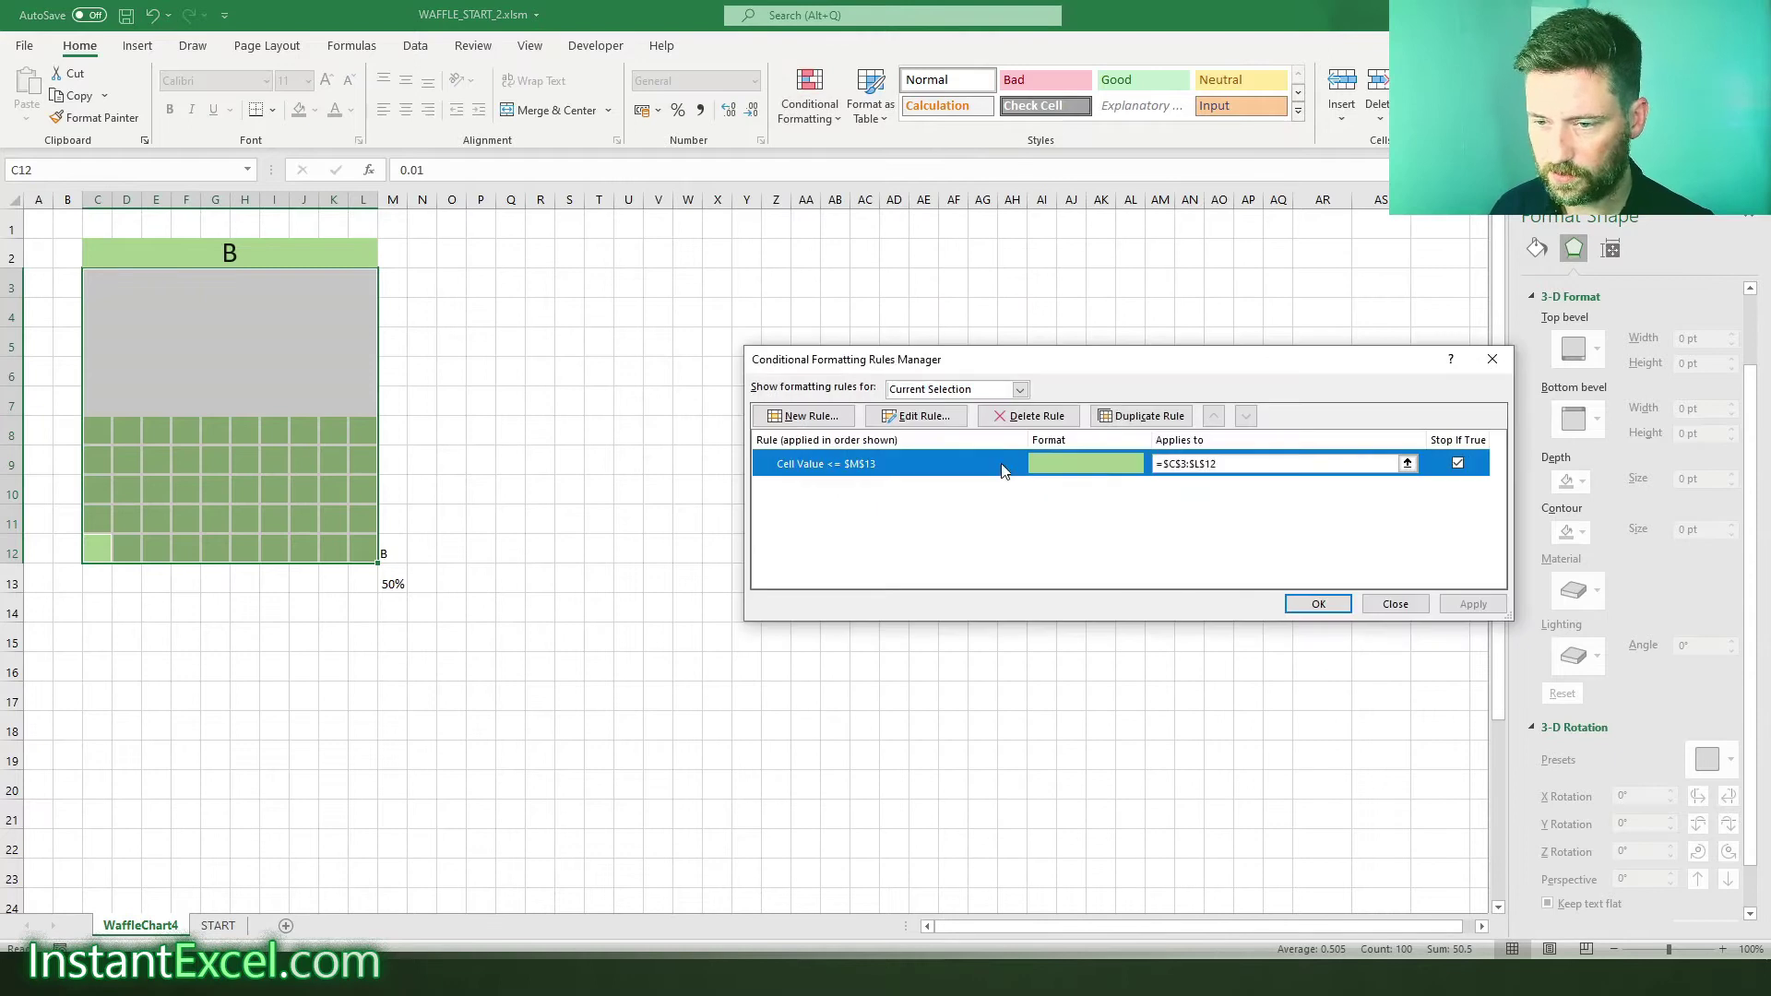
{"action": "left_click", "coordinate": [951, 417]}
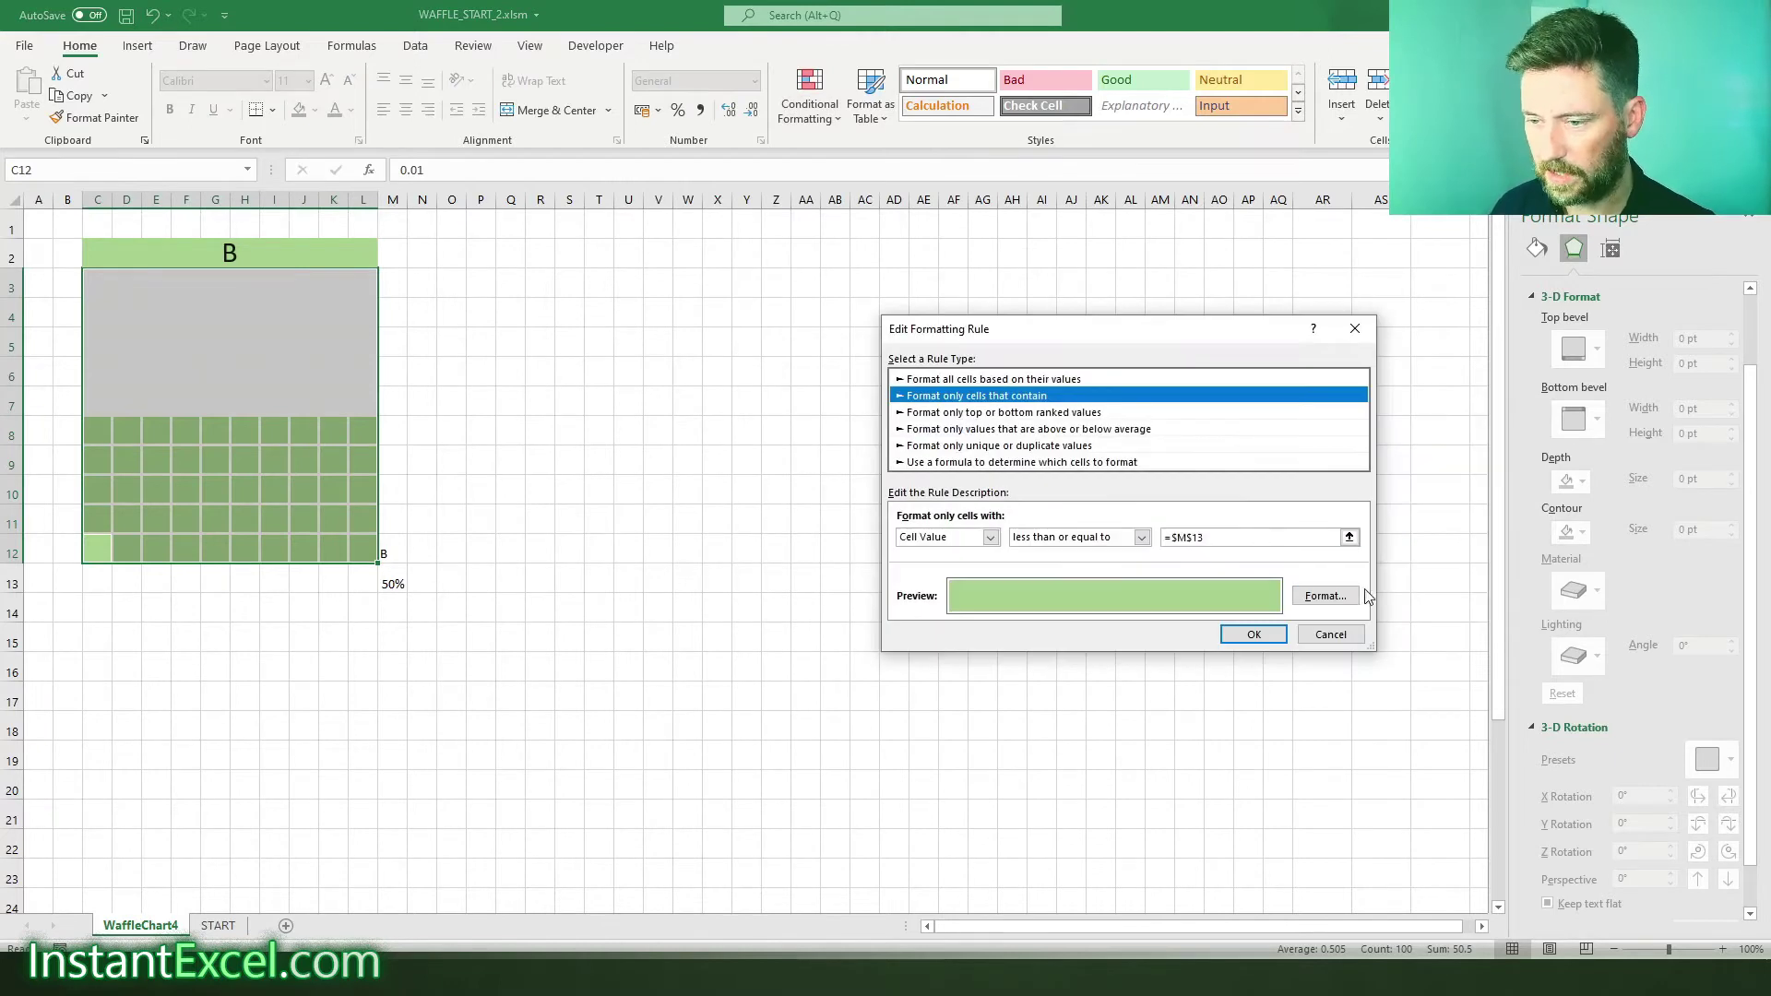
{"action": "left_click", "coordinate": [1351, 596]}
{"action": "left_click", "coordinate": [1230, 417]}
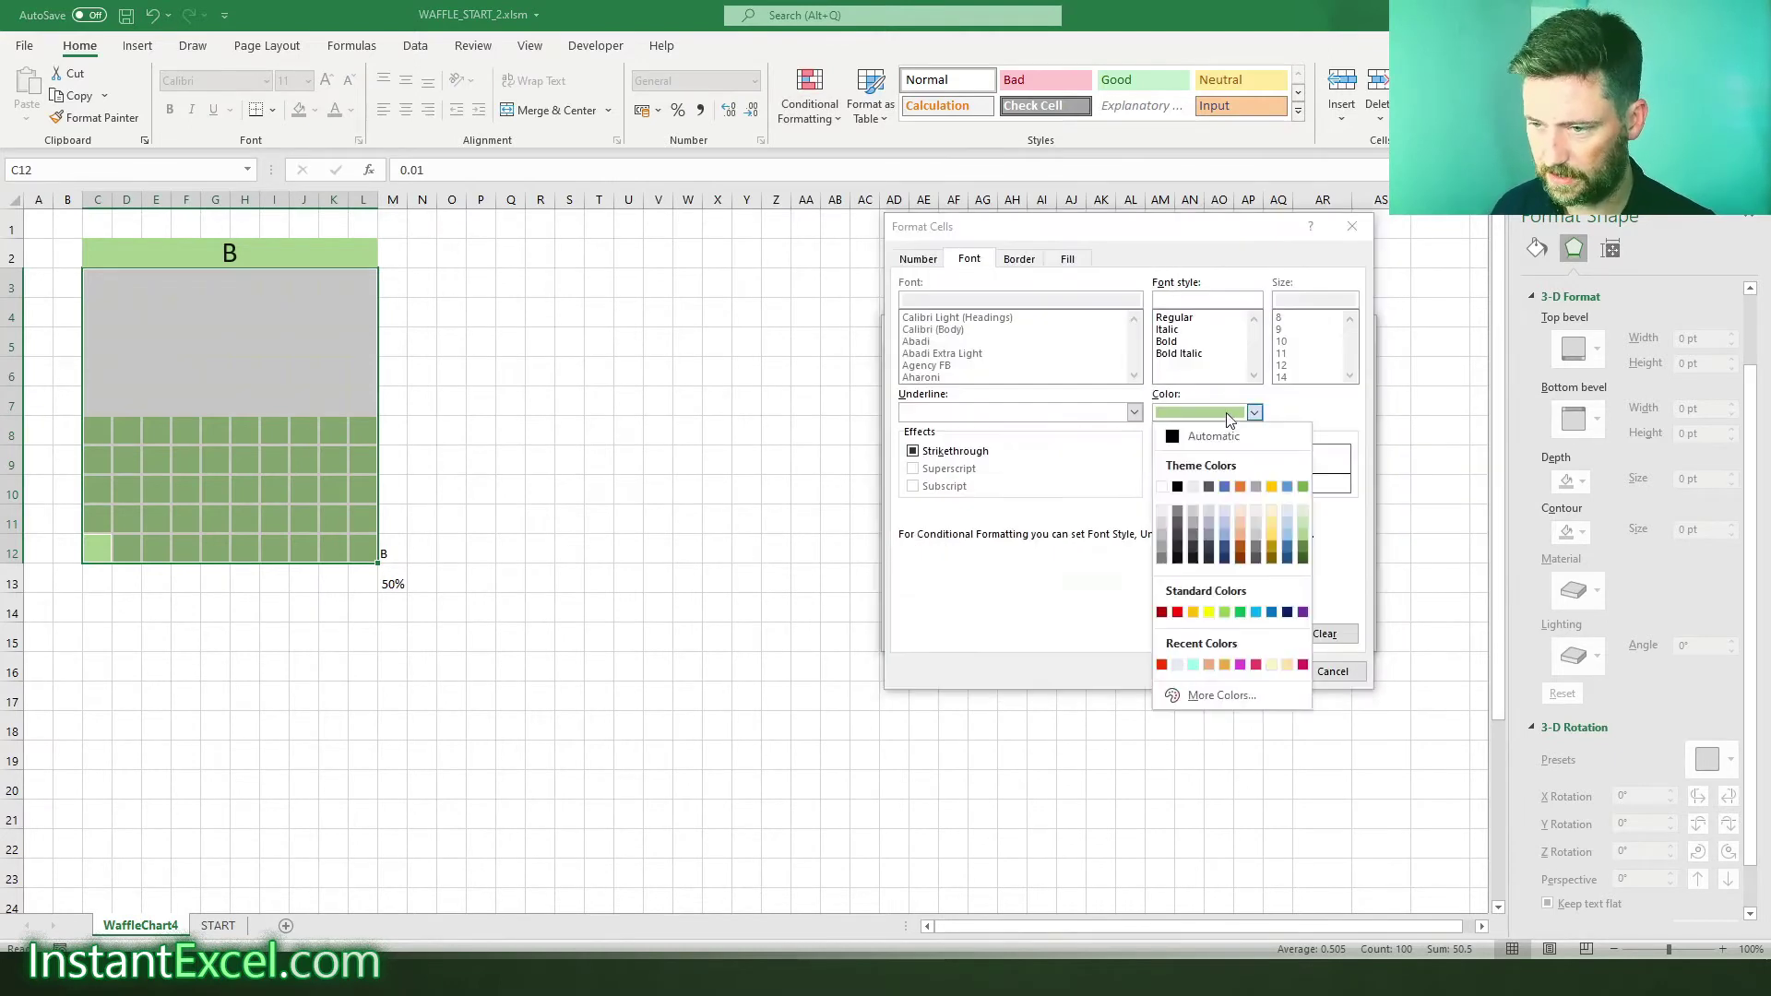
{"action": "left_click", "coordinate": [1237, 612]}
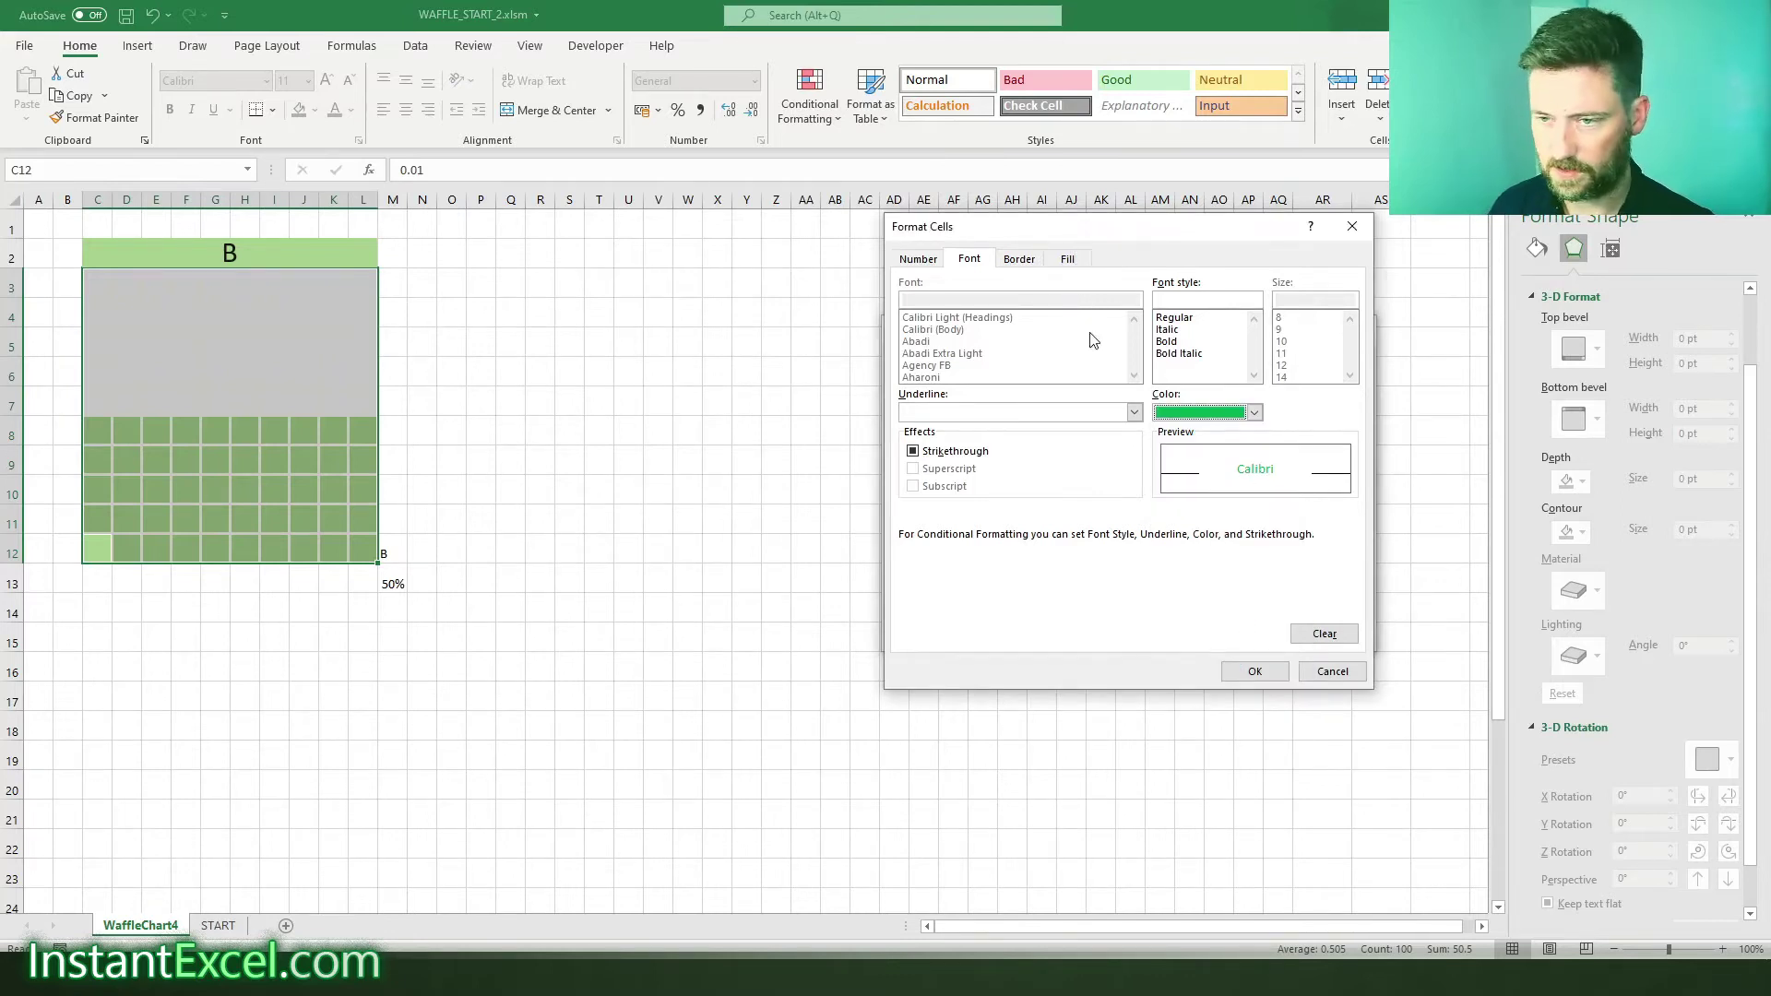
- Set the rule's fill to standard green and apply it to the waffle cells
{"action": "left_click", "coordinate": [1063, 262]}
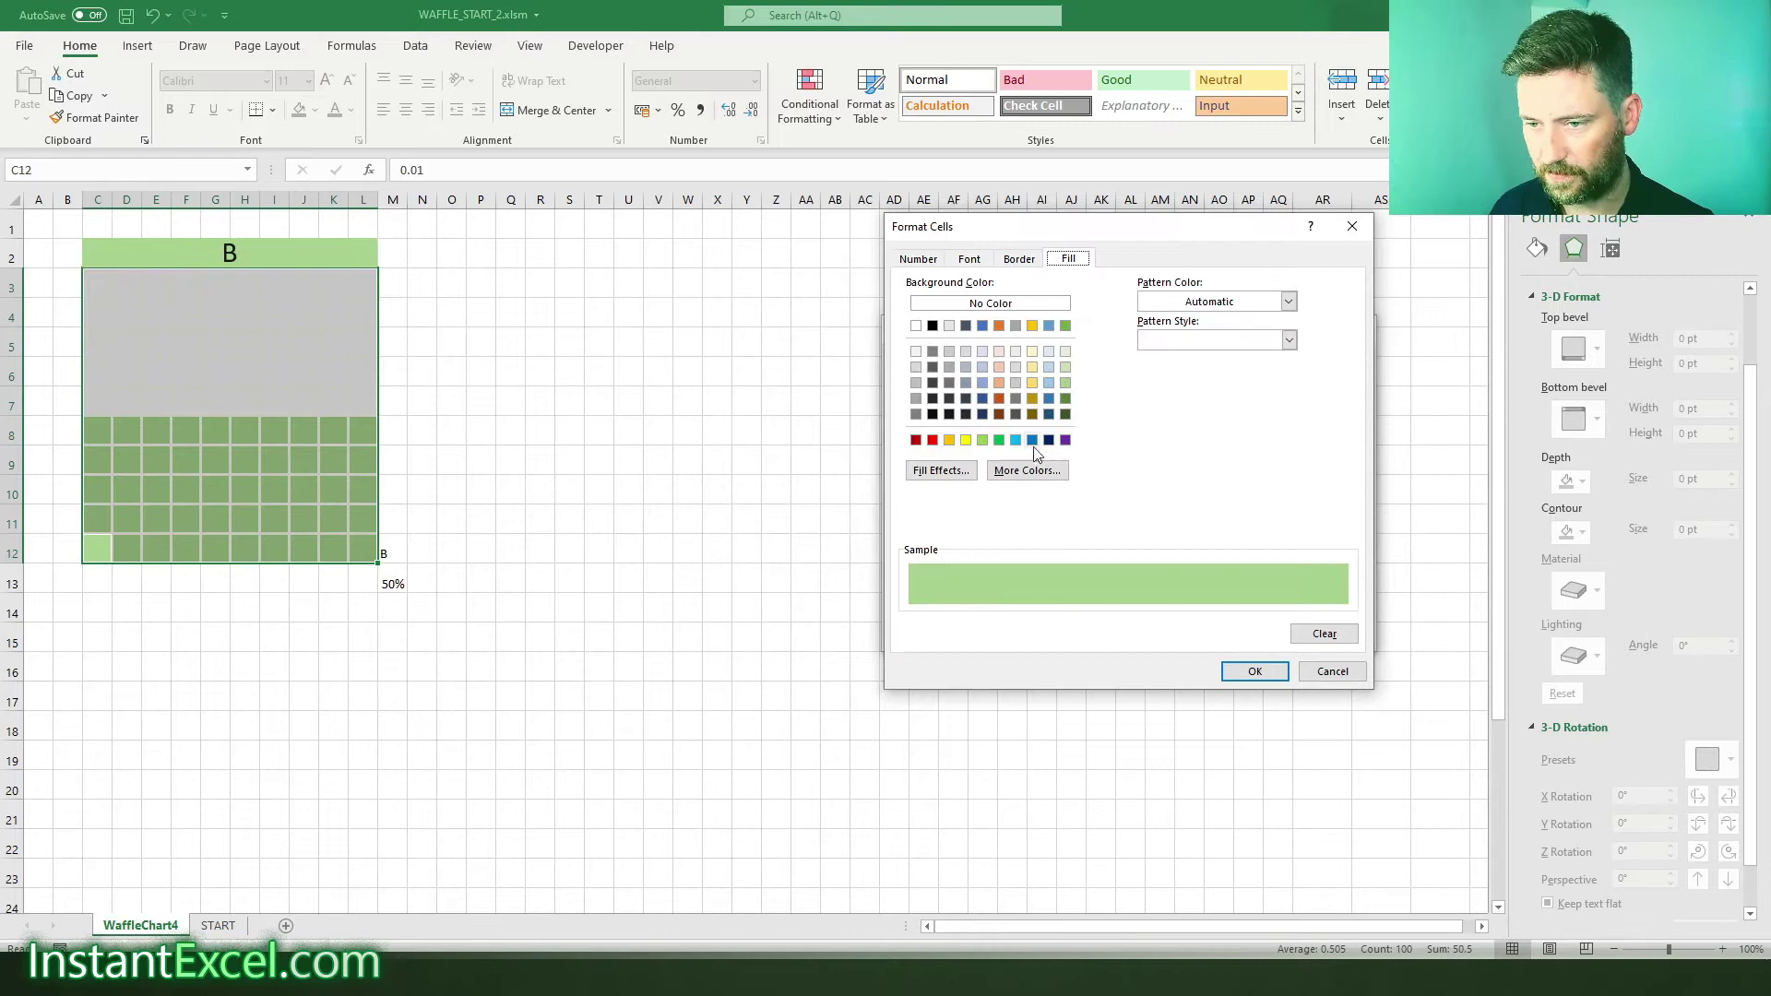
{"action": "left_click", "coordinate": [999, 440]}
{"action": "left_click", "coordinate": [1255, 672]}
{"action": "left_click", "coordinate": [1253, 633]}
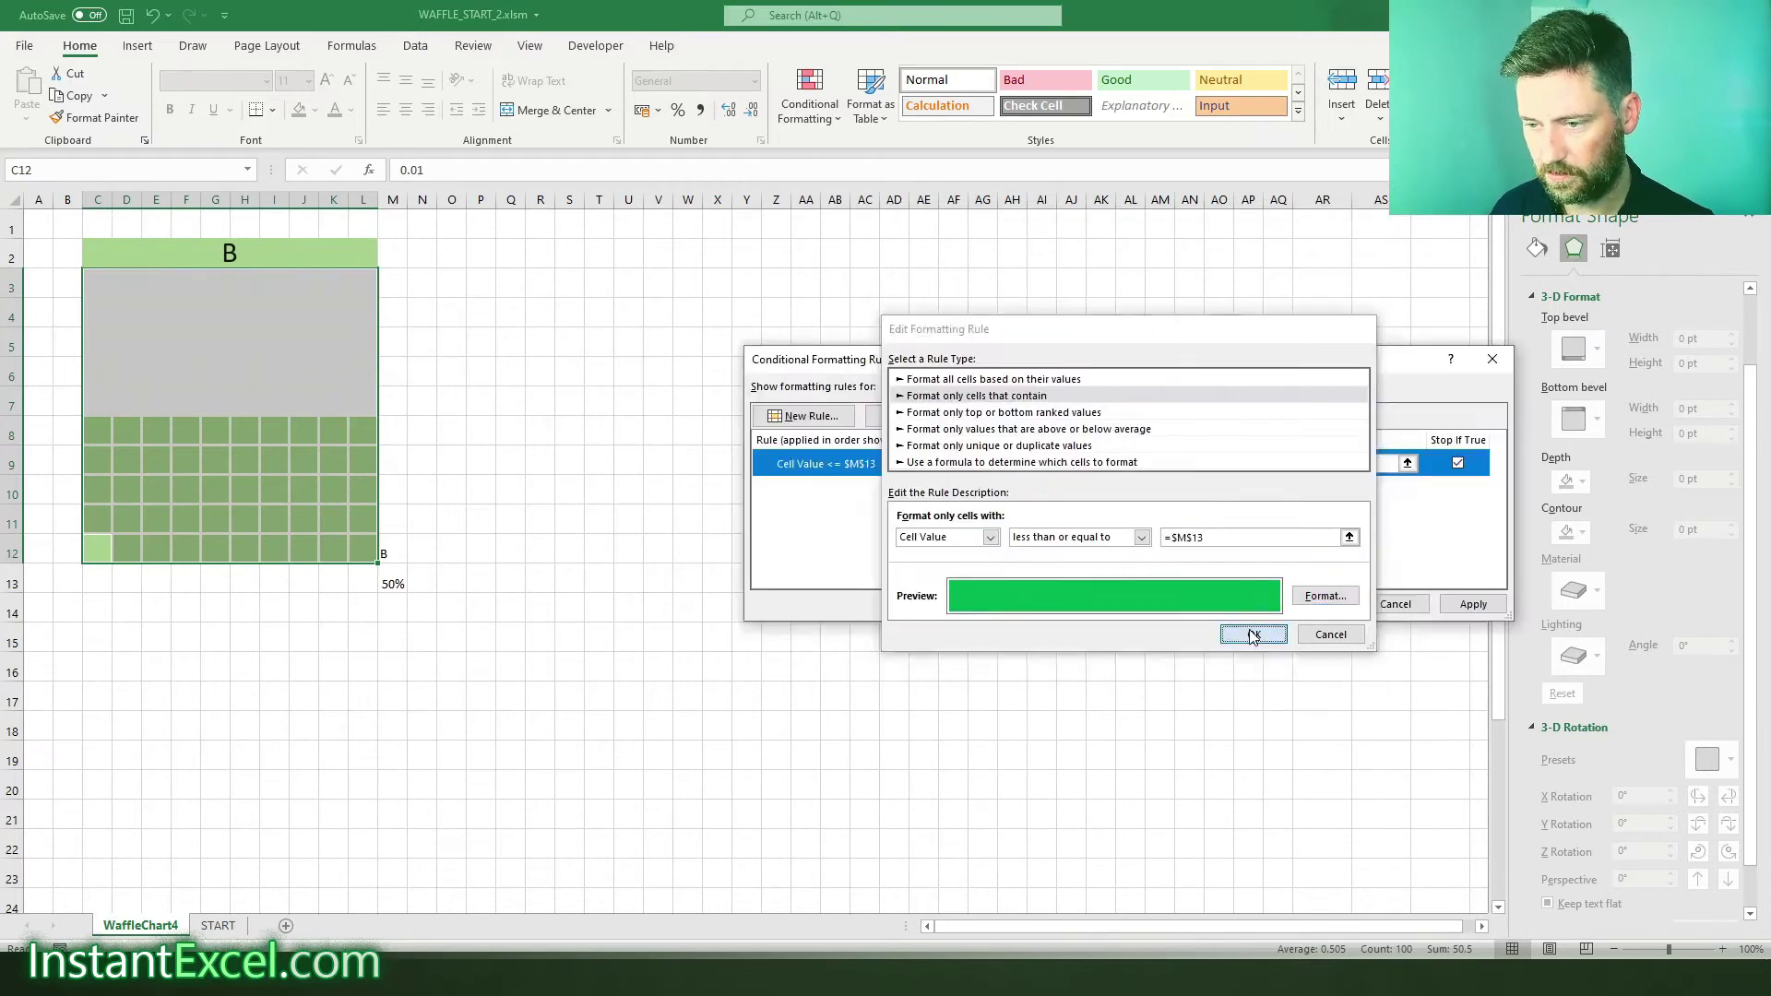
{"action": "left_click", "coordinate": [1447, 610]}
{"action": "left_click", "coordinate": [1319, 604]}
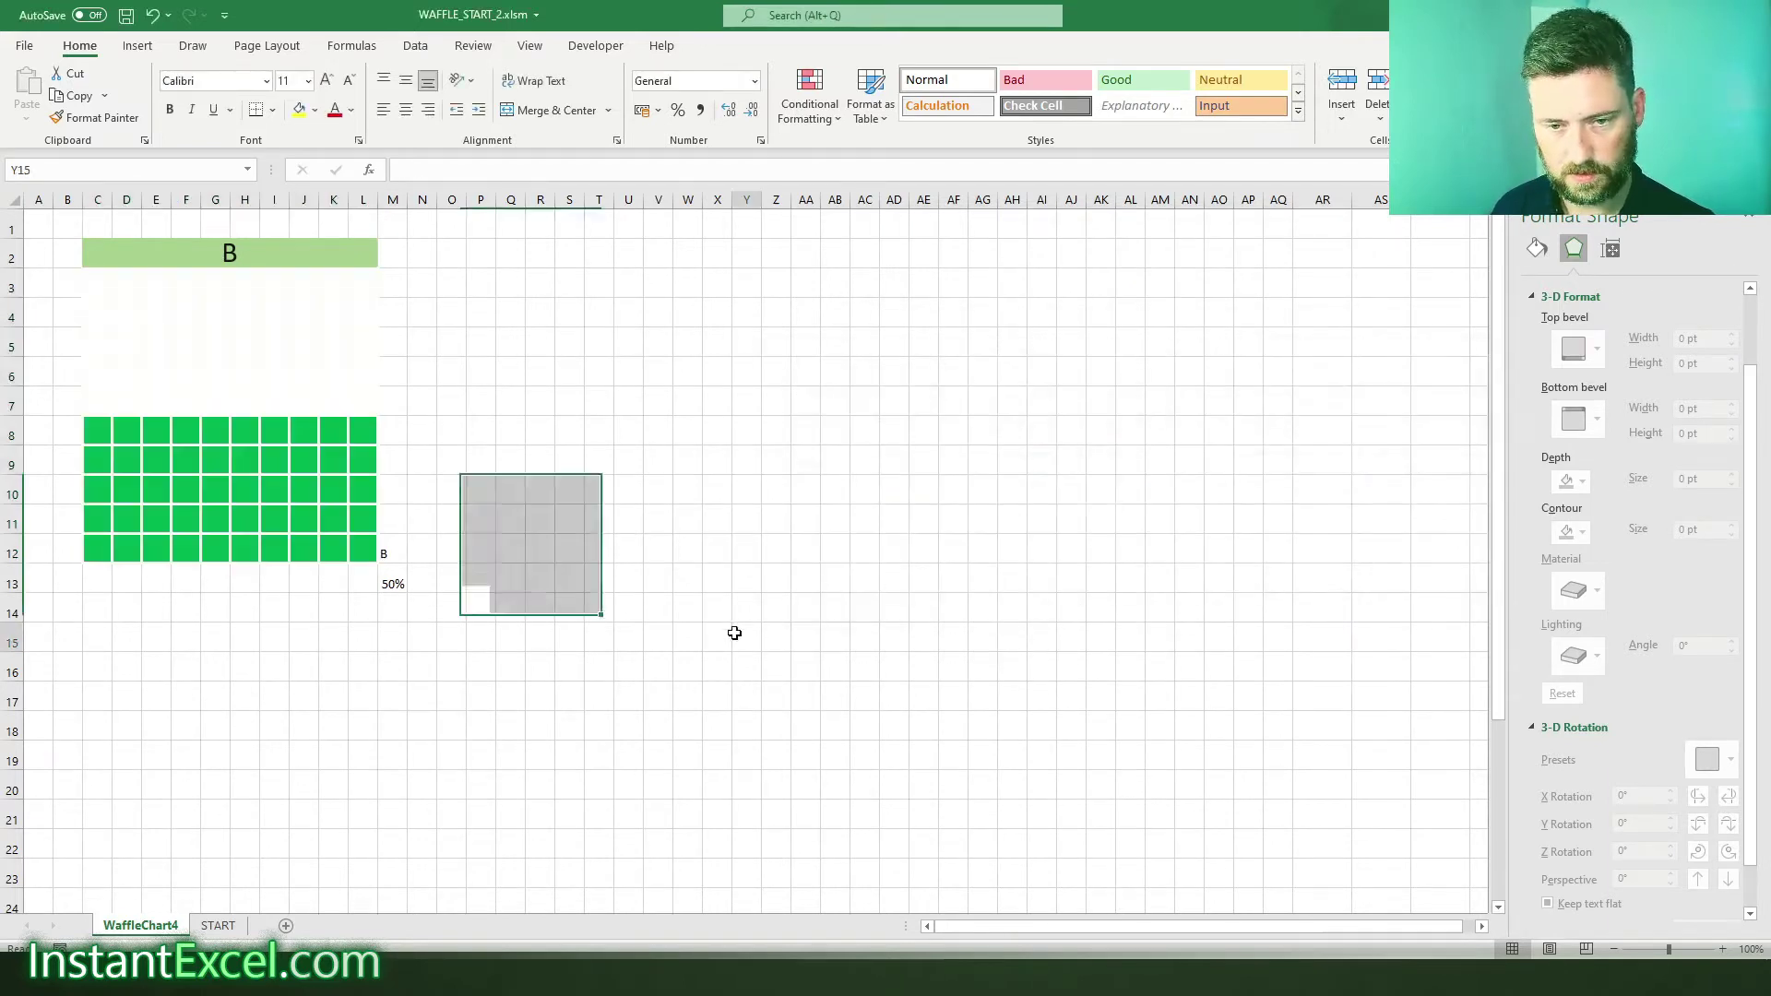
- Remove all borders from the waffle cells C3:L12
{"action": "left_click", "coordinate": [734, 661]}
{"action": "left_click_drag", "start_coordinate": [97, 555], "coordinate": [363, 278]}
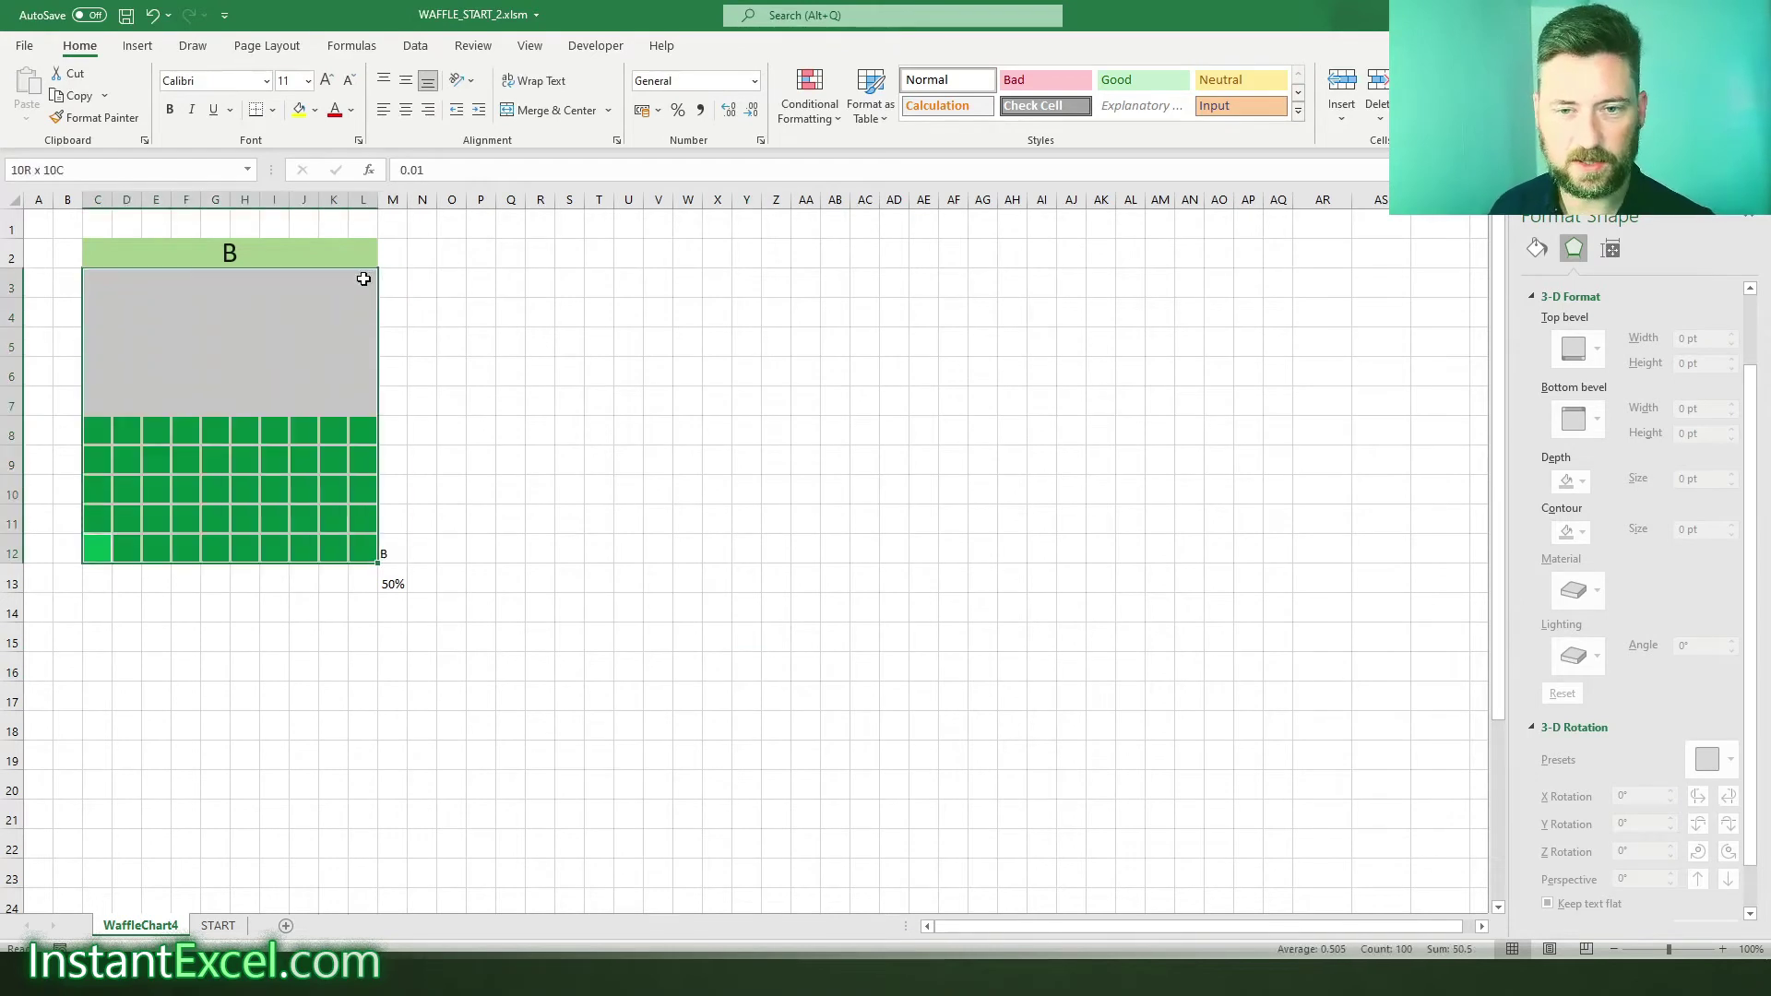
{"action": "left_click", "coordinate": [273, 110]}
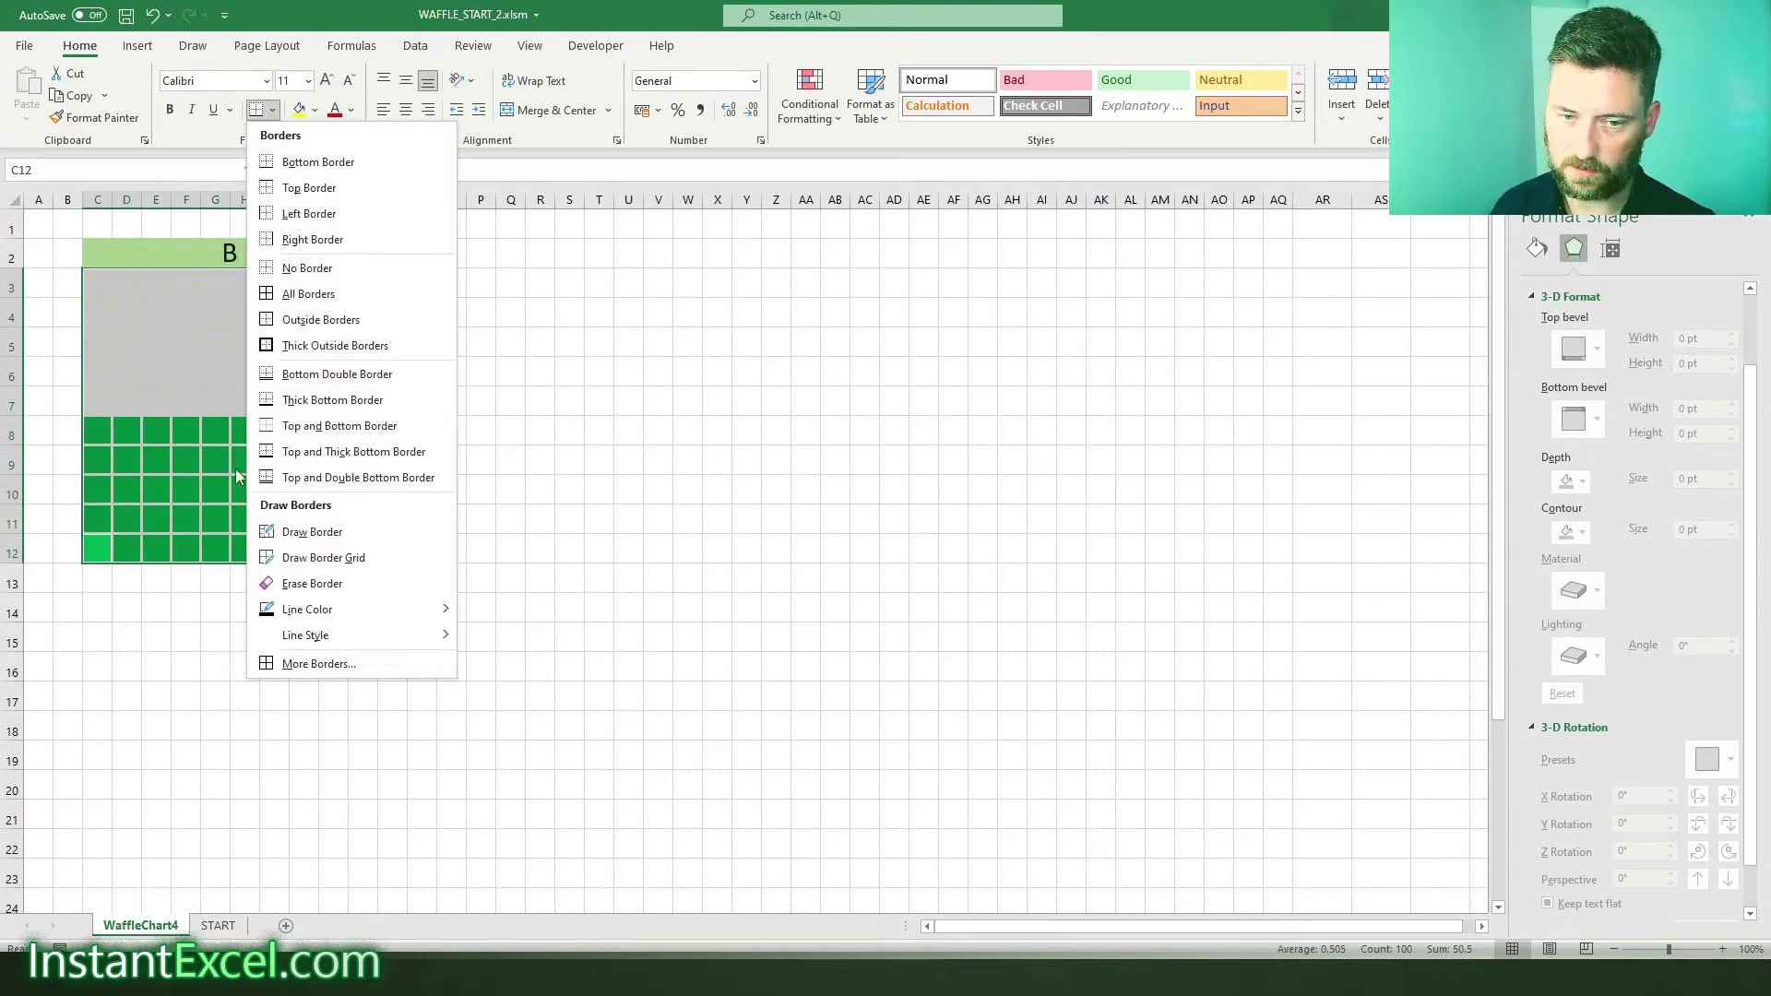
{"action": "left_click", "coordinate": [372, 268]}
{"action": "left_click", "coordinate": [595, 466]}
{"action": "left_click", "coordinate": [478, 719]}
{"action": "left_click", "coordinate": [237, 718]}
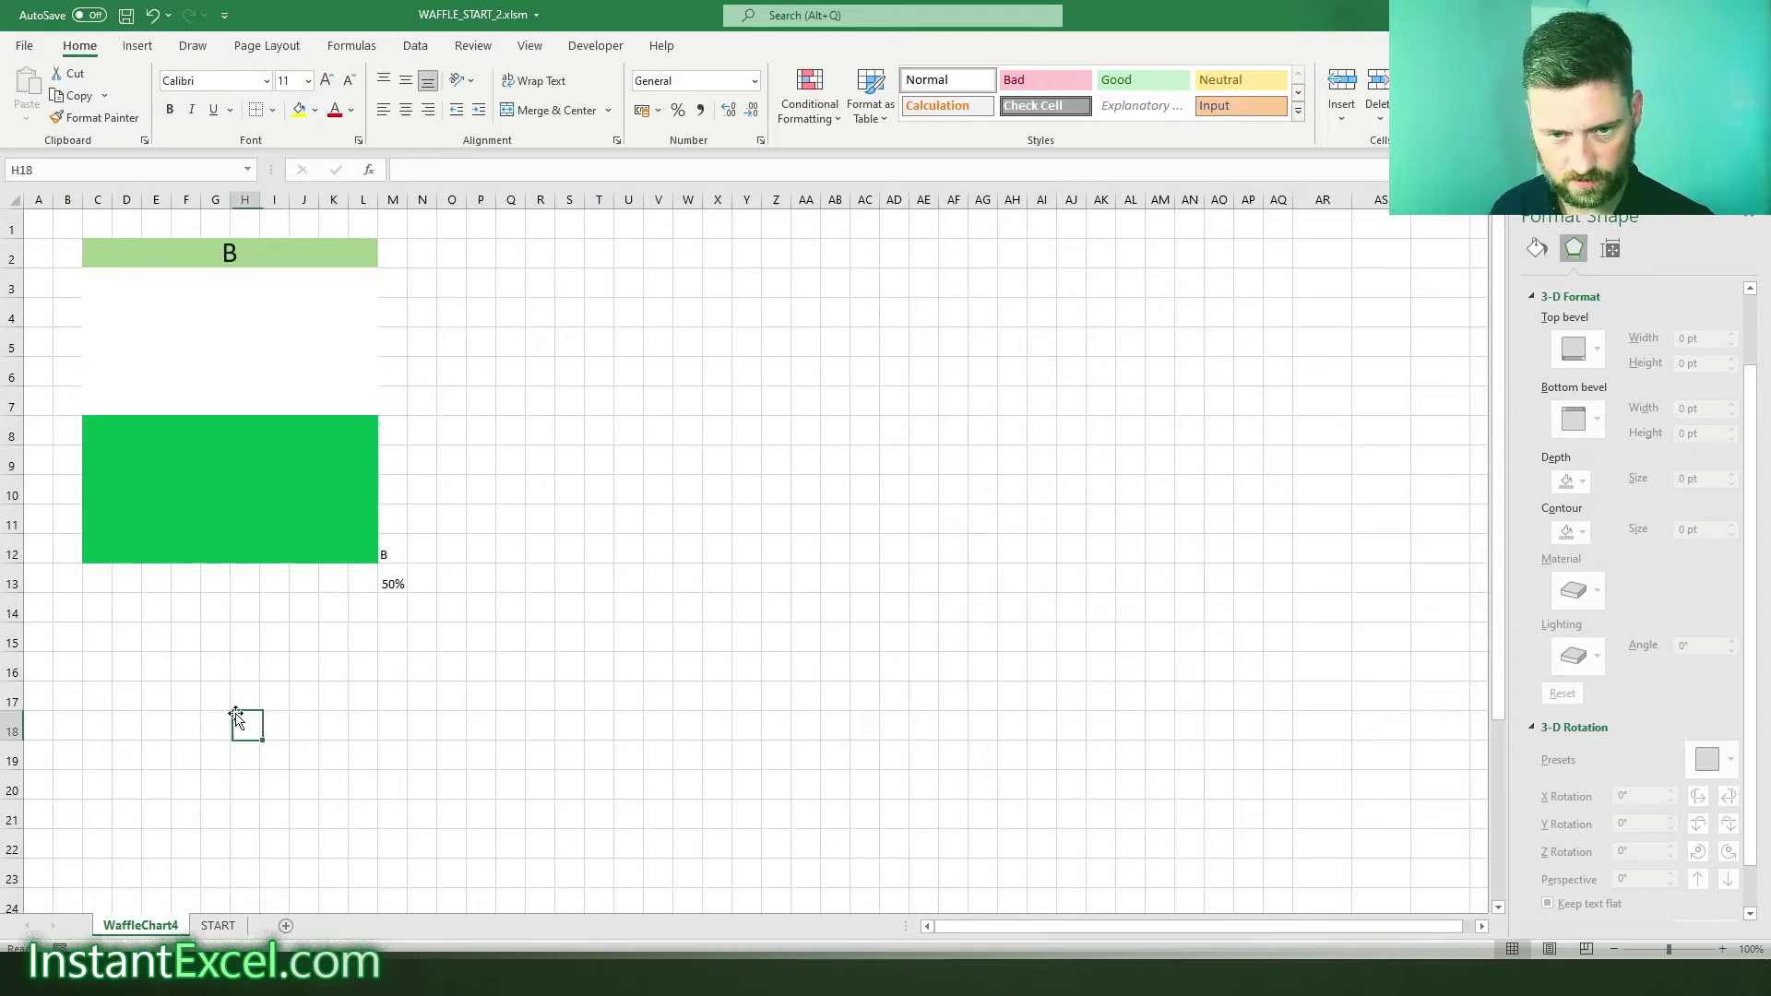
{"action": "left_click", "coordinate": [180, 521]}
{"action": "left_click", "coordinate": [154, 579]}
{"action": "left_click", "coordinate": [128, 727]}
{"action": "left_click", "coordinate": [631, 637]}
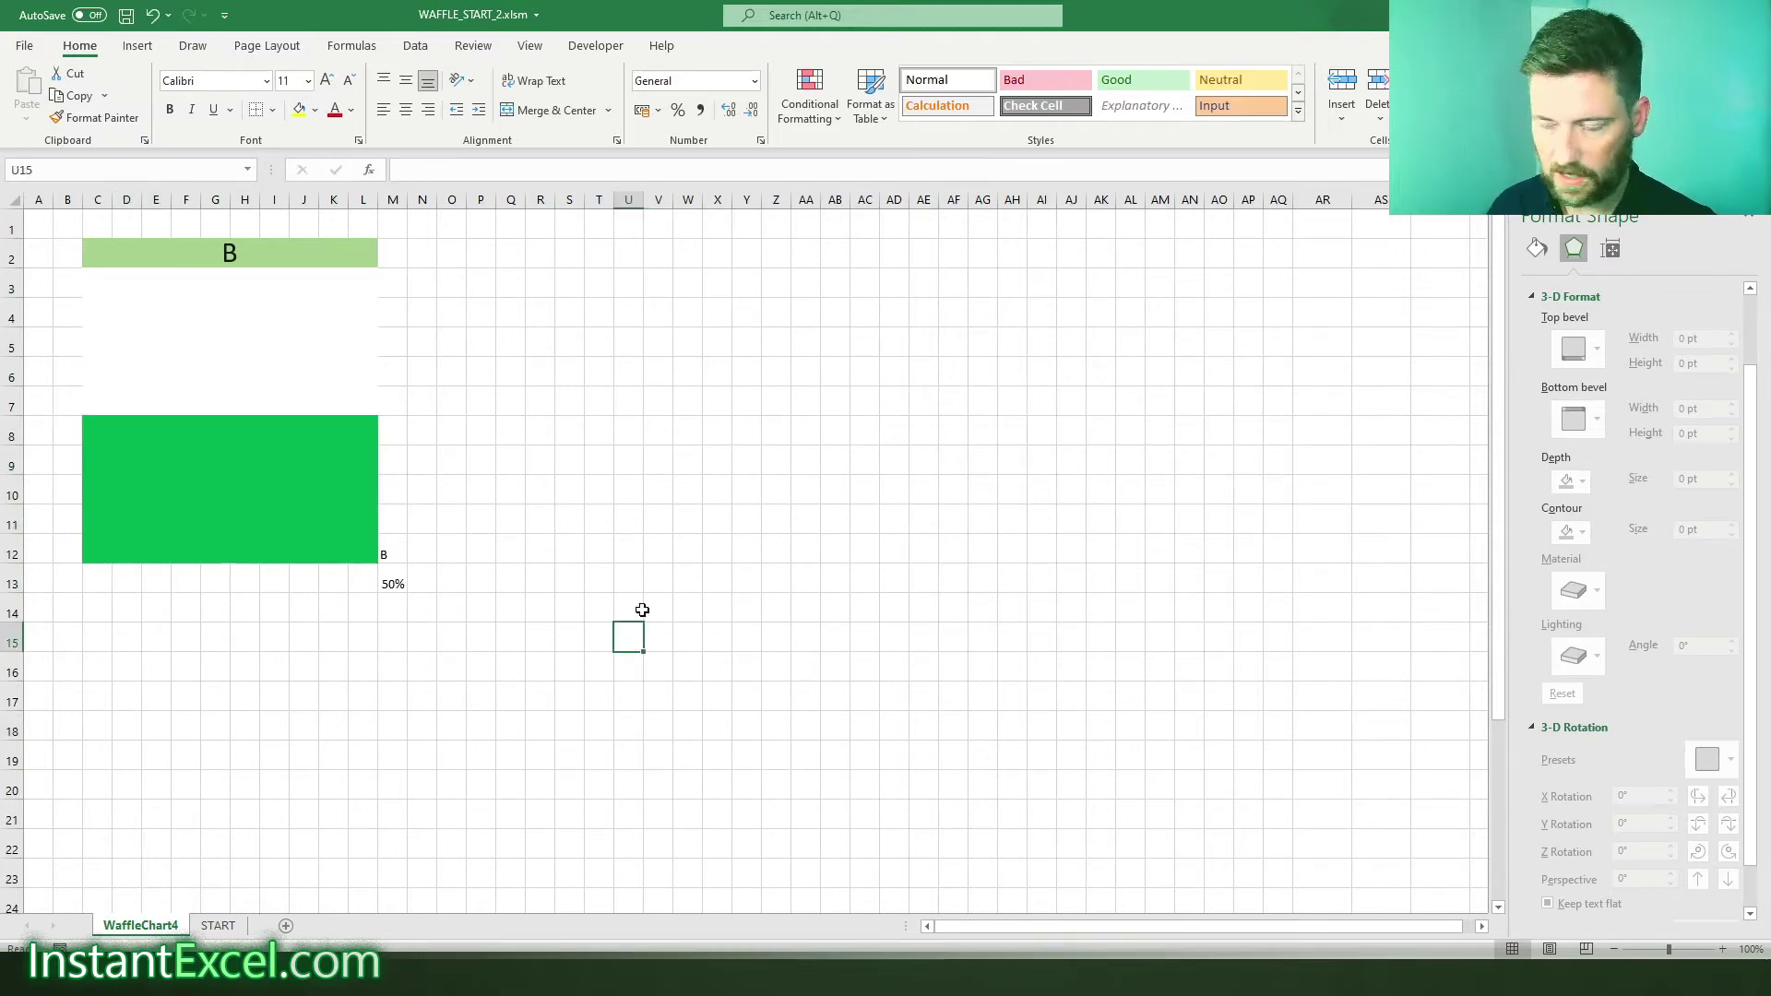
- Draw a rectangle beside the waffle grid and position it over about cells U4:AG16
{"action": "left_click", "coordinate": [744, 519]}
{"action": "left_click", "coordinate": [138, 46]}
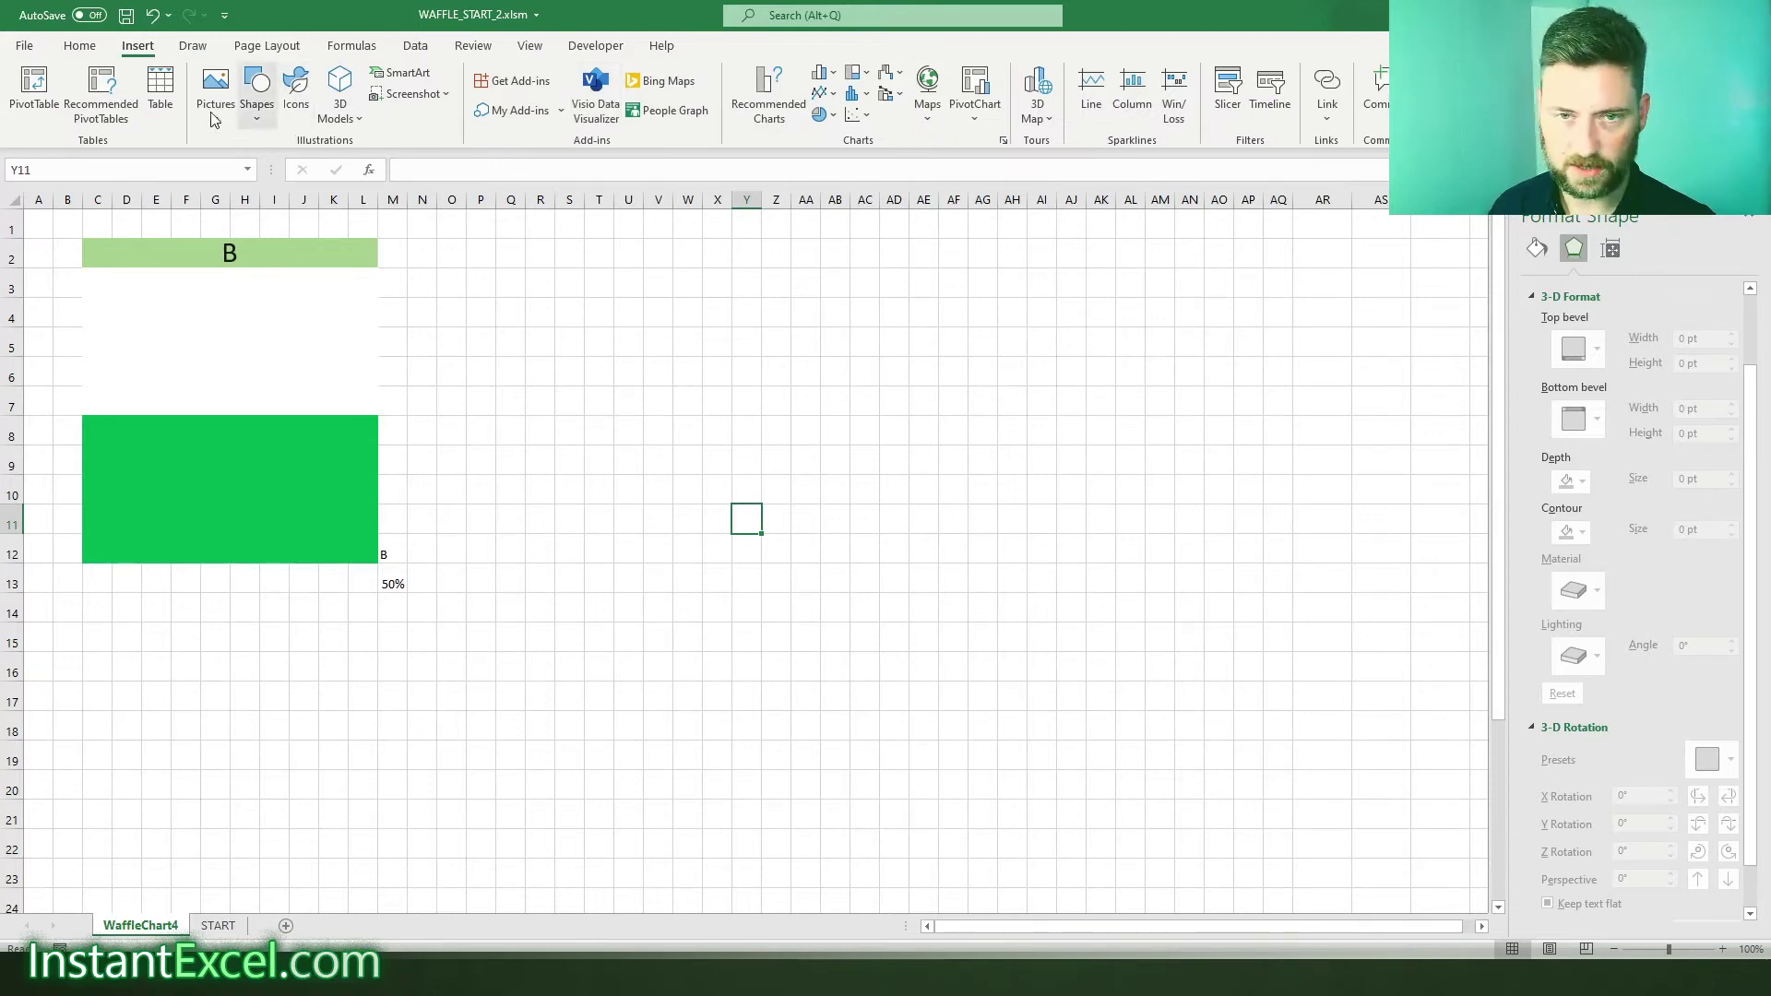
{"action": "left_click", "coordinate": [260, 118]}
{"action": "left_click", "coordinate": [304, 166]}
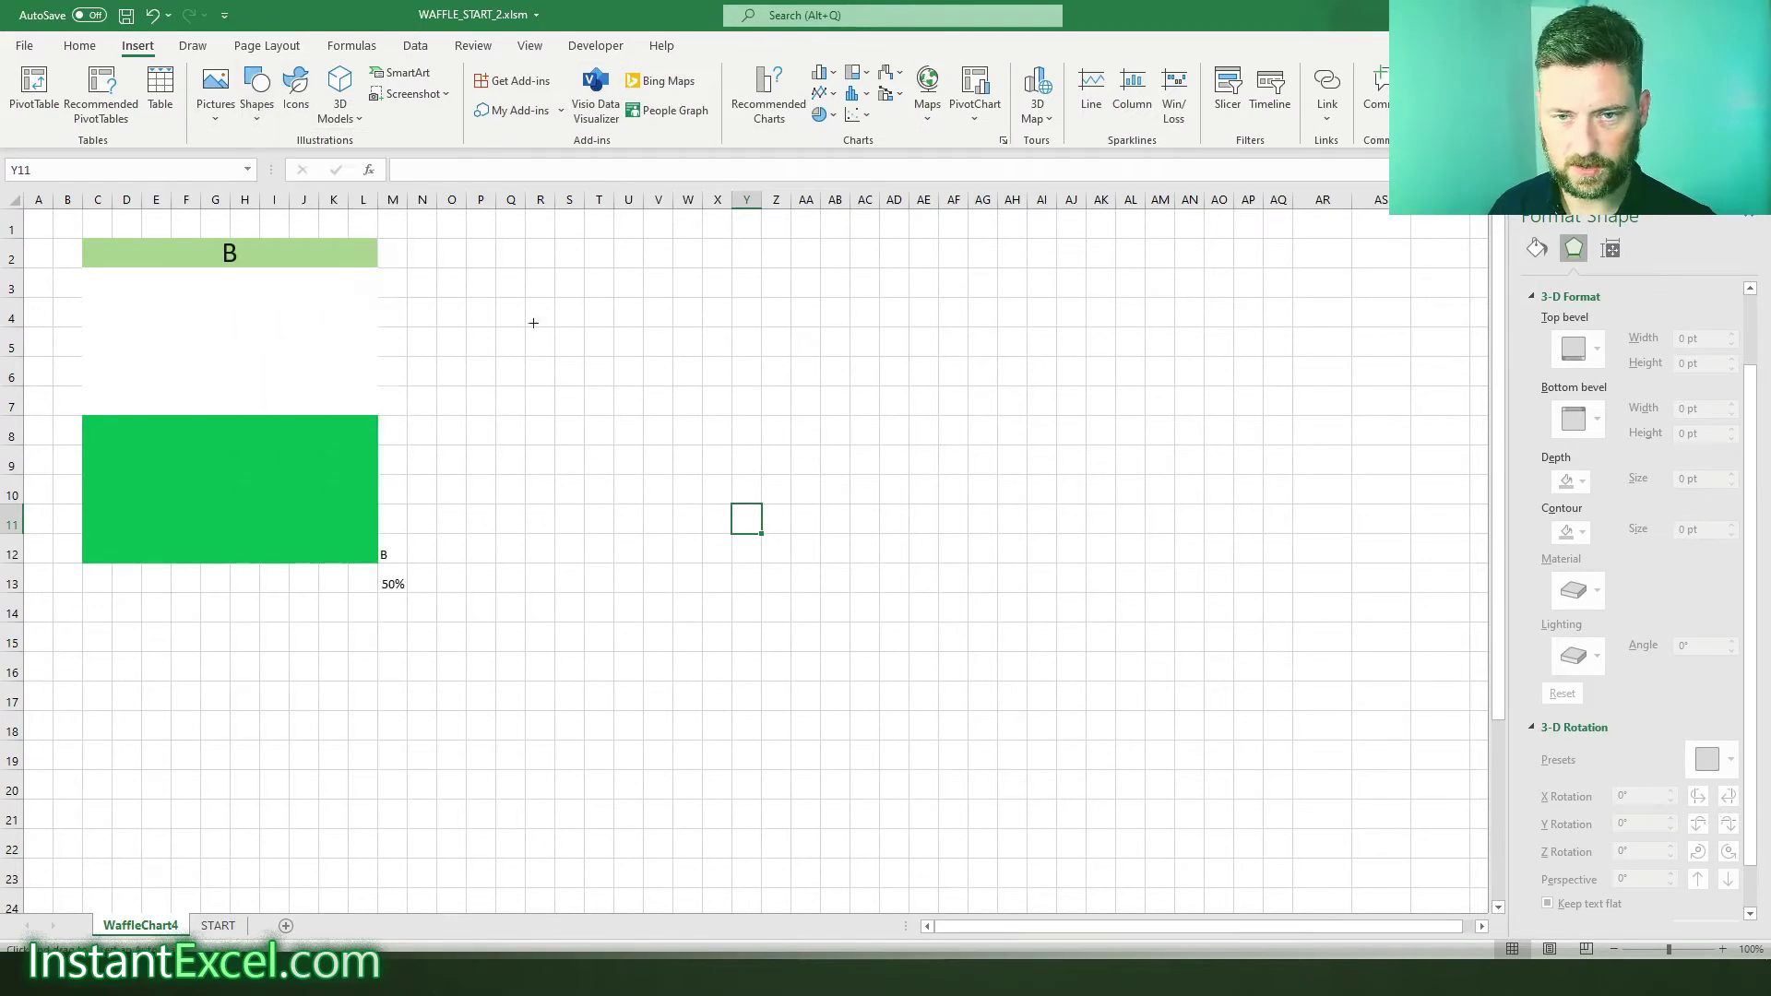
{"action": "left_click_drag", "start_coordinate": [545, 300], "coordinate": [944, 671]}
{"action": "left_click_drag", "start_coordinate": [716, 427], "coordinate": [782, 427]}
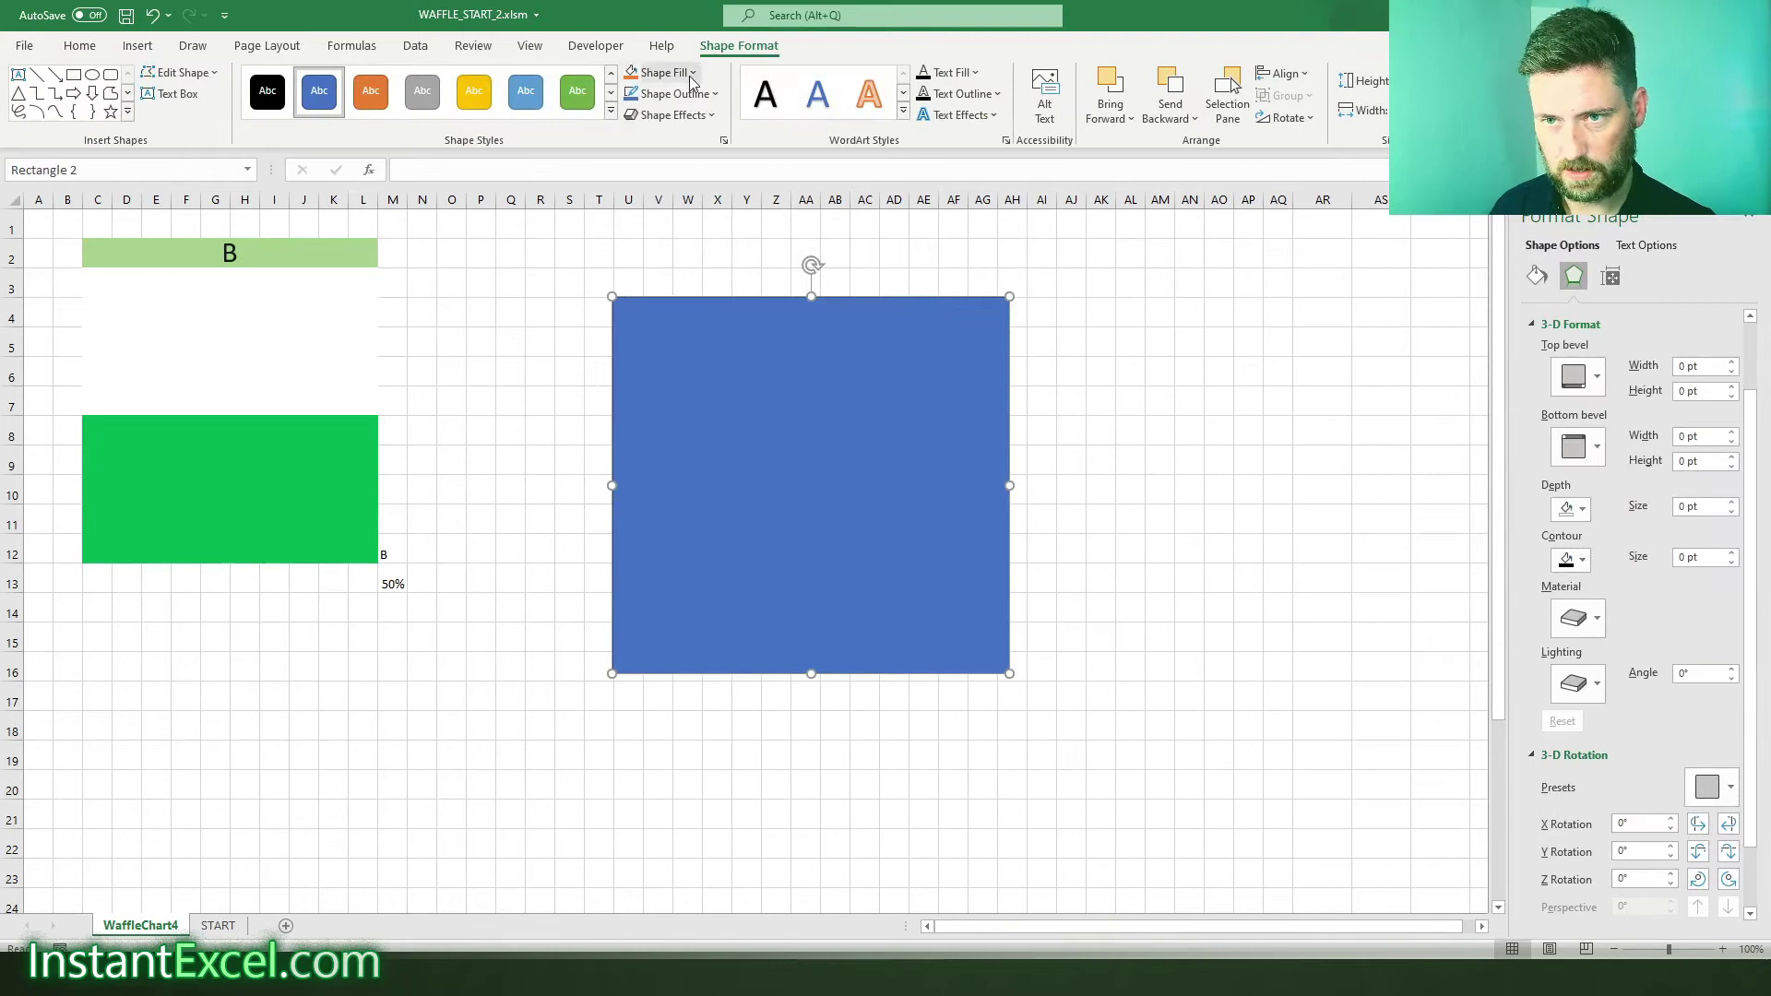
- Fill the rectangle with the dark gradient variation radiating from its center, remove its outline, and shift it slightly lower
{"action": "left_click", "coordinate": [657, 72]}
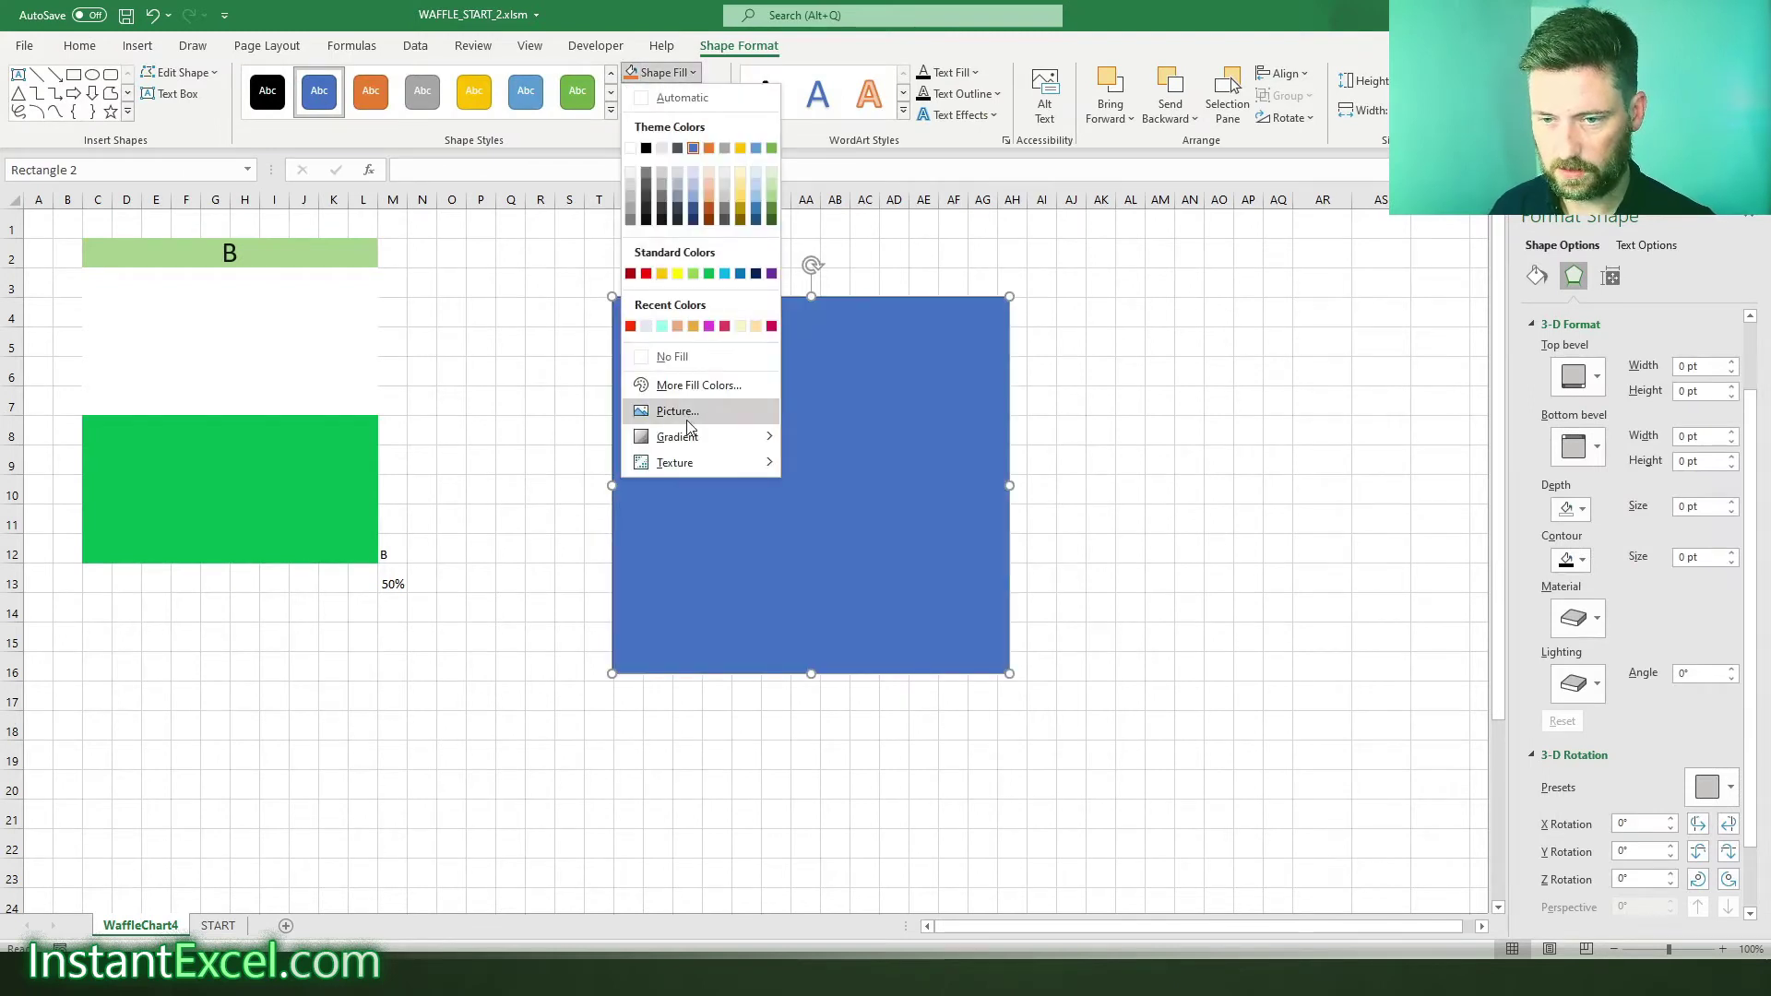
{"action": "mouse_move", "coordinate": [687, 436]}
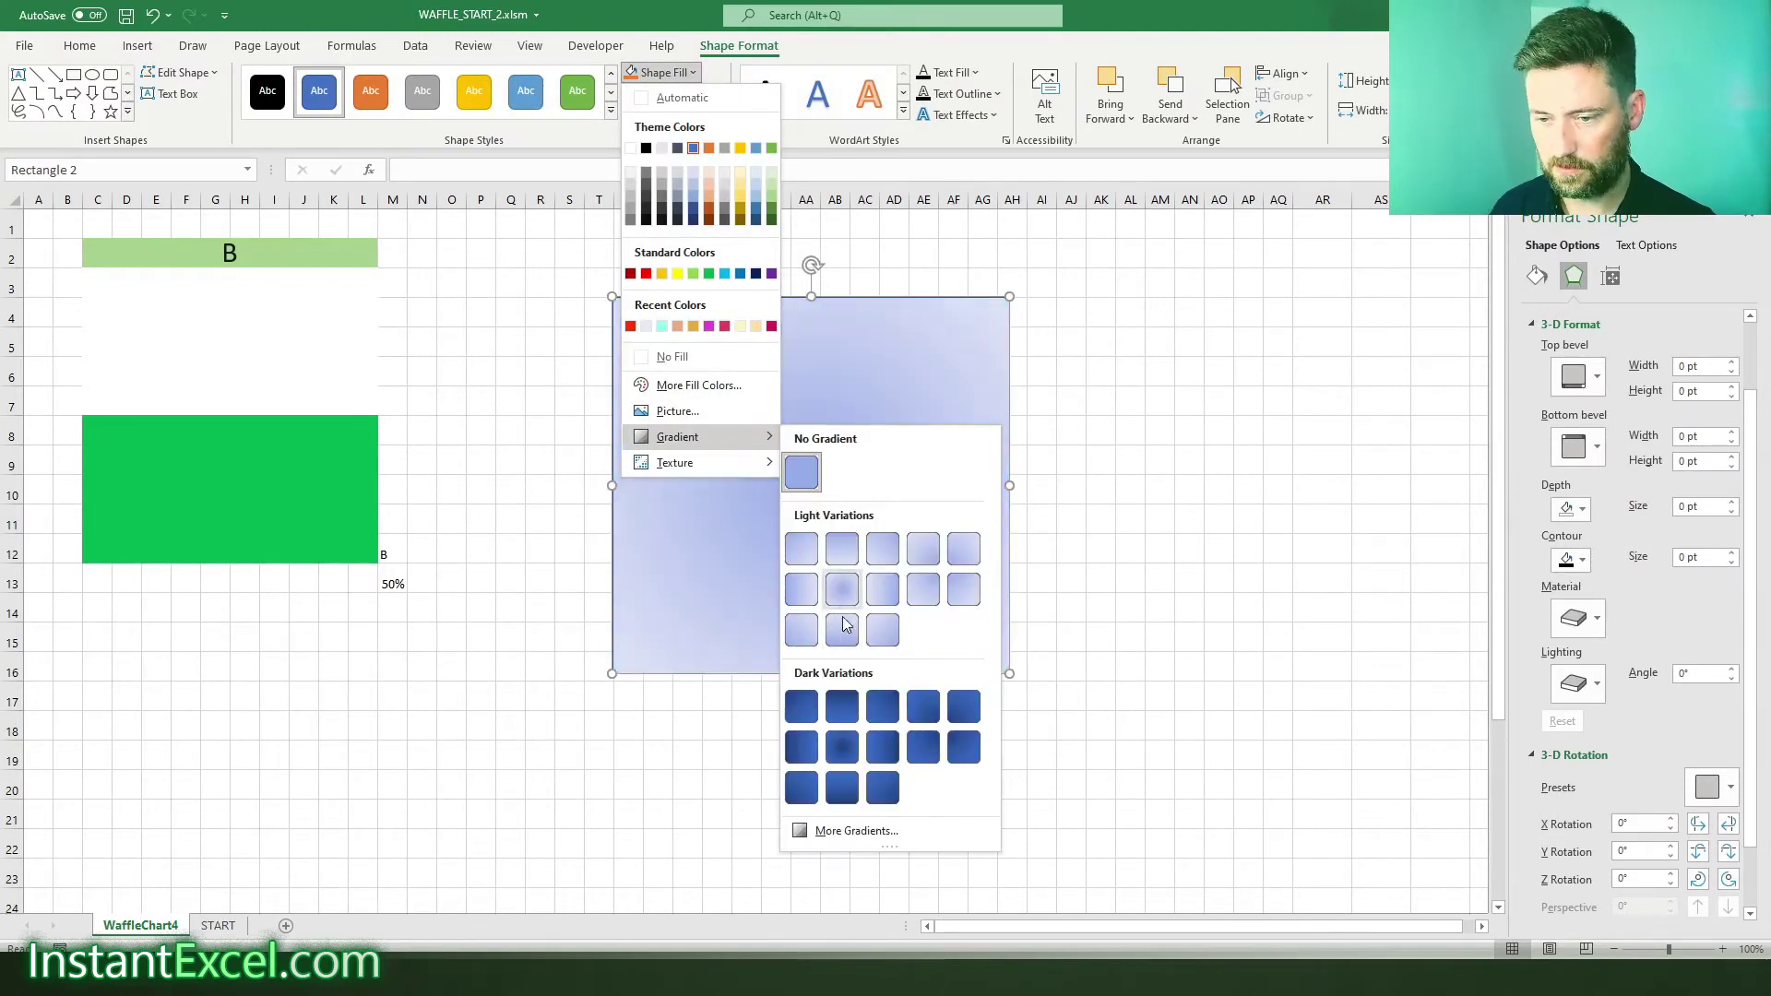
{"action": "left_click", "coordinate": [842, 748]}
{"action": "left_click_drag", "start_coordinate": [751, 585], "coordinate": [725, 670]}
{"action": "left_click", "coordinate": [713, 94]}
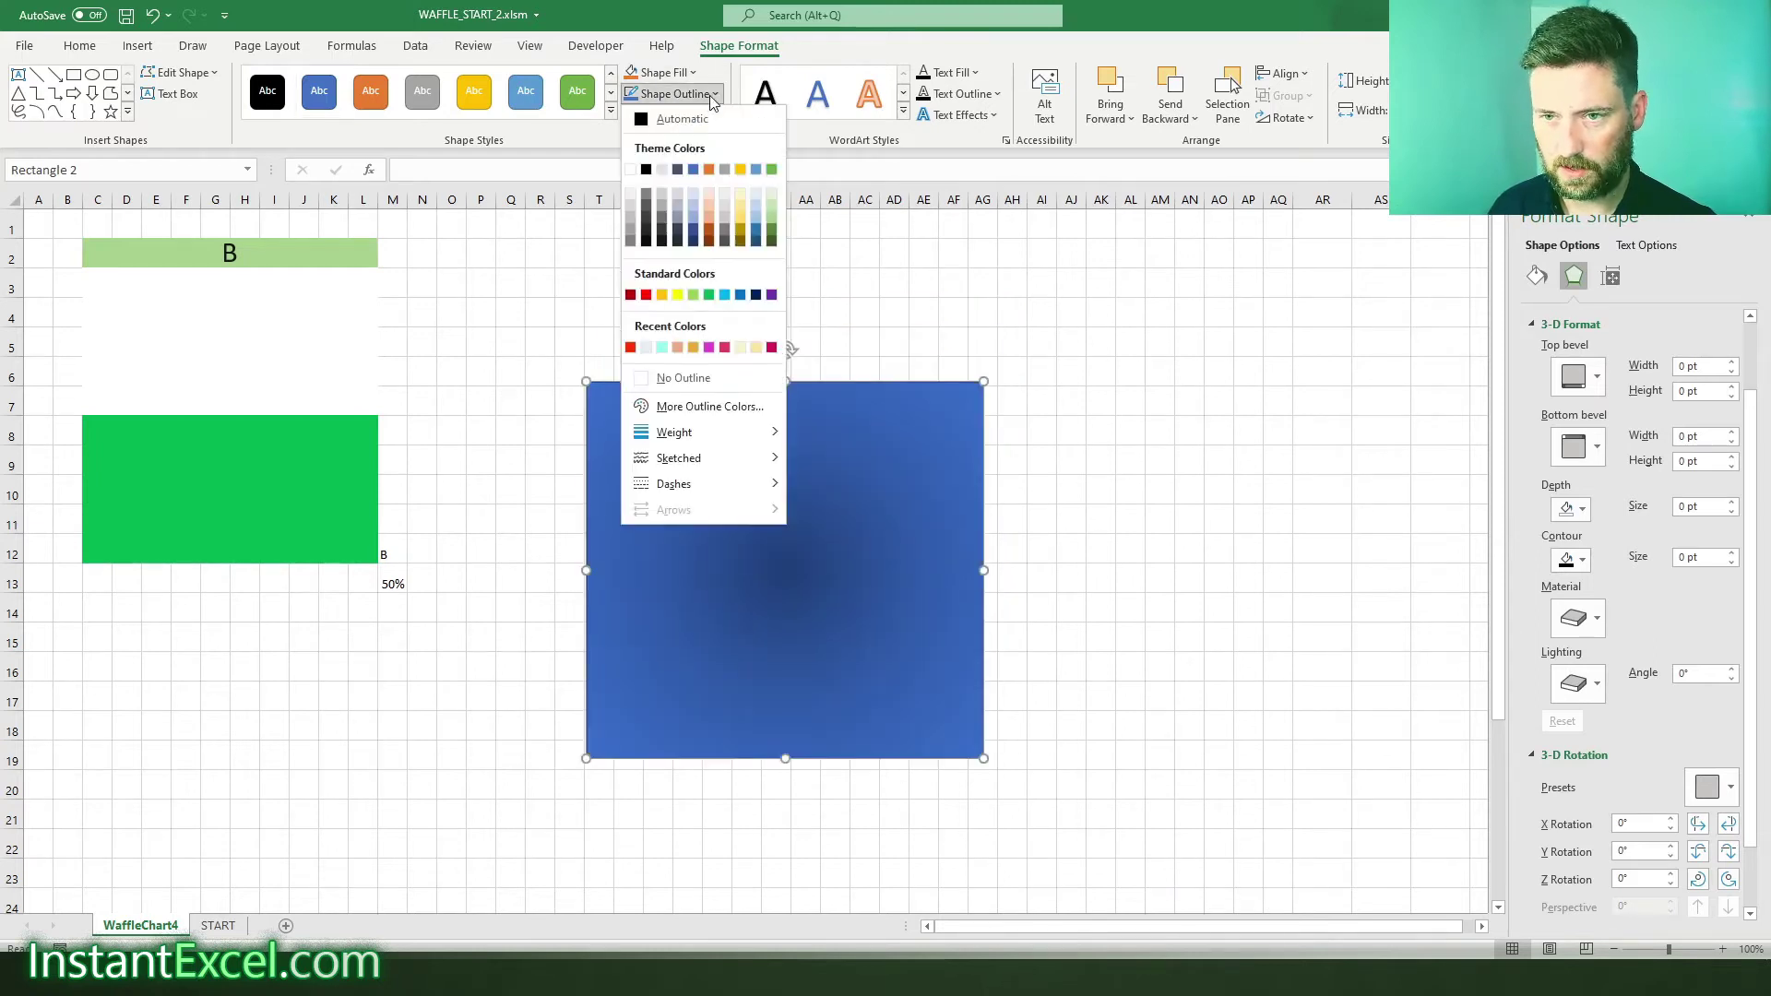
{"action": "left_click", "coordinate": [690, 380]}
{"action": "left_click_drag", "start_coordinate": [751, 463], "coordinate": [750, 404]}
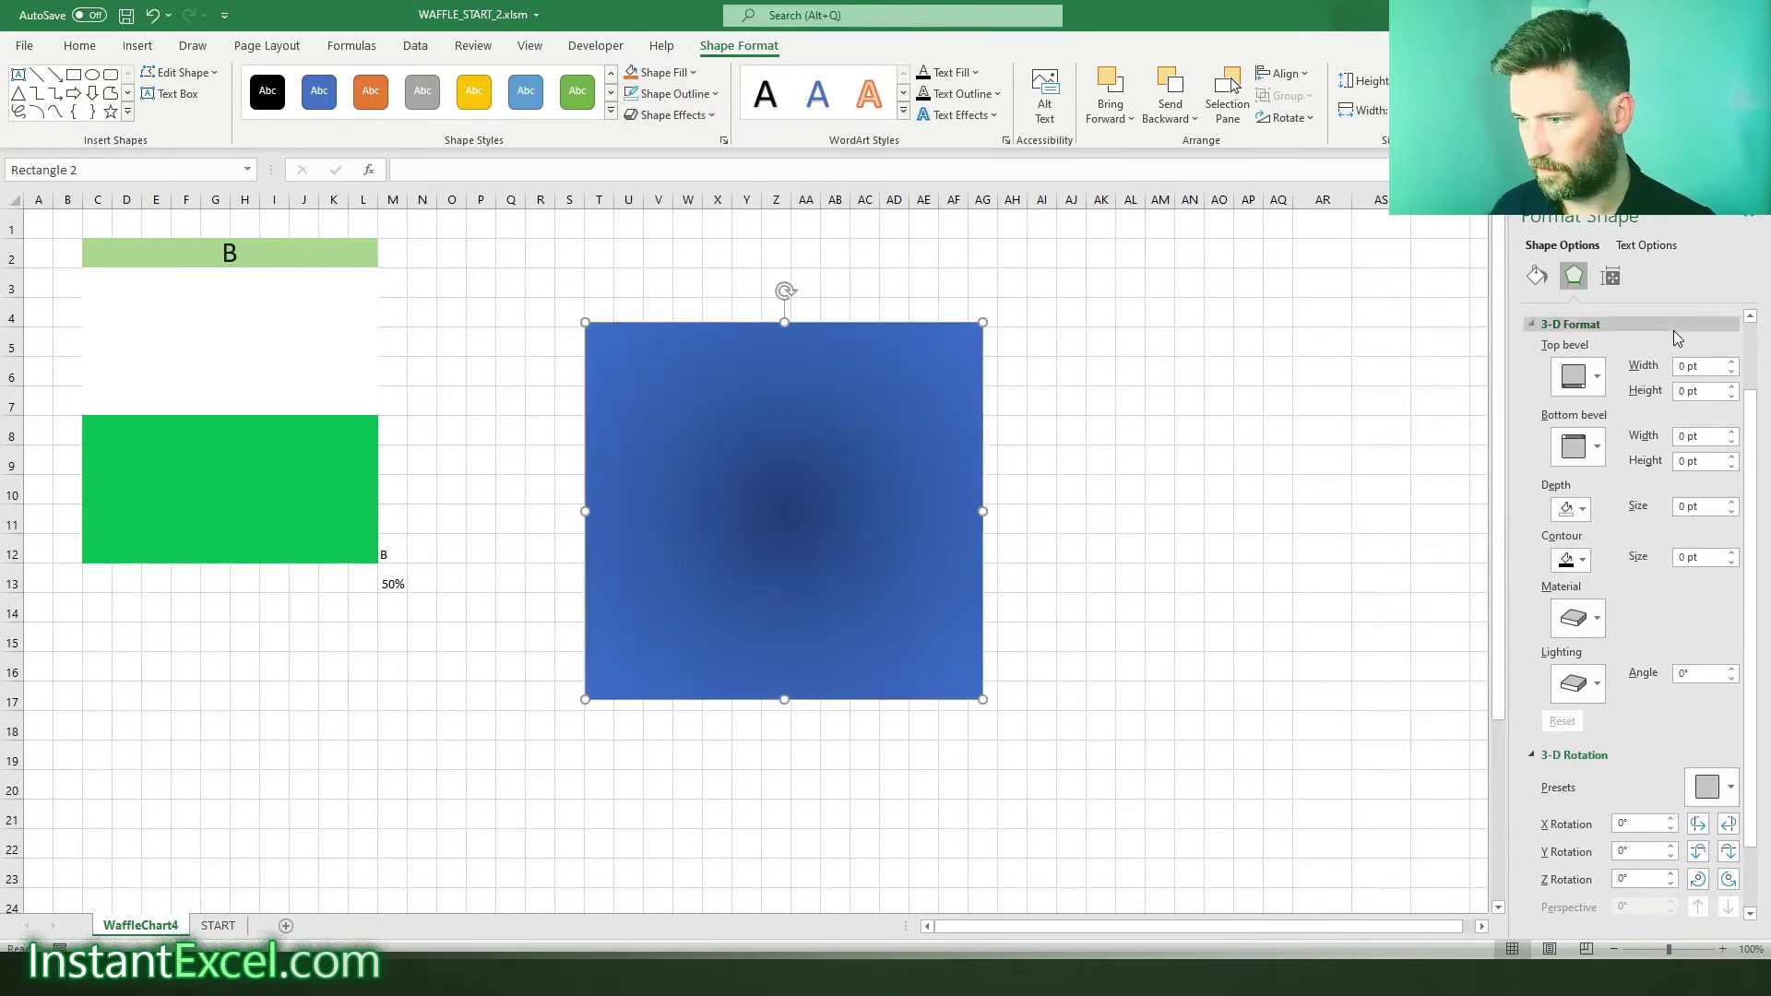
- Change the rectangle's gradient fill type to Linear
{"action": "left_click", "coordinate": [1536, 275]}
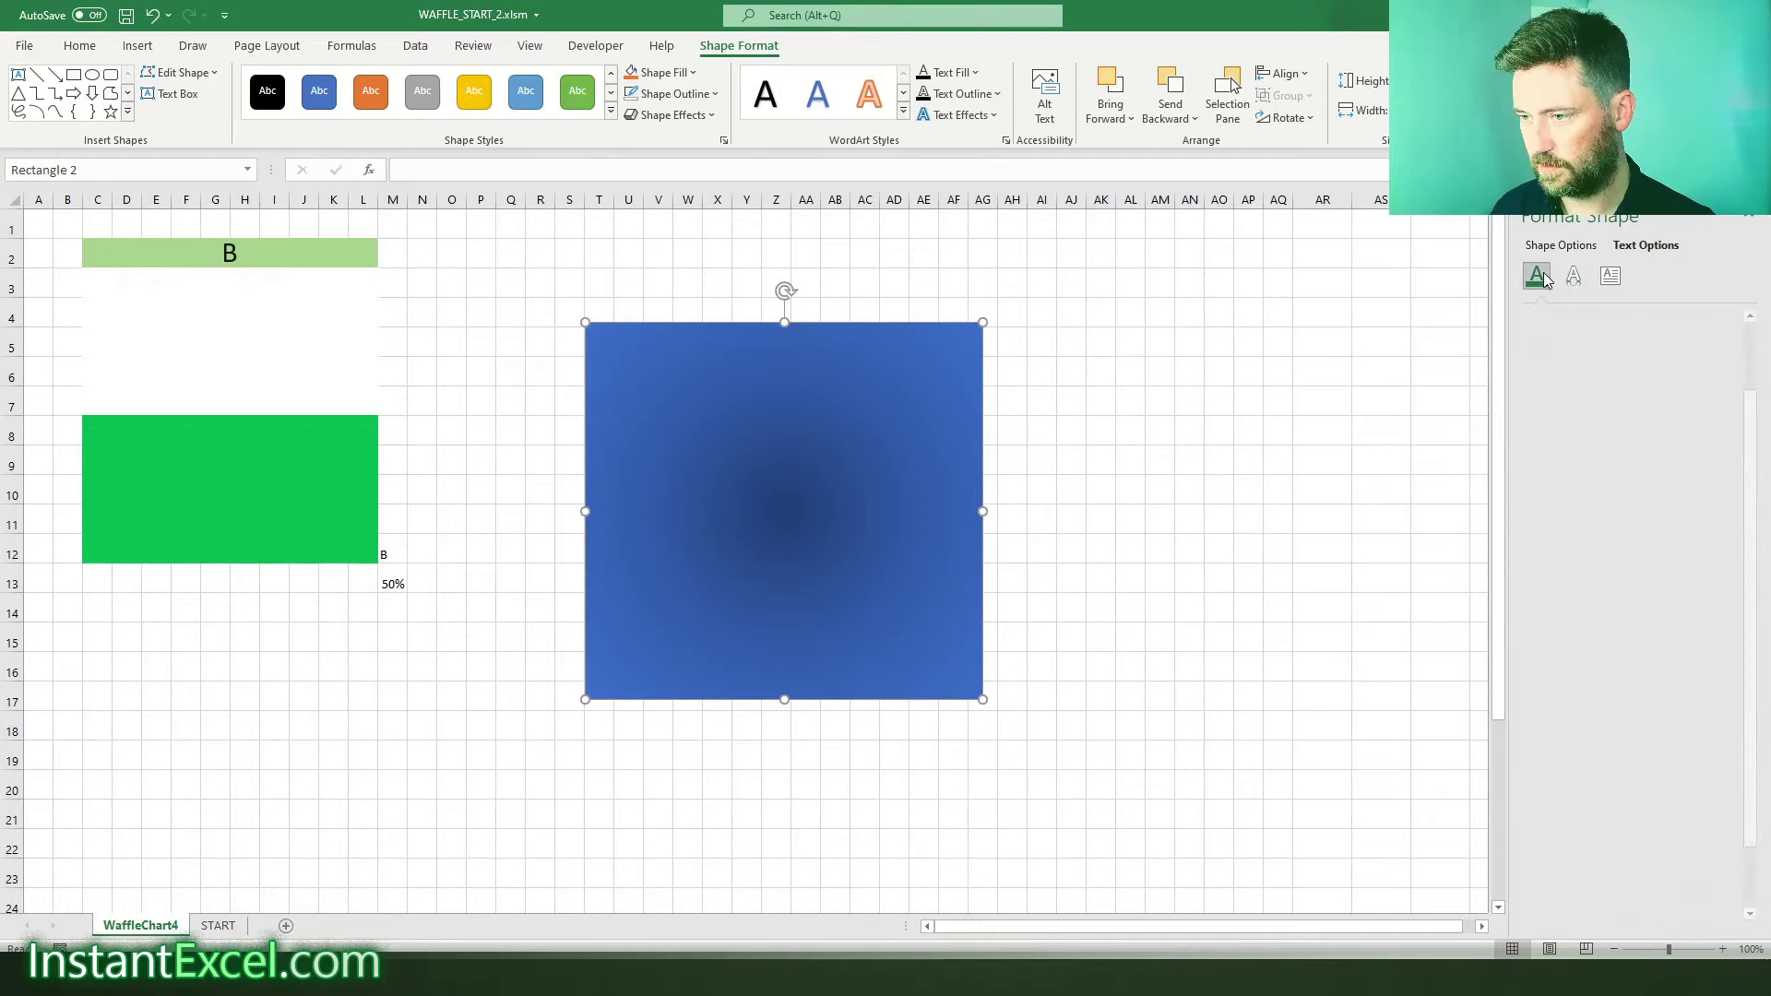
{"action": "left_click", "coordinate": [1559, 317]}
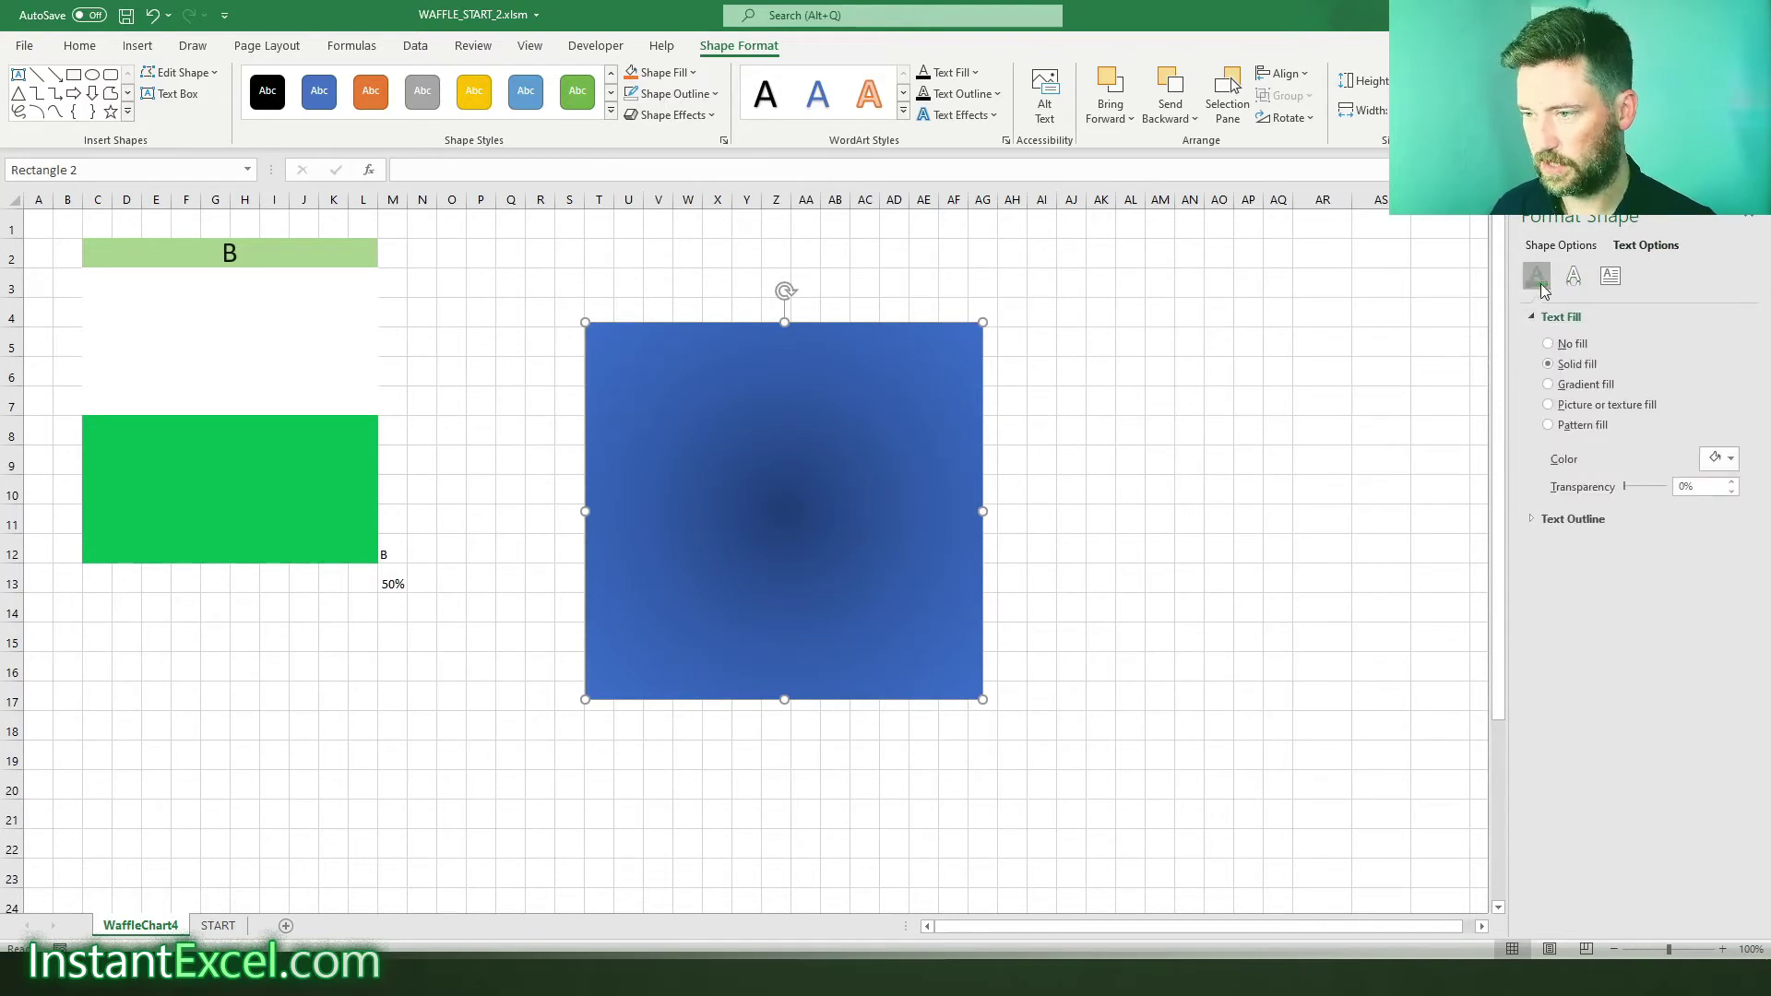
{"action": "left_click", "coordinate": [1561, 245]}
{"action": "left_click", "coordinate": [1536, 275]}
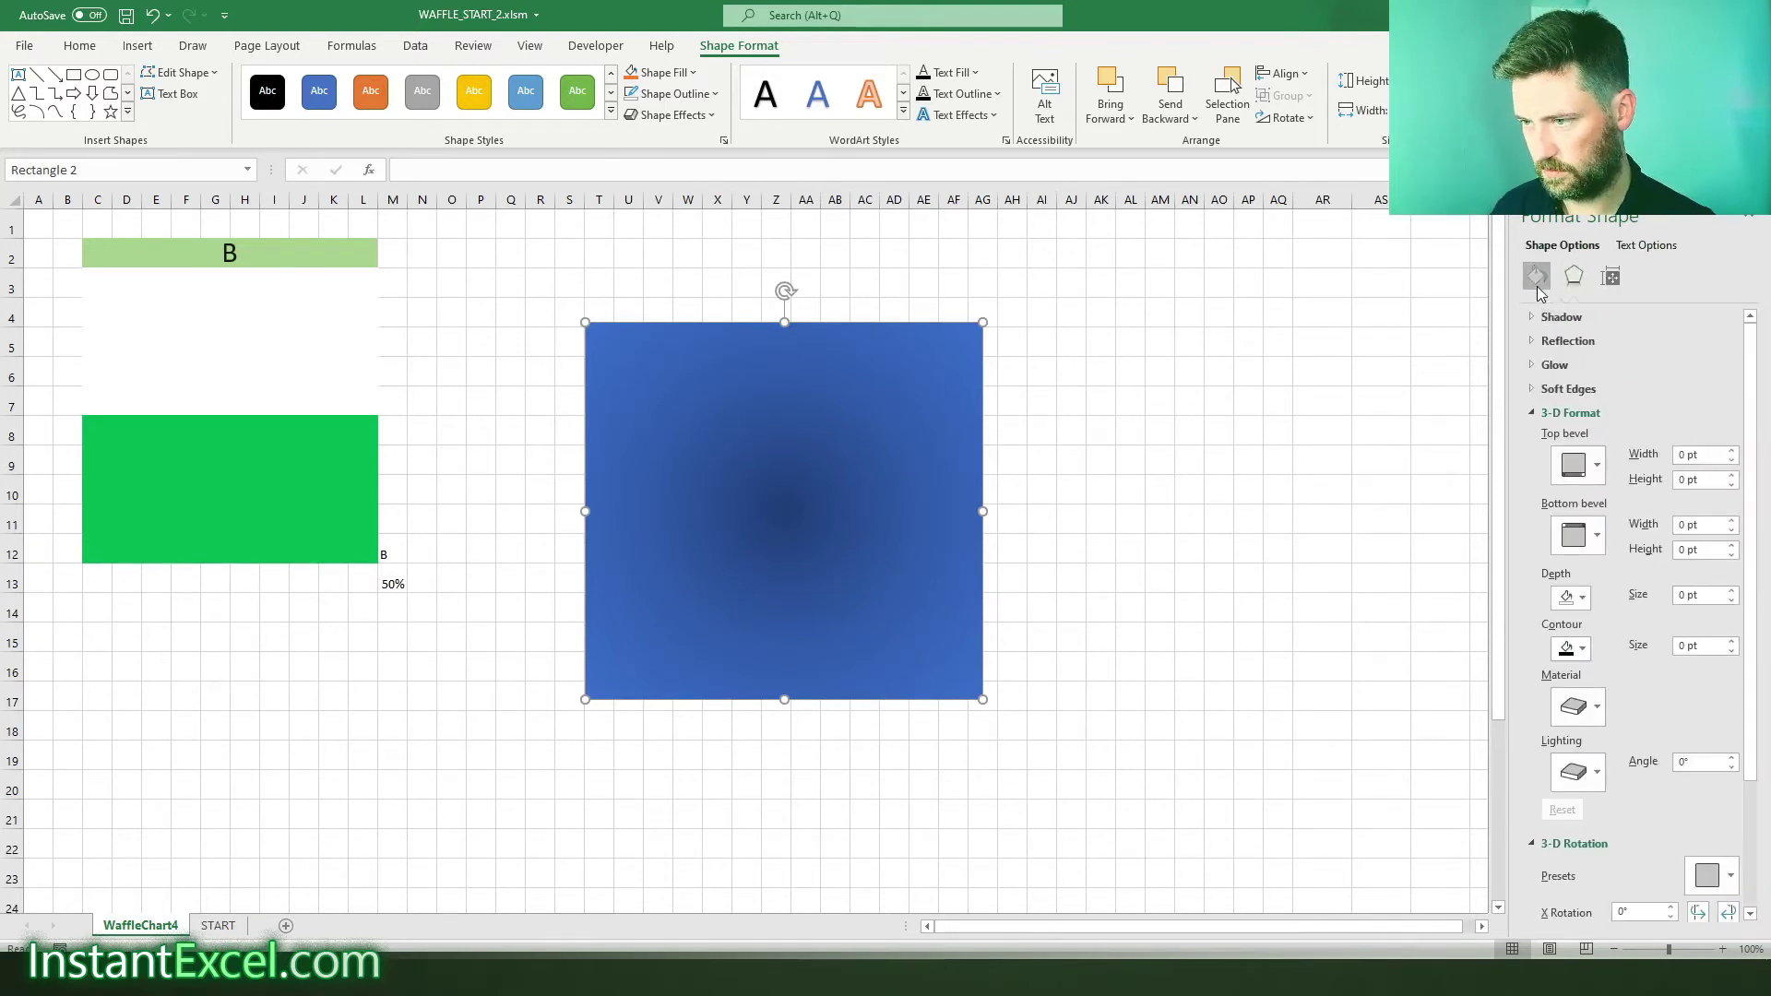
{"action": "left_click", "coordinate": [1693, 488]}
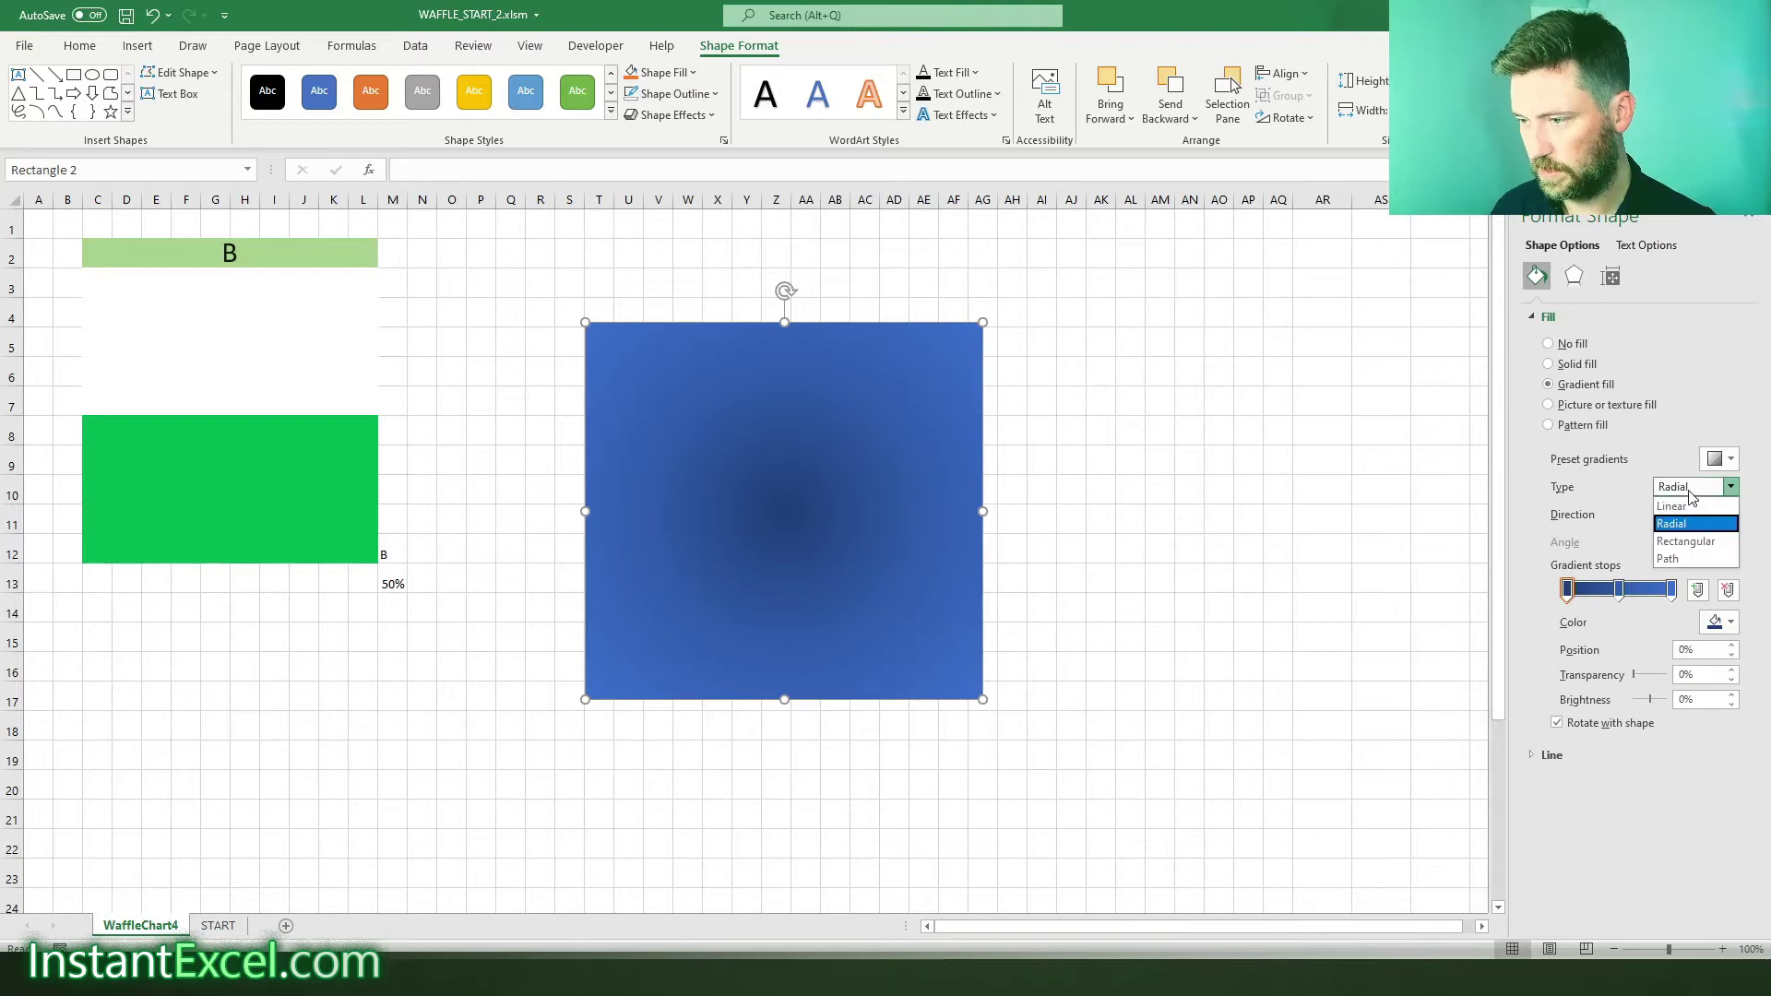
{"action": "left_click", "coordinate": [1672, 507]}
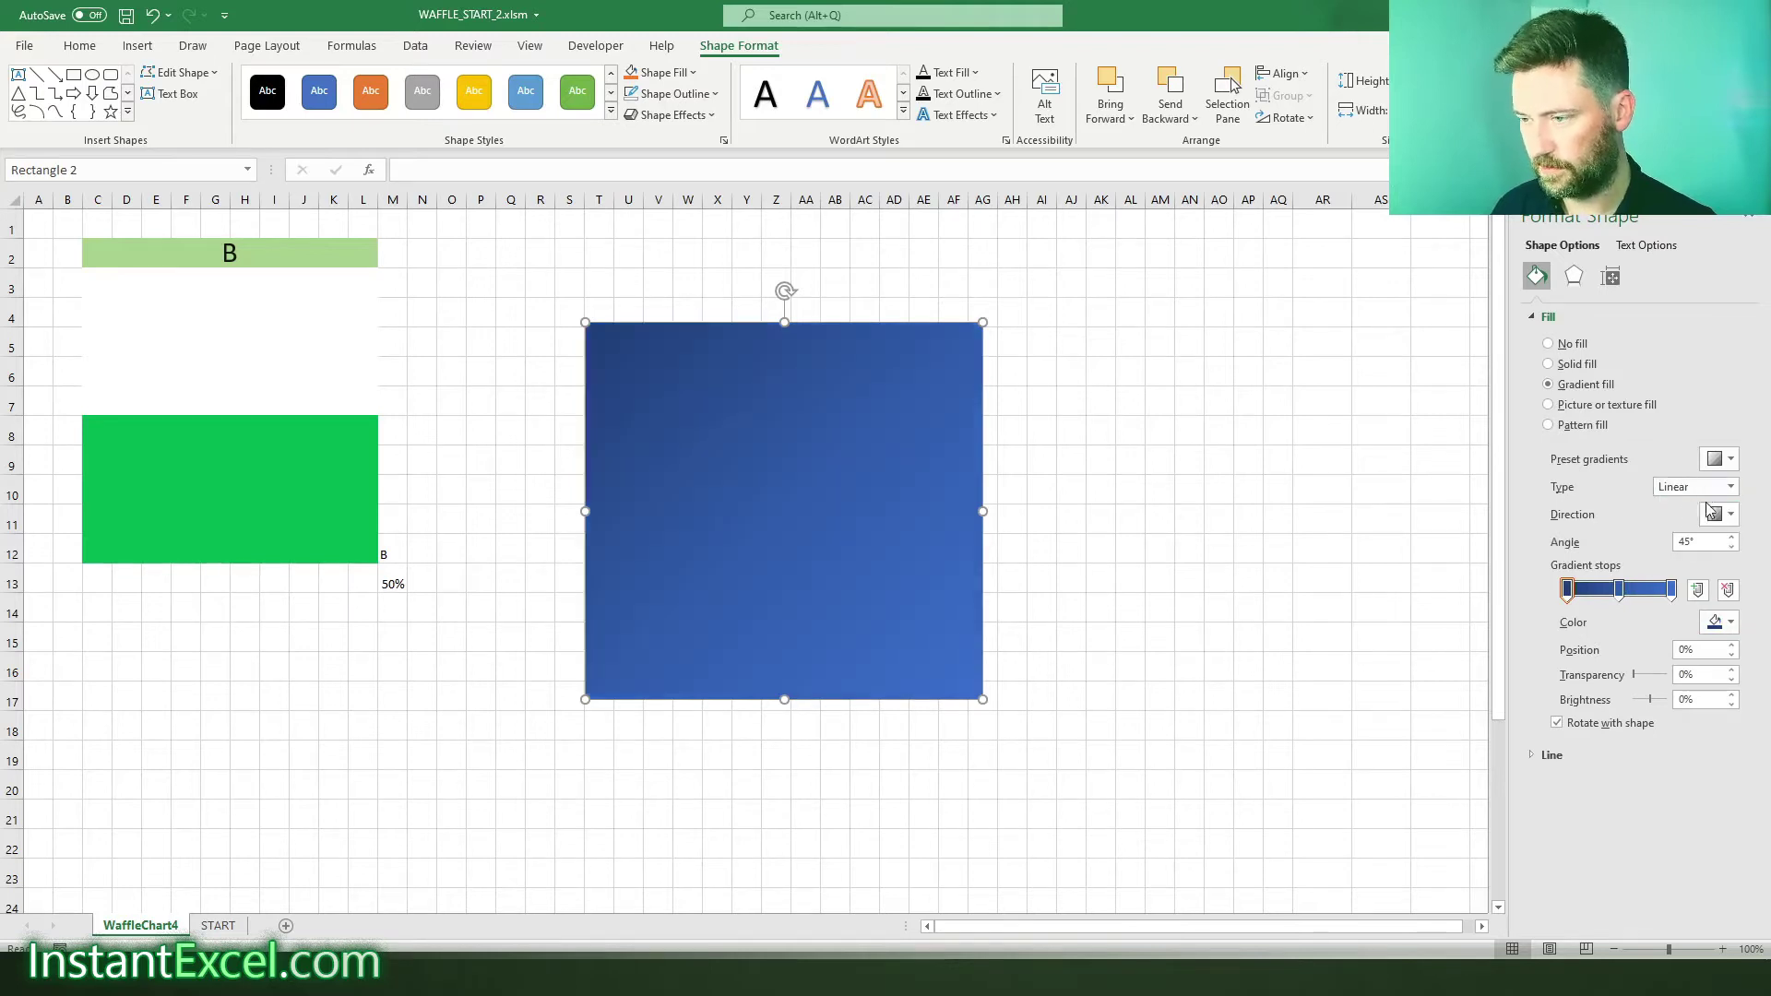
- Move the rectangle's dark gradient stop to the 100% position and color it standard green
{"action": "left_click_drag", "start_coordinate": [1567, 591], "coordinate": [1672, 590]}
{"action": "left_click", "coordinate": [1729, 623]}
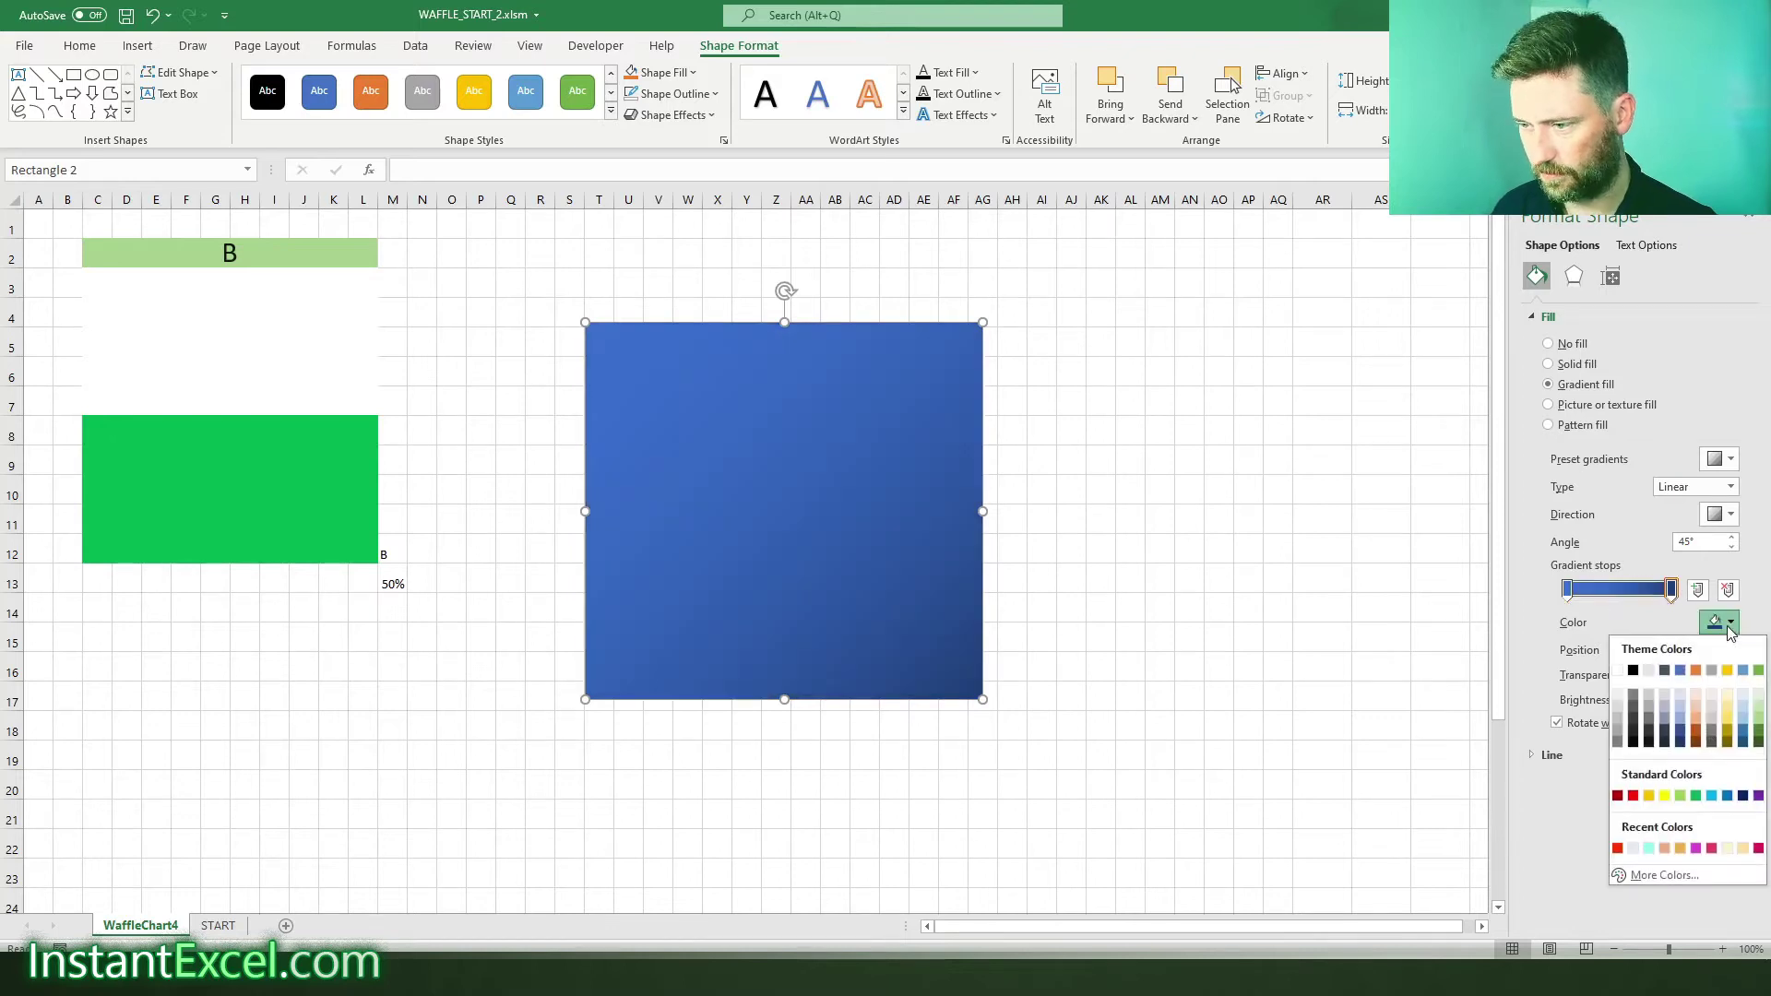
{"action": "left_click", "coordinate": [1698, 796]}
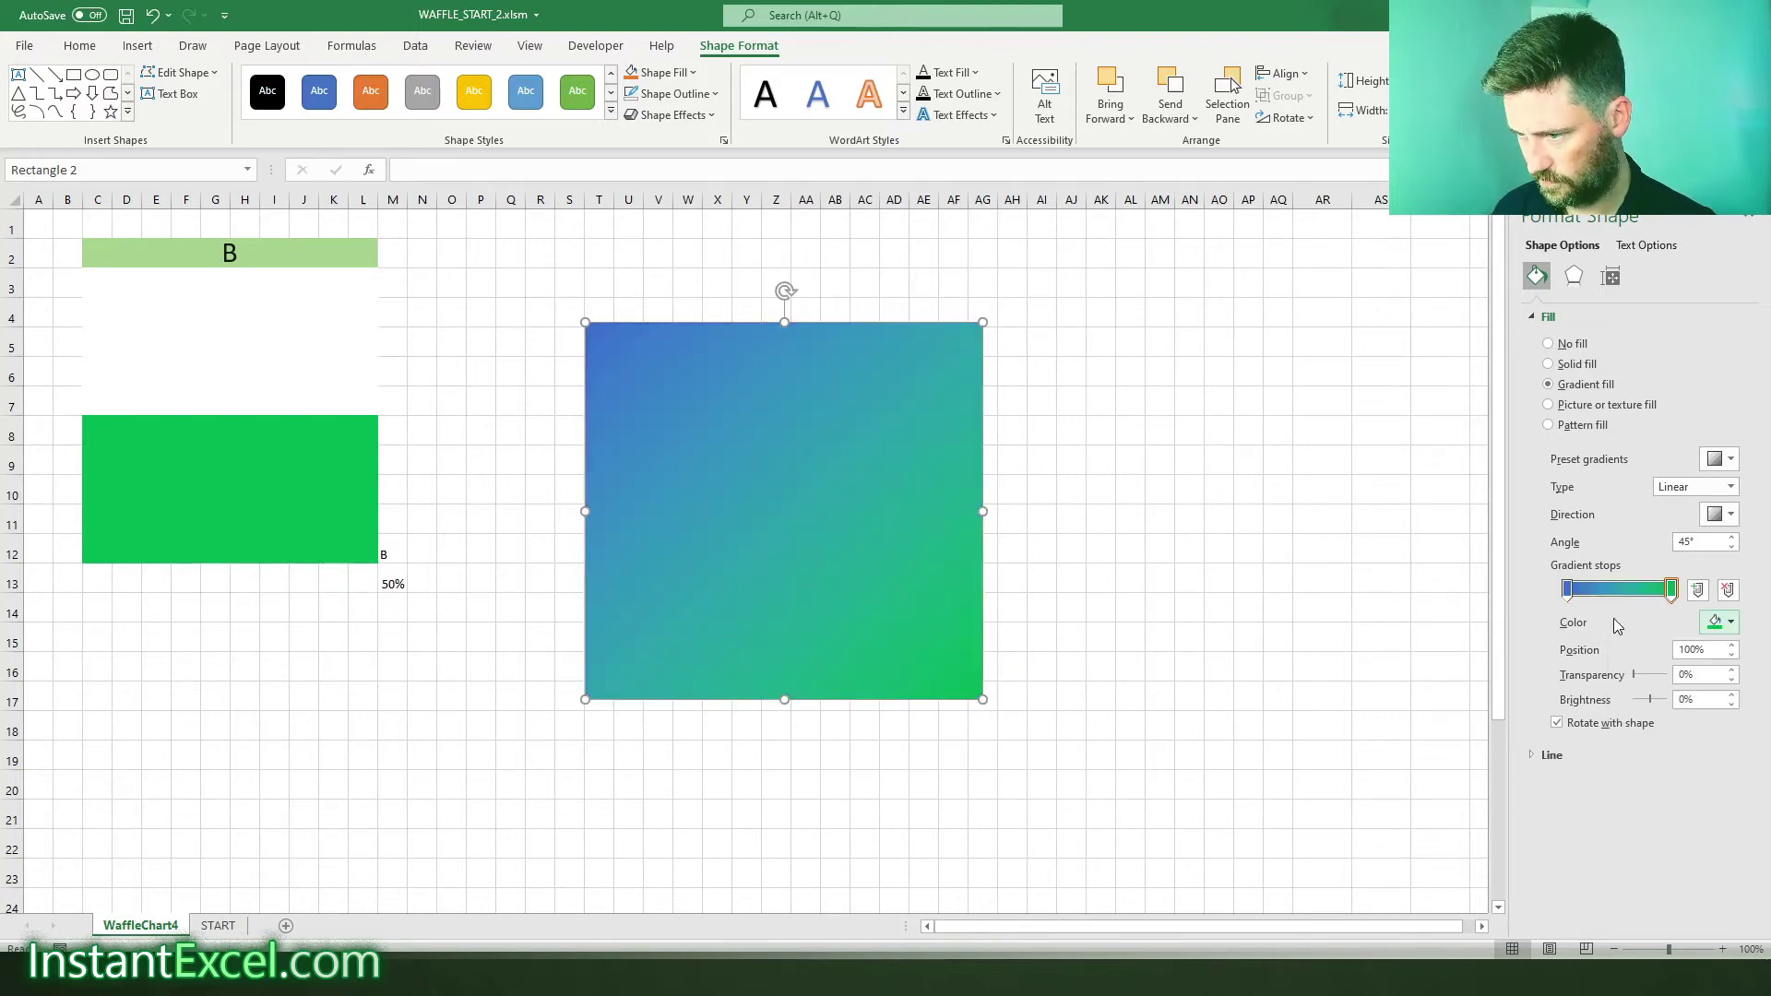
- Color the gradient stop at 0% standard green and set its transparency to 100%
{"action": "left_click", "coordinate": [1569, 593]}
{"action": "left_click", "coordinate": [1730, 623]}
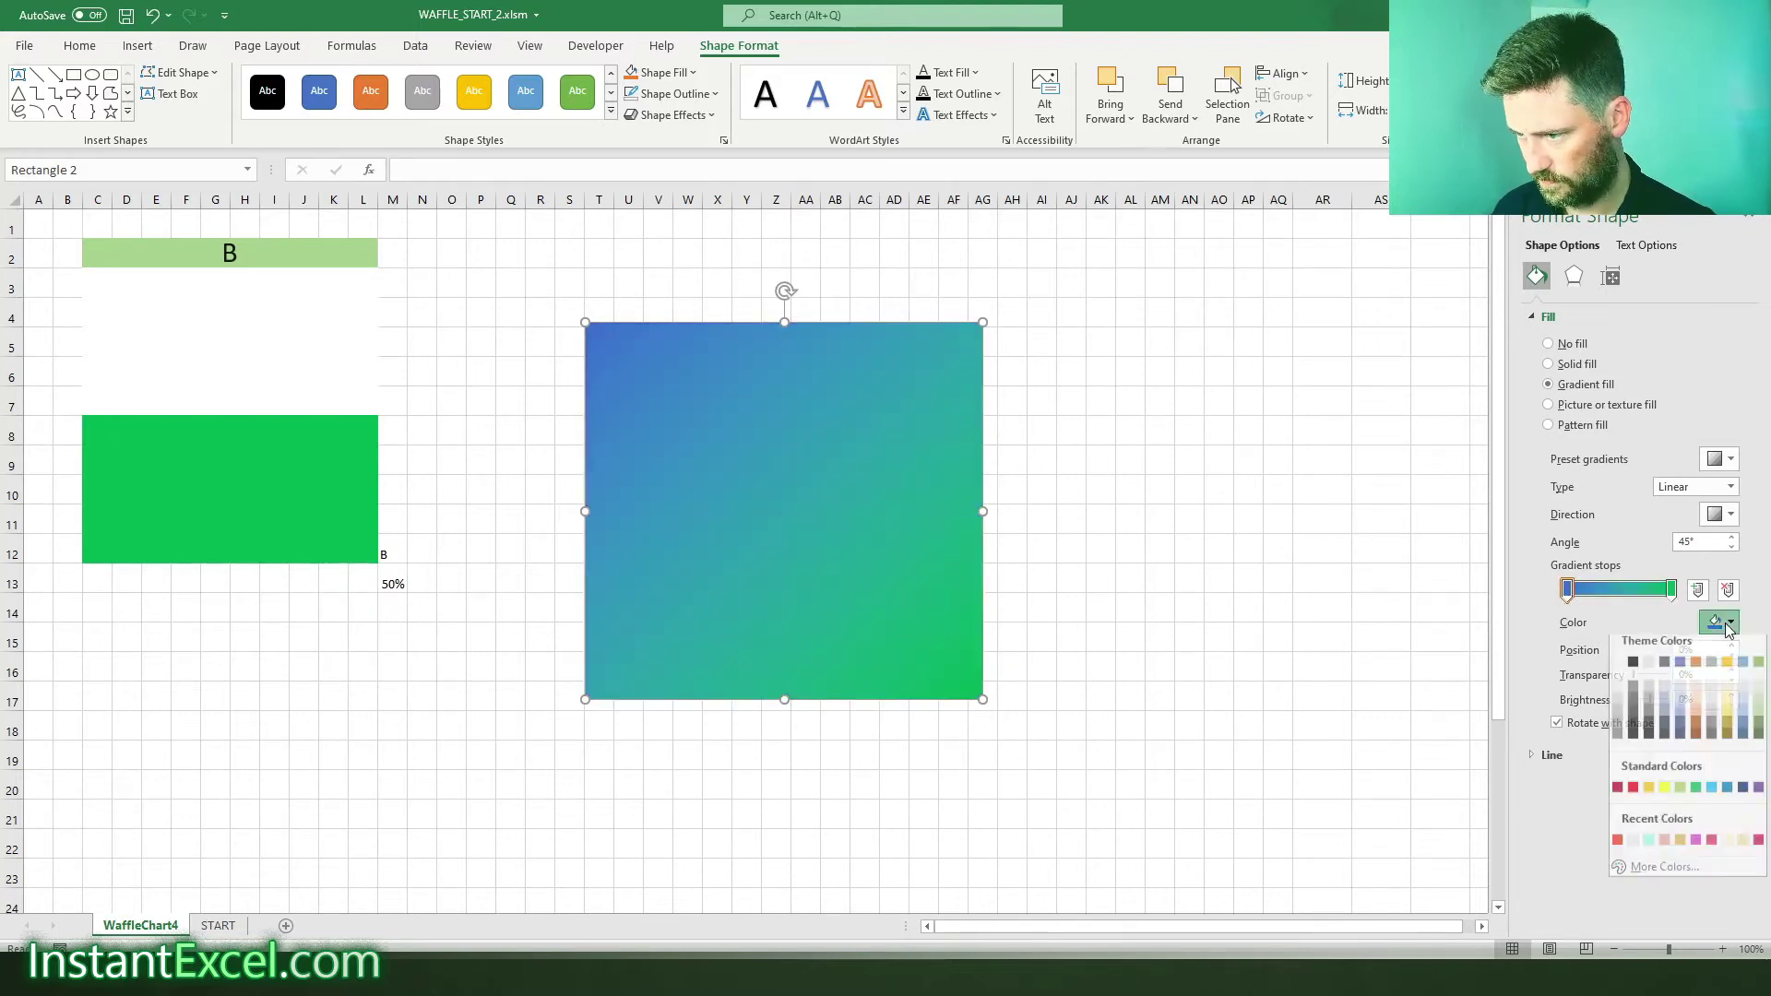
{"action": "left_click", "coordinate": [1697, 796]}
{"action": "left_click_drag", "start_coordinate": [1636, 677], "coordinate": [1675, 679]}
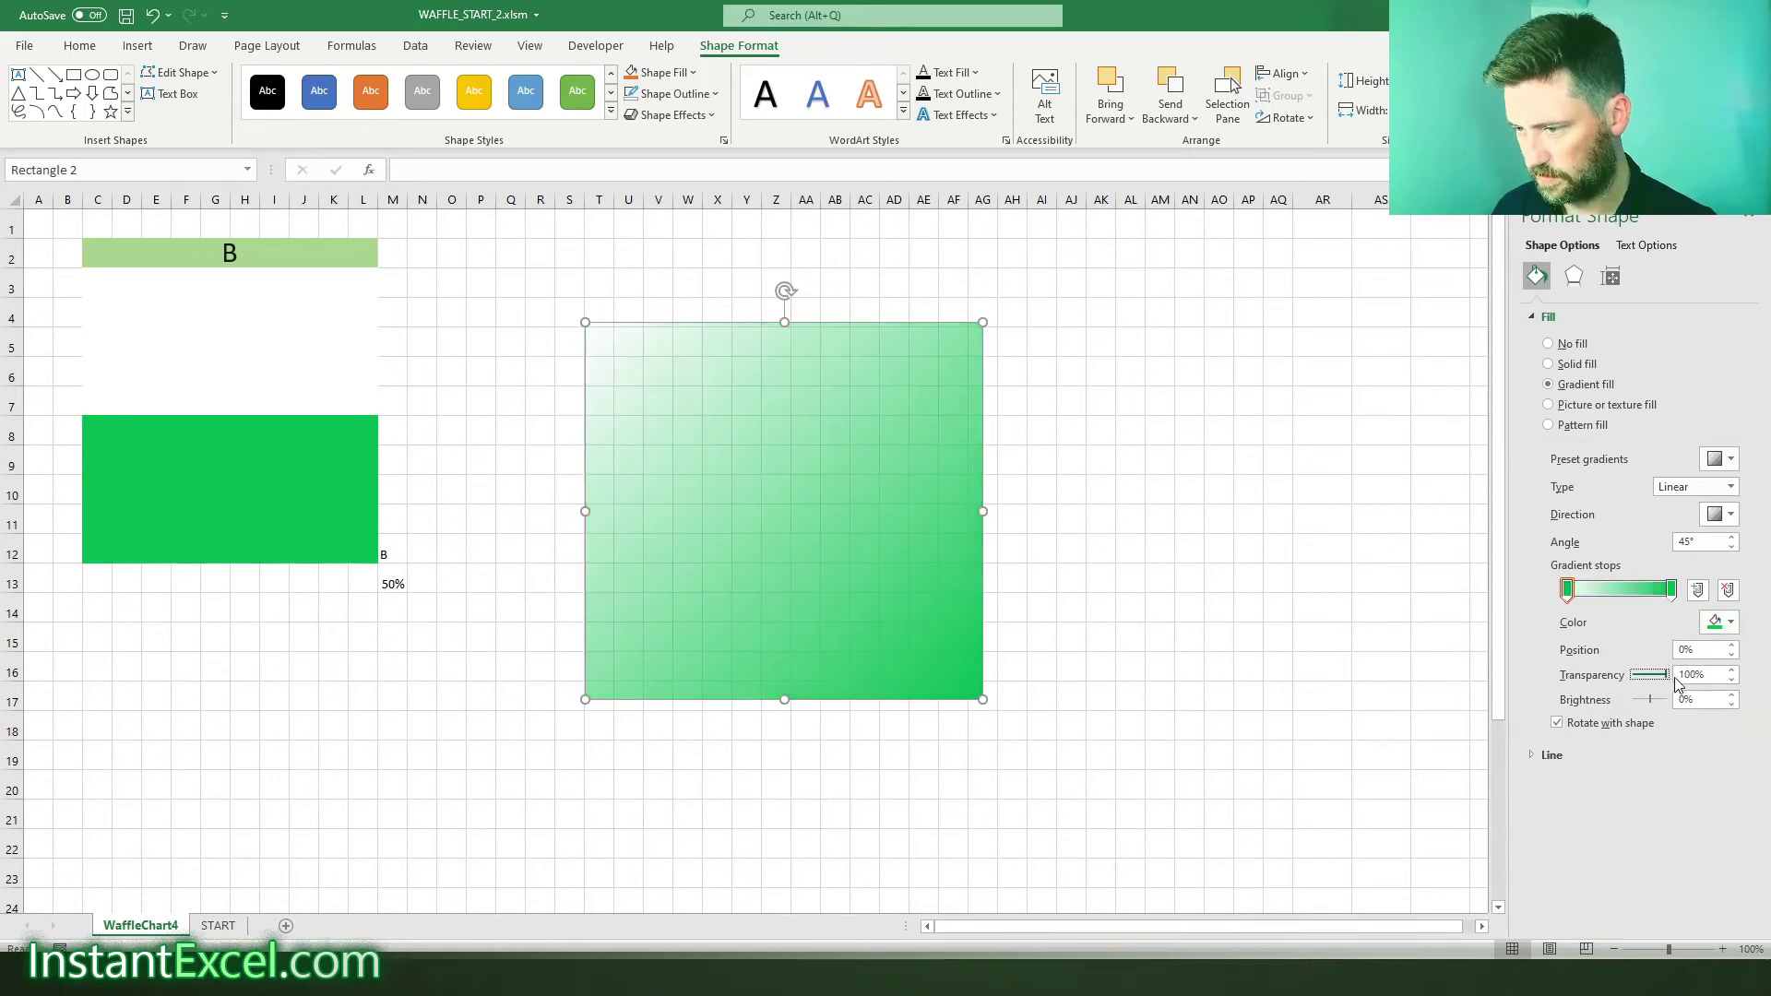
- Give the gradient stop at 100% the custom dark green #007635 and set its transparency to 71%
{"action": "left_click", "coordinate": [1671, 590]}
{"action": "left_click", "coordinate": [1730, 623]}
{"action": "left_click", "coordinate": [1669, 876]}
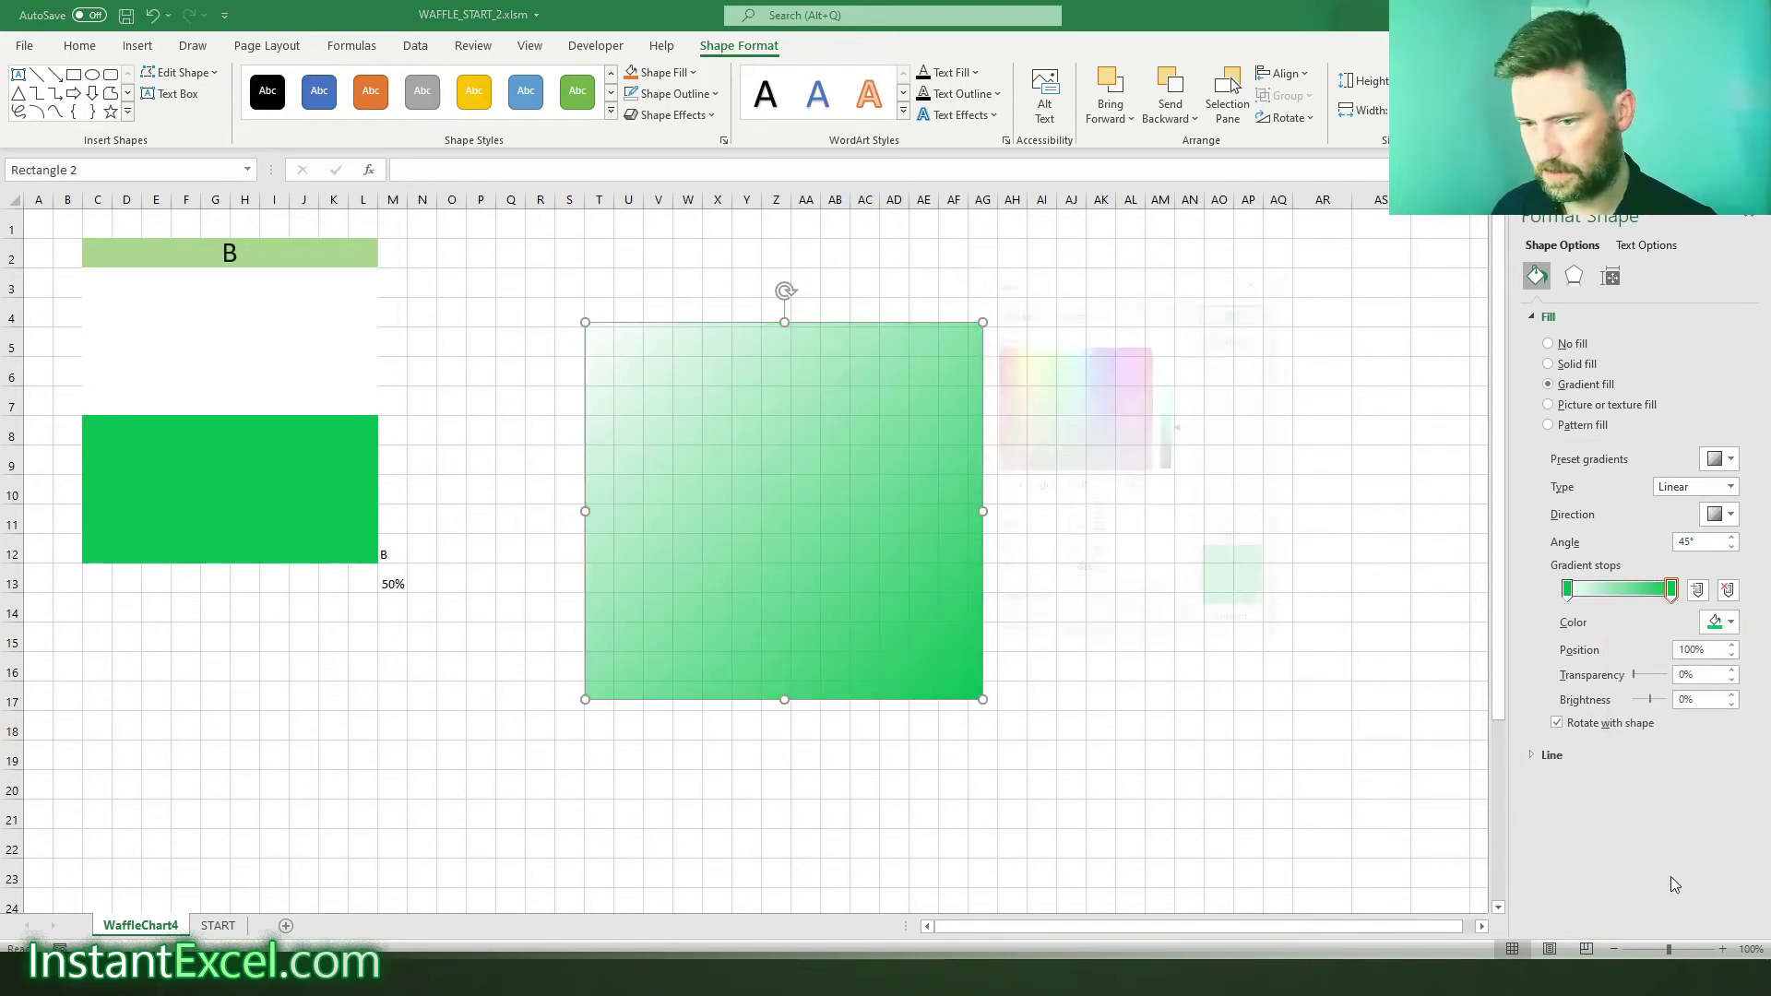
{"action": "left_click_drag", "start_coordinate": [1186, 434], "coordinate": [1185, 449]}
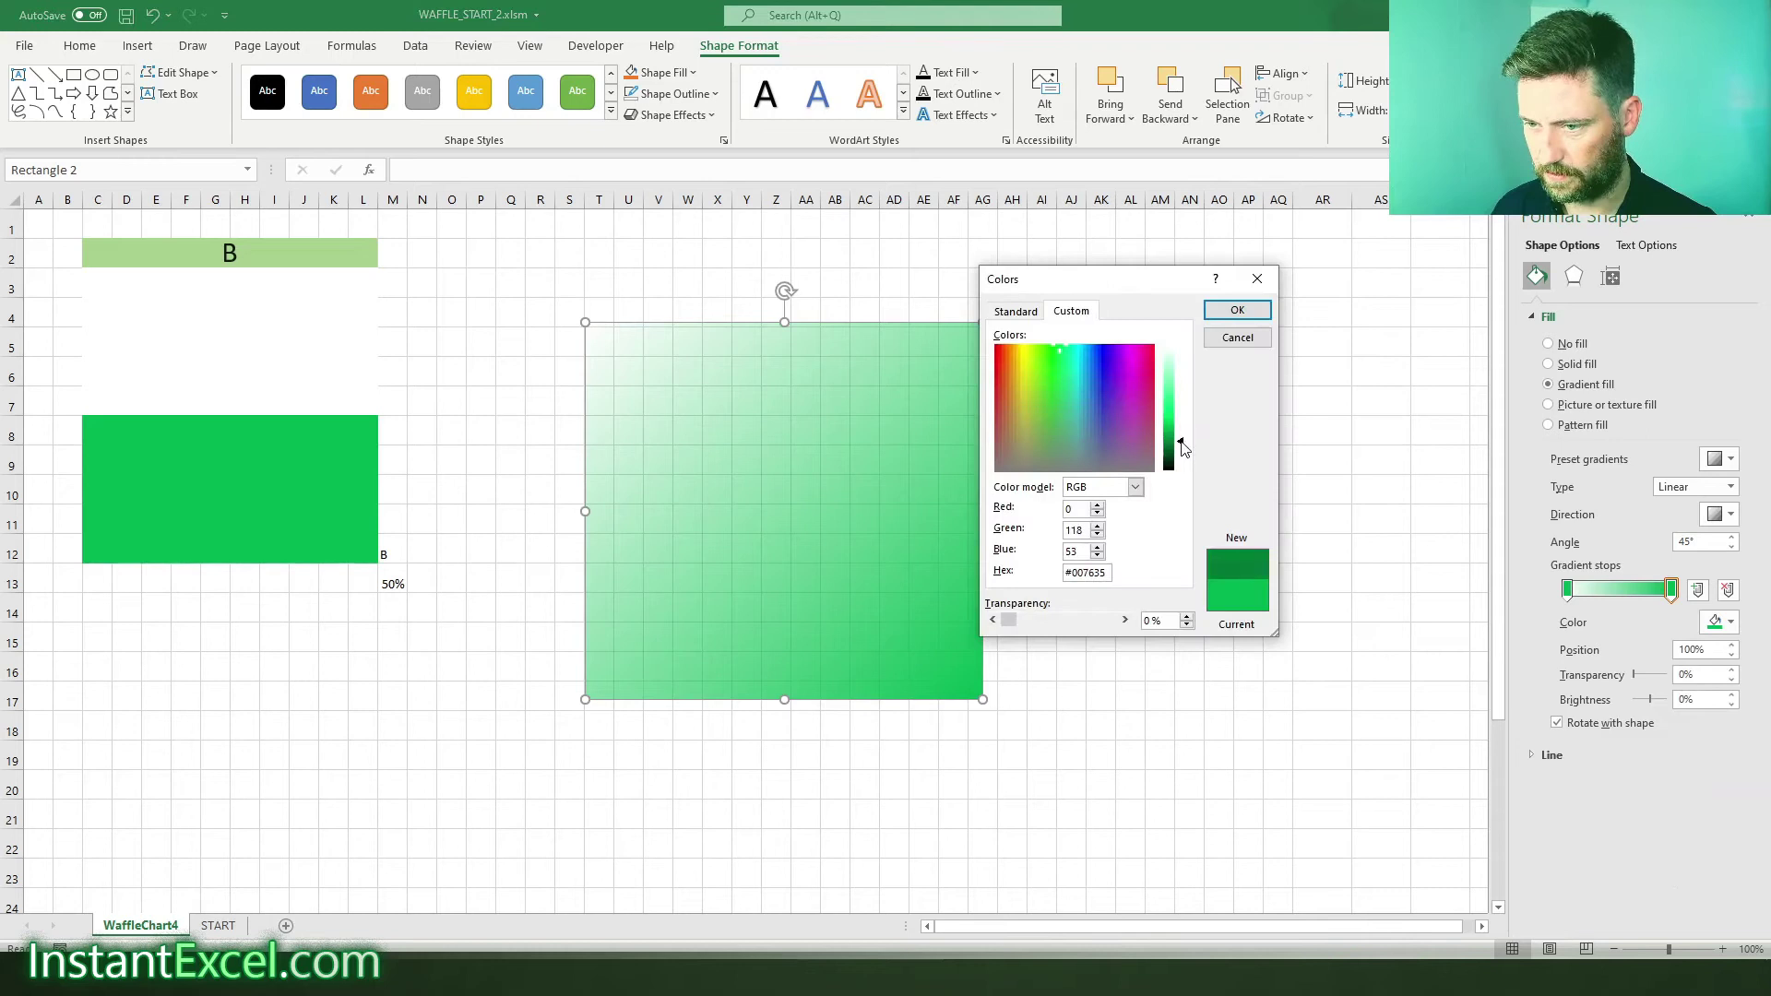
{"action": "left_click", "coordinate": [1238, 311]}
{"action": "left_click_drag", "start_coordinate": [1636, 682], "coordinate": [1664, 683]}
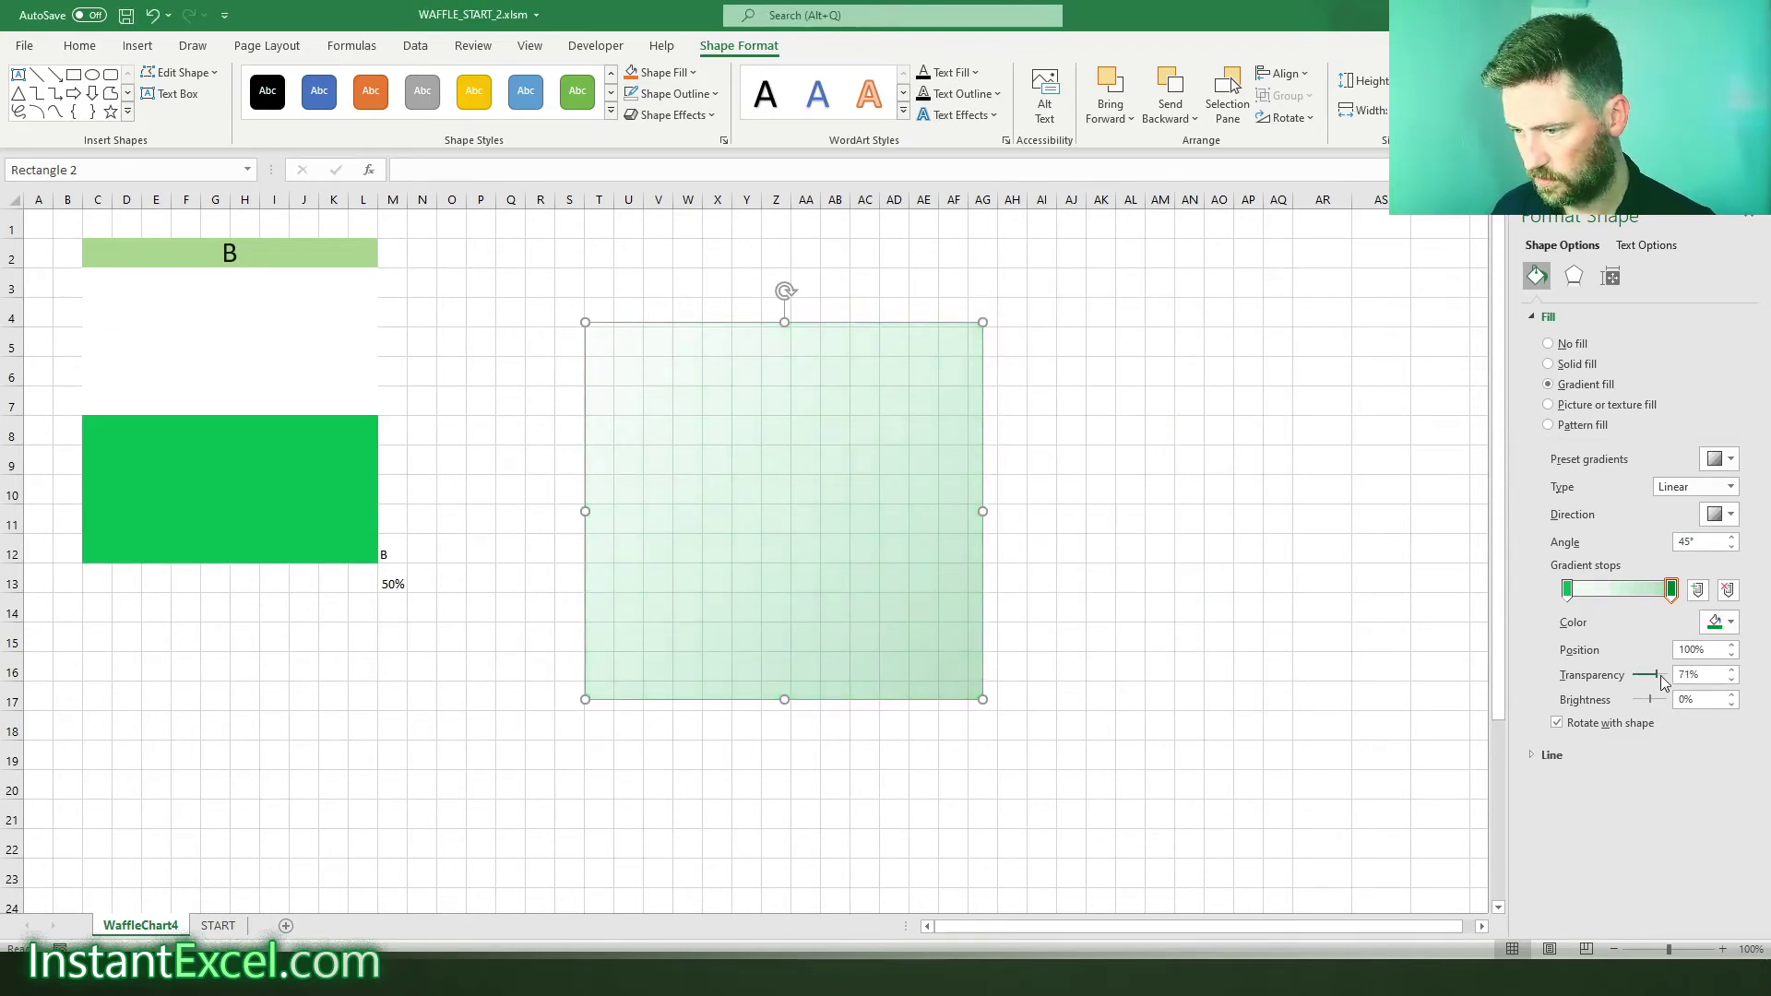
- Move the fully transparent gradient stop to the 38% position and set the gradient direction to 90°, darkening downward
{"action": "mouse_move", "coordinate": [1574, 598]}
{"action": "left_mouse_down"}
{"action": "mouse_move", "coordinate": [1632, 603]}
{"action": "mouse_move", "coordinate": [1606, 598]}
{"action": "left_mouse_up"}
{"action": "left_click", "coordinate": [1730, 517]}
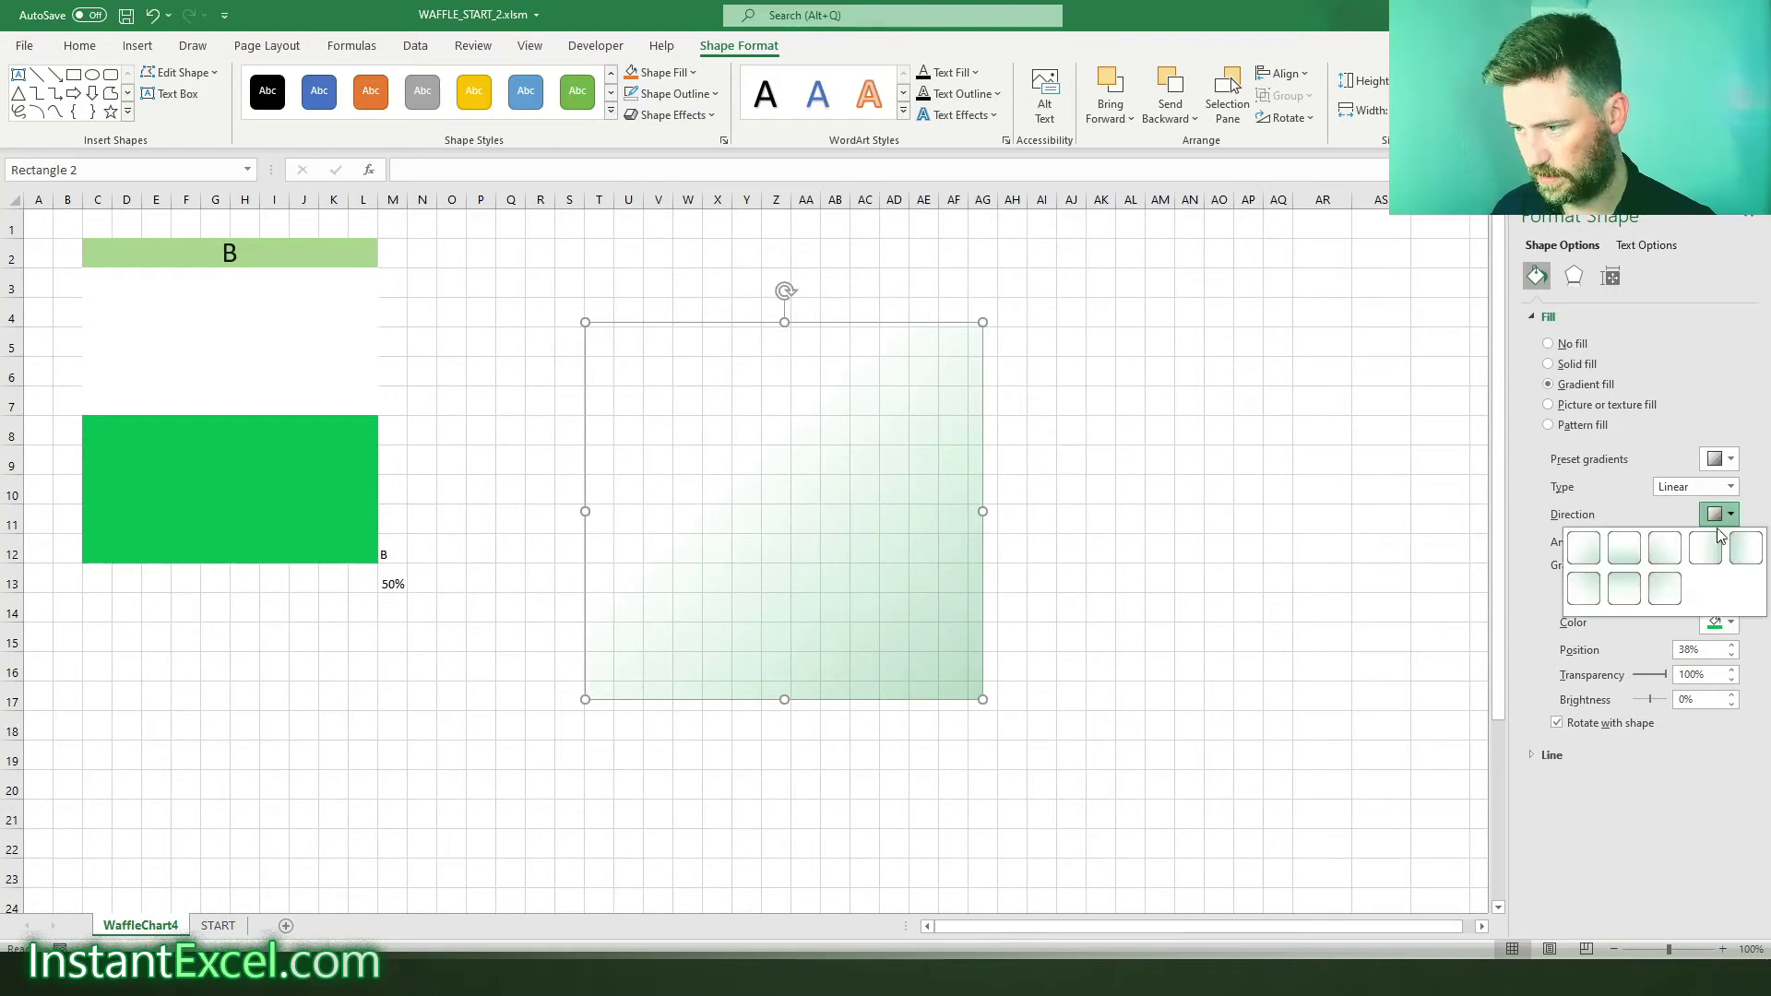
{"action": "left_click", "coordinate": [1627, 590]}
- Move the gradient rectangle over the waffle grid and shrink it slightly to cover about cells B1:M12
{"action": "left_click_drag", "start_coordinate": [1015, 526], "coordinate": [717, 496]}
{"action": "left_click_drag", "start_coordinate": [859, 555], "coordinate": [296, 368]}
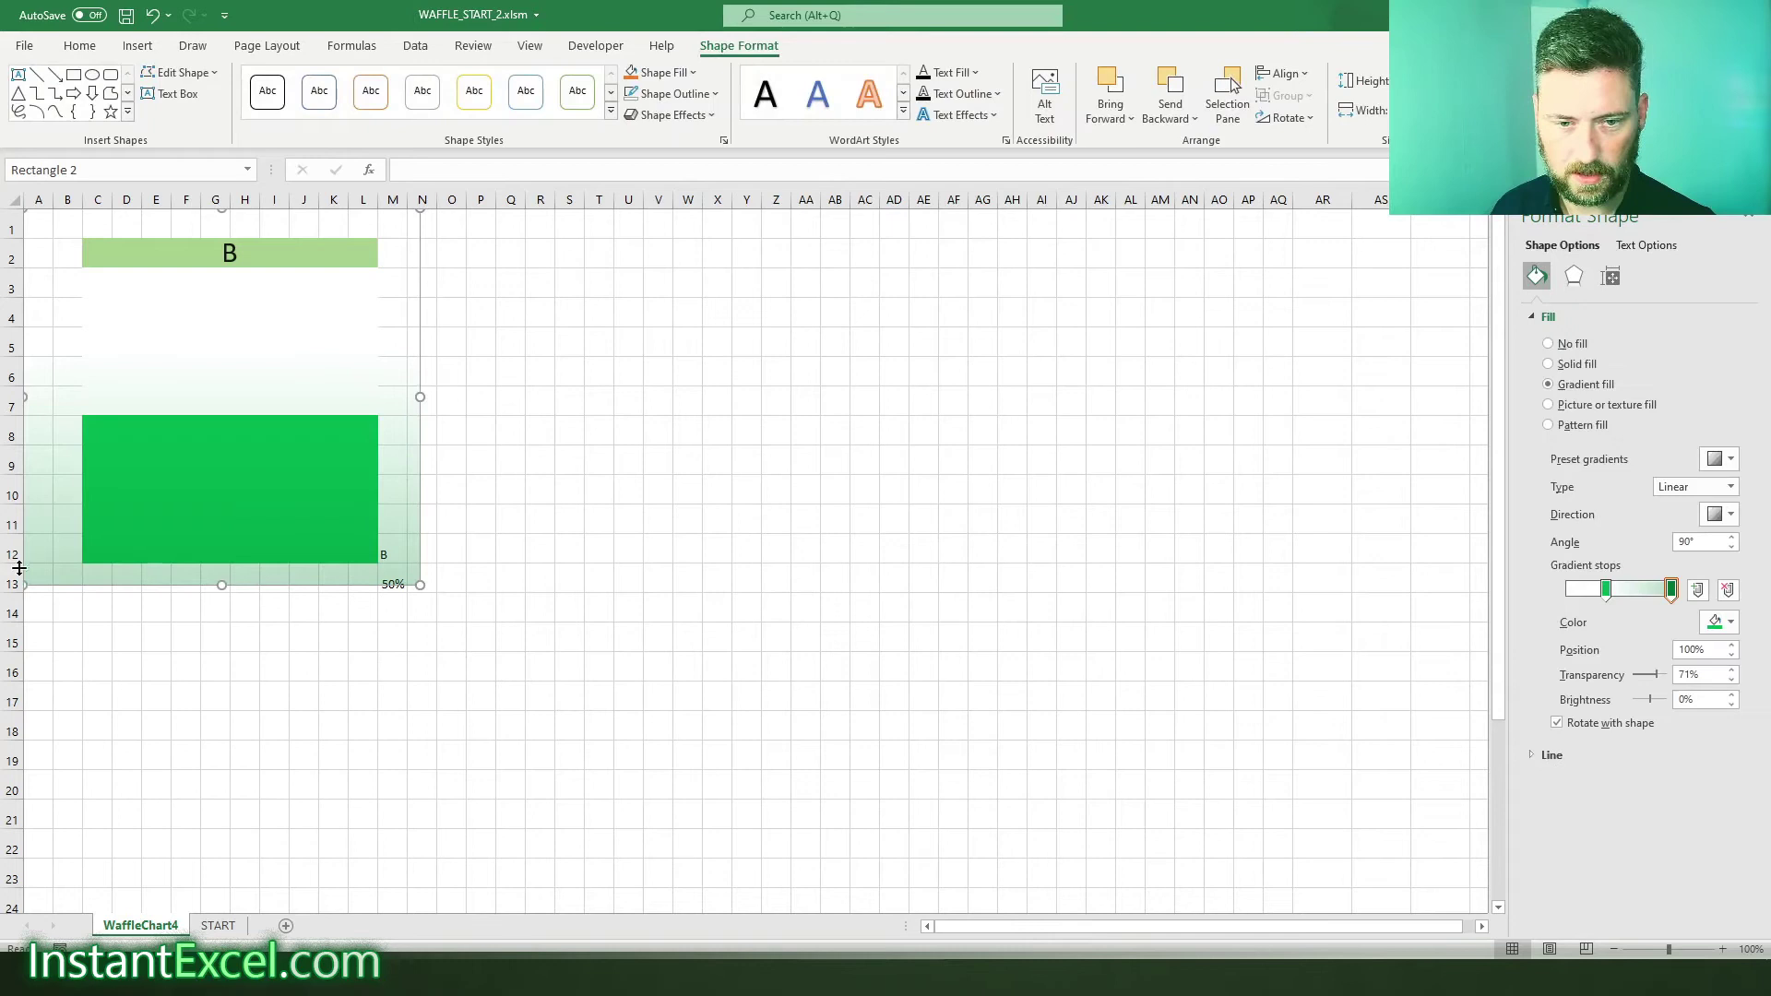
{"action": "left_click_drag", "start_coordinate": [26, 587], "coordinate": [55, 566]}
{"action": "left_click", "coordinate": [538, 545]}
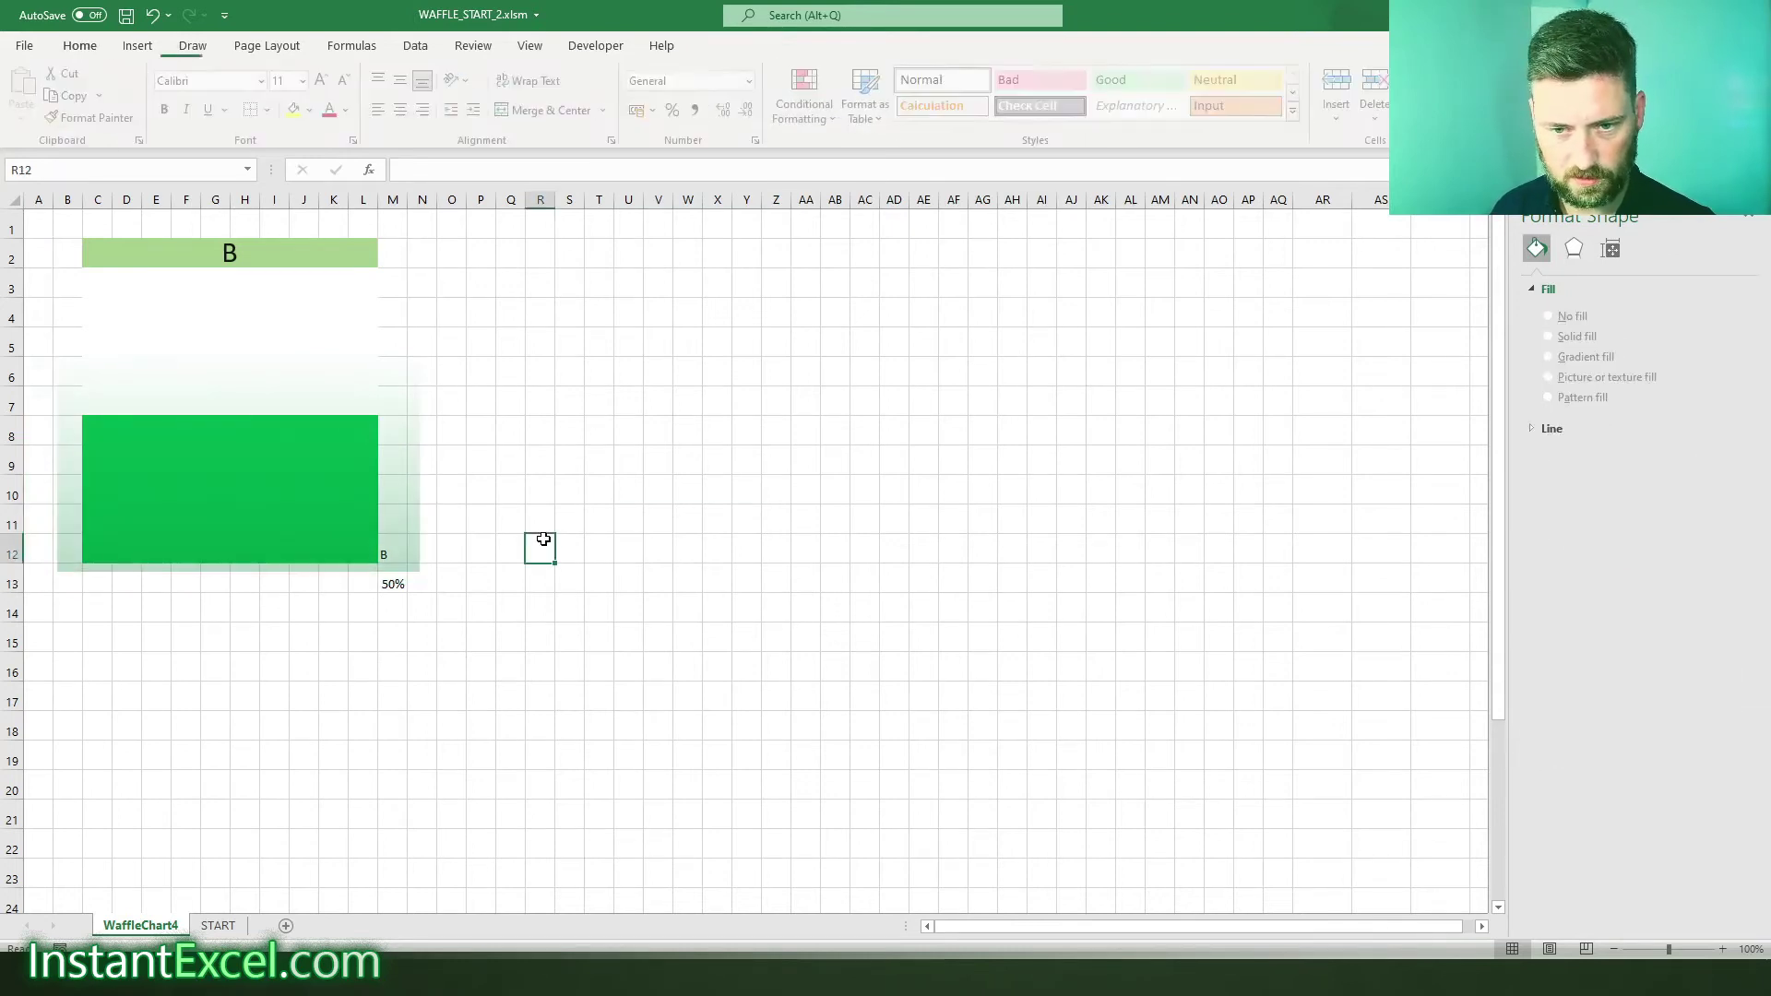
- Set the dark gradient stop's transparency to 14% and lower the rectangle's upper edge to about row 7
{"action": "left_click", "coordinate": [304, 482]}
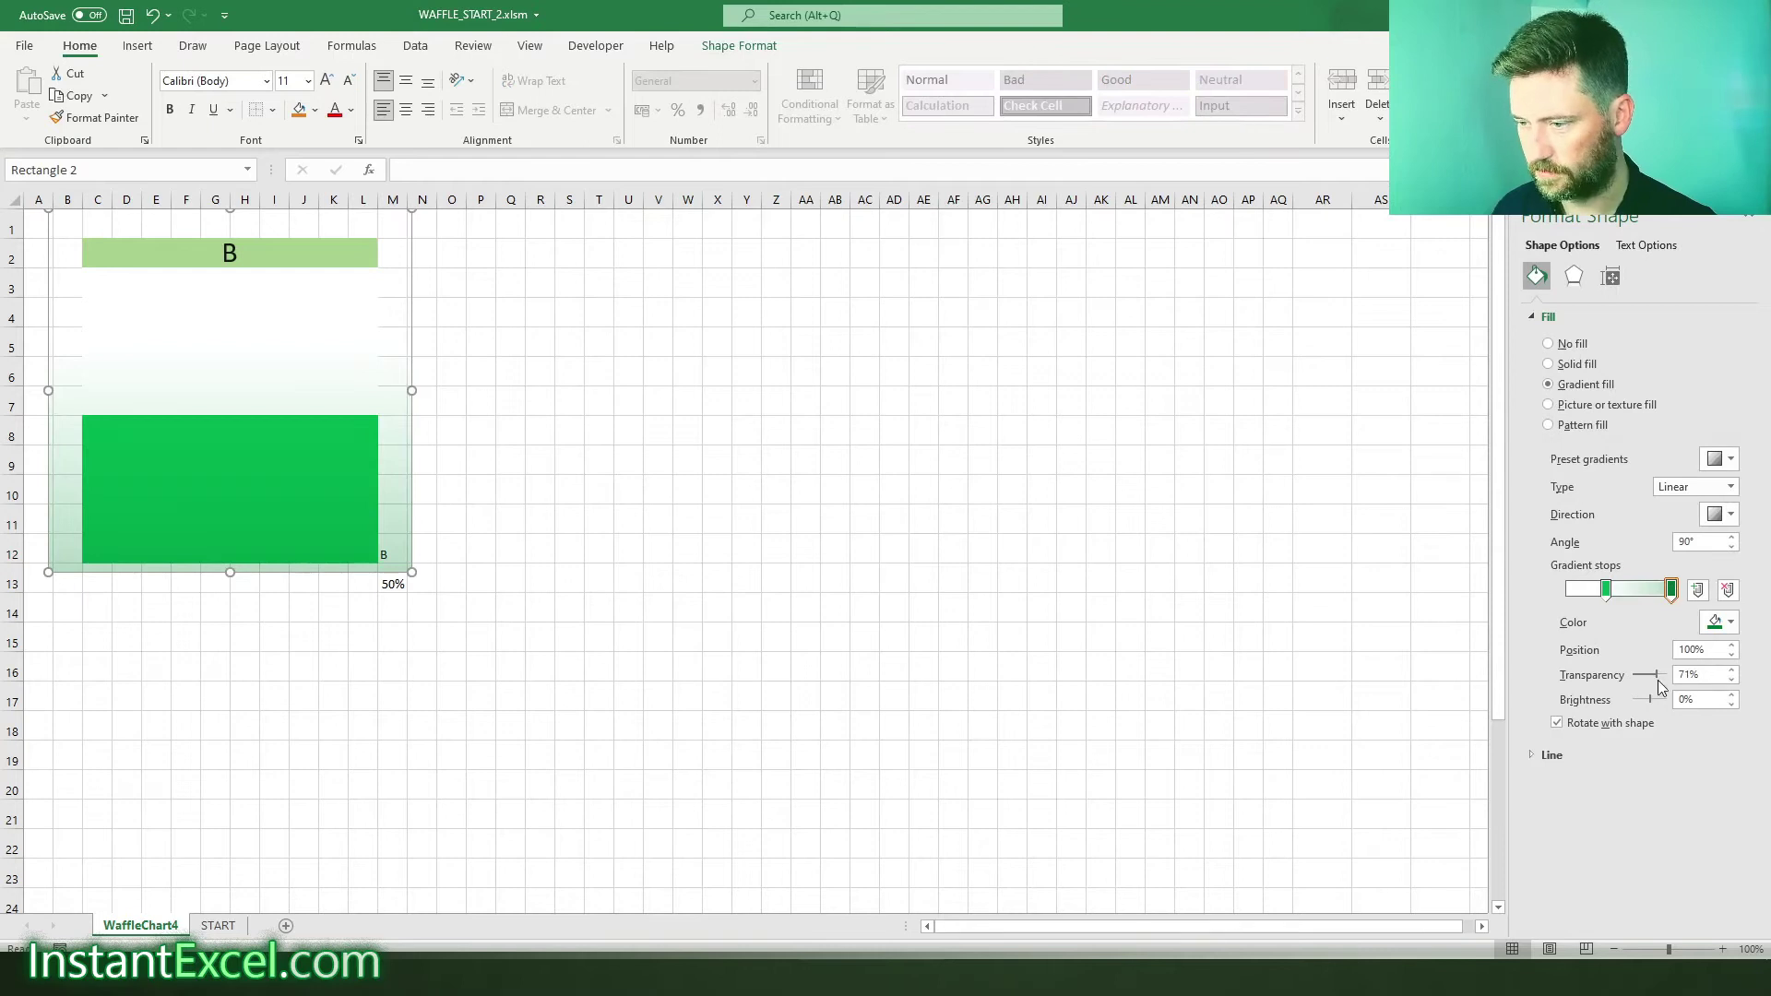
{"action": "left_click_drag", "start_coordinate": [1651, 679], "coordinate": [1639, 679]}
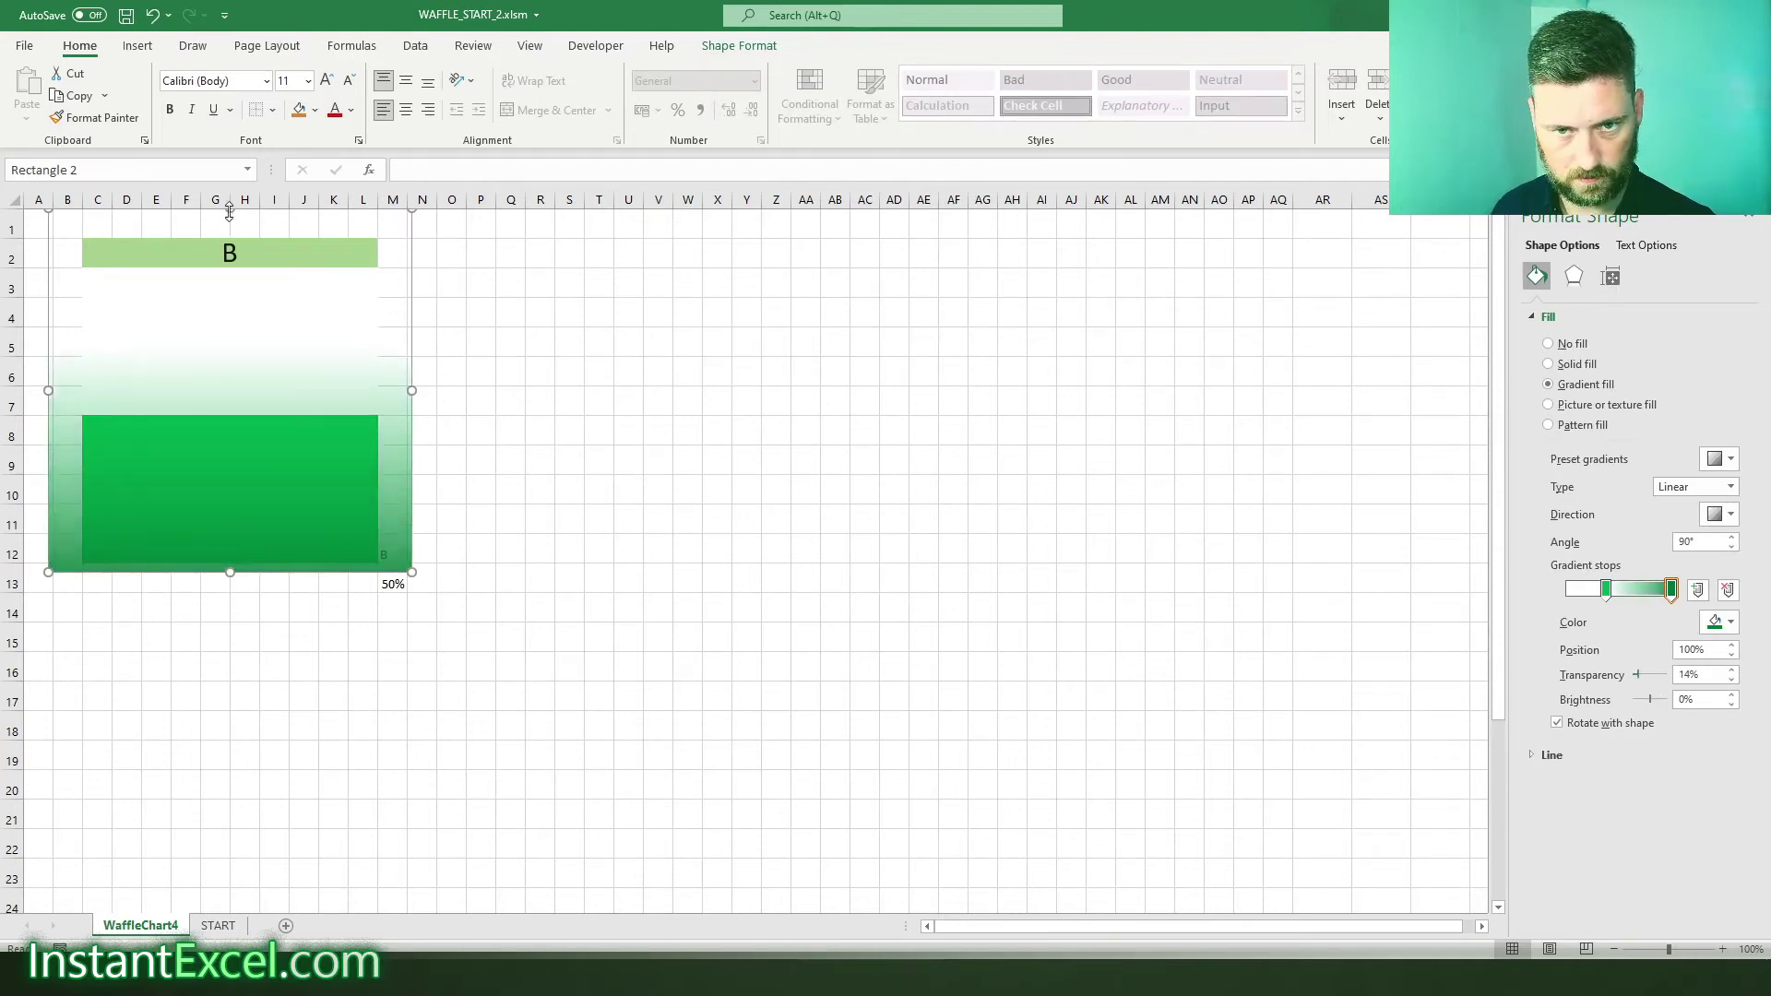
{"action": "left_click_drag", "start_coordinate": [229, 211], "coordinate": [246, 408]}
{"action": "left_click", "coordinate": [631, 498]}
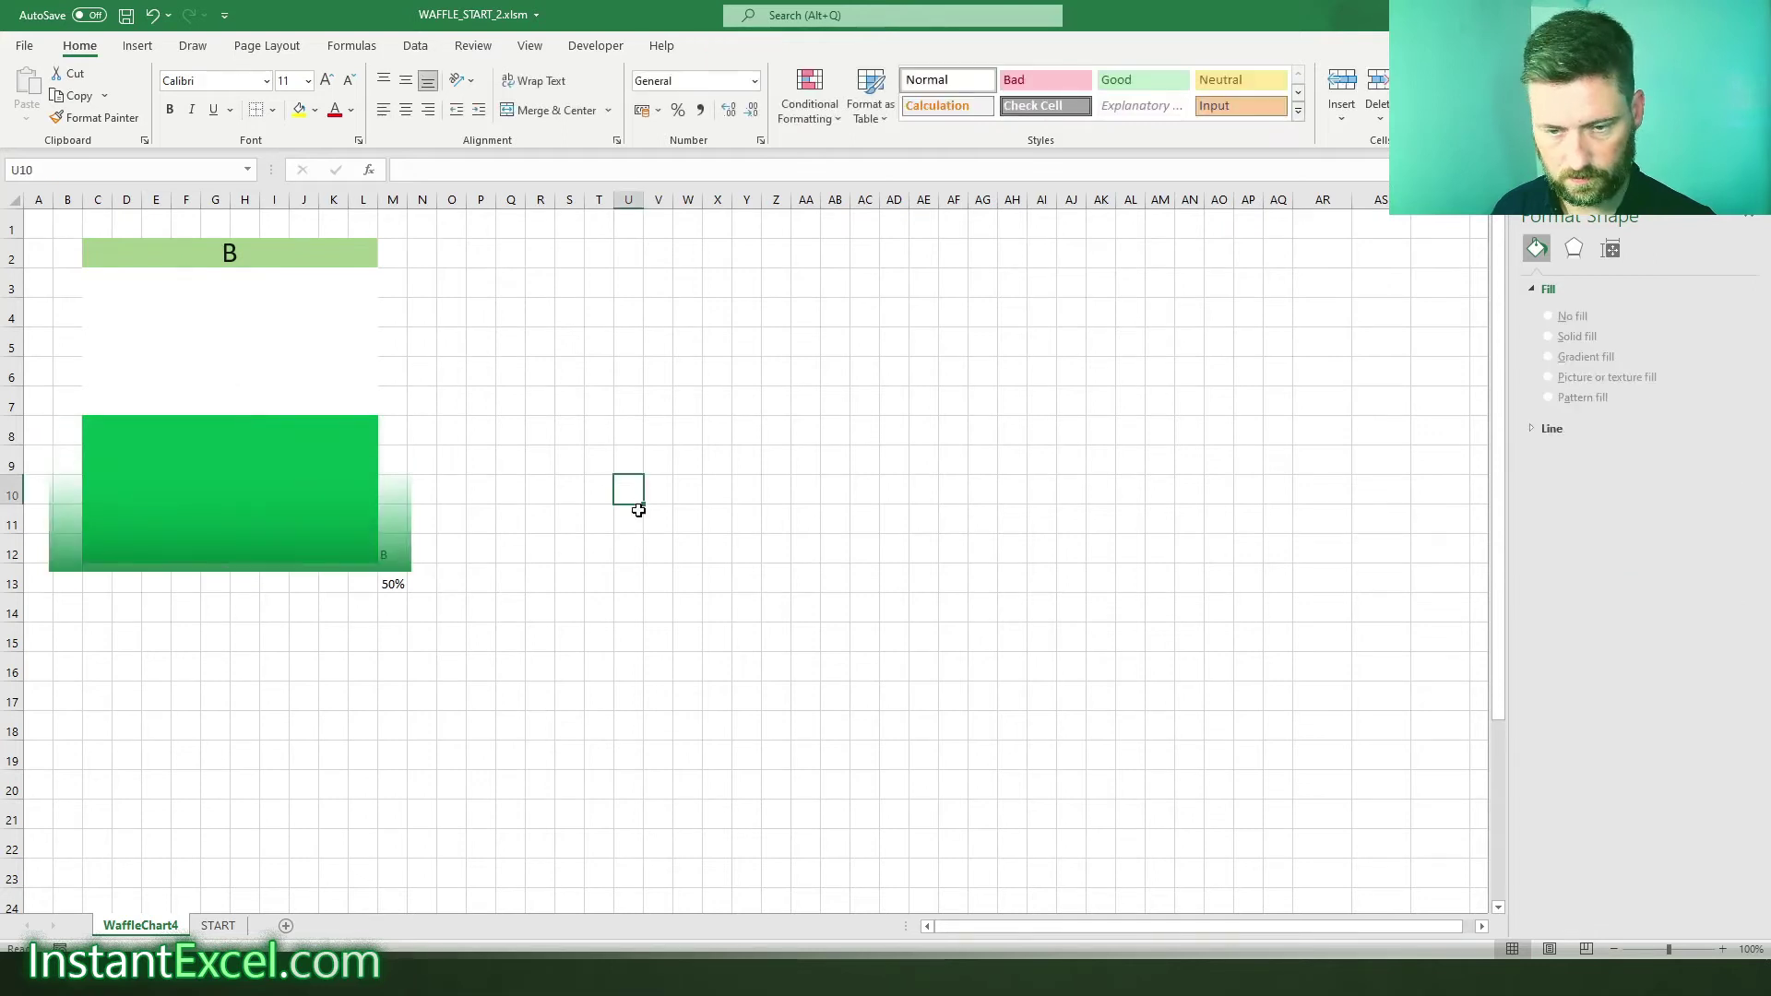
{"action": "left_click", "coordinate": [657, 549]}
{"action": "left_click", "coordinate": [627, 638]}
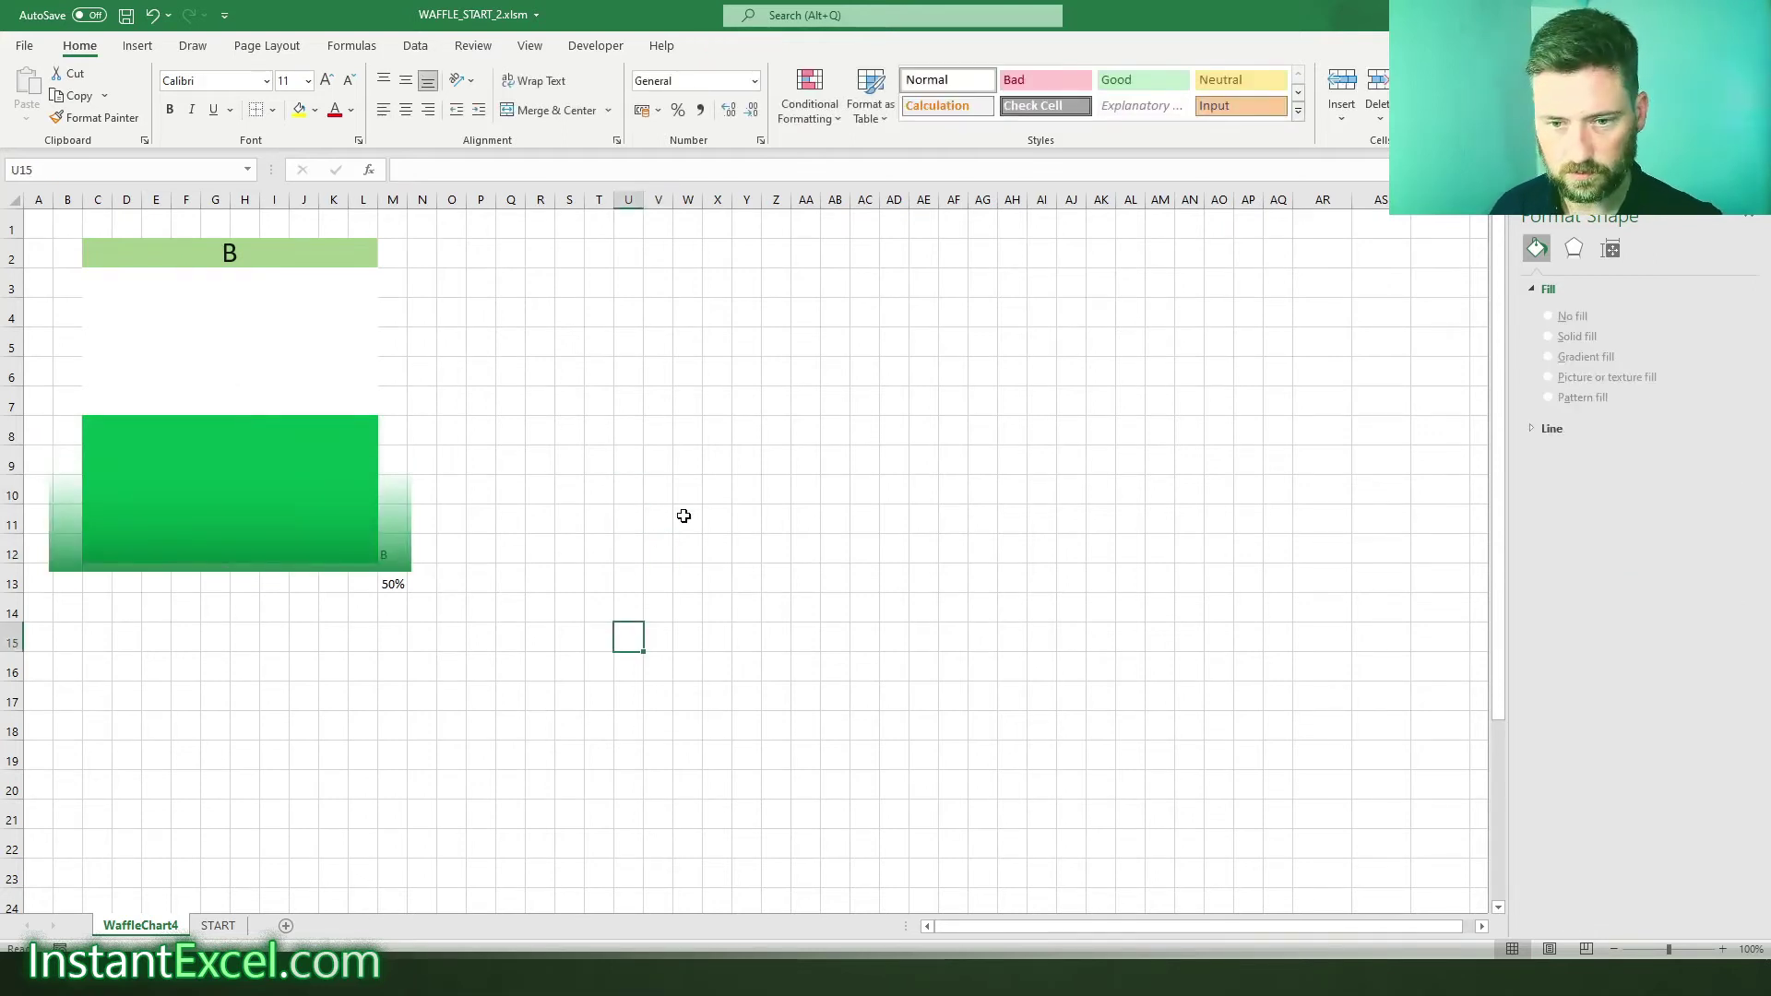
- Switch to the START sheet, move the linked waffle chart B slightly lower, and deselect it
{"action": "left_click", "coordinate": [217, 926]}
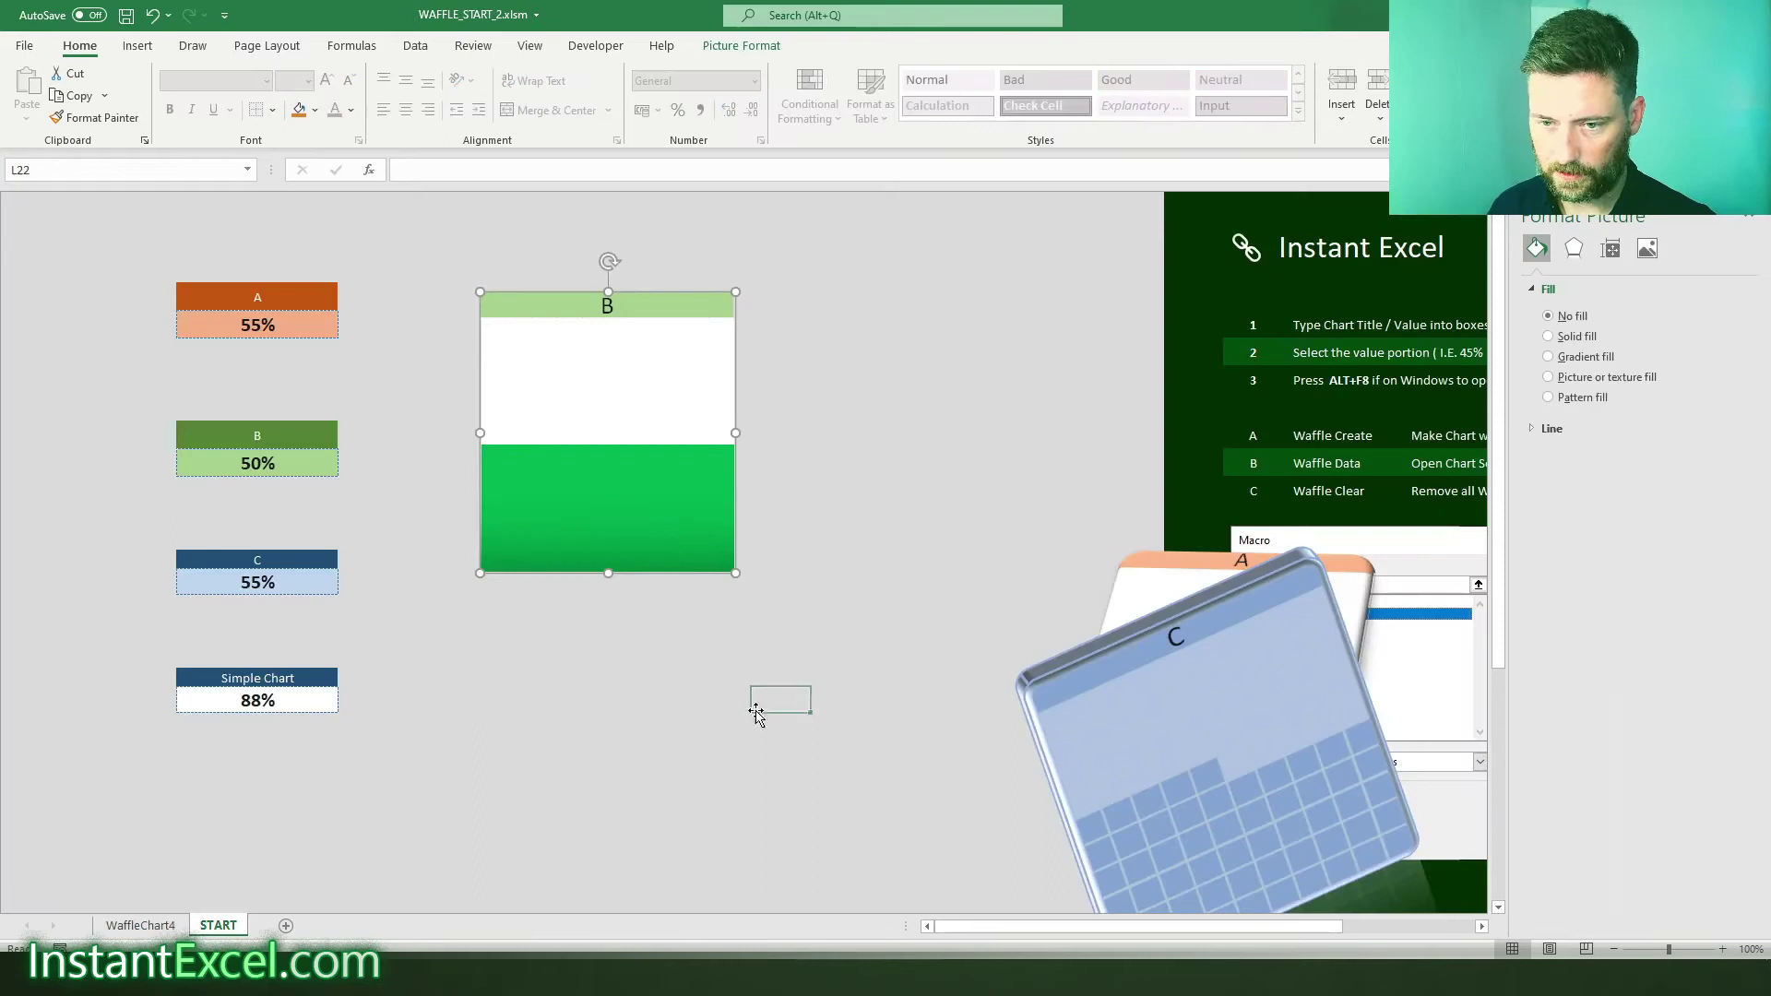
{"action": "left_click_drag", "start_coordinate": [606, 507], "coordinate": [581, 566]}
{"action": "left_click", "coordinate": [652, 739]}
{"action": "key", "text": "Escape"}
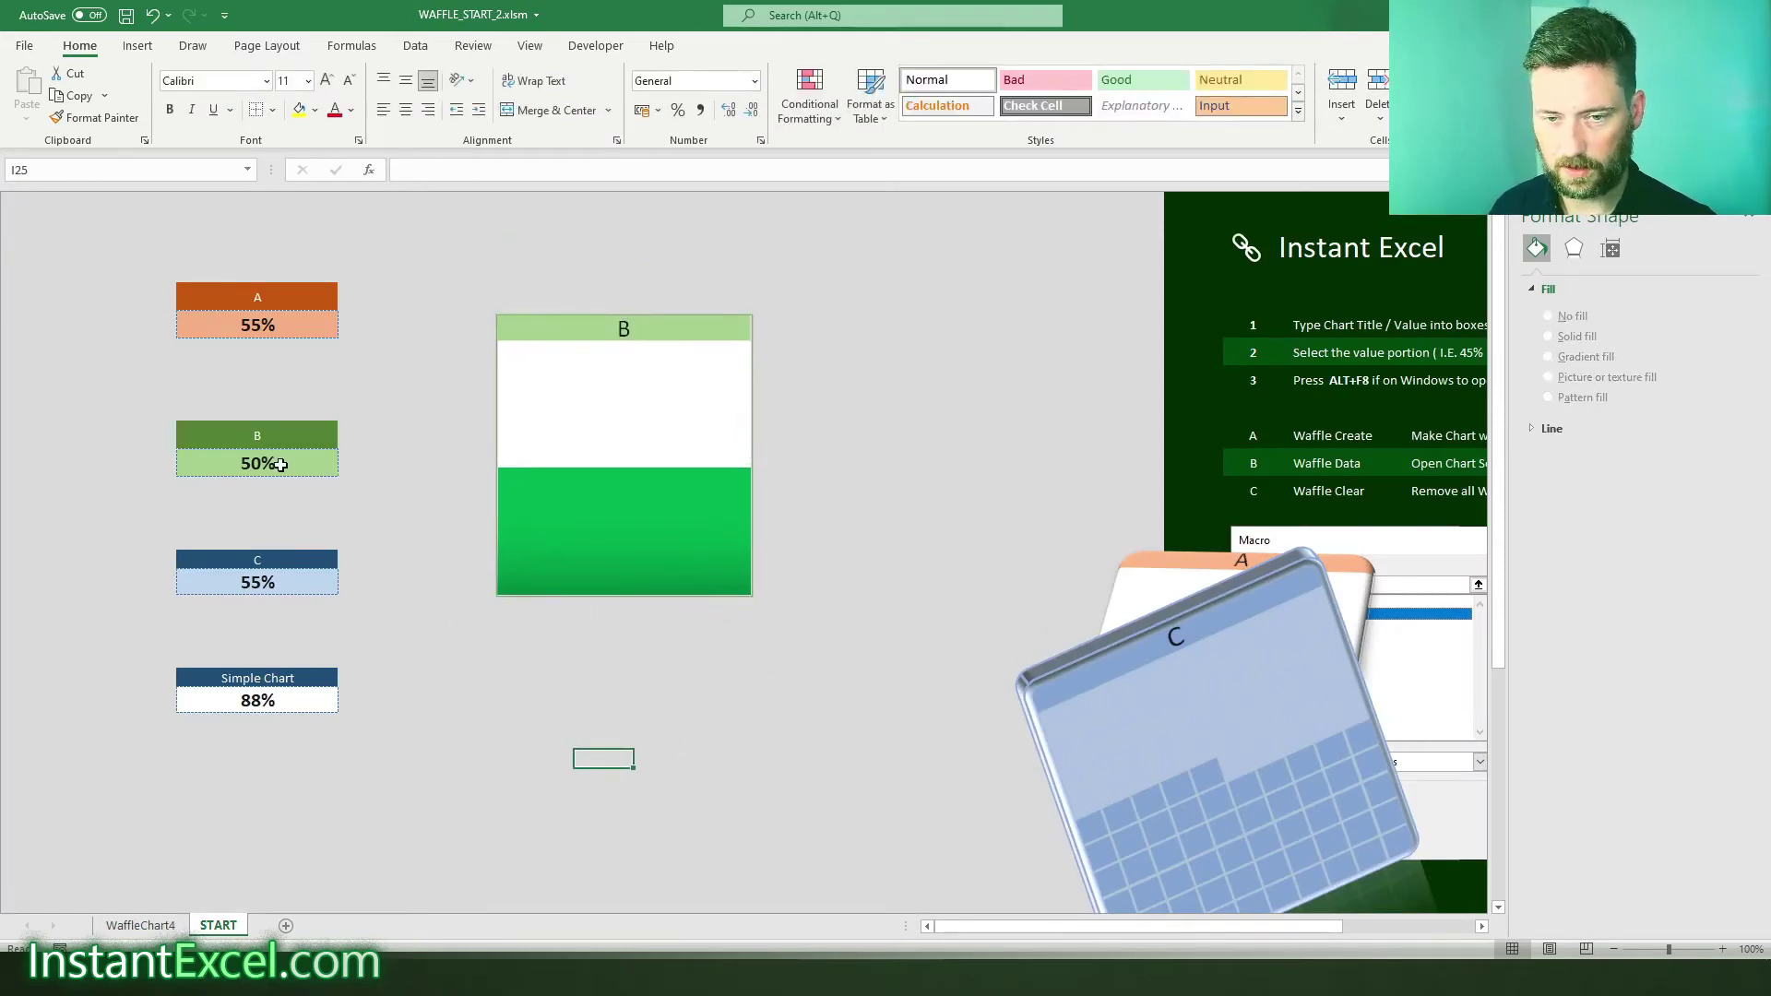
- Set the value under title B to 55%
{"action": "left_click", "coordinate": [286, 458]}
{"action": "type", "text": "55"}
{"action": "key", "text": "Return"}
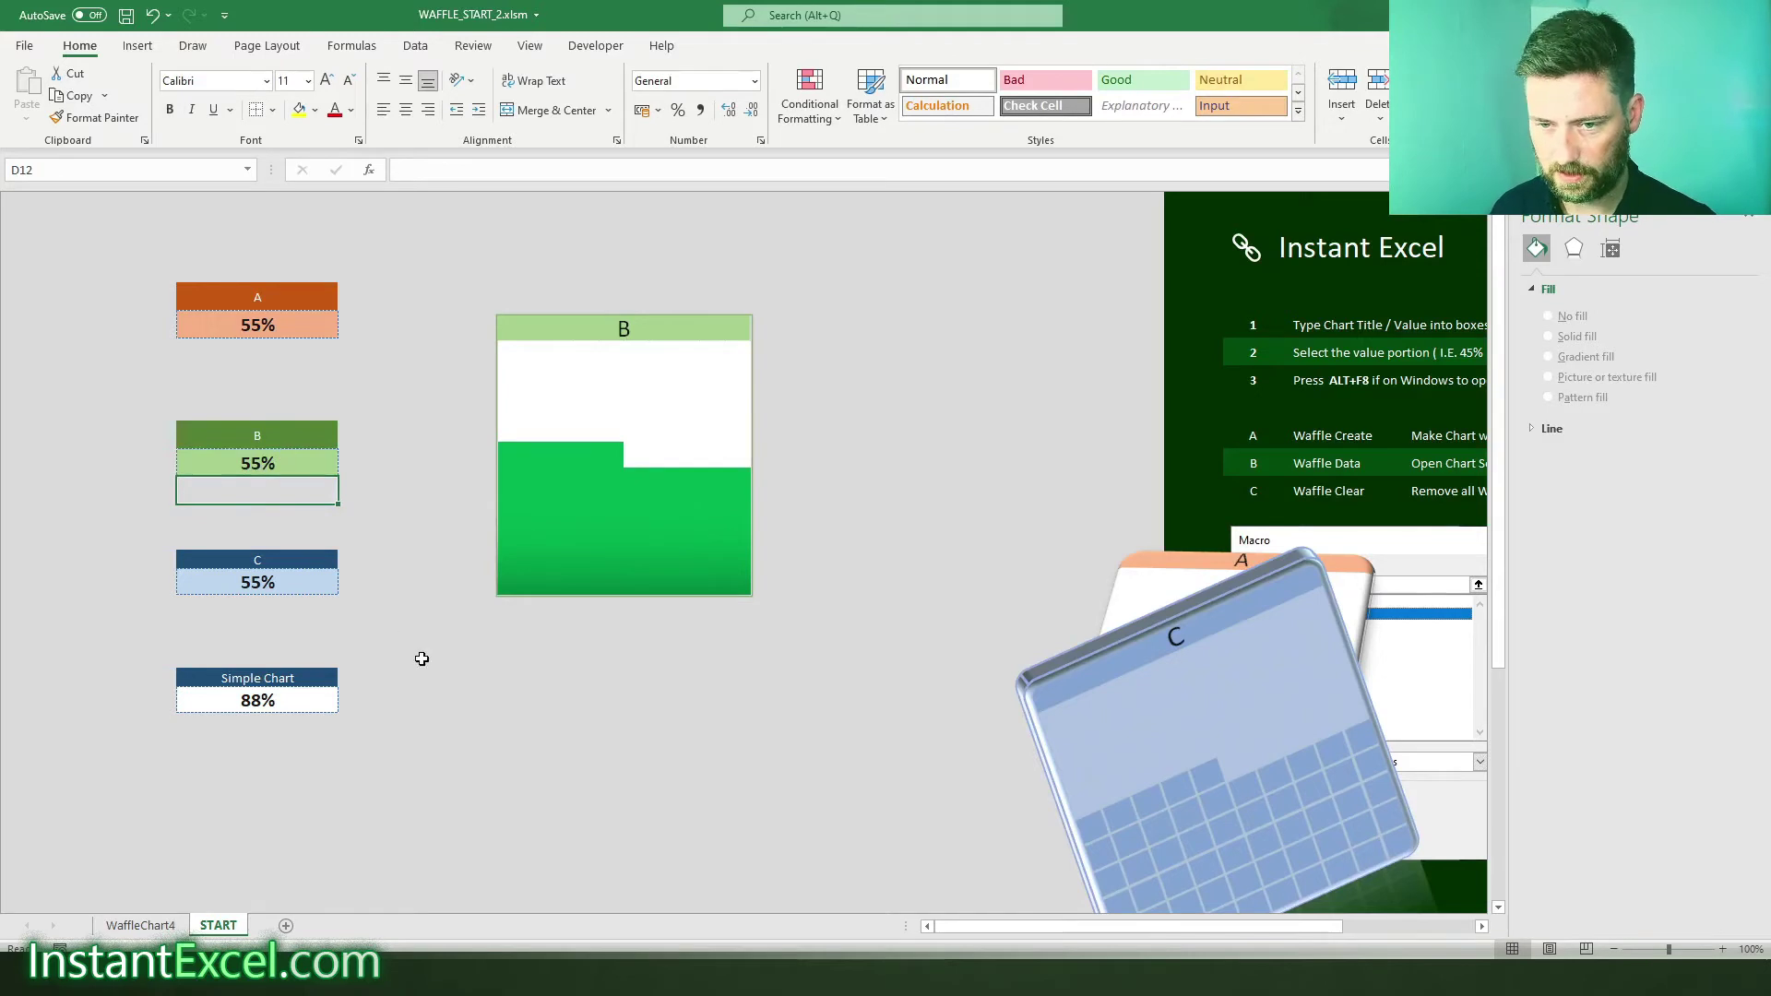
{"action": "left_click", "coordinate": [485, 723]}
- On the WaffleChart4 sheet, give waffle cells C3:L12 the darkest off-black theme shade for both fill and font color
{"action": "left_click", "coordinate": [140, 925]}
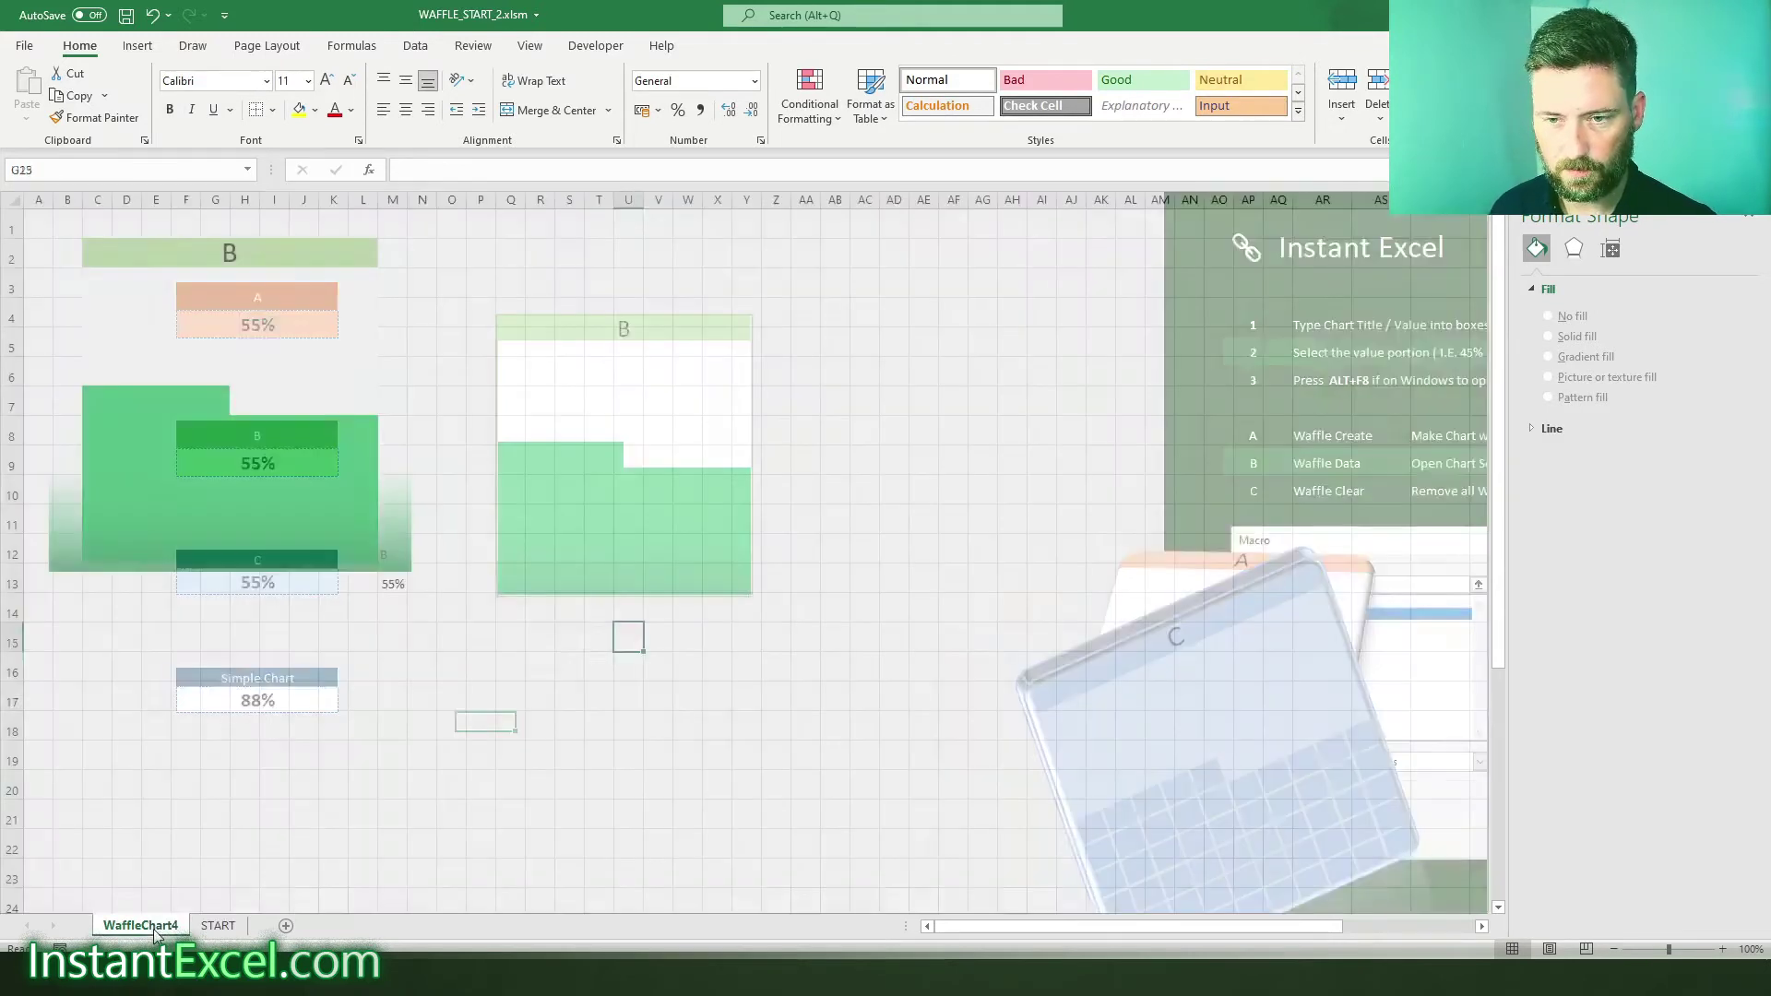
{"action": "left_click_drag", "start_coordinate": [92, 281], "coordinate": [373, 548]}
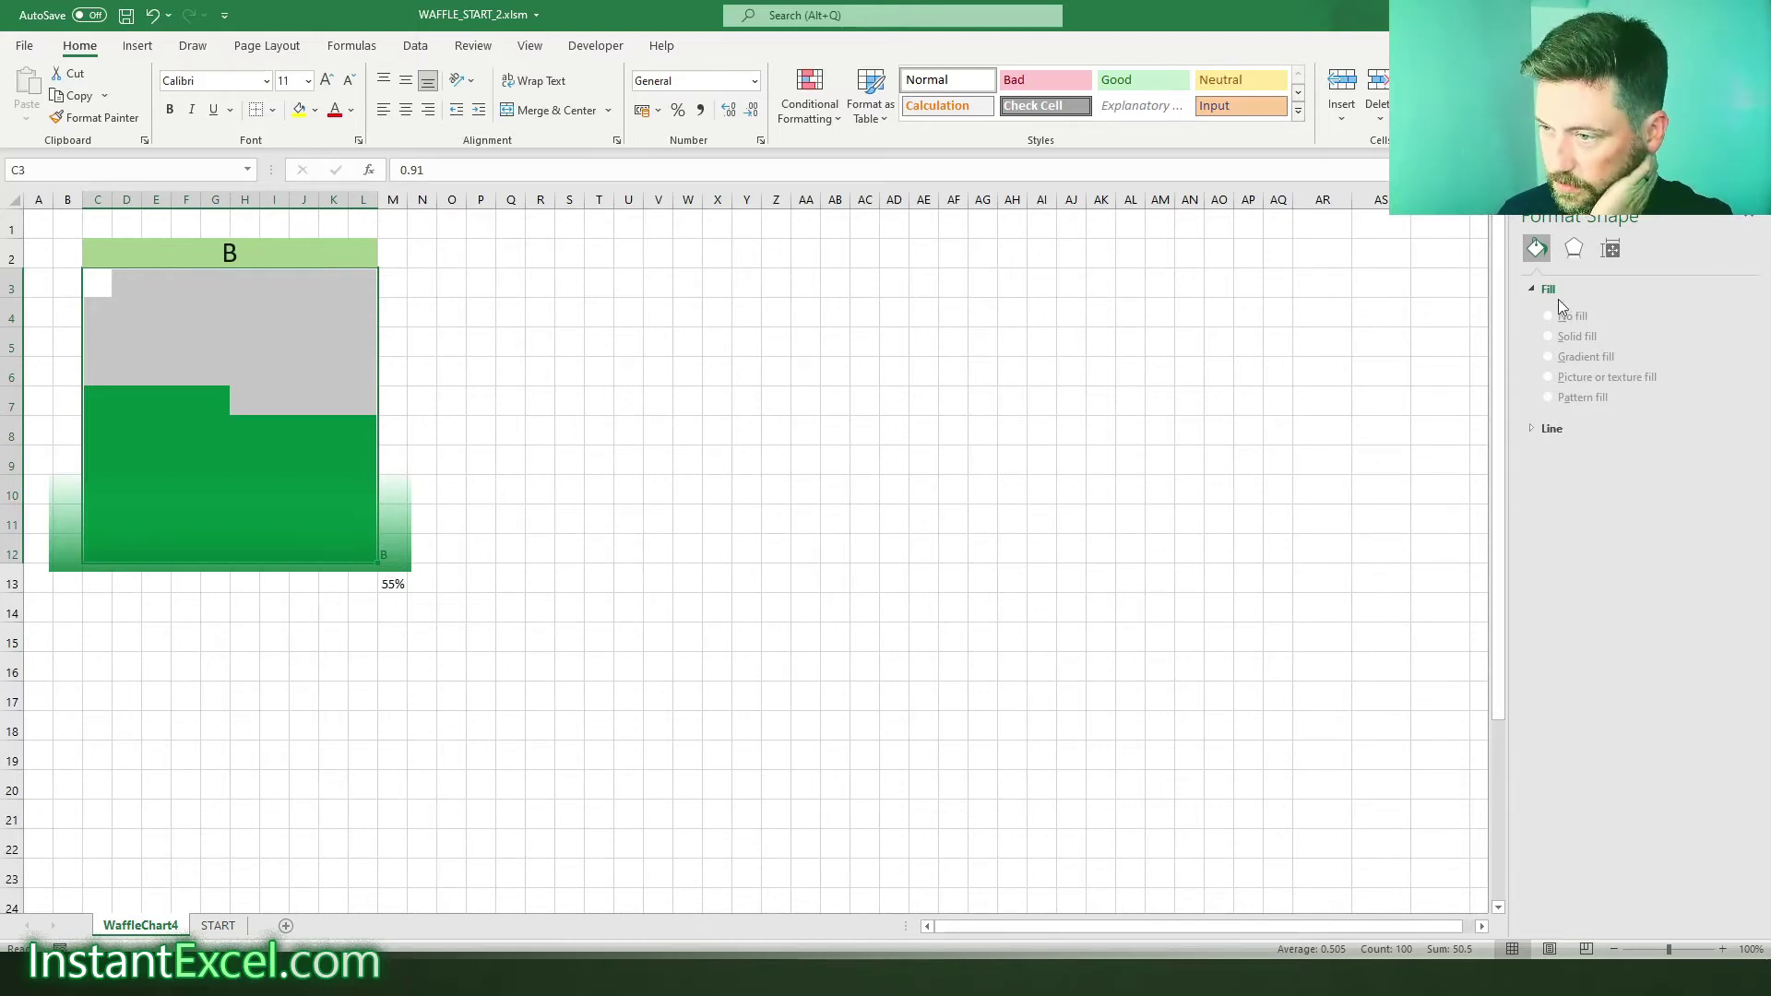
{"action": "left_click", "coordinate": [1572, 250]}
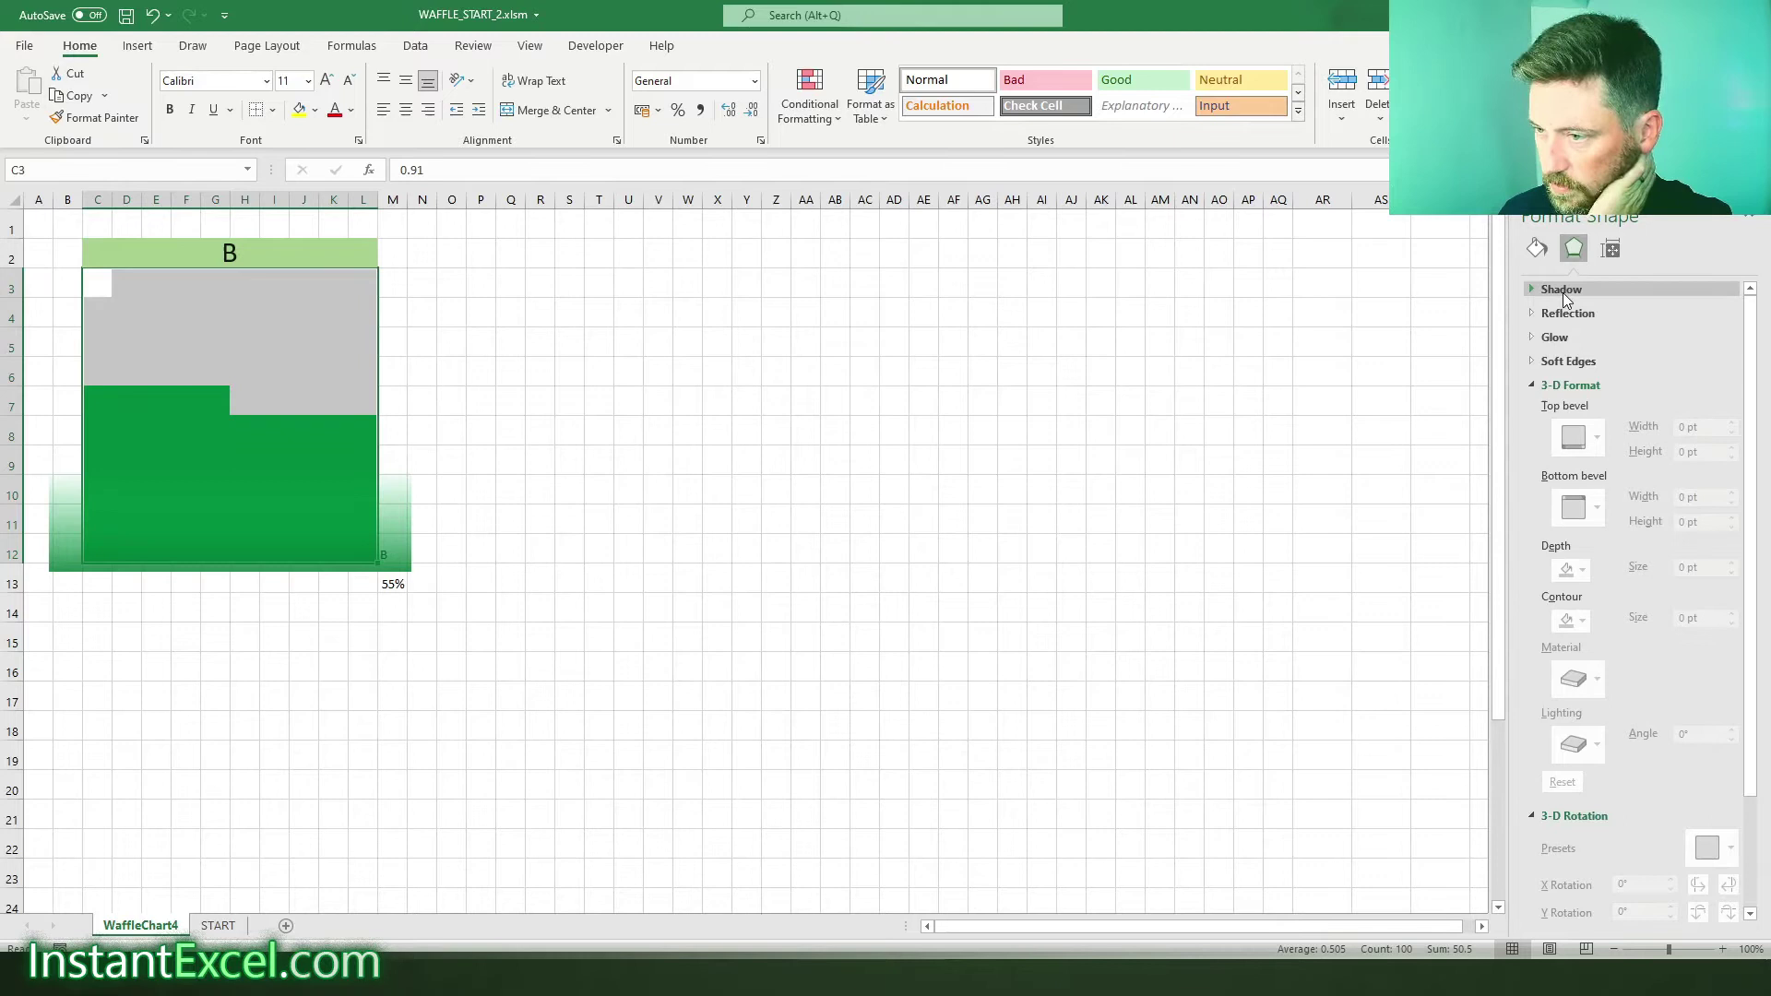
{"action": "left_click", "coordinate": [1538, 251]}
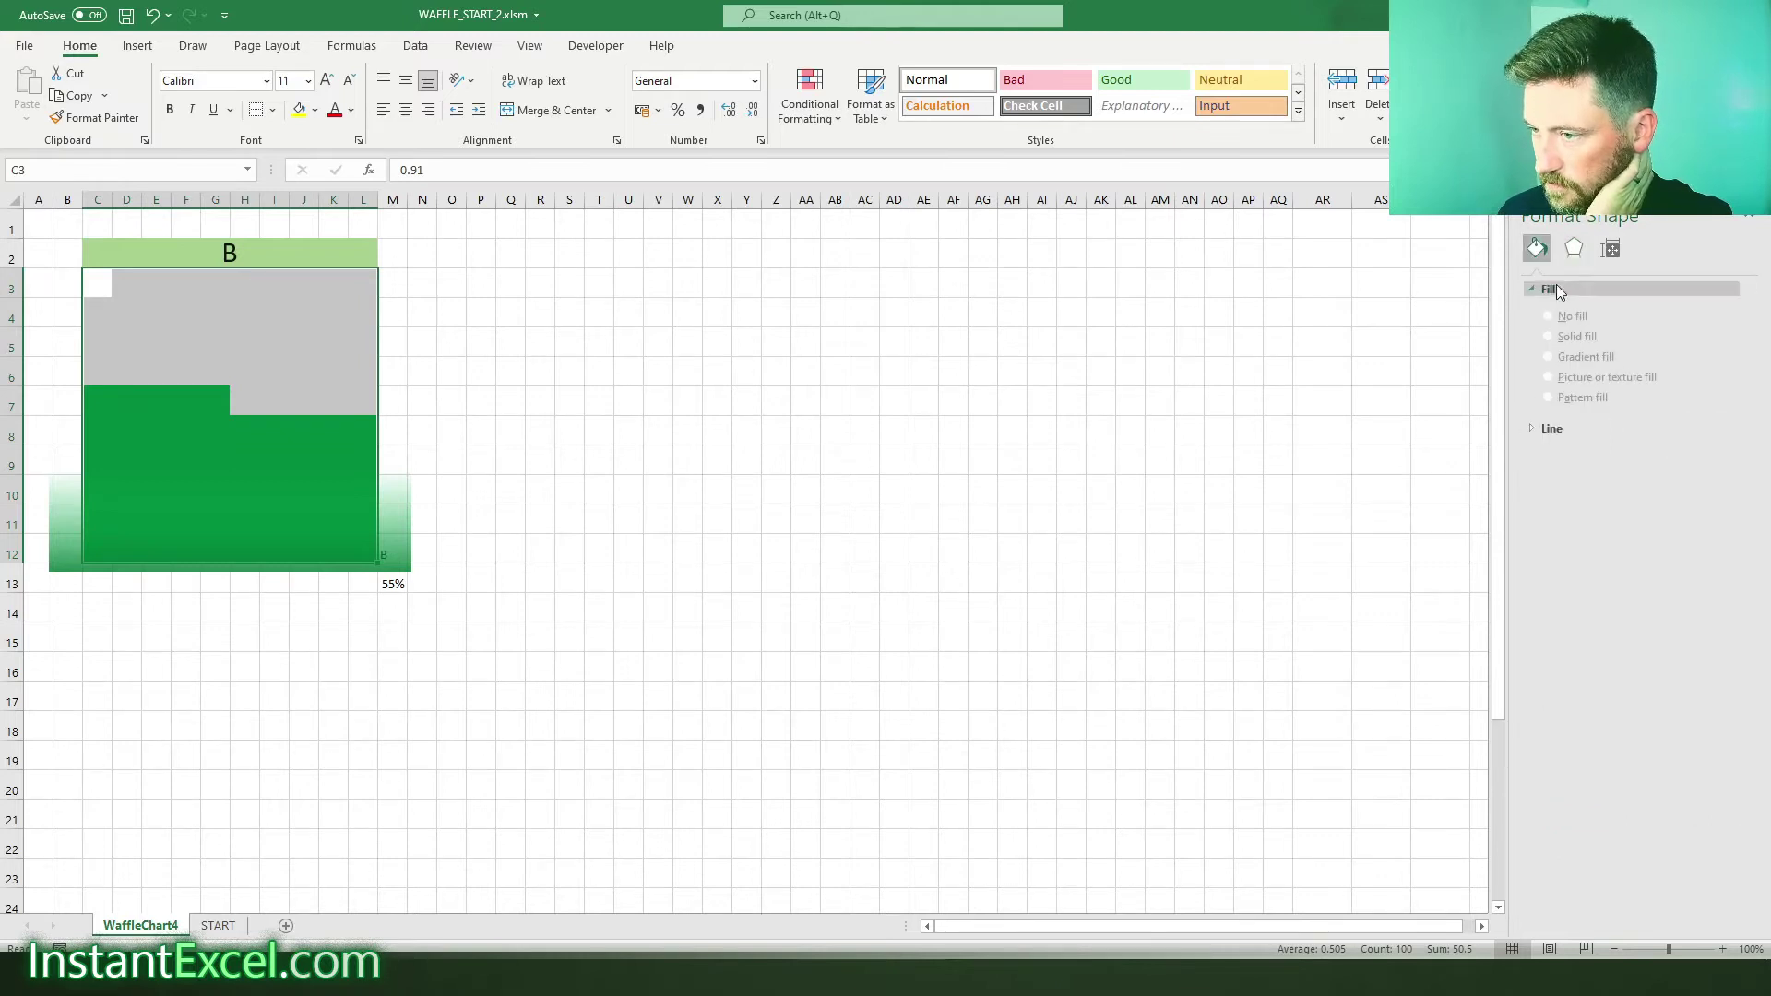
{"action": "left_click", "coordinate": [1381, 349]}
{"action": "left_click", "coordinate": [107, 282]}
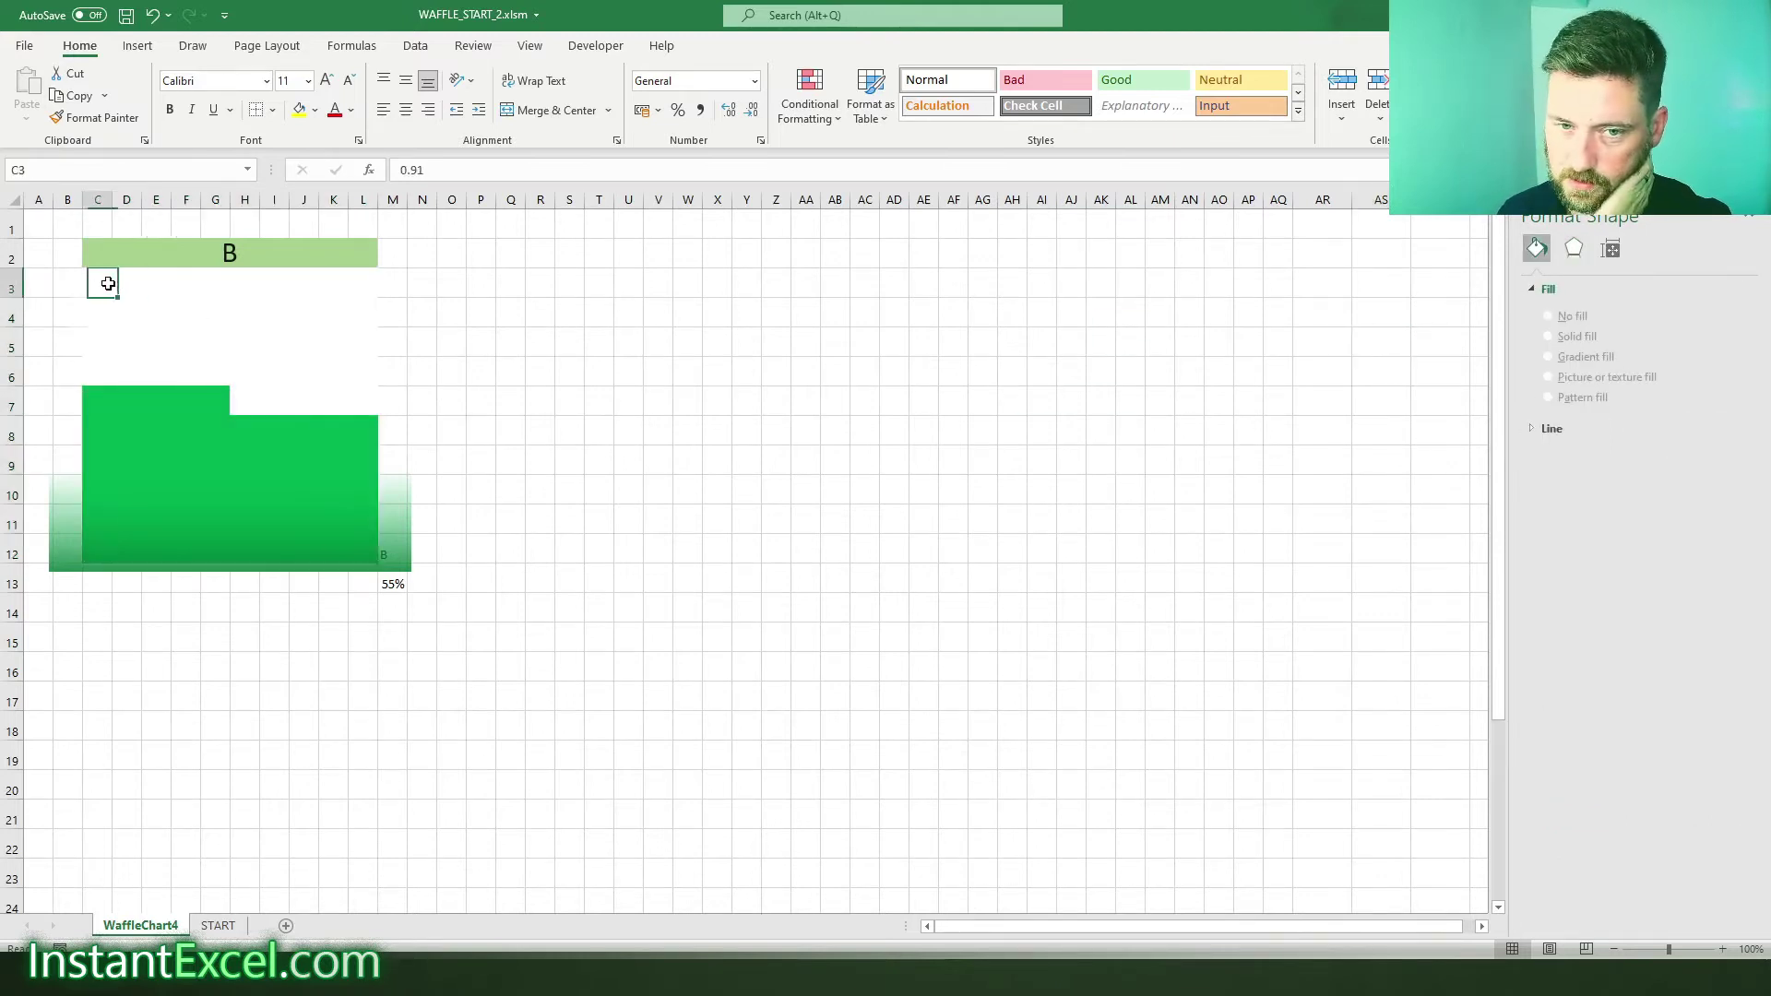
{"action": "left_click_drag", "start_coordinate": [107, 282], "coordinate": [369, 554]}
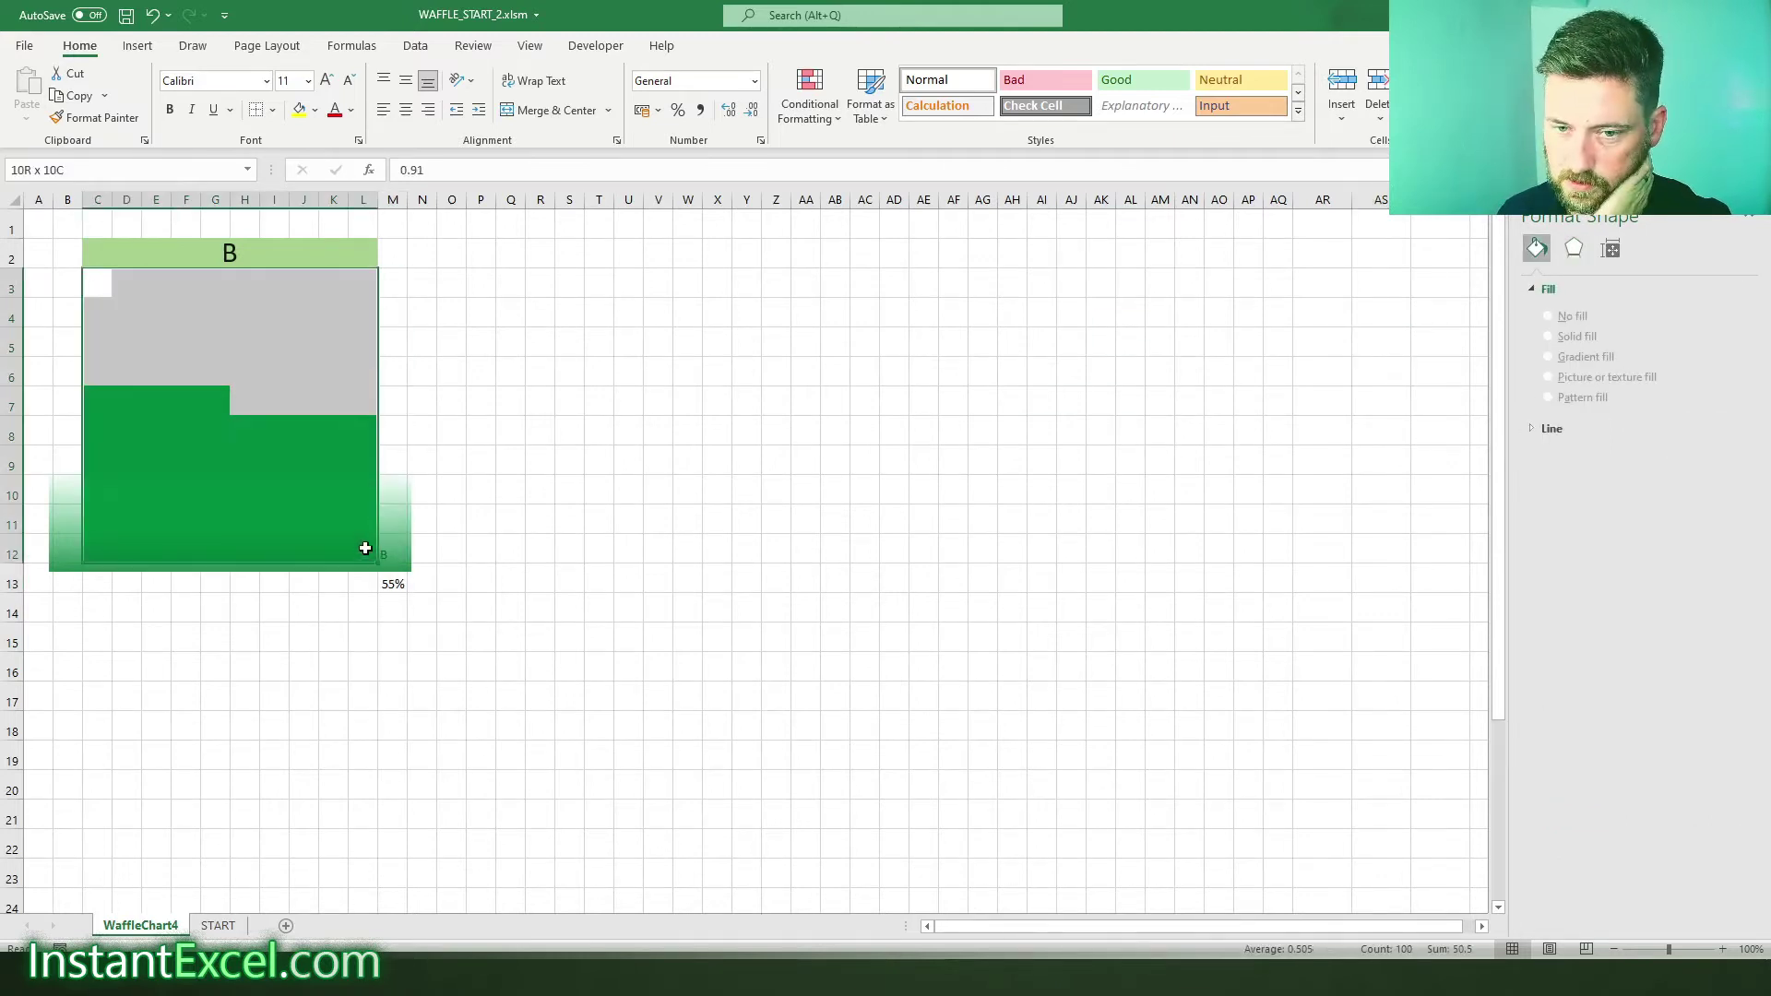
{"action": "left_click", "coordinate": [314, 110]}
{"action": "left_click", "coordinate": [314, 226]}
{"action": "left_click", "coordinate": [351, 109]}
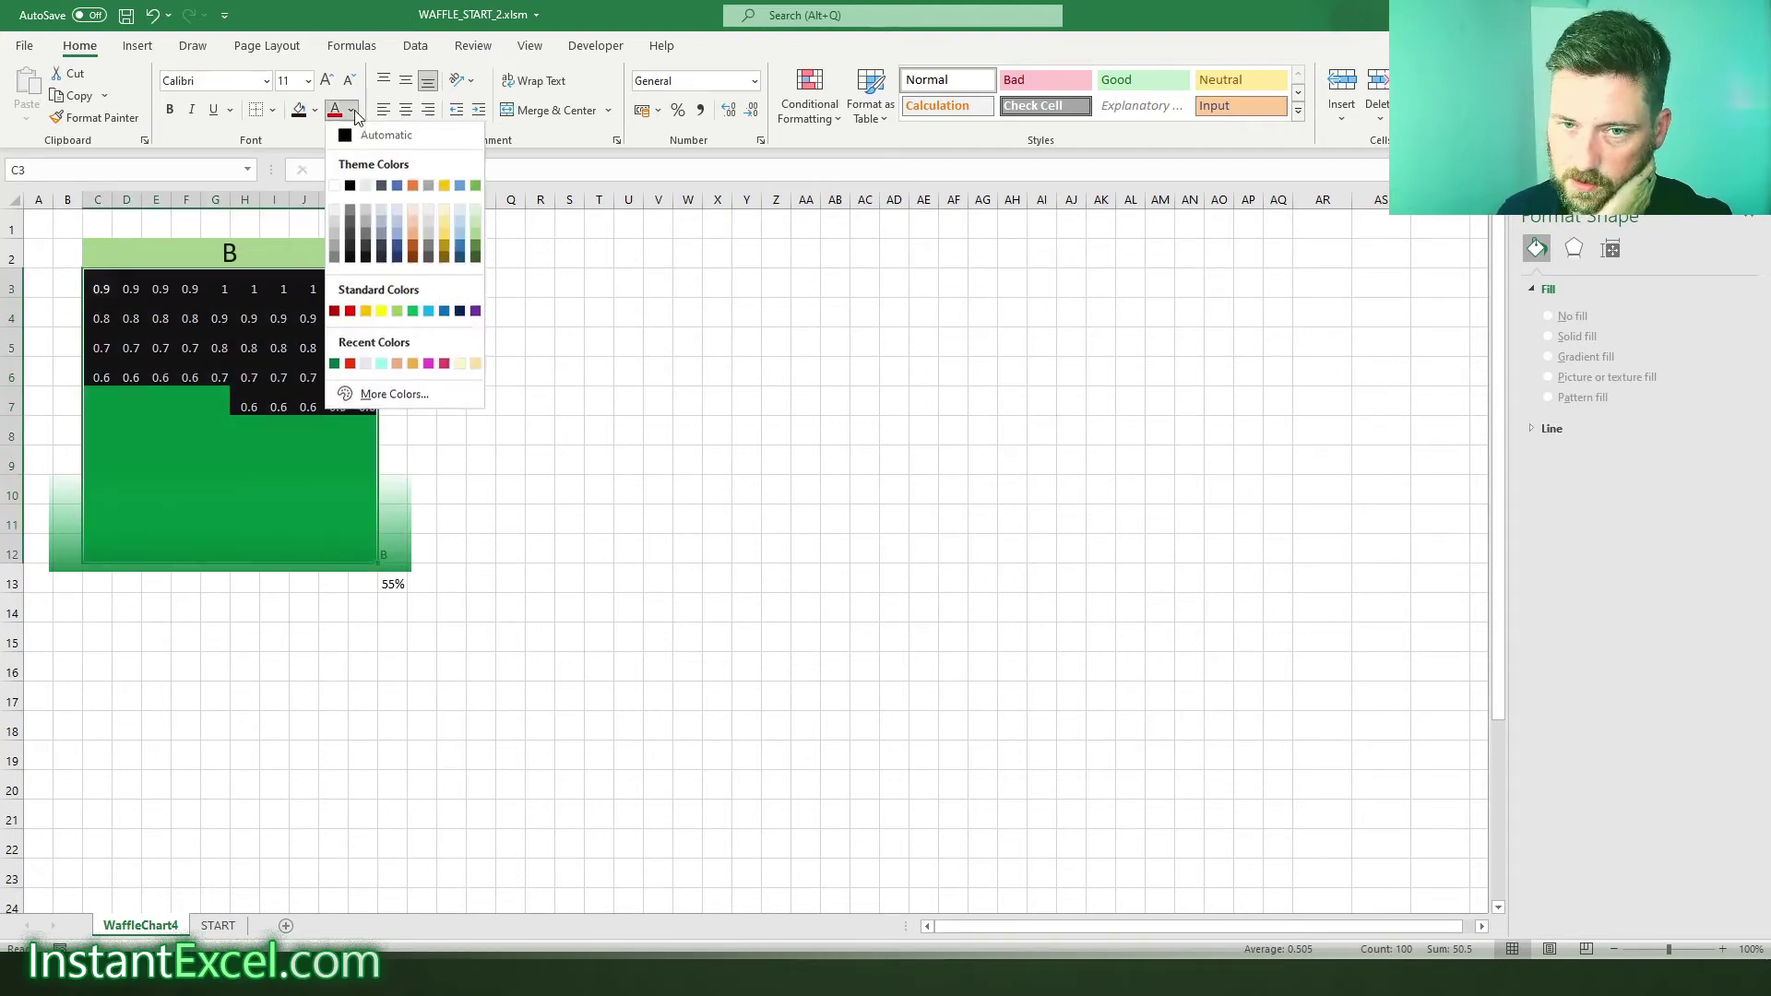
{"action": "left_click", "coordinate": [348, 250]}
{"action": "left_click", "coordinate": [688, 427]}
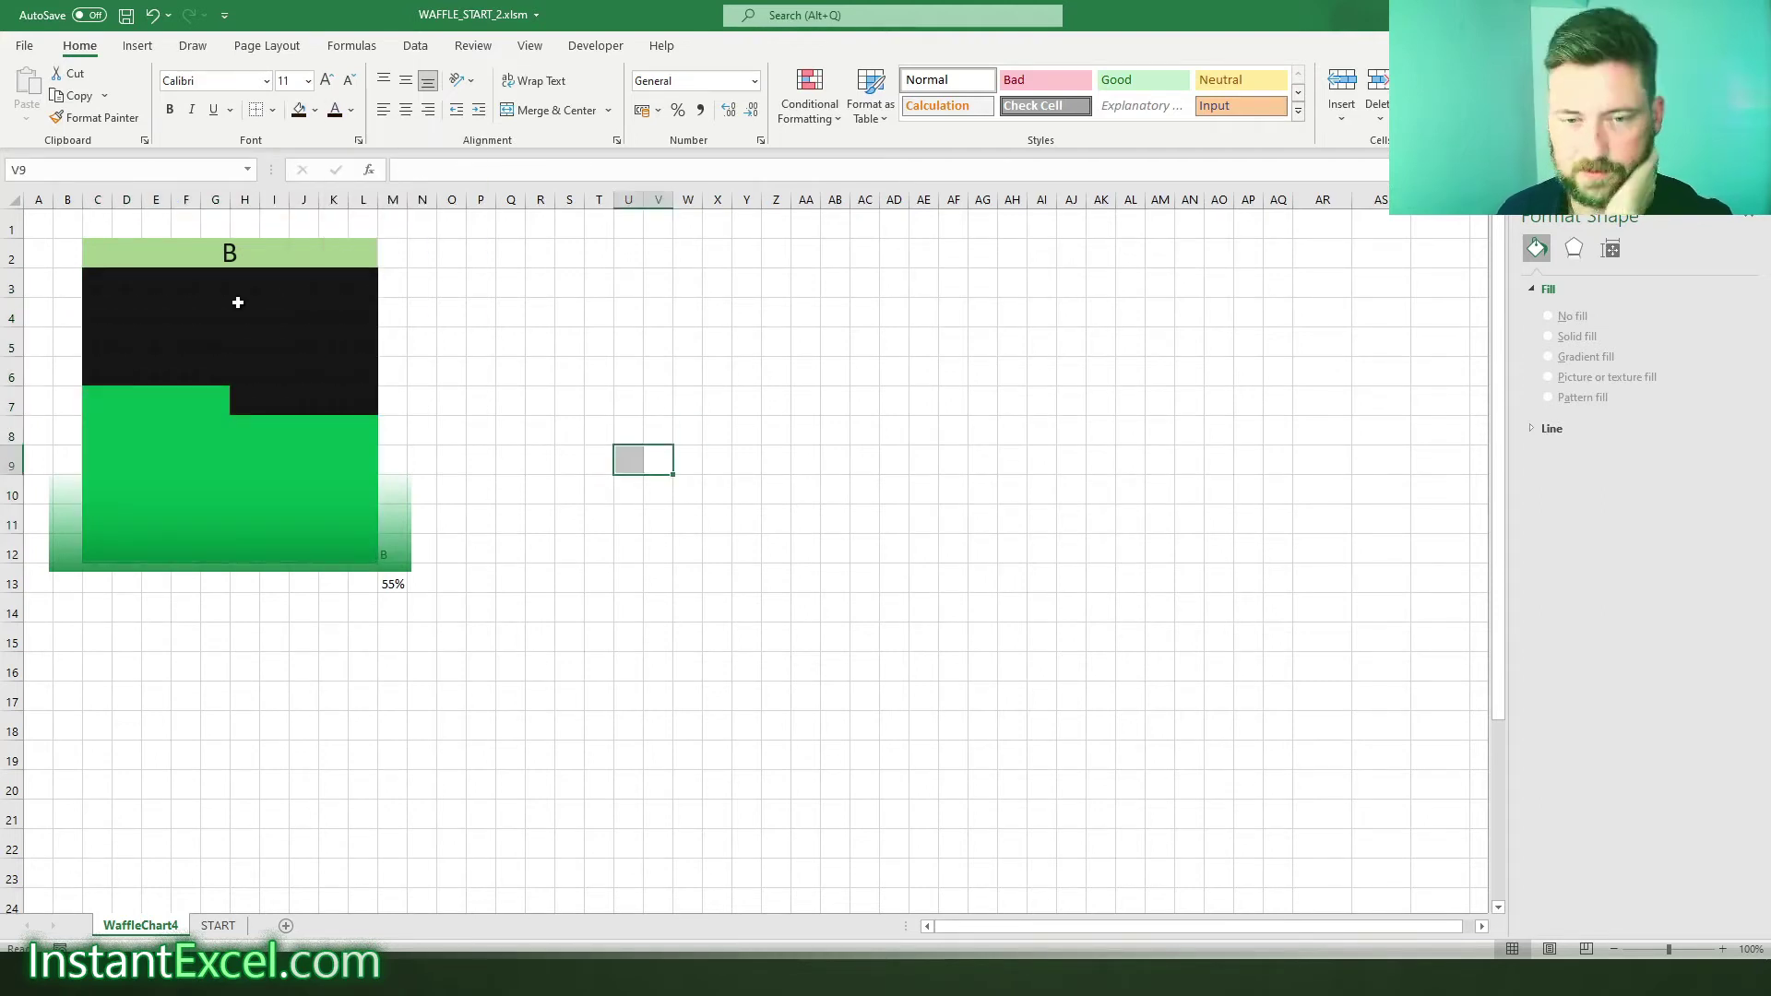
- Duplicate the green gradient rectangle and place the copy beside the waffle grid over about cells Q4:AC9
{"action": "left_click", "coordinate": [244, 314]}
{"action": "left_click", "coordinate": [265, 551]}
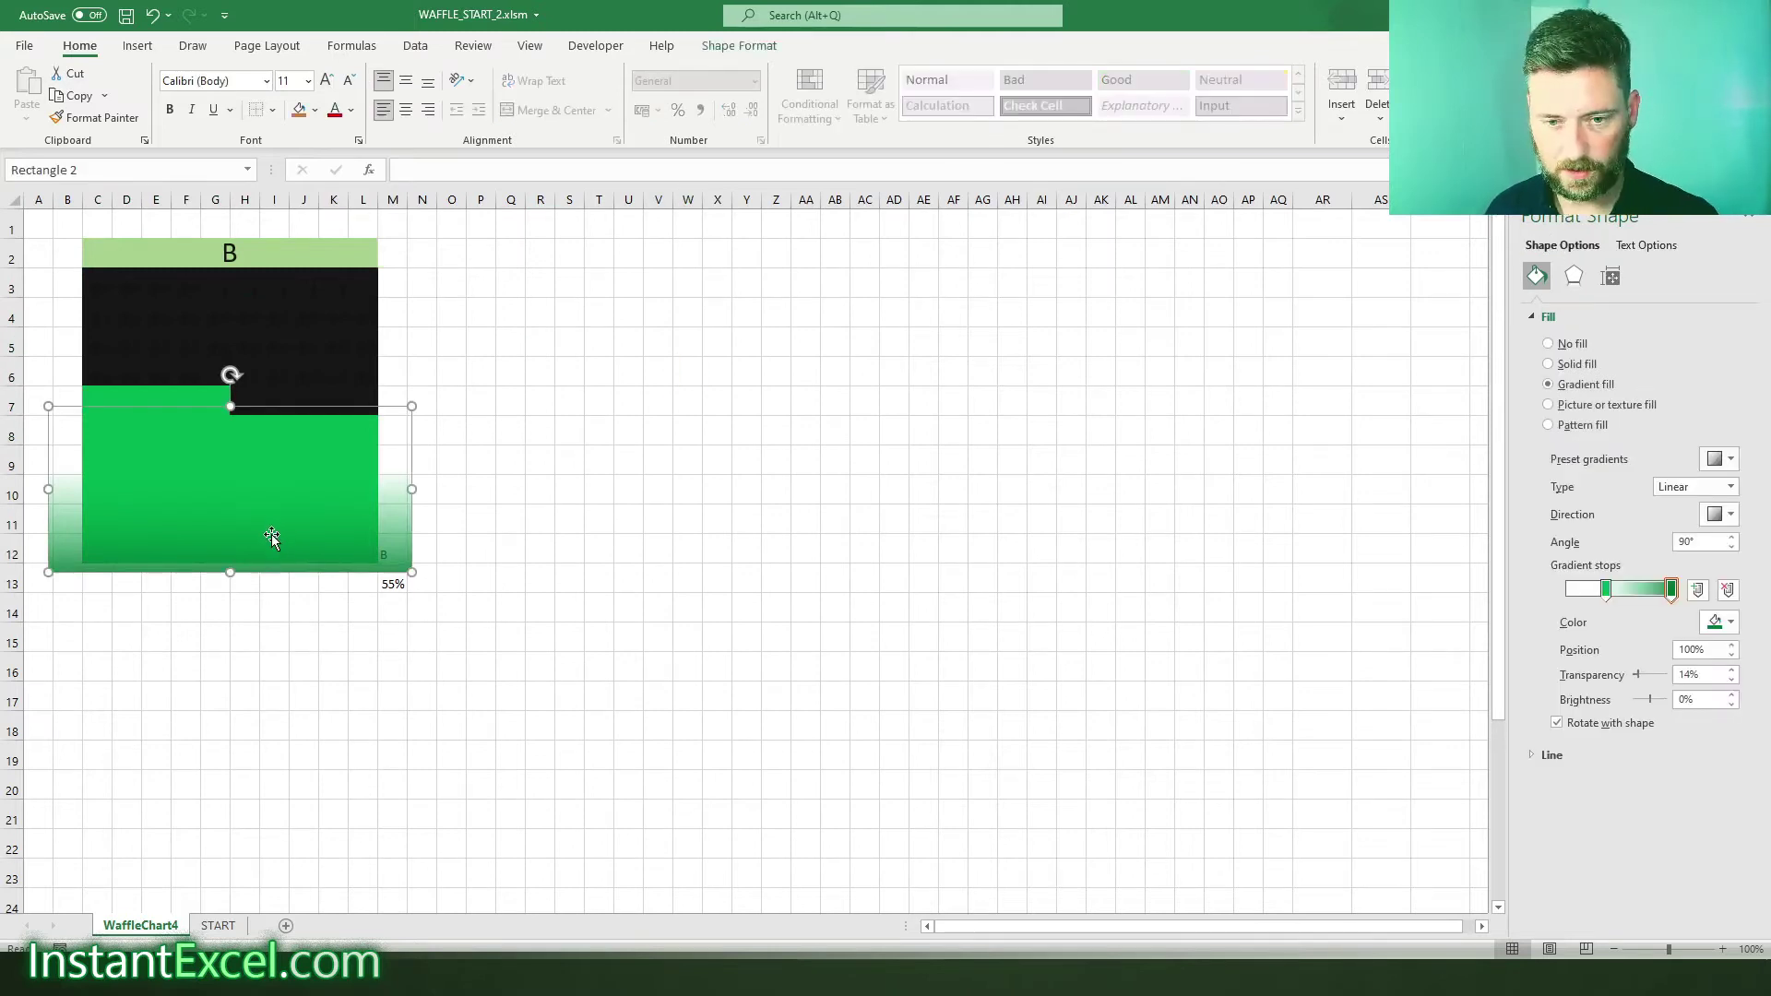
{"action": "left_click_drag", "start_coordinate": [298, 548], "coordinate": [759, 442], "text": "ctrl"}
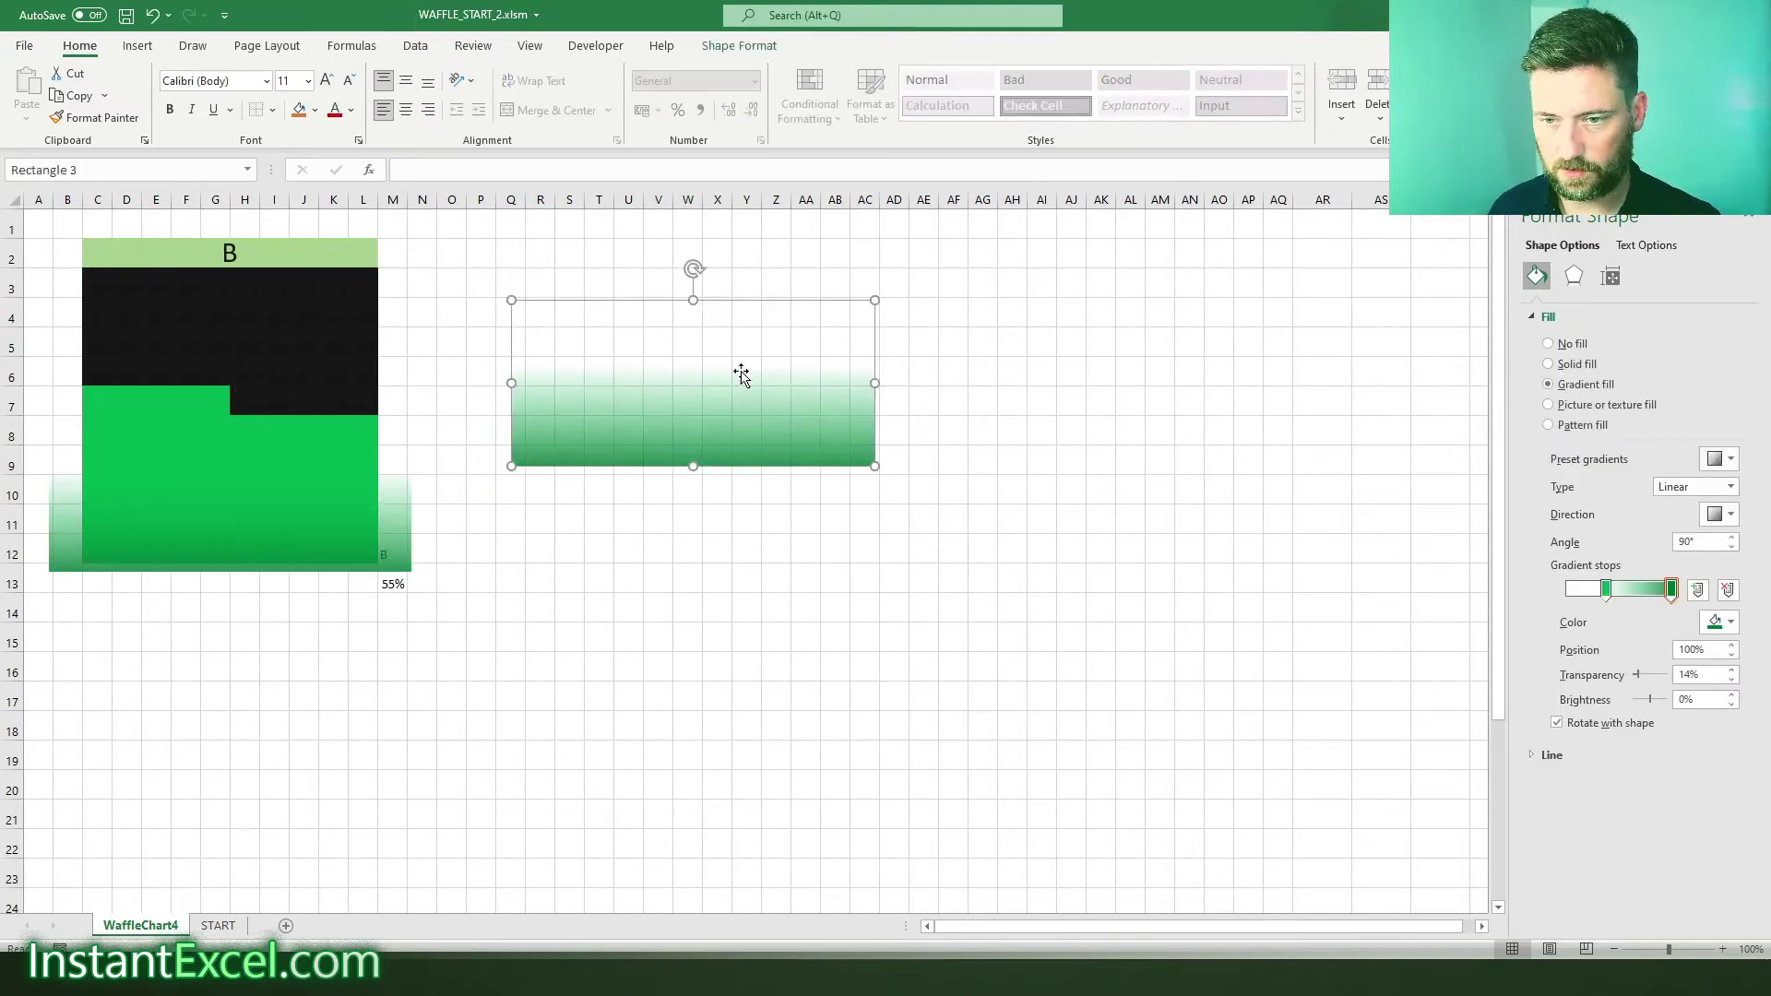
- Rotate the copied rectangle 180°, position it over the waffle's upper rows starting at row 3, and return to the START sheet
{"action": "left_click_drag", "start_coordinate": [690, 280], "coordinate": [710, 496]}
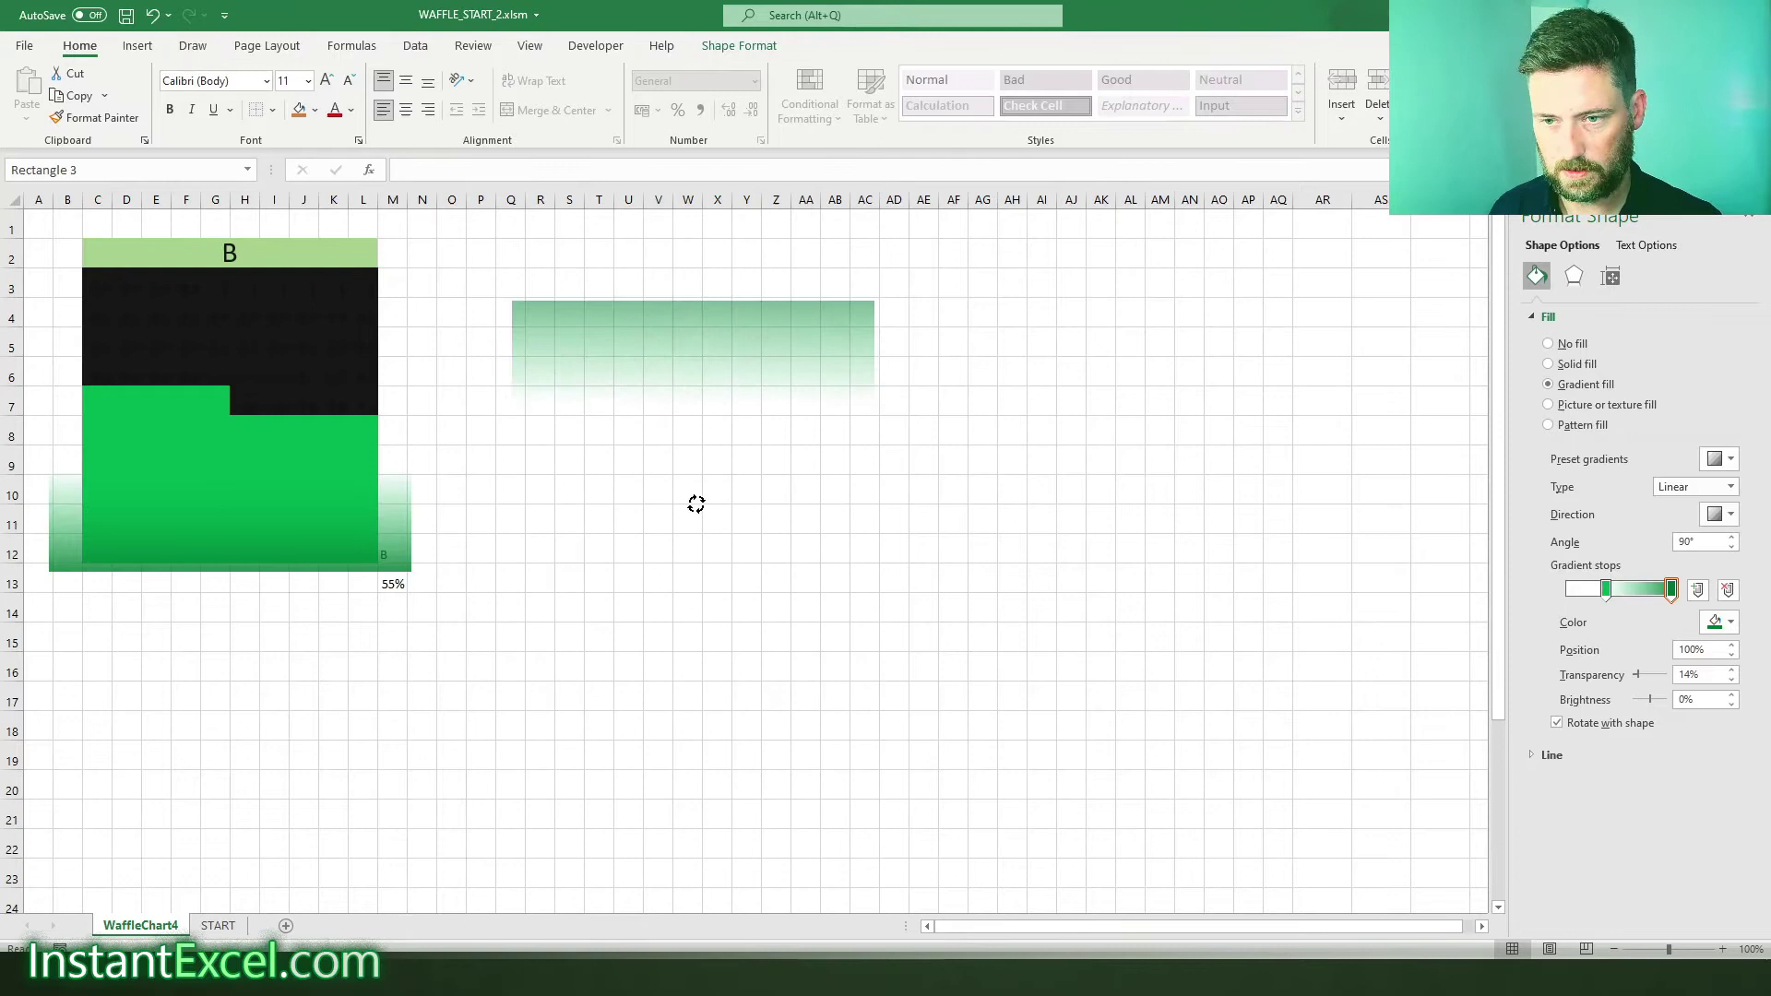
{"action": "left_click_drag", "start_coordinate": [765, 376], "coordinate": [303, 339]}
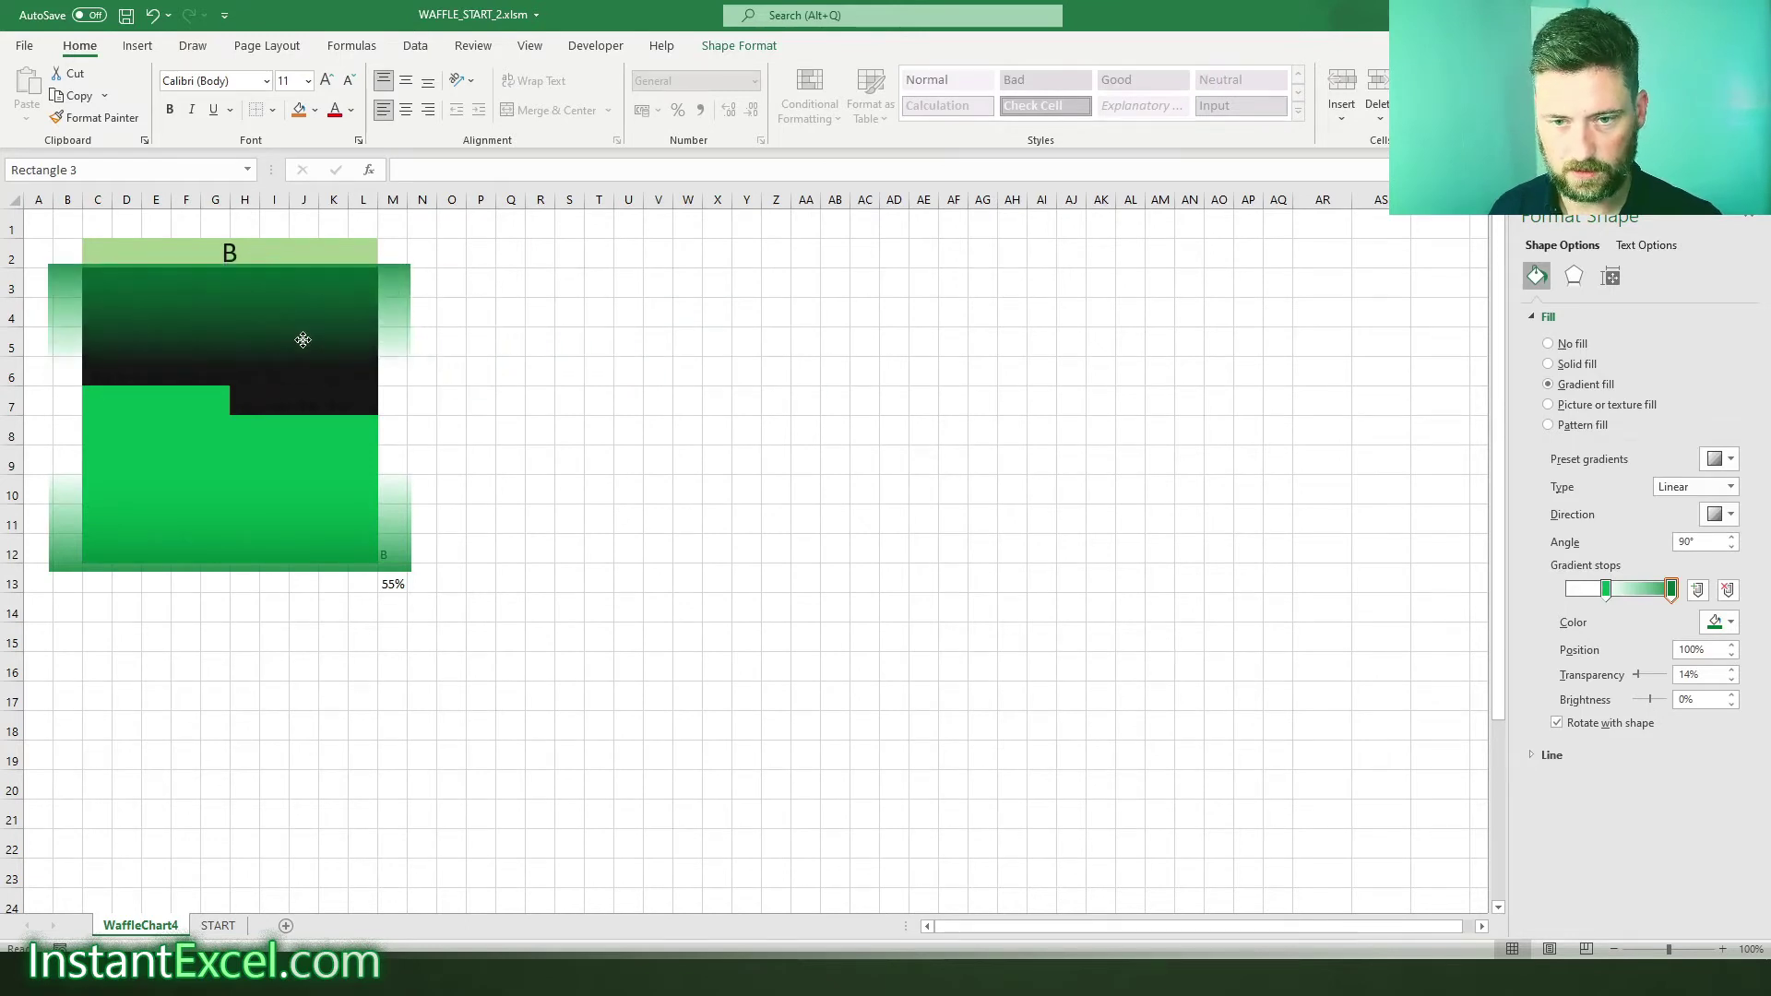
{"action": "left_click", "coordinate": [717, 548]}
{"action": "left_click", "coordinate": [219, 925]}
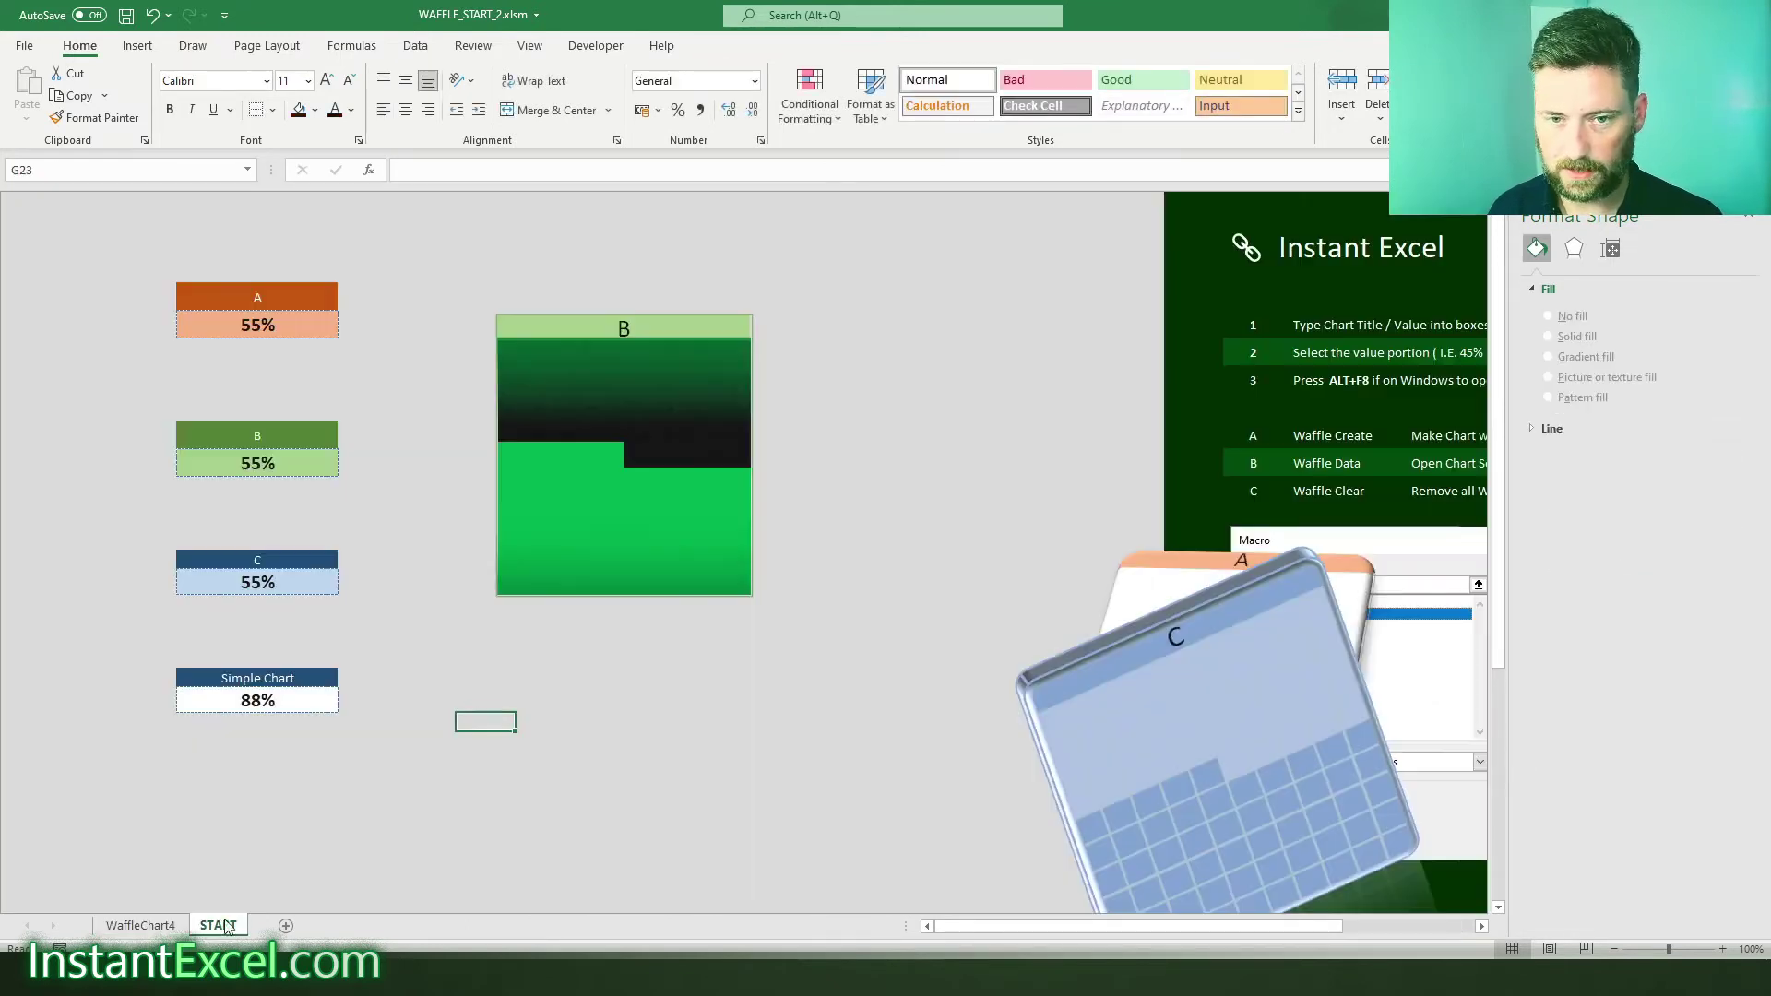
{"action": "left_click", "coordinate": [676, 522]}
{"action": "key", "text": "alt+Tab"}
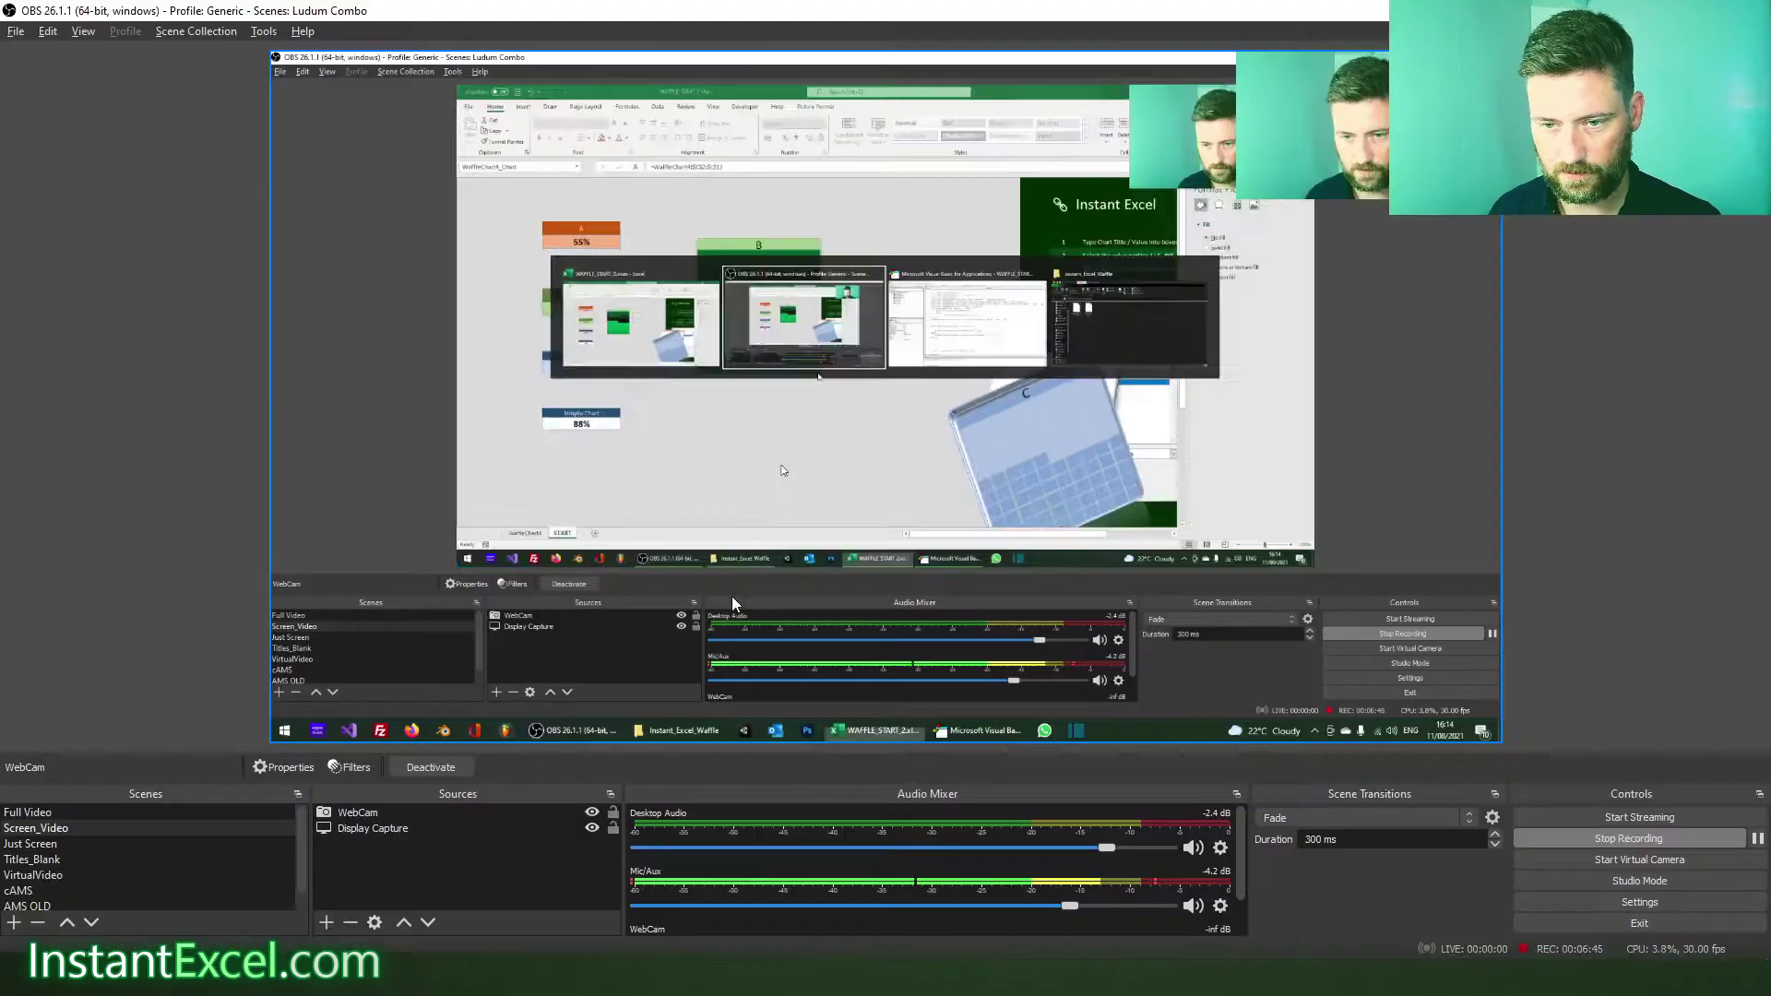
{"action": "key", "text": "alt+Tab"}
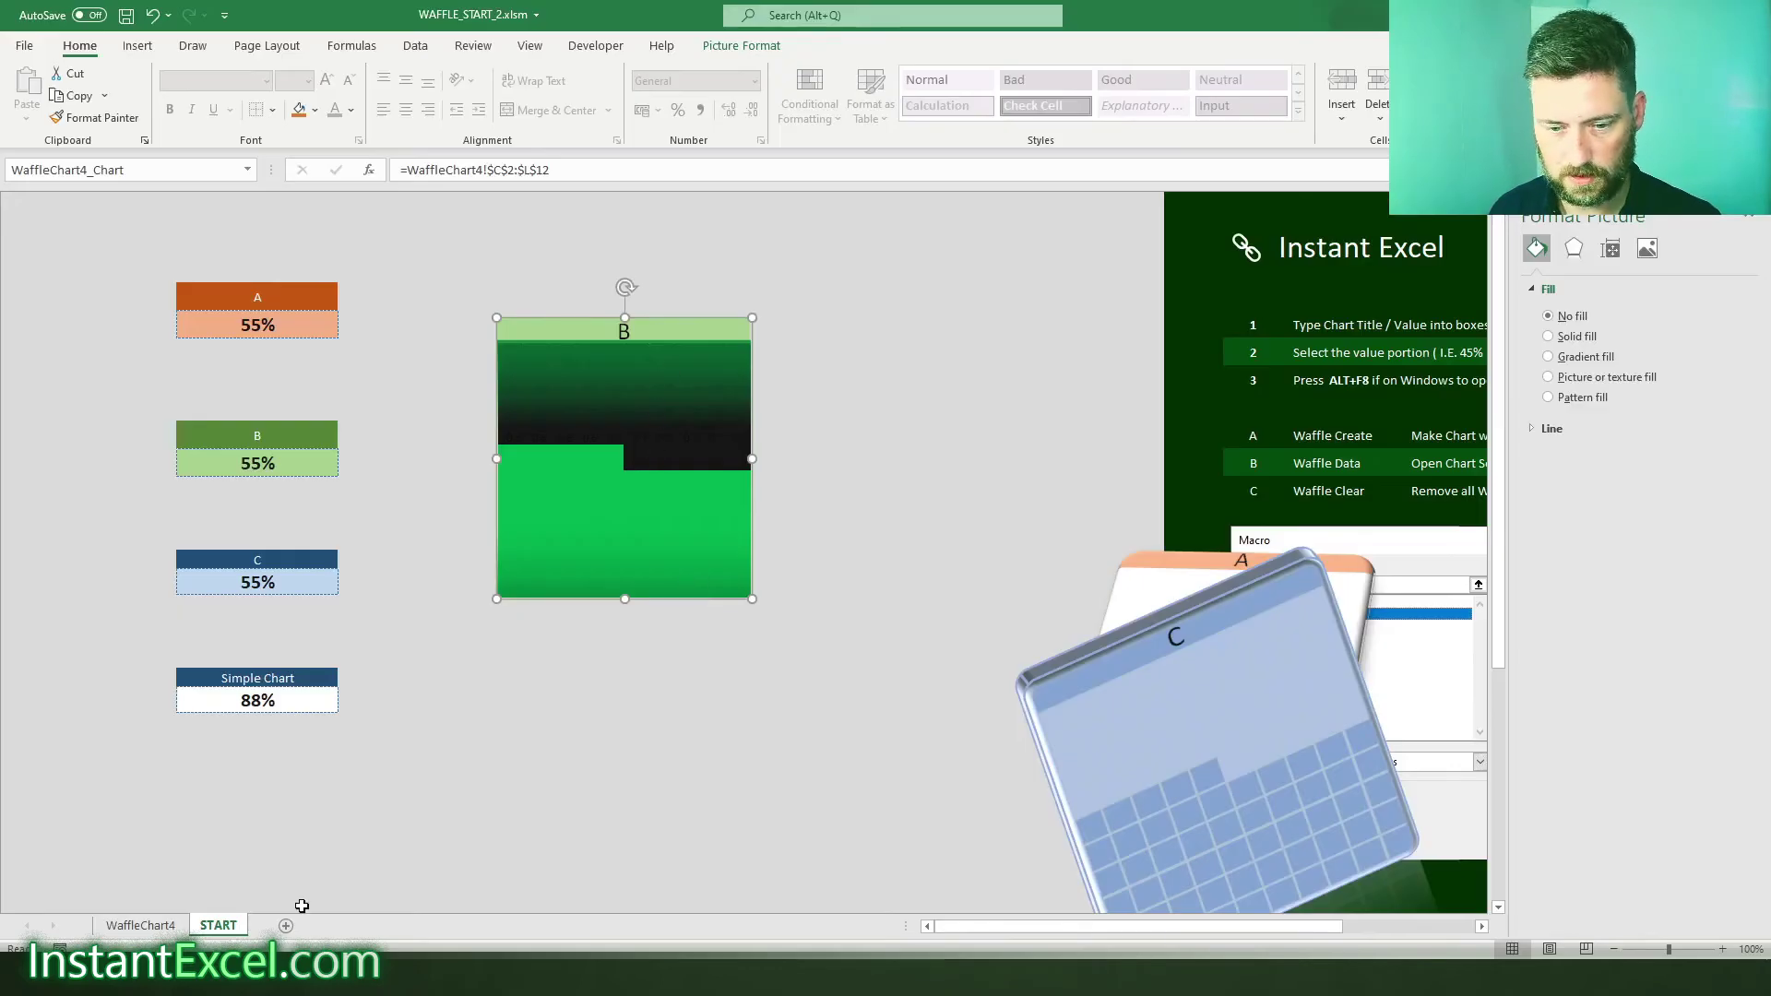
- On the WaffleChart4 sheet, give title label B a gradient fill and move its first gradient stop to position 0%
{"action": "left_click", "coordinate": [143, 928]}
{"action": "left_click", "coordinate": [251, 261]}
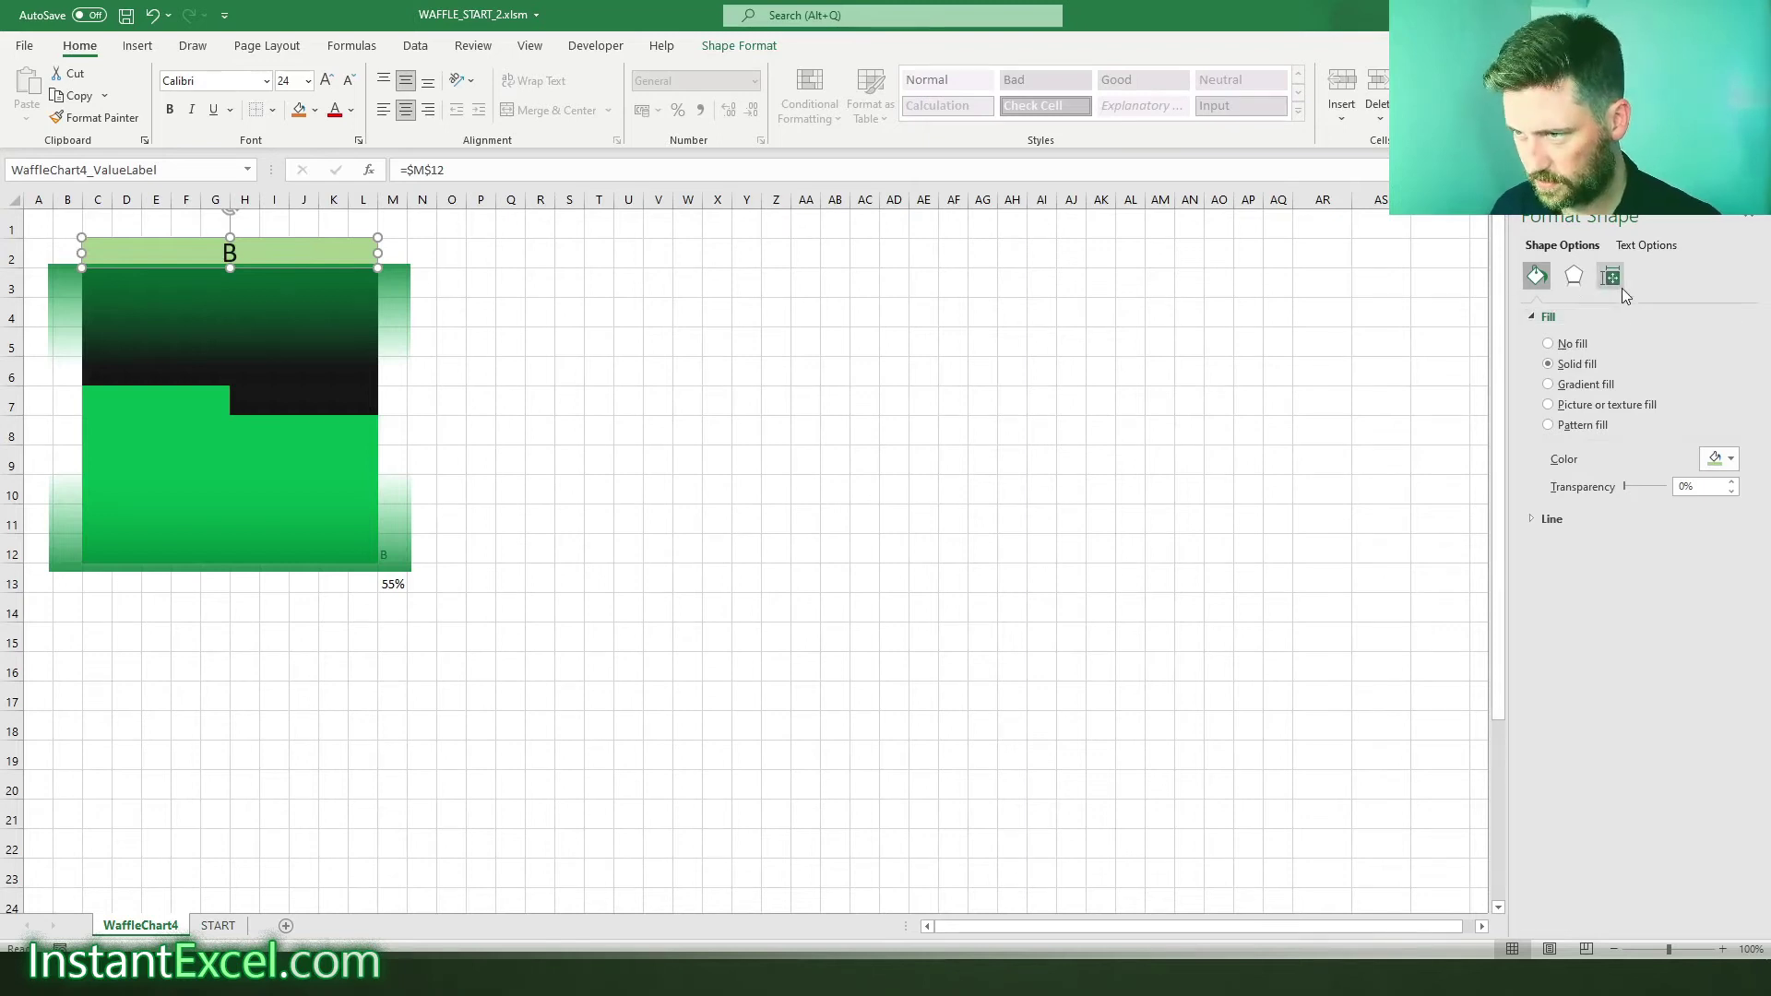
{"action": "left_click", "coordinate": [1550, 384]}
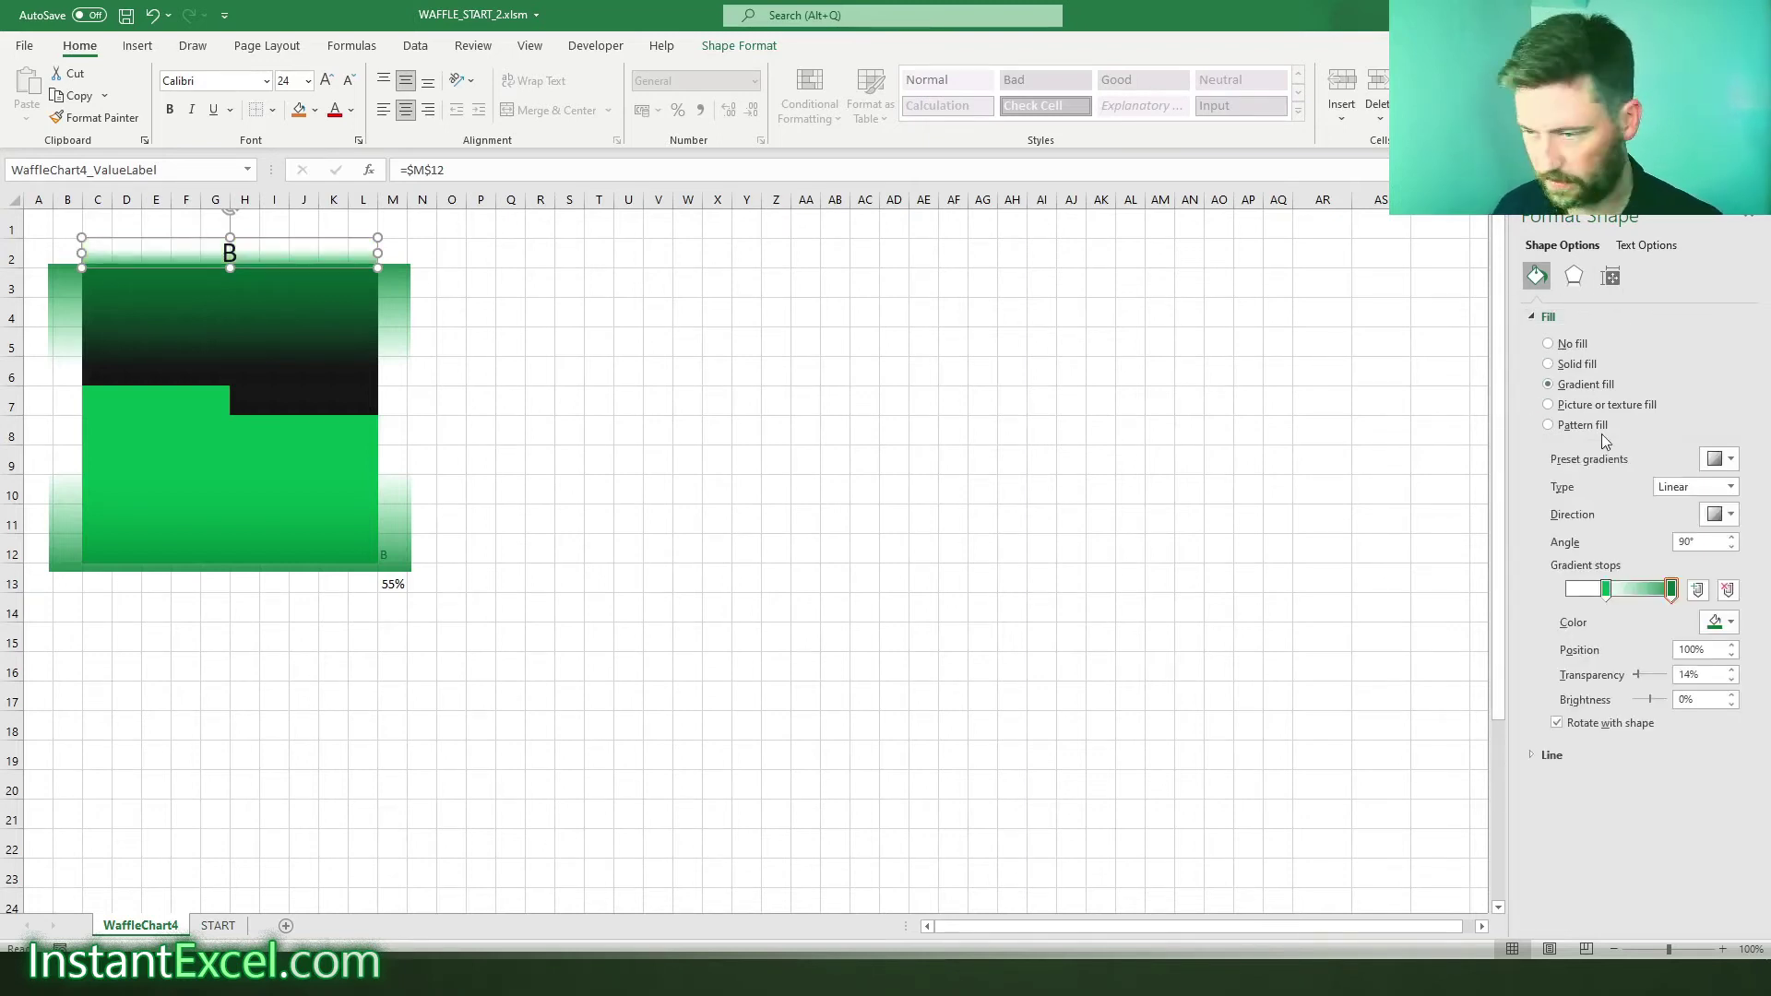
{"action": "left_click_drag", "start_coordinate": [1607, 592], "coordinate": [1568, 592]}
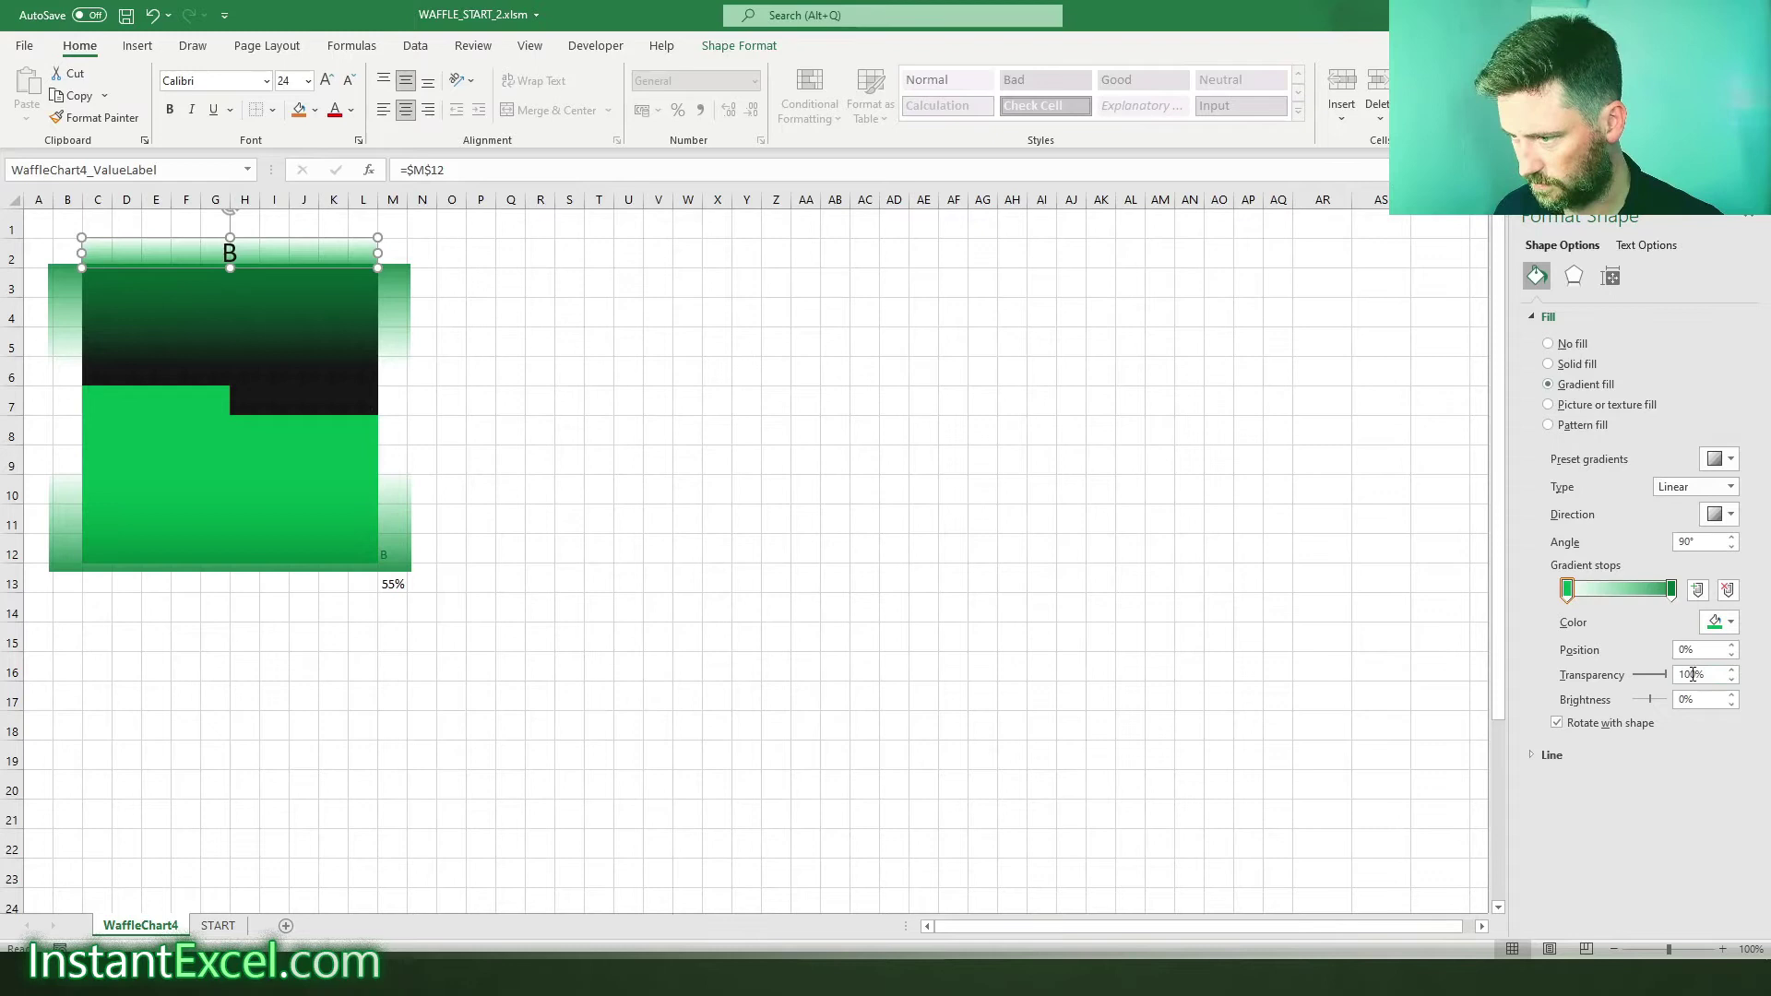
- Recolor the label's end gradient stop to the 25% darker theme green and set the first stop's transparency to 0%
{"action": "left_click", "coordinate": [1722, 622]}
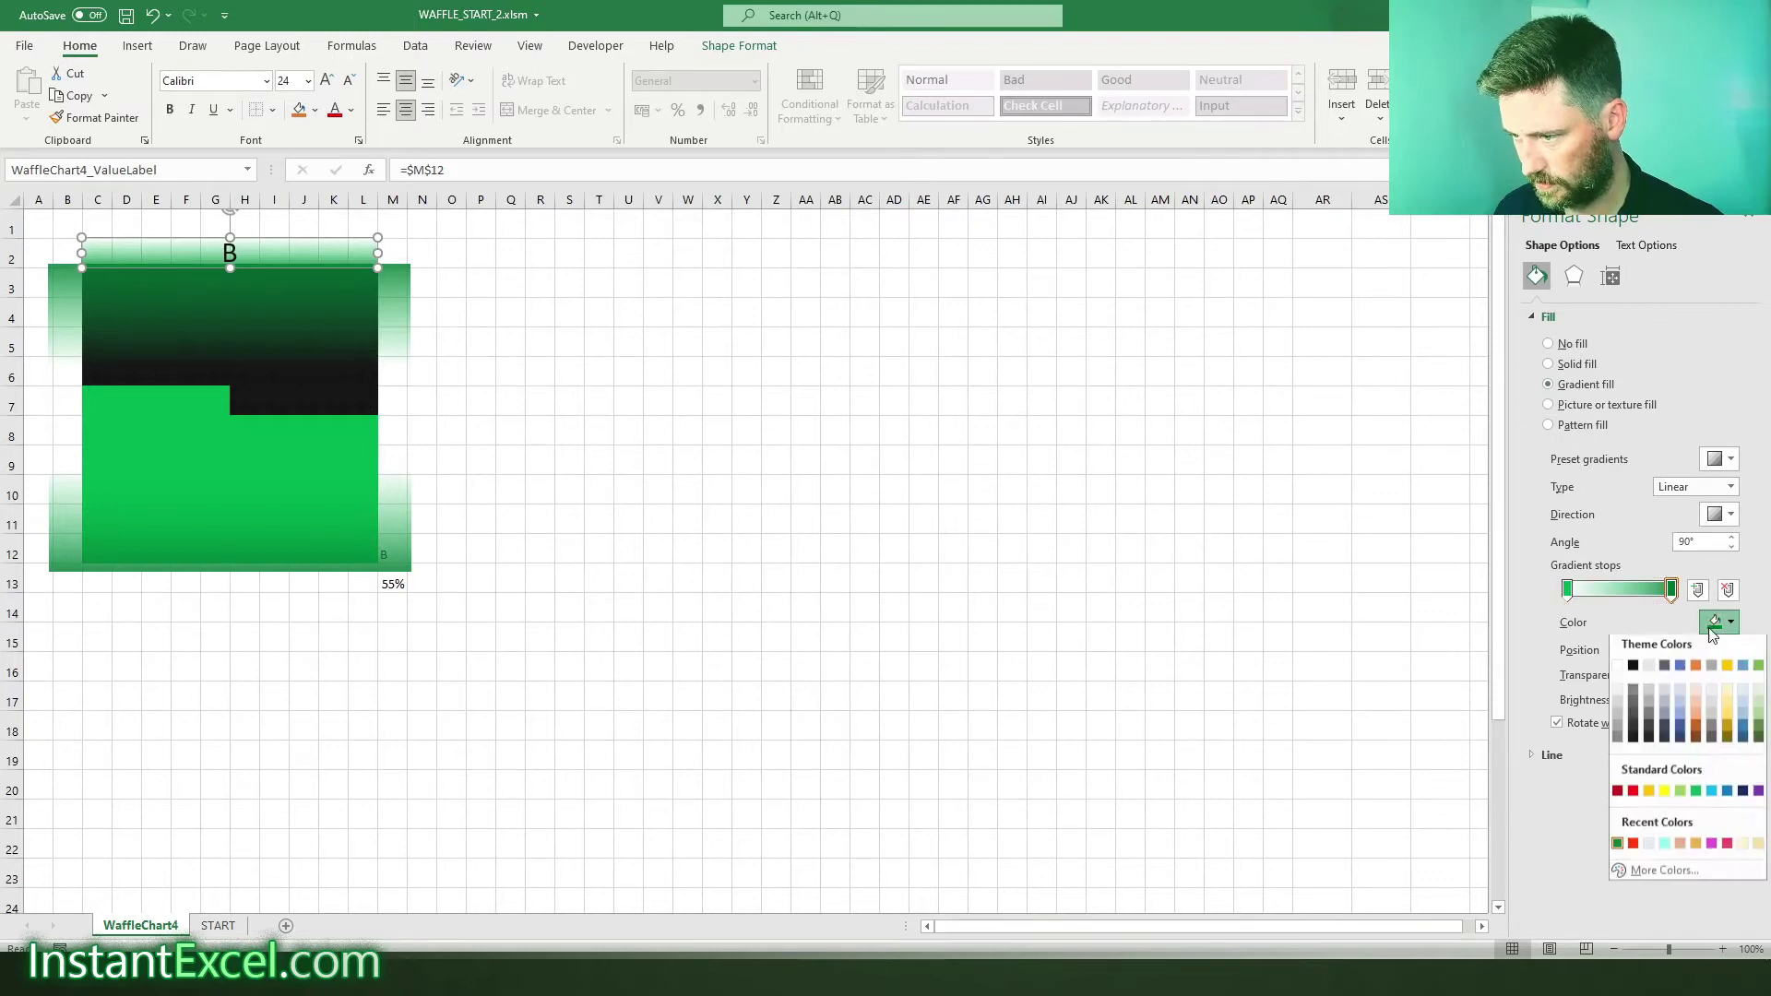
{"action": "left_click", "coordinate": [1758, 736]}
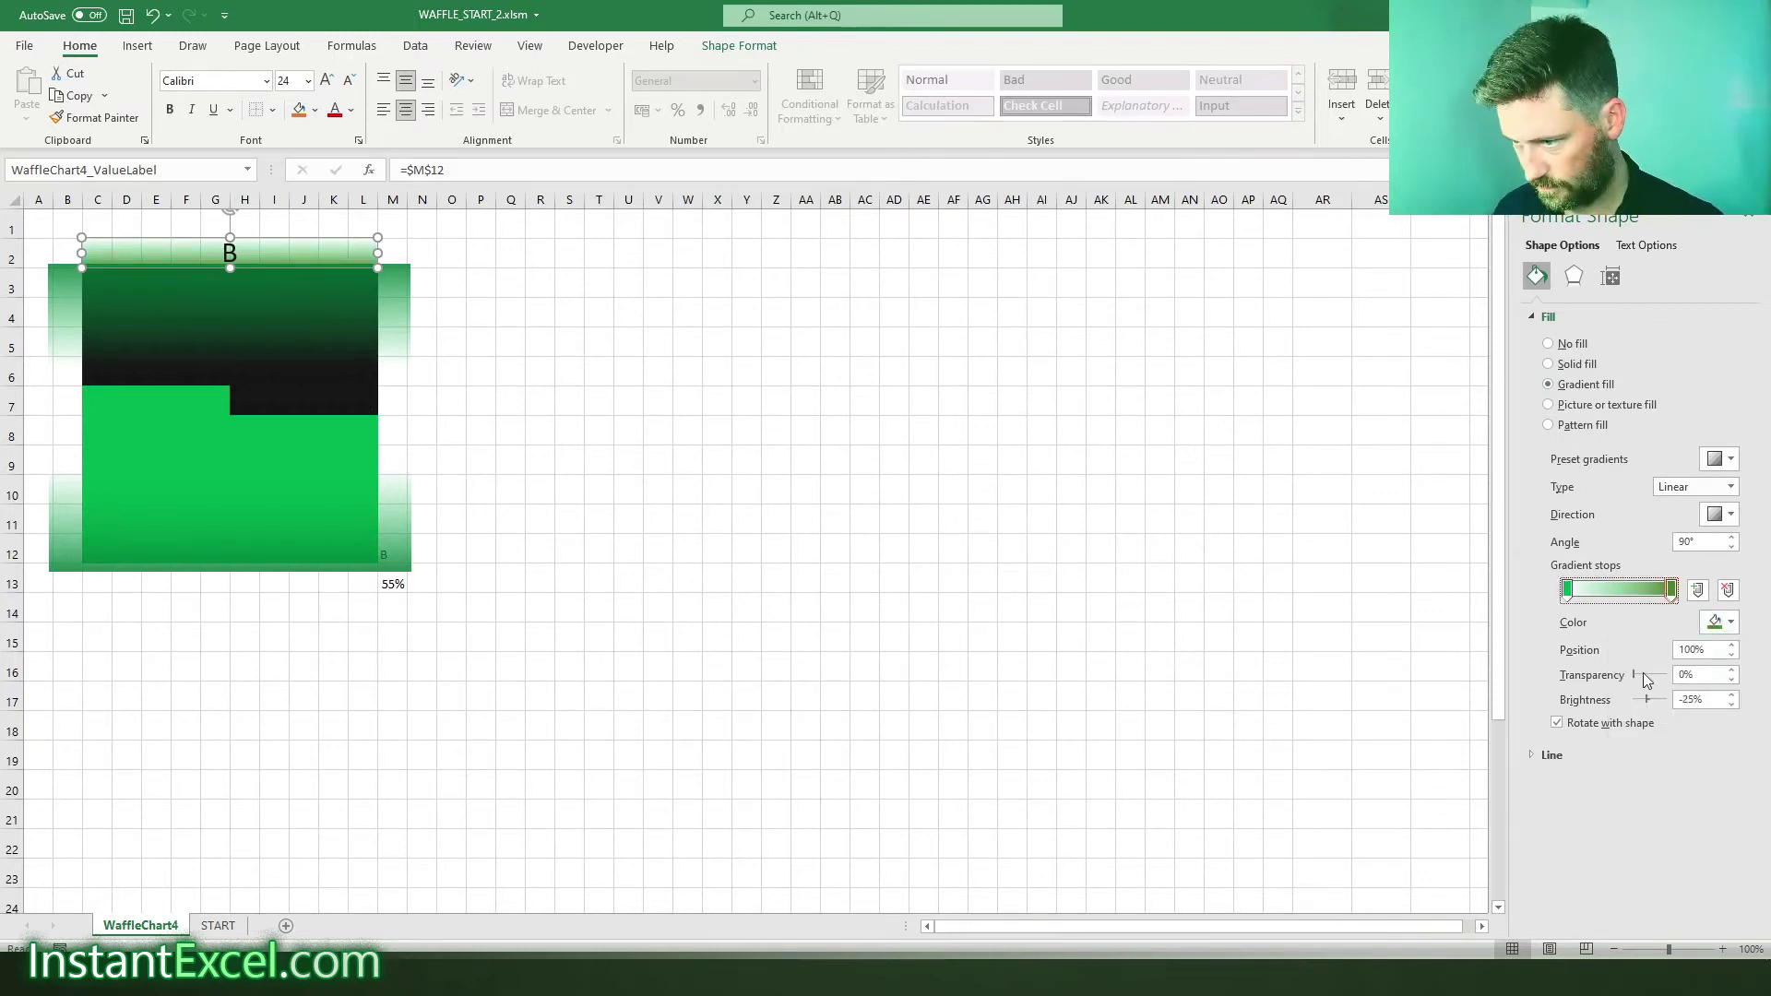
{"action": "left_click", "coordinate": [1568, 591]}
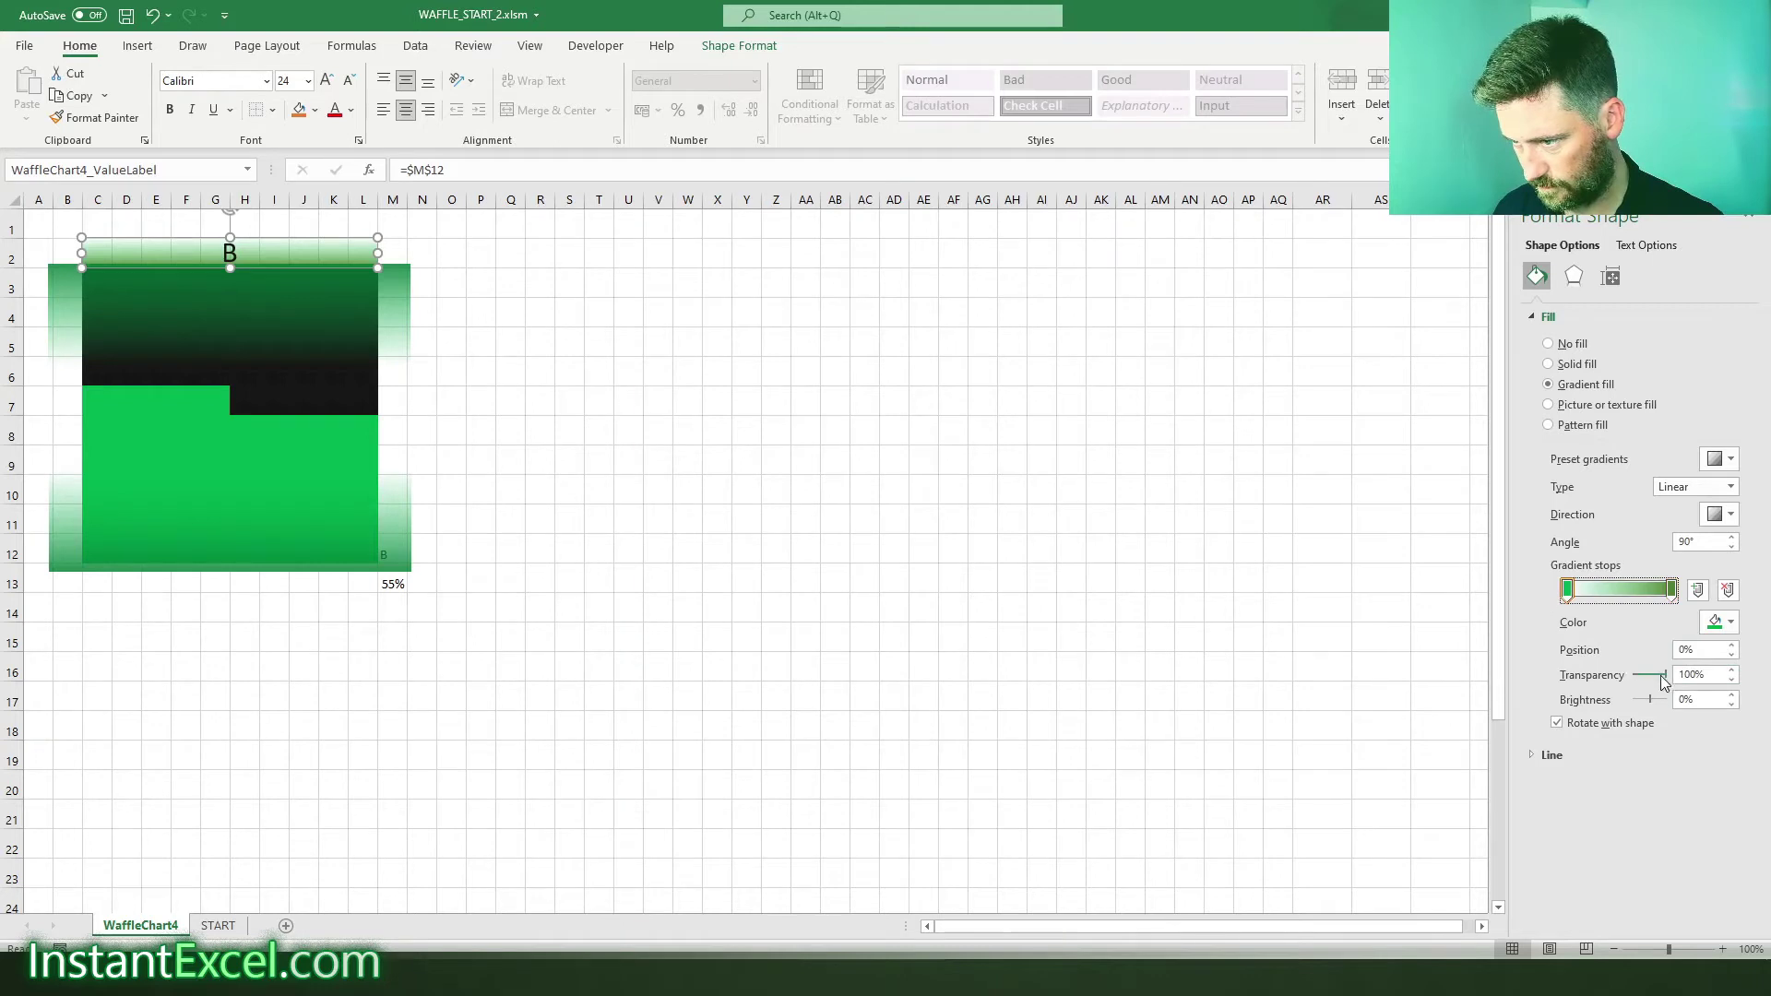
{"action": "left_click_drag", "start_coordinate": [1666, 680], "coordinate": [1625, 681]}
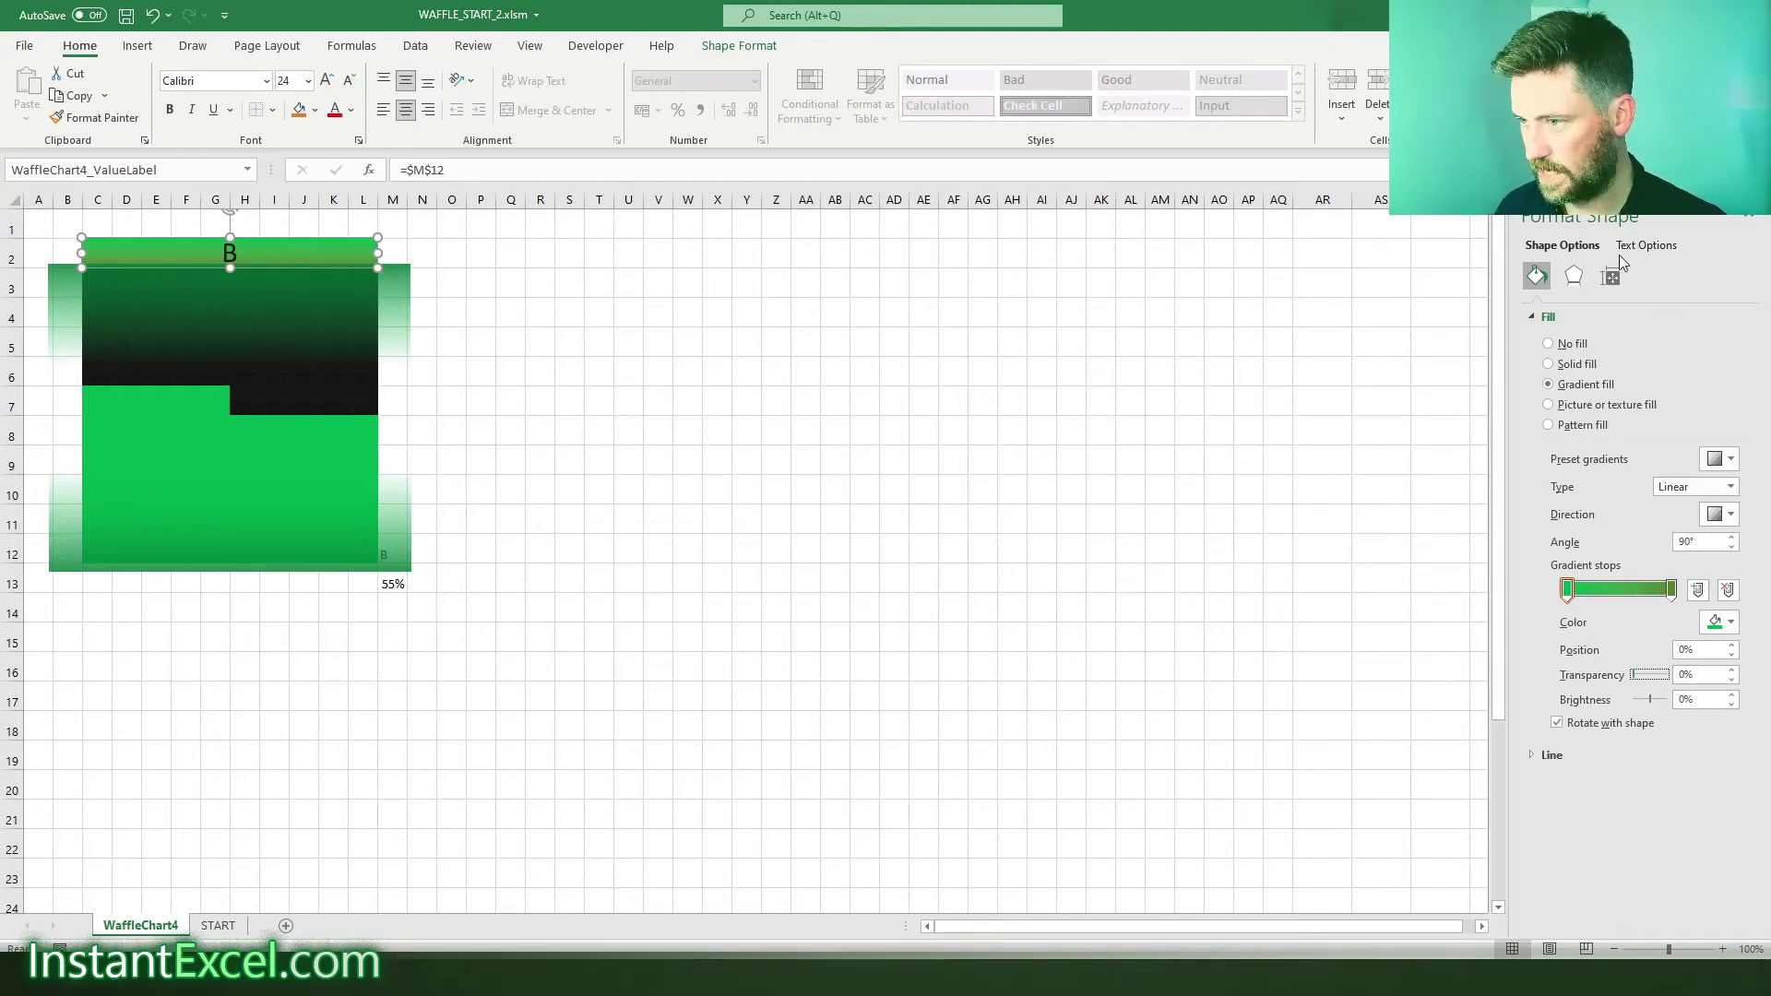
- Set the text fill of title label B to solid white
{"action": "left_click", "coordinate": [1646, 244]}
{"action": "left_click", "coordinate": [1572, 277]}
{"action": "left_click", "coordinate": [1536, 275]}
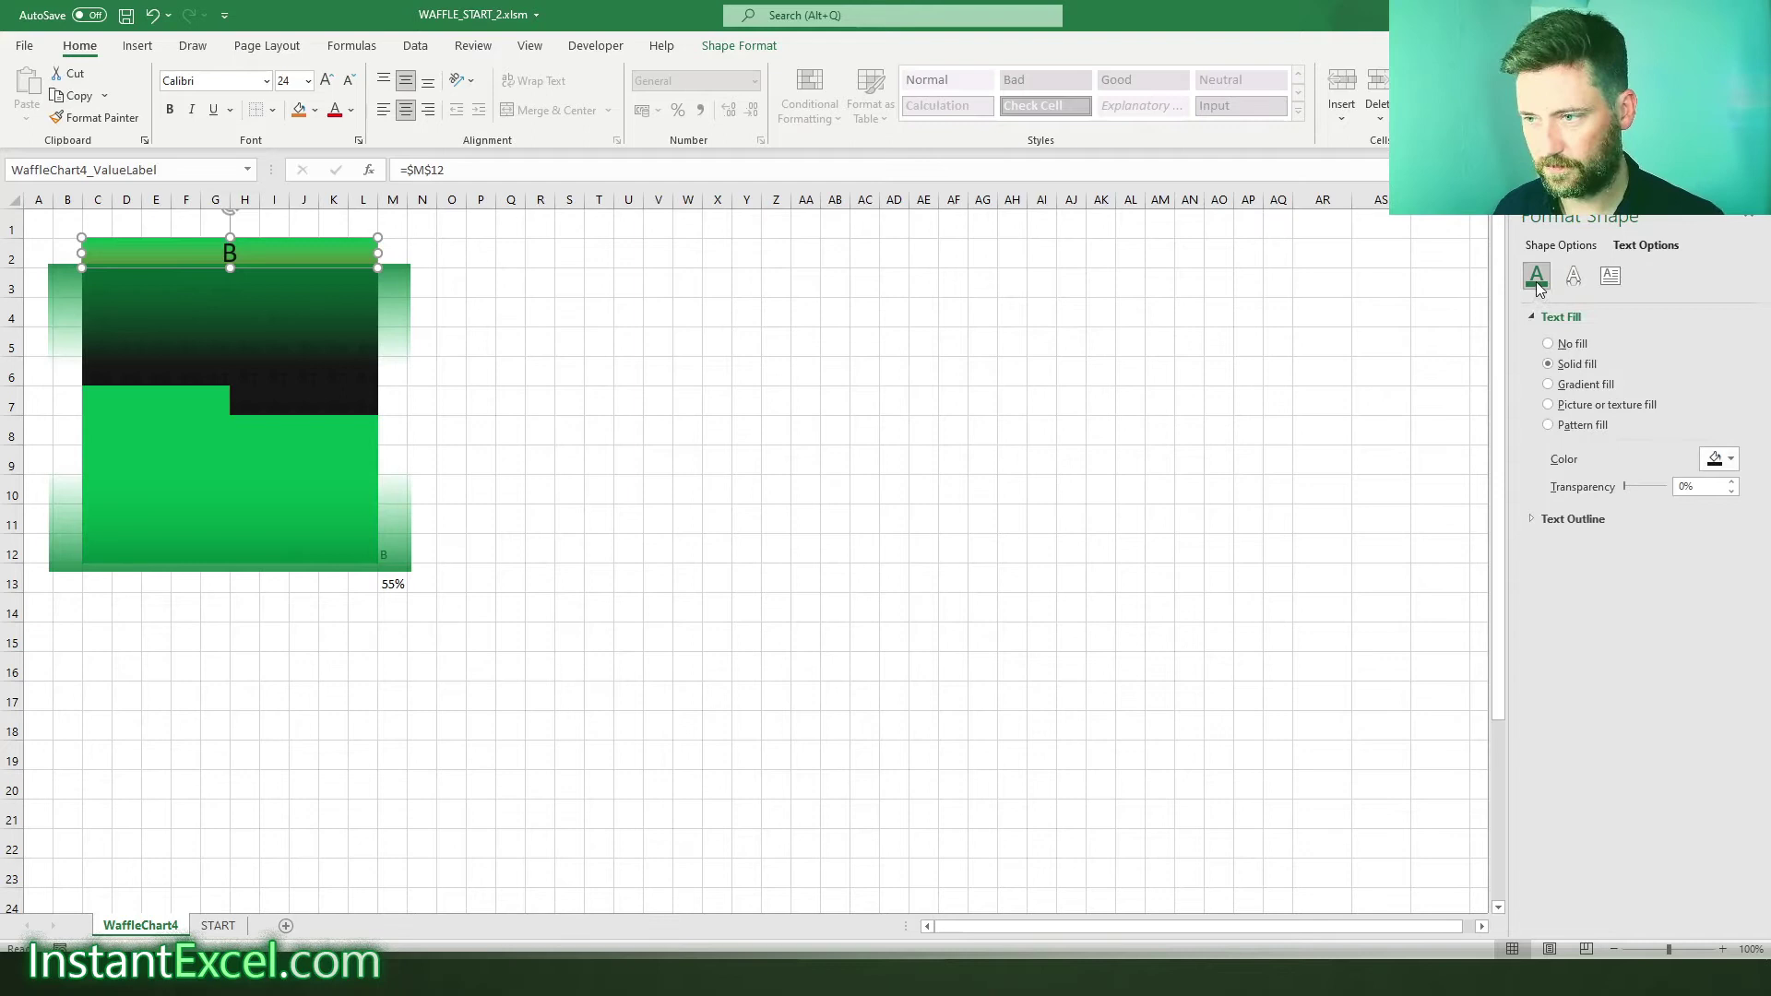
{"action": "left_click", "coordinate": [1722, 460]}
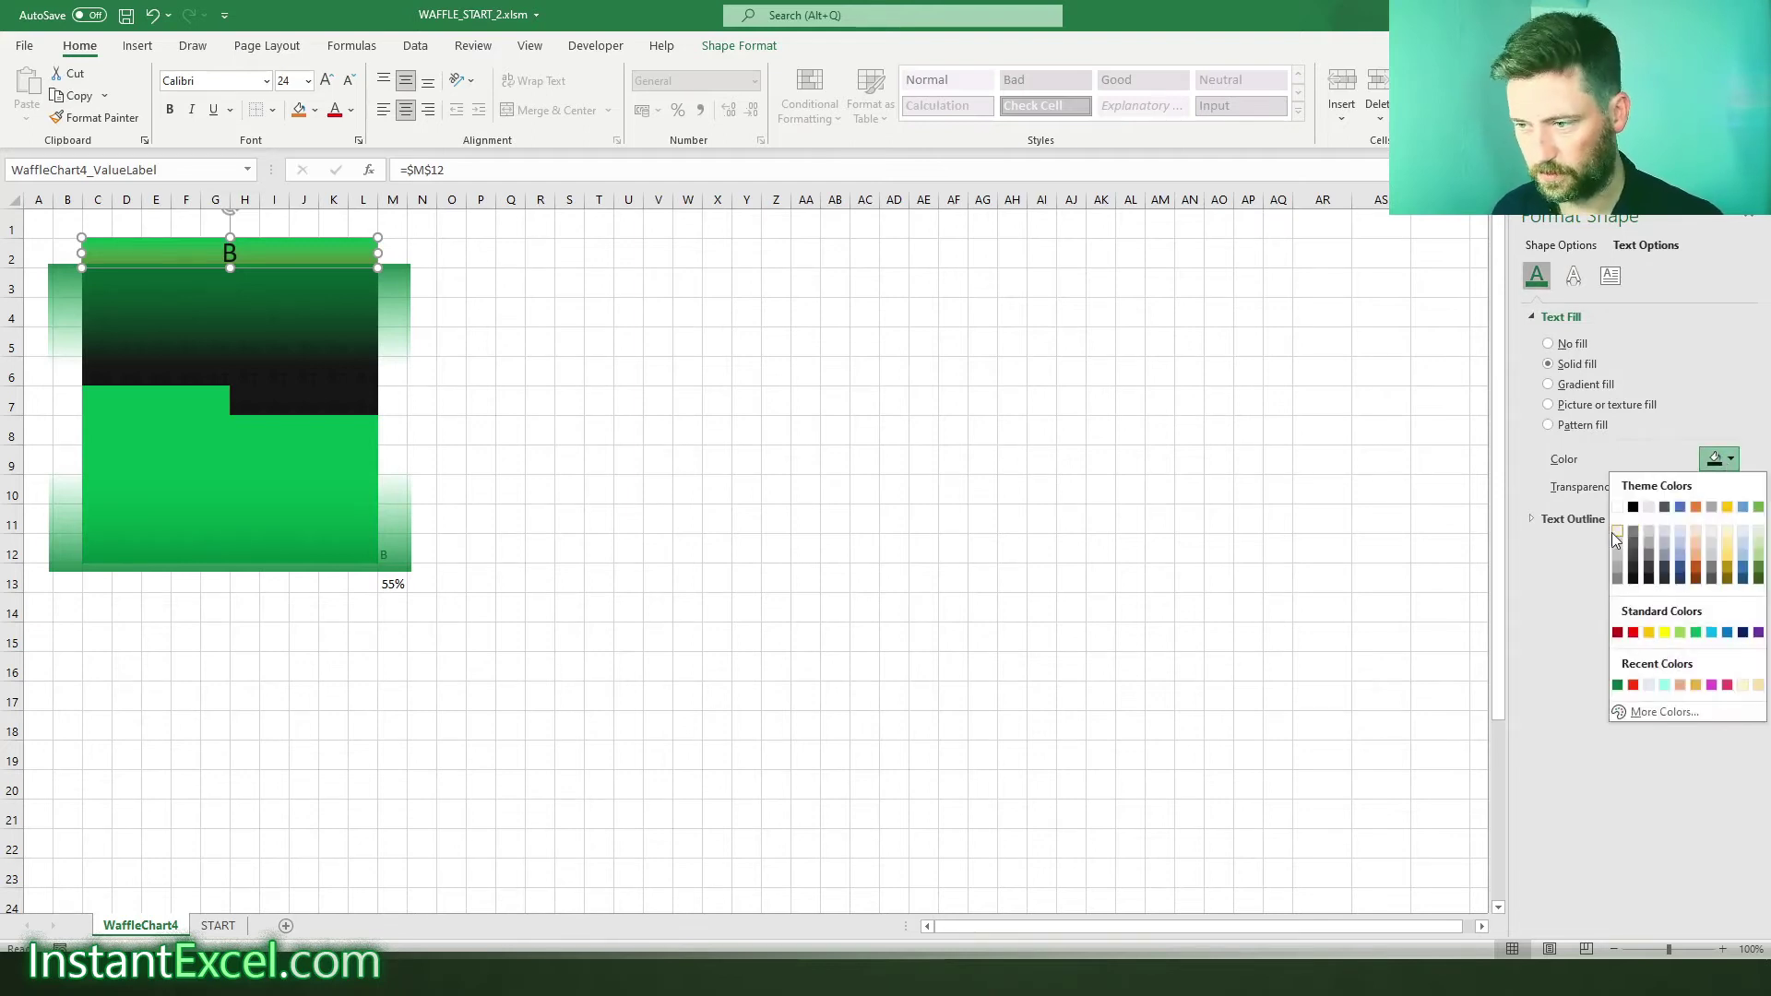
{"action": "left_click", "coordinate": [1617, 503]}
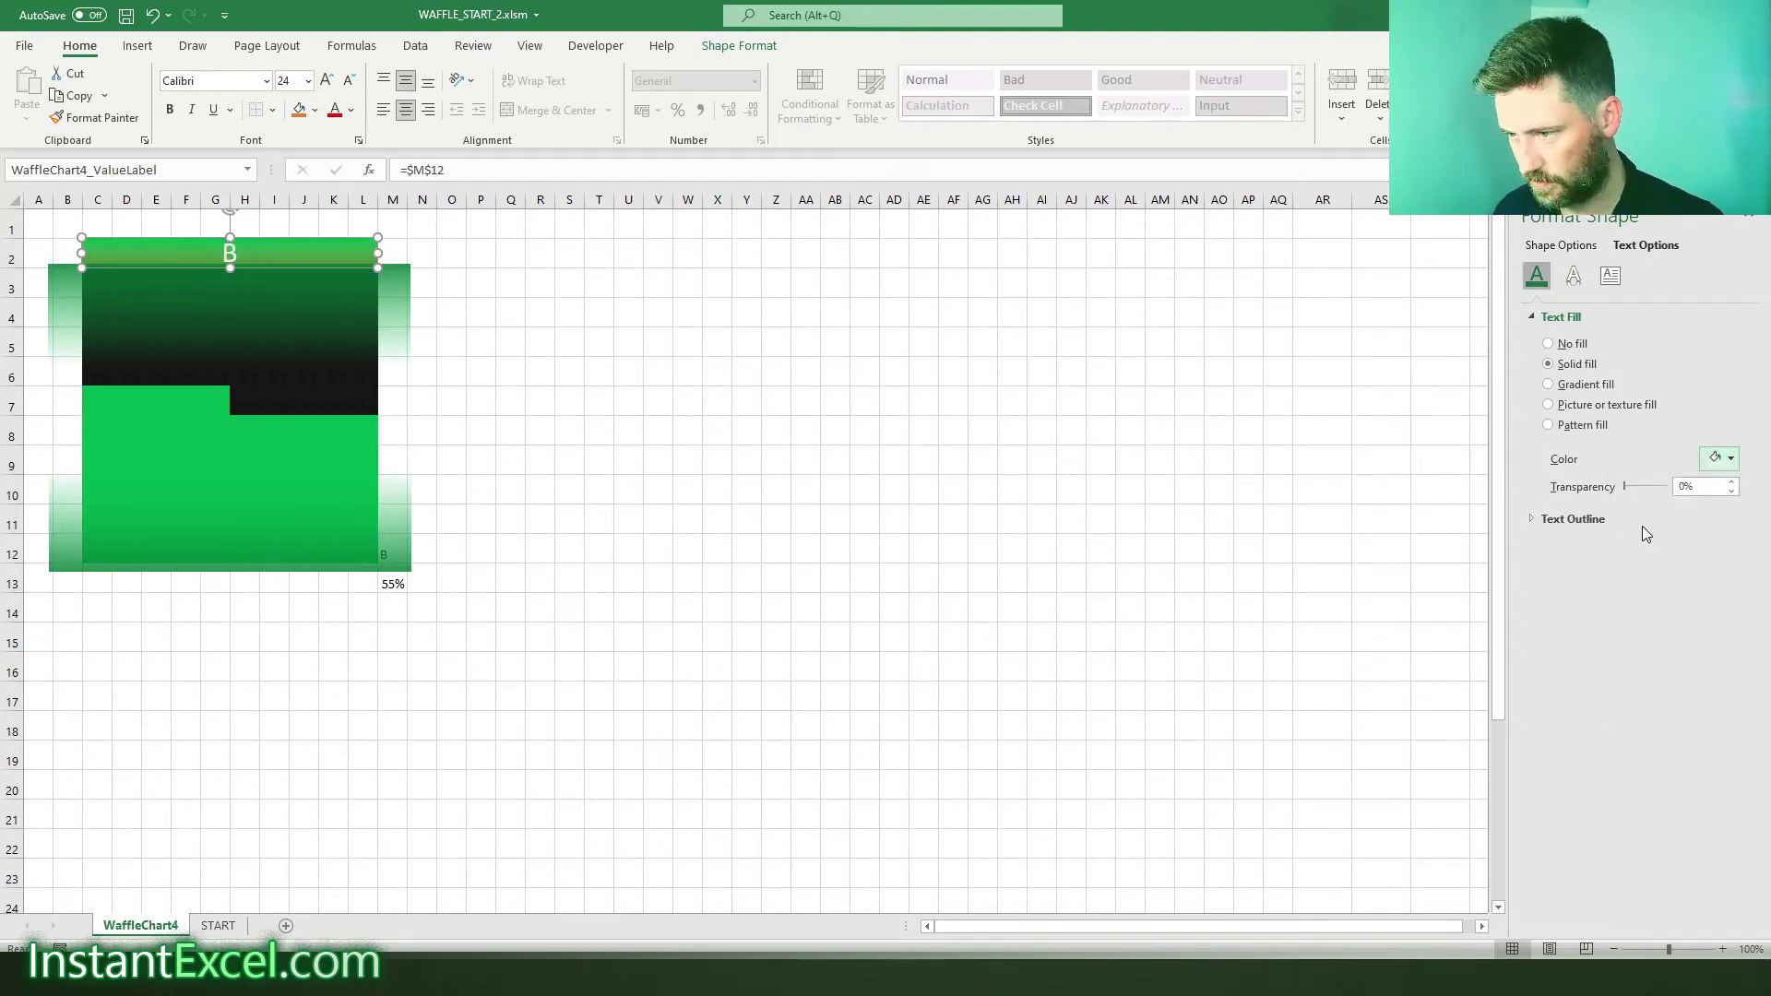
- Apply the outer shadow preset that offsets straight down to the text of title label B
{"action": "left_click", "coordinate": [1613, 275]}
{"action": "left_click", "coordinate": [1574, 275]}
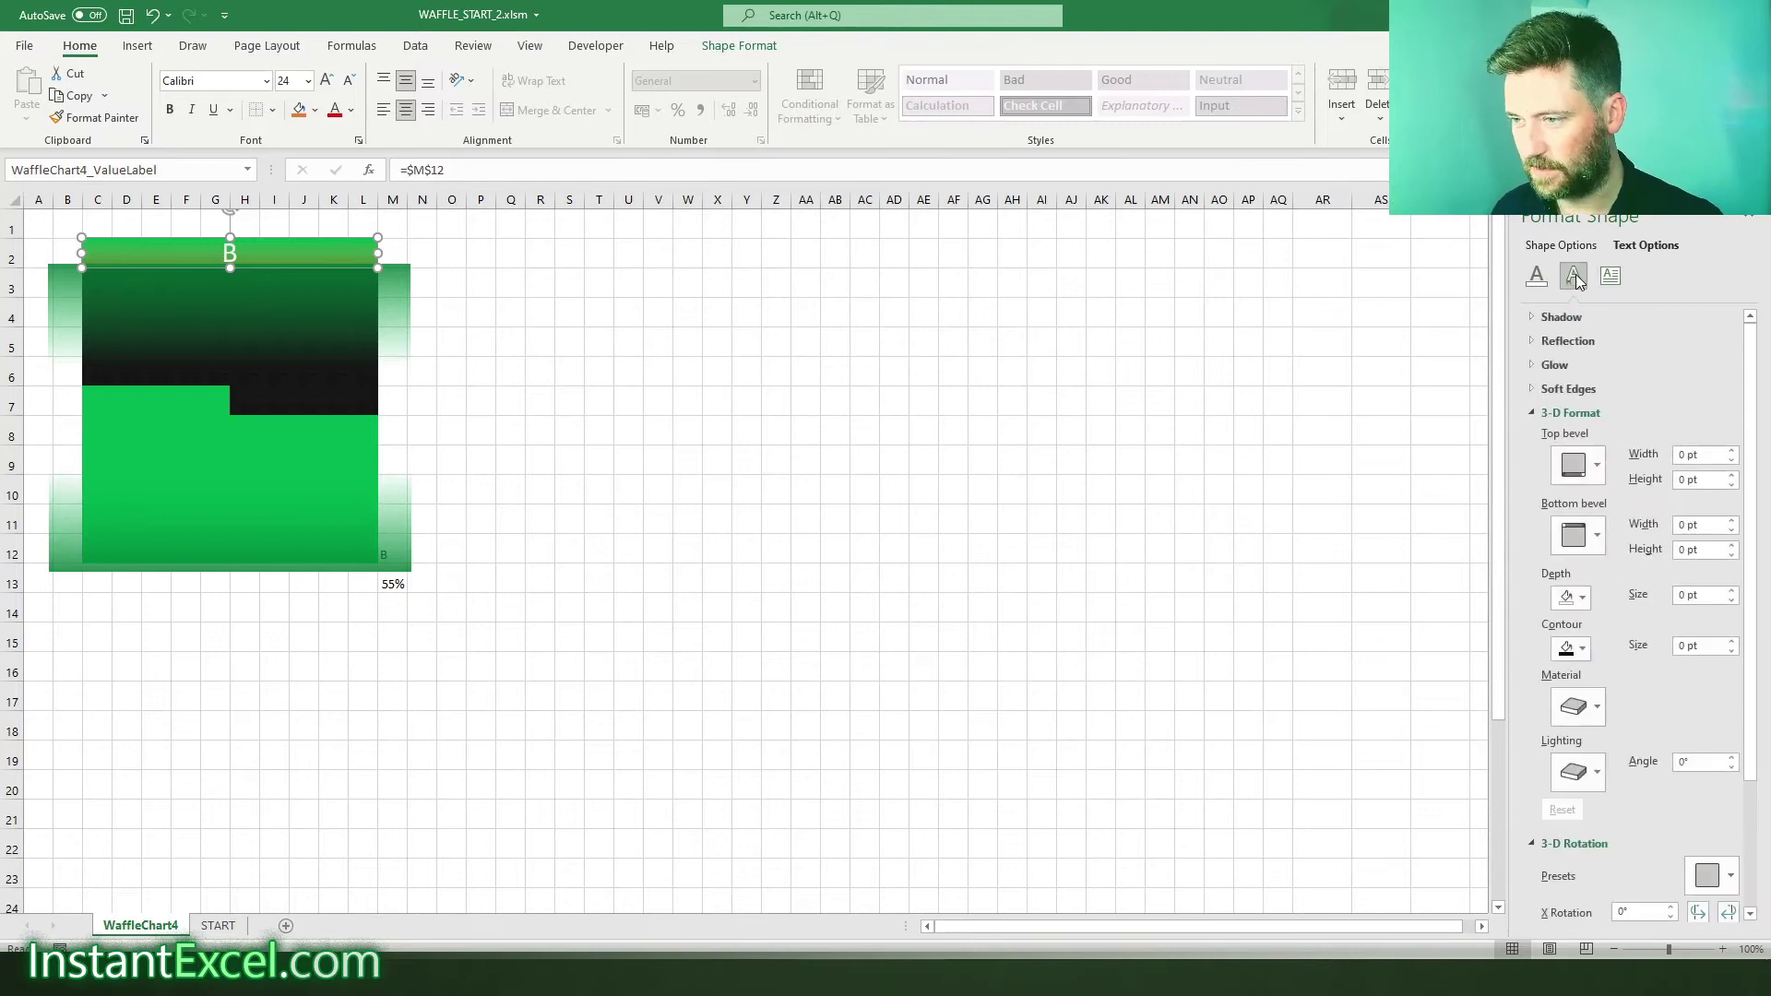
{"action": "left_click", "coordinate": [1559, 317]}
{"action": "left_click", "coordinate": [1718, 341]}
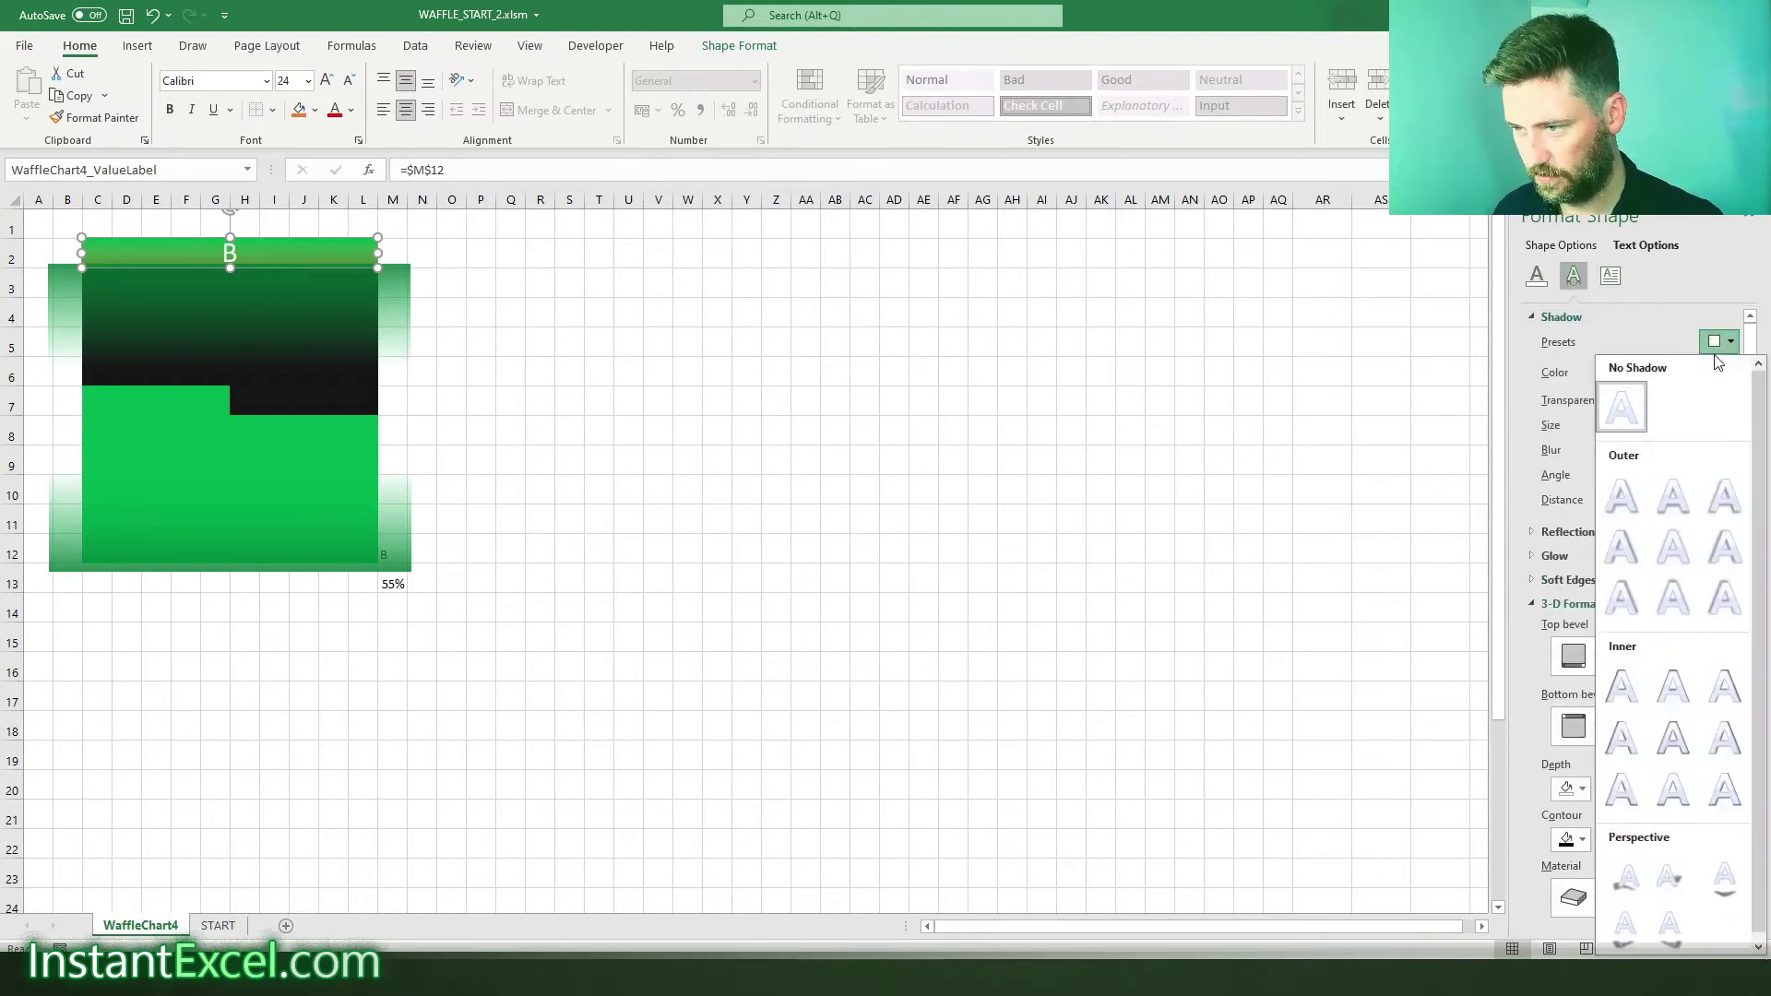
{"action": "left_click", "coordinate": [1676, 495]}
{"action": "left_click", "coordinate": [987, 461]}
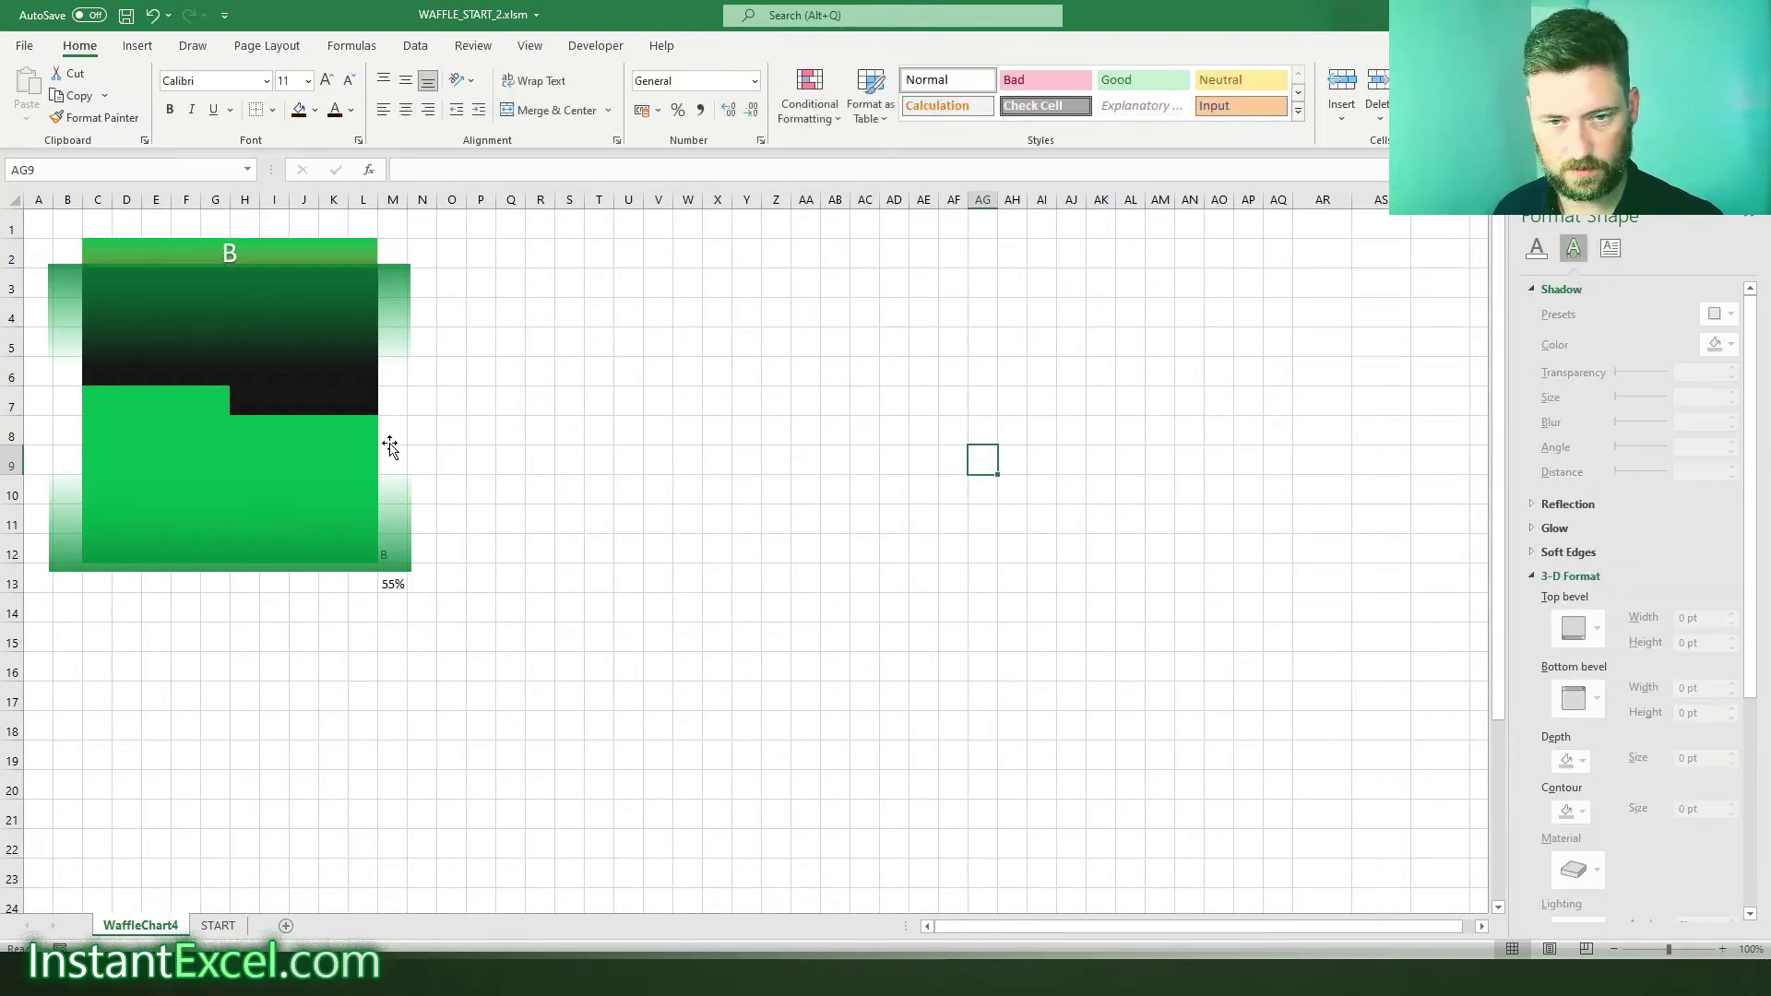
- Stretch title label B upward to cover rows 1 and 2, and increase its font size to 36
{"action": "left_click", "coordinate": [289, 256]}
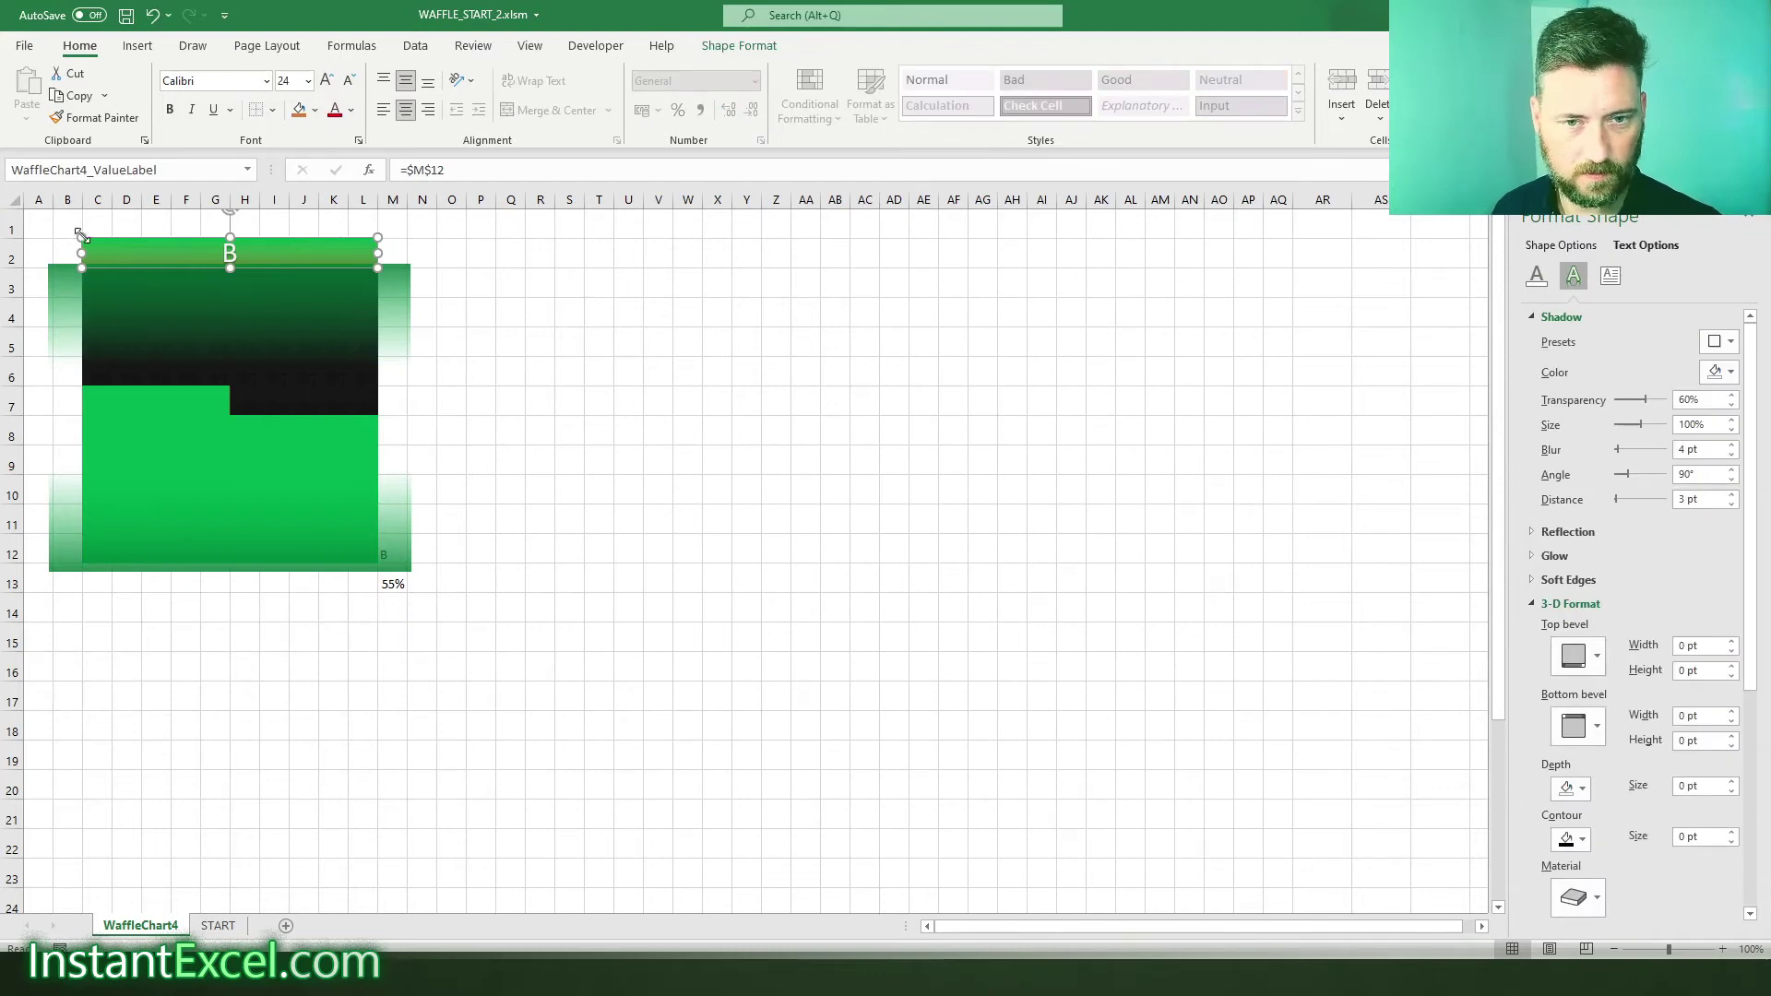
{"action": "left_click_drag", "start_coordinate": [82, 238], "coordinate": [81, 192]}
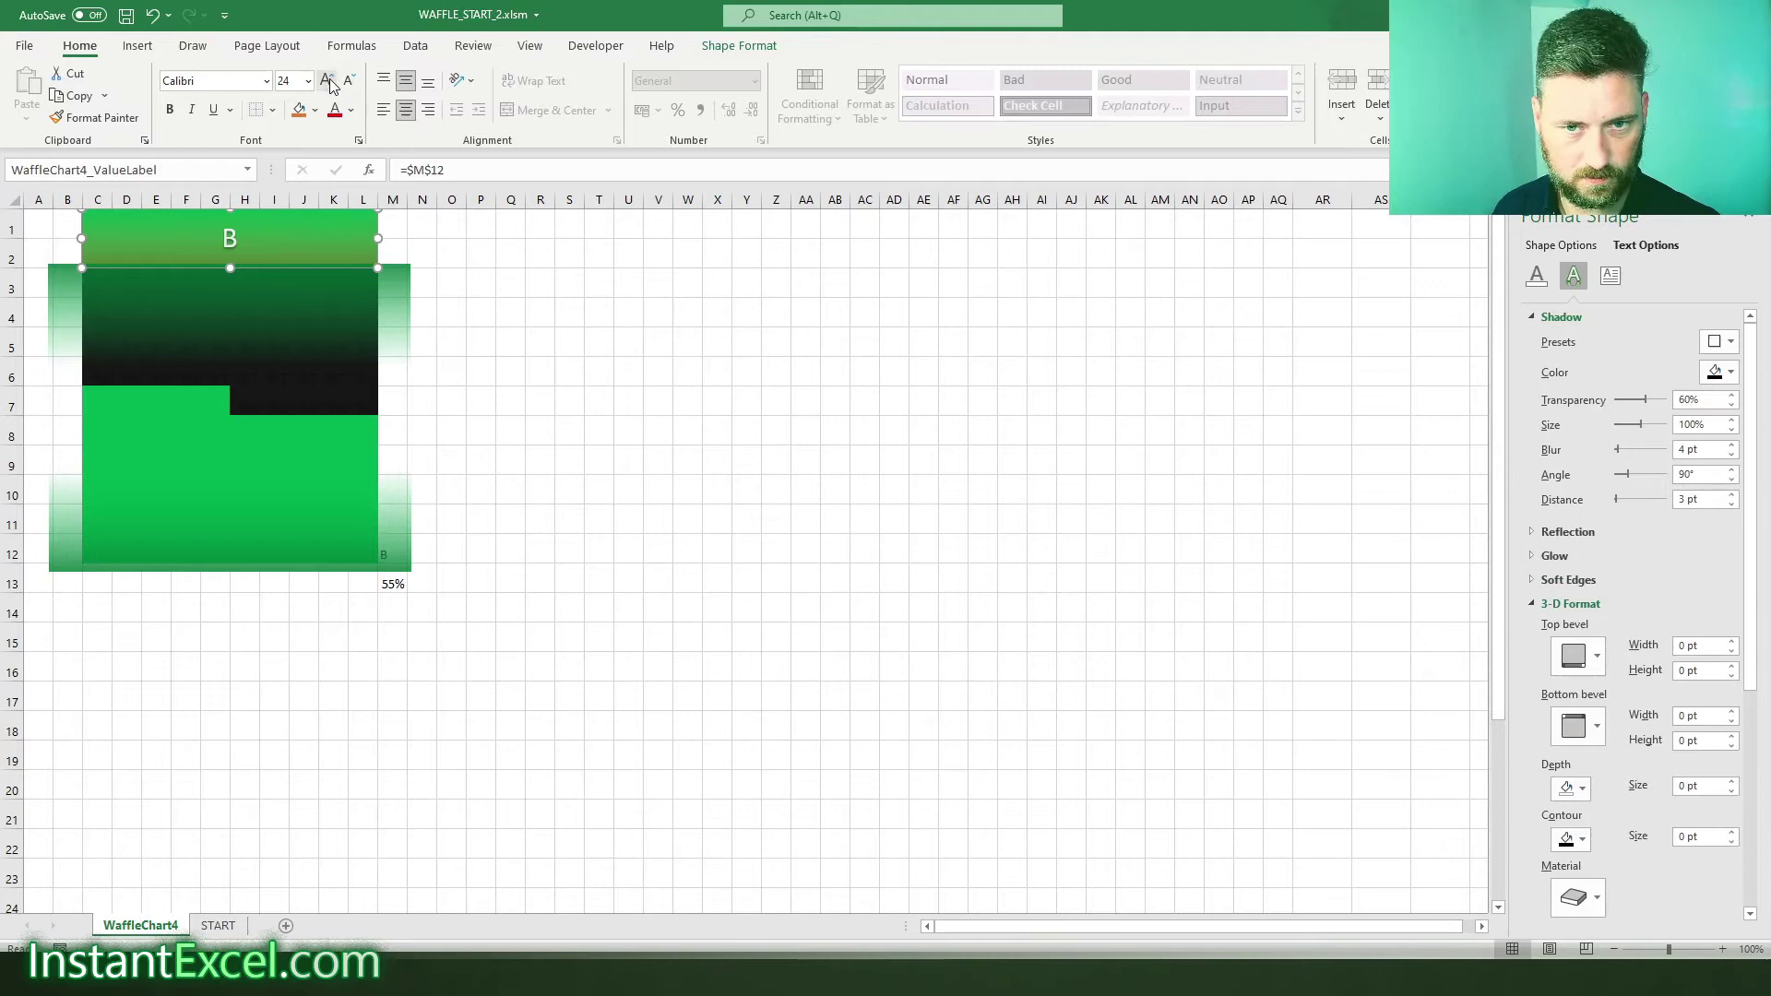
{"action": "left_click", "coordinate": [328, 80]}
{"action": "left_click", "coordinate": [328, 80]}
{"action": "left_click", "coordinate": [328, 80]}
{"action": "left_click", "coordinate": [625, 392]}
- Increase the title B text shadow's blur to 7 pt
{"action": "left_click", "coordinate": [230, 245]}
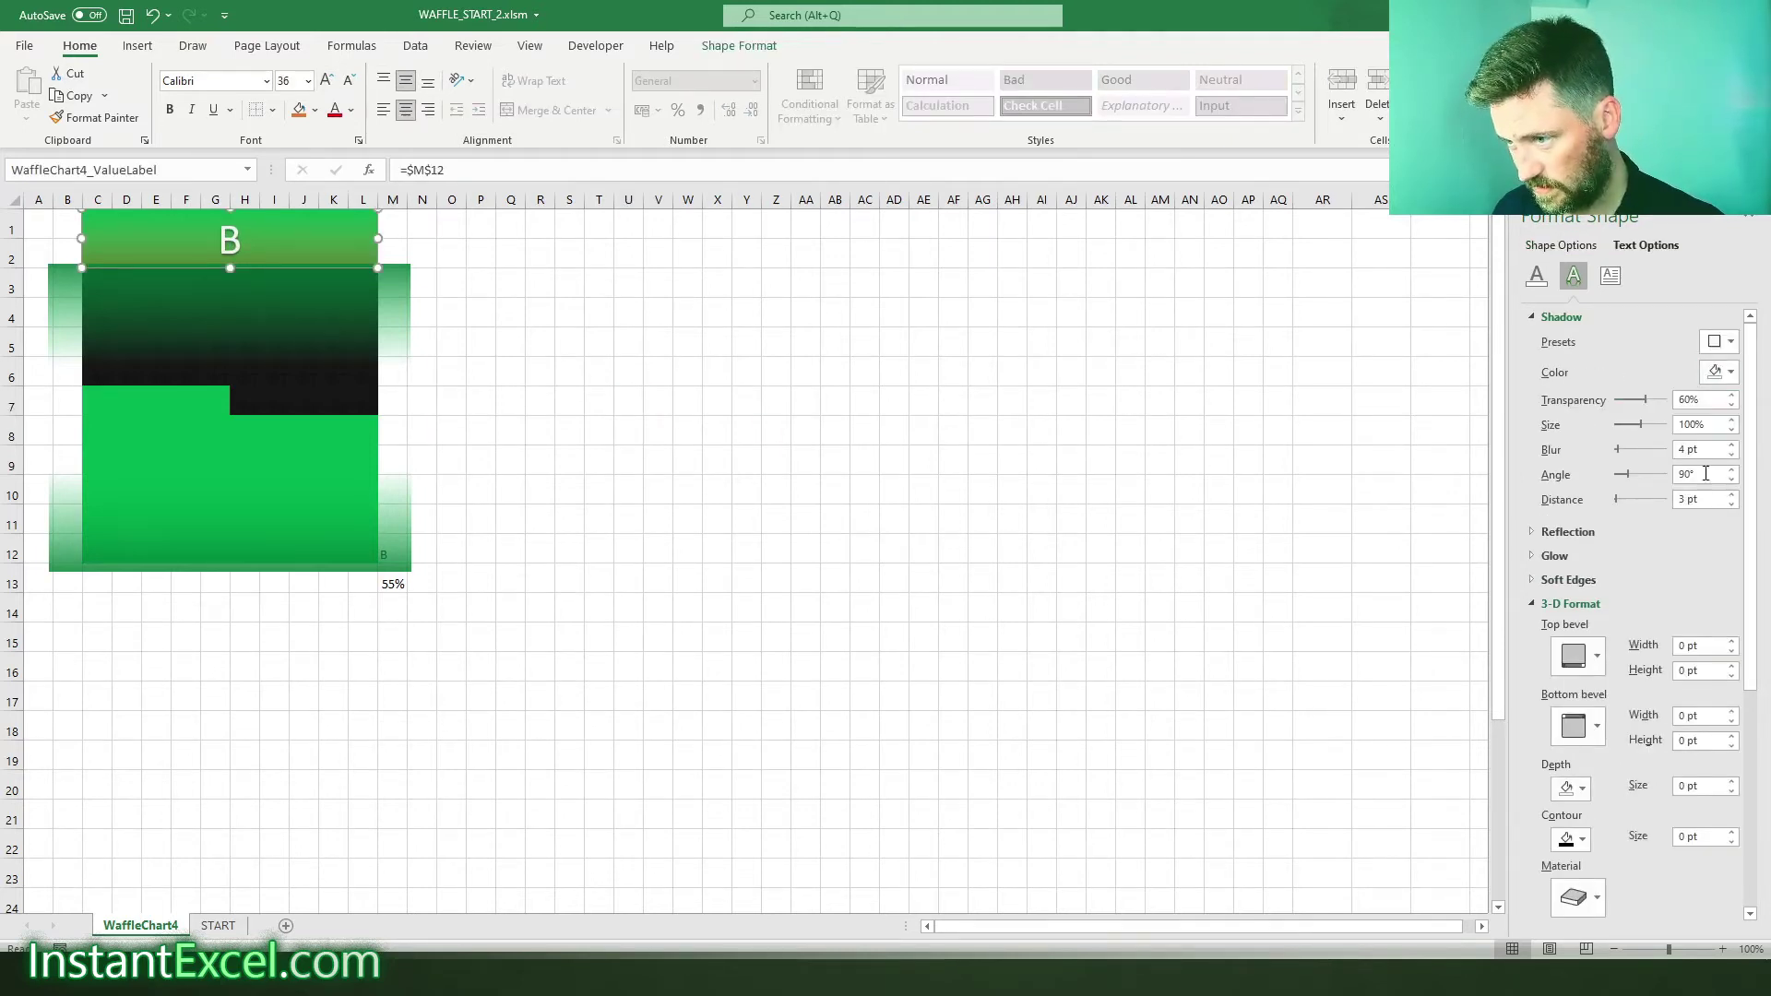
{"action": "left_click", "coordinate": [1732, 445]}
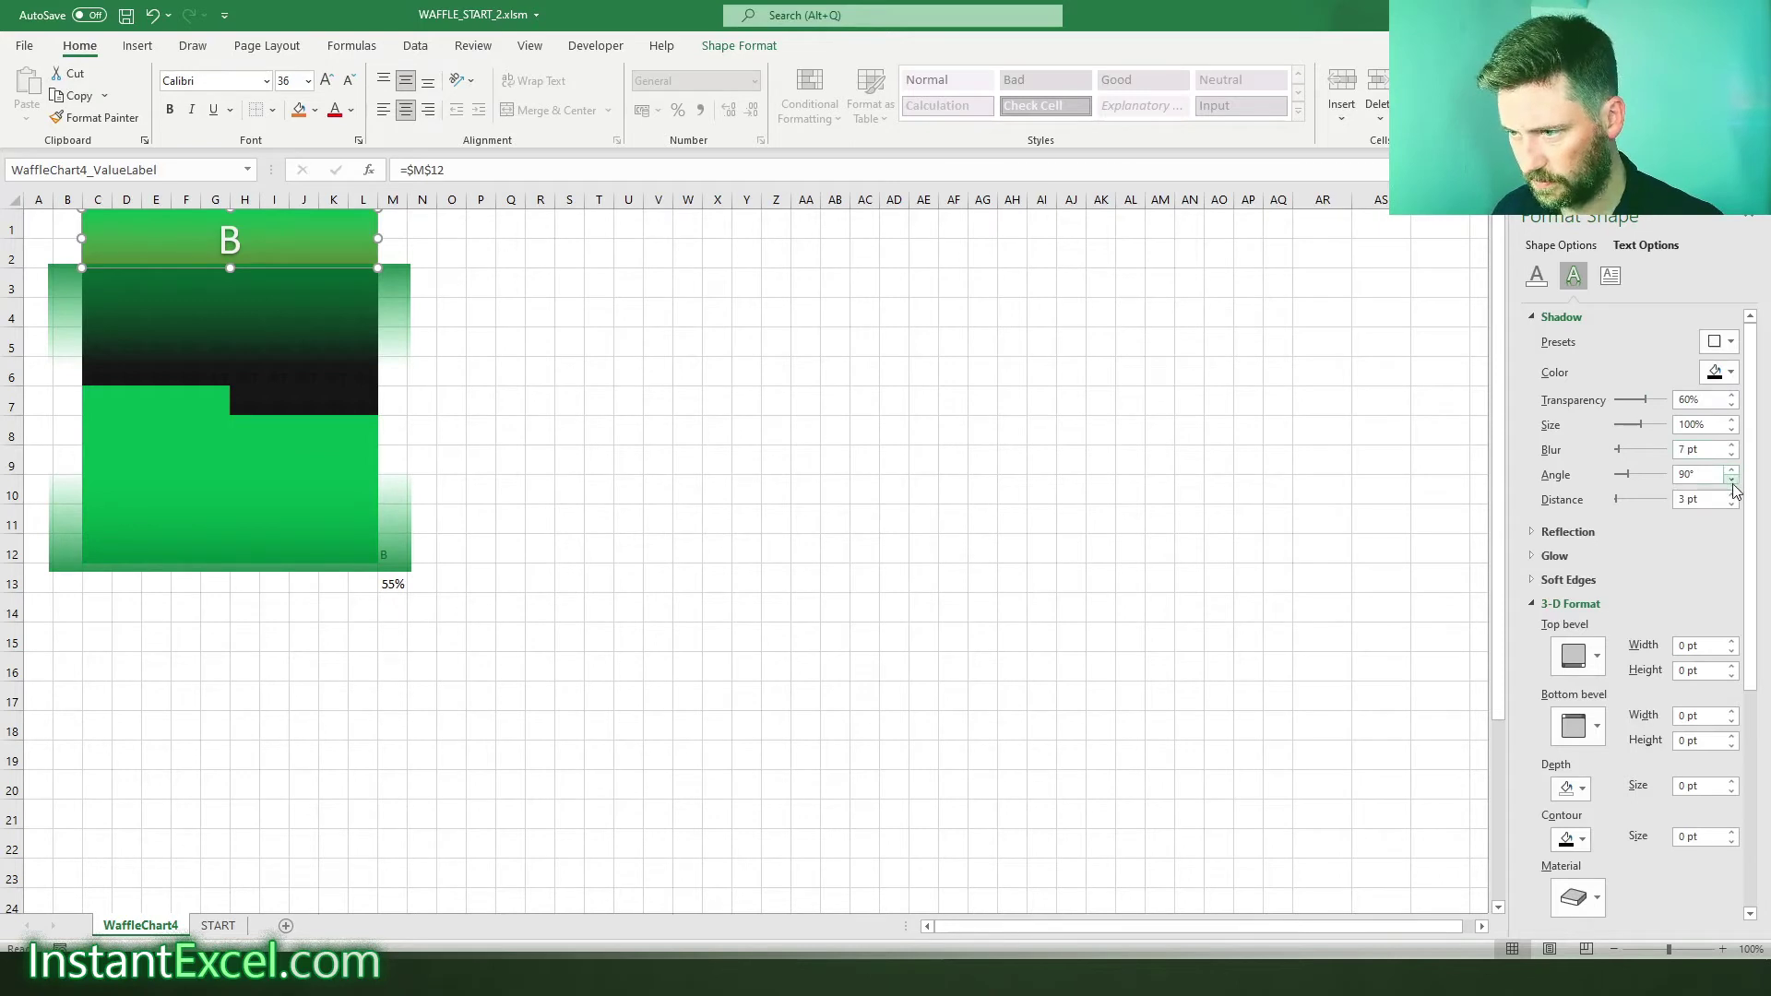
- Try a reflection variation preset on the text of title label B
{"action": "left_click", "coordinate": [1533, 535]}
{"action": "left_click", "coordinate": [1718, 558]}
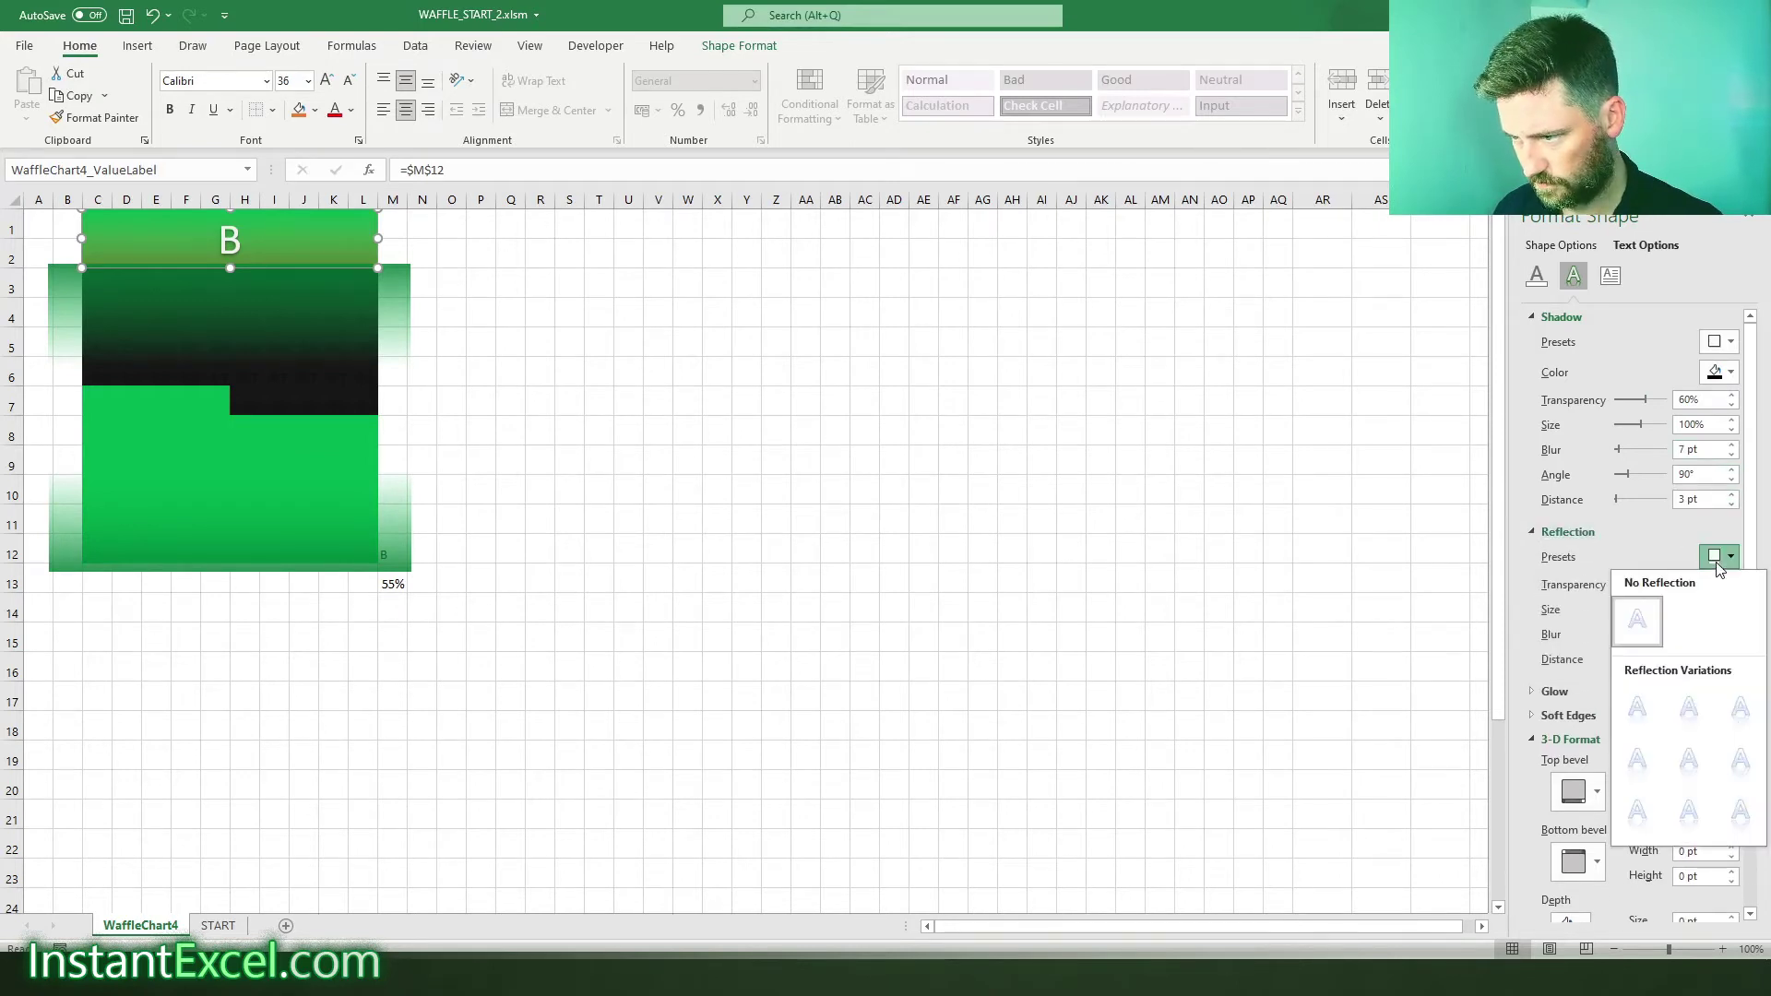
{"action": "left_click", "coordinate": [1711, 706]}
{"action": "left_click", "coordinate": [1013, 573]}
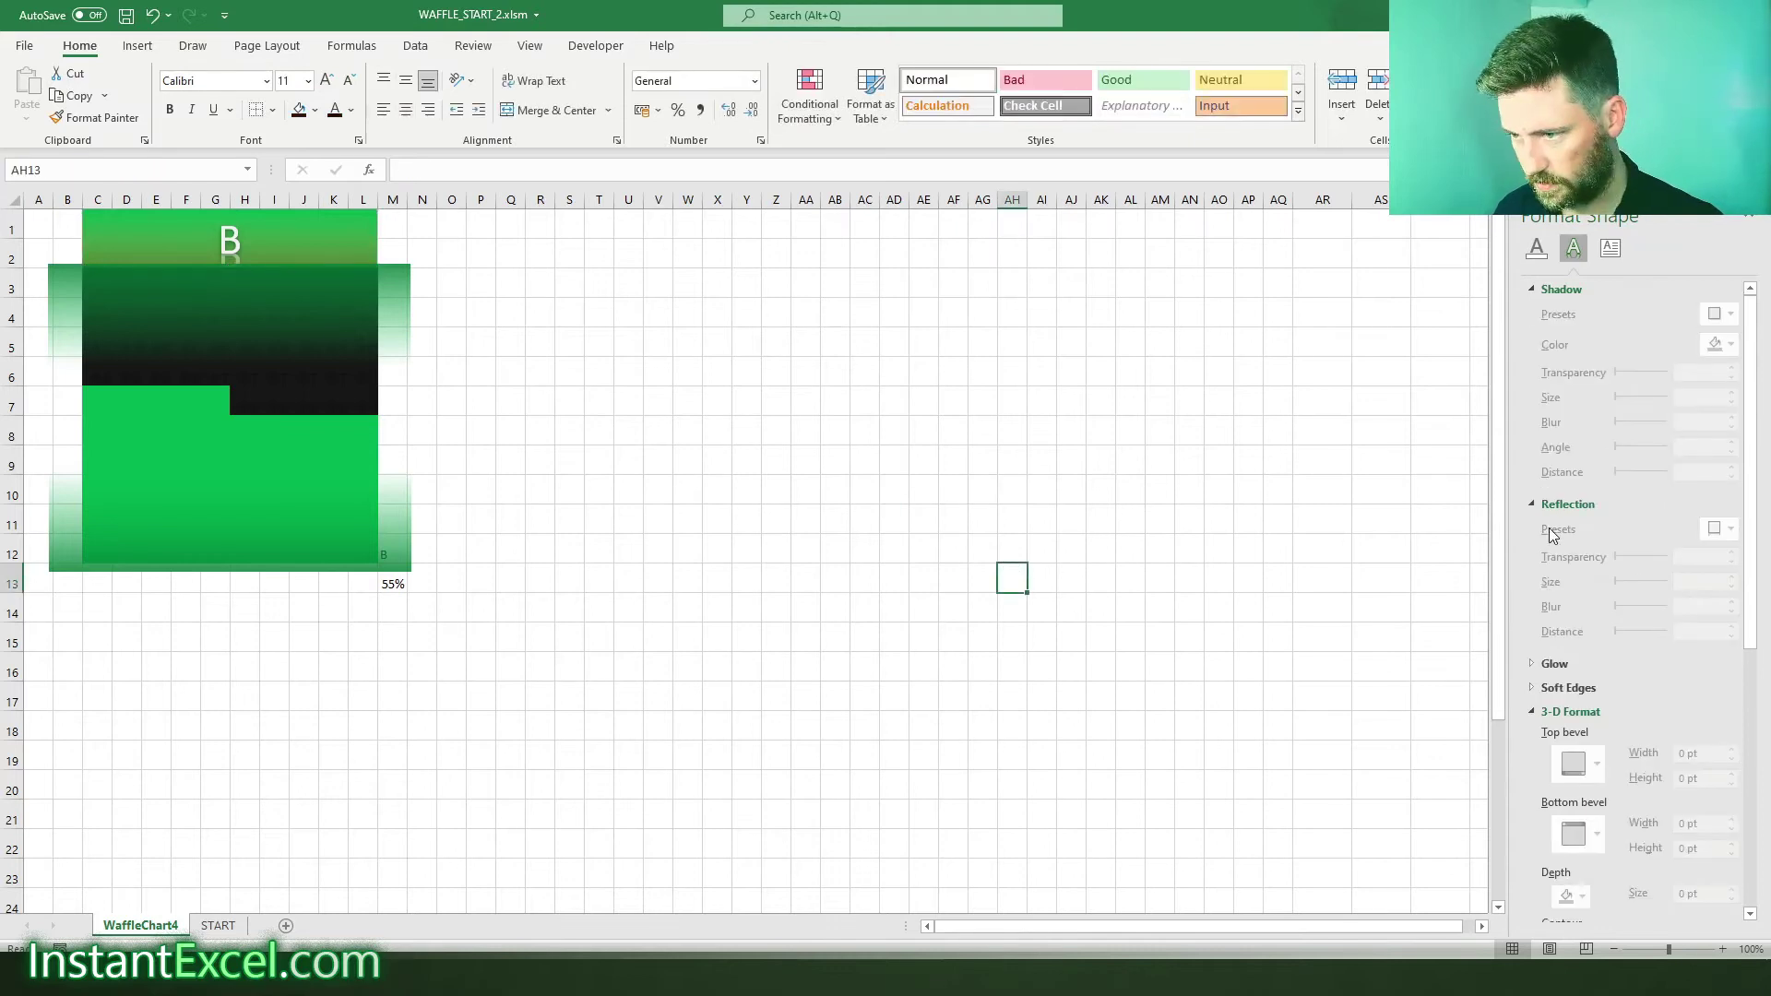
- Remove the reflection from the text of title label B
{"action": "left_click", "coordinate": [1558, 505]}
{"action": "left_click", "coordinate": [242, 264]}
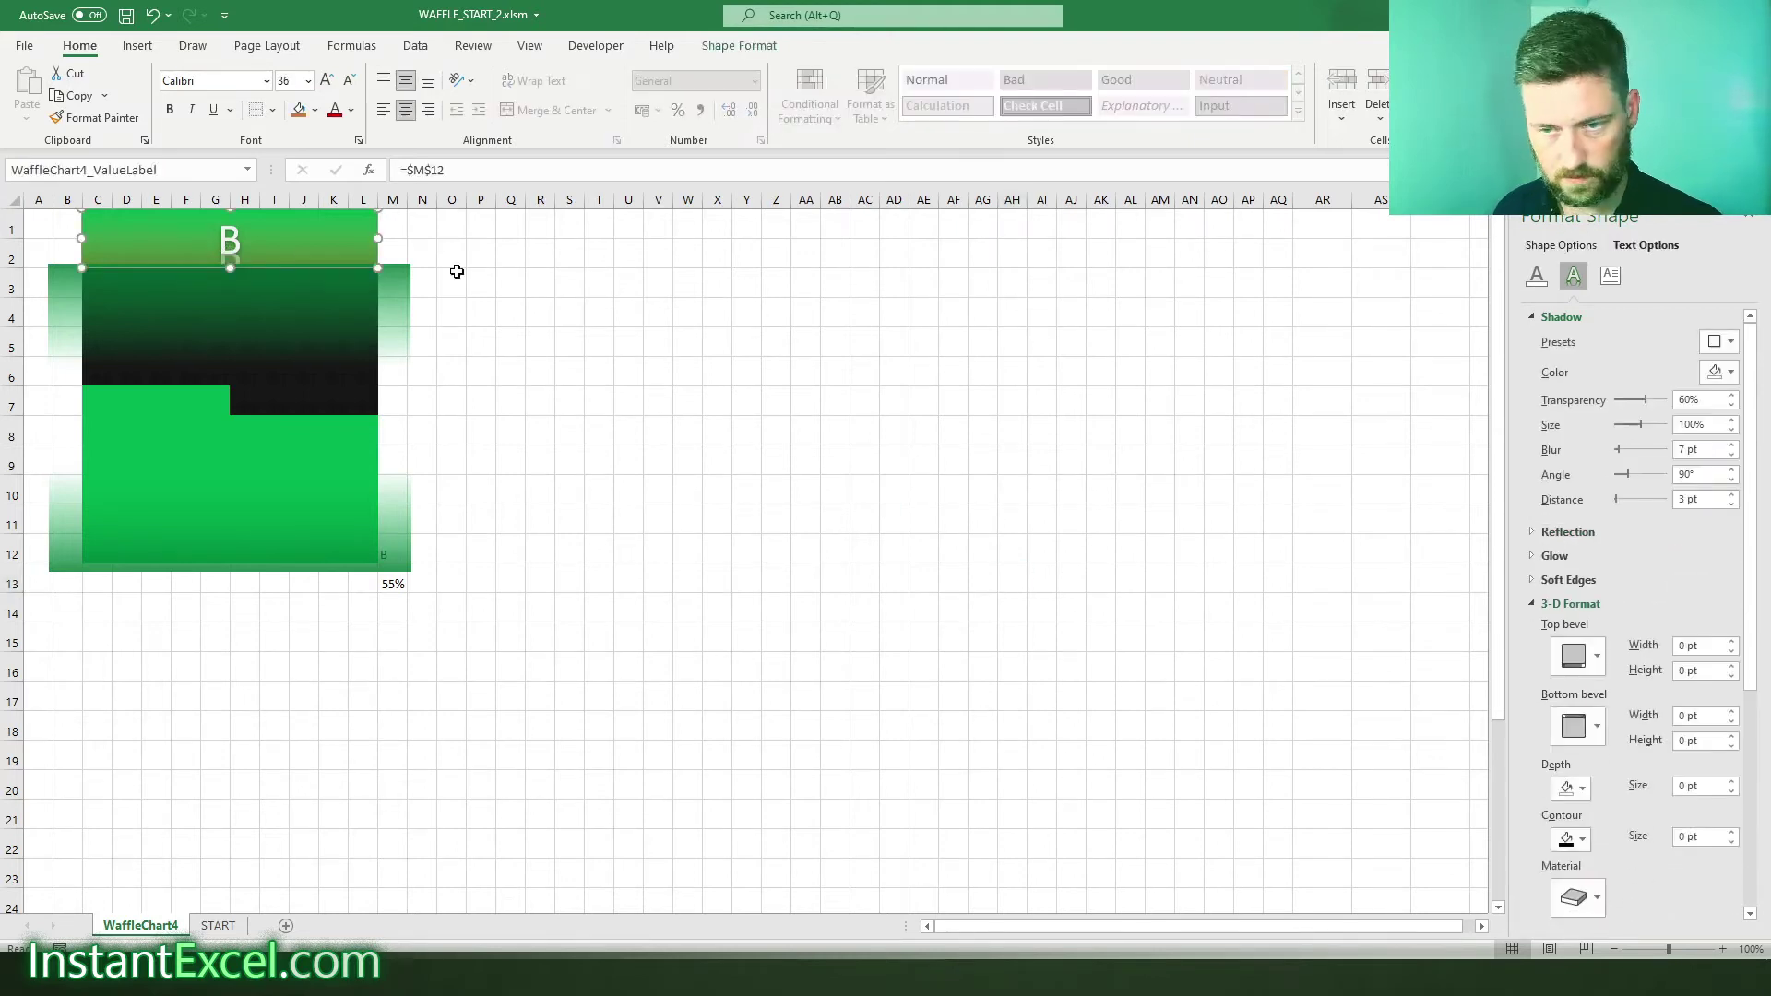
{"action": "left_click", "coordinate": [1569, 531]}
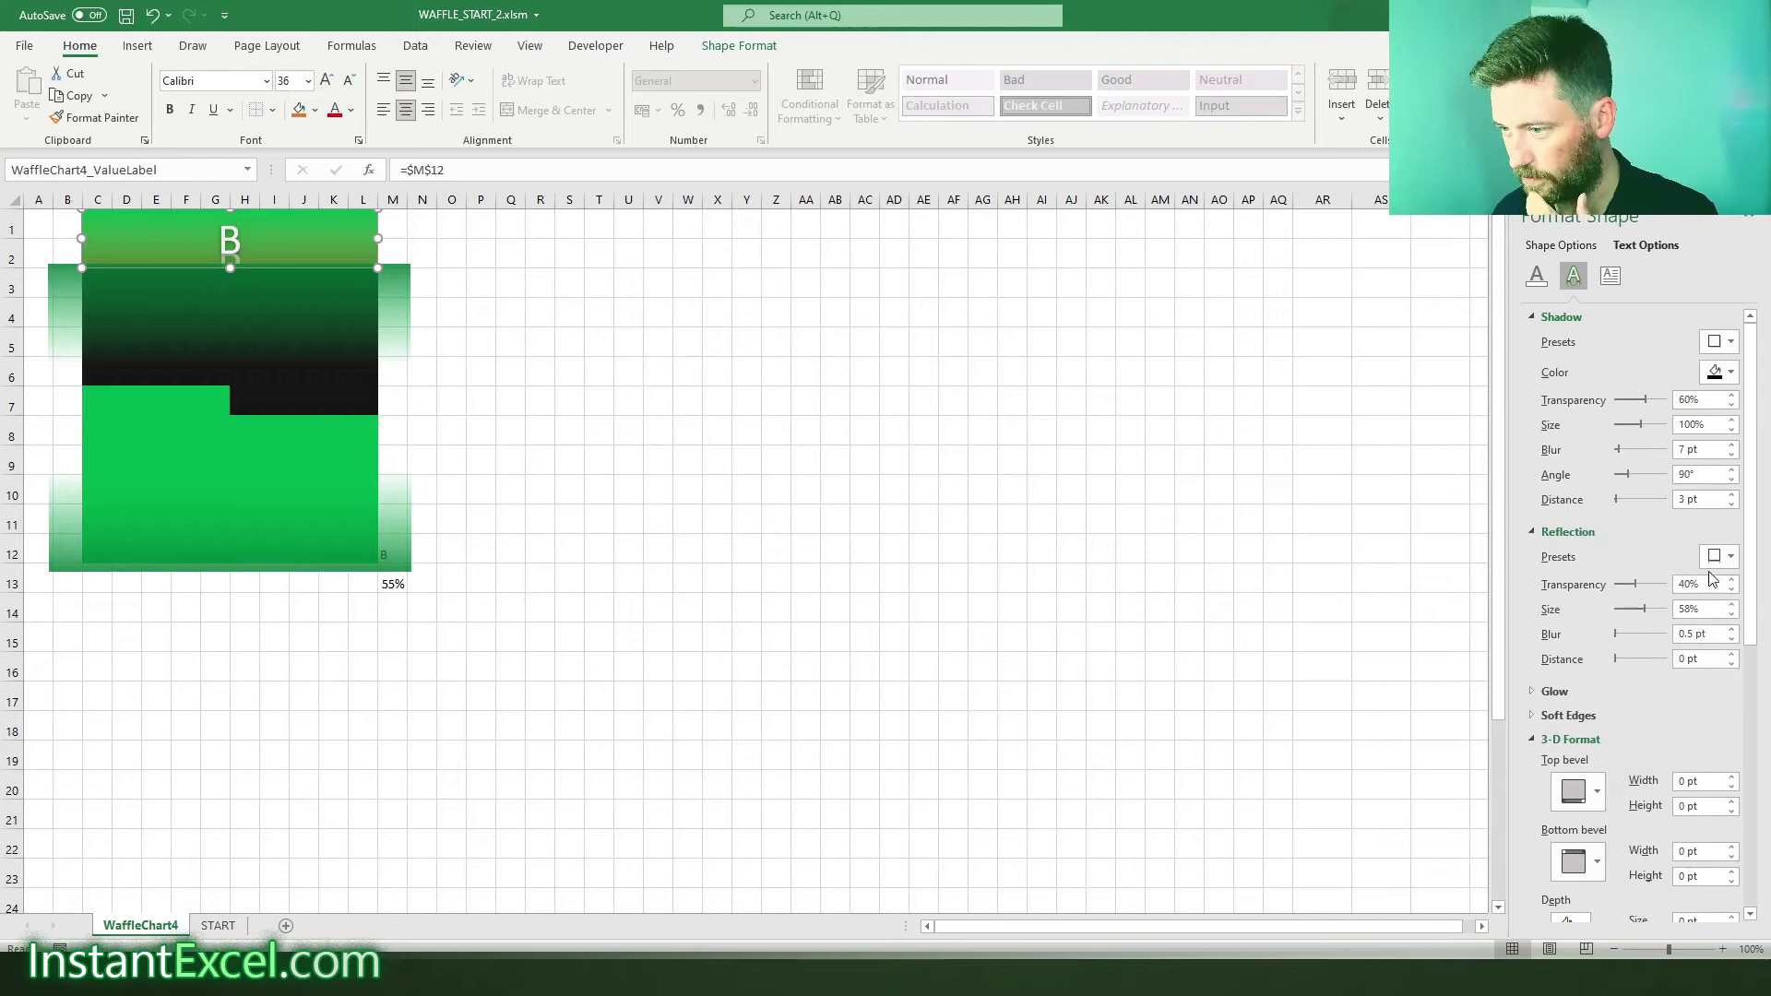
{"action": "left_click", "coordinate": [1727, 557]}
{"action": "left_click", "coordinate": [1632, 633]}
{"action": "left_click", "coordinate": [672, 464]}
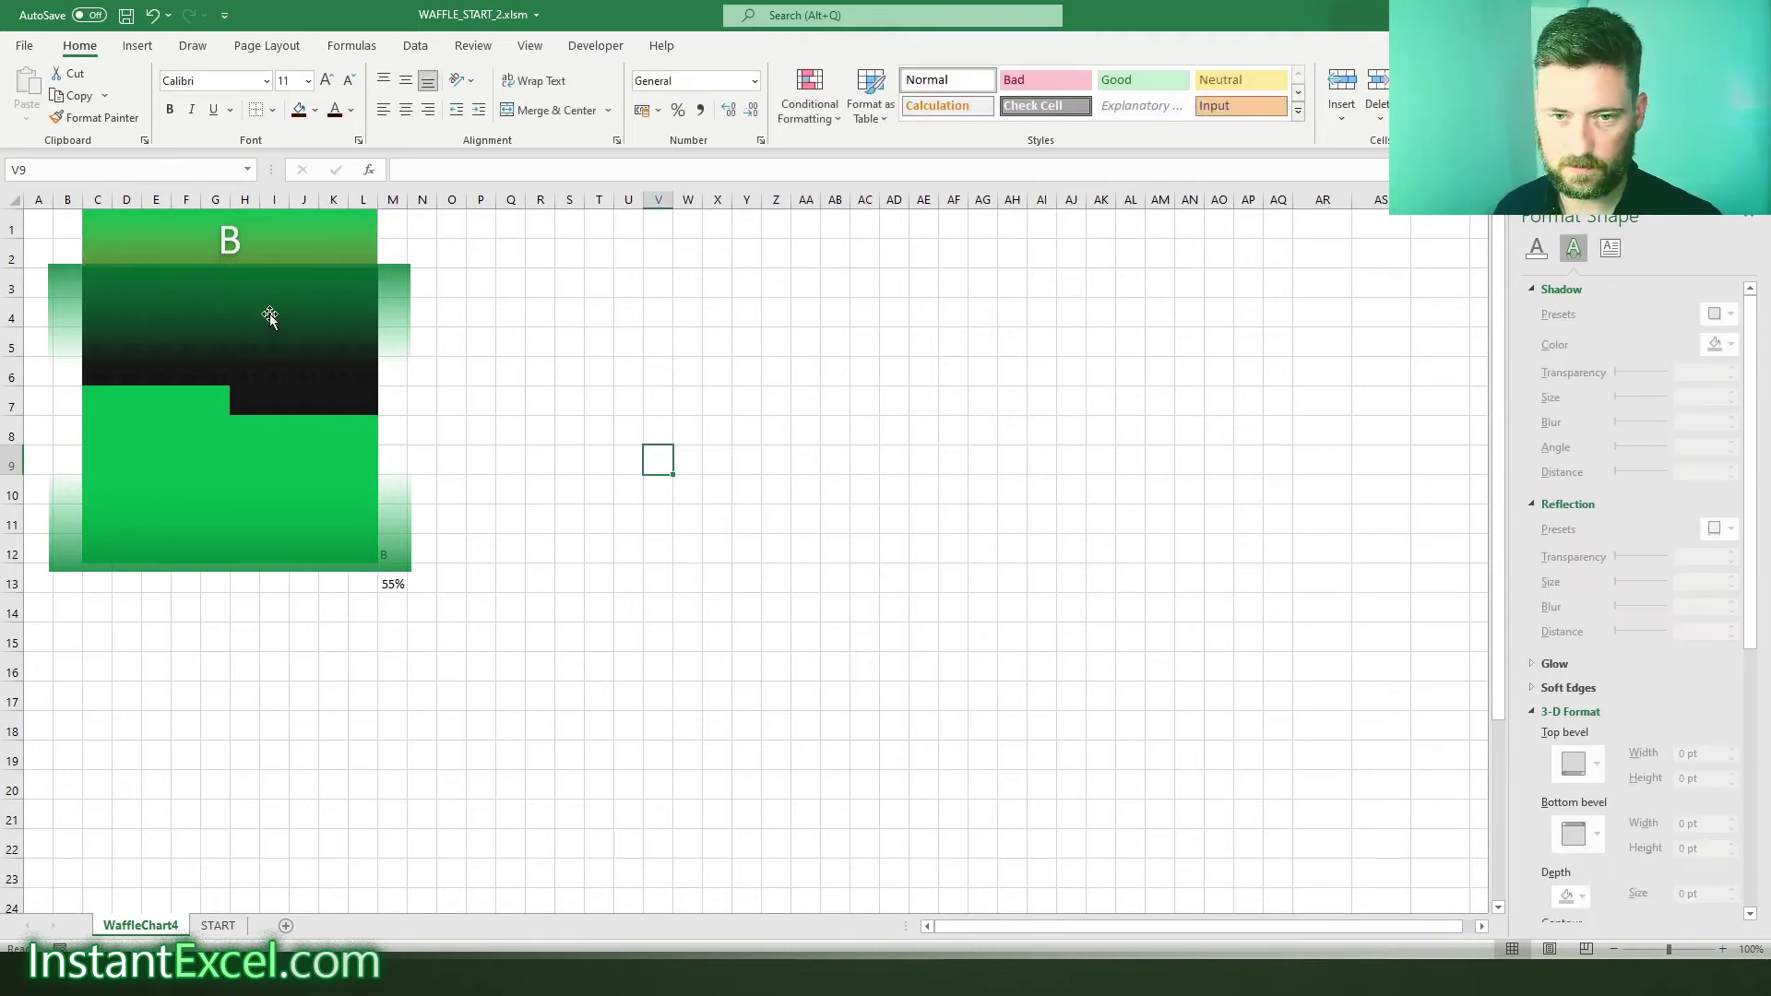
- On the START sheet, change the linked range of the chart B picture to =WaffleChart4!$C$1:$L$12
{"action": "left_click", "coordinate": [776, 519]}
{"action": "left_click", "coordinate": [218, 927]}
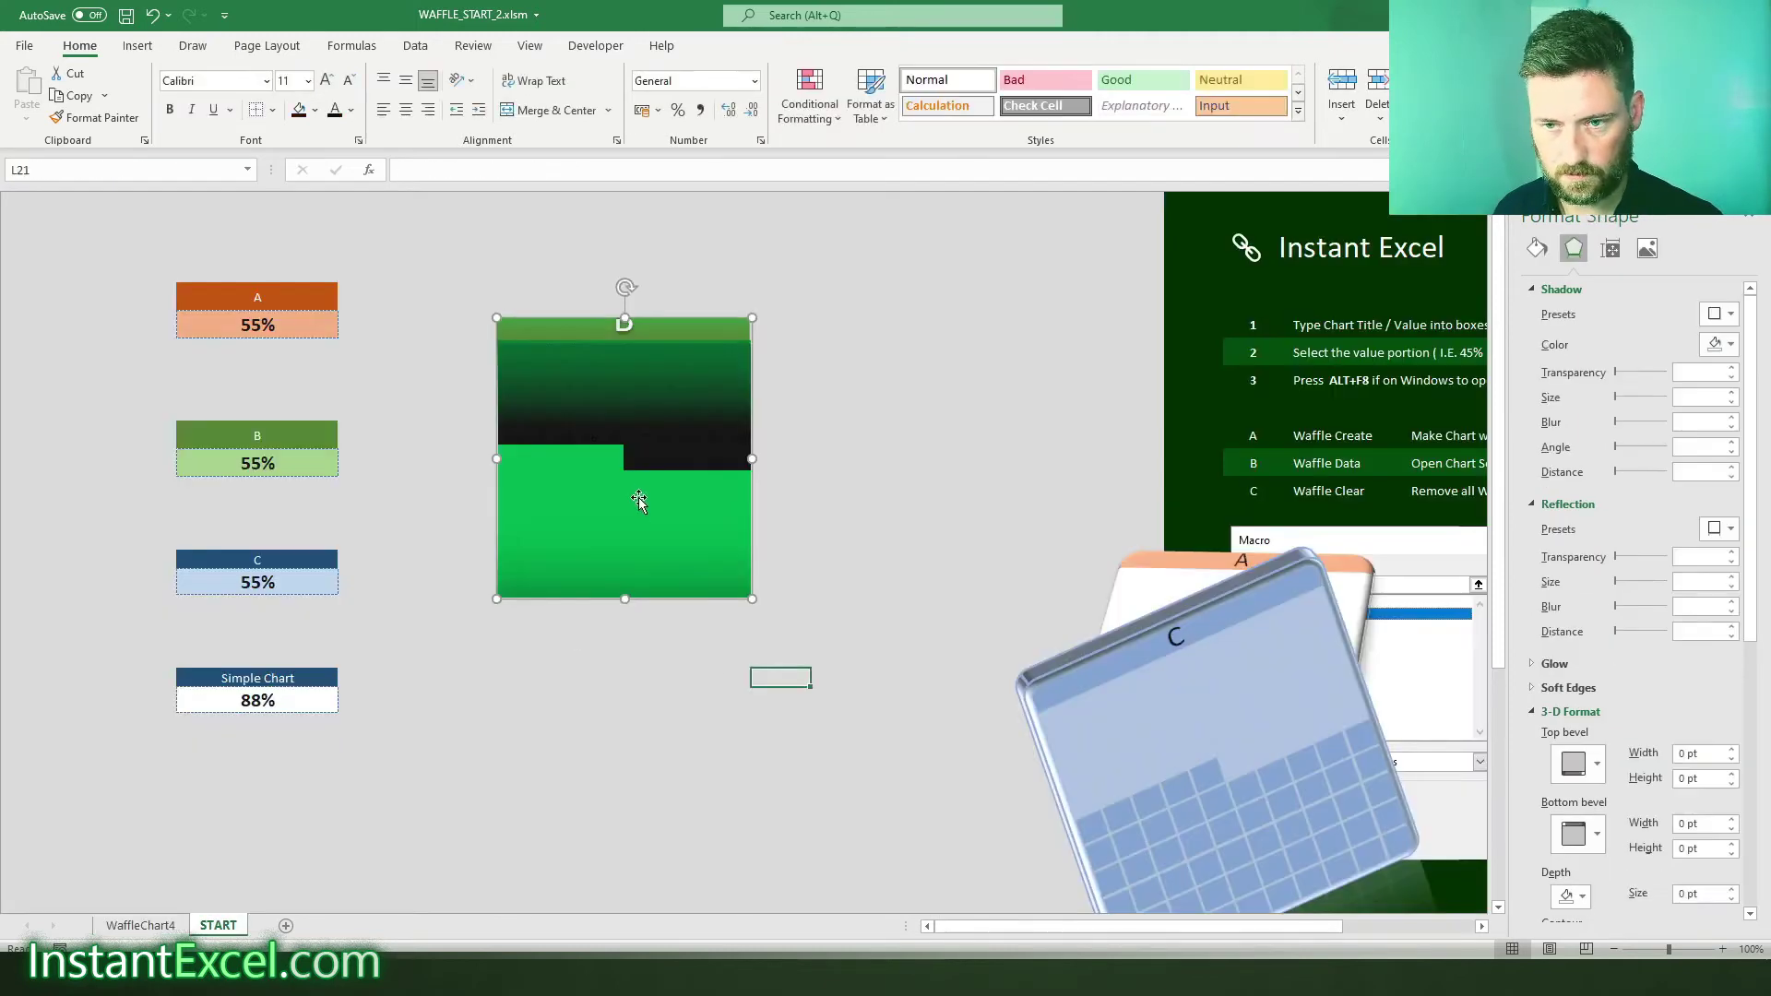
{"action": "left_click", "coordinate": [512, 171]}
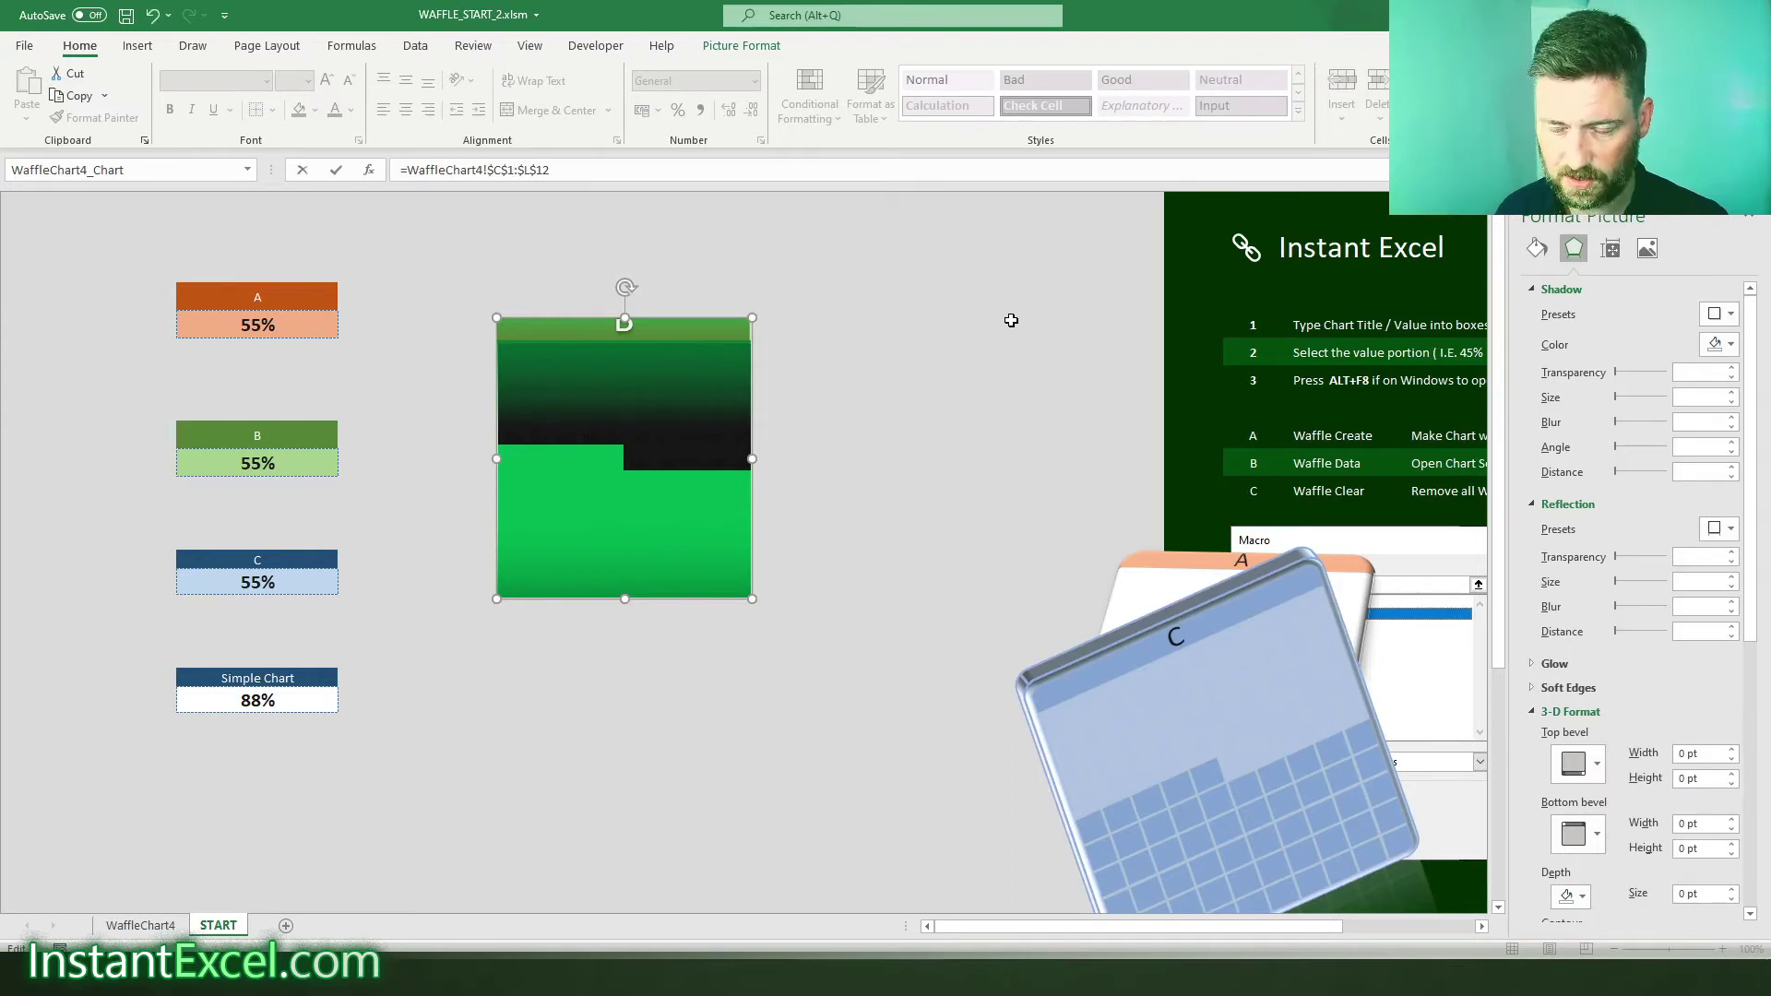
{"action": "key", "text": "Return"}
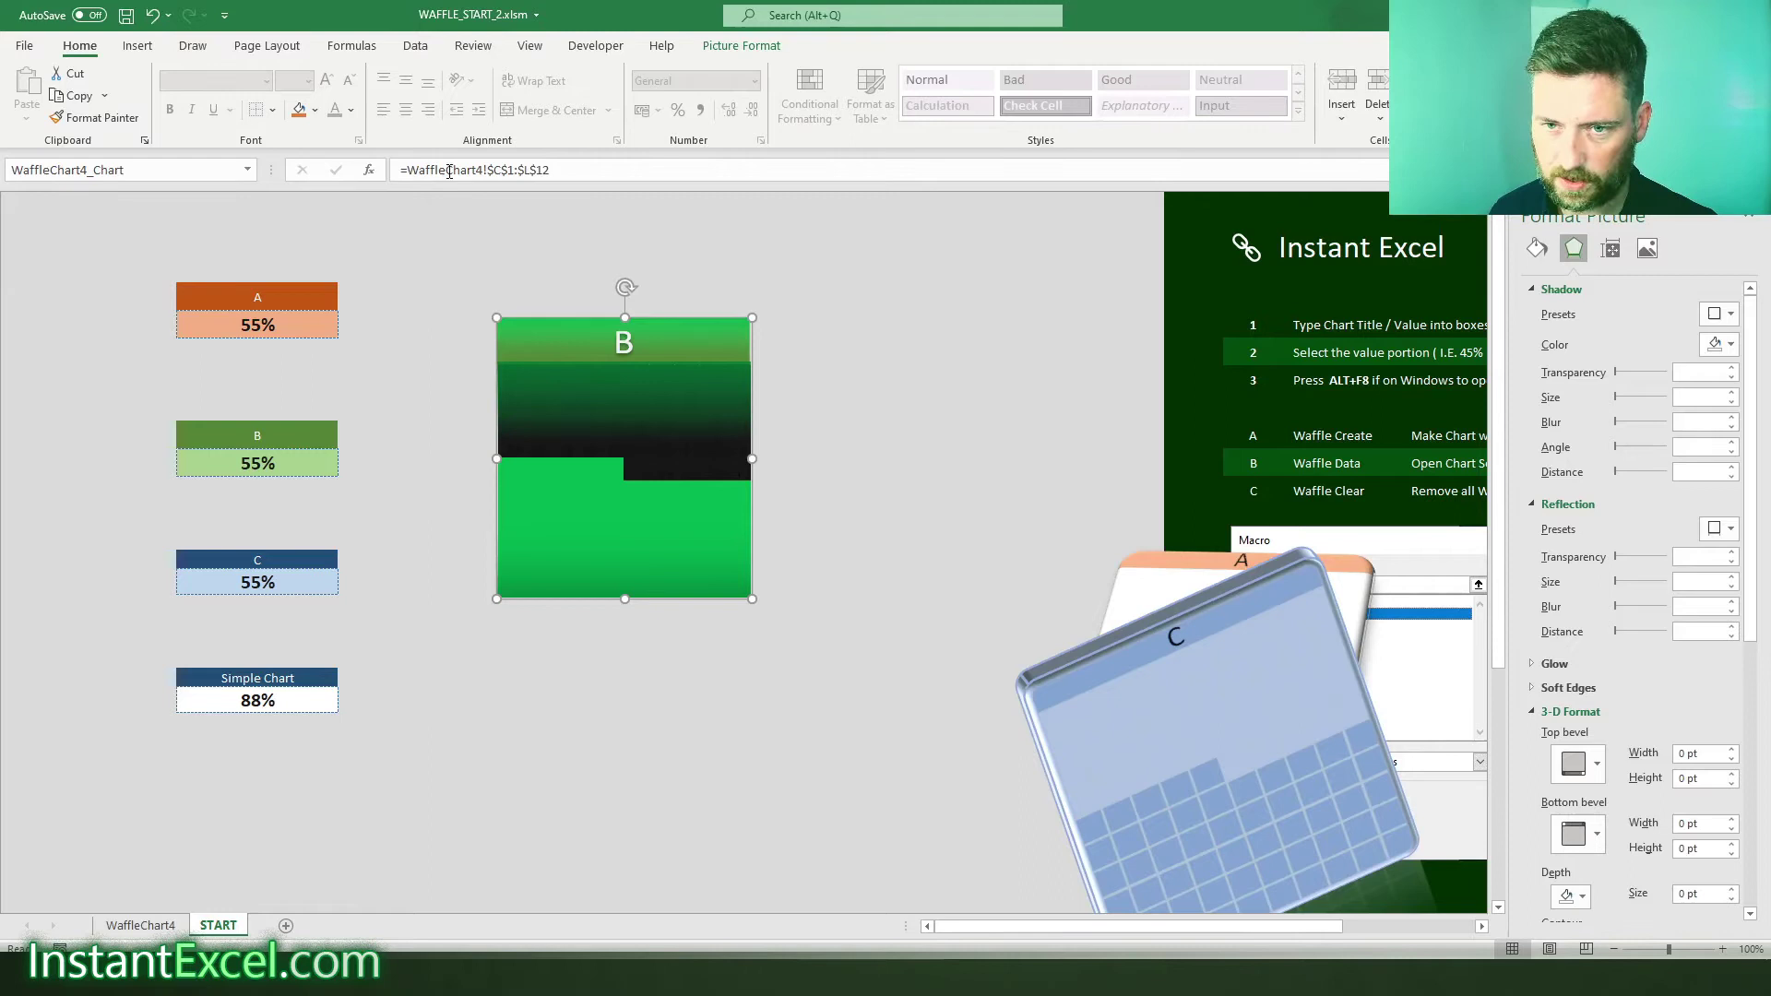
{"action": "left_click", "coordinate": [438, 266]}
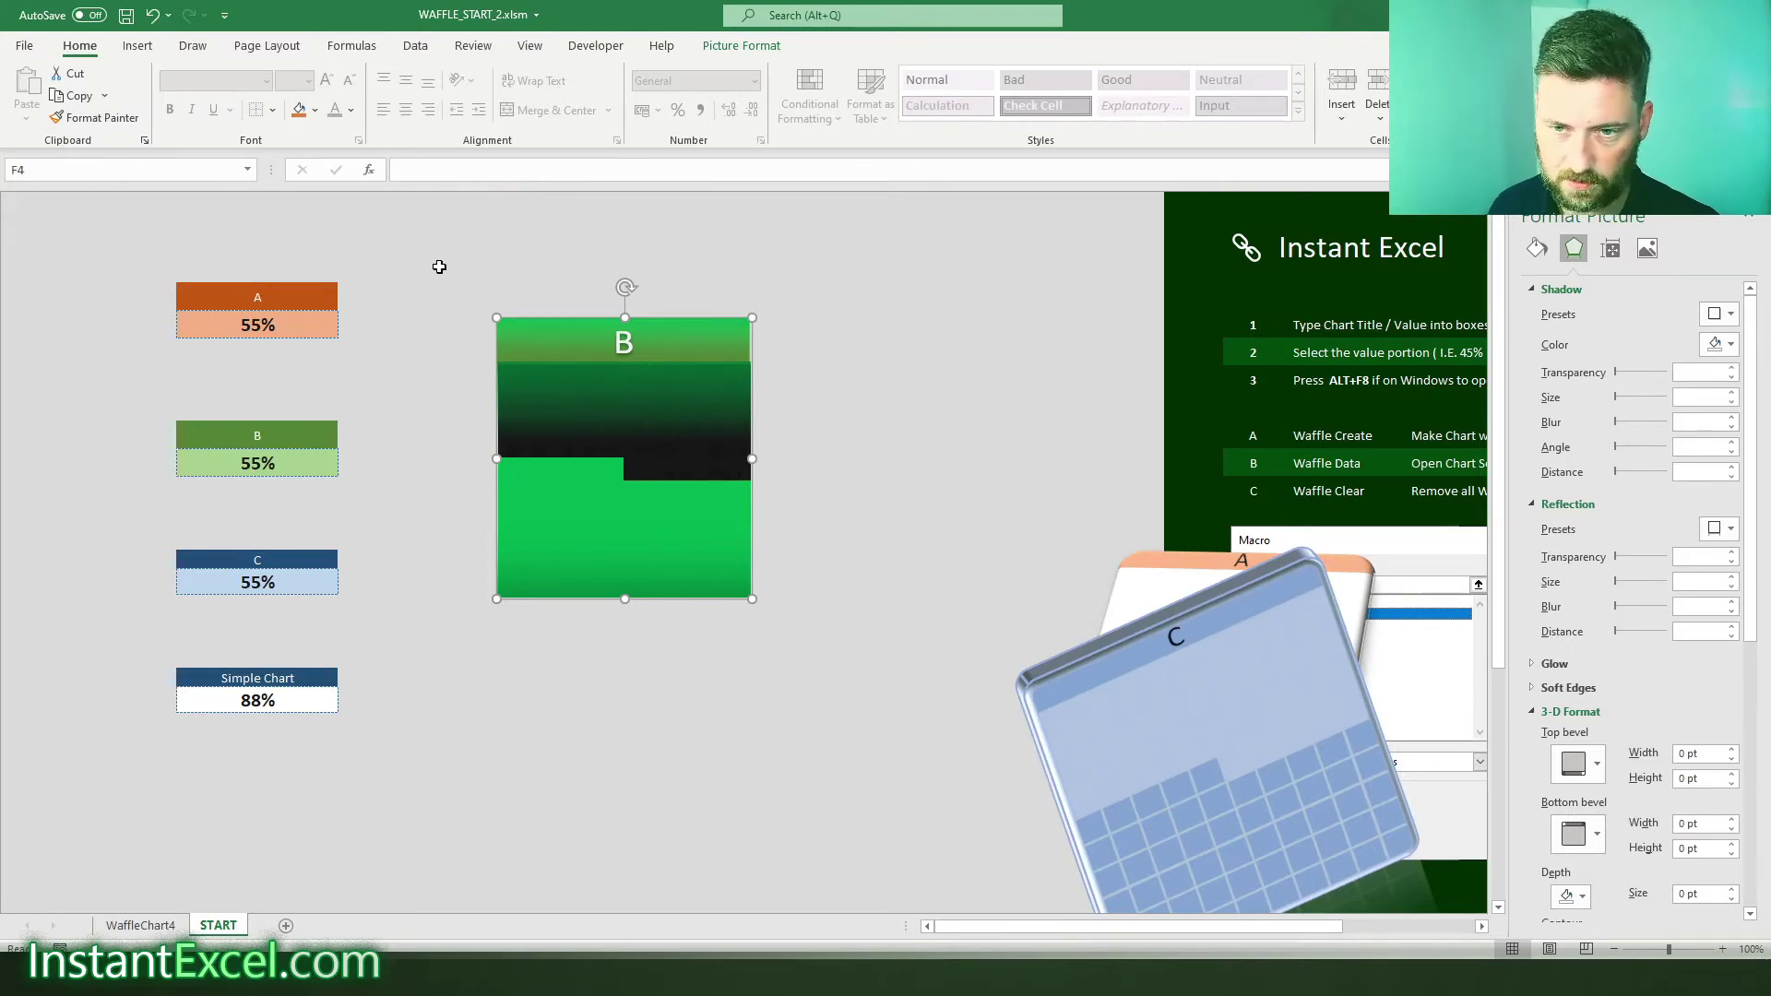
- Enlarge the chart B picture proportionally and reposition it in the open space beside the value boxes
{"action": "left_click_drag", "start_coordinate": [657, 465], "coordinate": [659, 444]}
{"action": "left_click", "coordinate": [625, 641]}
{"action": "left_click", "coordinate": [624, 640]}
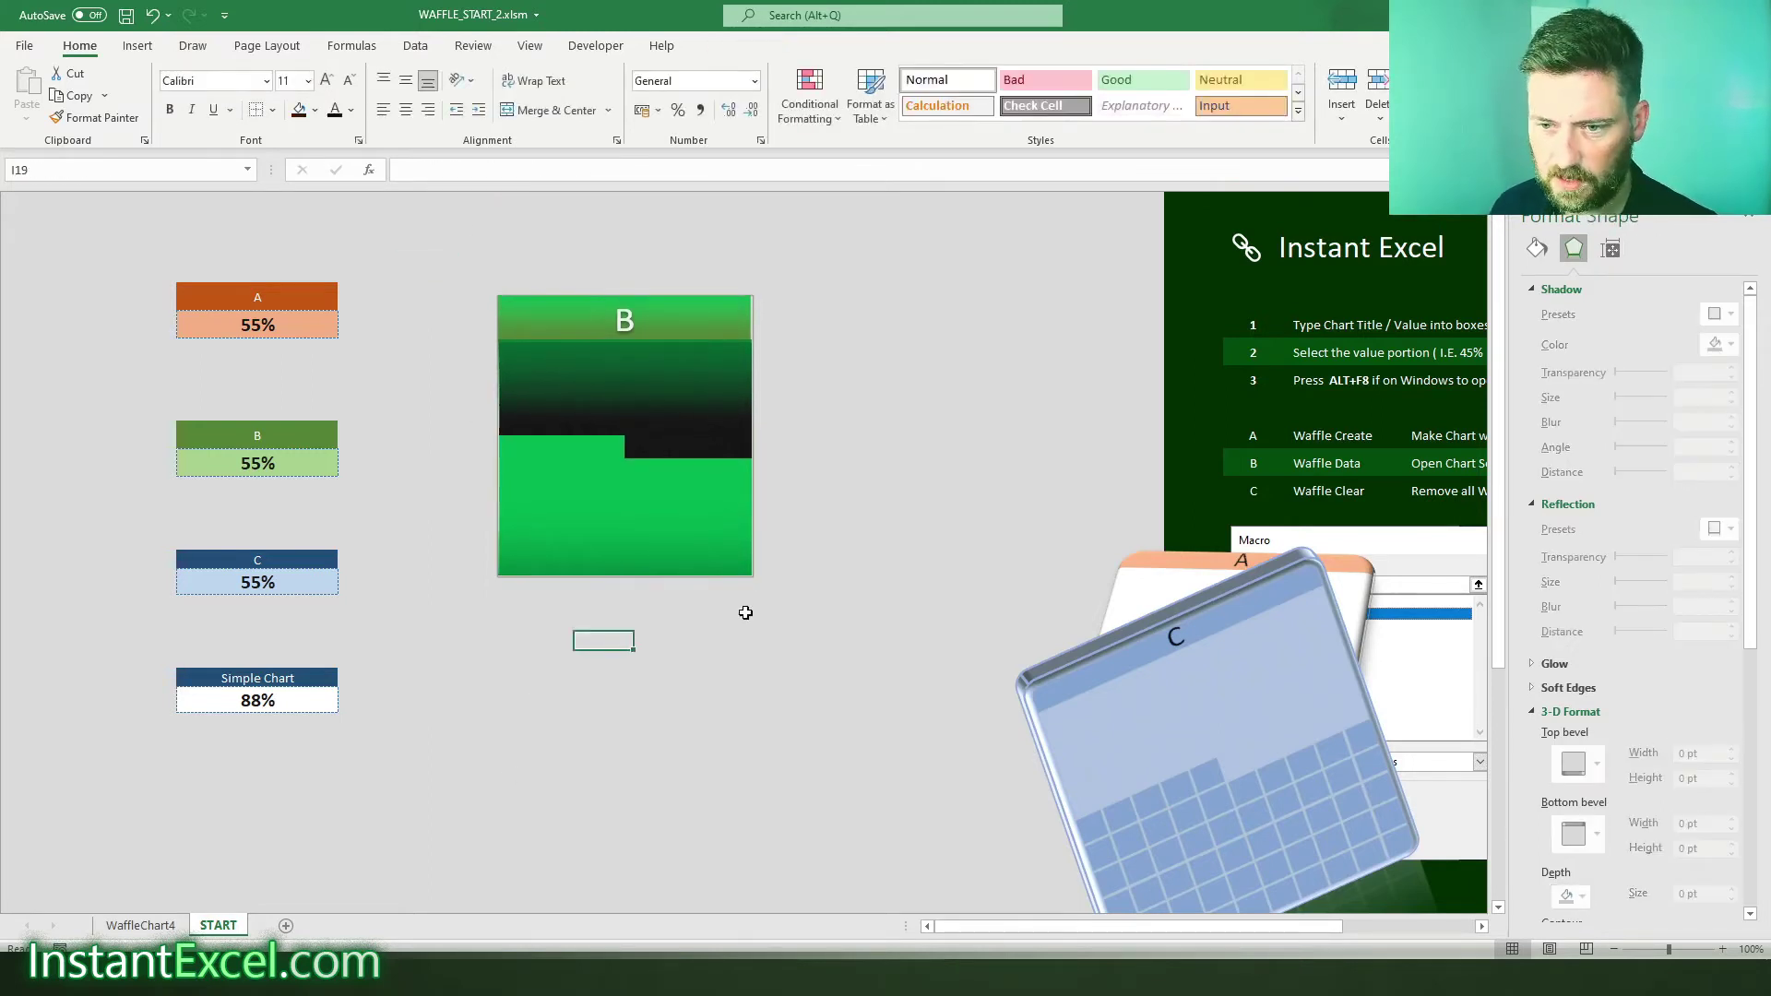
{"action": "left_click", "coordinate": [711, 545]}
{"action": "left_click_drag", "start_coordinate": [753, 577], "coordinate": [869, 704]}
{"action": "left_click_drag", "start_coordinate": [825, 619], "coordinate": [760, 615]}
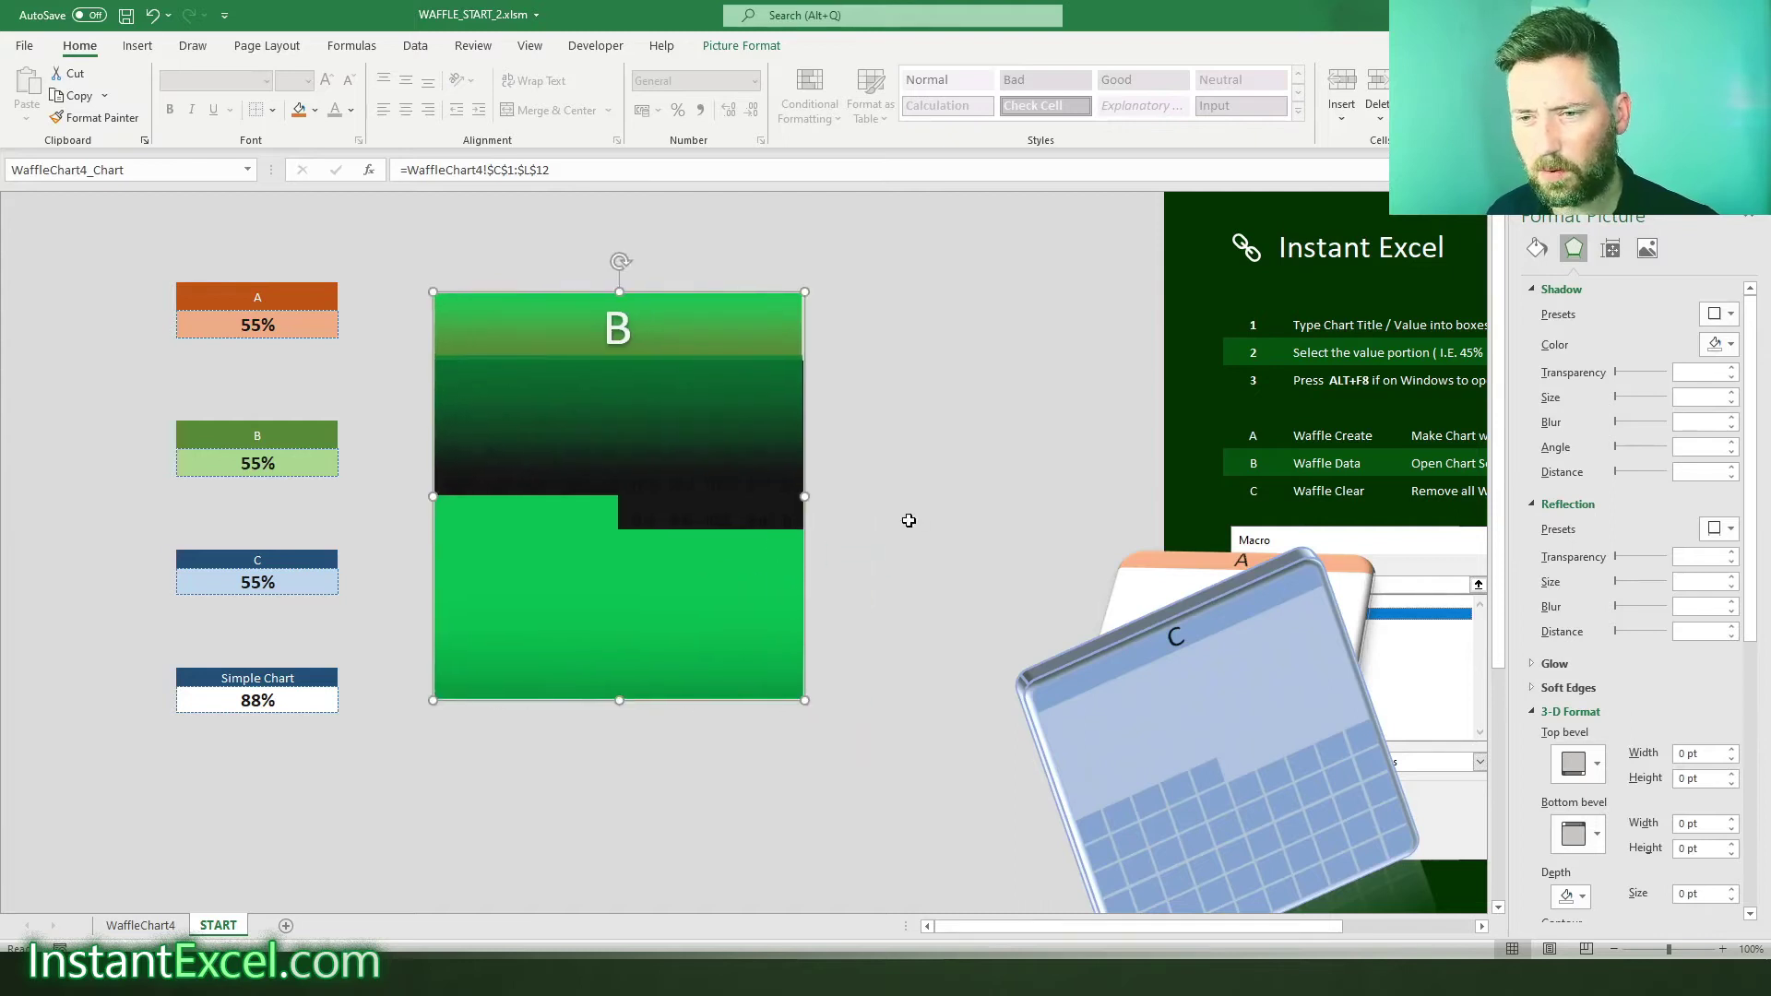
{"action": "left_click", "coordinate": [902, 518]}
{"action": "left_click", "coordinate": [696, 548]}
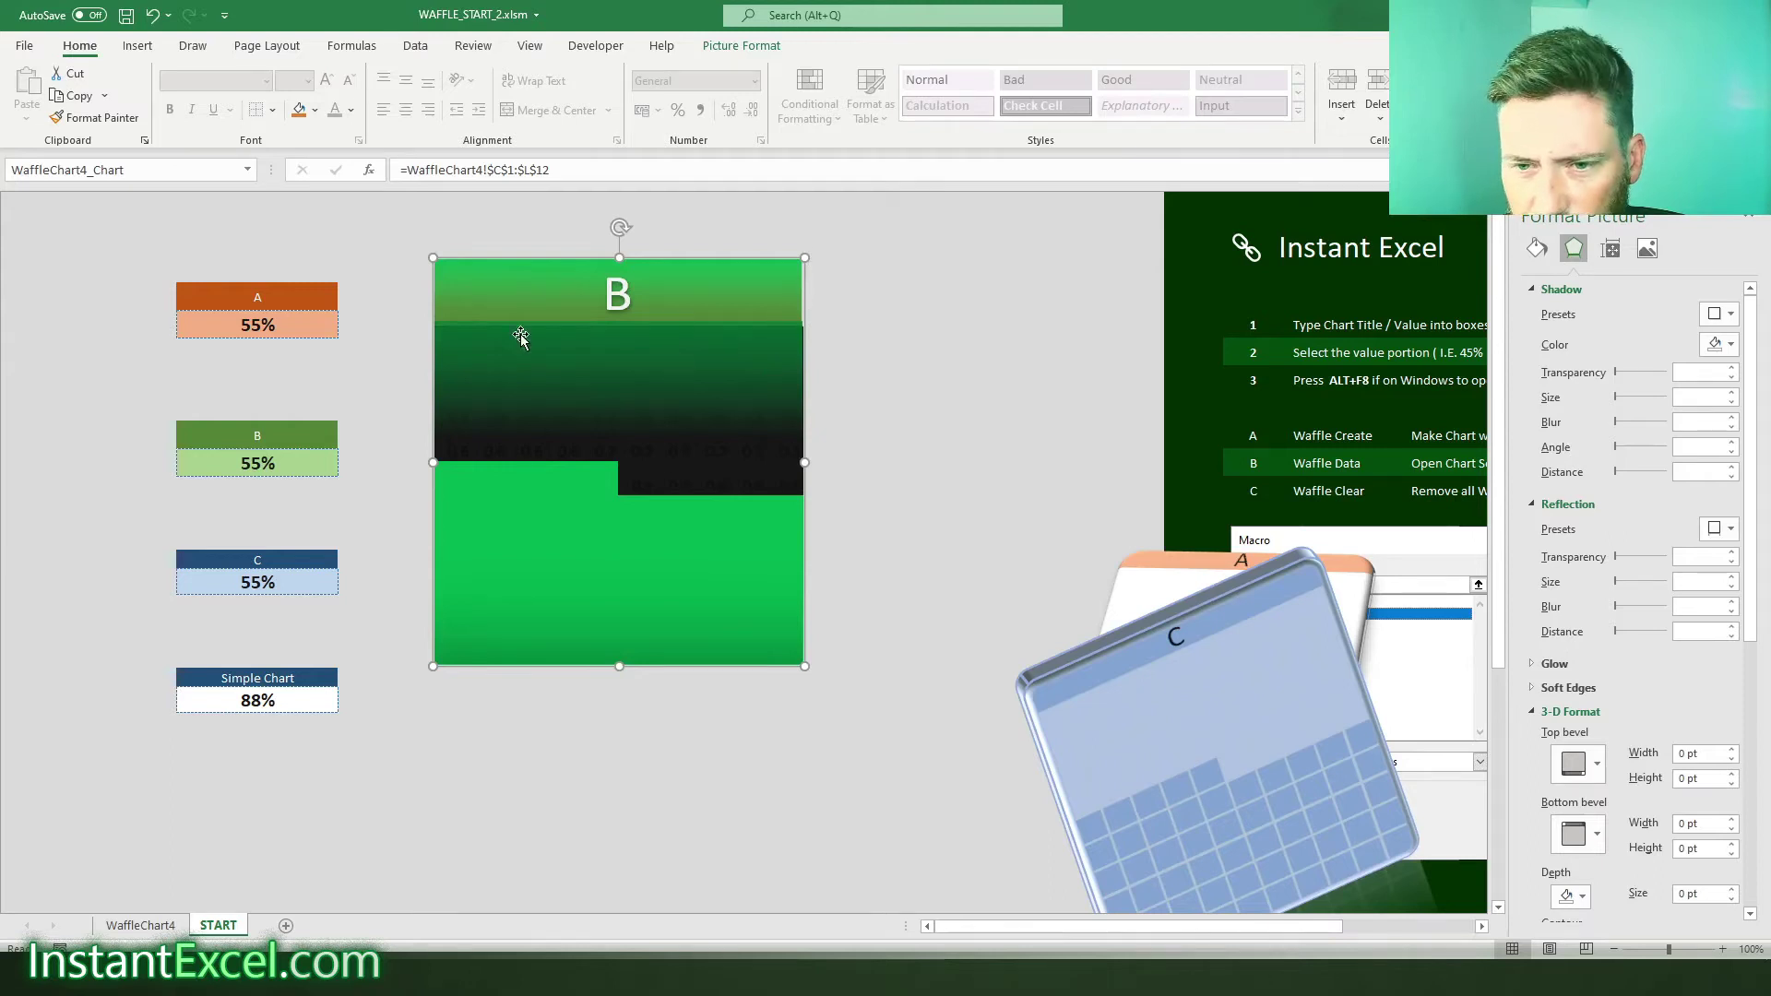
- On the WaffleChart4 sheet, move the upper gradient rectangle off the waffle grid to about cells V9:AH15
{"action": "scroll", "coordinate": [886, 356], "scroll_direction": "up", "scroll_amount": 6, "text": "ctrl"}
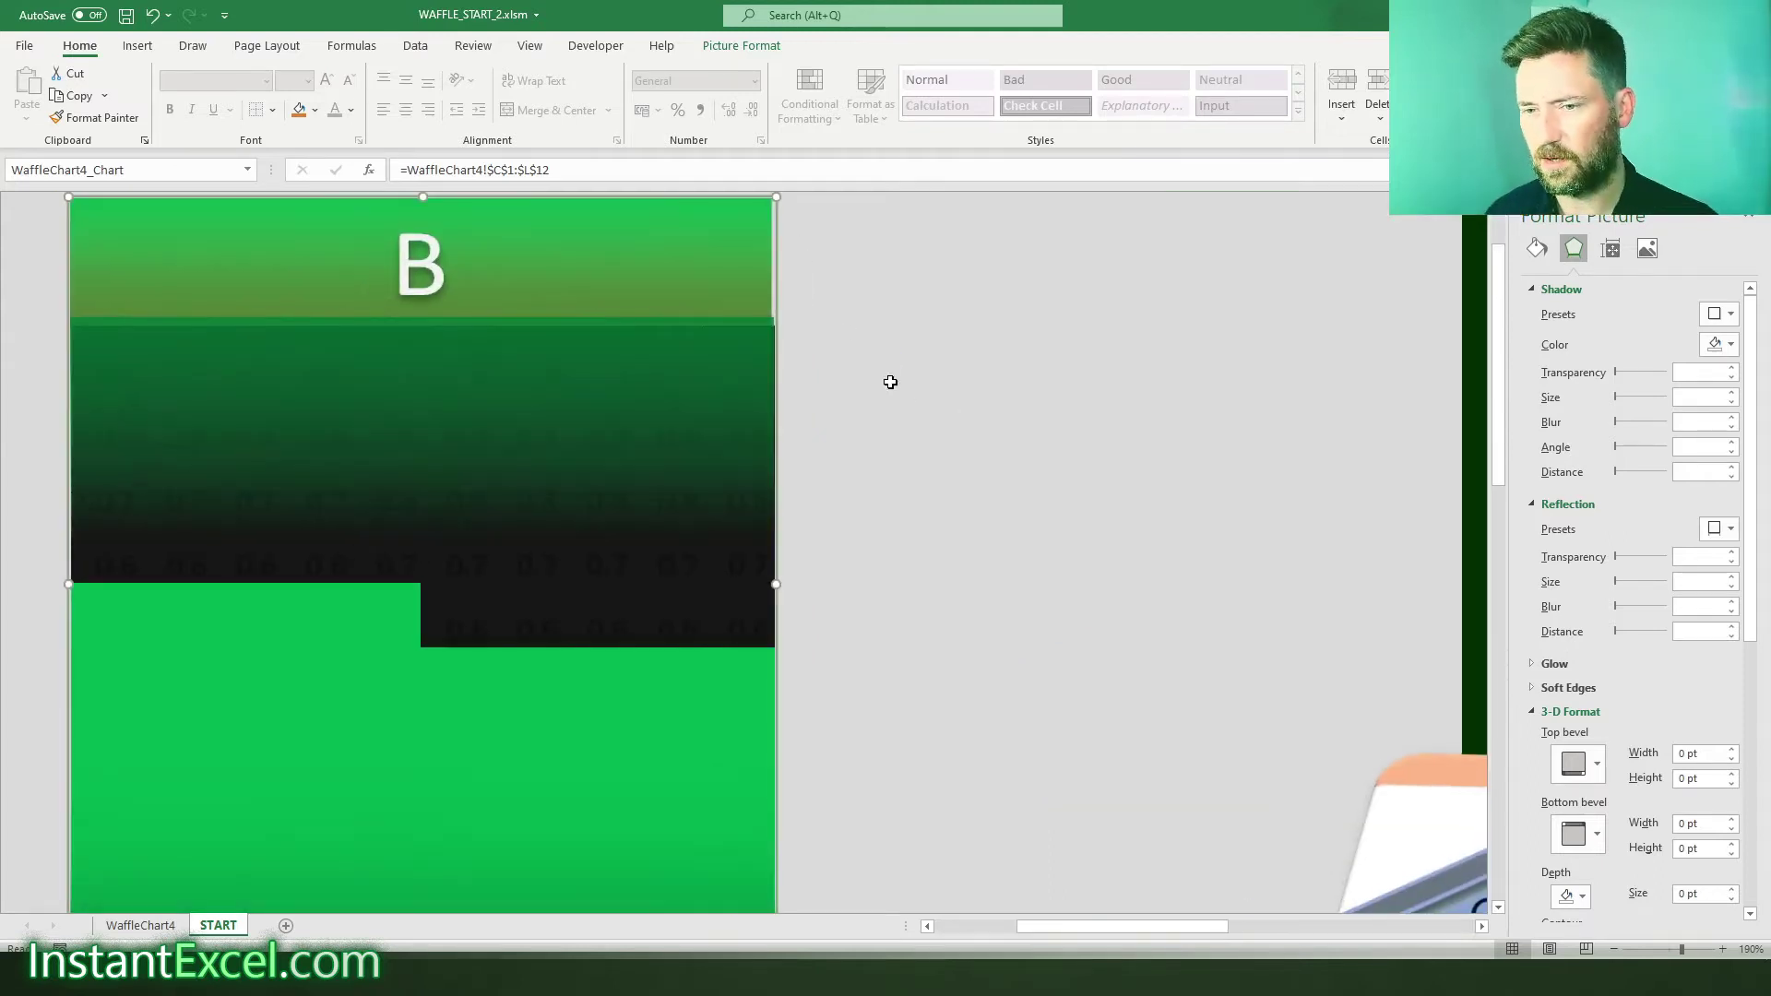
{"action": "scroll", "coordinate": [793, 571], "scroll_direction": "down", "scroll_amount": 3, "text": "ctrl"}
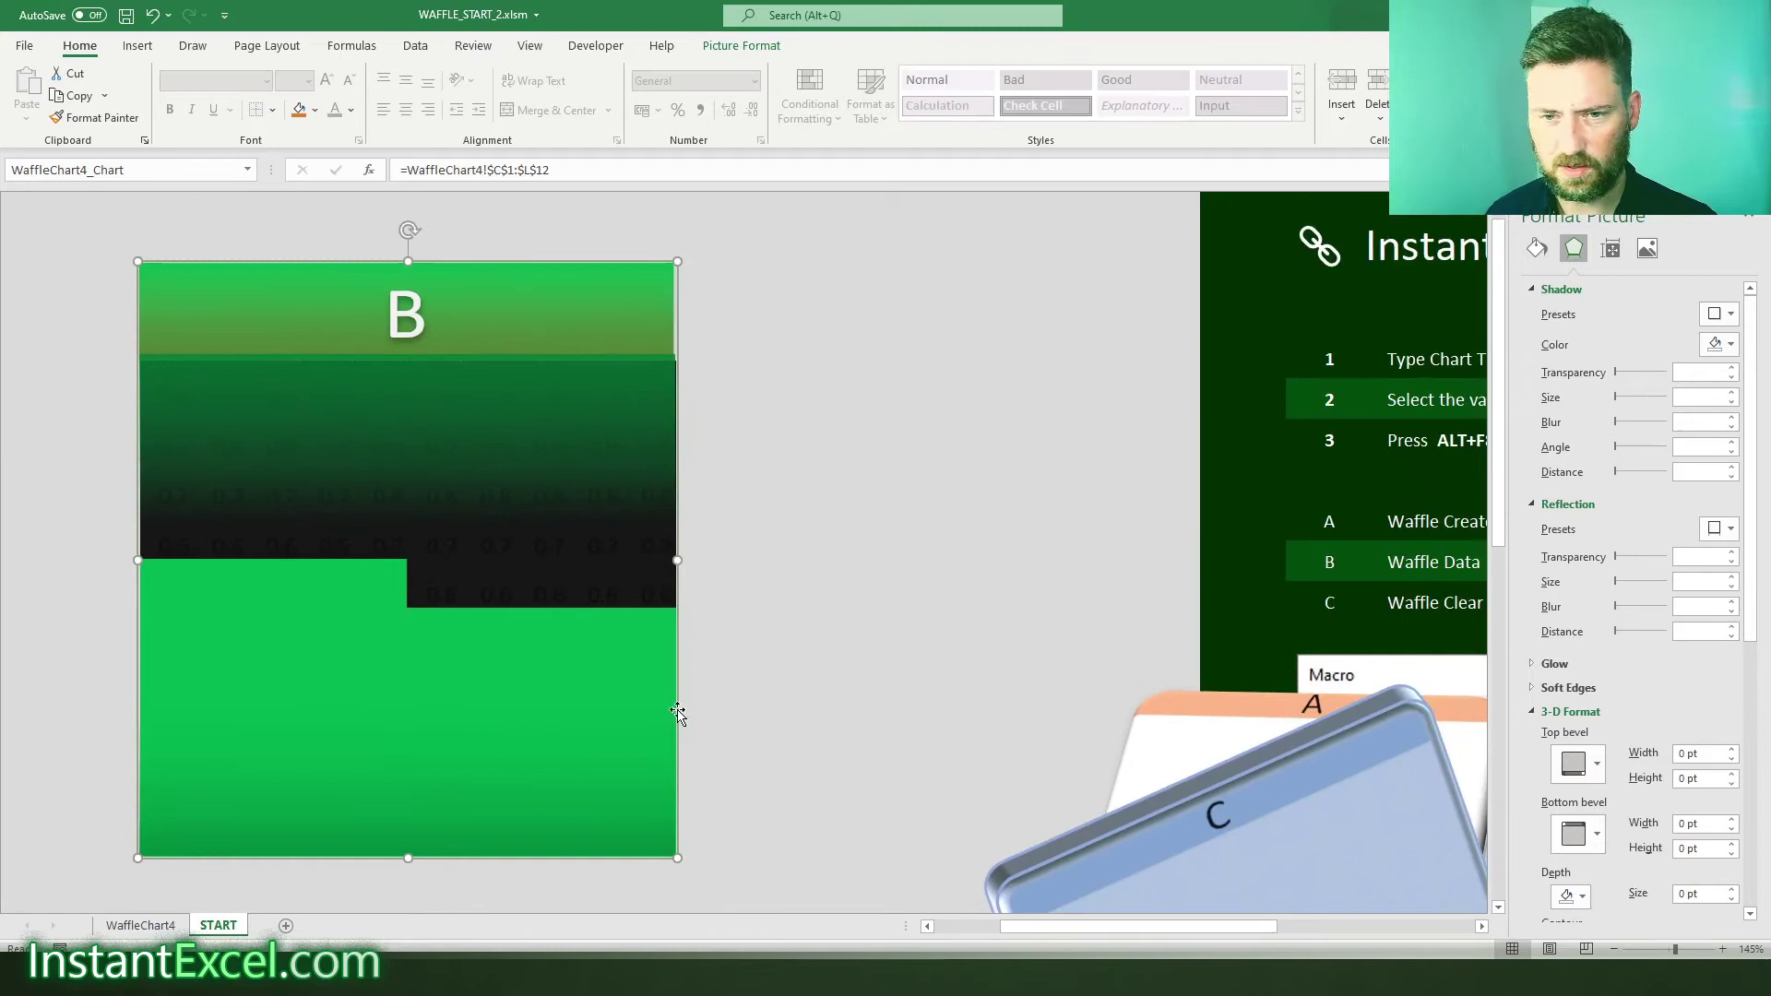
{"action": "left_click_drag", "start_coordinate": [375, 672], "coordinate": [495, 639]}
{"action": "left_click", "coordinate": [146, 927]}
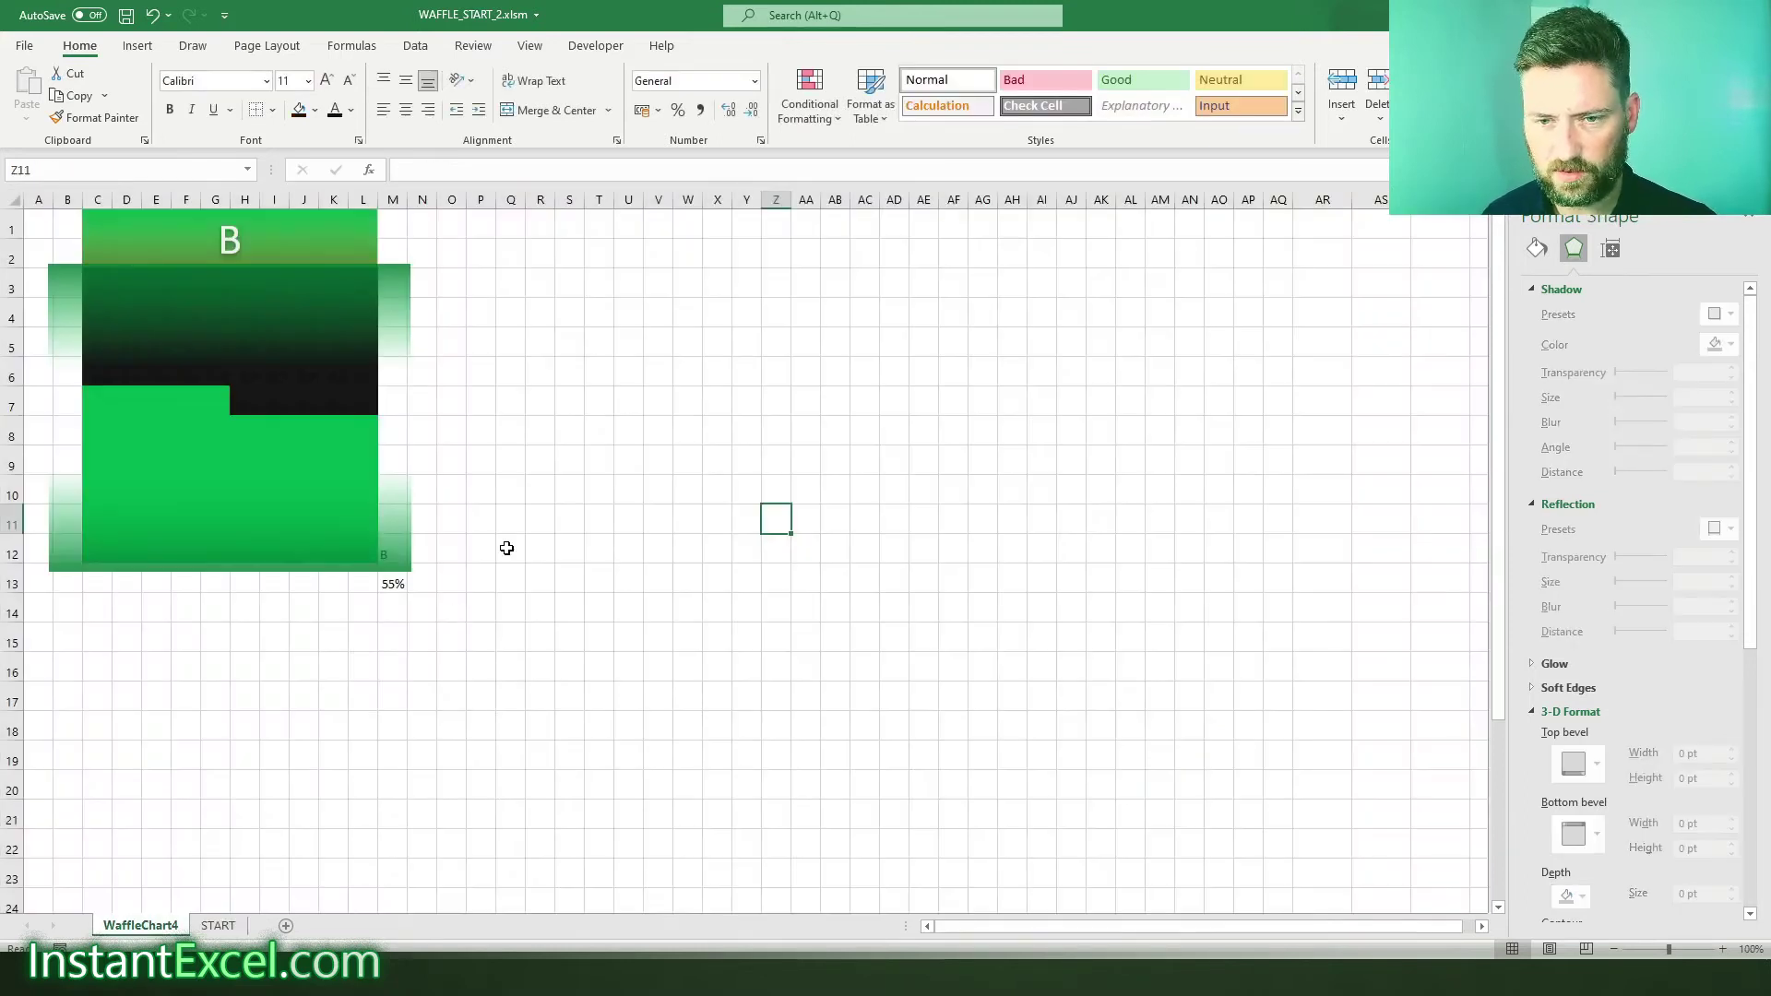
{"action": "left_click", "coordinate": [584, 476]}
{"action": "left_click", "coordinate": [599, 343]}
{"action": "left_click_drag", "start_coordinate": [368, 344], "coordinate": [974, 551]}
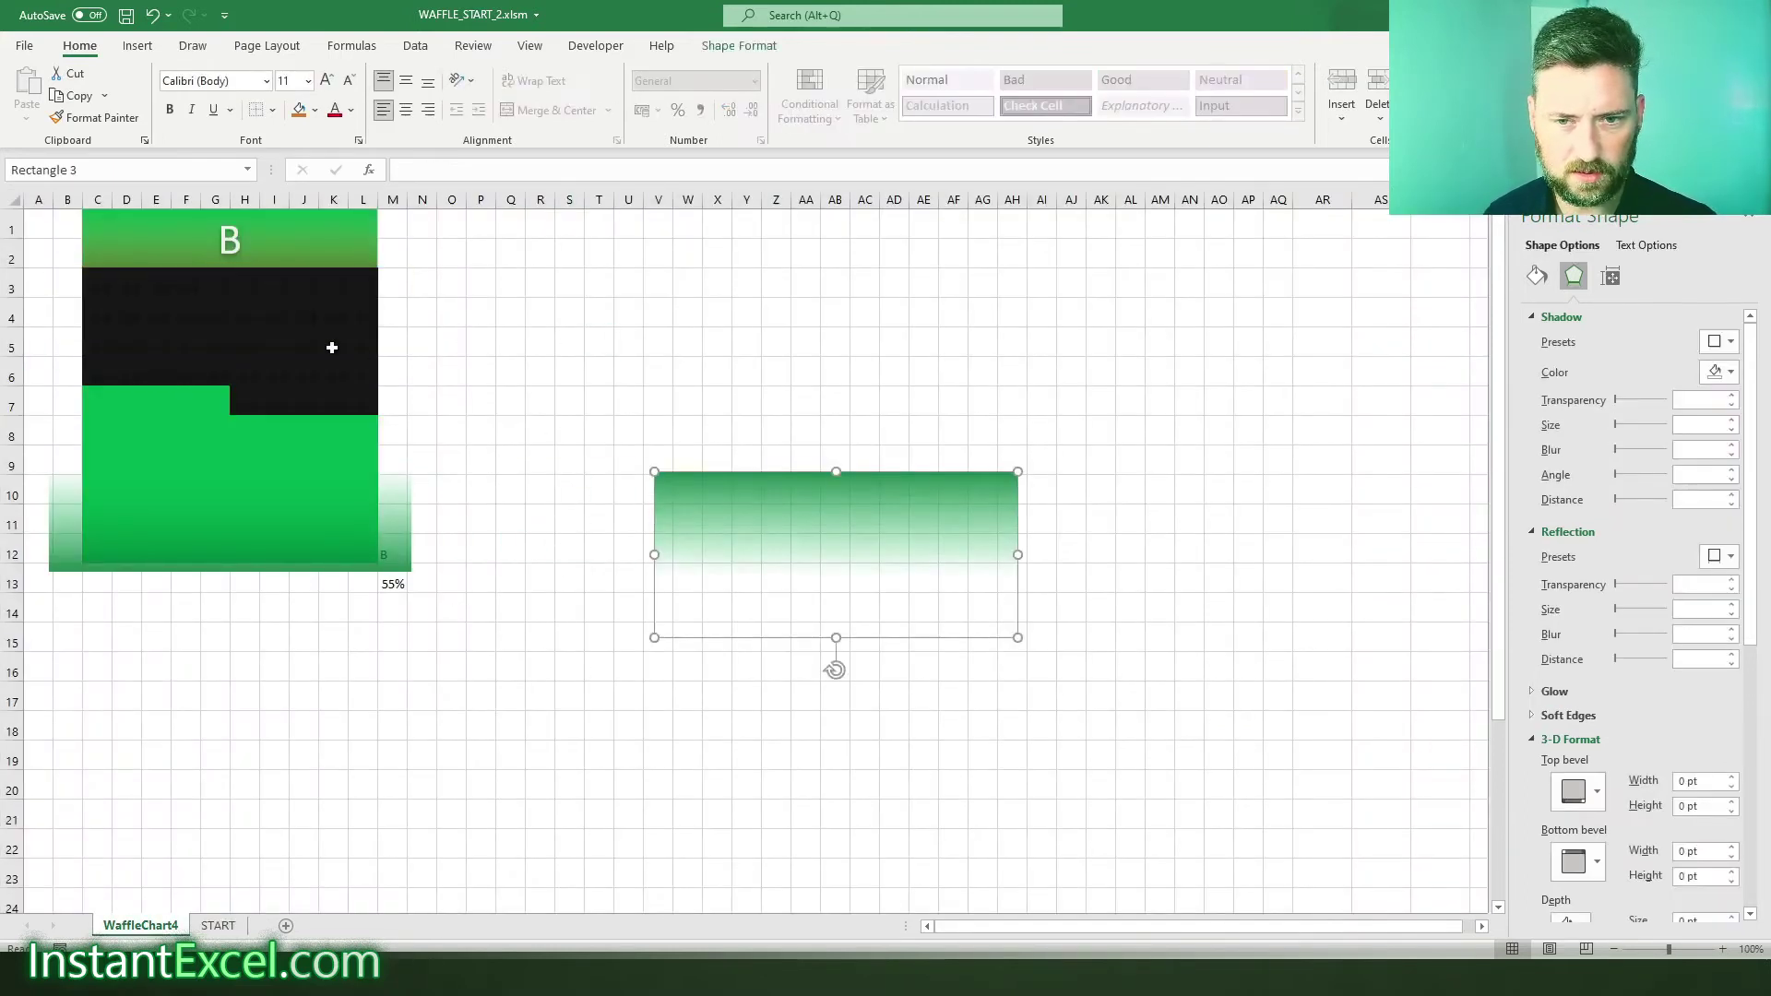
- Set both the fill and the font color of the waffle cells C3:L12 to black
{"action": "left_click_drag", "start_coordinate": [96, 279], "coordinate": [364, 534]}
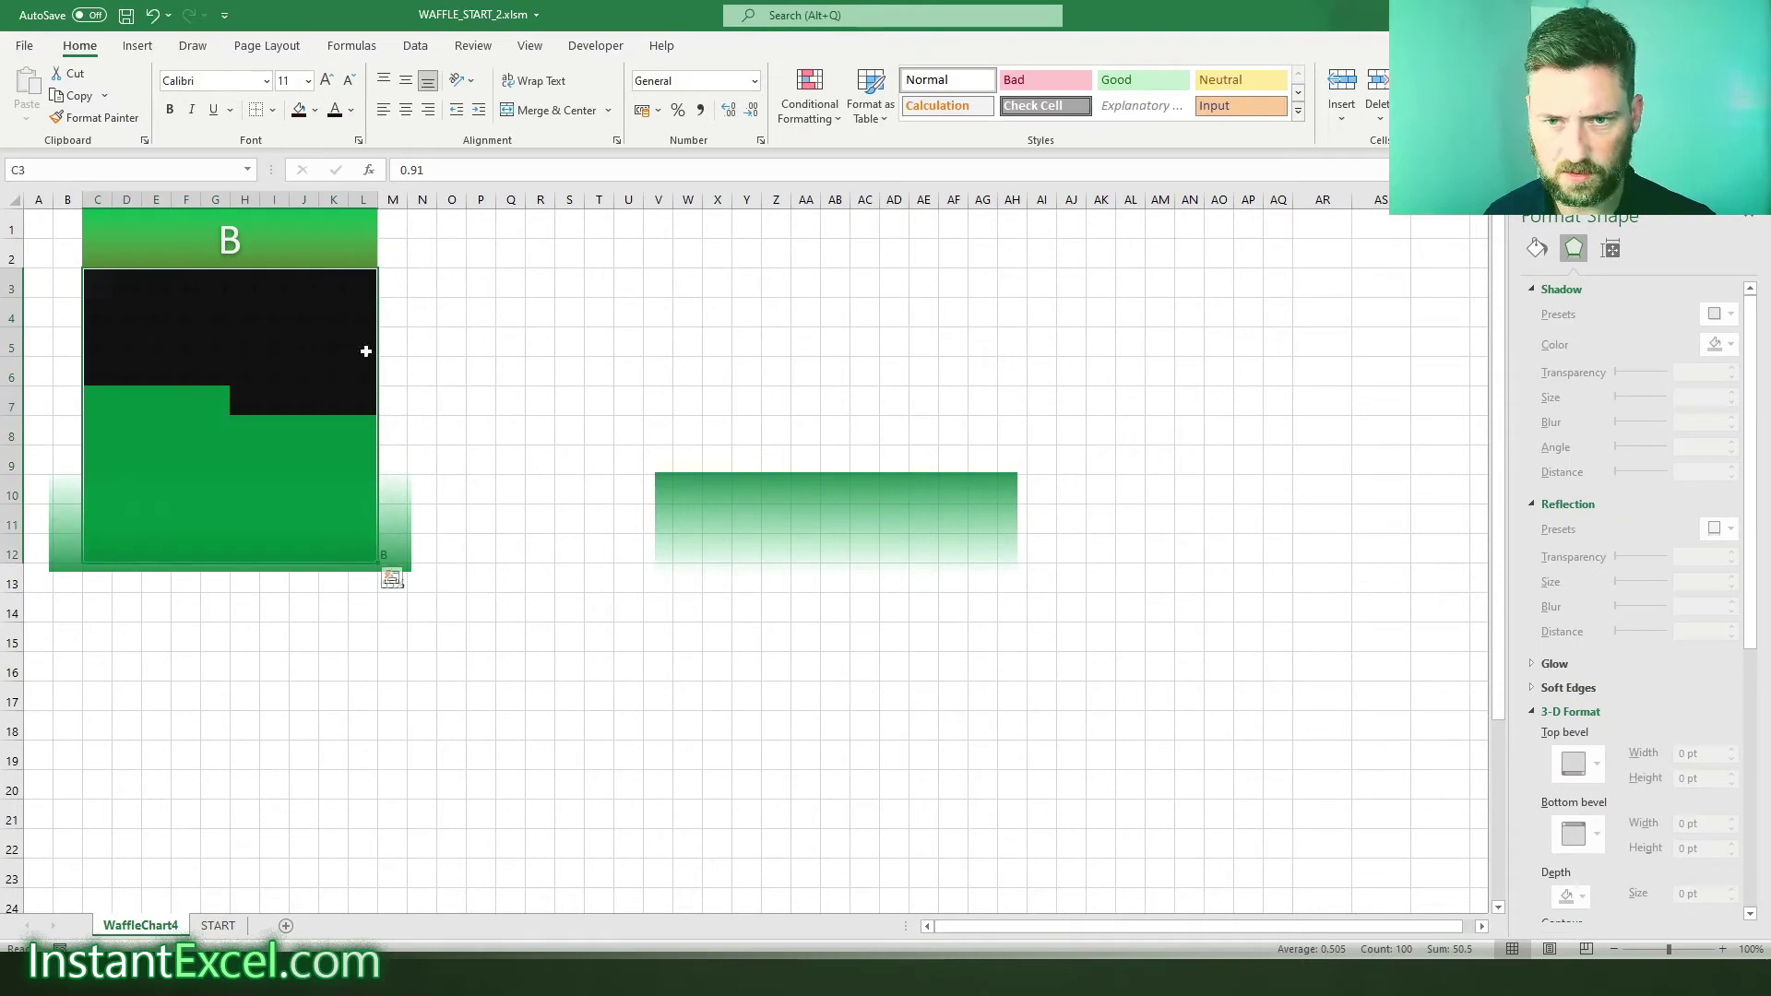
{"action": "left_click", "coordinate": [316, 112]}
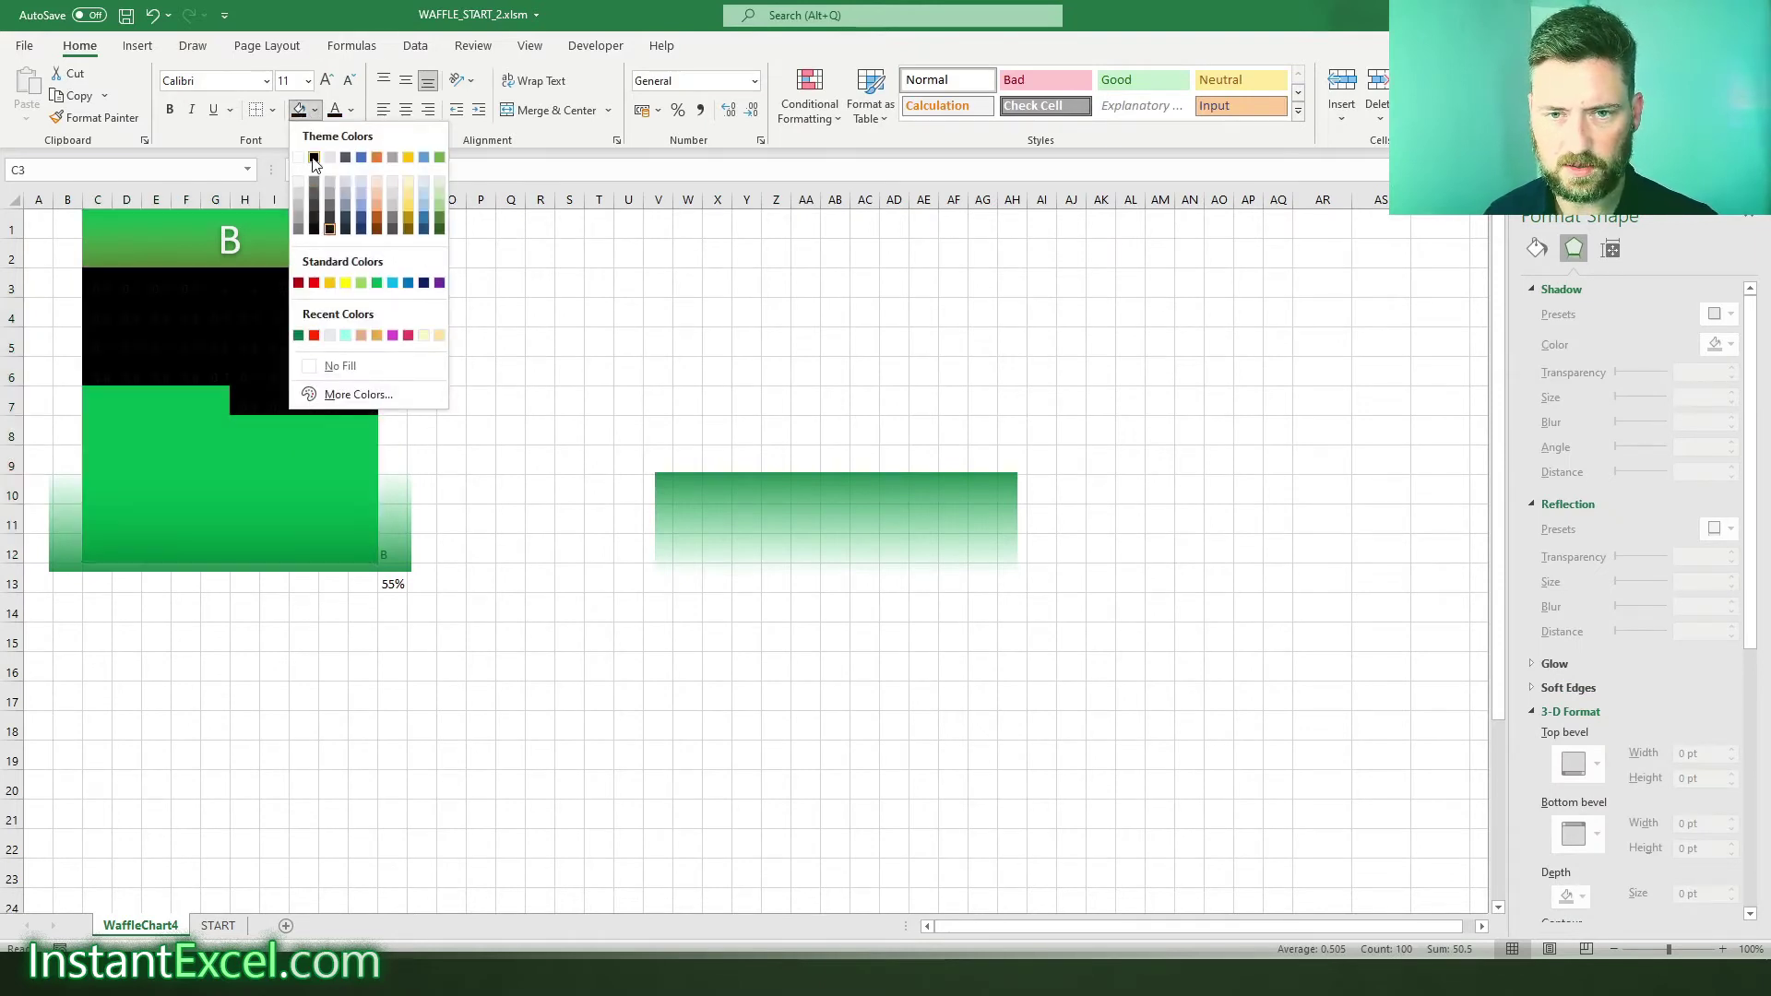
{"action": "left_click", "coordinate": [316, 111]}
{"action": "left_click", "coordinate": [352, 112]}
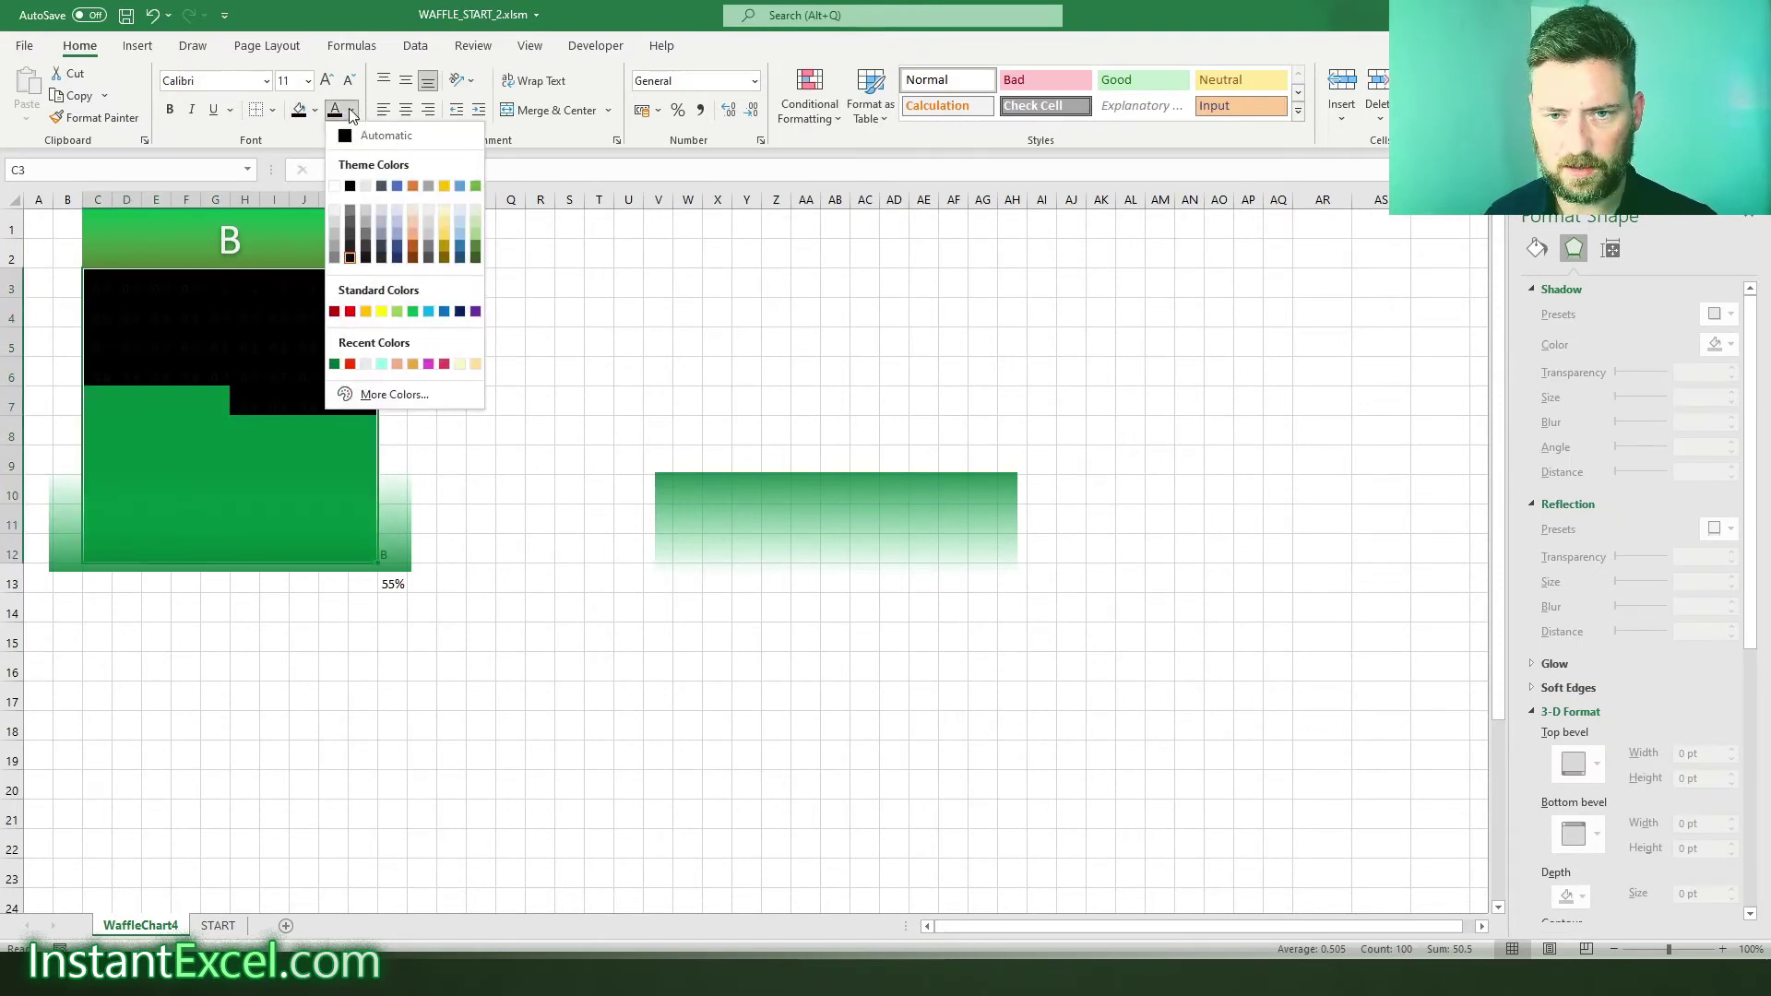
{"action": "left_click", "coordinate": [349, 186]}
- Move the upper gradient rectangle back over the waffle grid so it starts at row 3, just below the title label
{"action": "left_click_drag", "start_coordinate": [743, 539], "coordinate": [162, 341]}
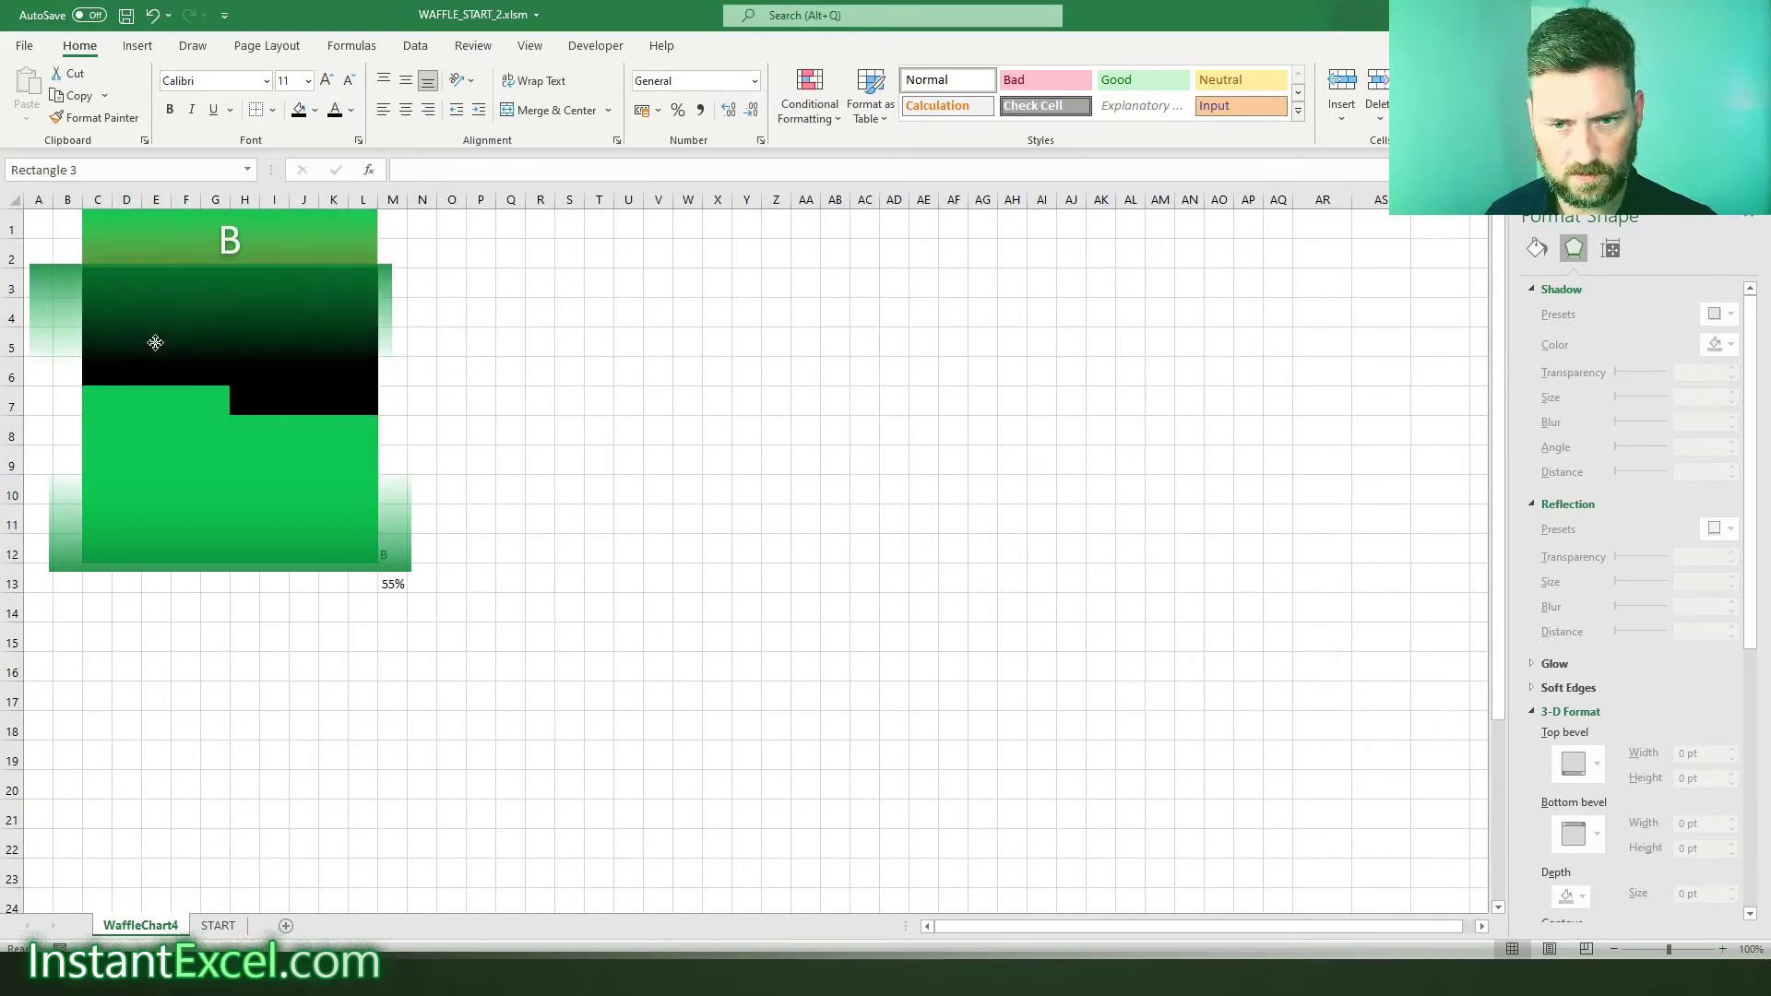
{"action": "right_click", "coordinate": [270, 250]}
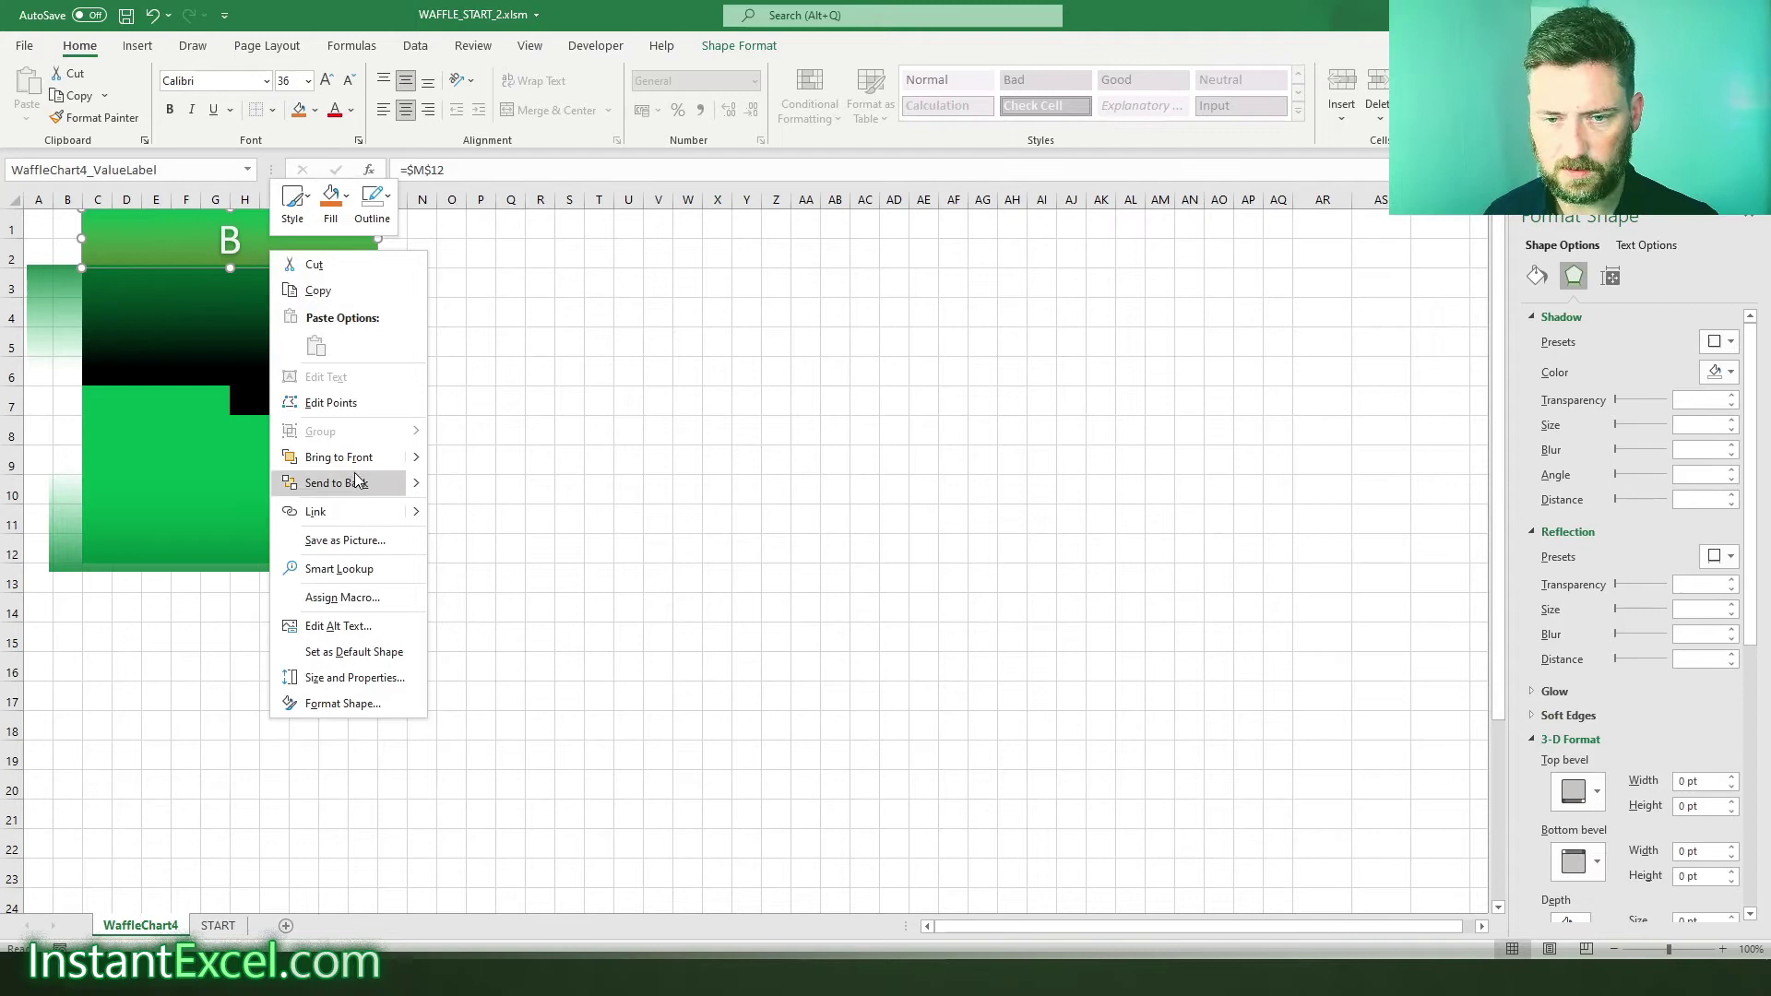
{"action": "left_click", "coordinate": [628, 413]}
{"action": "left_click", "coordinate": [745, 469]}
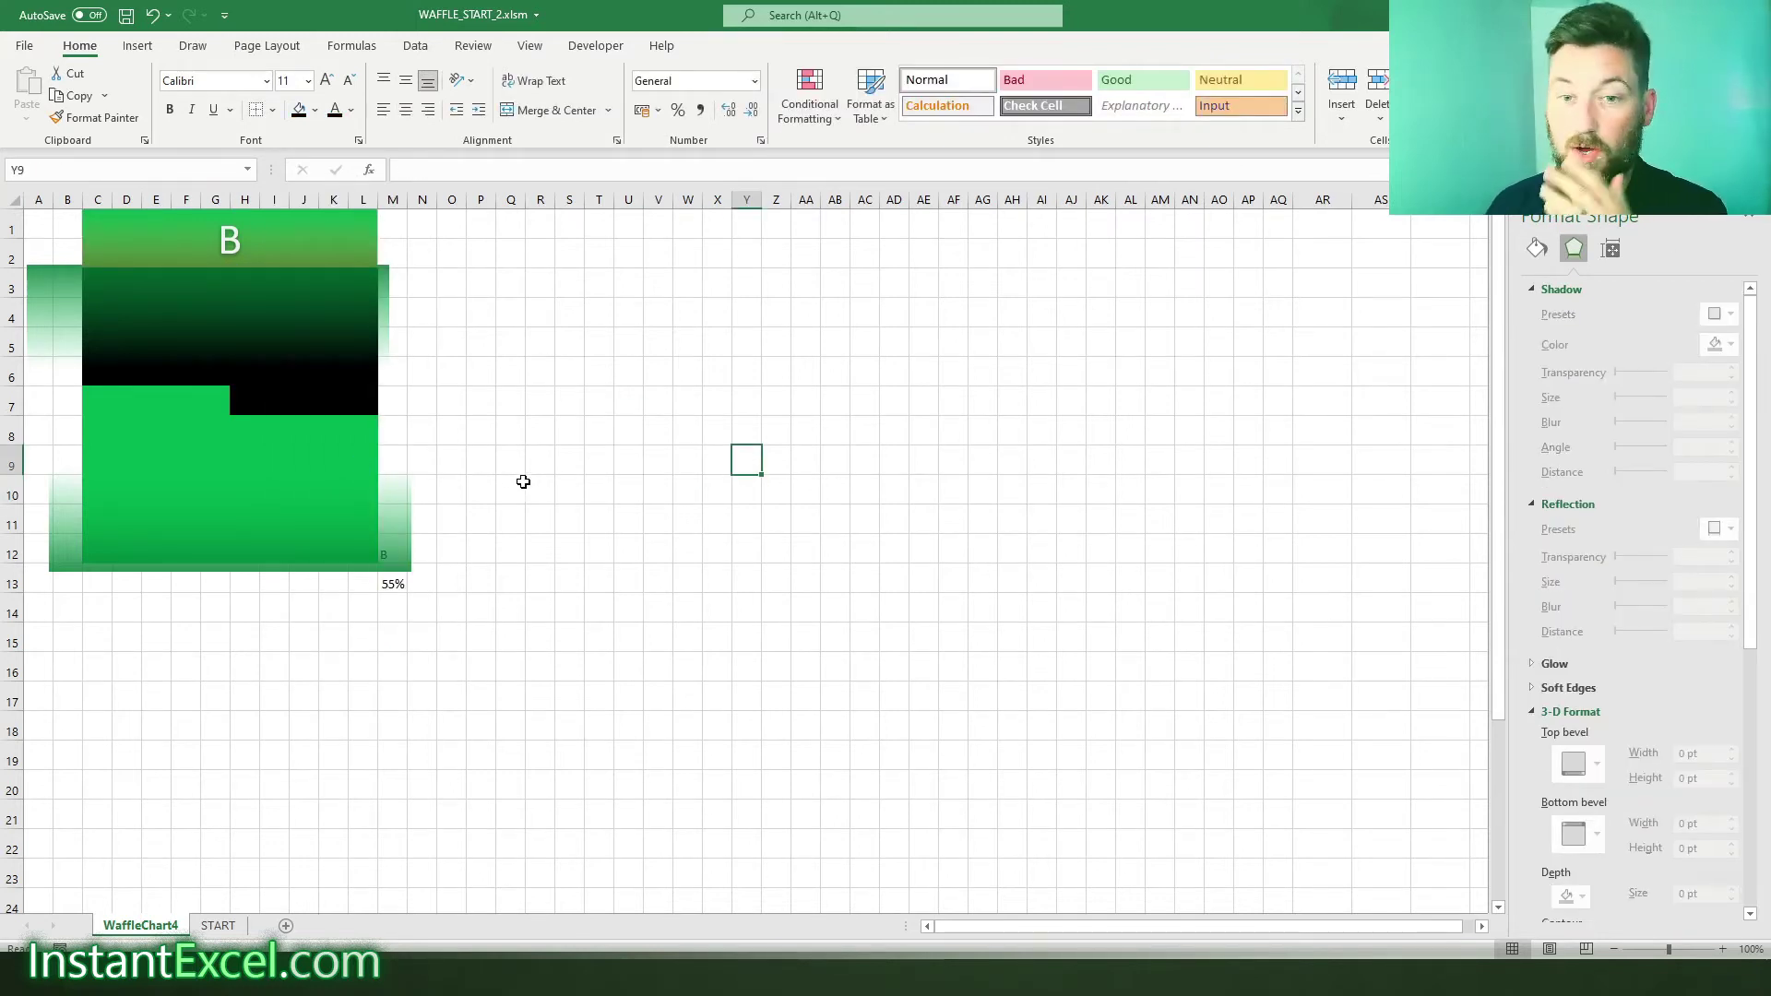
- Duplicate the upper gradient rectangle and move the copy onto the empty cells at about T6:AF11
{"action": "left_click", "coordinate": [324, 341]}
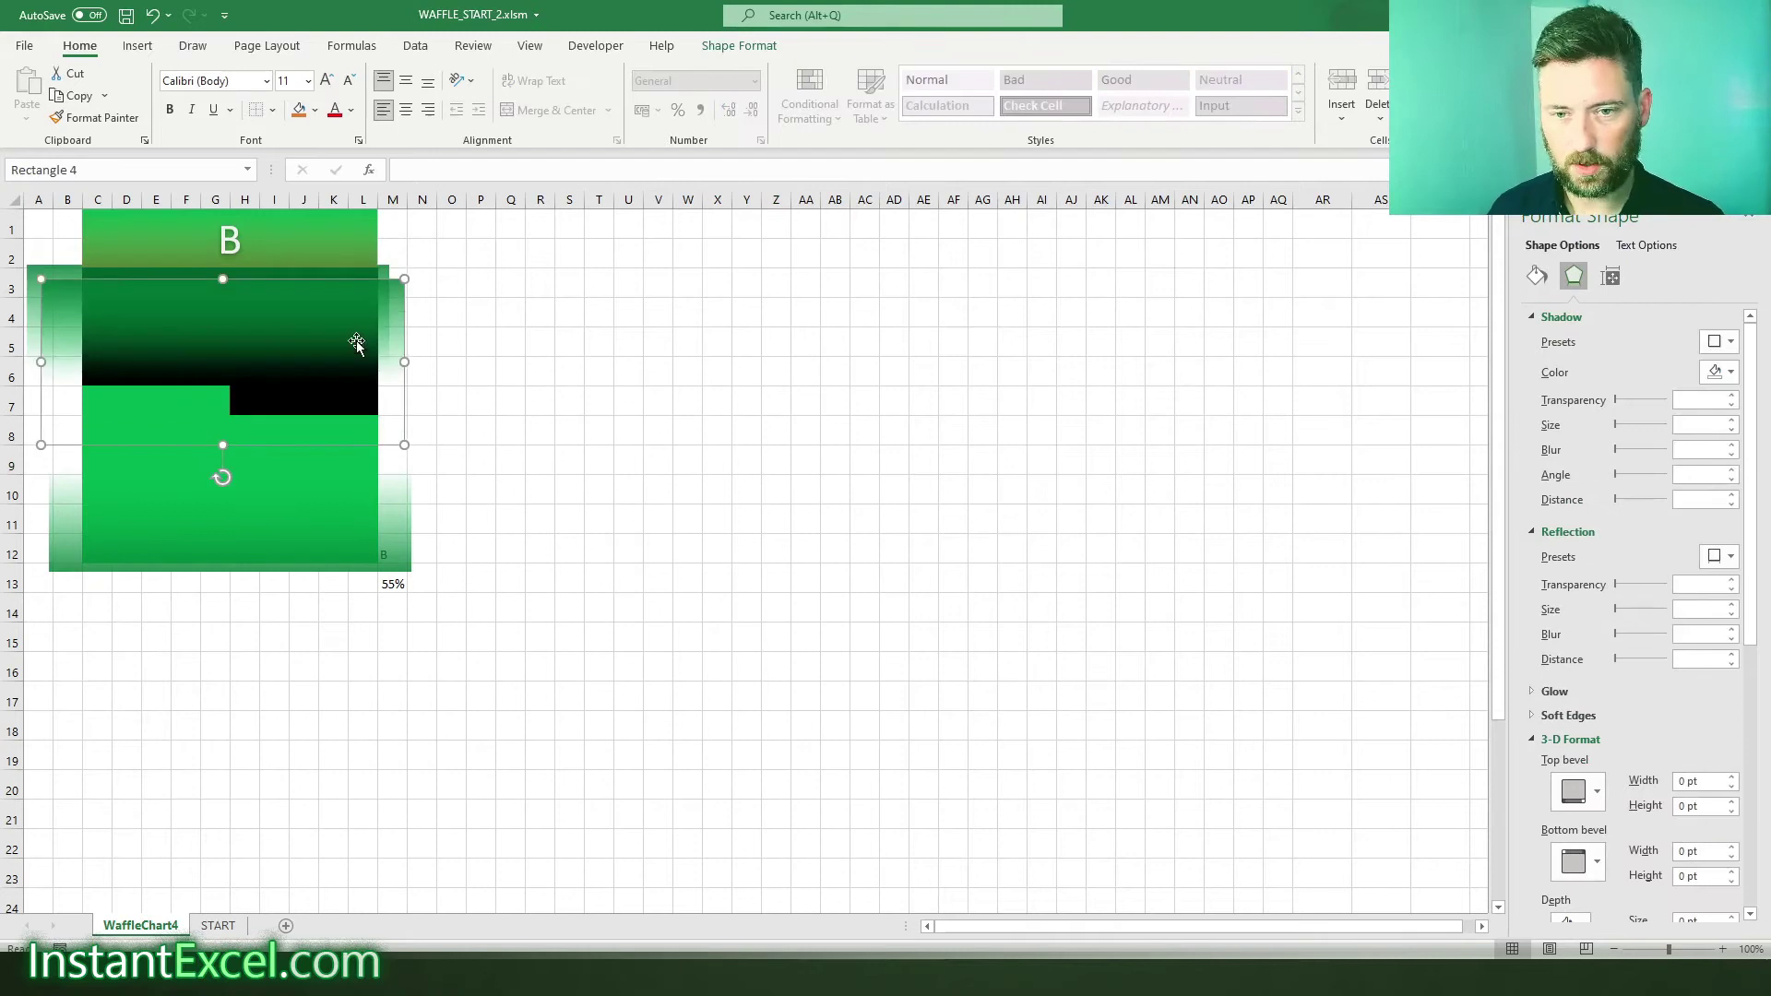
{"action": "left_click_drag", "start_coordinate": [351, 341], "coordinate": [960, 360]}
{"action": "left_click_drag", "start_coordinate": [779, 337], "coordinate": [726, 388]}
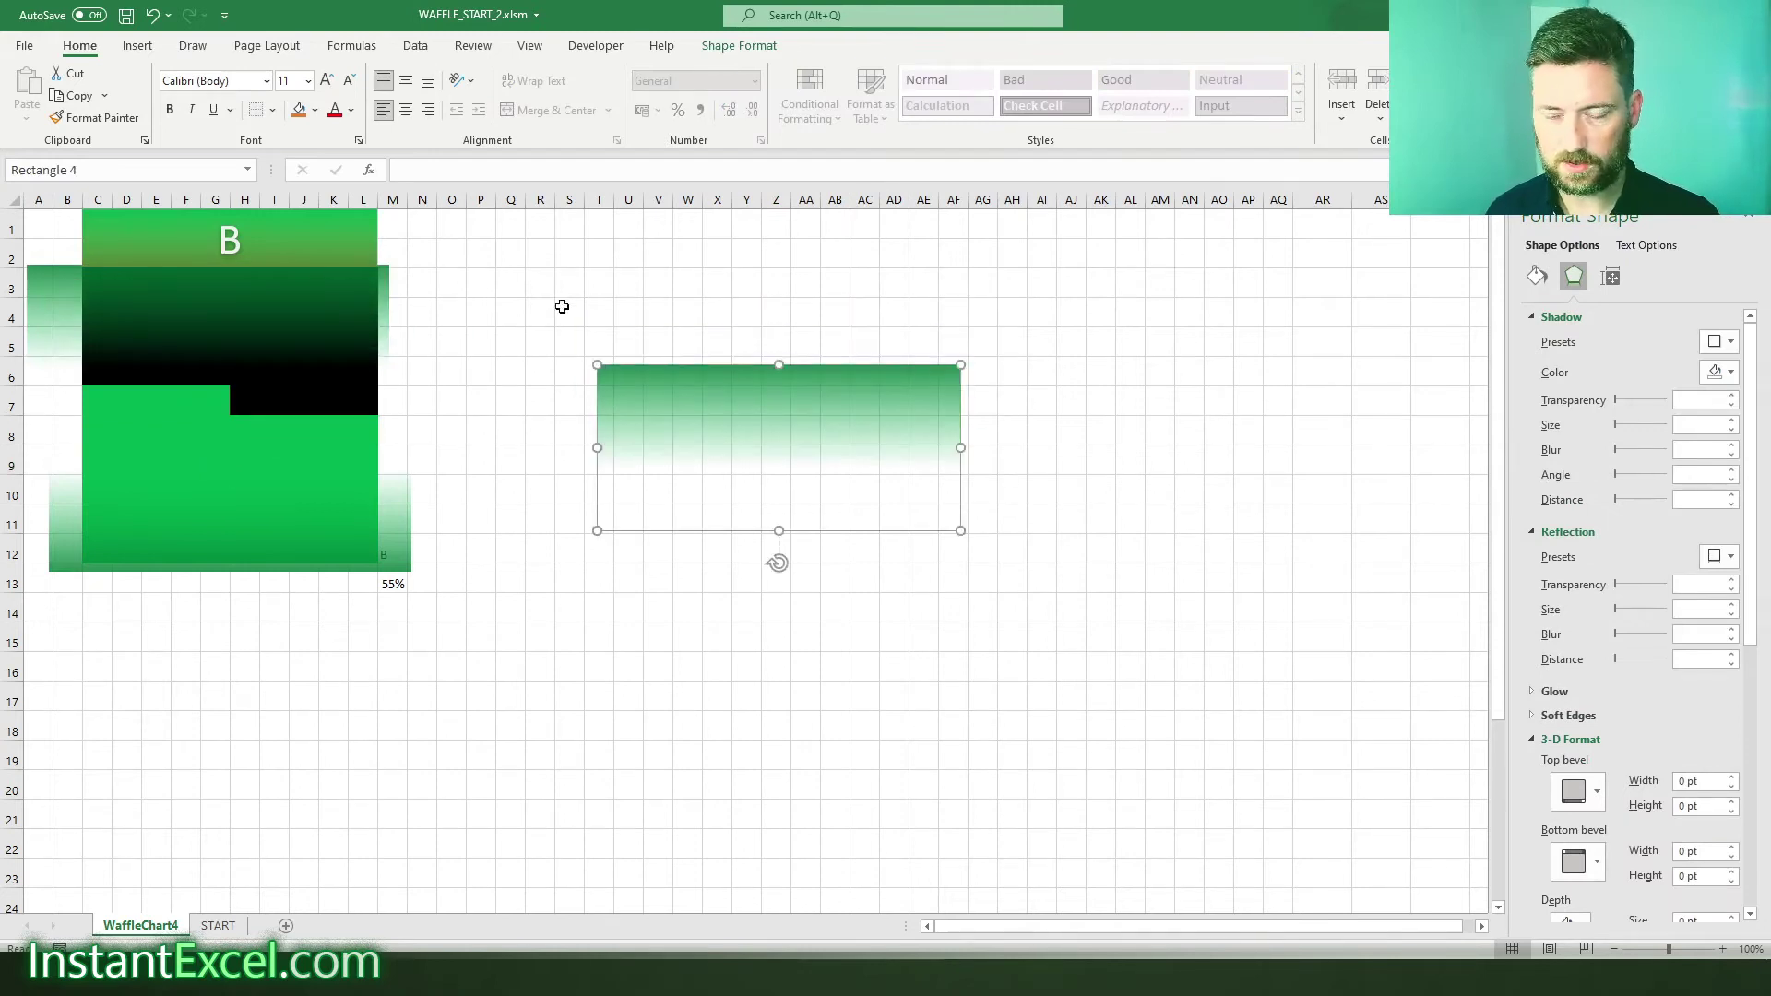
- Remove the copied rectangle's fill and give it a thick green outline
{"action": "left_click", "coordinate": [676, 45]}
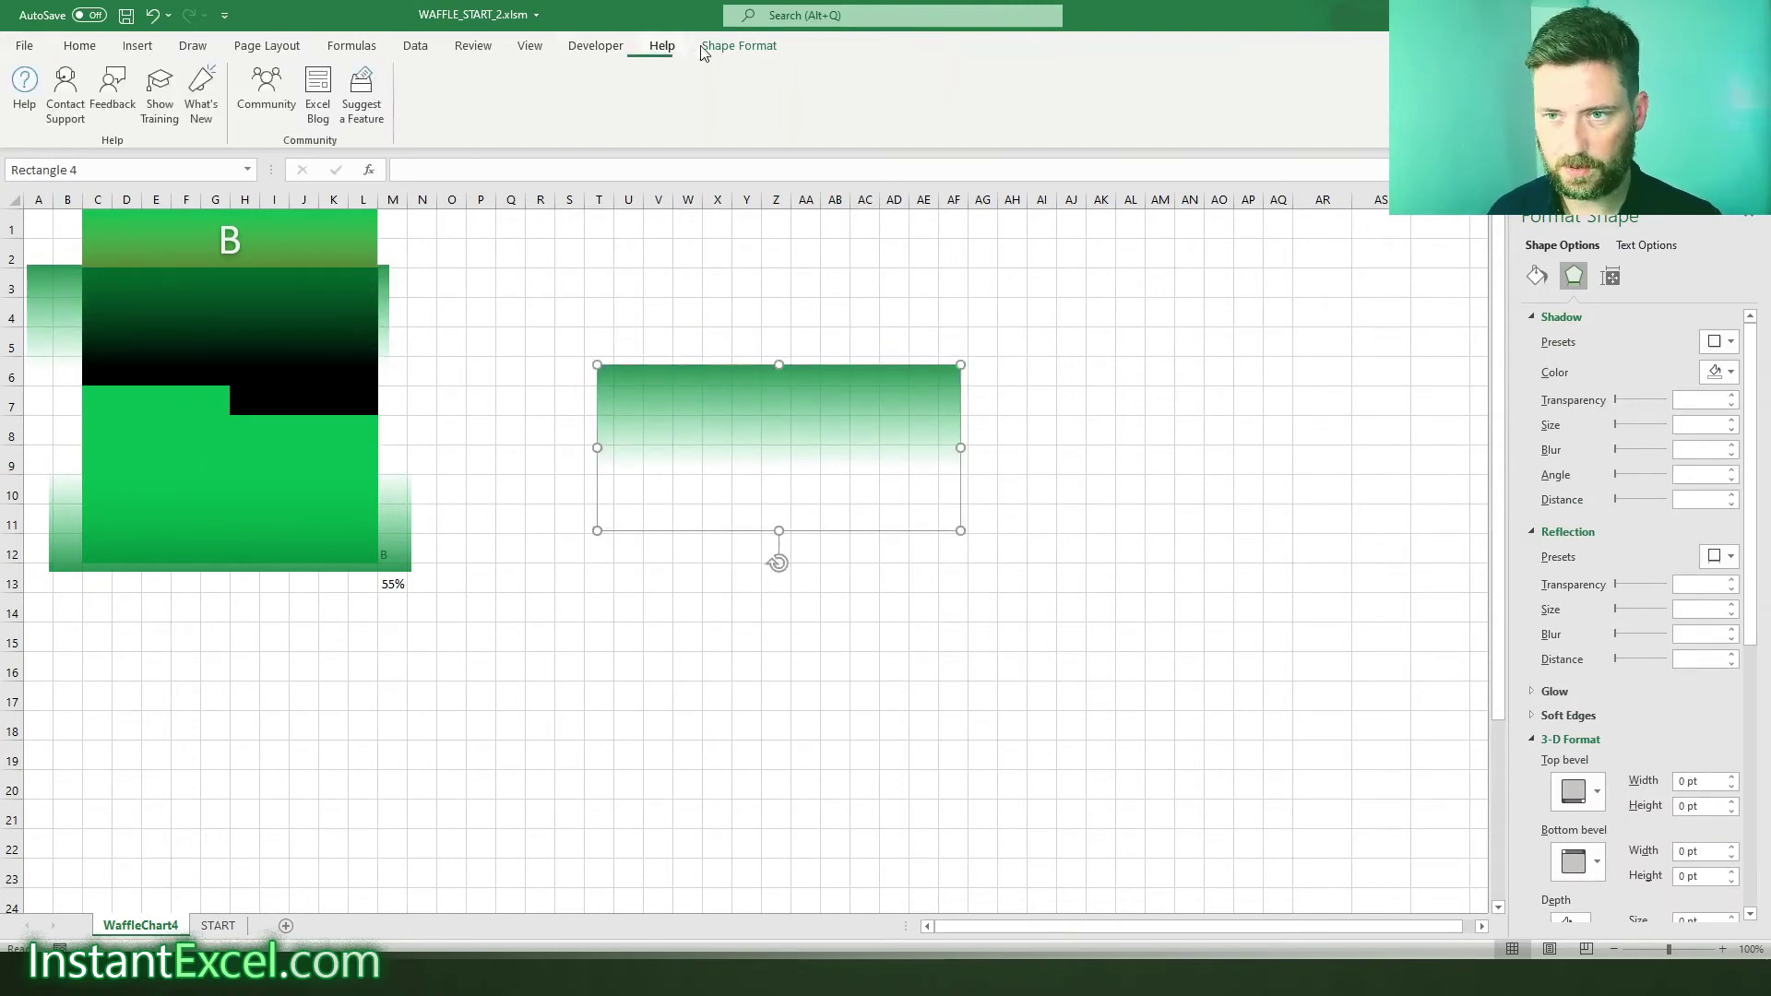
{"action": "left_click", "coordinate": [723, 48]}
{"action": "left_click", "coordinate": [693, 73]}
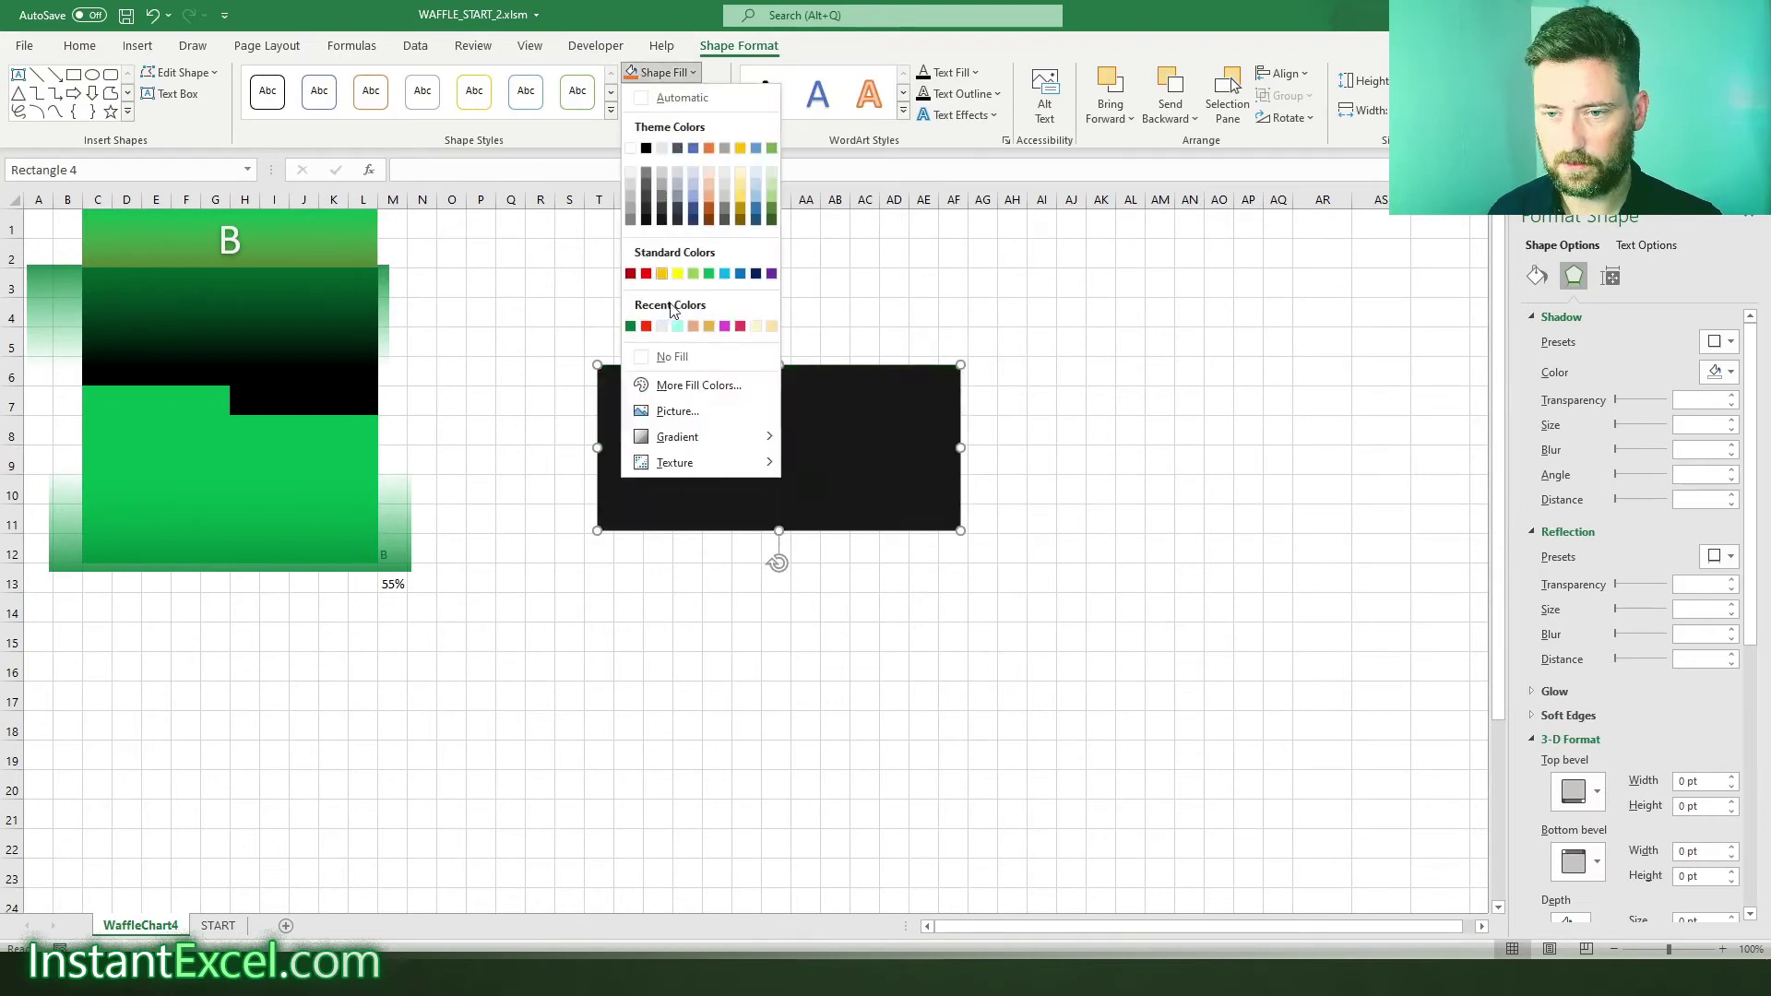
{"action": "left_click", "coordinate": [687, 380]}
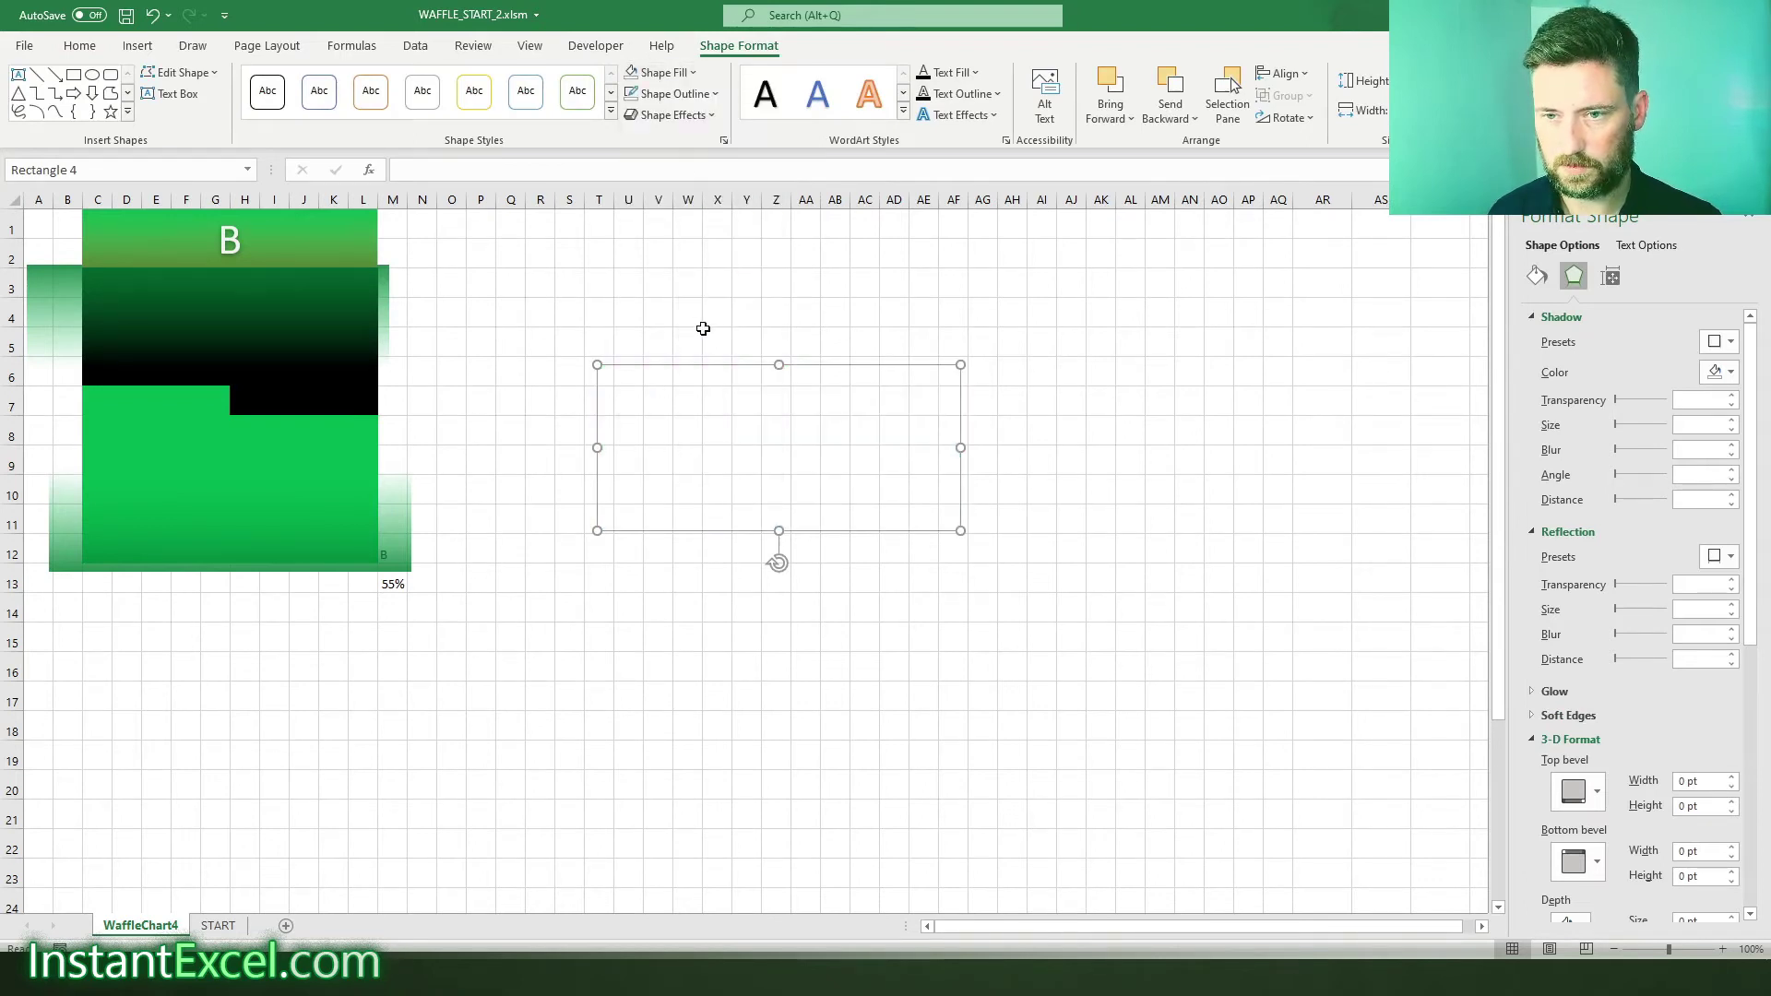
{"action": "left_click", "coordinate": [712, 96]}
{"action": "left_click", "coordinate": [703, 295]}
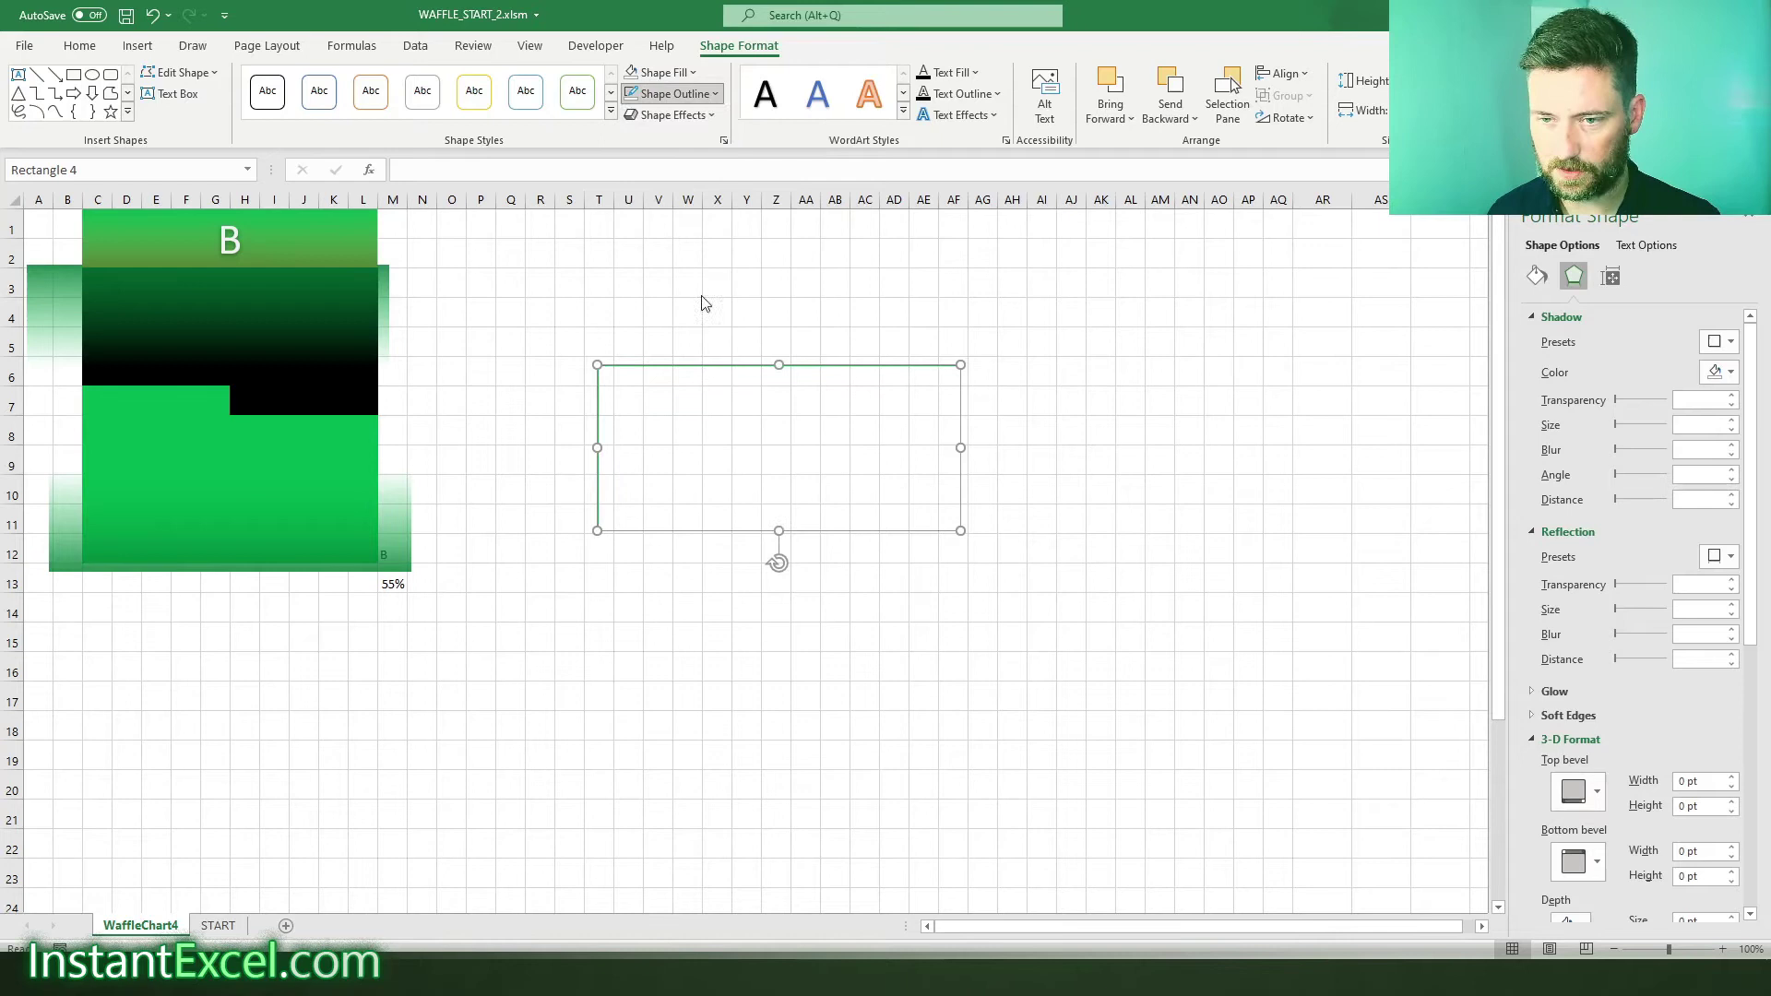
{"action": "left_click", "coordinate": [713, 94]}
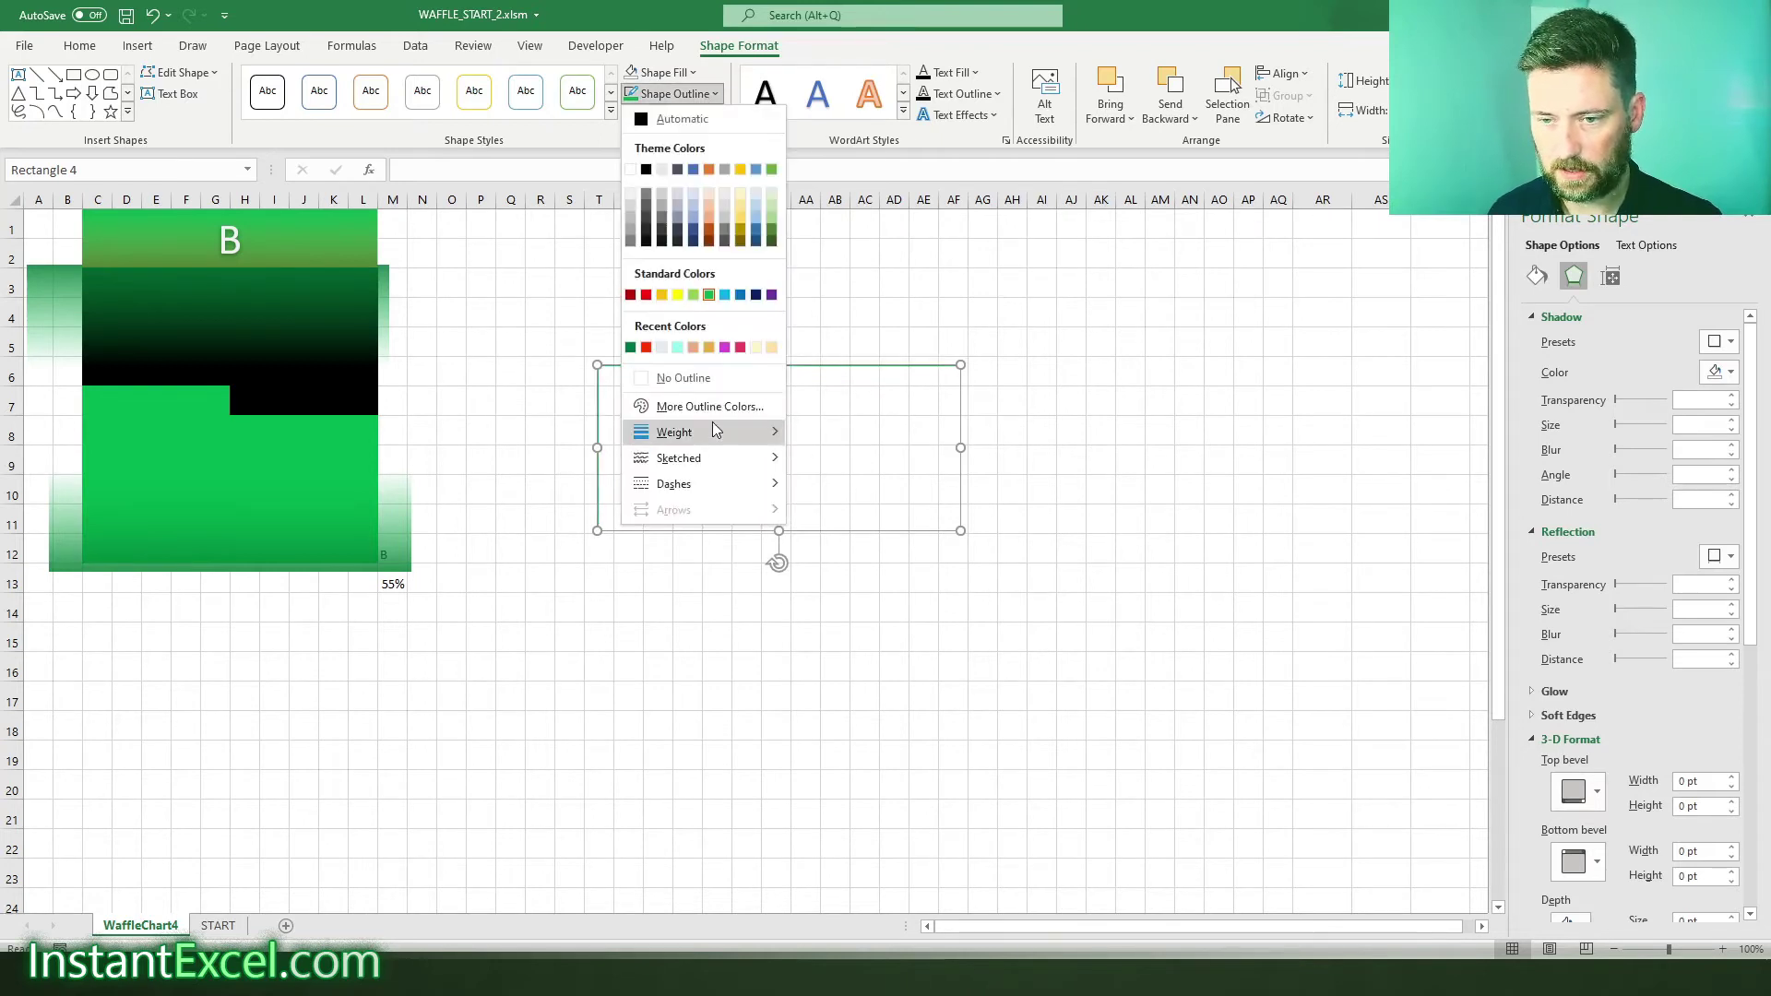
{"action": "mouse_move", "coordinate": [713, 430]}
{"action": "left_click", "coordinate": [861, 591]}
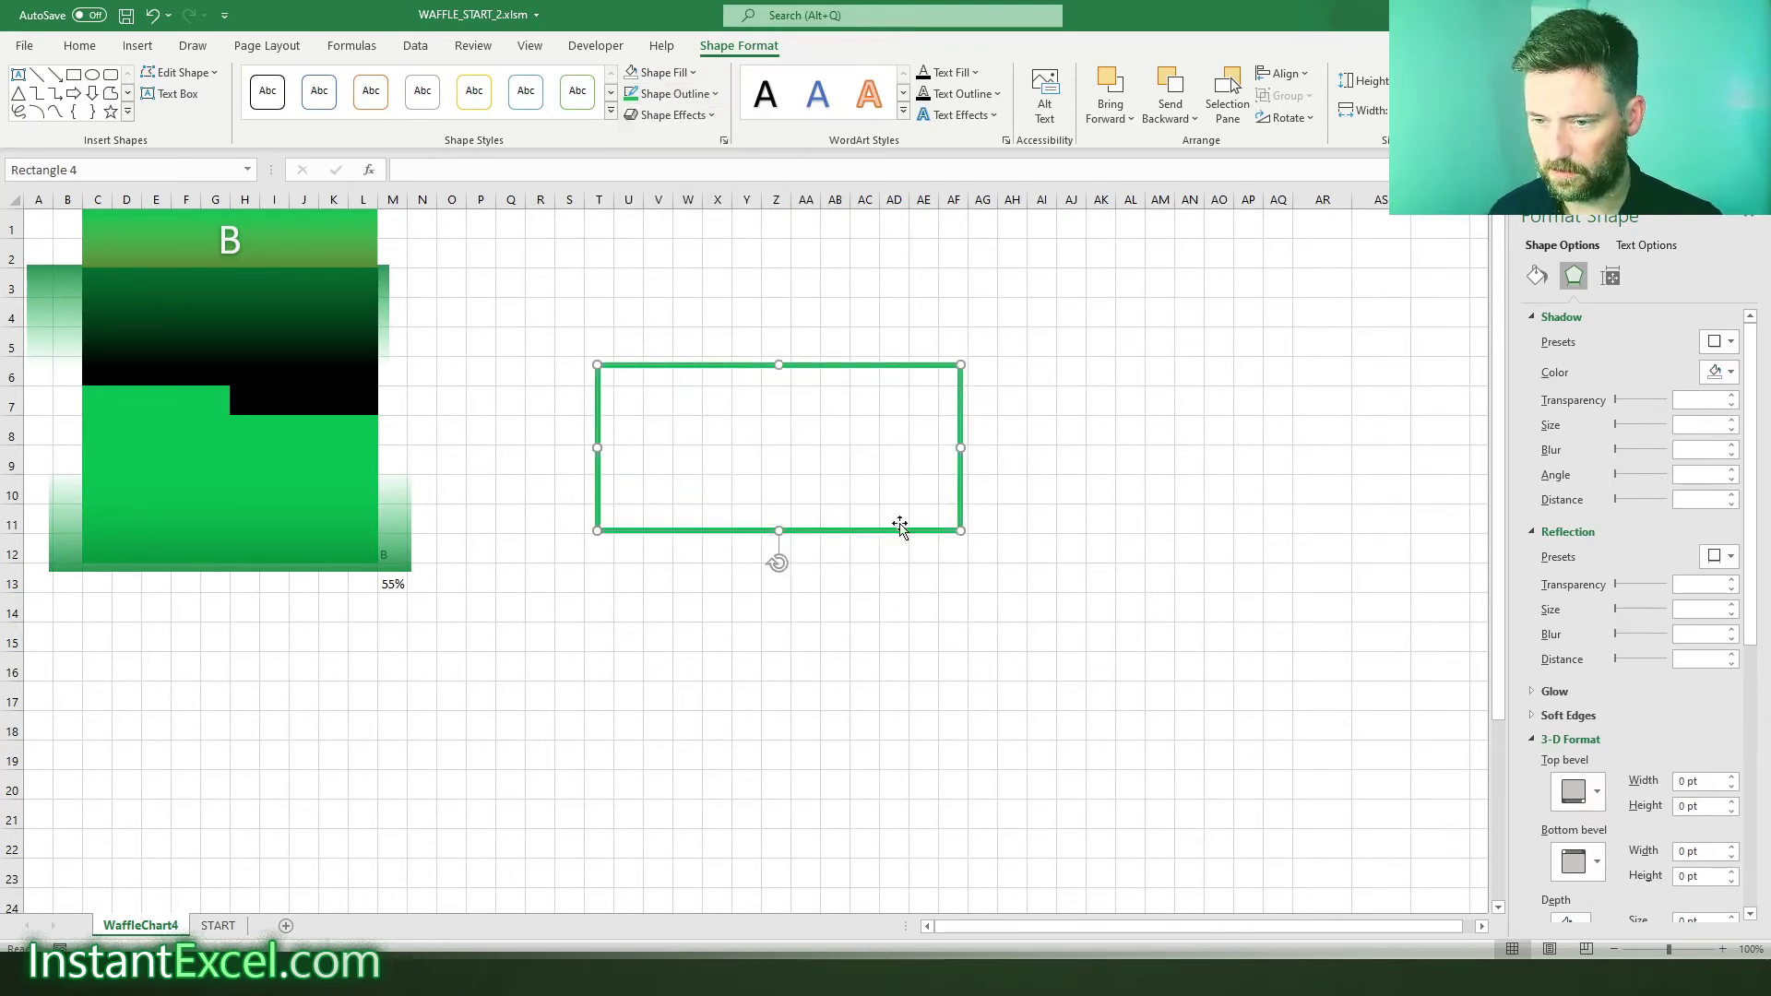
- Resize the green outlined rectangle so it frames the waffle grid C3:L12 exactly
{"action": "left_click_drag", "start_coordinate": [956, 533], "coordinate": [934, 619]}
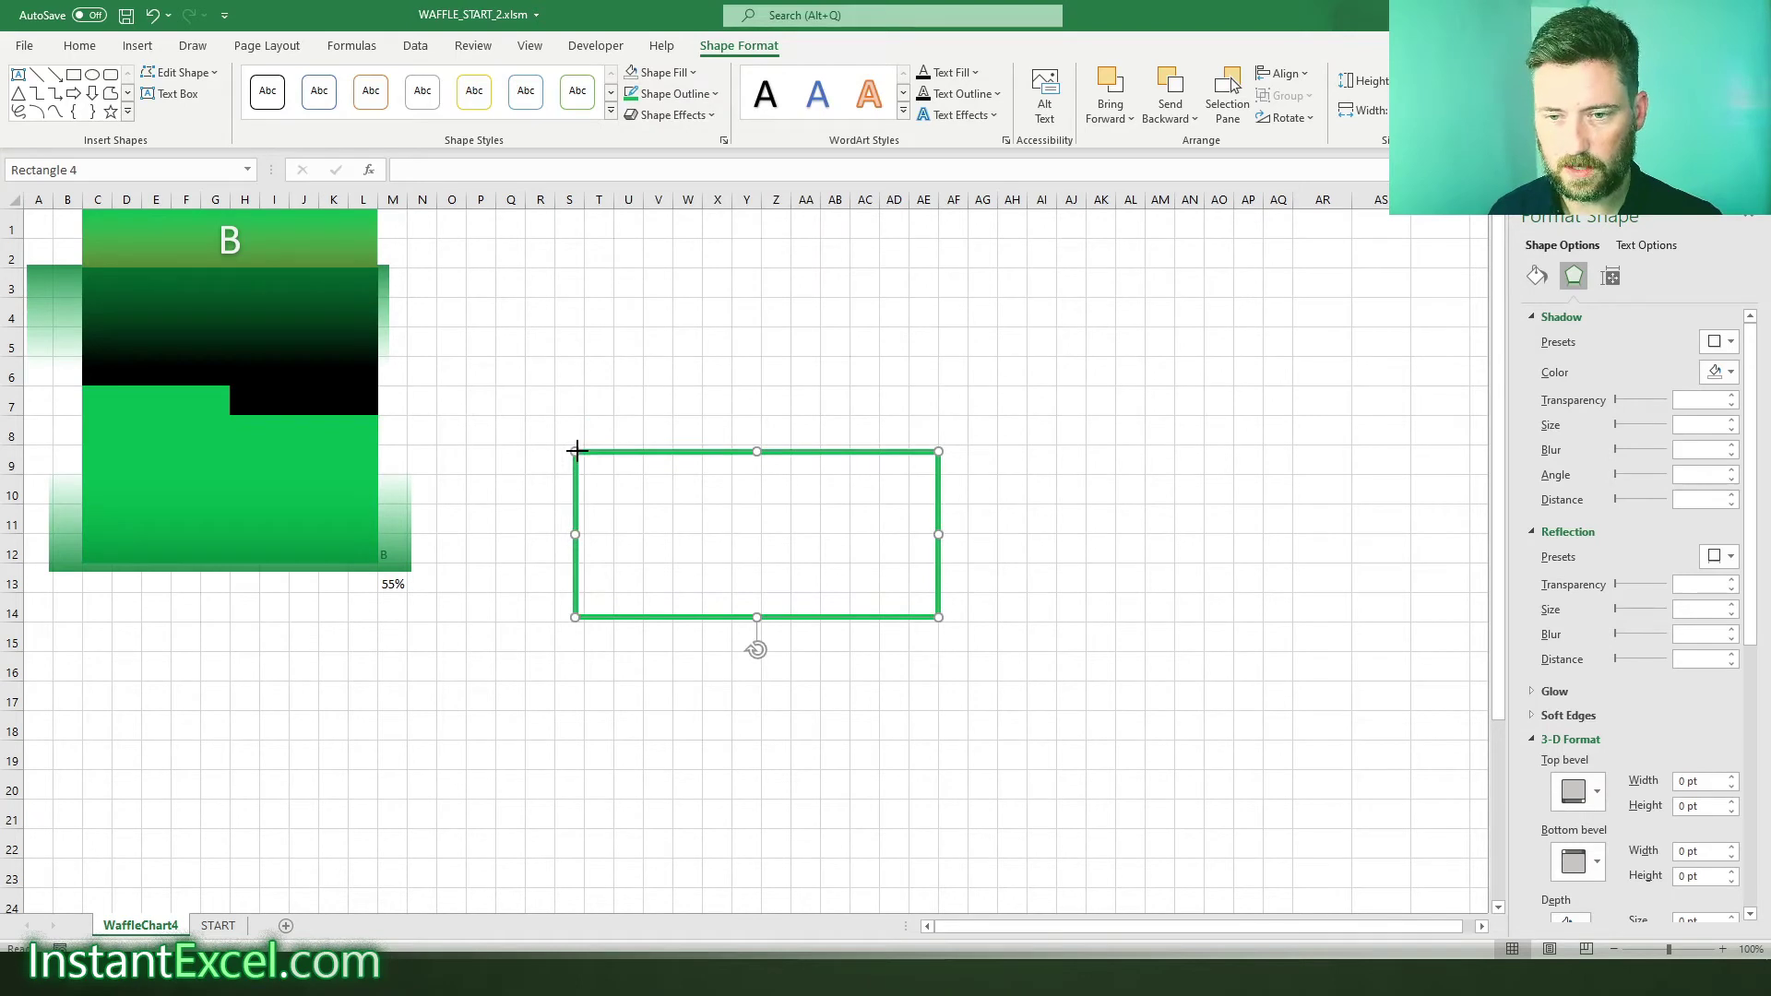
{"action": "left_click_drag", "start_coordinate": [576, 450], "coordinate": [611, 296]}
{"action": "left_click_drag", "start_coordinate": [687, 401], "coordinate": [490, 456]}
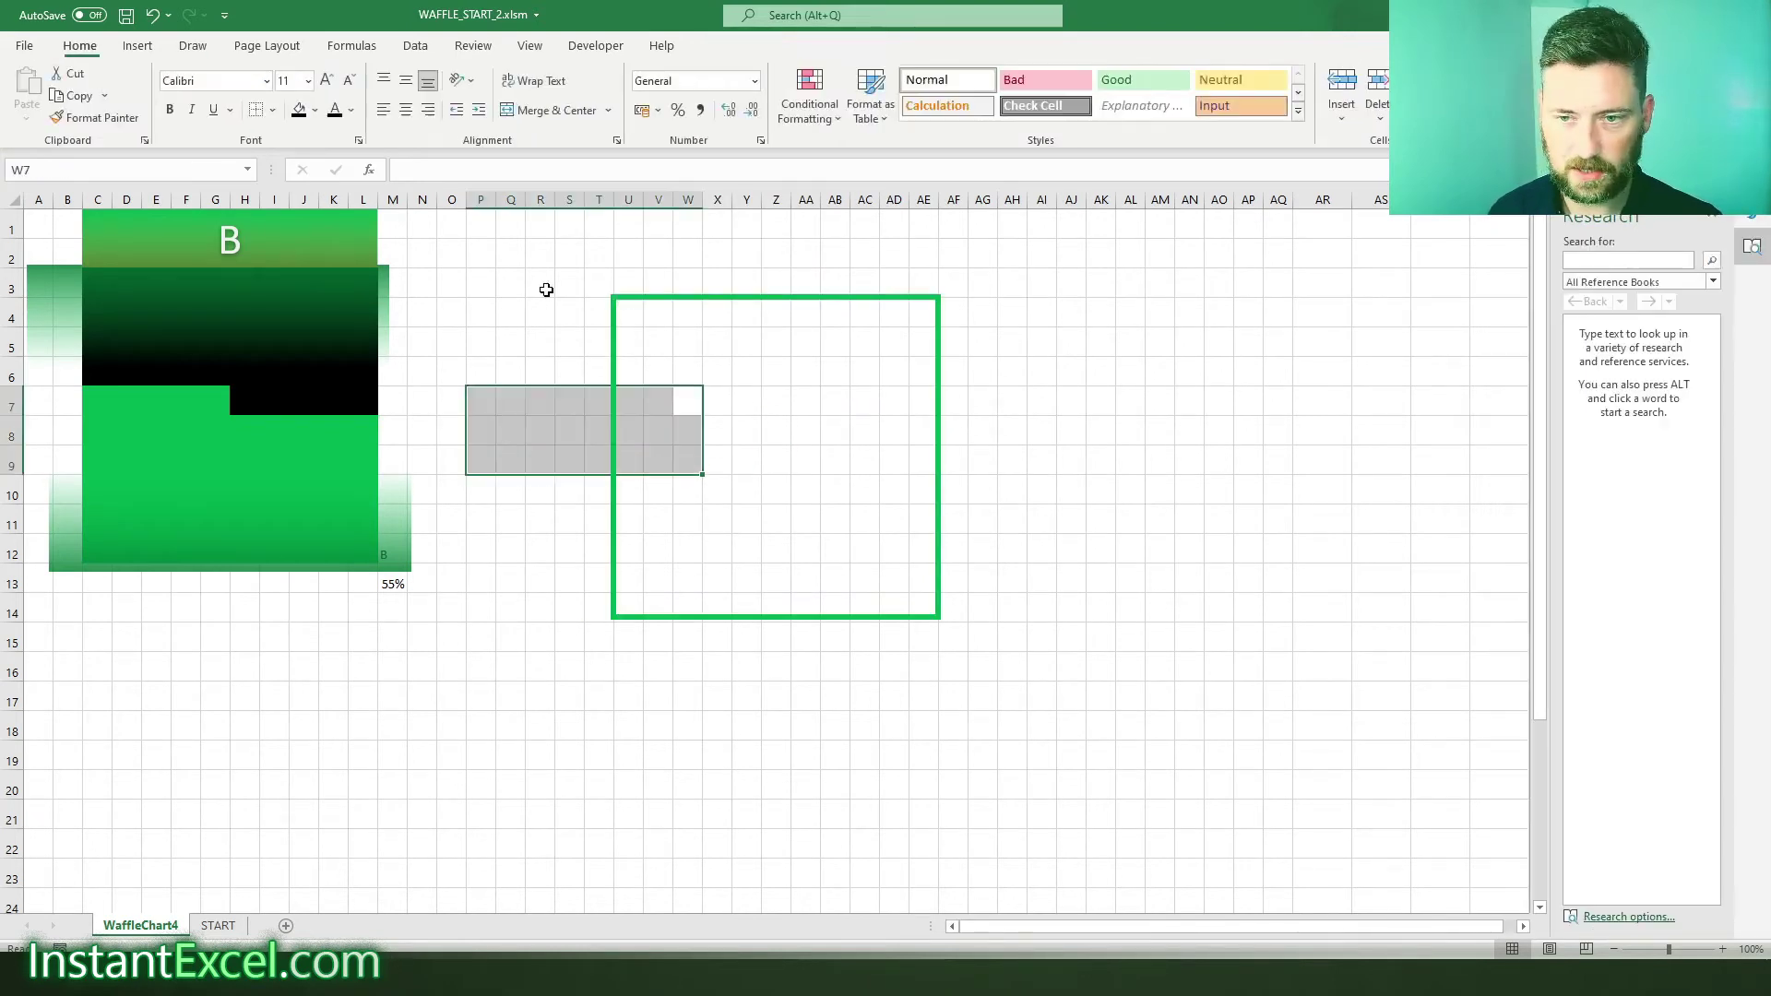
{"action": "left_click", "coordinate": [624, 314]}
{"action": "left_click", "coordinate": [613, 299]}
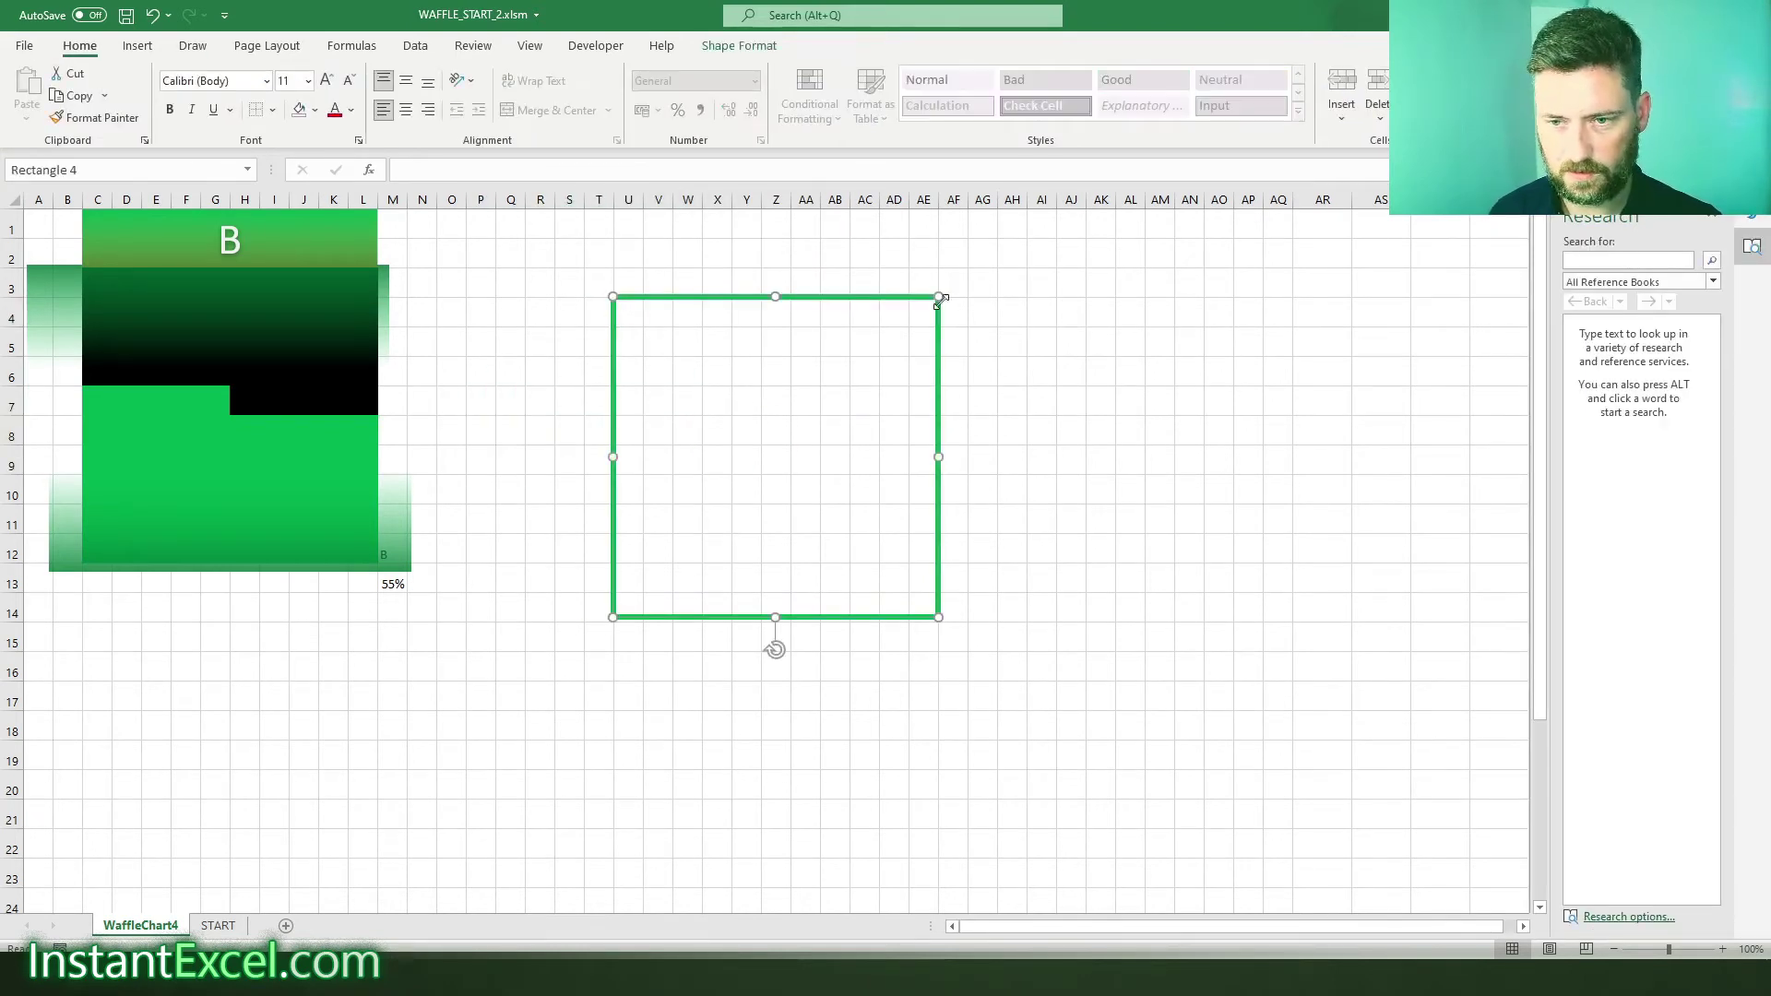
{"action": "left_click", "coordinate": [1729, 224]}
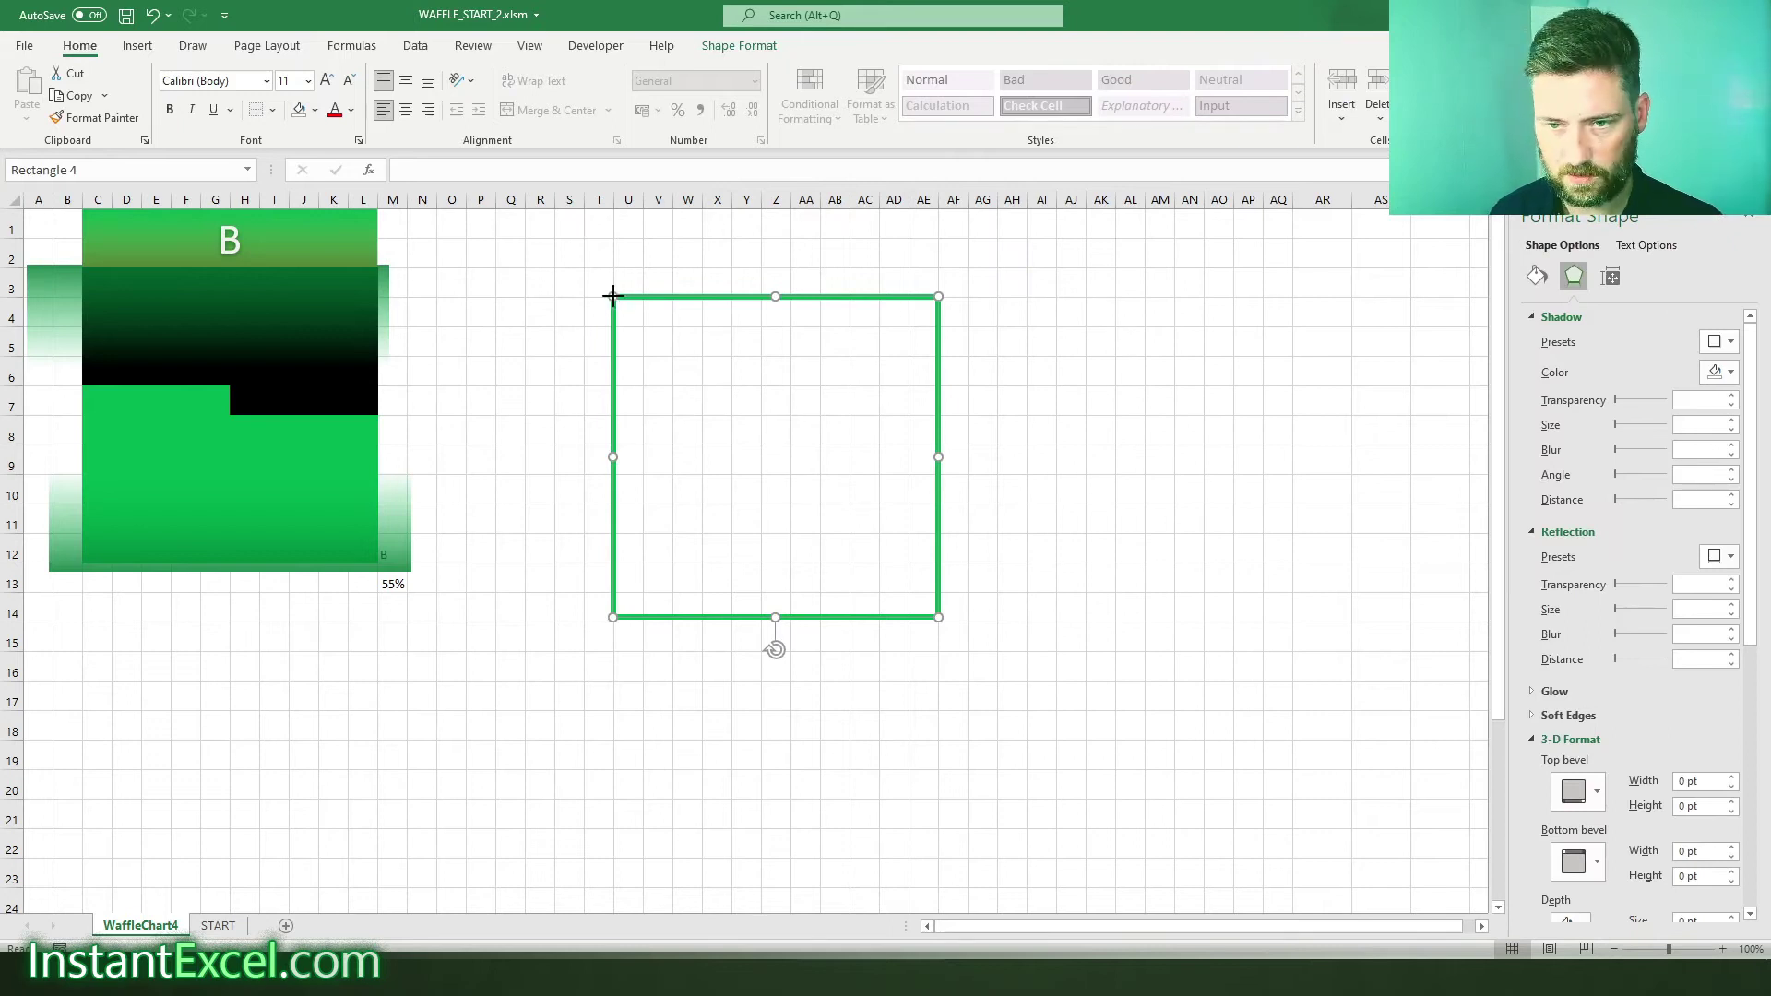
{"action": "left_click_drag", "start_coordinate": [613, 296], "coordinate": [82, 267]}
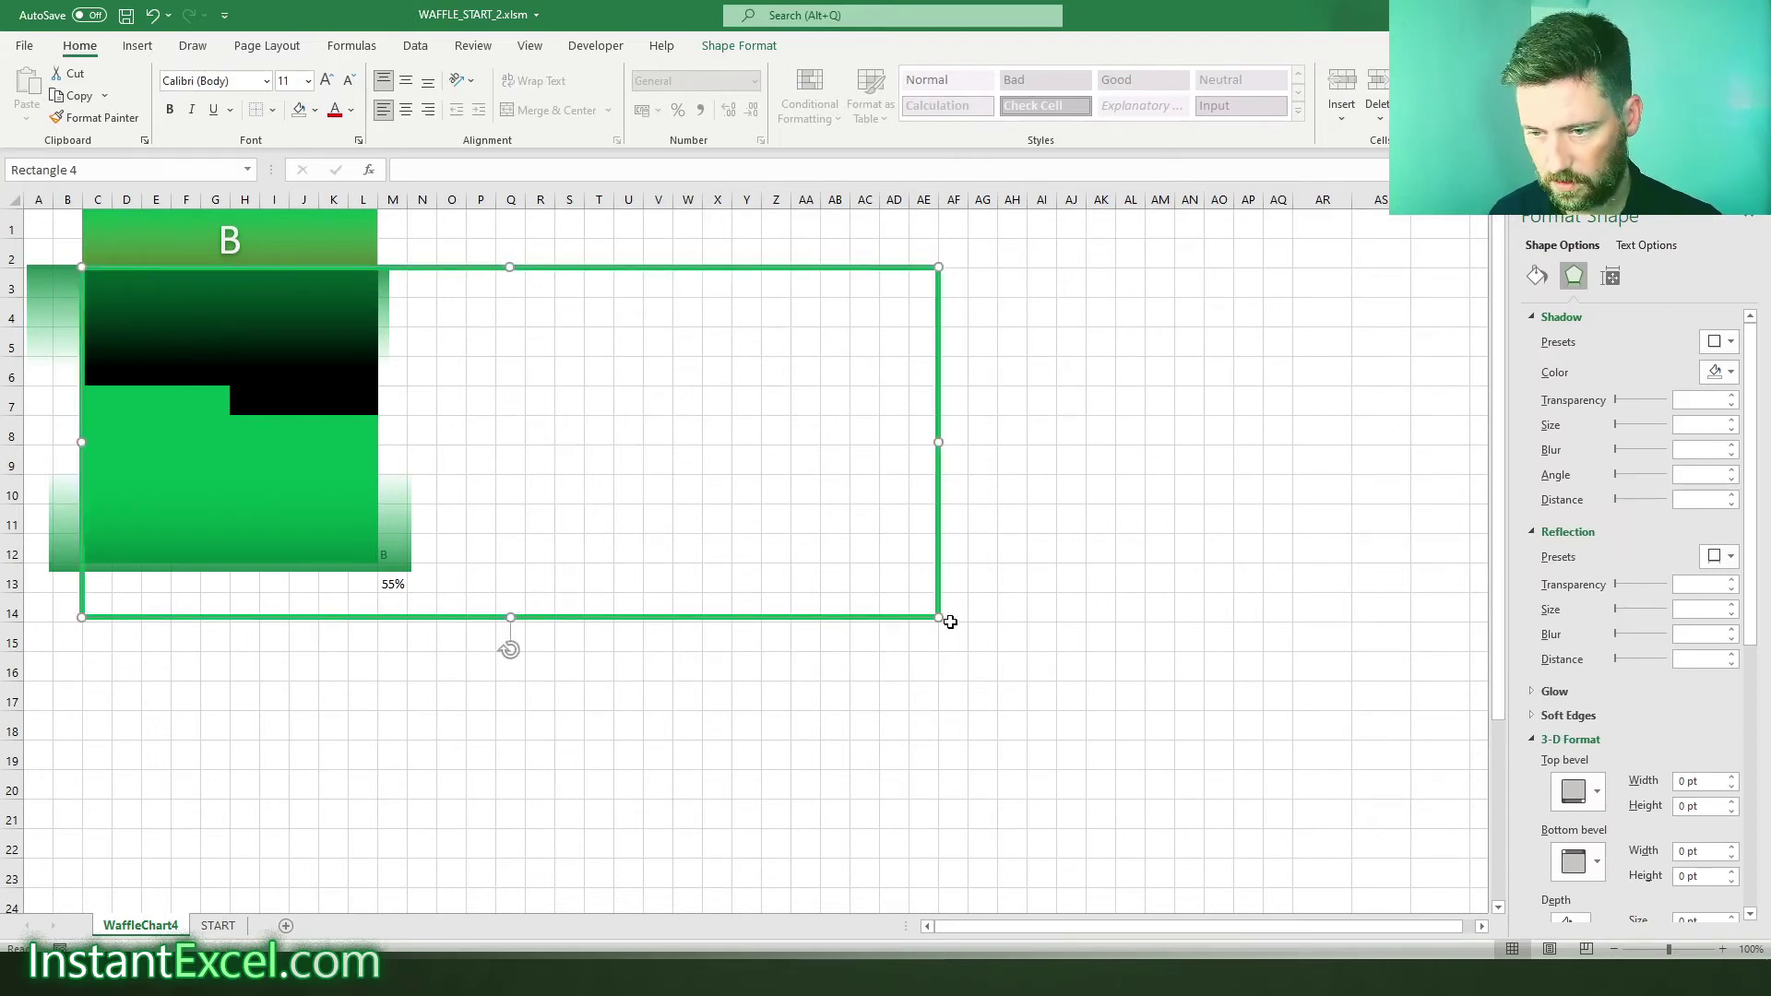
{"action": "left_click_drag", "start_coordinate": [927, 617], "coordinate": [381, 565]}
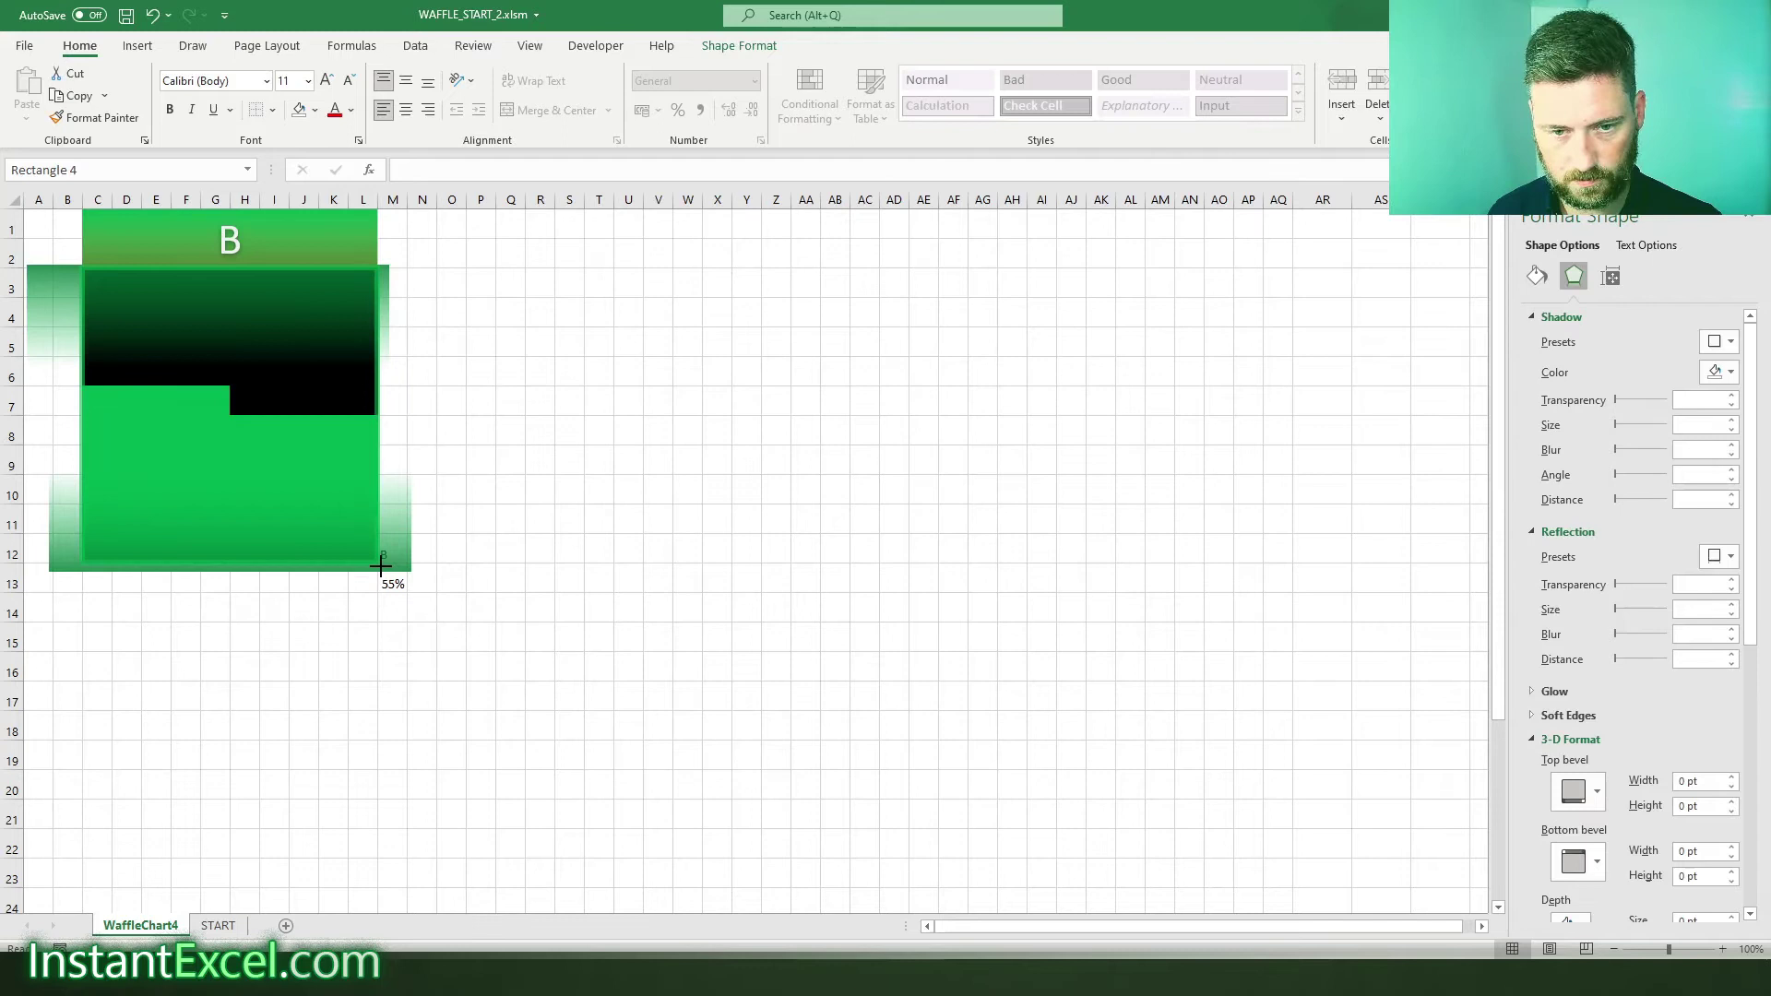
{"action": "left_click", "coordinate": [583, 576]}
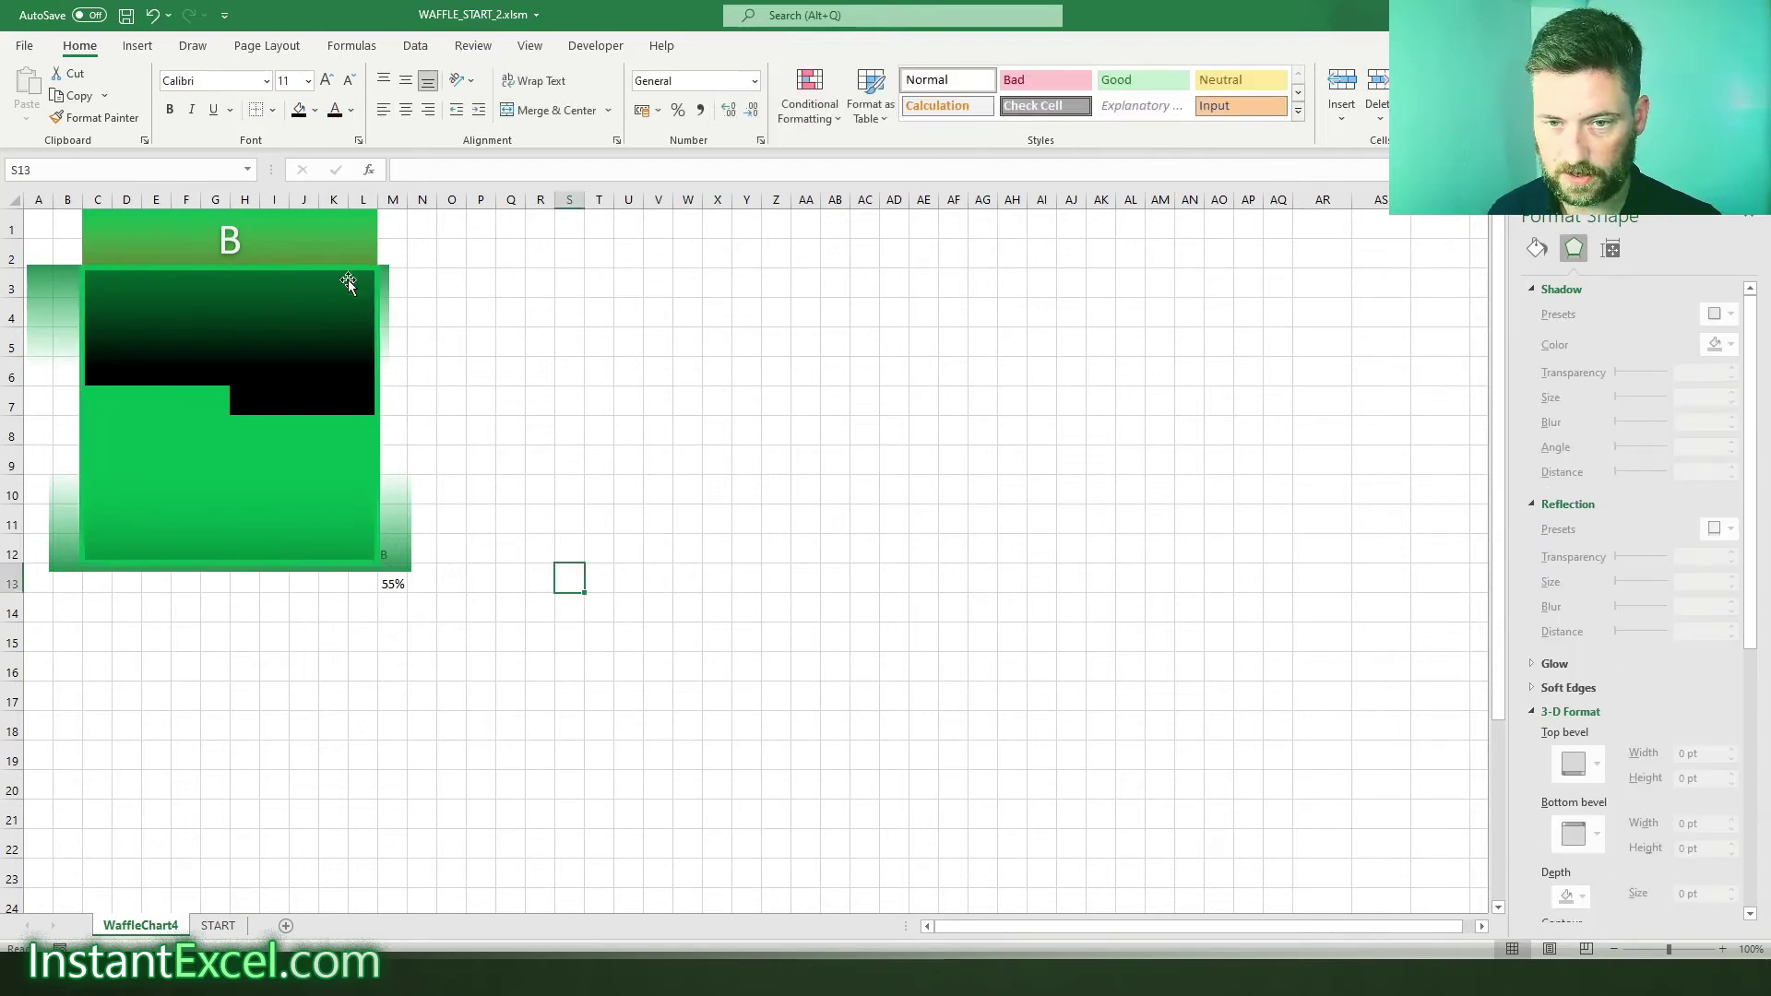
{"action": "left_click", "coordinate": [339, 240]}
{"action": "right_click", "coordinate": [341, 244]}
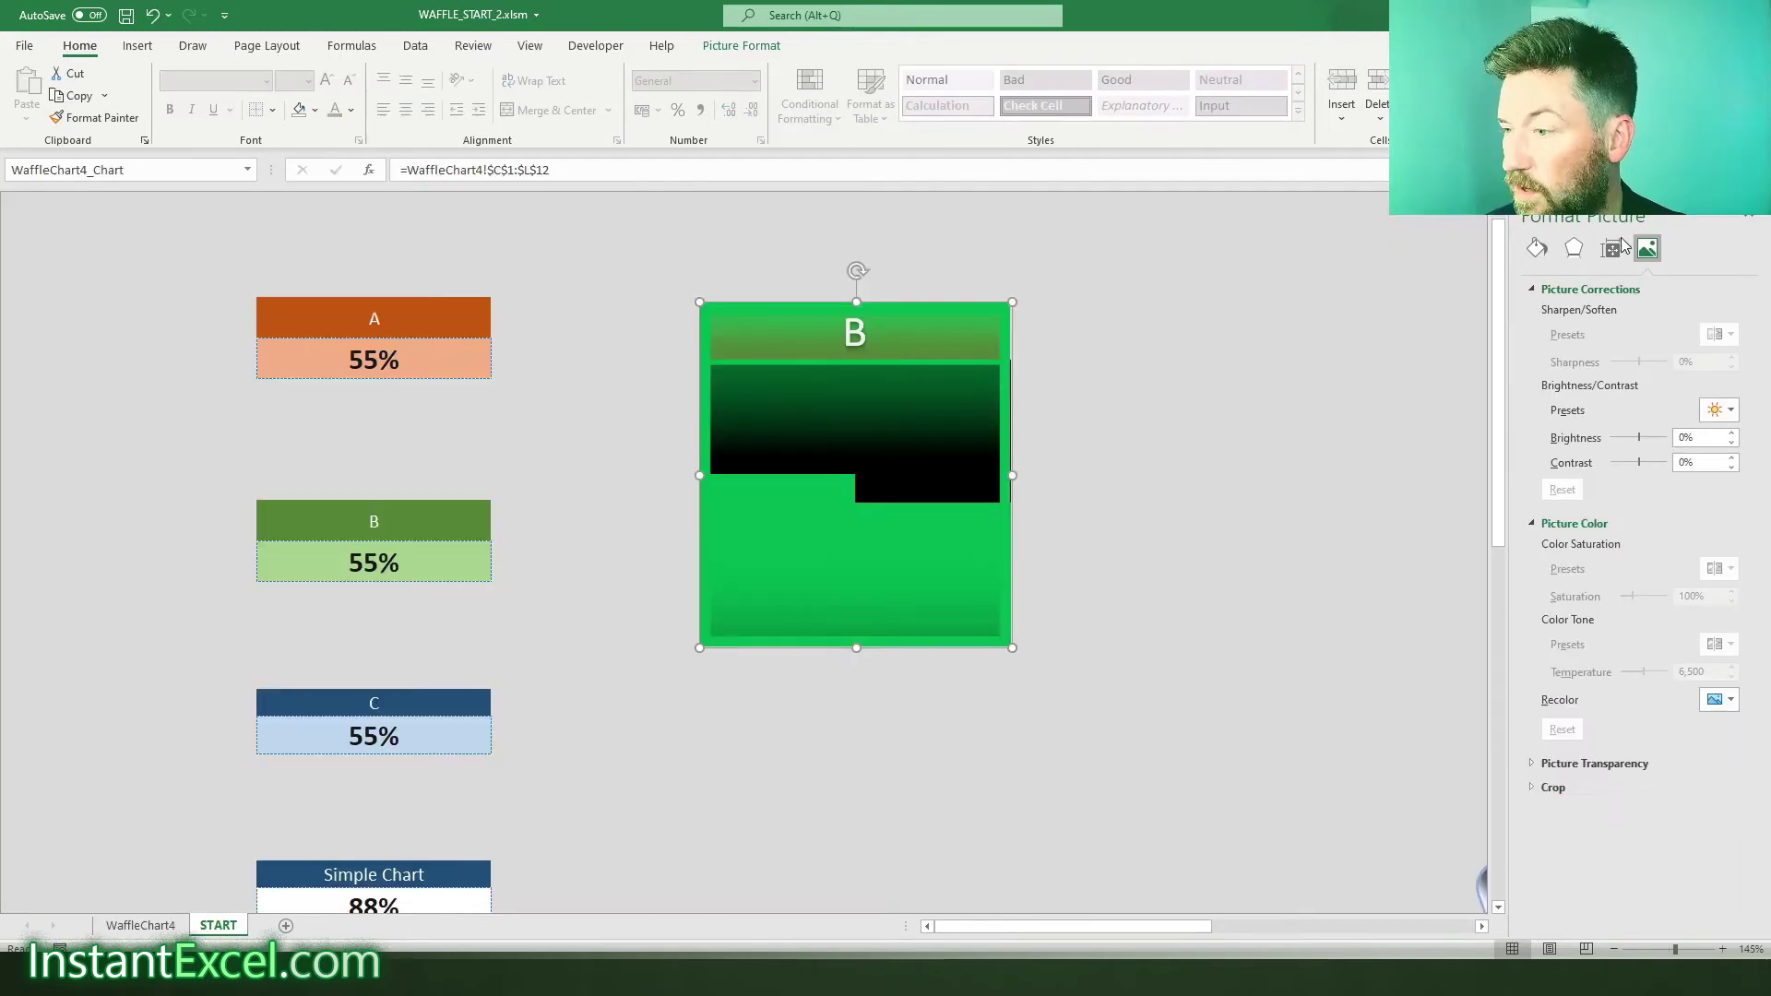
- Try a picture transparency of 67% on the chart B picture on the START sheet
{"action": "left_click", "coordinate": [1554, 787]}
{"action": "left_click", "coordinate": [1580, 763]}
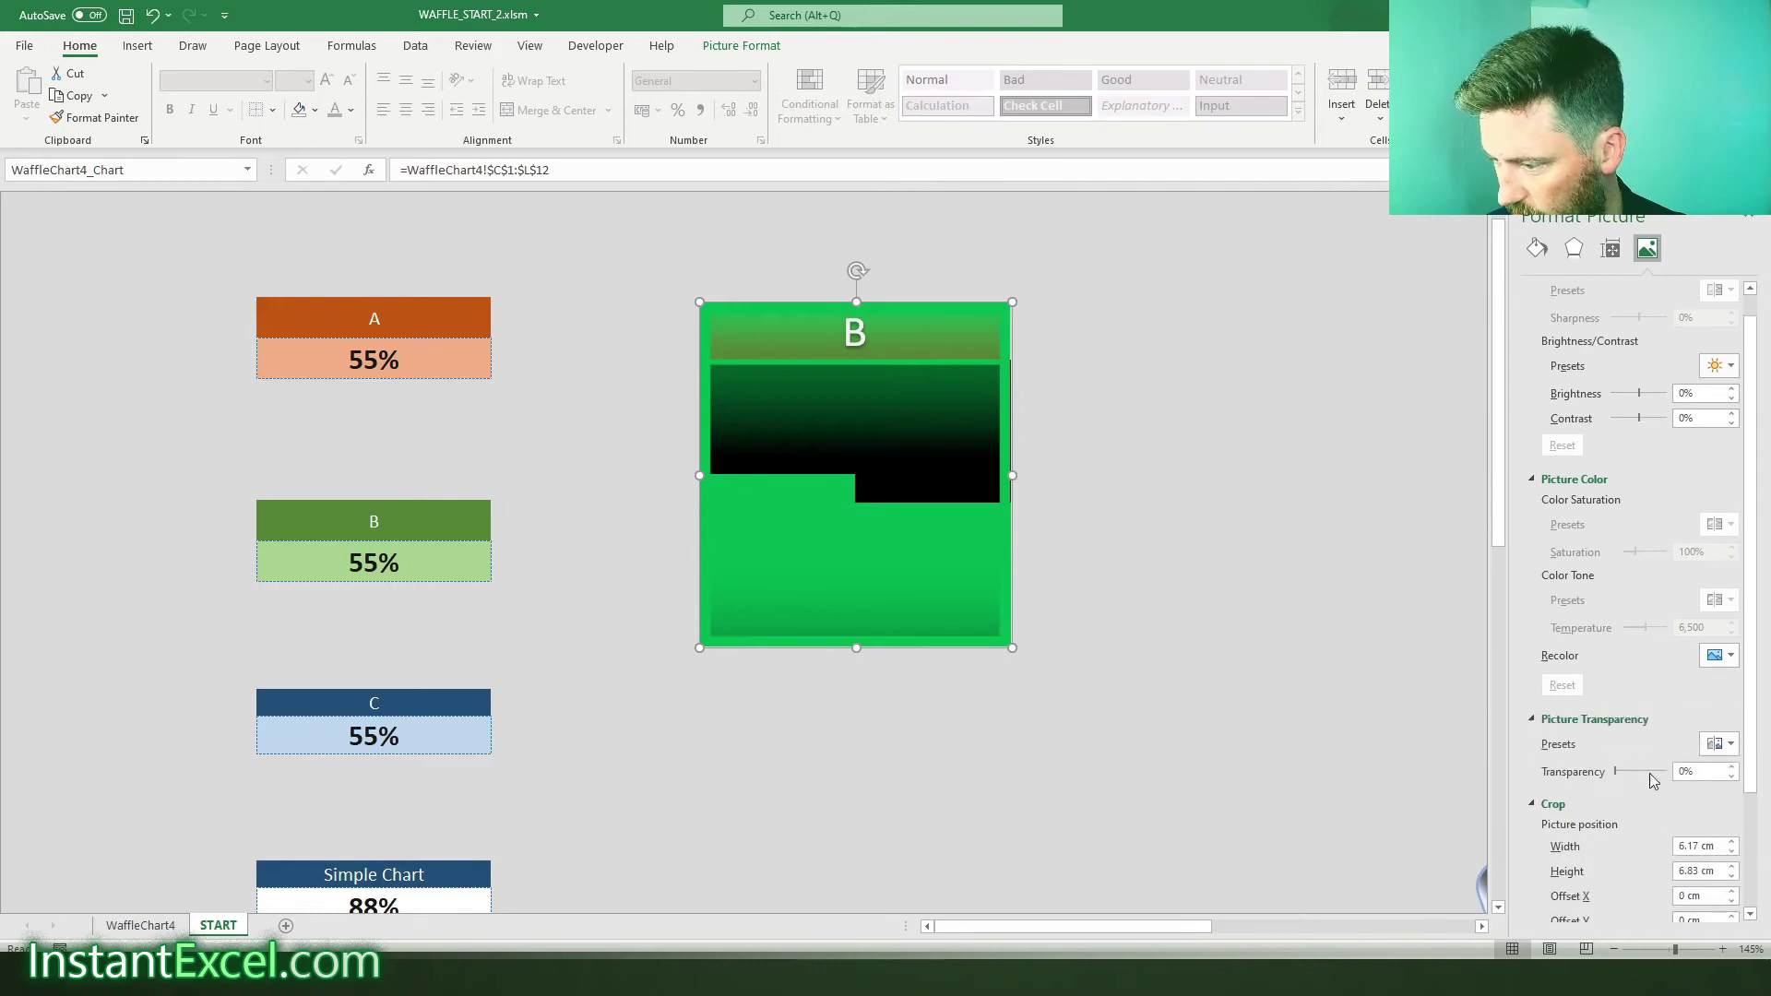
{"action": "mouse_move", "coordinate": [1622, 771]}
{"action": "left_mouse_down"}
{"action": "mouse_move", "coordinate": [1674, 784]}
{"action": "mouse_move", "coordinate": [1600, 808]}
{"action": "mouse_move", "coordinate": [1687, 782]}
{"action": "mouse_move", "coordinate": [1599, 789]}
{"action": "mouse_move", "coordinate": [1651, 788]}
{"action": "left_mouse_up"}
{"action": "left_click_drag", "start_coordinate": [821, 517], "coordinate": [904, 522]}
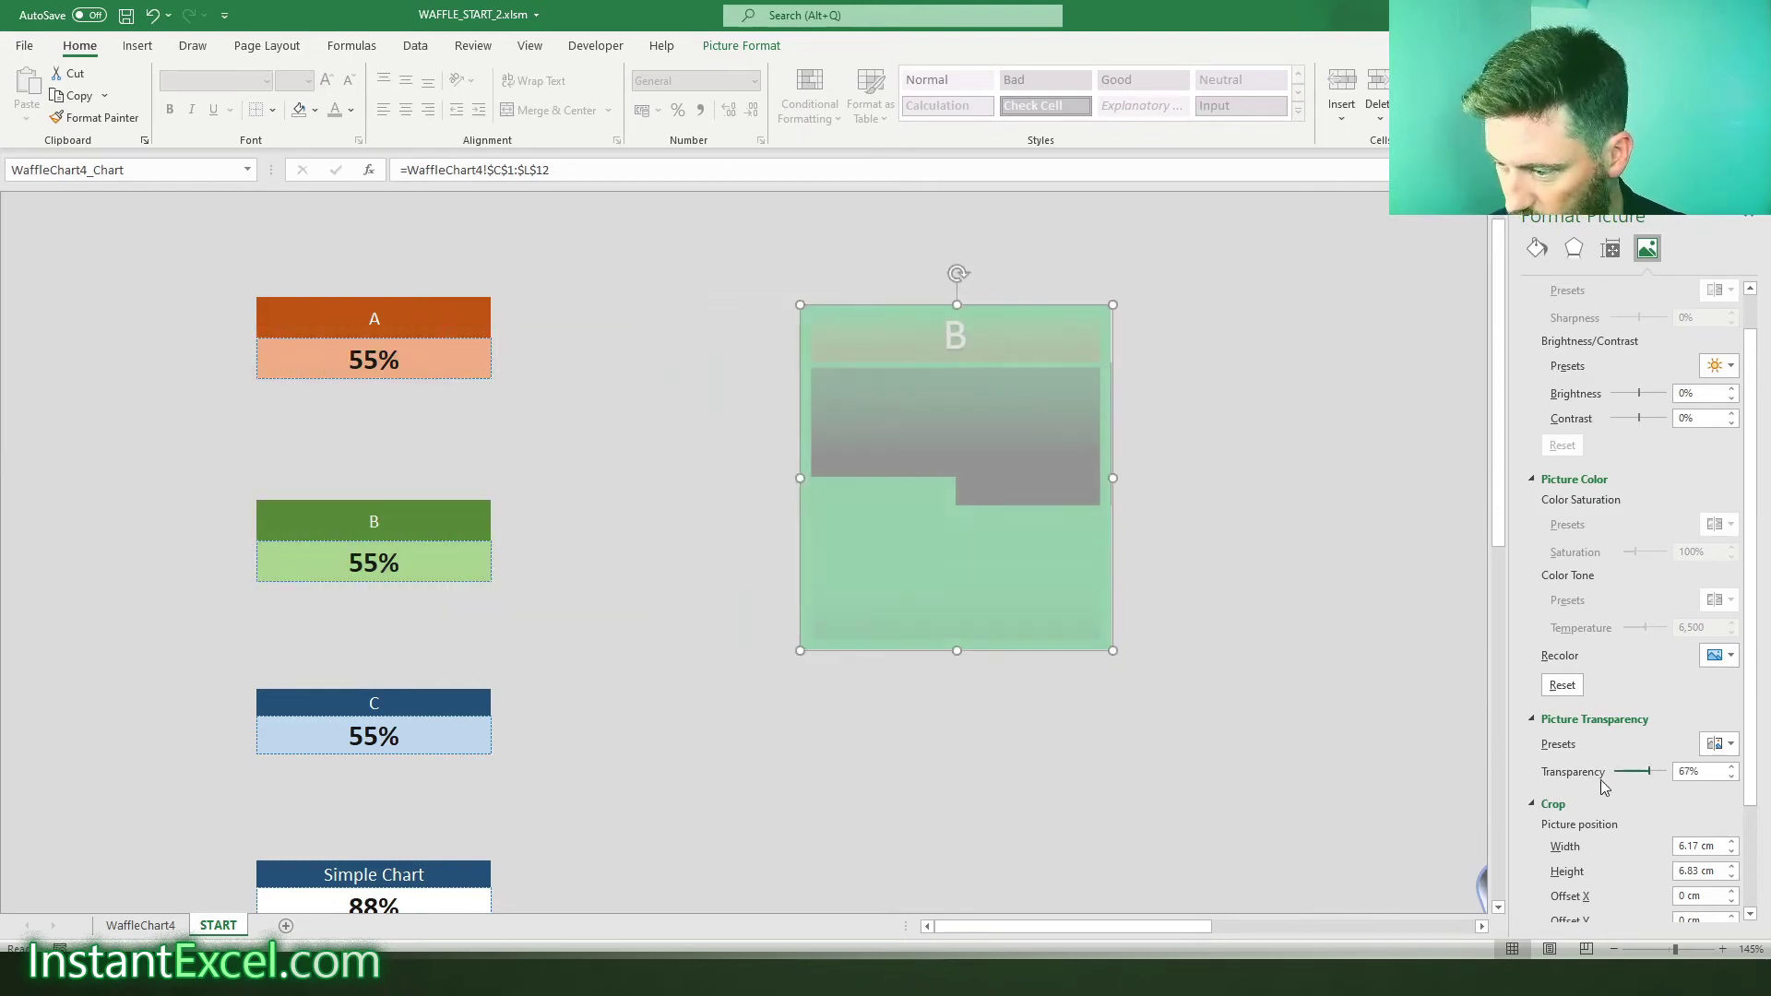
{"action": "left_click_drag", "start_coordinate": [1601, 780], "coordinate": [1589, 780]}
{"action": "scroll", "coordinate": [1664, 440], "scroll_direction": "up", "scroll_amount": 1}
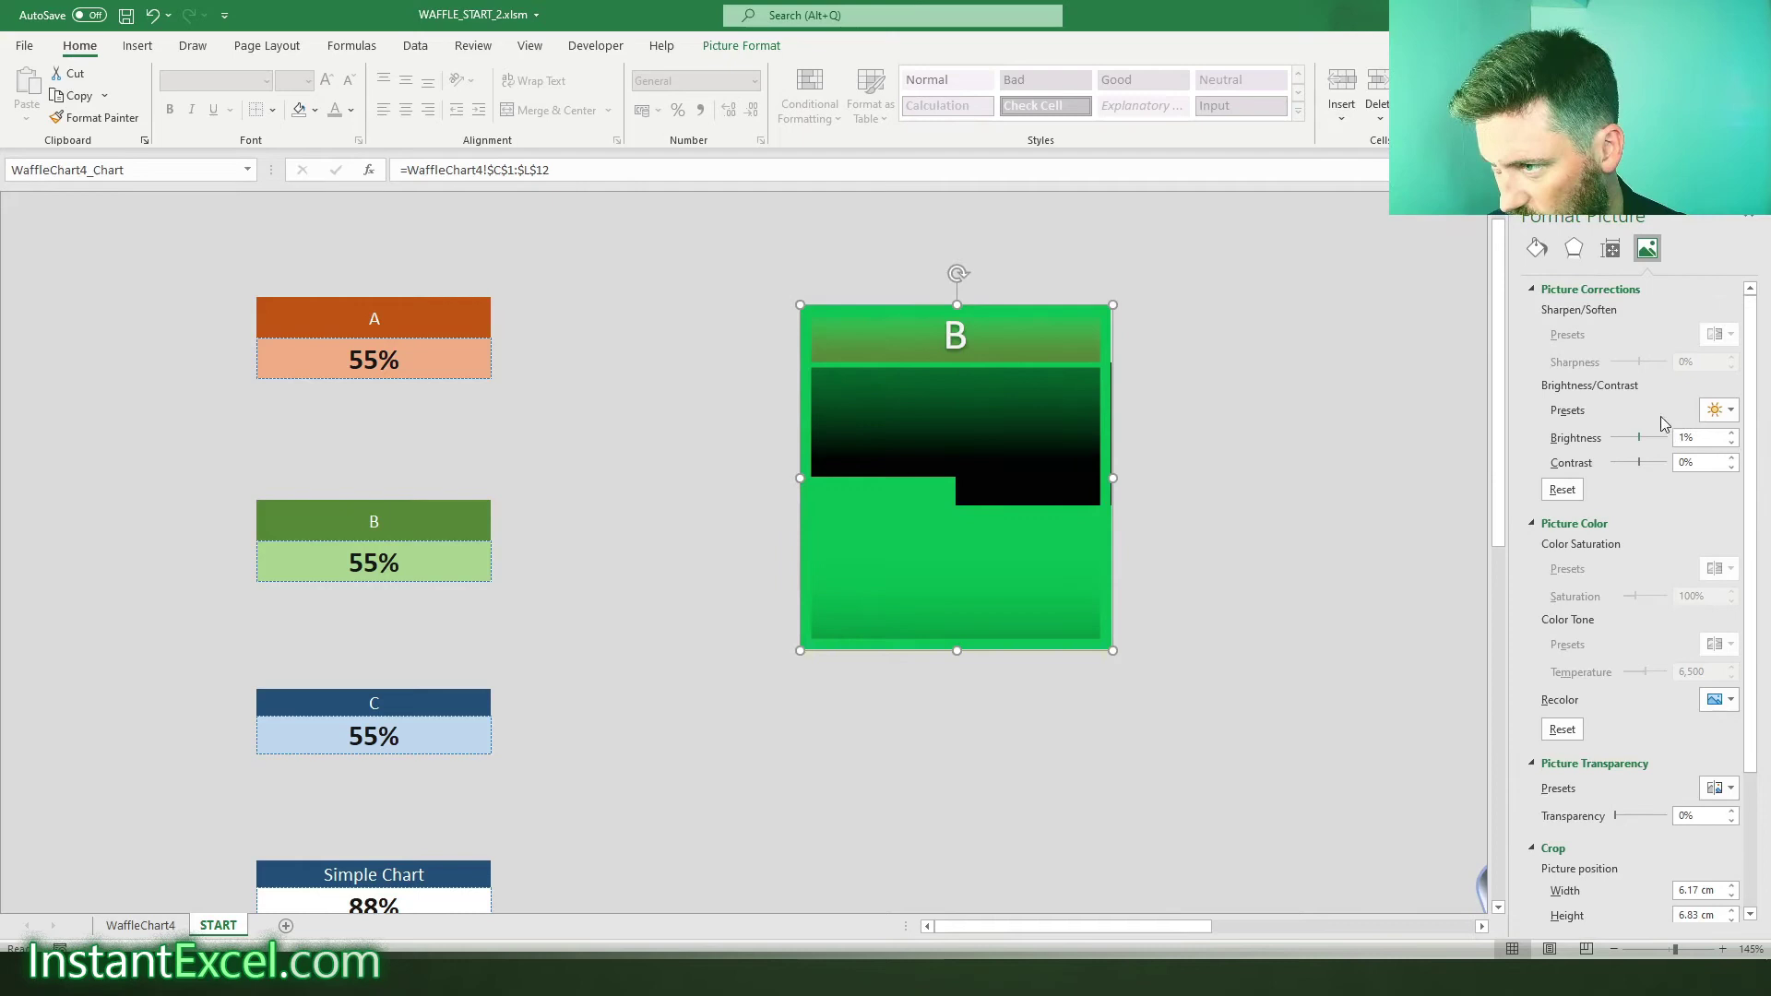
- Apply soft edges of 4 pt to the chart B picture
{"action": "left_click", "coordinate": [1610, 249]}
{"action": "left_click", "coordinate": [1574, 249]}
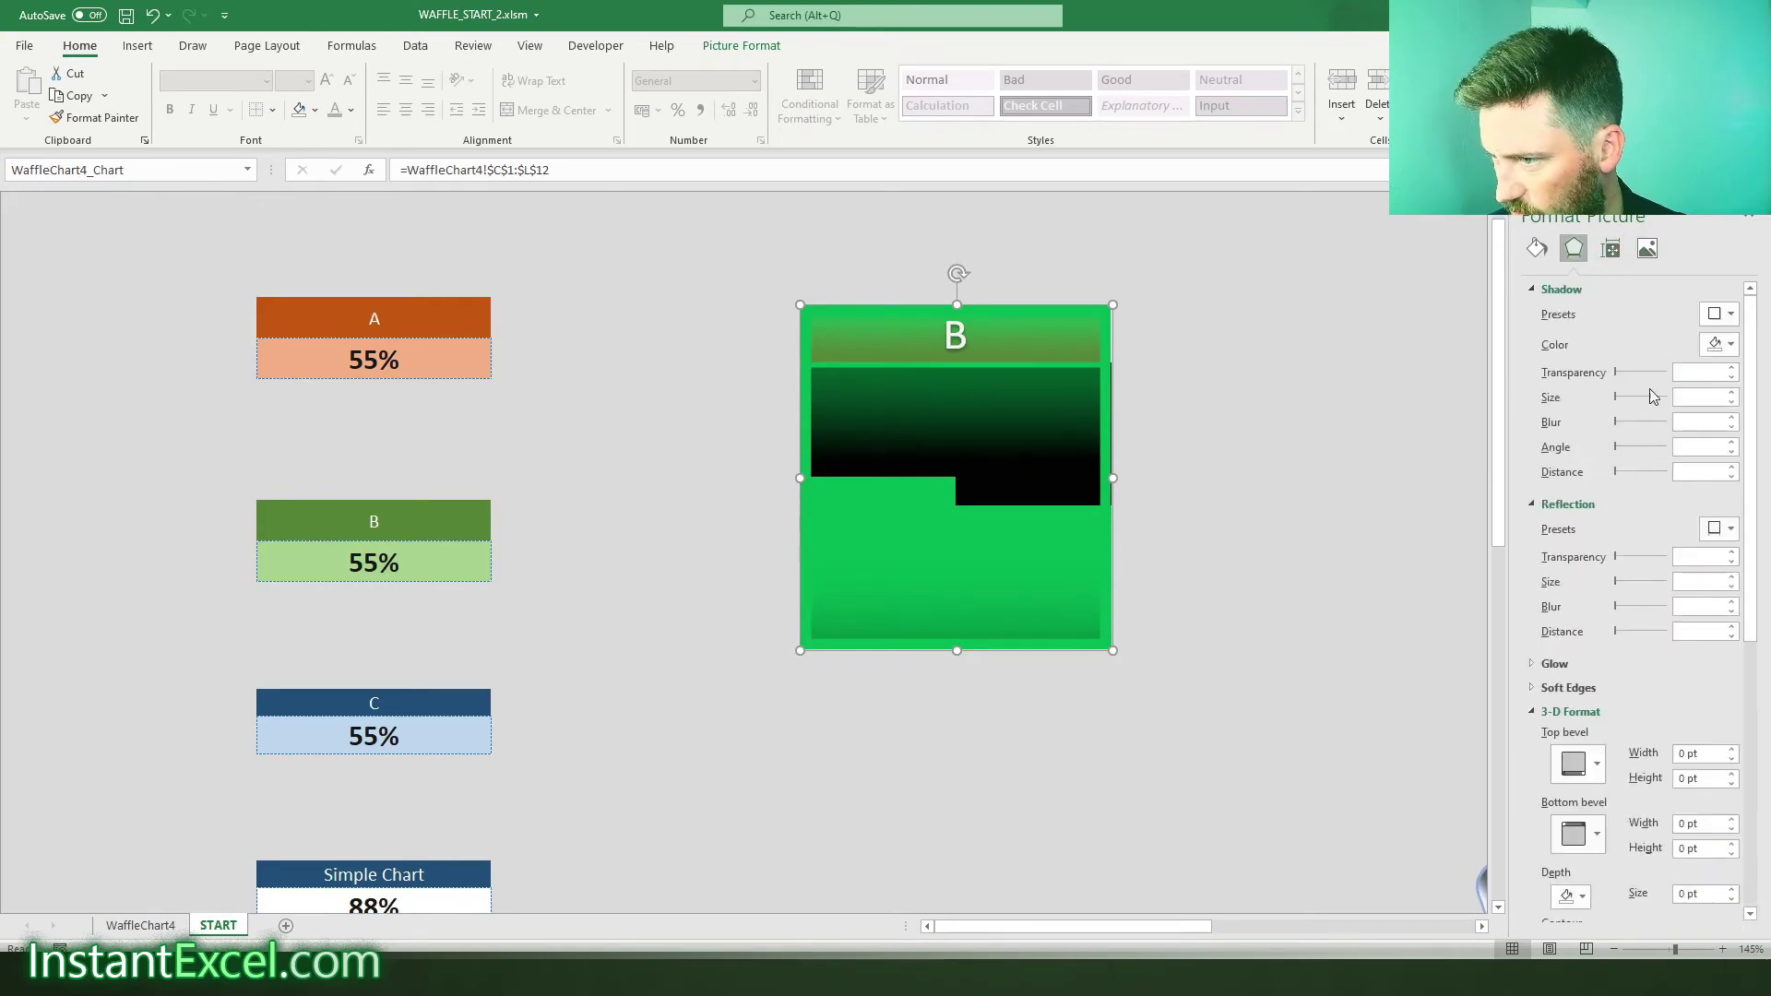
{"action": "left_click", "coordinate": [1568, 688]}
{"action": "scroll", "coordinate": [1606, 683], "scroll_direction": "down", "scroll_amount": 2}
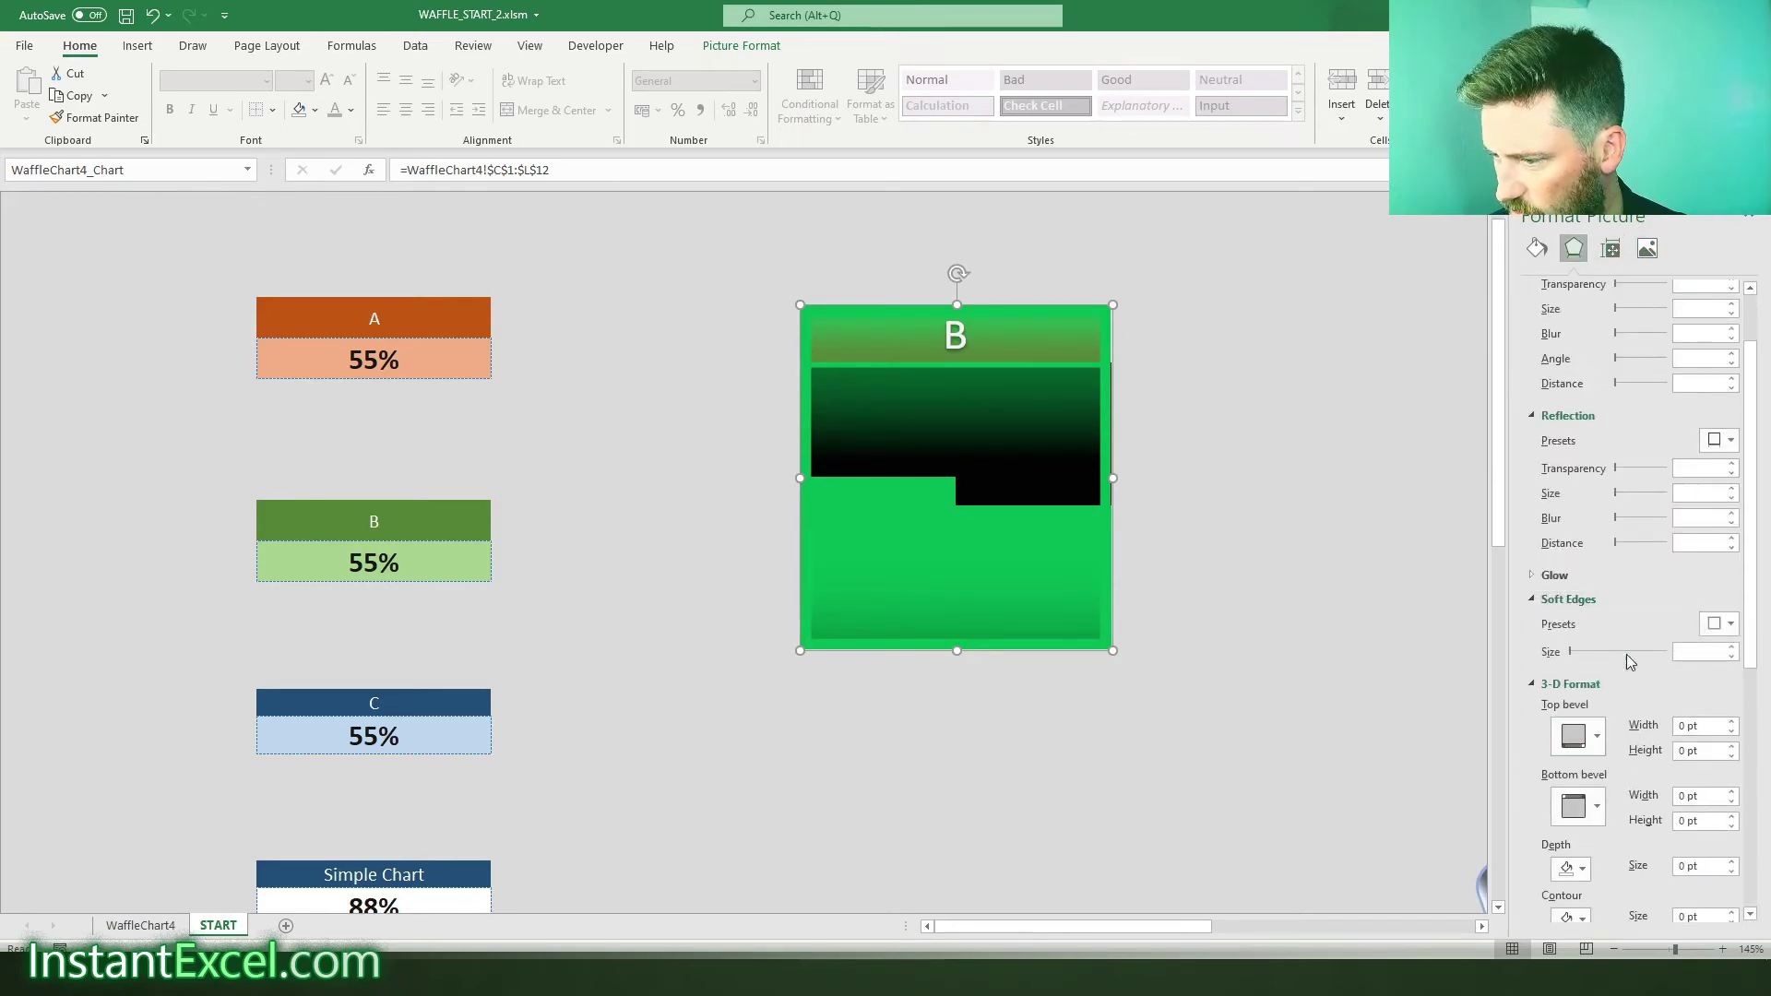
{"action": "left_click", "coordinate": [1575, 649]}
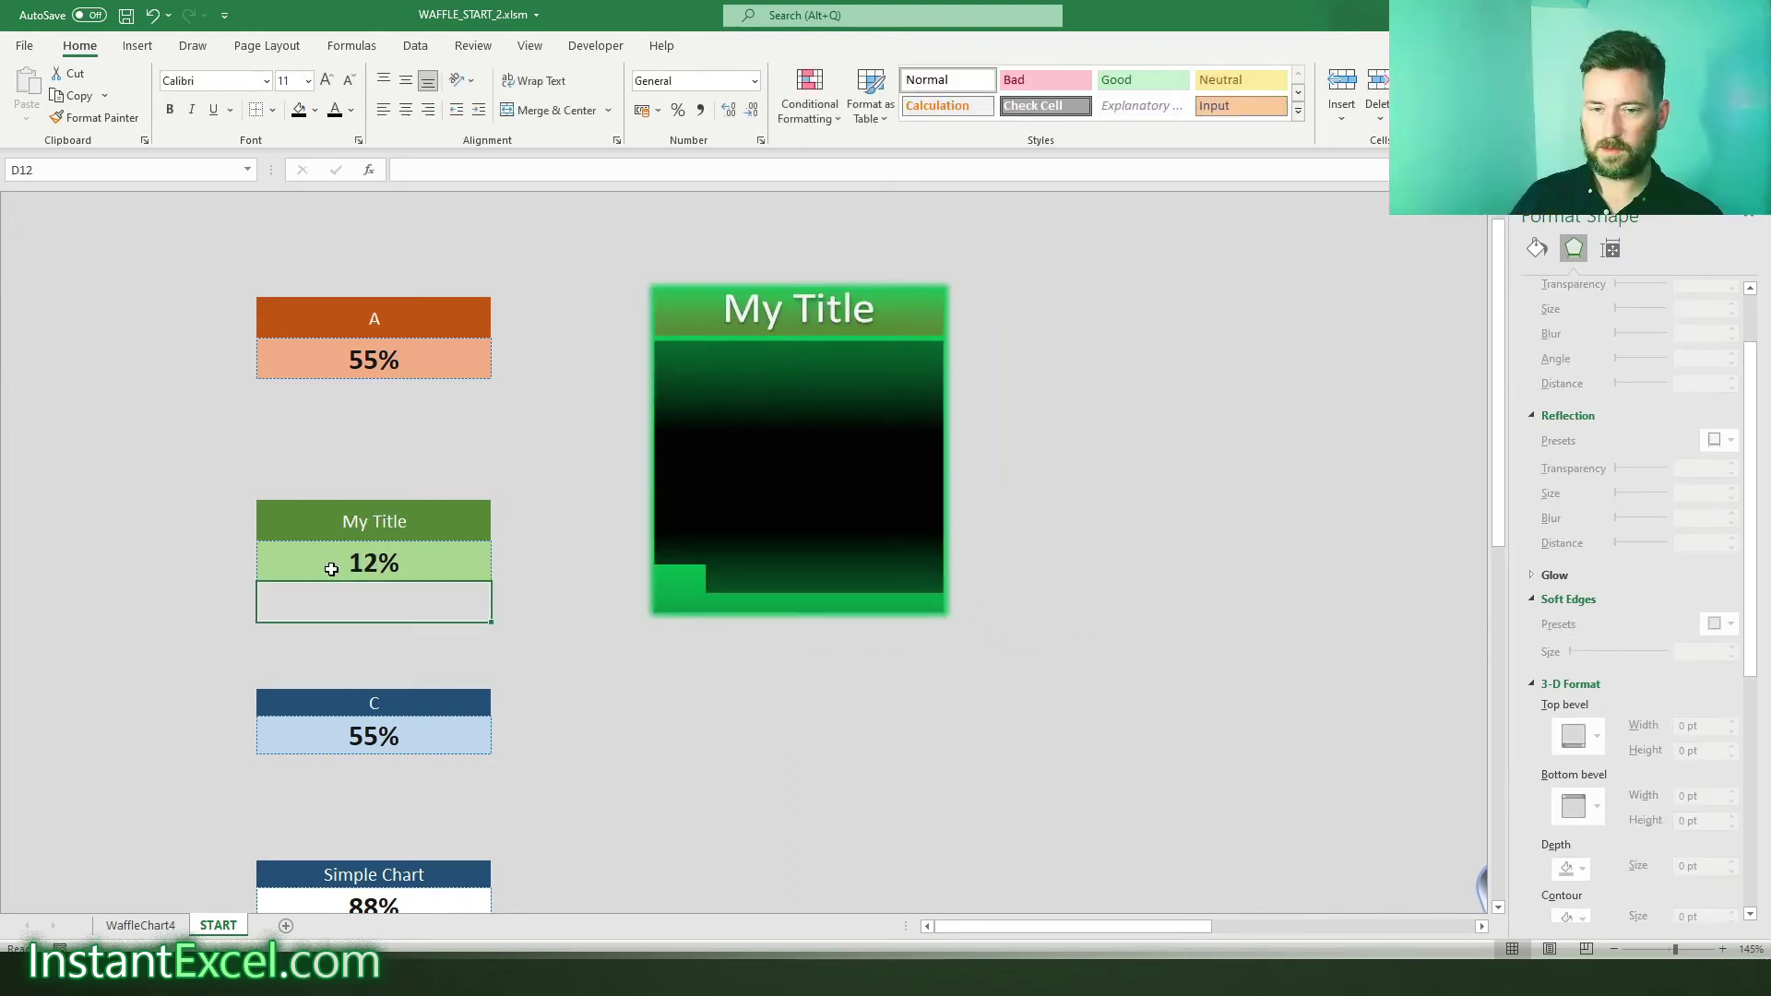
- Retitle value box B as My Title and set its value to 79%
{"action": "left_click", "coordinate": [332, 570]}
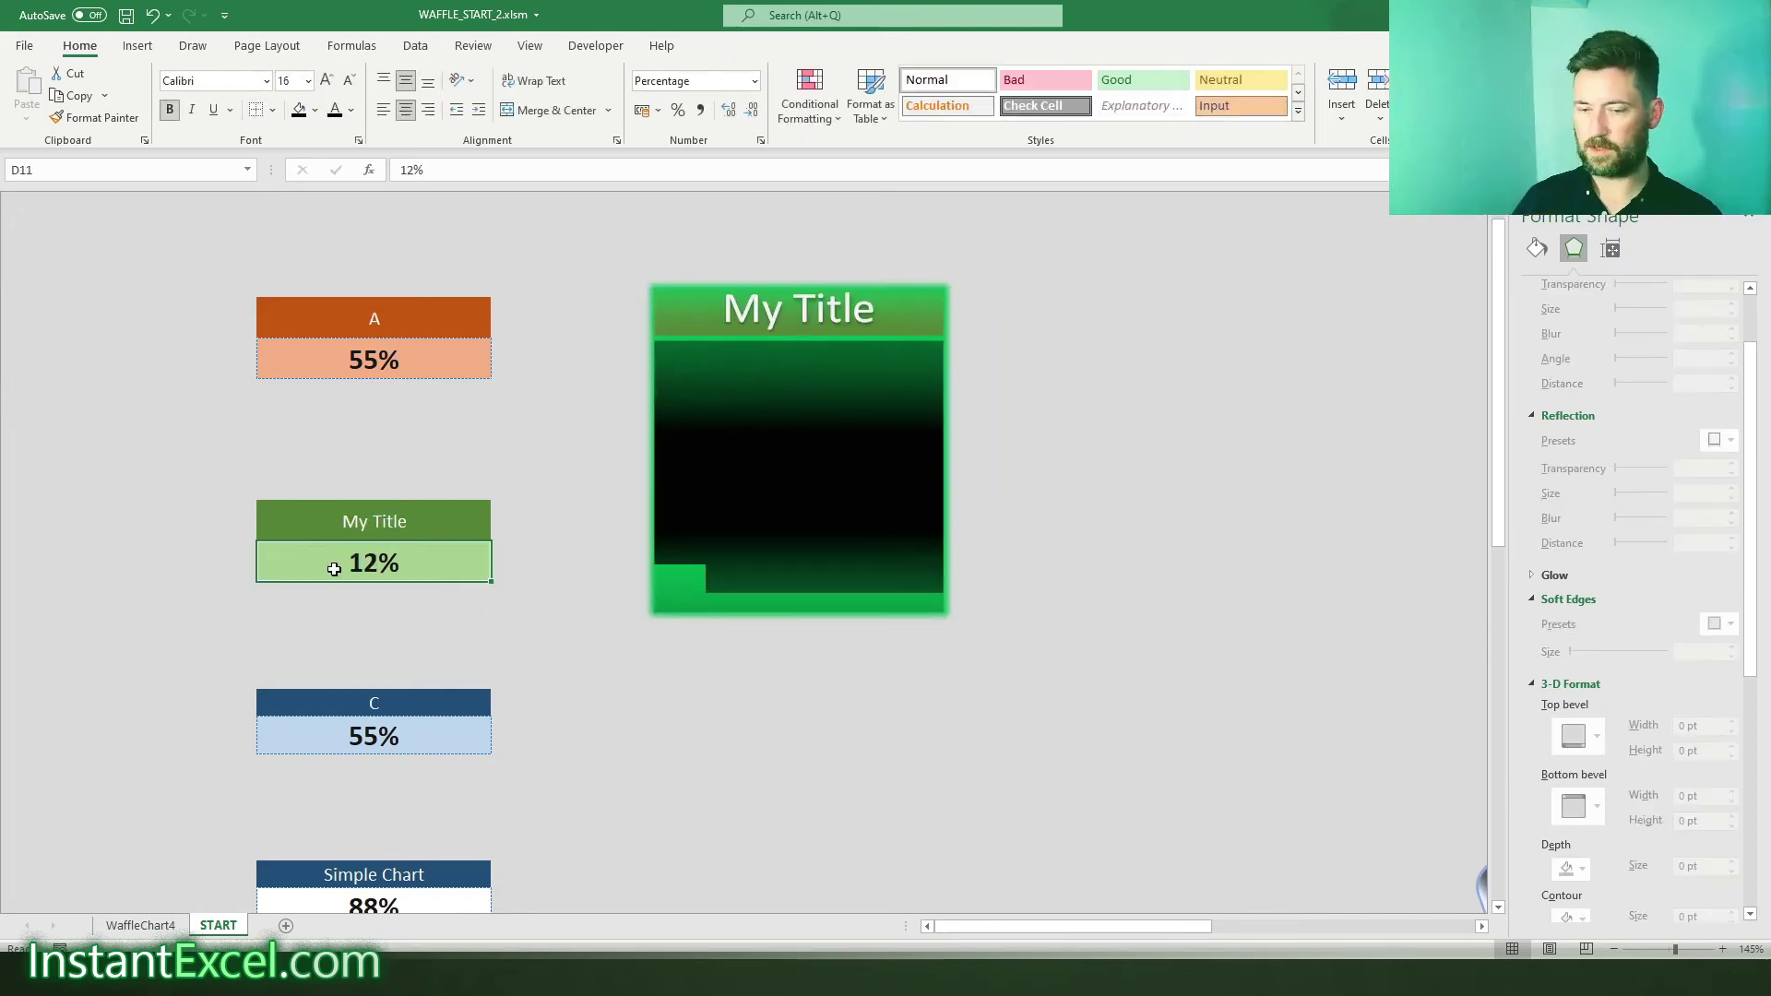
{"action": "type", "text": "79"}
{"action": "key", "text": "Return"}
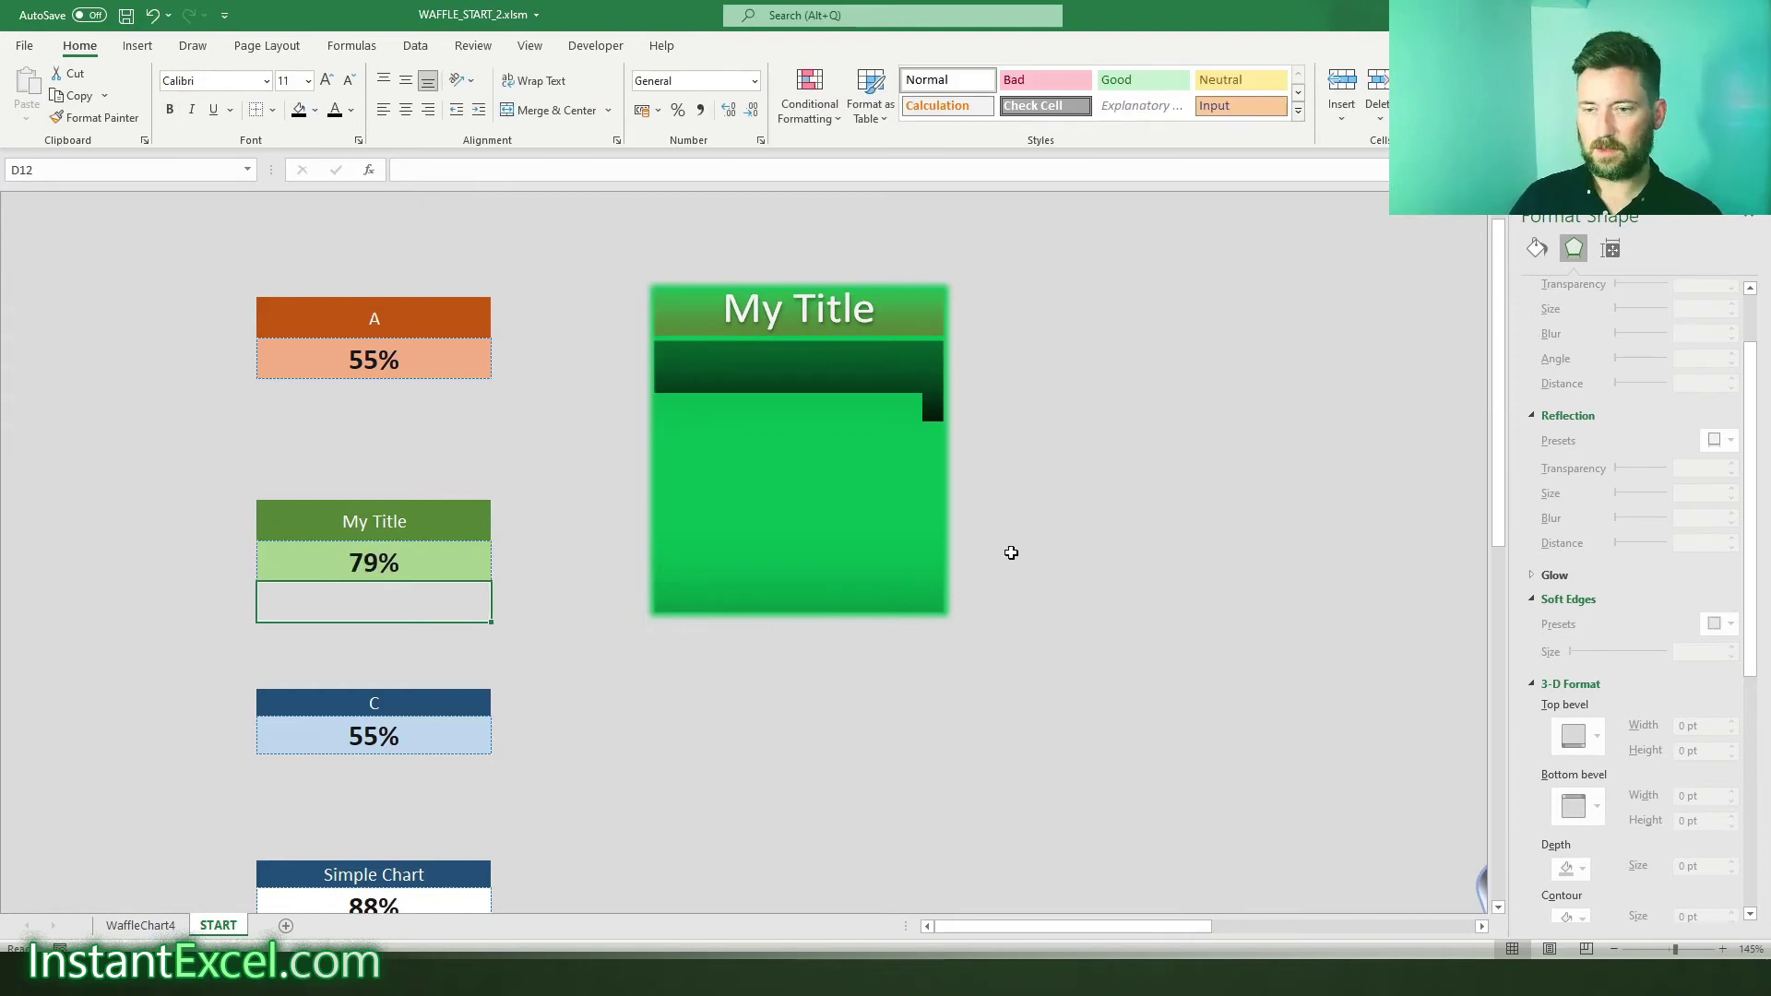
- Move the My Title chart picture closer to the value boxes and place a copy of it alongside
{"action": "left_click", "coordinate": [815, 530]}
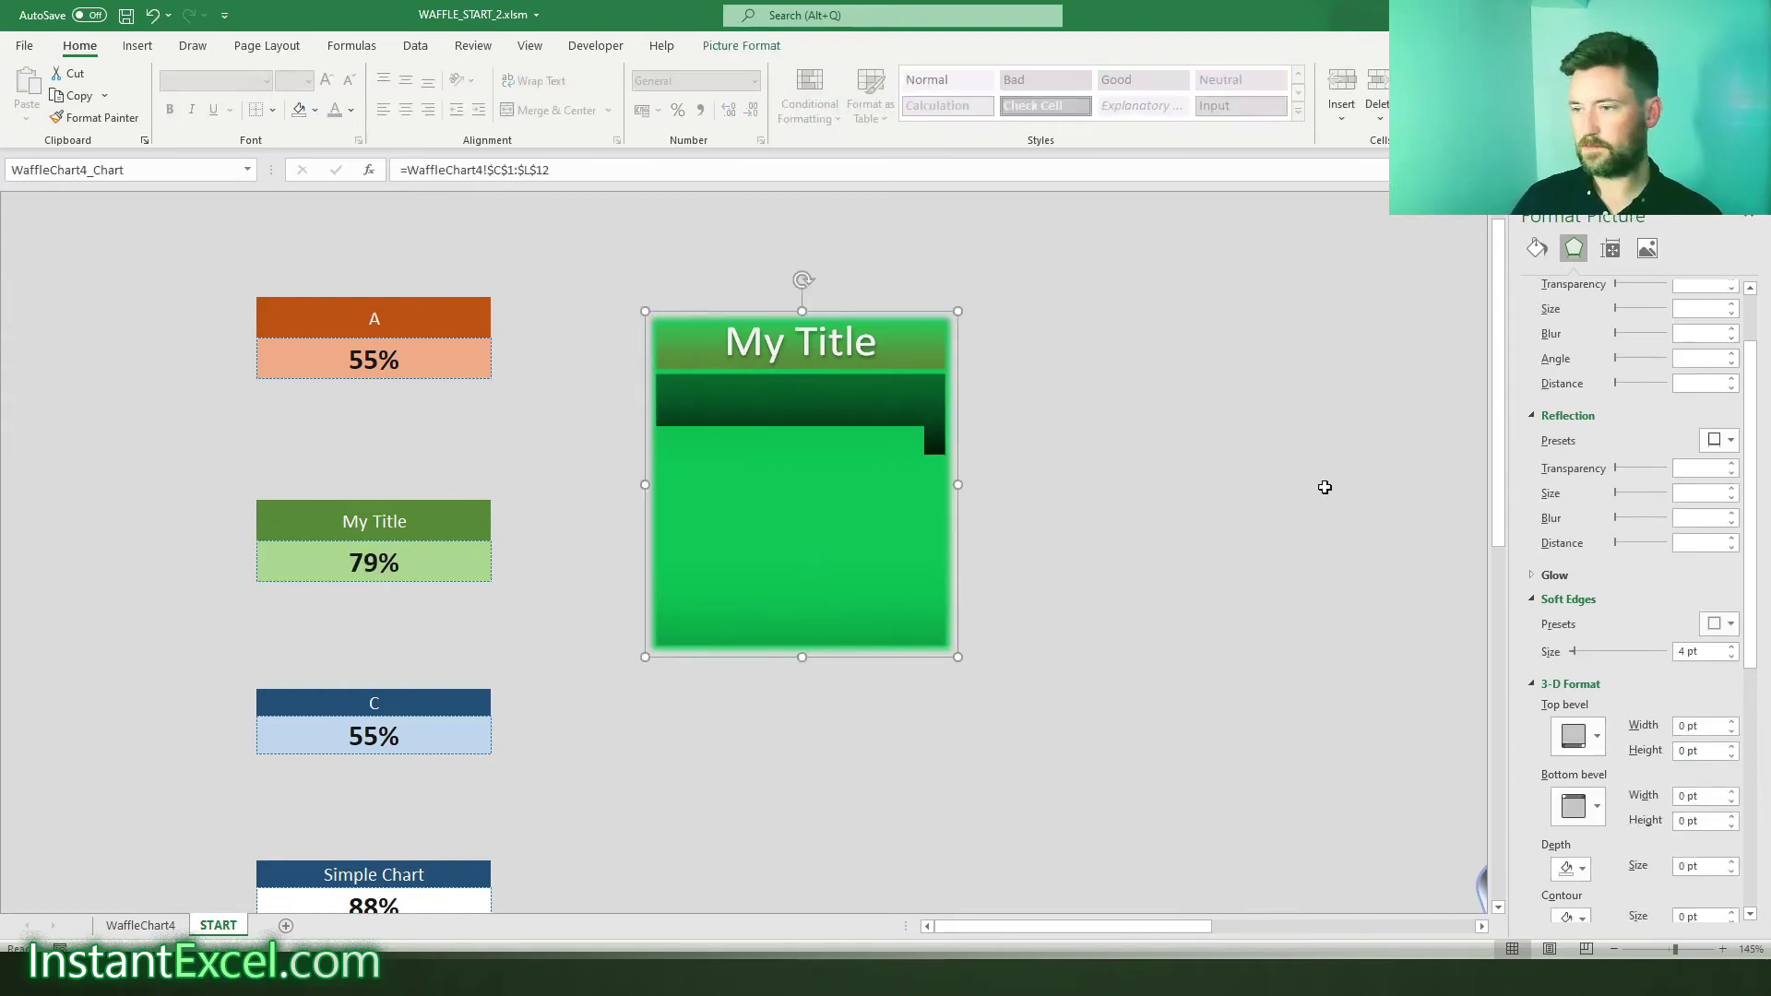
{"action": "left_click", "coordinate": [1289, 353]}
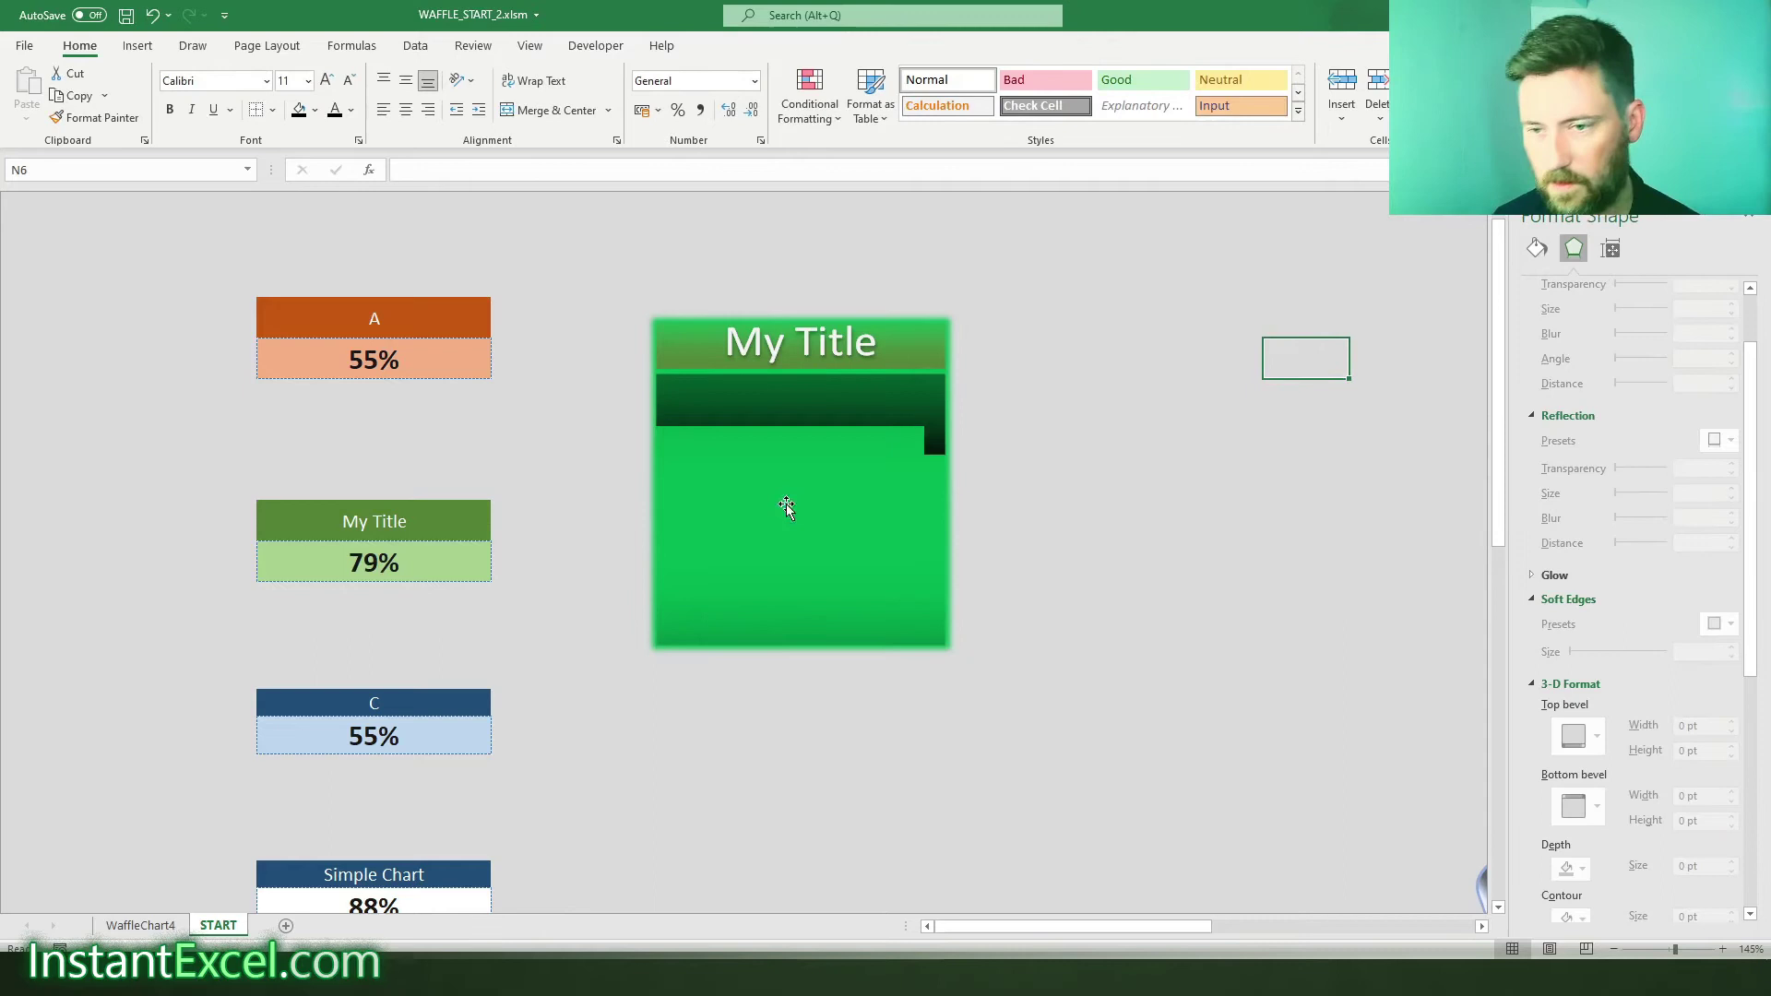
{"action": "left_click_drag", "start_coordinate": [787, 502], "coordinate": [636, 435]}
{"action": "left_click_drag", "start_coordinate": [738, 509], "coordinate": [1075, 494]}
- Apply the bevelled, reflected perspective picture style to the copied My Title chart and shift the picture slightly upward
{"action": "left_click", "coordinate": [1648, 250]}
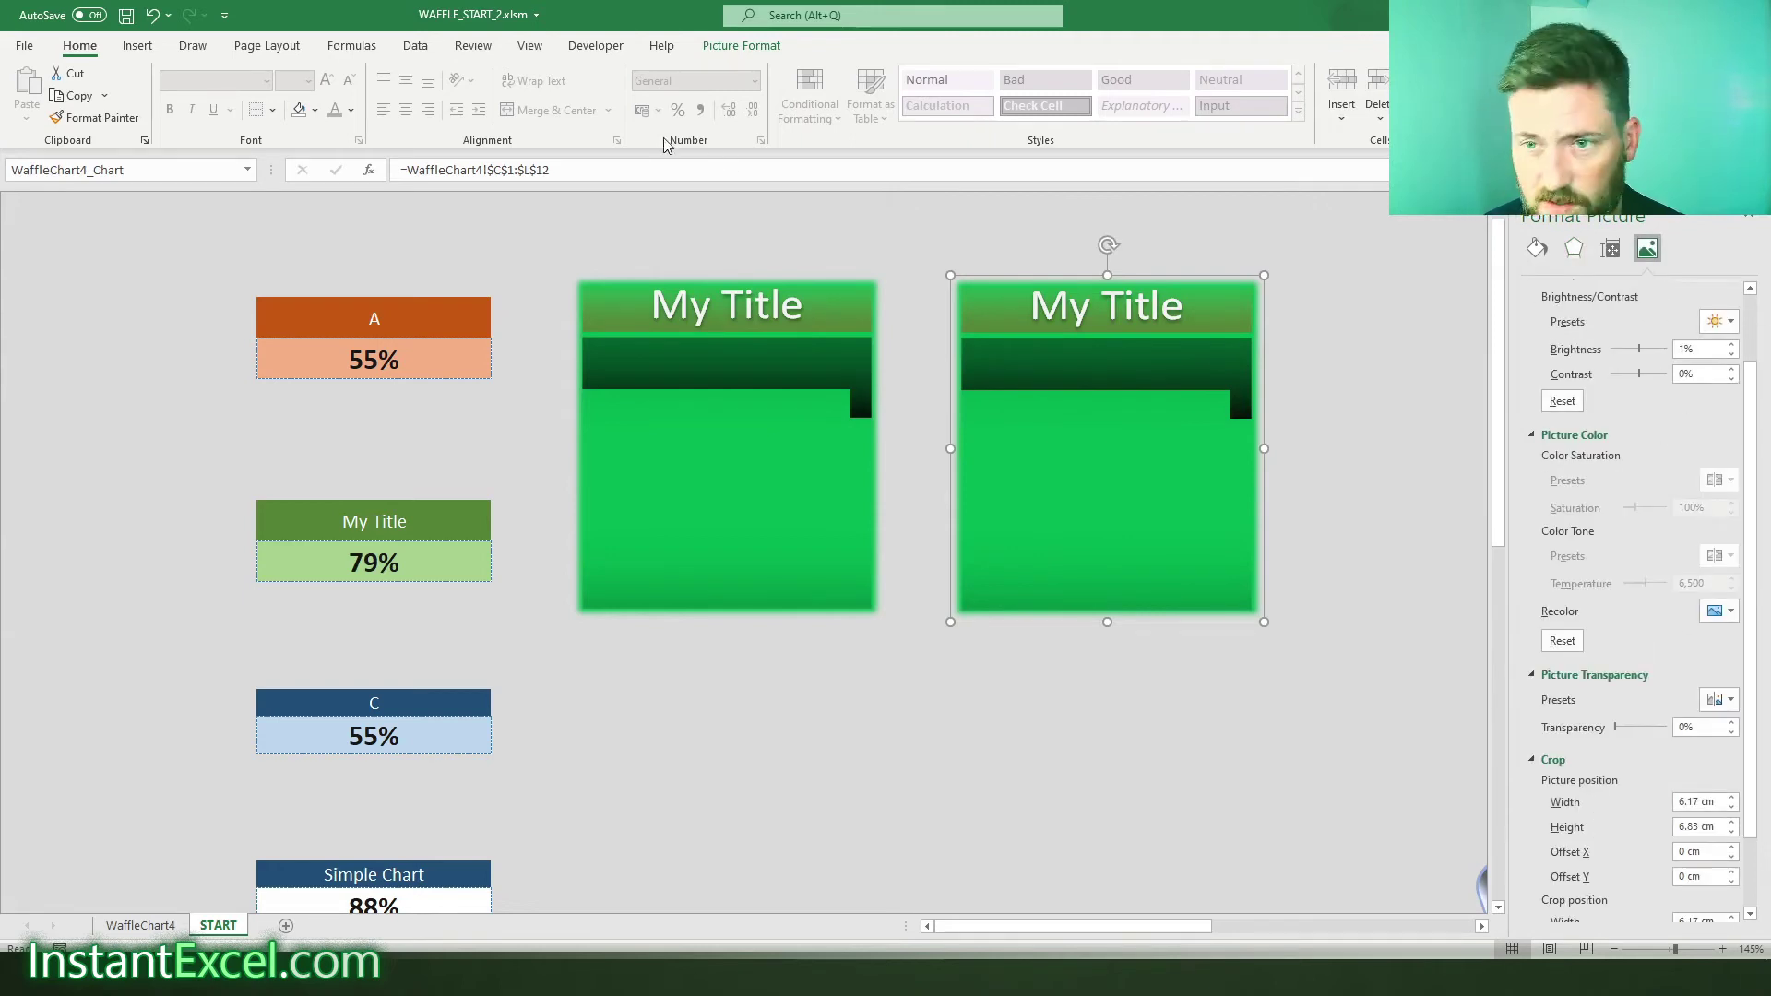
{"action": "left_click", "coordinate": [741, 45]}
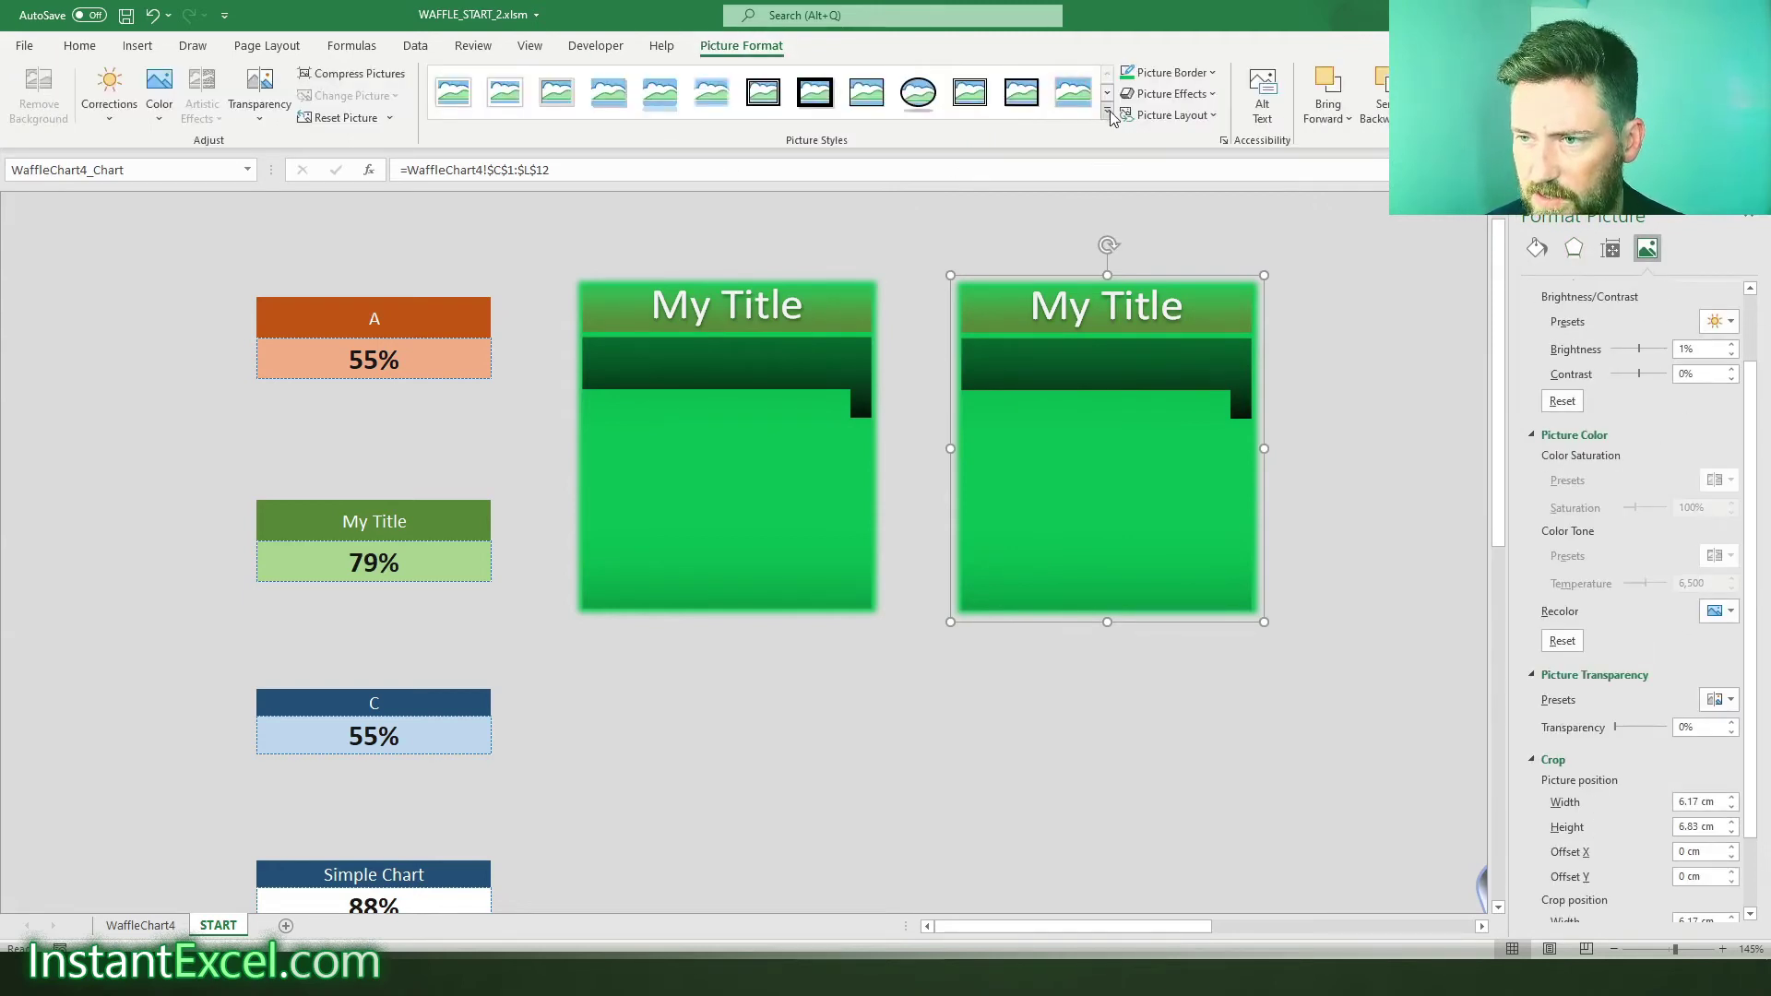
{"action": "left_click", "coordinate": [1108, 112]}
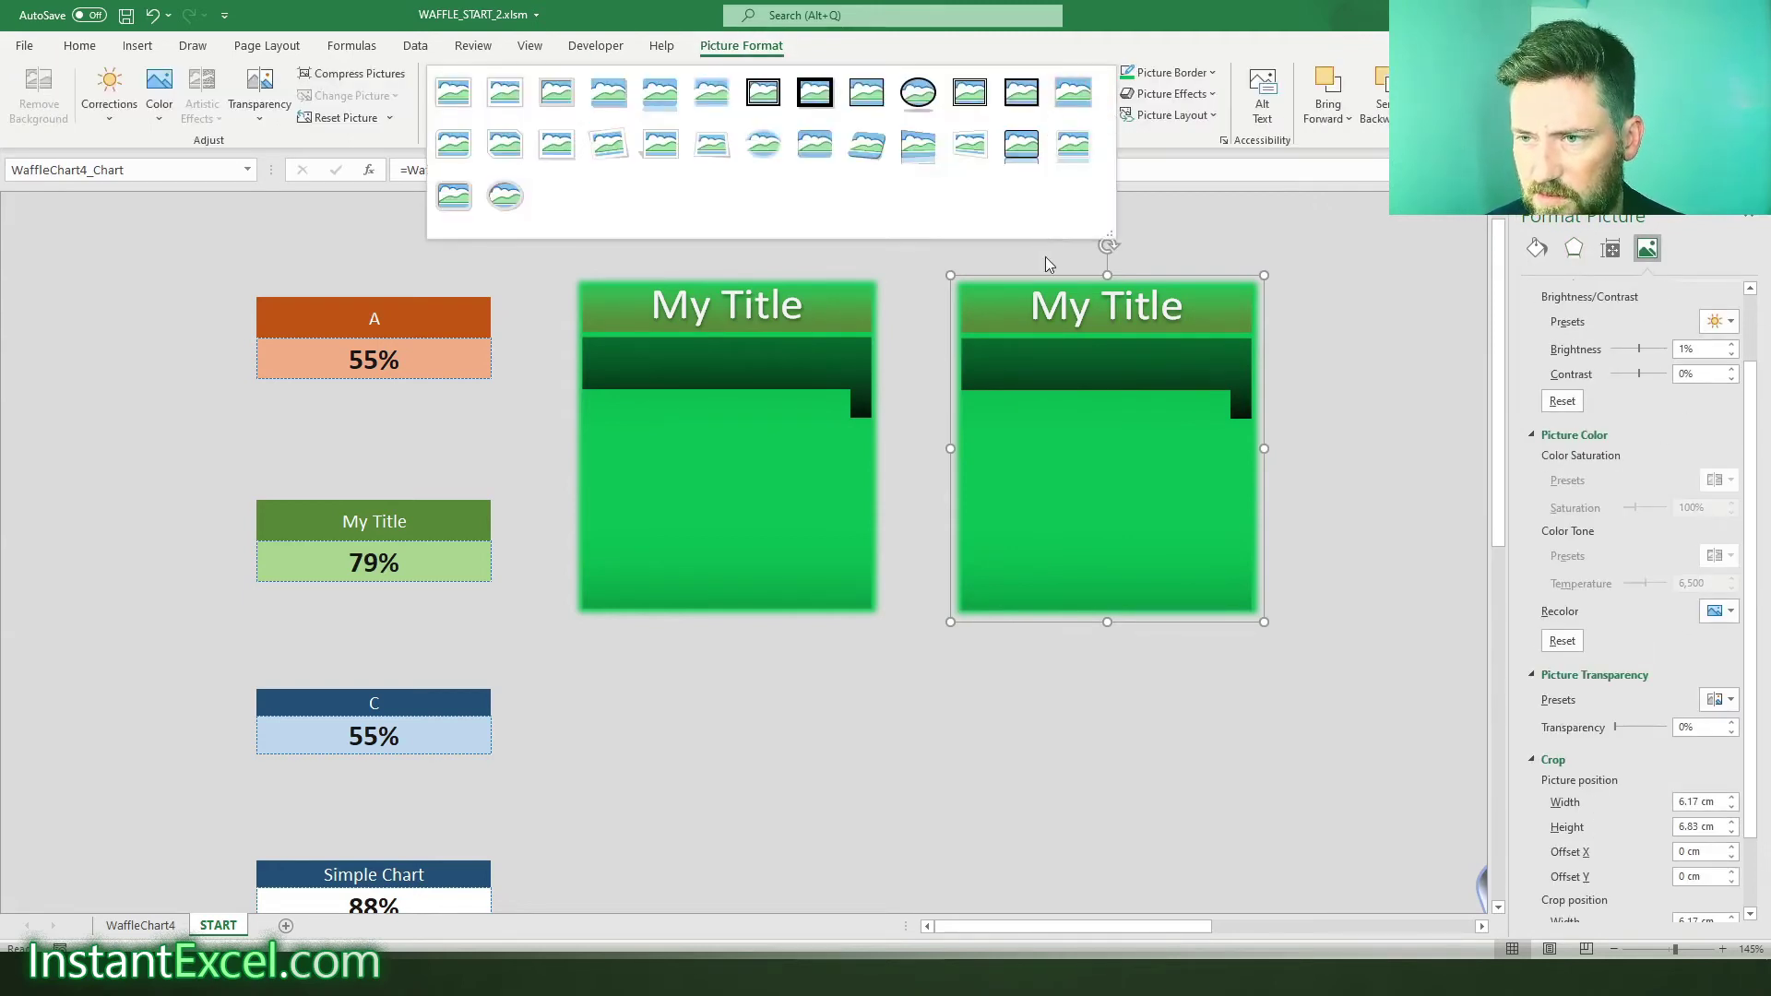
{"action": "left_click", "coordinate": [915, 165]}
{"action": "left_click_drag", "start_coordinate": [1108, 523], "coordinate": [1110, 557]}
{"action": "left_click_drag", "start_coordinate": [1007, 635], "coordinate": [1020, 612]}
{"action": "left_click_drag", "start_coordinate": [1126, 587], "coordinate": [1107, 554]}
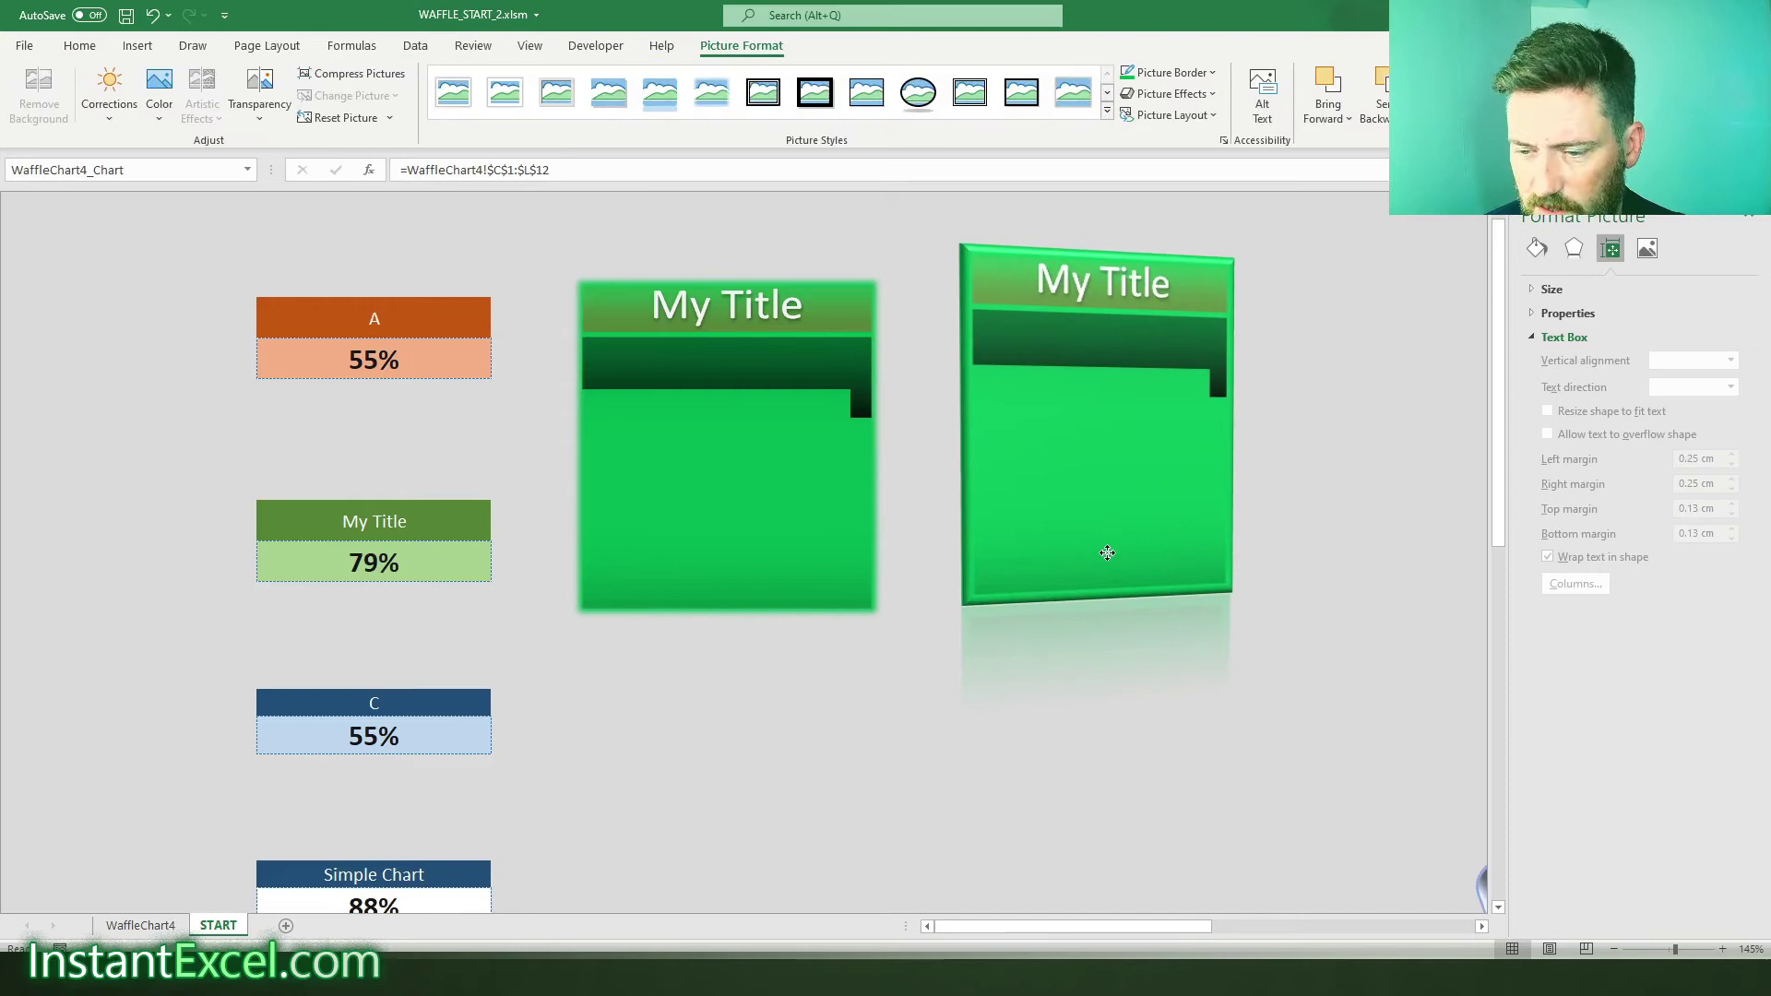
{"action": "left_click", "coordinate": [1314, 522]}
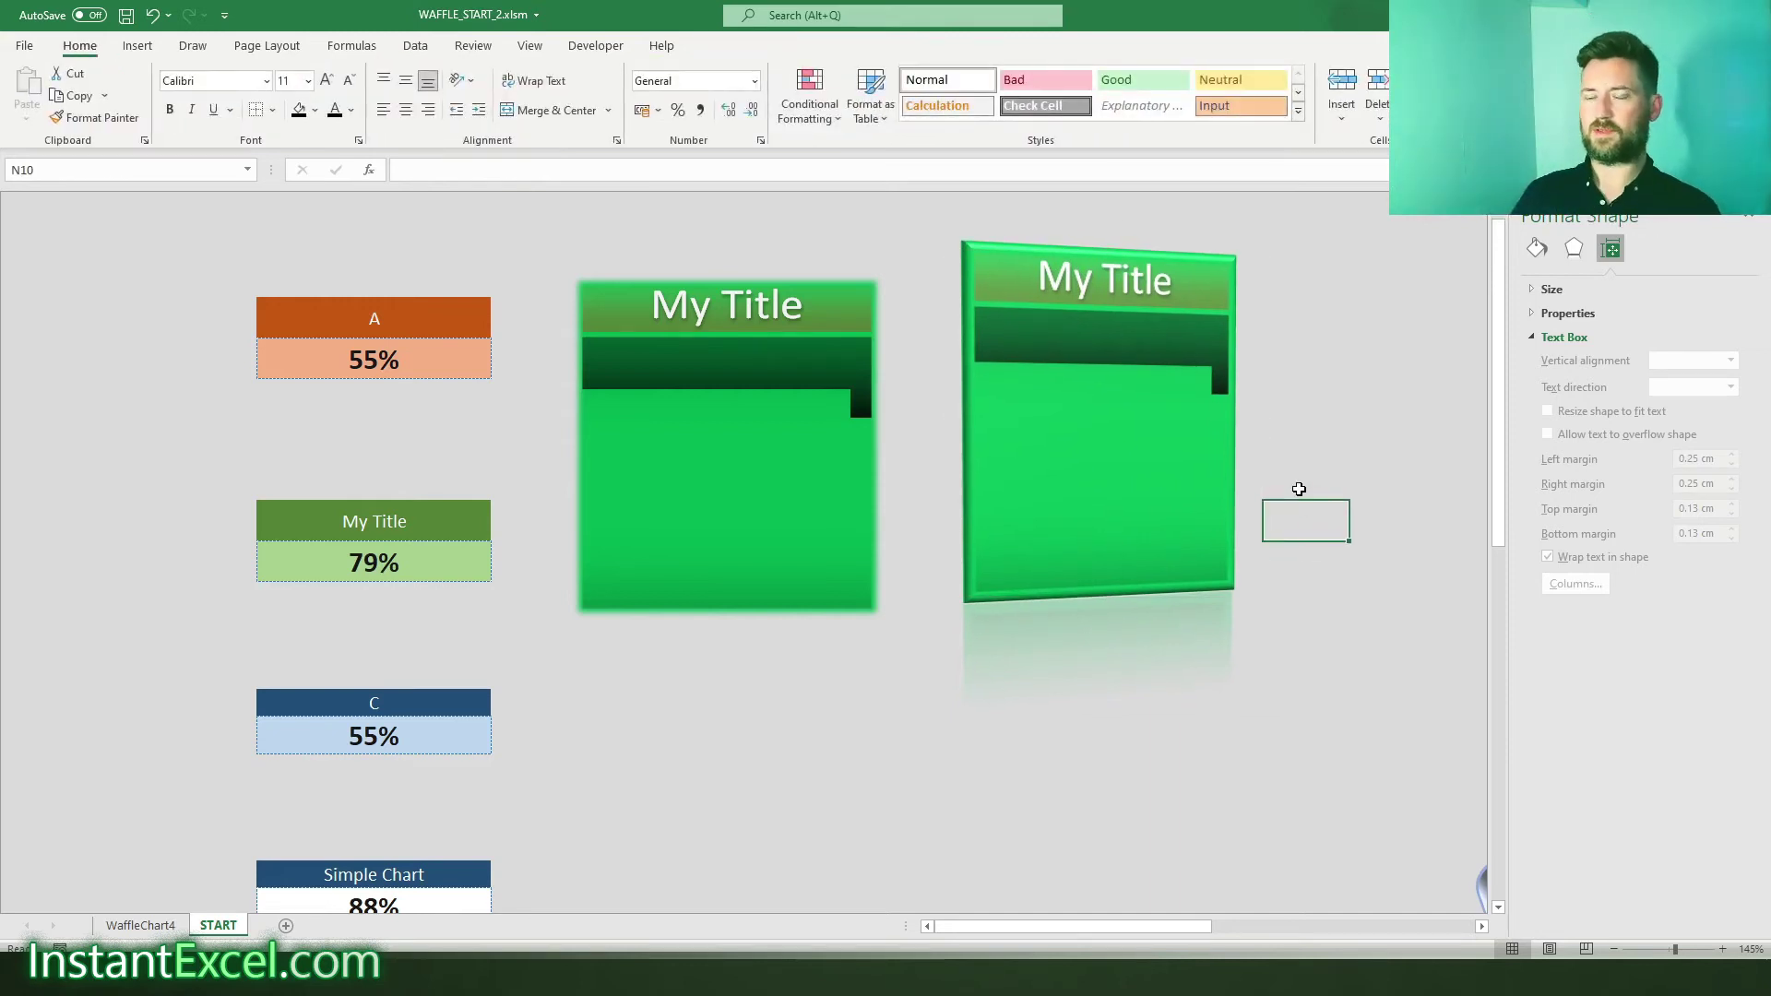
- Return to the WaffleChart4 sheet and select an empty cell beside the chart
{"action": "left_click", "coordinate": [1165, 459]}
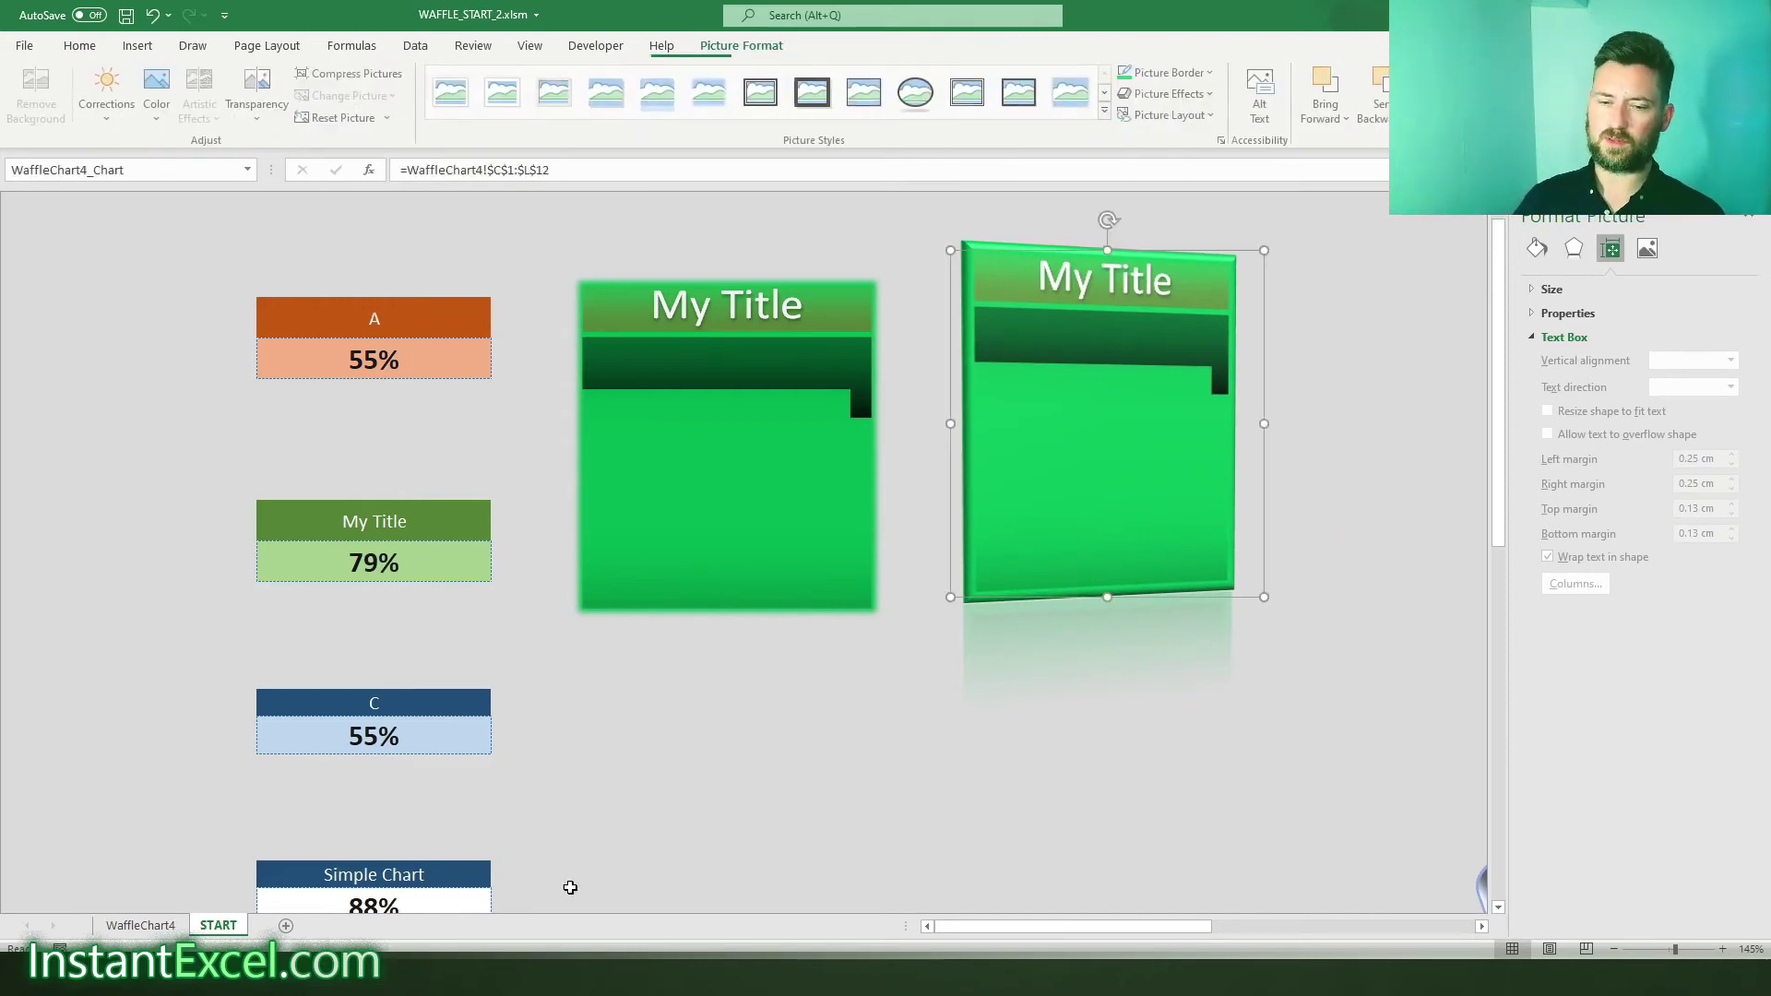
{"action": "left_click", "coordinate": [140, 926]}
{"action": "left_click", "coordinate": [633, 636]}
{"action": "left_click", "coordinate": [687, 367]}
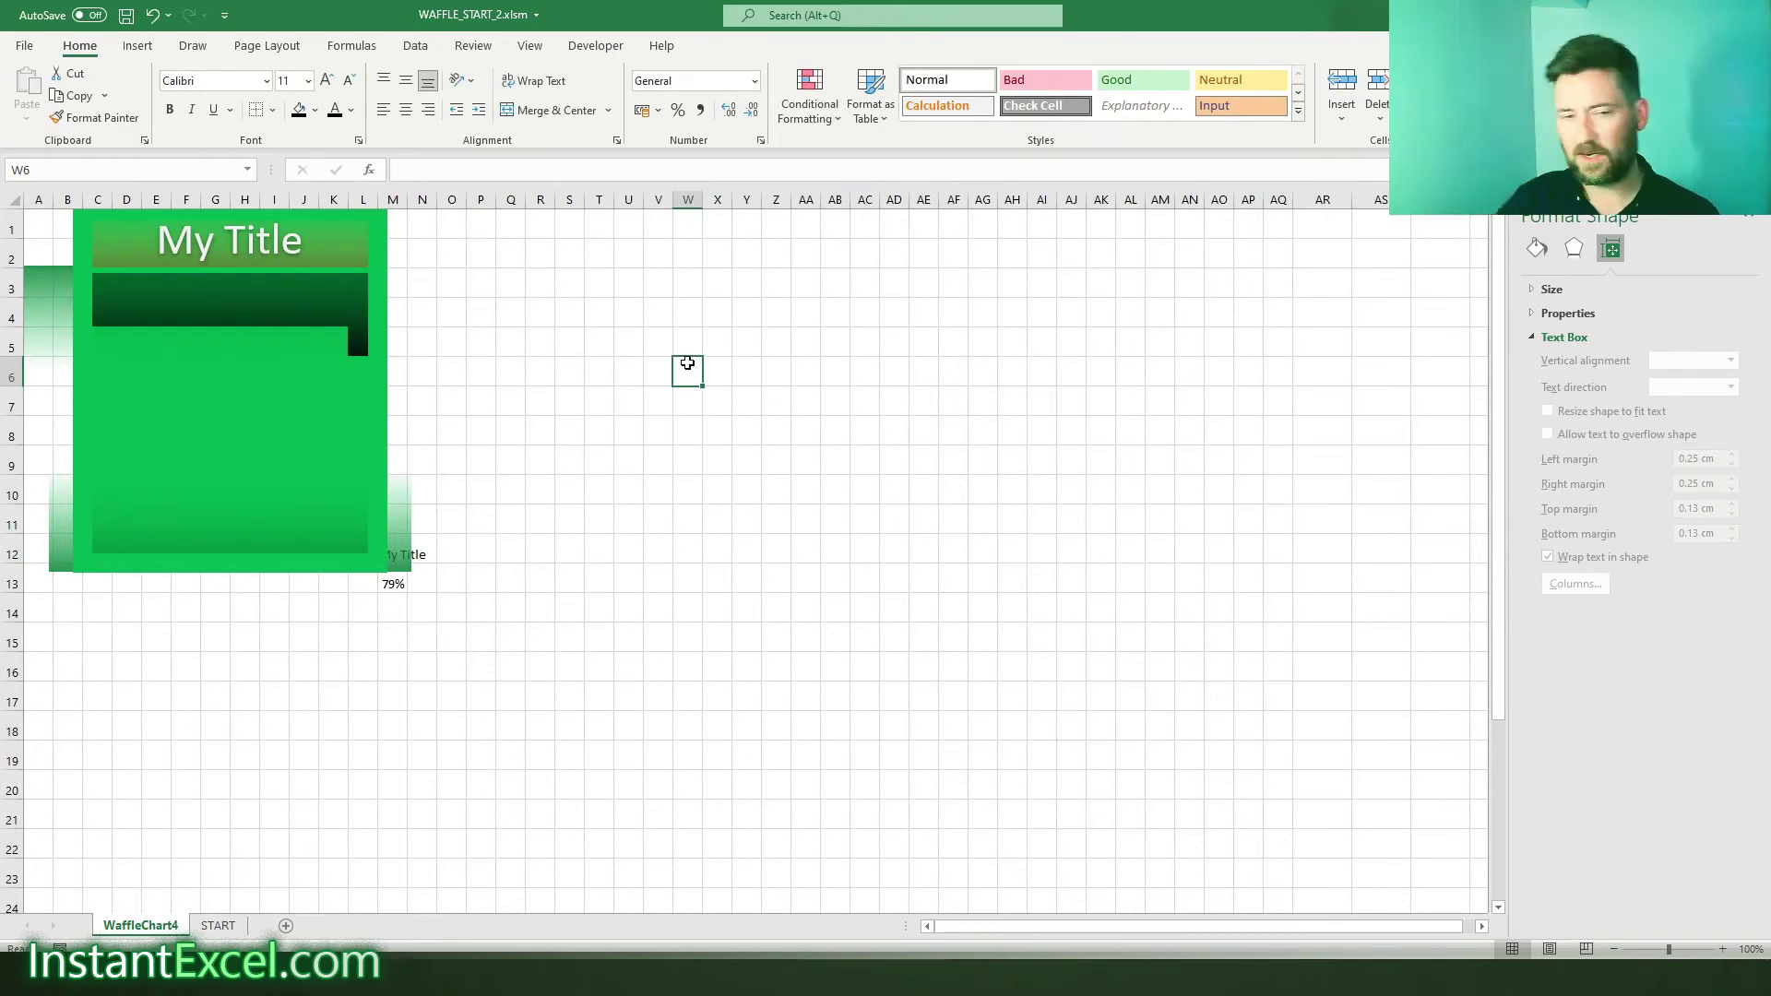
{"action": "left_click", "coordinate": [511, 414]}
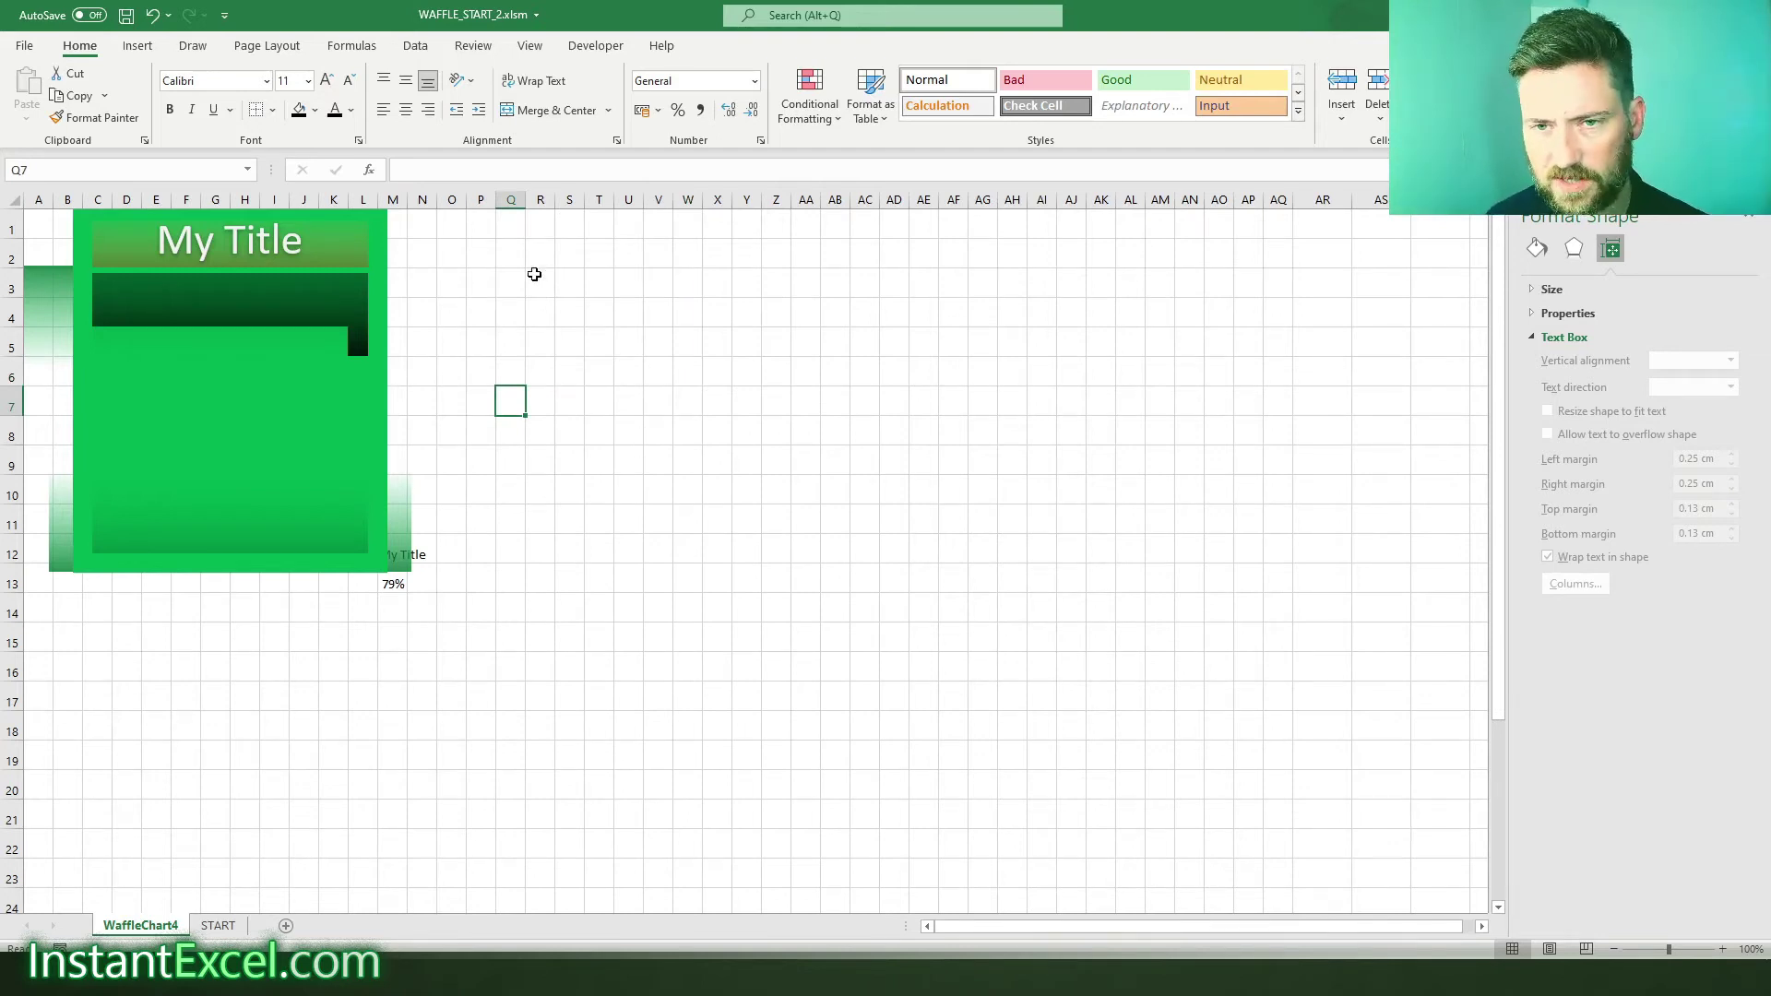
{"action": "left_click", "coordinate": [551, 519]}
{"action": "left_click", "coordinate": [375, 574]}
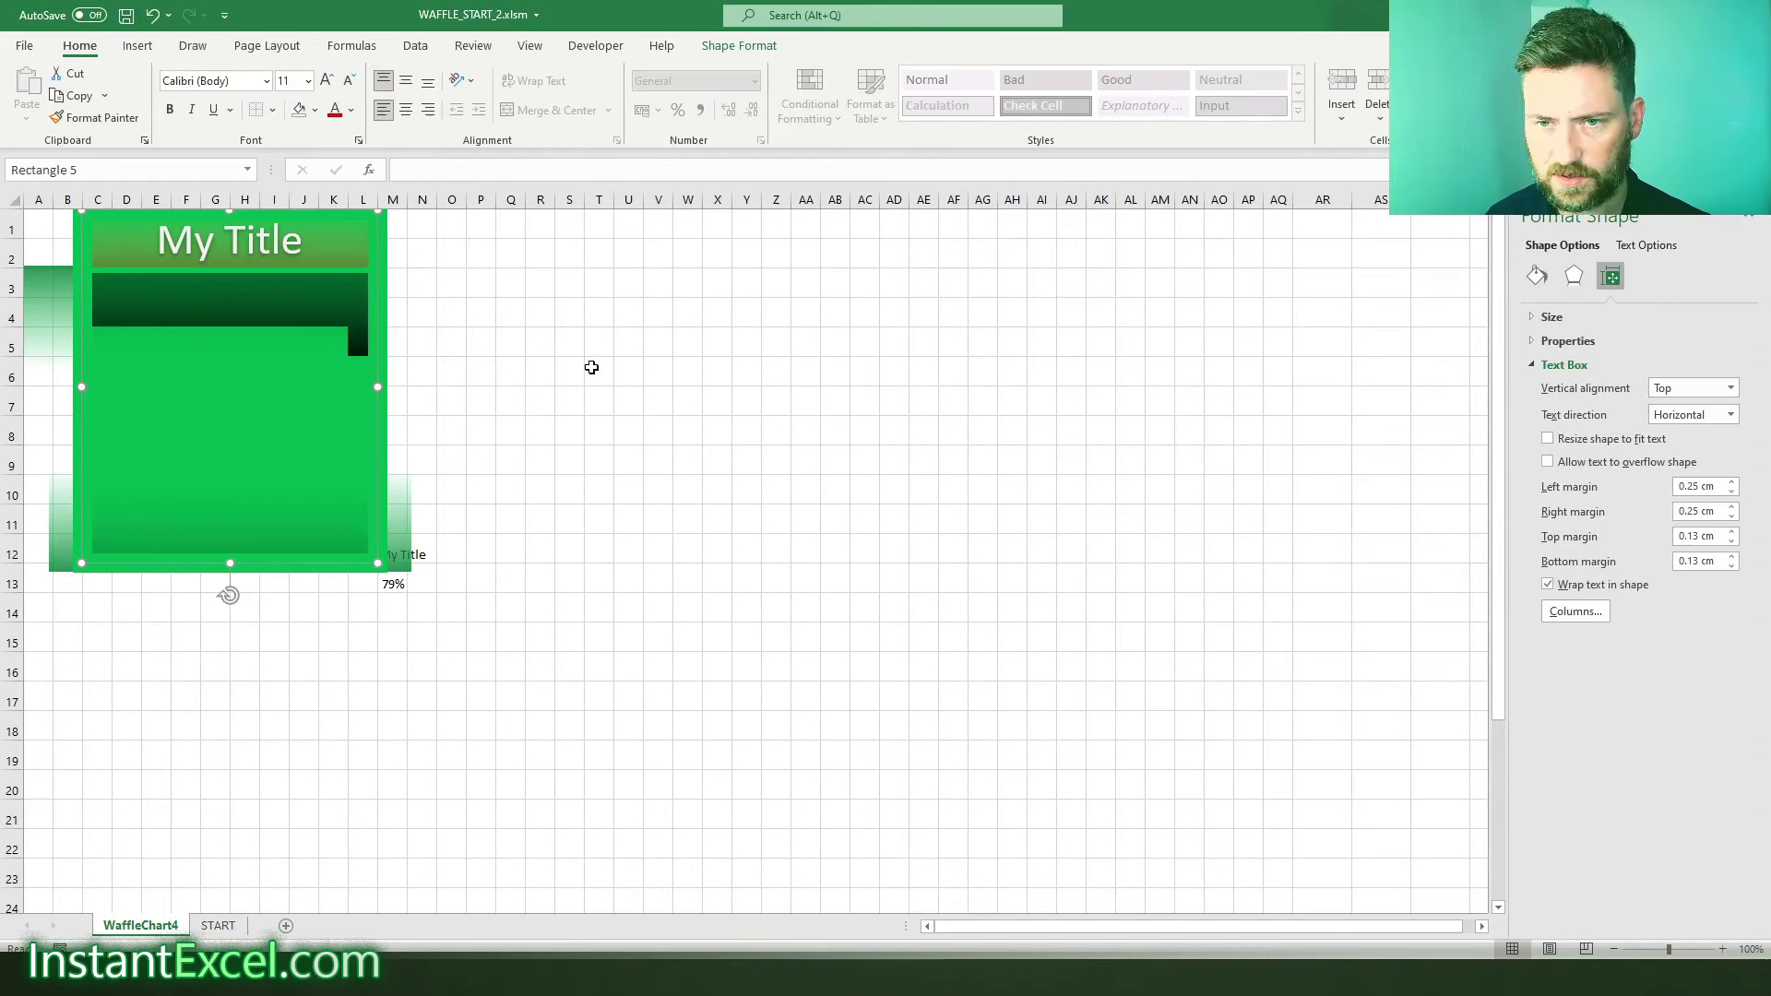
{"action": "left_click", "coordinate": [595, 345]}
- Insert a WordArt text box in the white style with an orange outline beside the chart
{"action": "left_click", "coordinate": [139, 44]}
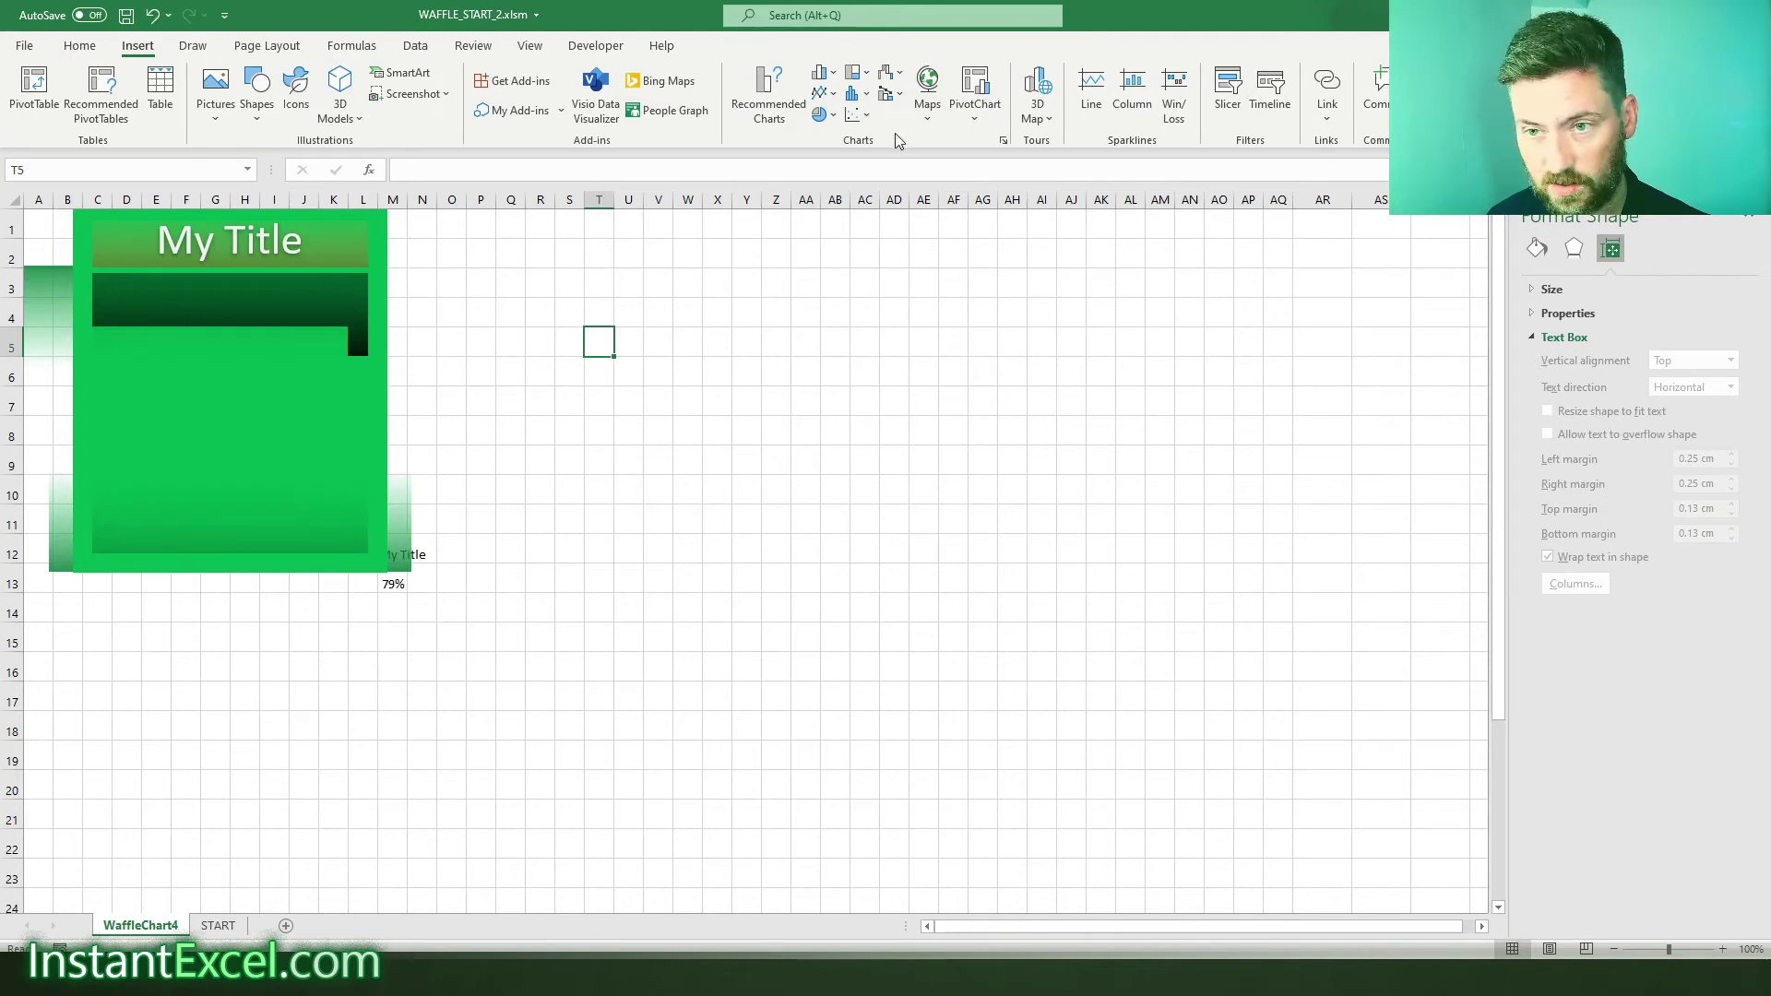
{"action": "left_click", "coordinate": [1531, 74]}
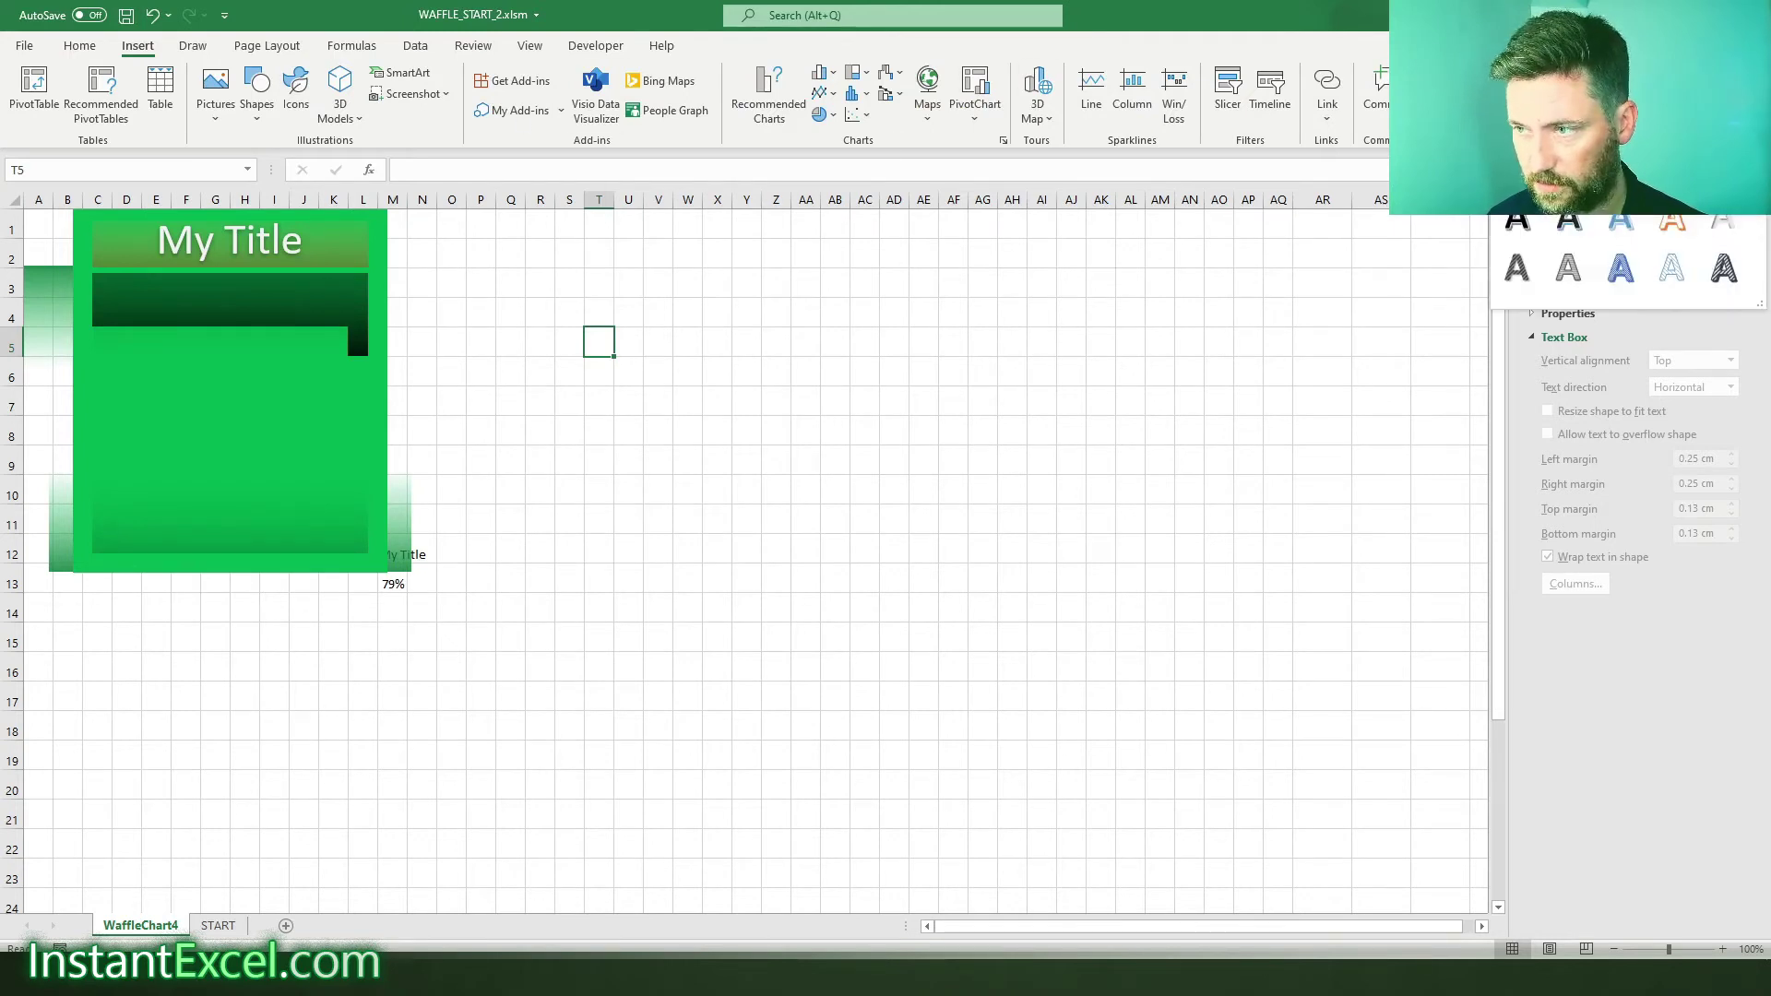
{"action": "left_click", "coordinate": [1672, 221]}
{"action": "left_click", "coordinate": [679, 573]}
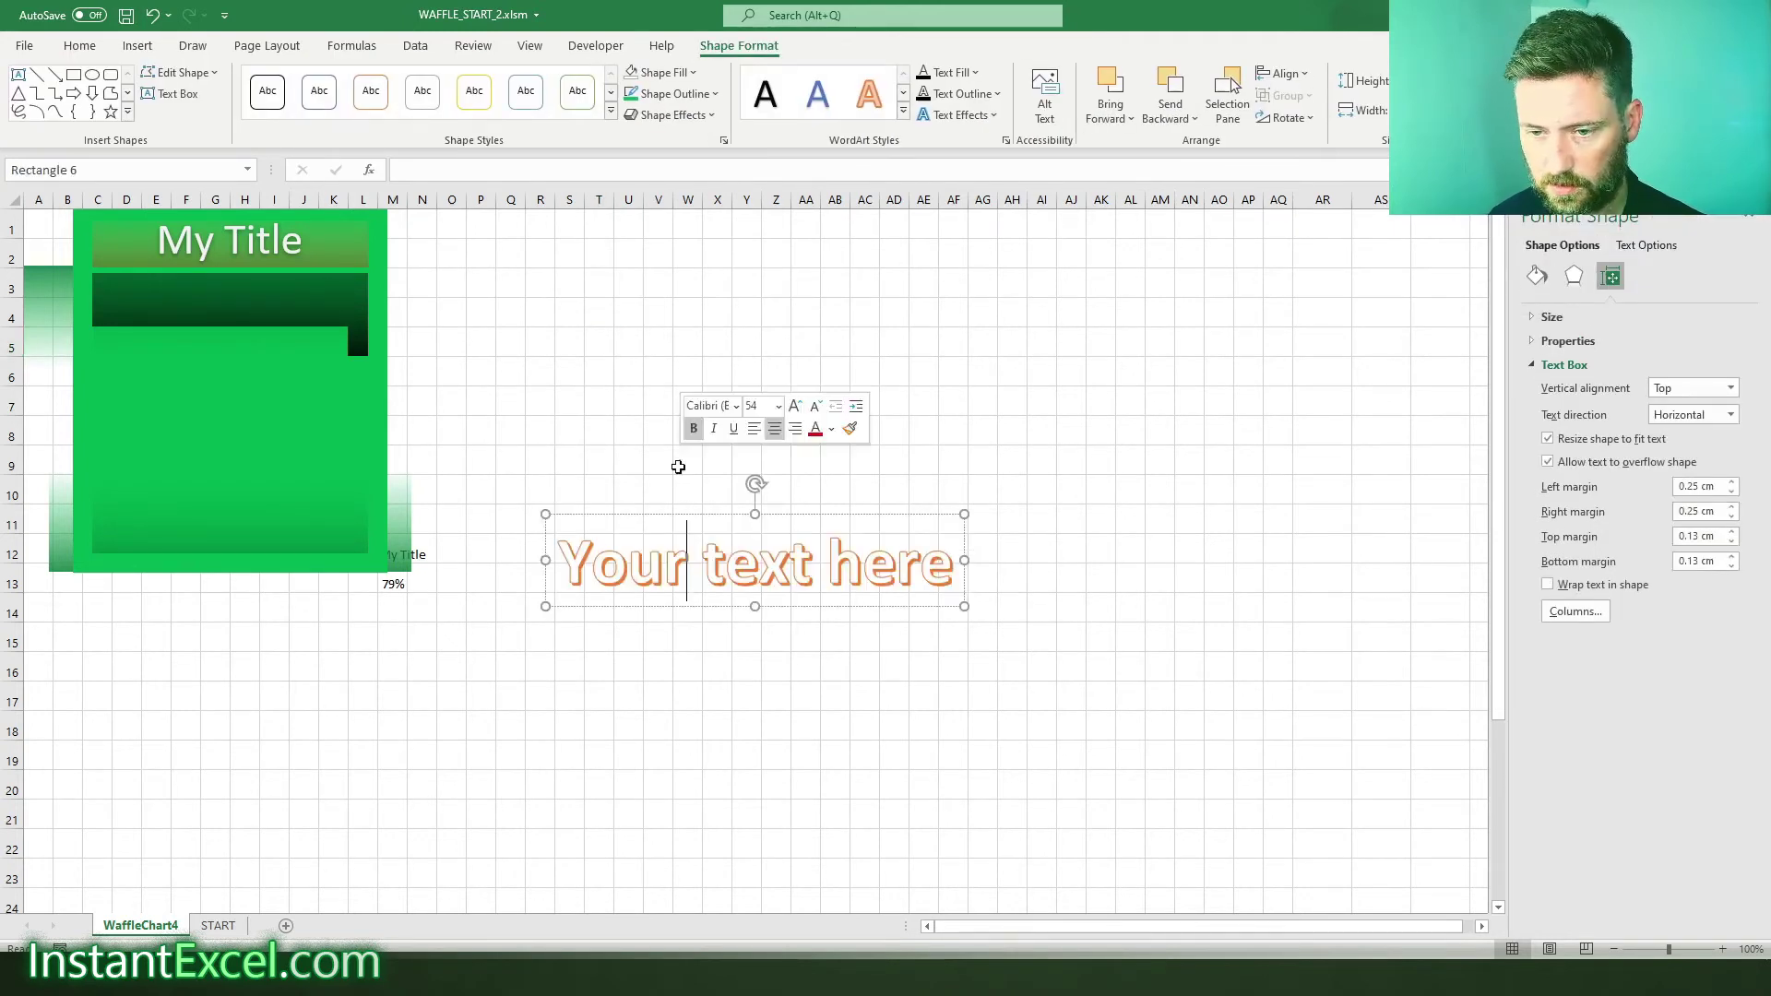
{"action": "left_click", "coordinate": [587, 562]}
{"action": "left_click", "coordinate": [716, 406]}
{"action": "left_click", "coordinate": [703, 513]}
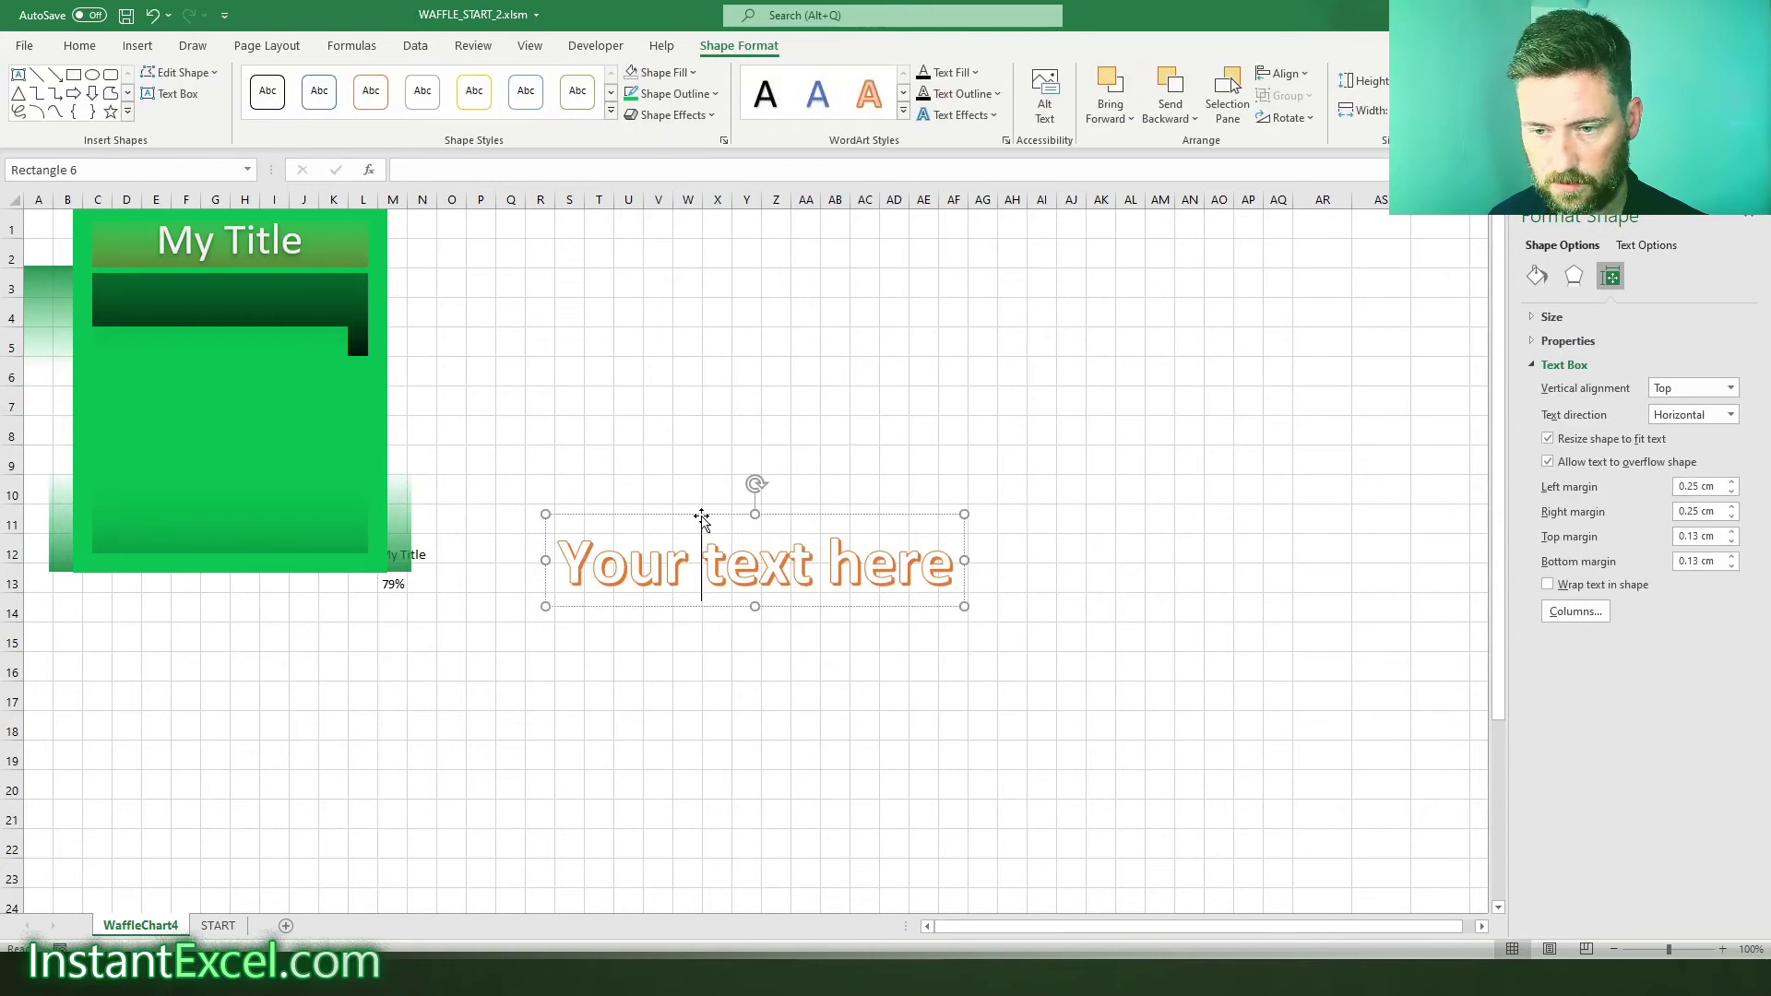
- Link the WordArt text to the percentage in cell M13 with the formula =$M$13
{"action": "left_click", "coordinate": [440, 160]}
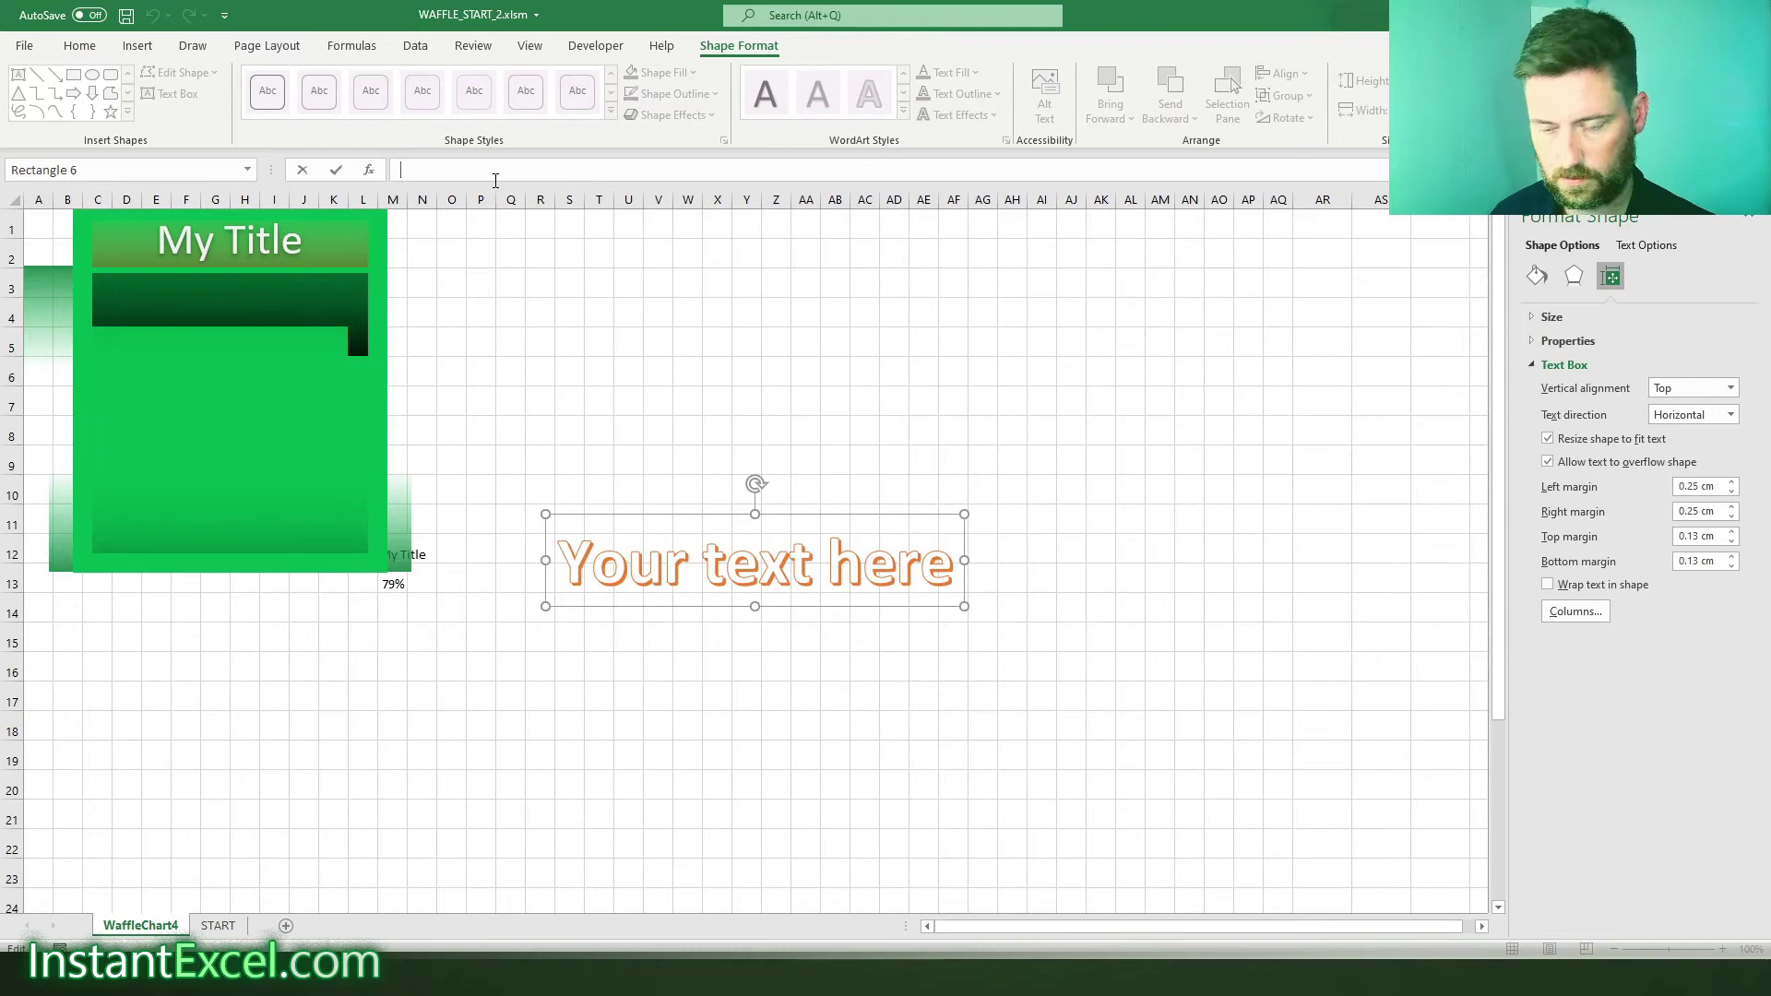
{"action": "type", "text": "="}
{"action": "left_click", "coordinate": [397, 585]}
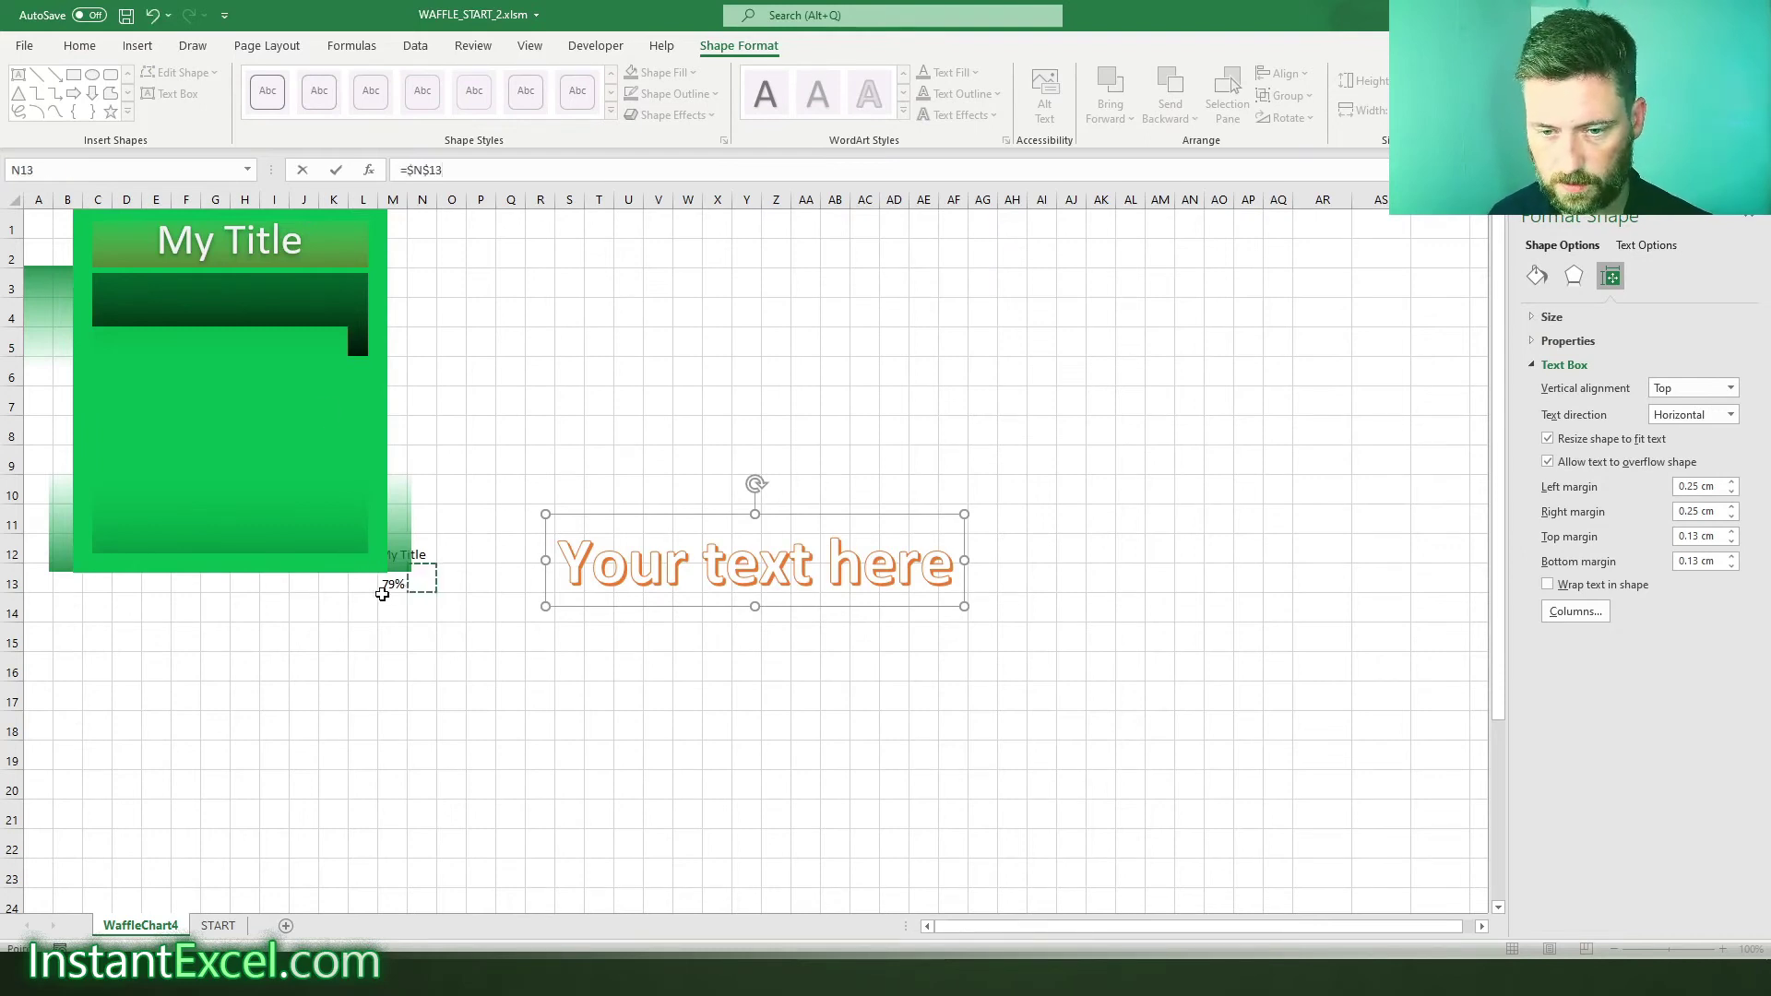
{"action": "key", "text": "Return"}
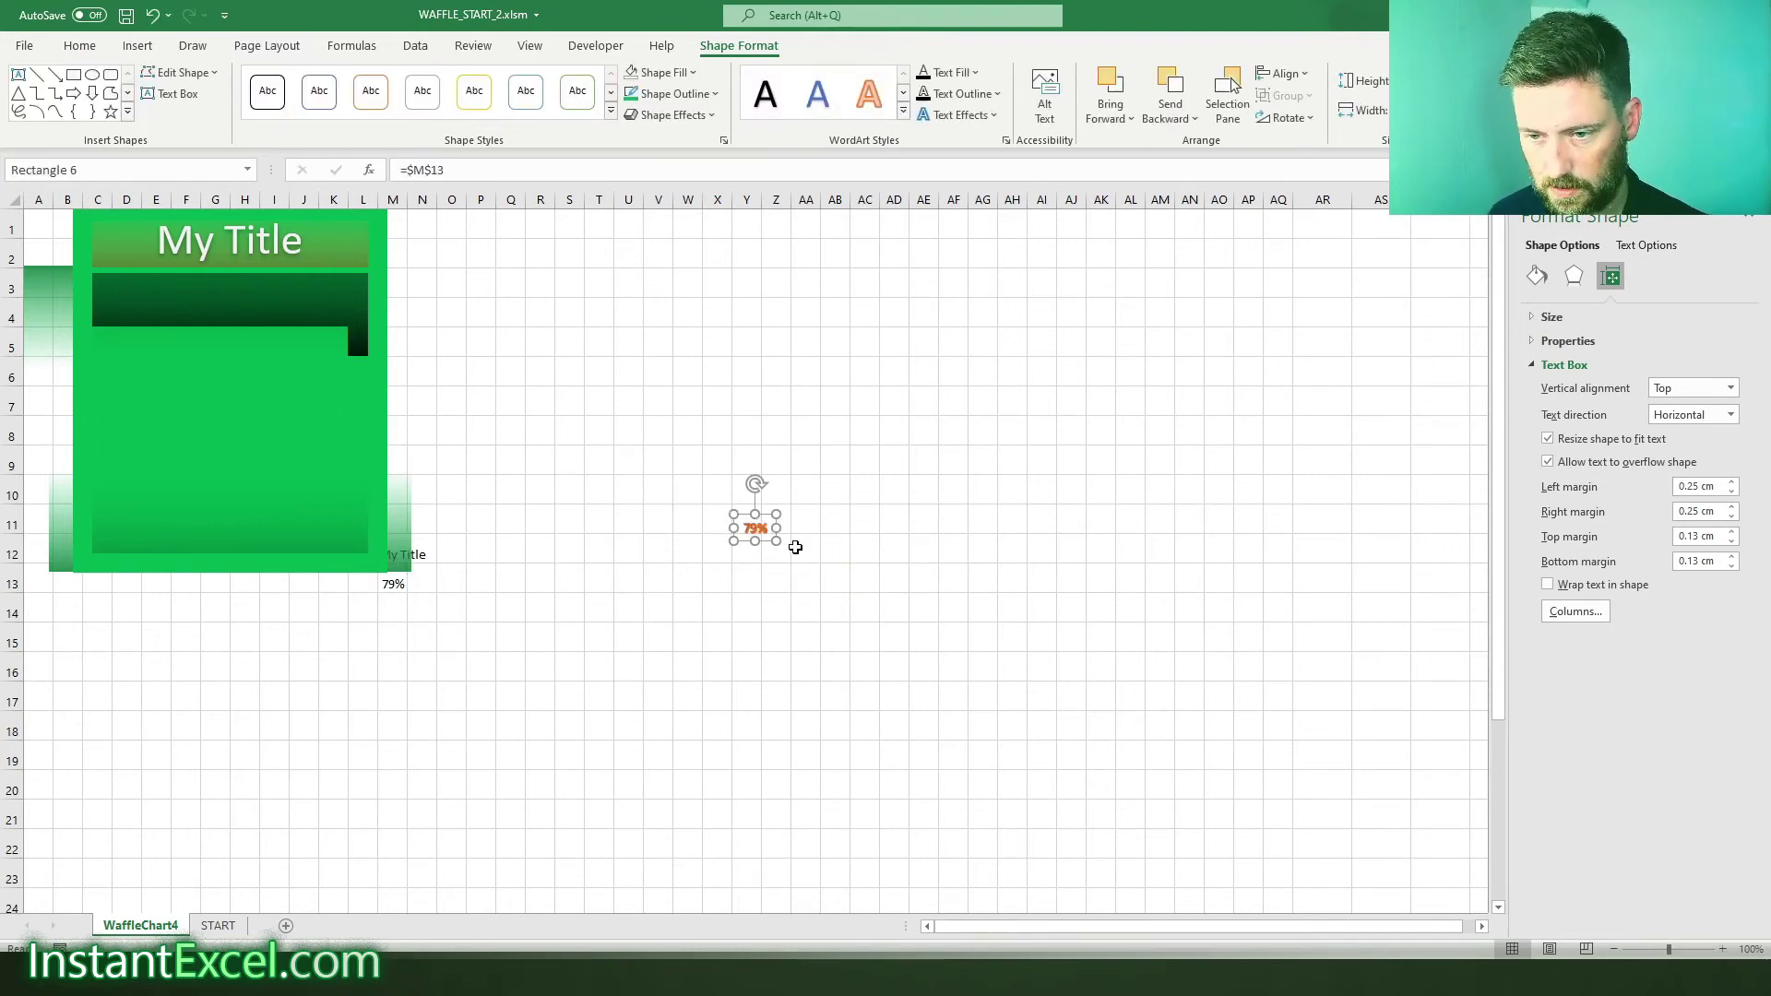
- Widen the linked percentage text box beside the chart
{"action": "left_click_drag", "start_coordinate": [776, 542], "coordinate": [1119, 708]}
{"action": "left_click_drag", "start_coordinate": [1013, 644], "coordinate": [970, 624]}
{"action": "left_click", "coordinate": [923, 516]}
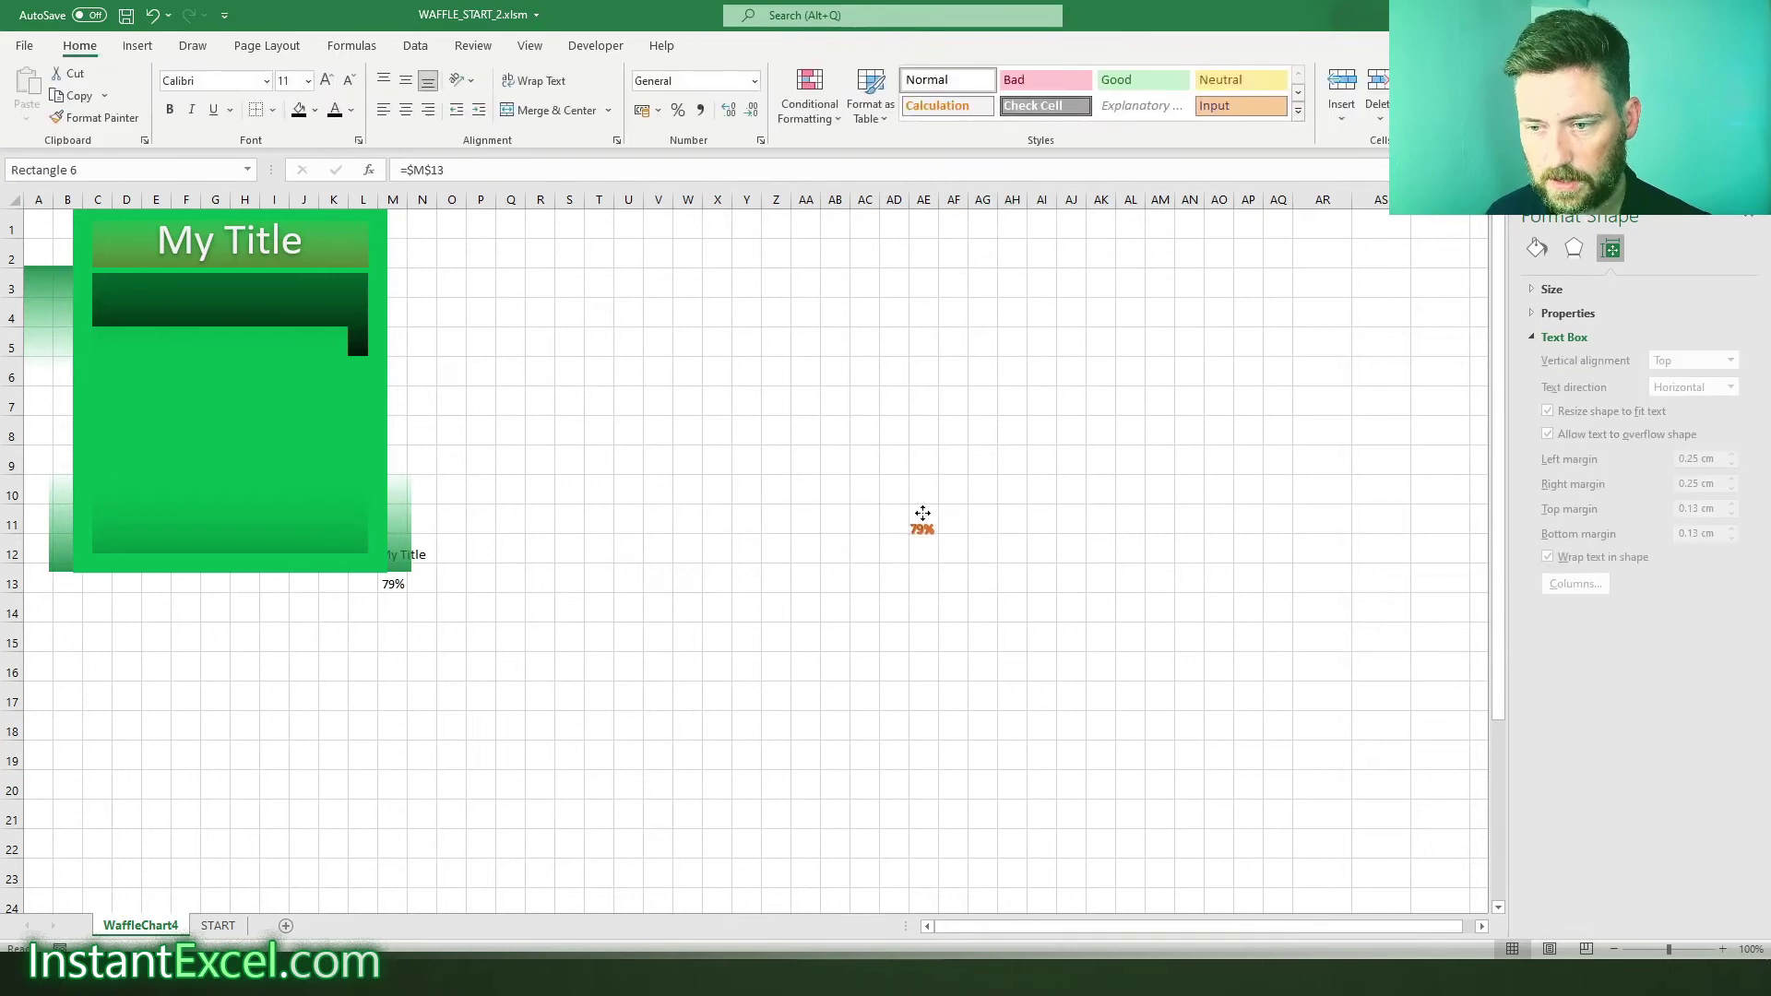
{"action": "left_click_drag", "start_coordinate": [808, 519], "coordinate": [801, 493]}
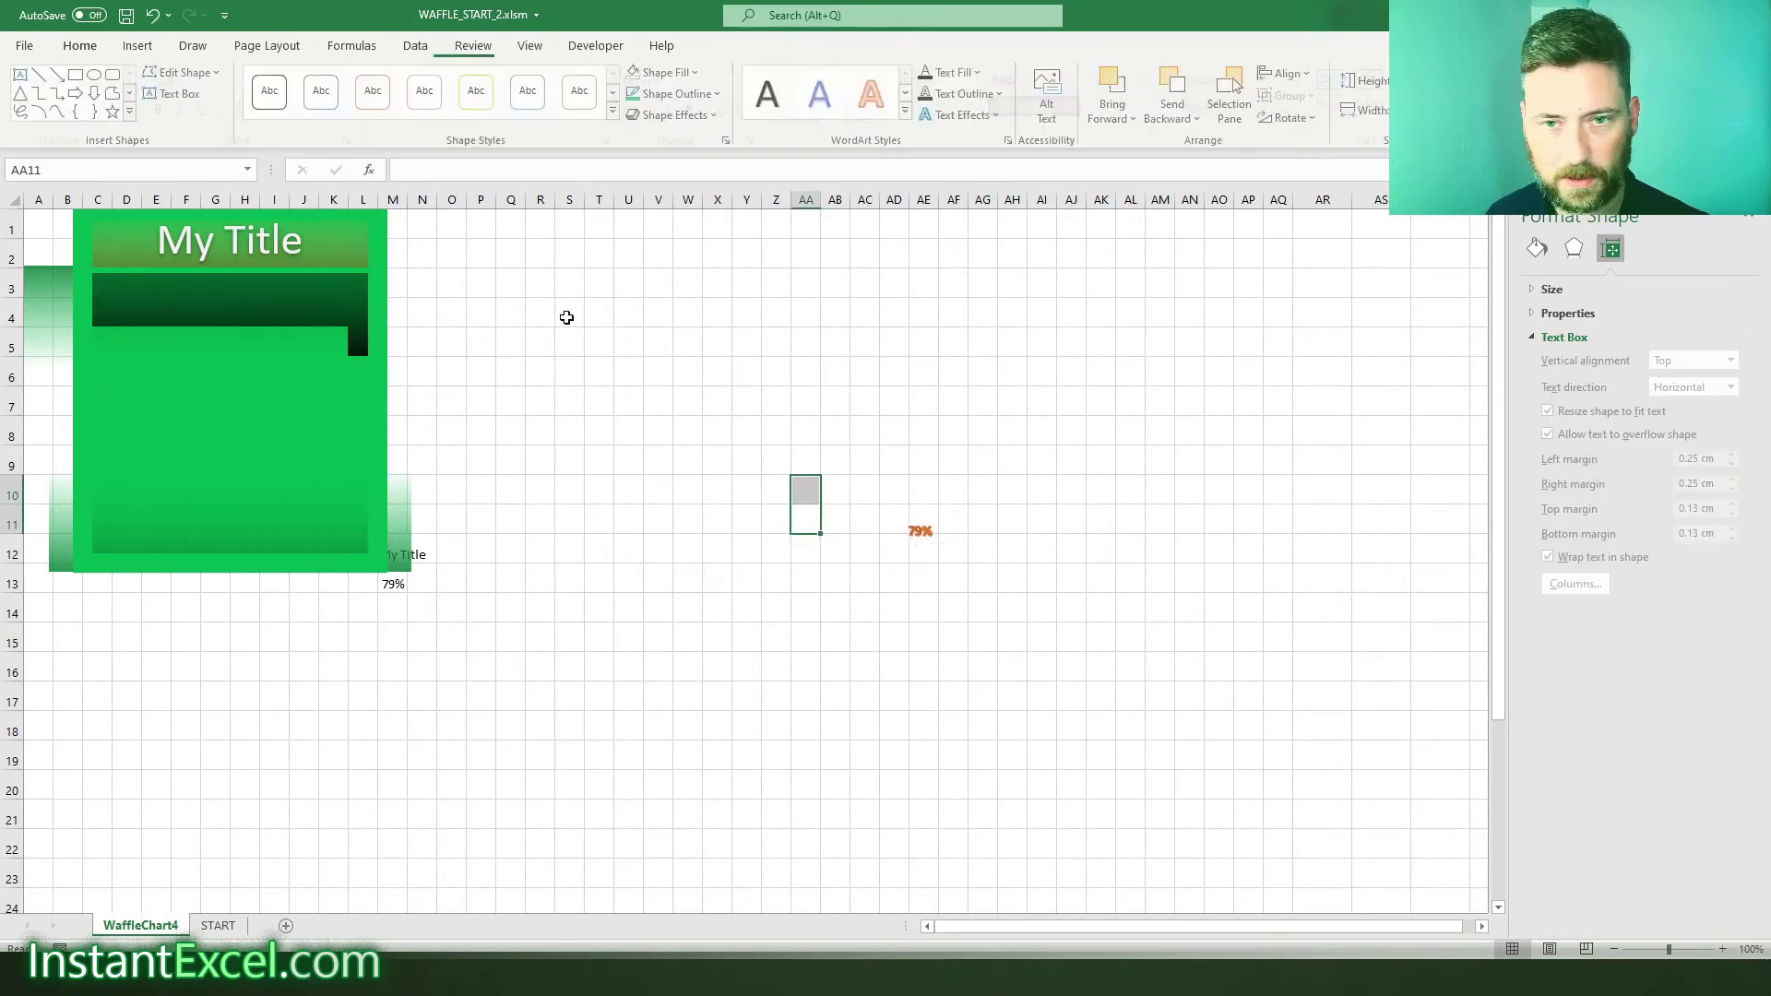
- Set the linked percentage text to font size 100 and place it over the middle of the chart
{"action": "left_click", "coordinate": [920, 533]}
{"action": "left_click", "coordinate": [299, 81]}
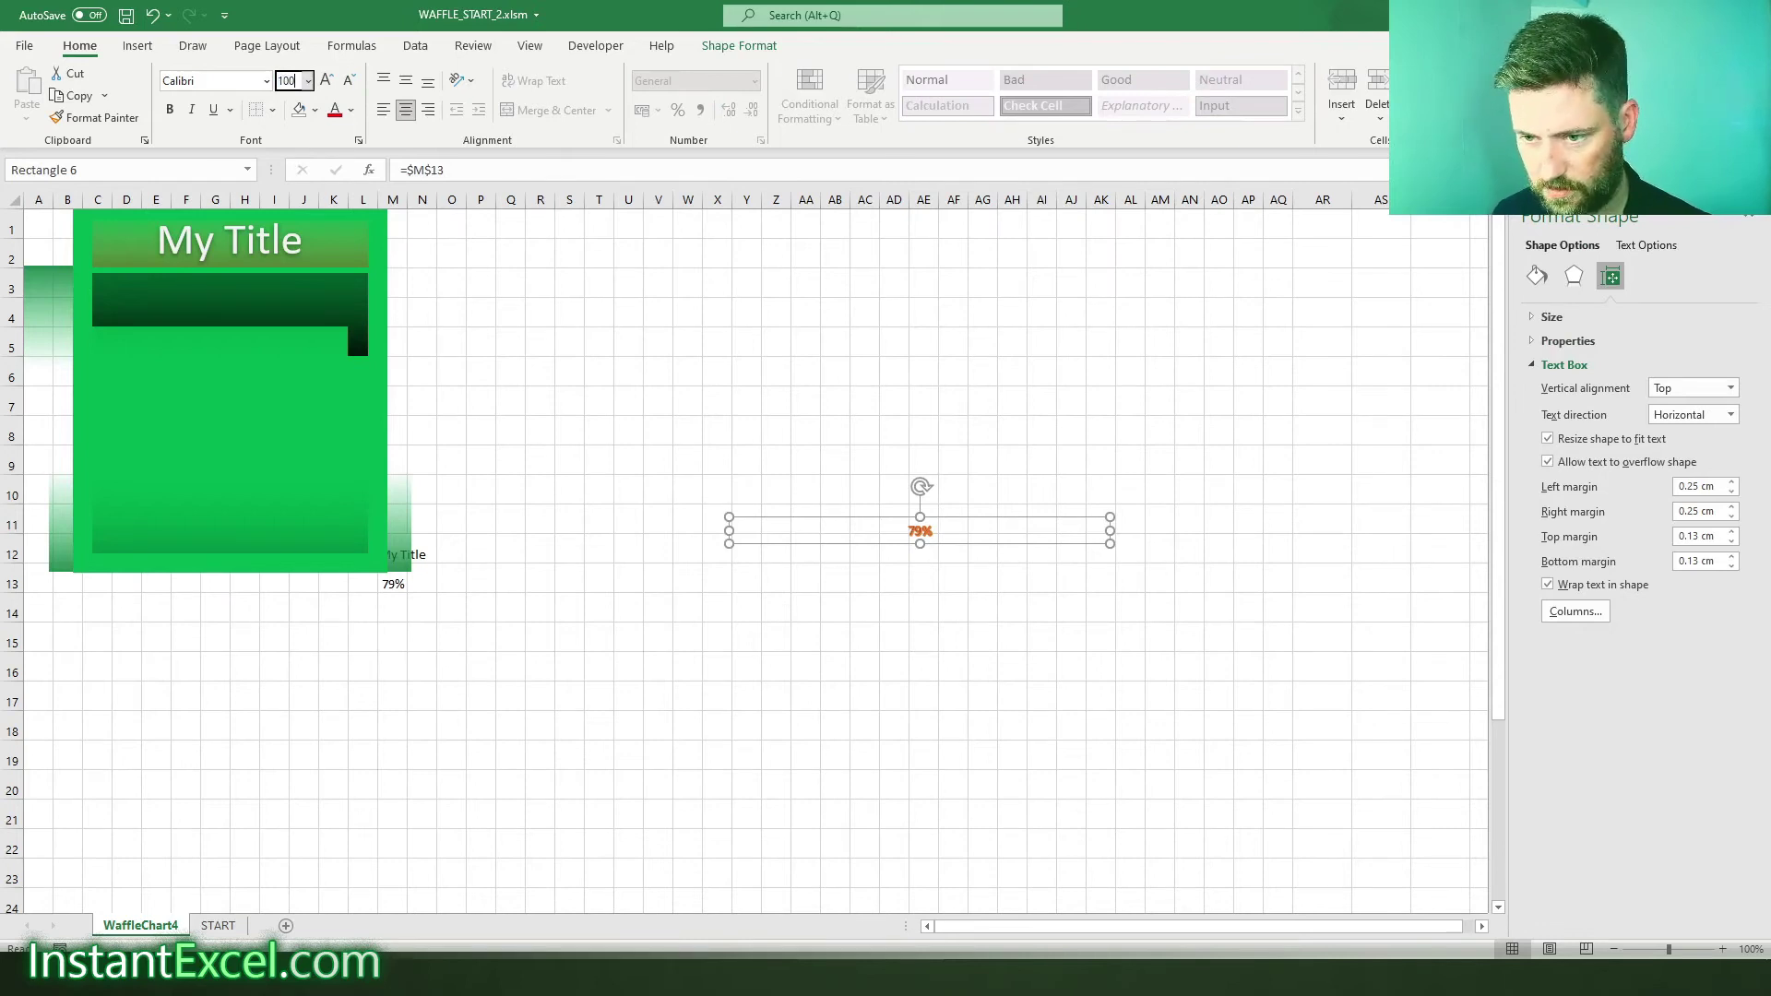
{"action": "key", "text": "Return"}
{"action": "left_click_drag", "start_coordinate": [1034, 527], "coordinate": [334, 348]}
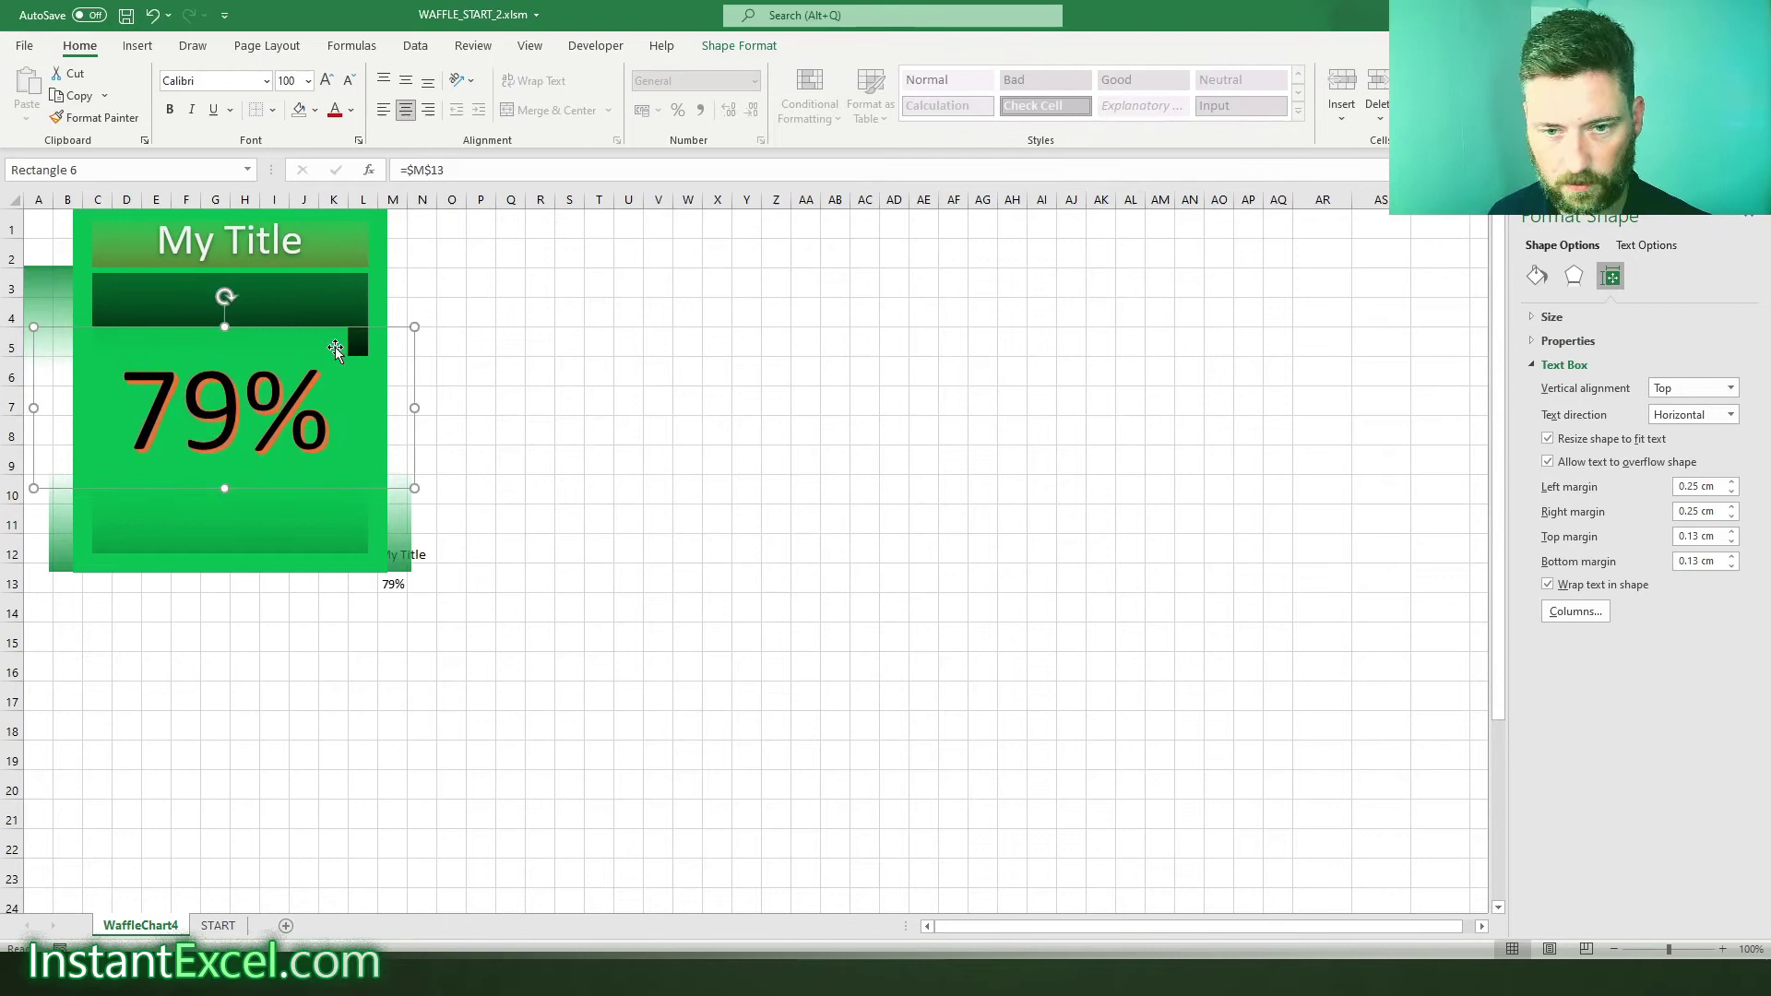
{"action": "left_click", "coordinate": [1567, 341]}
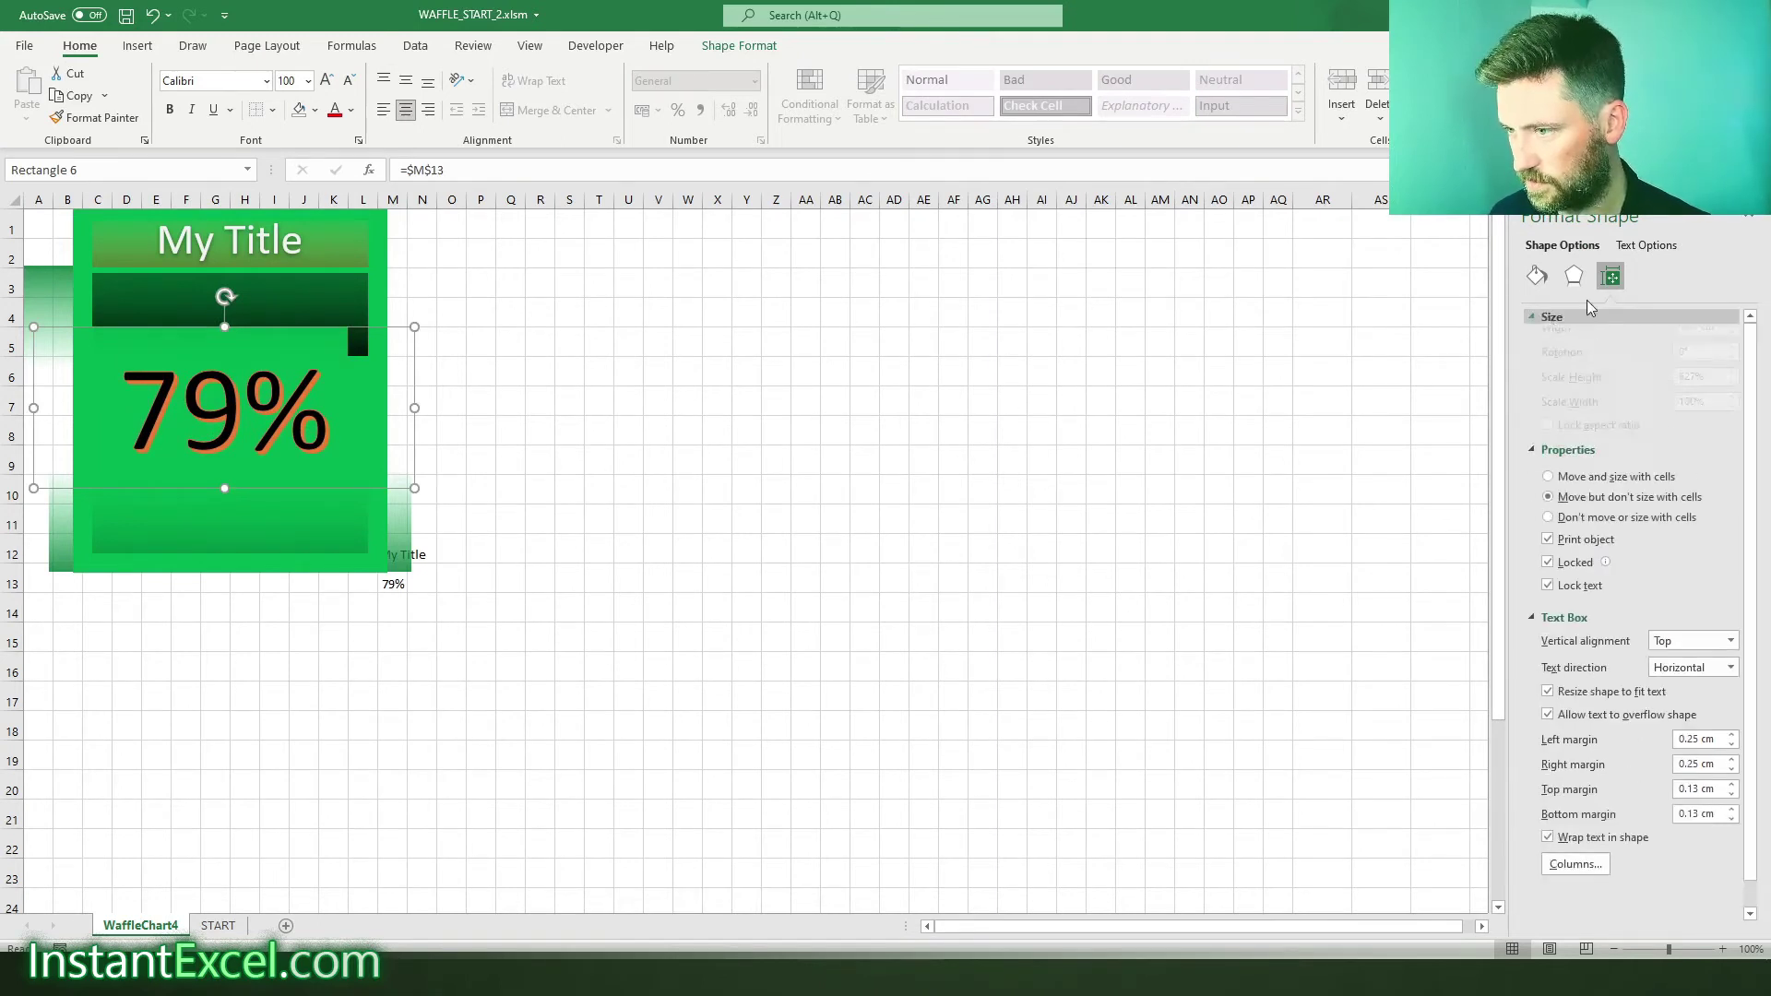
{"action": "left_click", "coordinate": [1552, 316]}
{"action": "left_click", "coordinate": [1538, 277]}
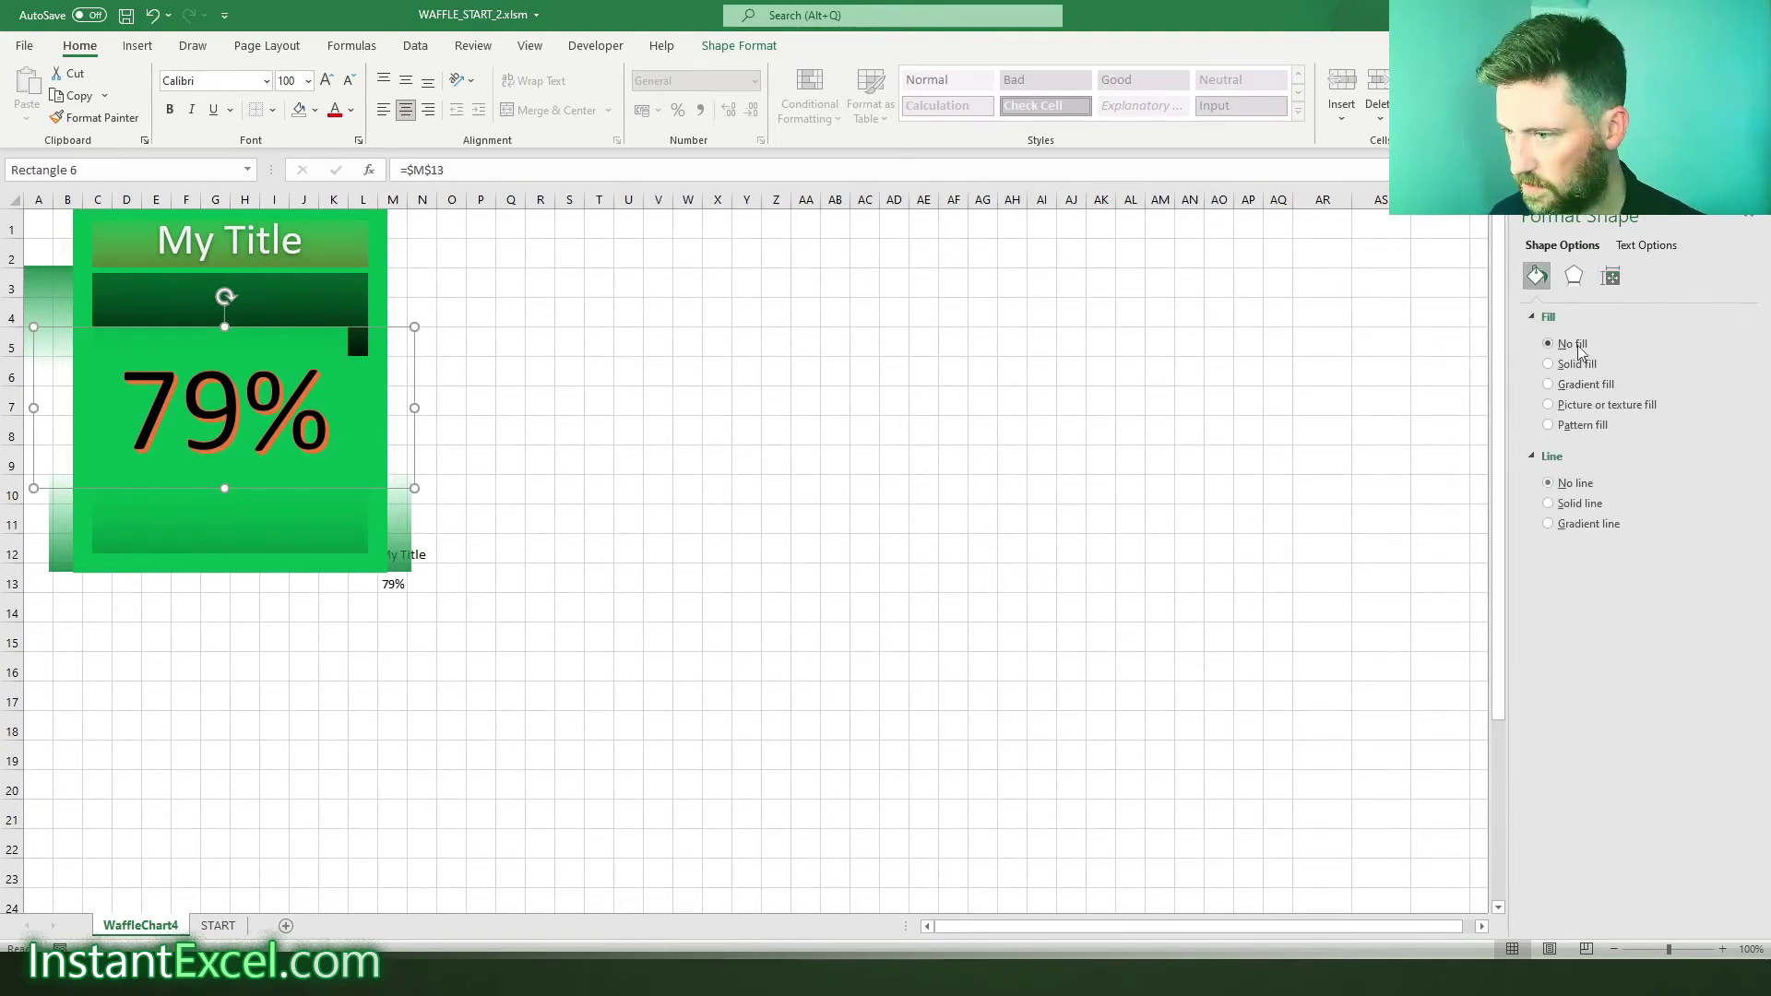
{"action": "left_click", "coordinate": [1575, 365]}
{"action": "left_click", "coordinate": [1571, 342]}
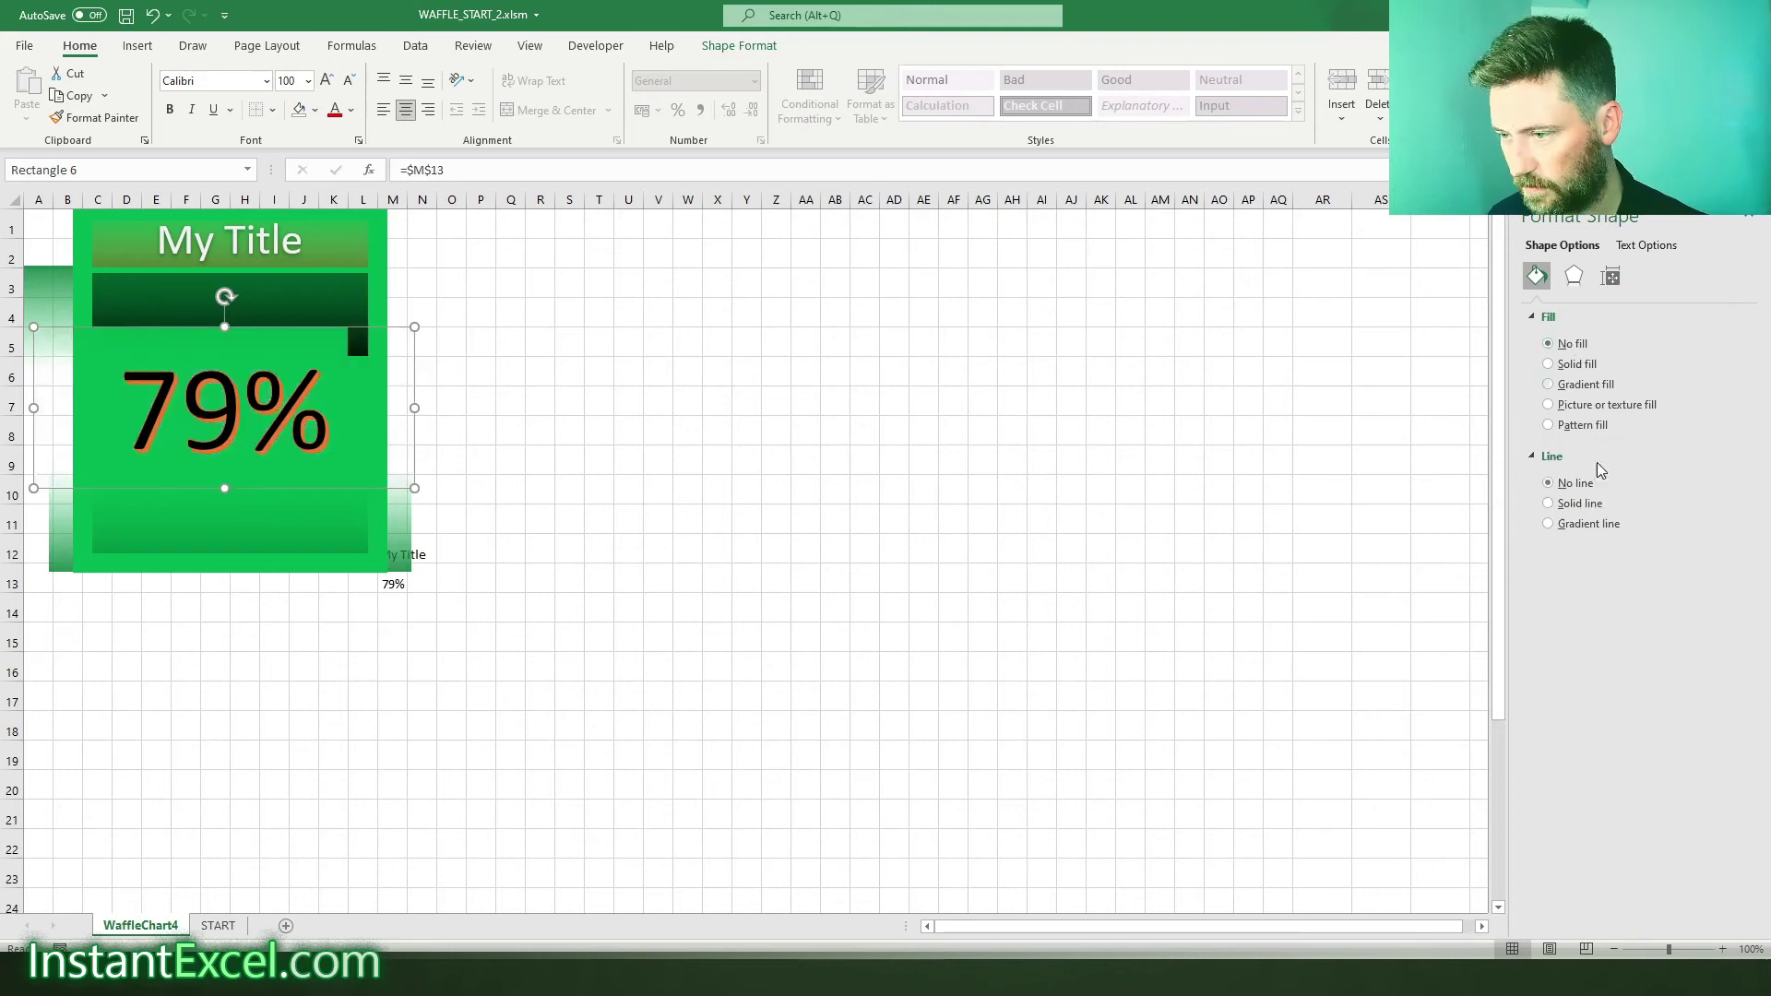
- Add a preset shadow to the percentage text box with 60% transparency, 4 pt blur, 90° angle and 3 pt distance
{"action": "left_click", "coordinate": [1580, 282]}
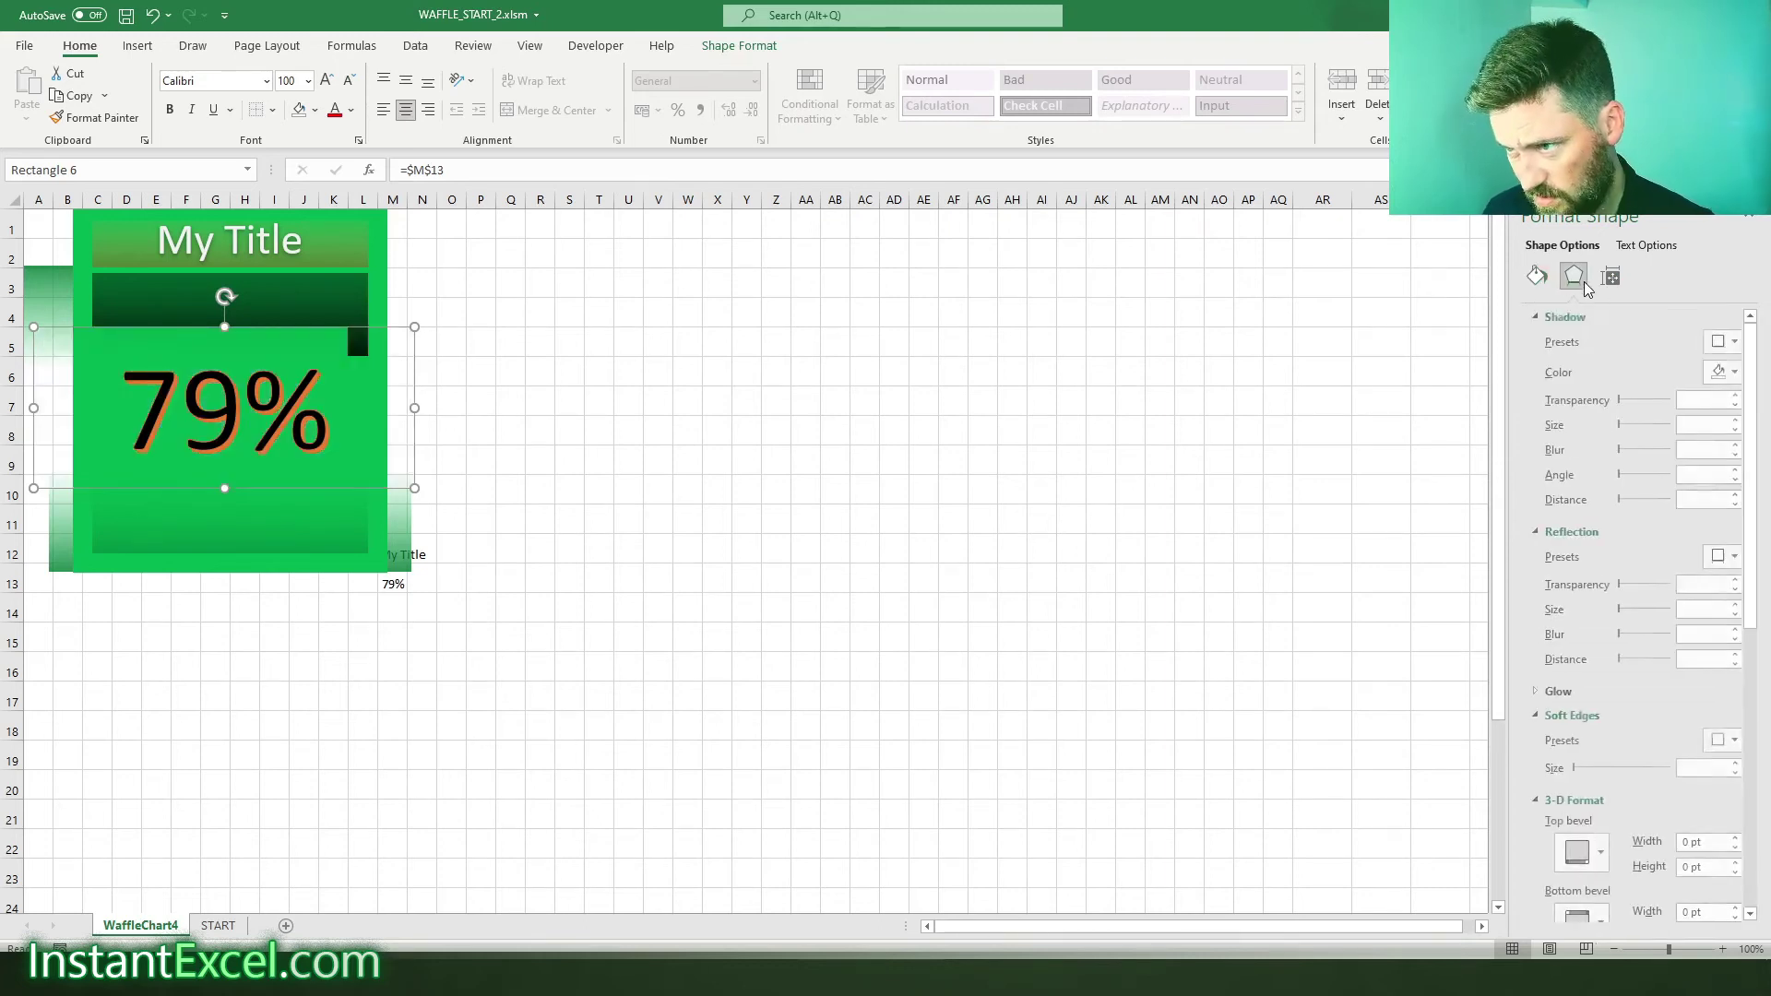
{"action": "left_click", "coordinate": [1720, 342]}
{"action": "left_click", "coordinate": [1672, 494]}
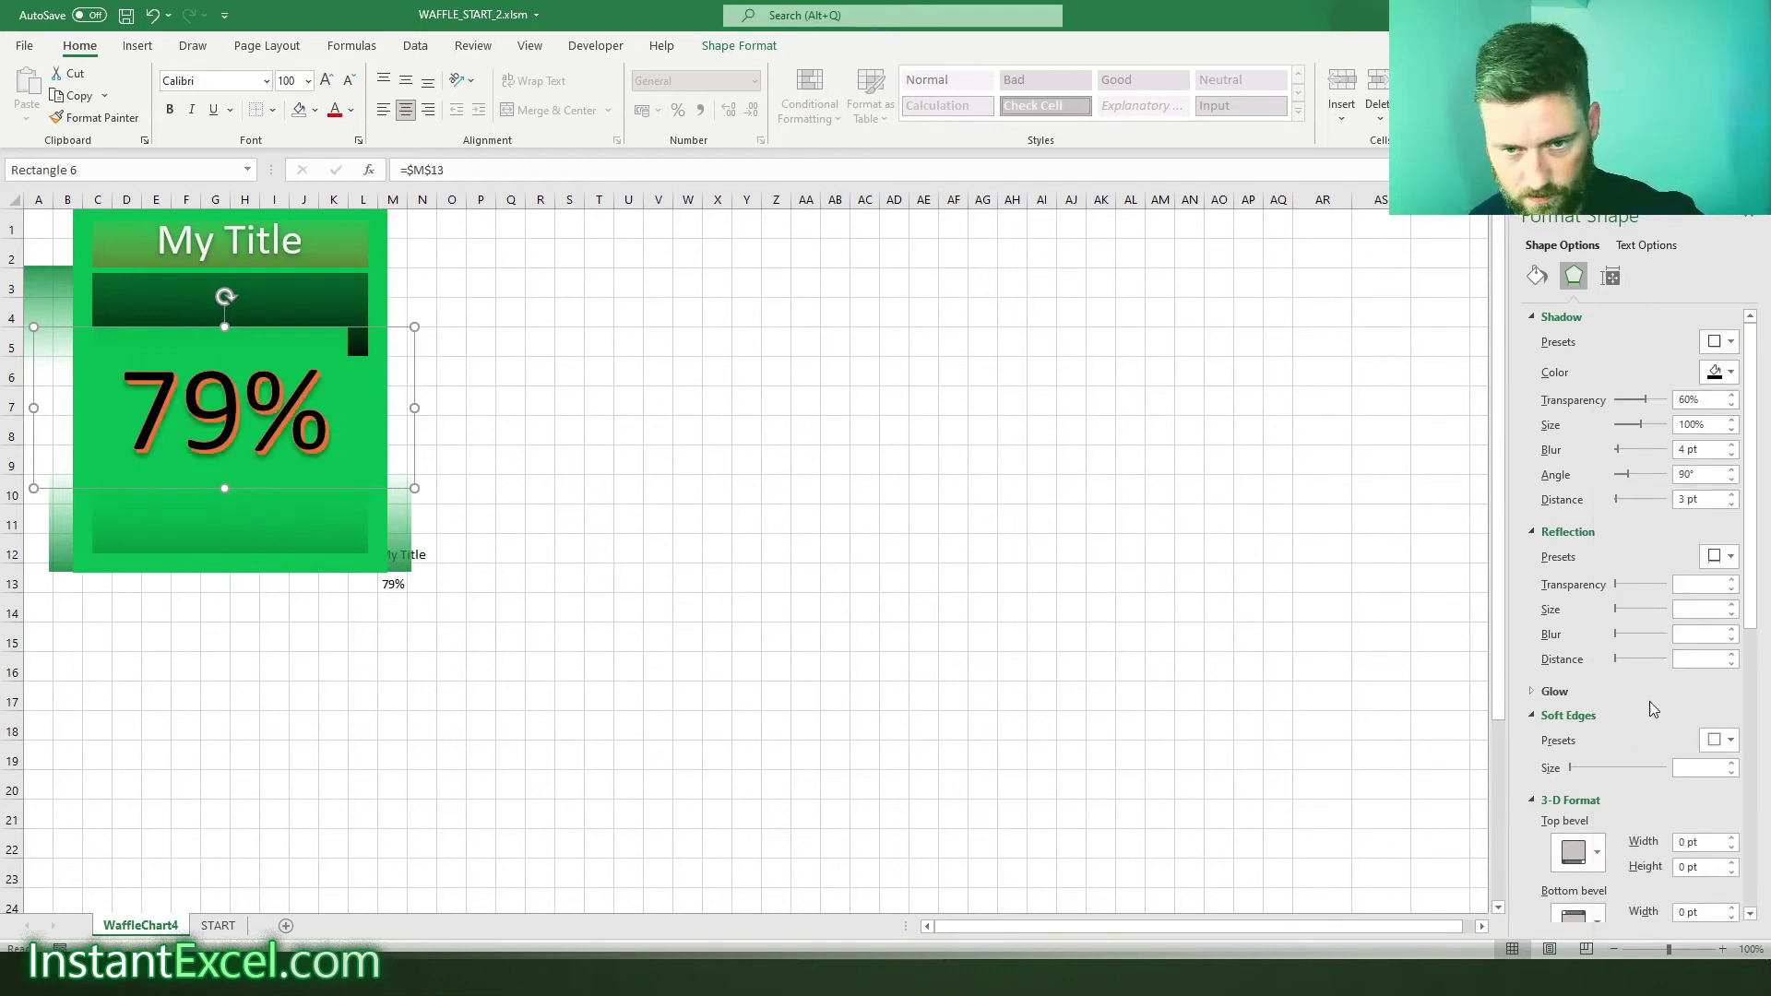
{"action": "left_click", "coordinate": [1549, 284]}
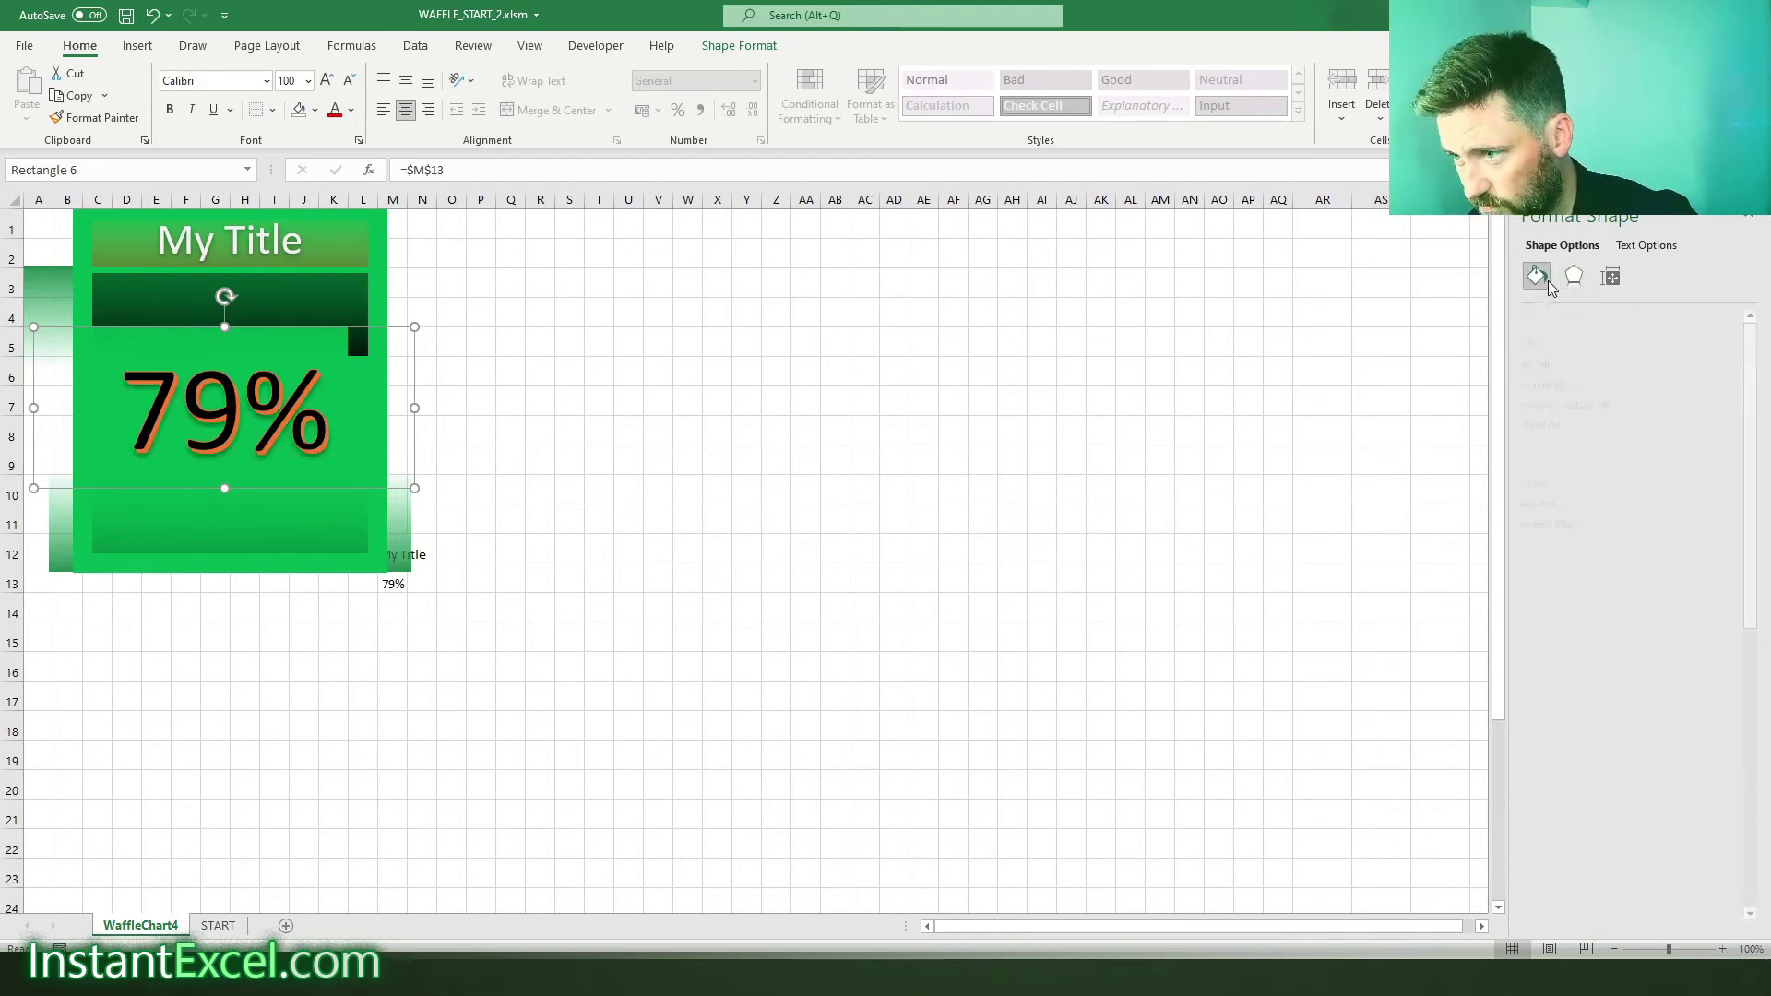
{"action": "left_click", "coordinate": [1586, 386]}
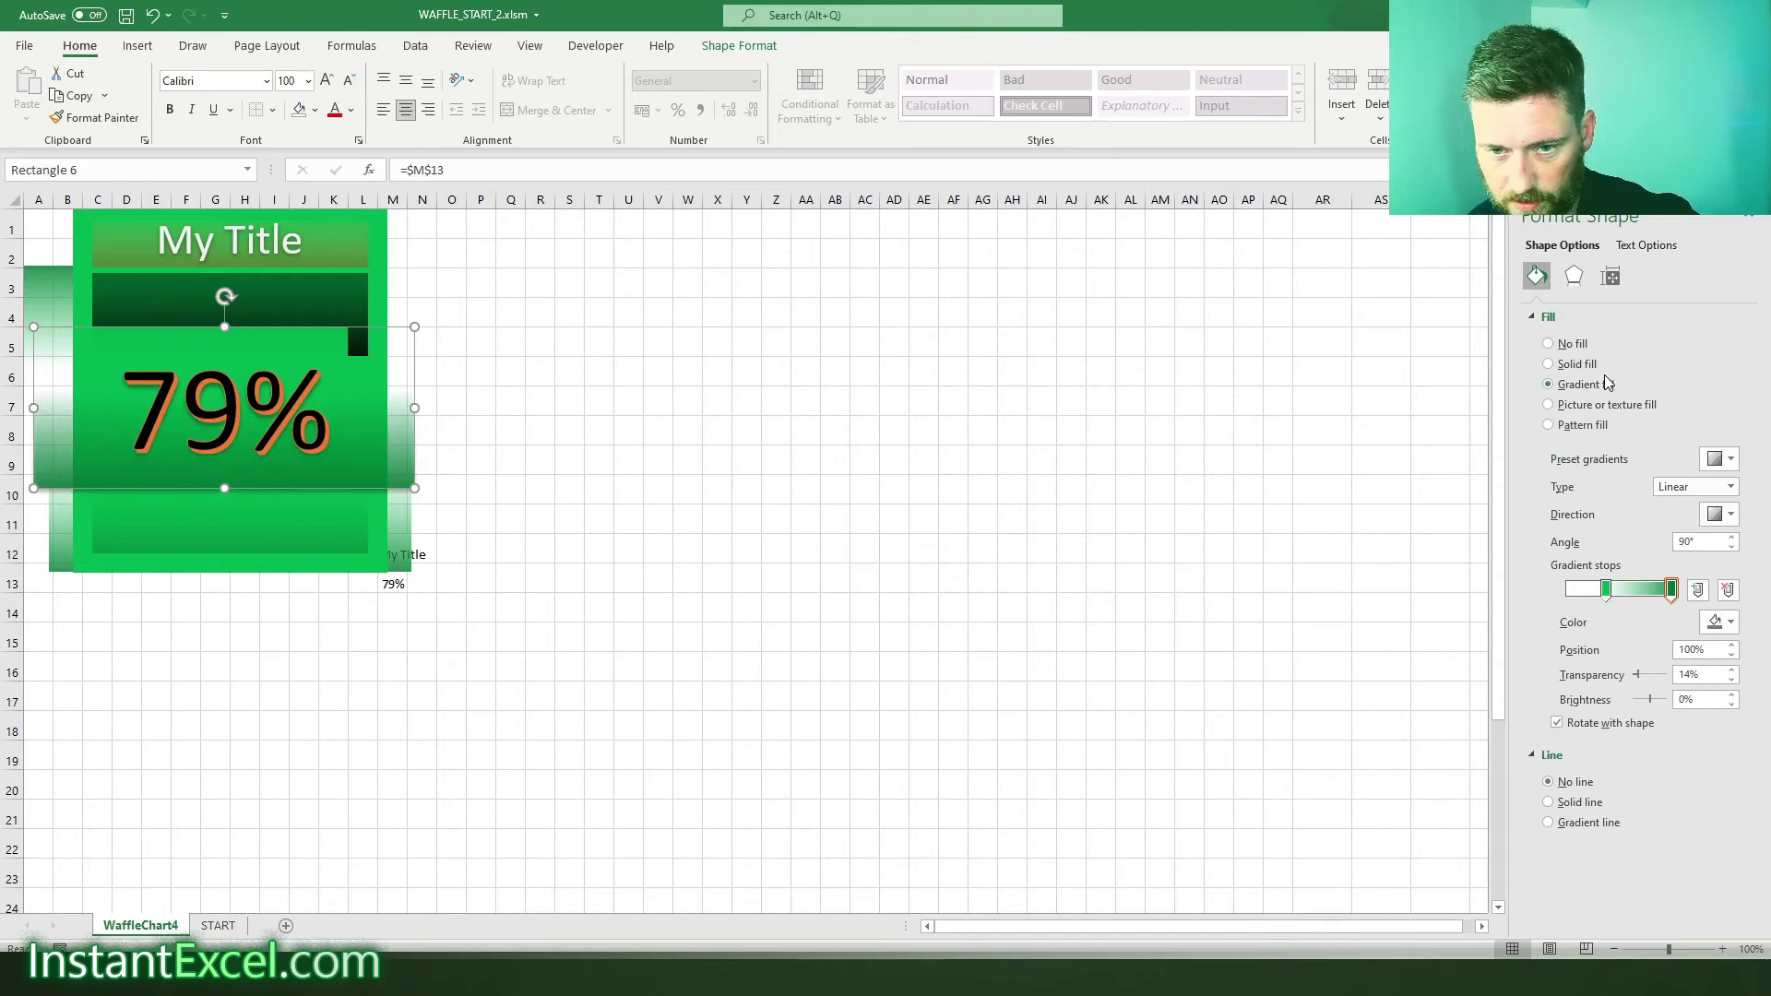
{"action": "left_click", "coordinate": [1578, 344]}
- Give the percentage text a gradient text fill and color its last gradient stop orange, 25% darker
{"action": "left_click", "coordinate": [1645, 246]}
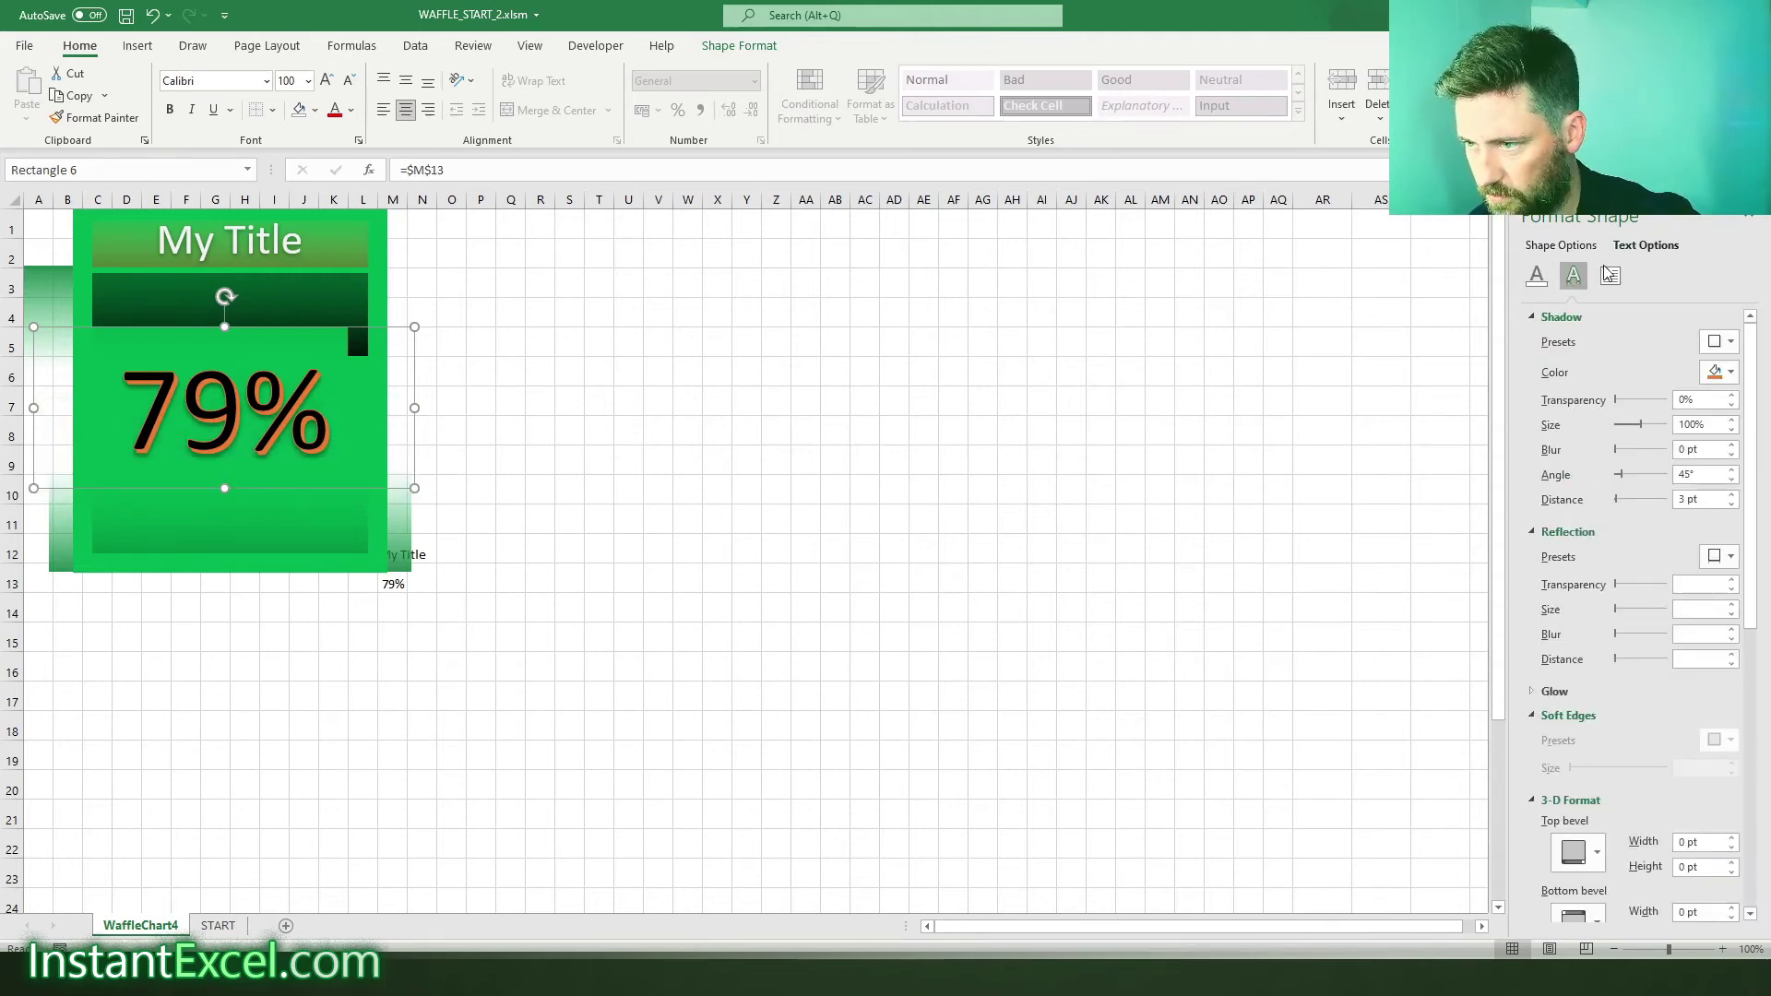
{"action": "left_click", "coordinate": [1536, 275]}
{"action": "left_click", "coordinate": [1586, 386]}
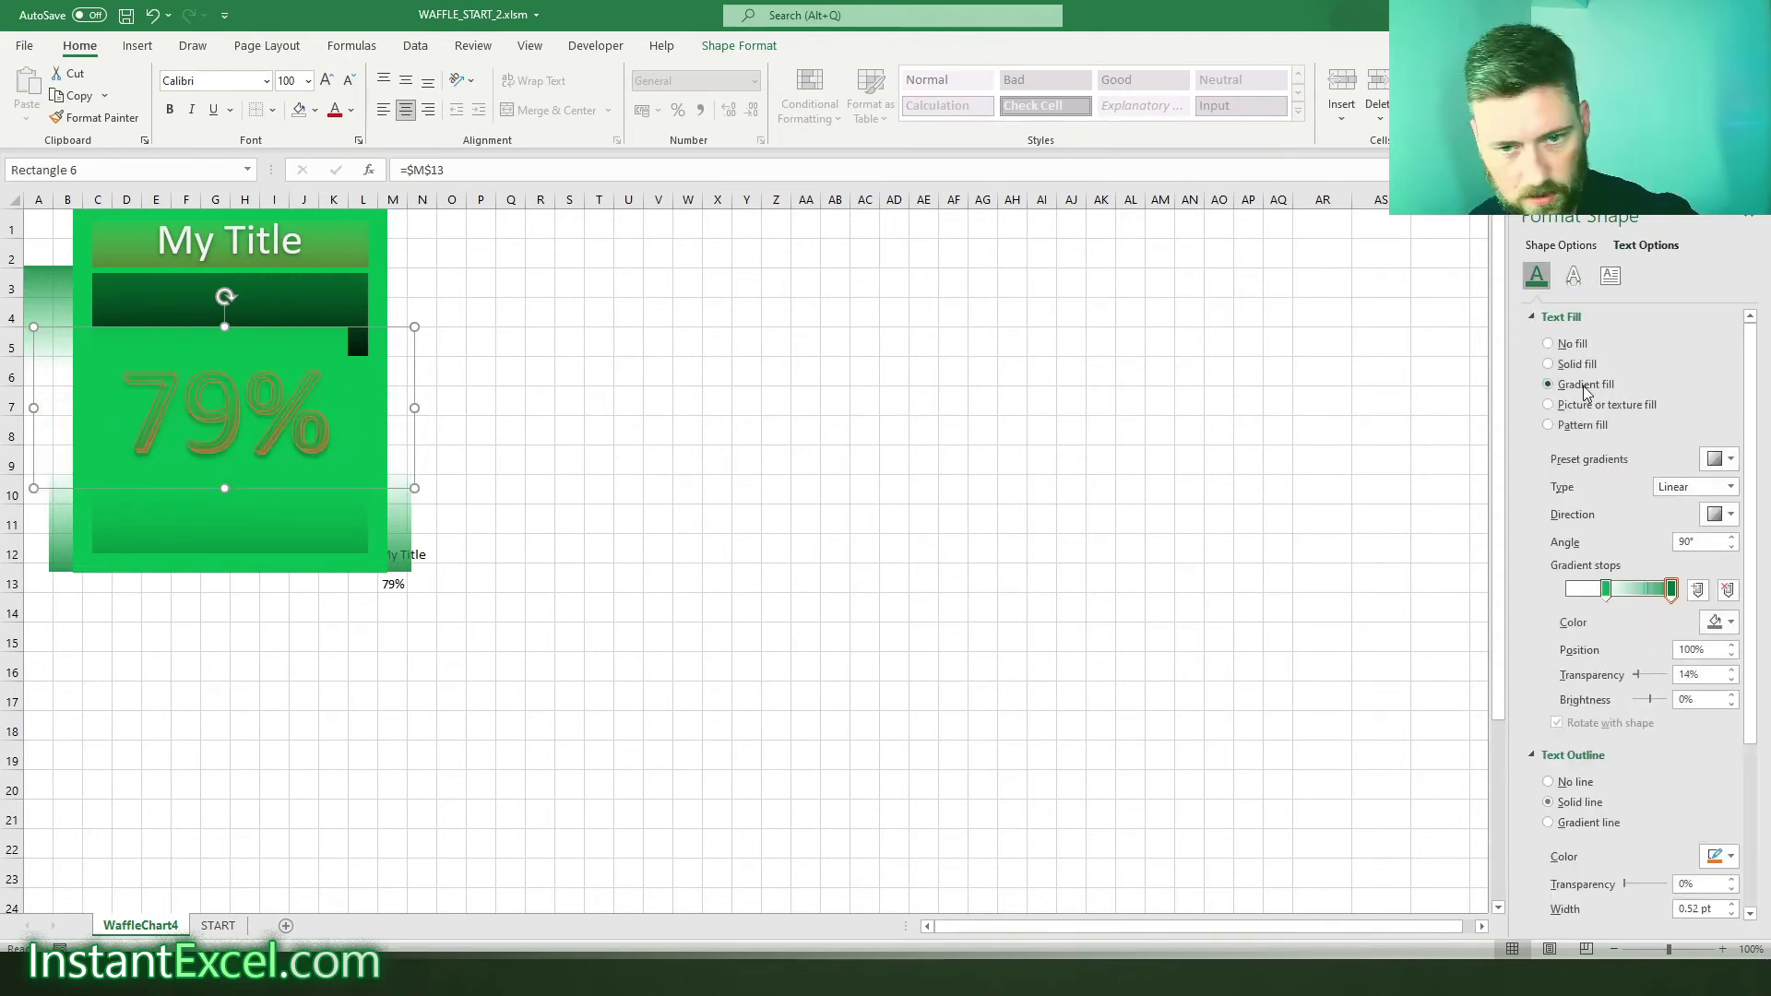
{"action": "left_click", "coordinate": [1717, 622]}
{"action": "left_click", "coordinate": [1697, 736]}
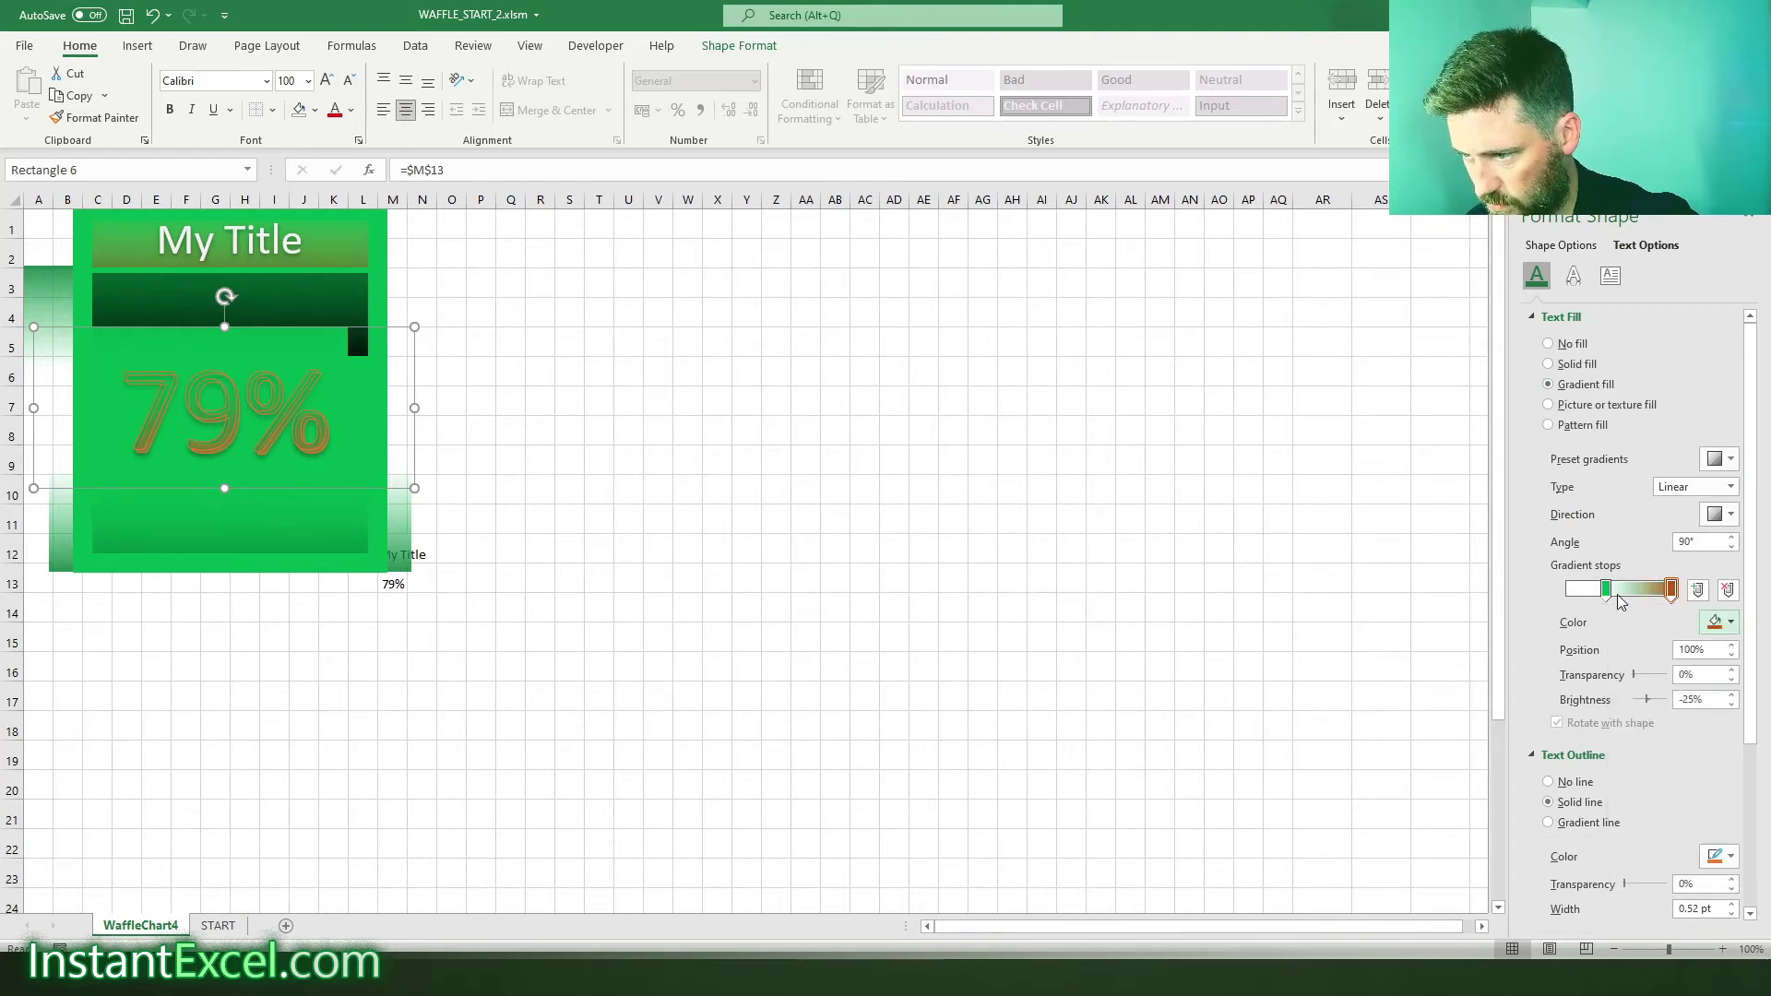
- Move the text fill's green gradient stop toward the start and recolor it white, 5% darker
{"action": "left_click_drag", "start_coordinate": [1606, 591], "coordinate": [1566, 595]}
{"action": "left_click", "coordinate": [1734, 625]}
{"action": "left_click", "coordinate": [1619, 696]}
- Color the text fill's first gradient stop light blue at 0% and move the off-white middle stop to 38%
{"action": "left_click", "coordinate": [1568, 591]}
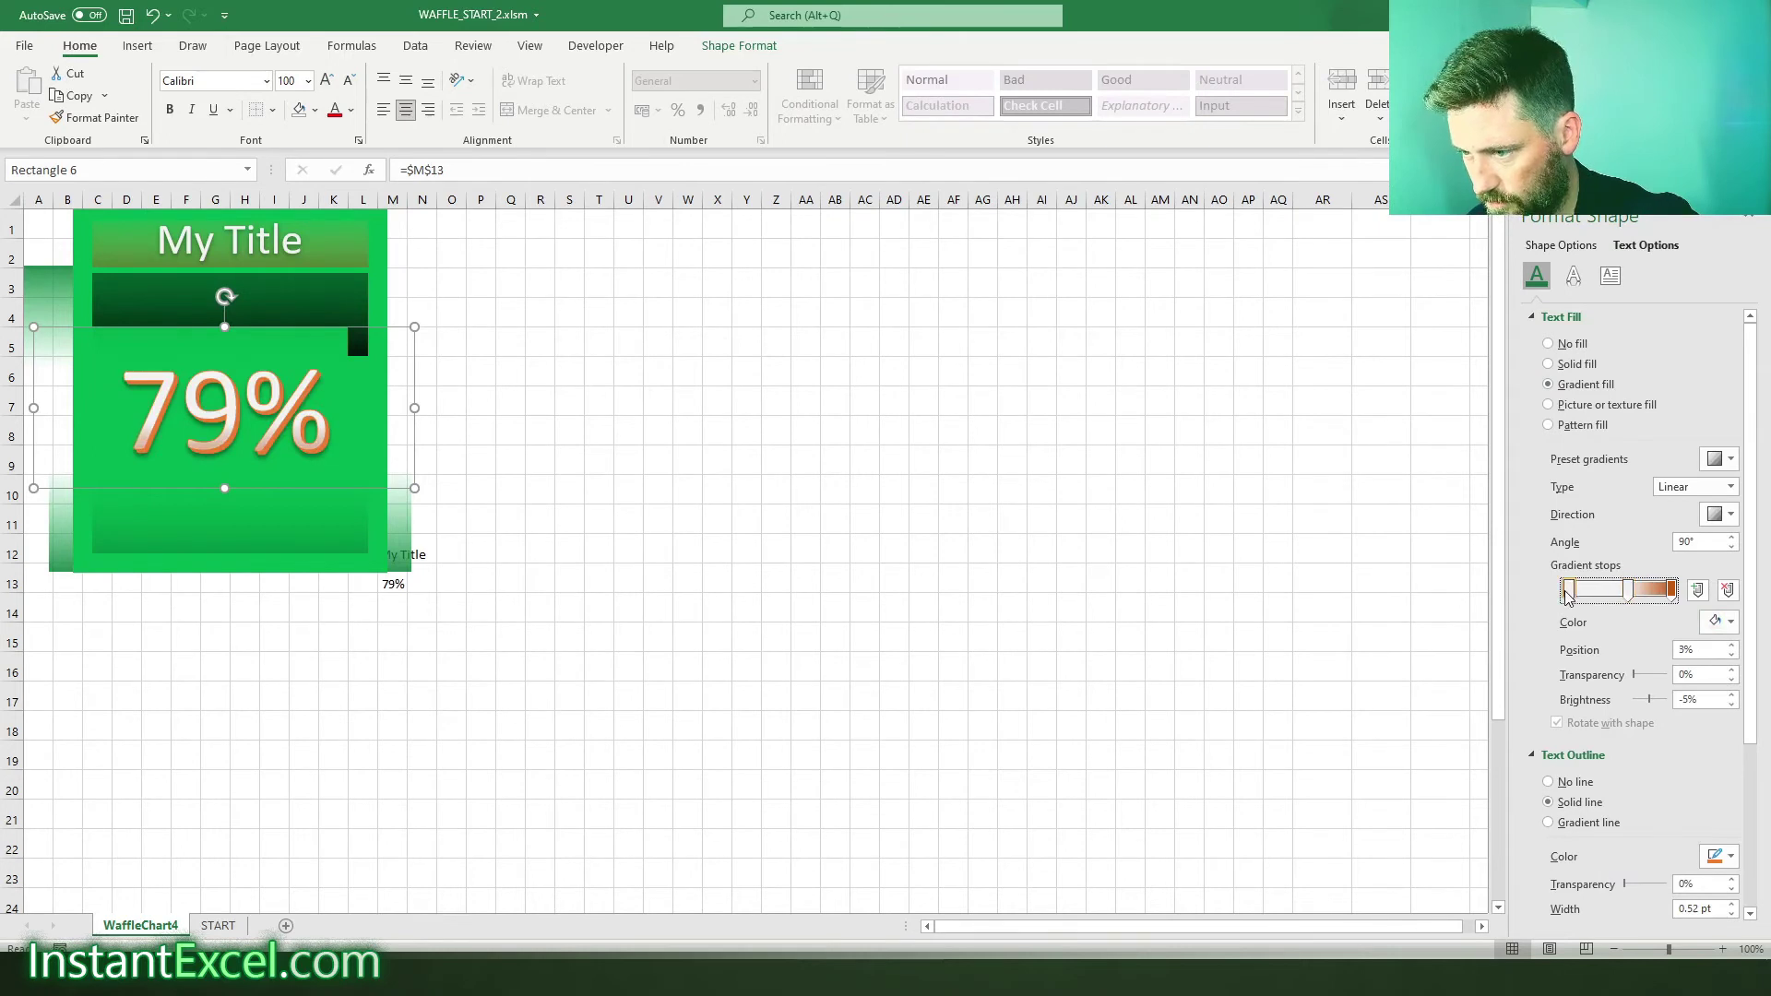
{"action": "left_click", "coordinate": [1723, 622]}
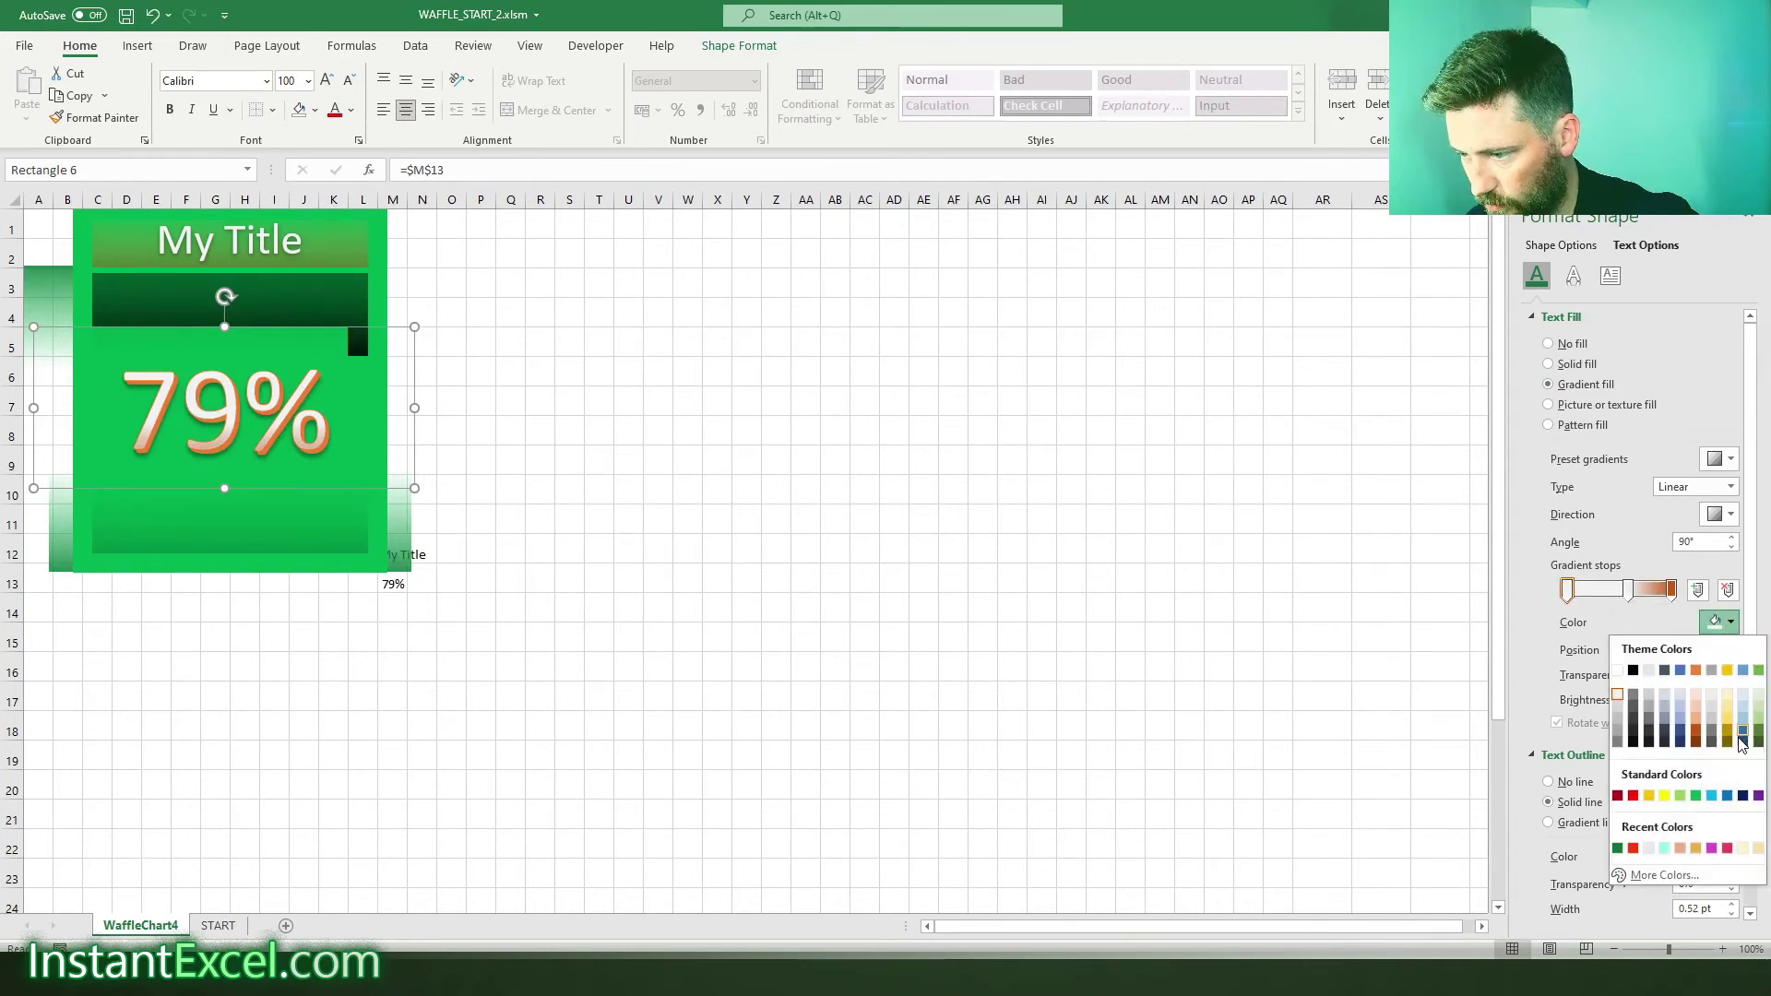
{"action": "left_click", "coordinate": [1712, 797]}
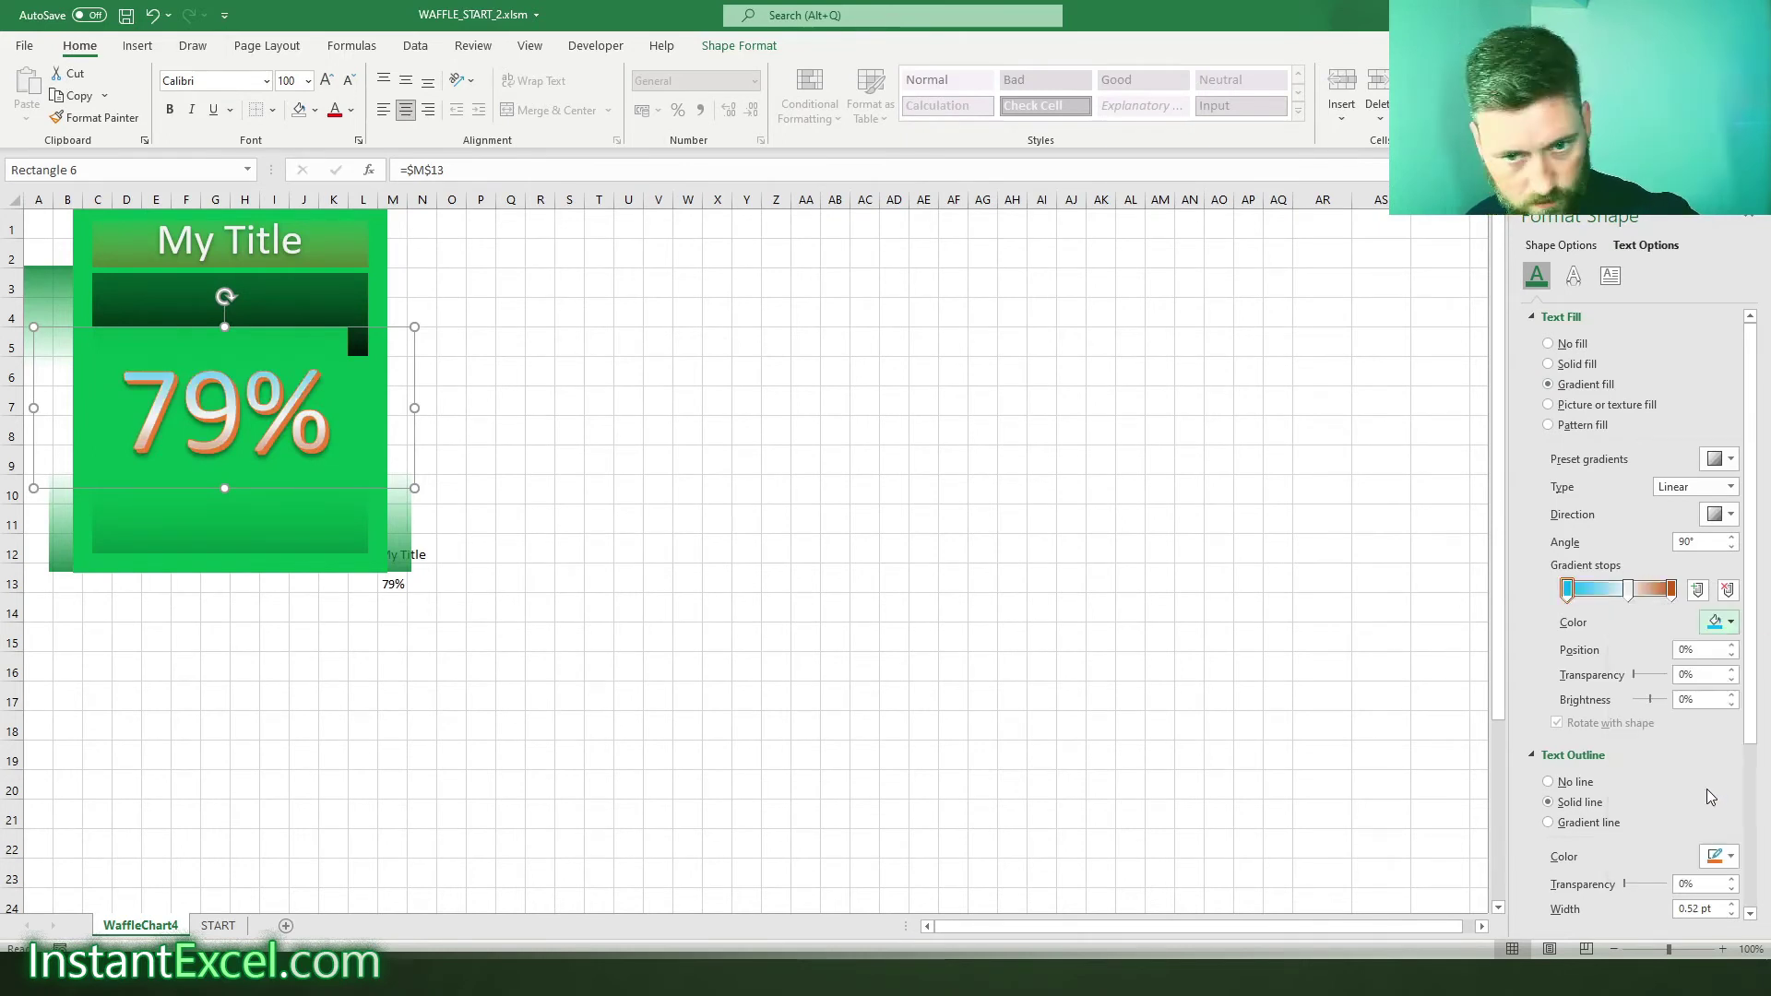
{"action": "left_click", "coordinate": [1625, 592]}
{"action": "left_click_drag", "start_coordinate": [1627, 591], "coordinate": [1606, 591]}
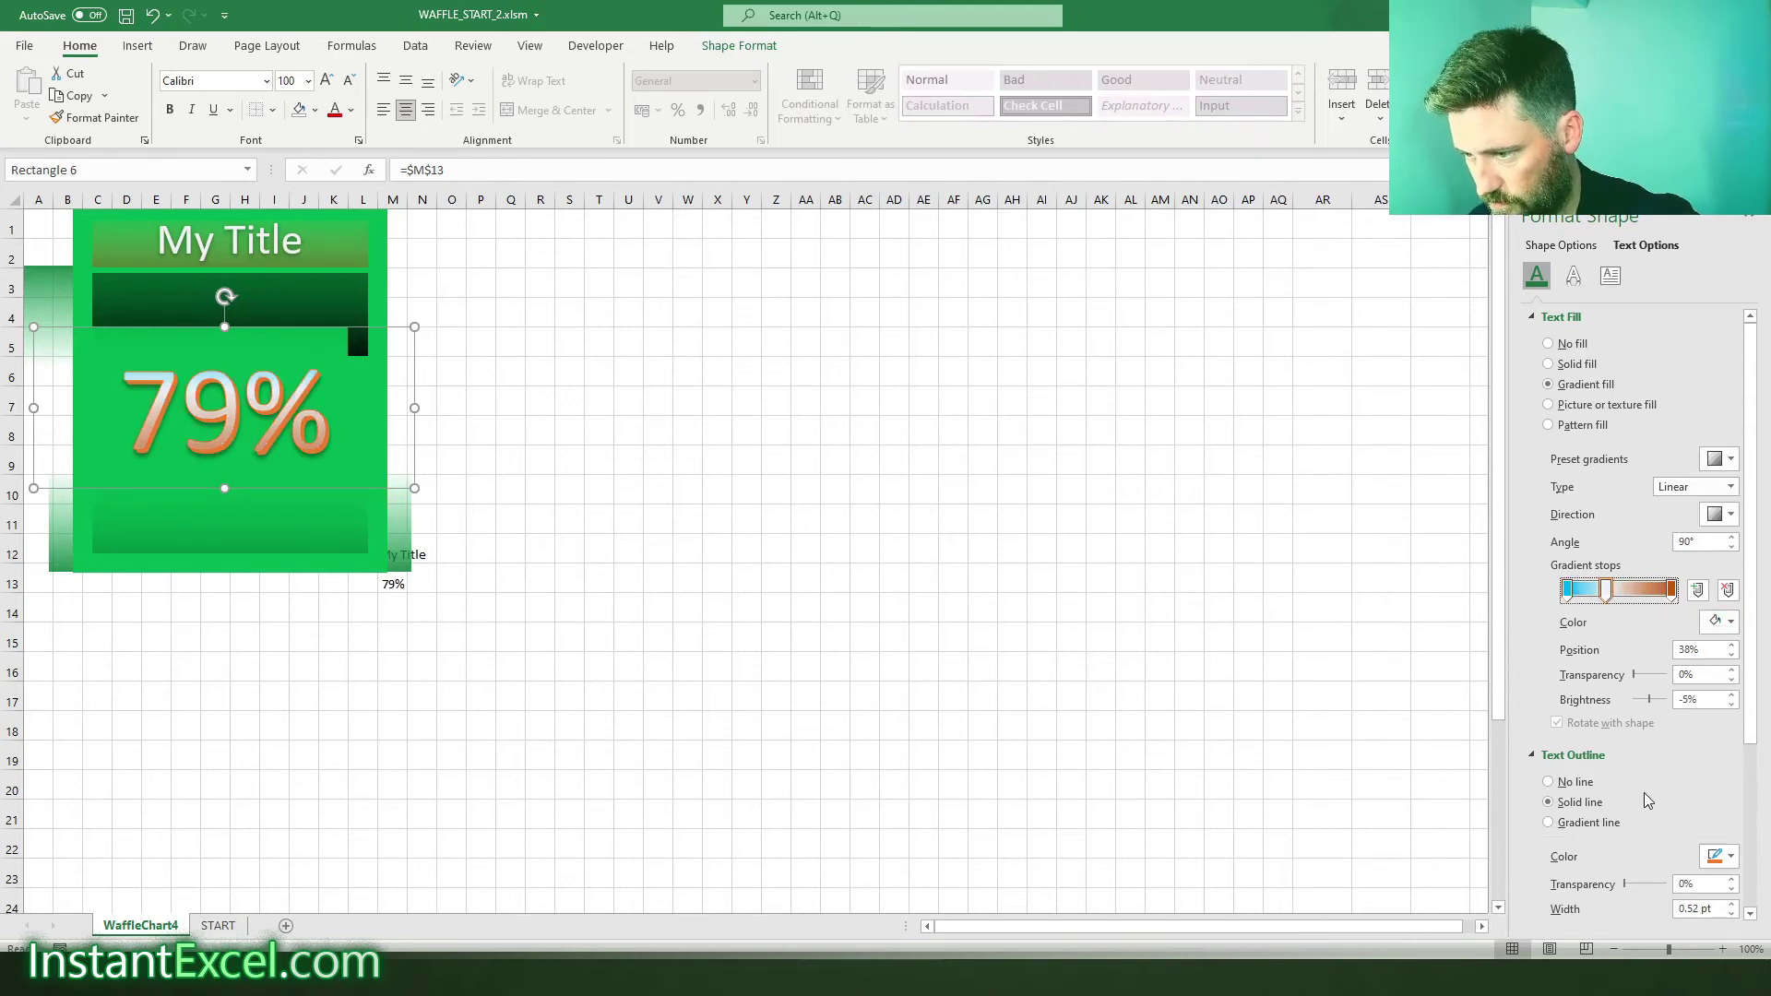
- Color the percentage text's outline magenta and give its text shadow a red color with 15 pt blur
{"action": "left_click", "coordinate": [1714, 850]}
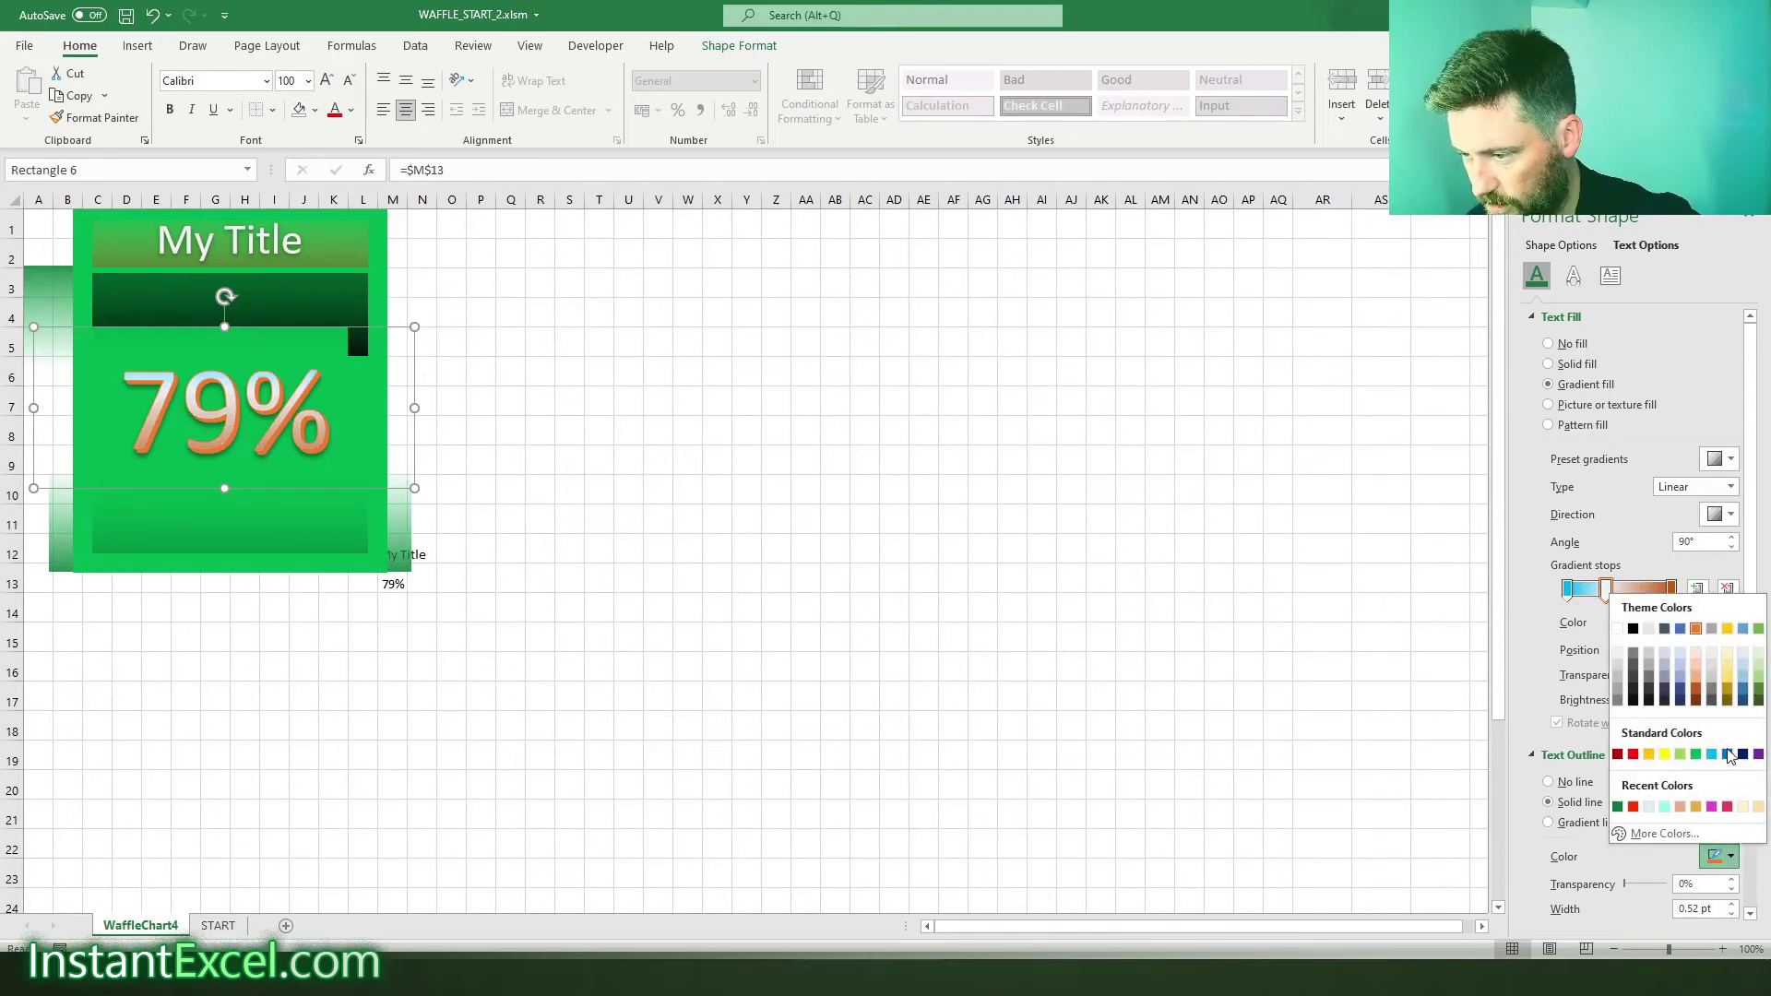
{"action": "left_click", "coordinate": [1713, 807]}
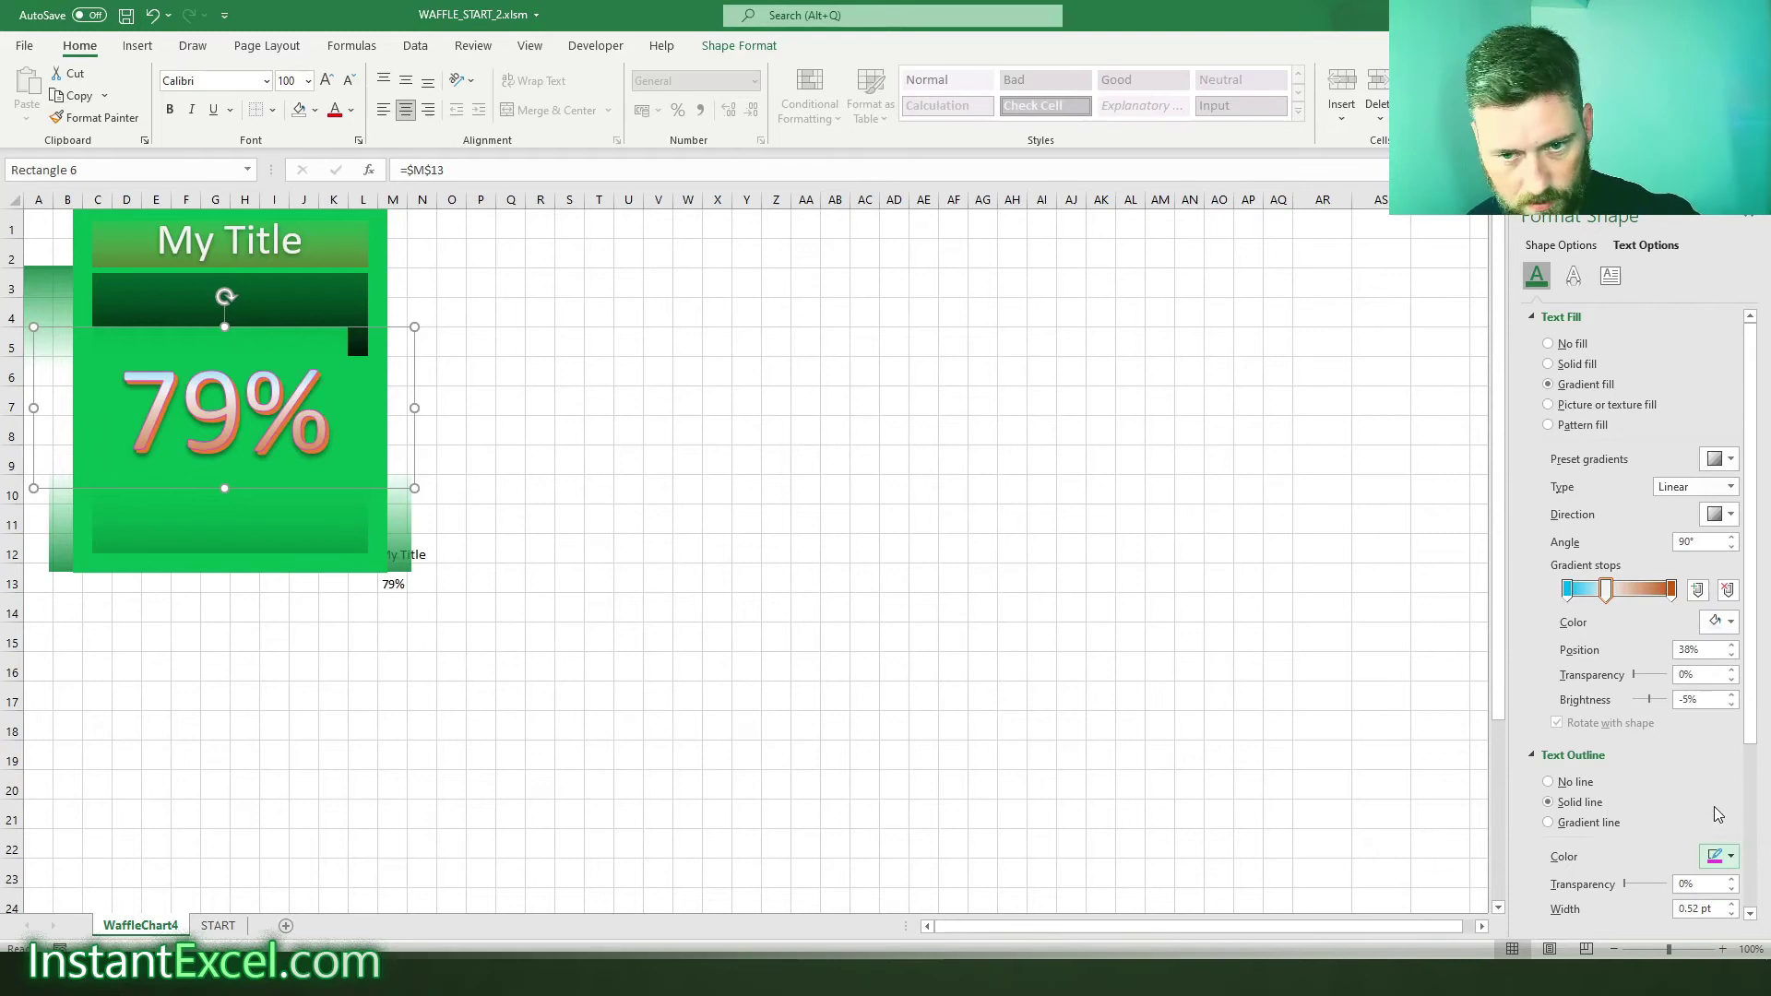
{"action": "left_click", "coordinate": [1573, 275]}
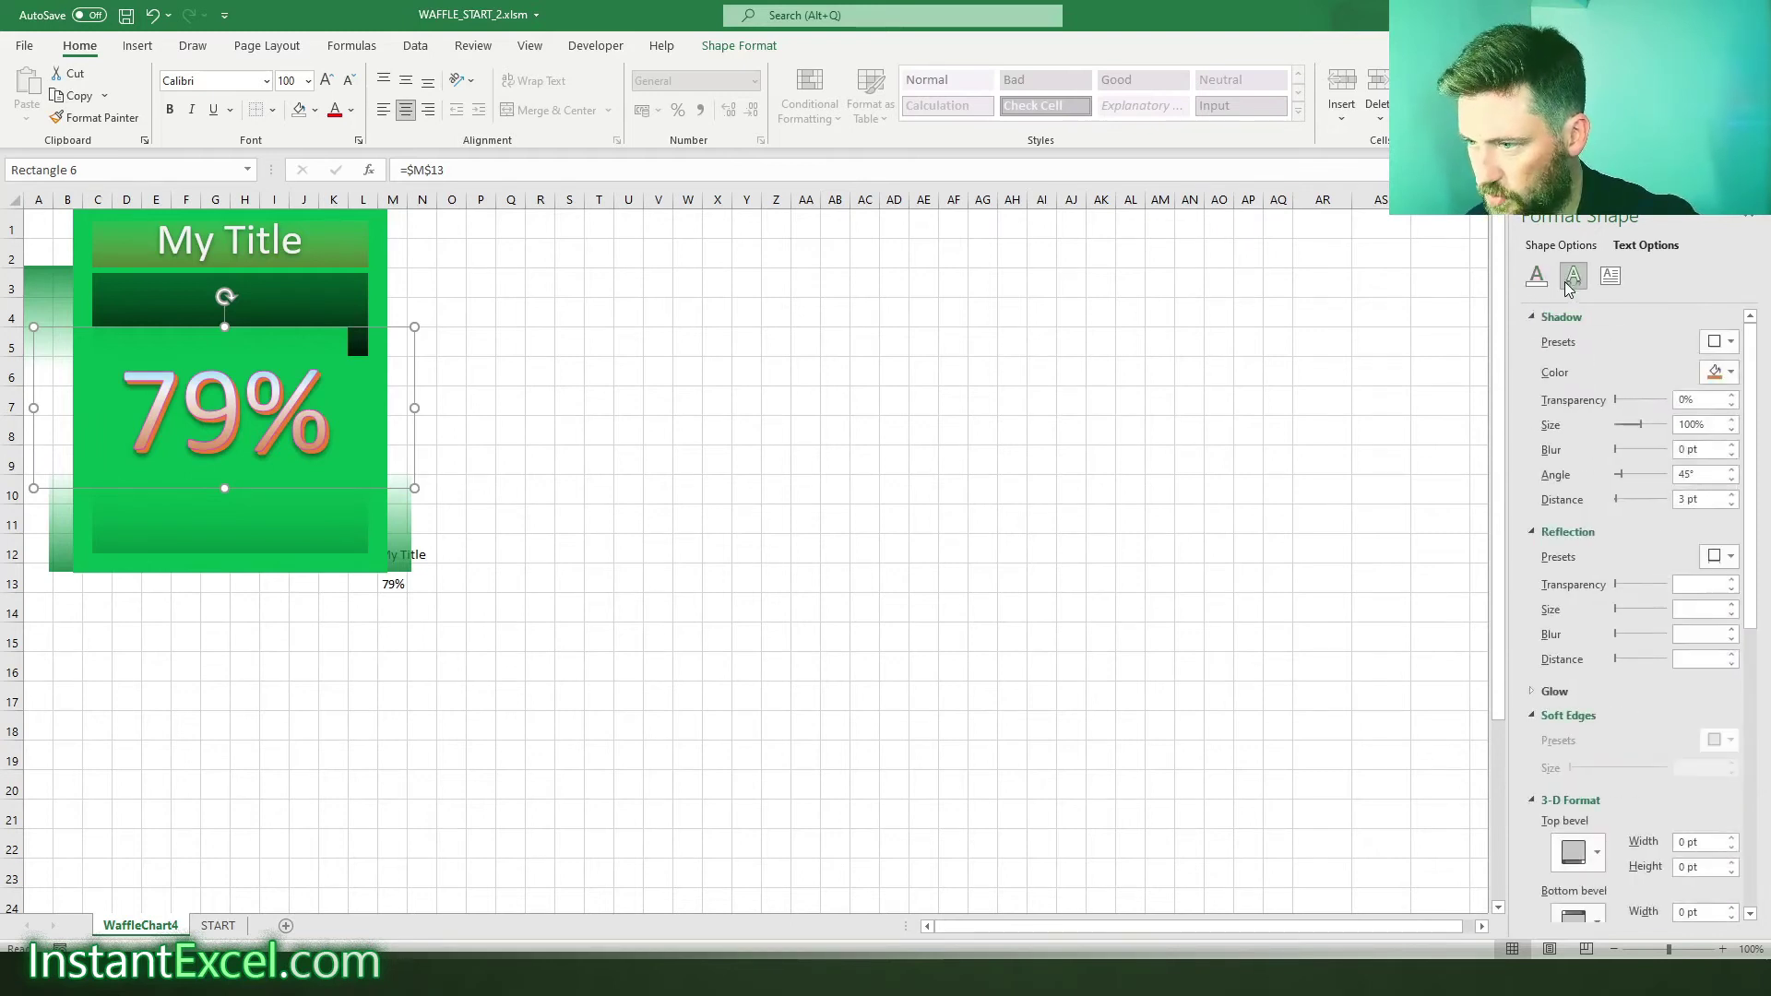
{"action": "left_click", "coordinate": [1731, 374]}
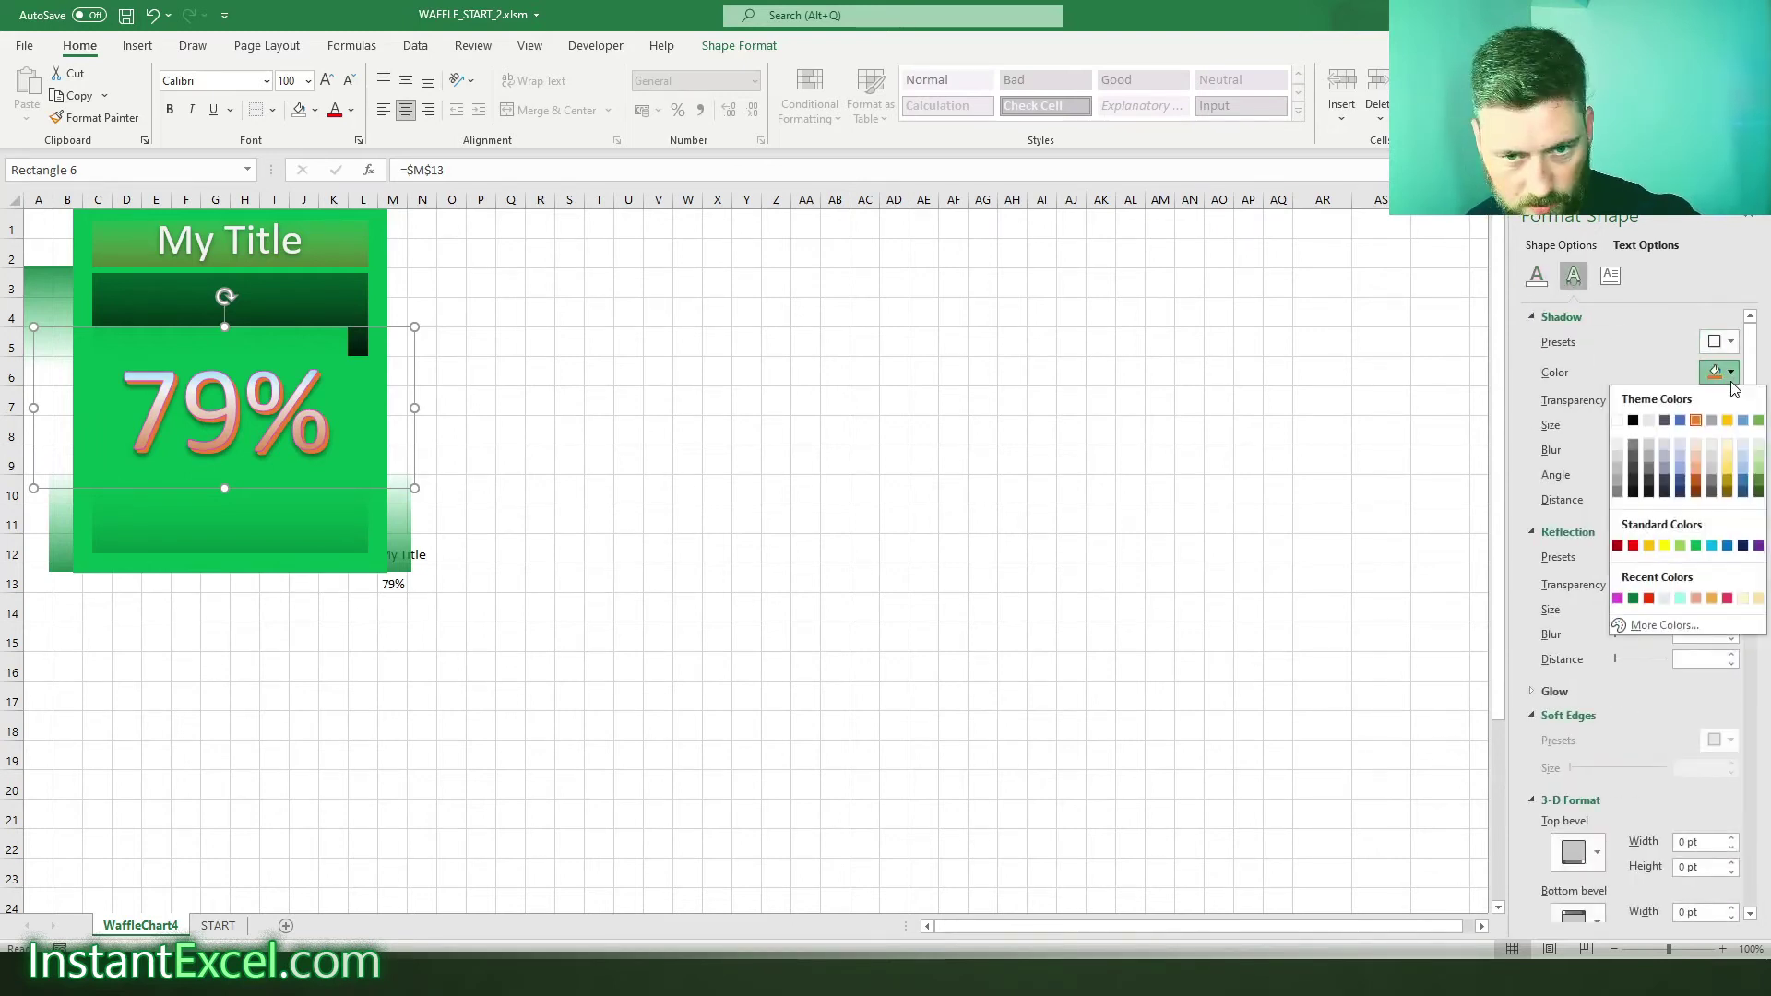
{"action": "left_click", "coordinate": [1634, 546]}
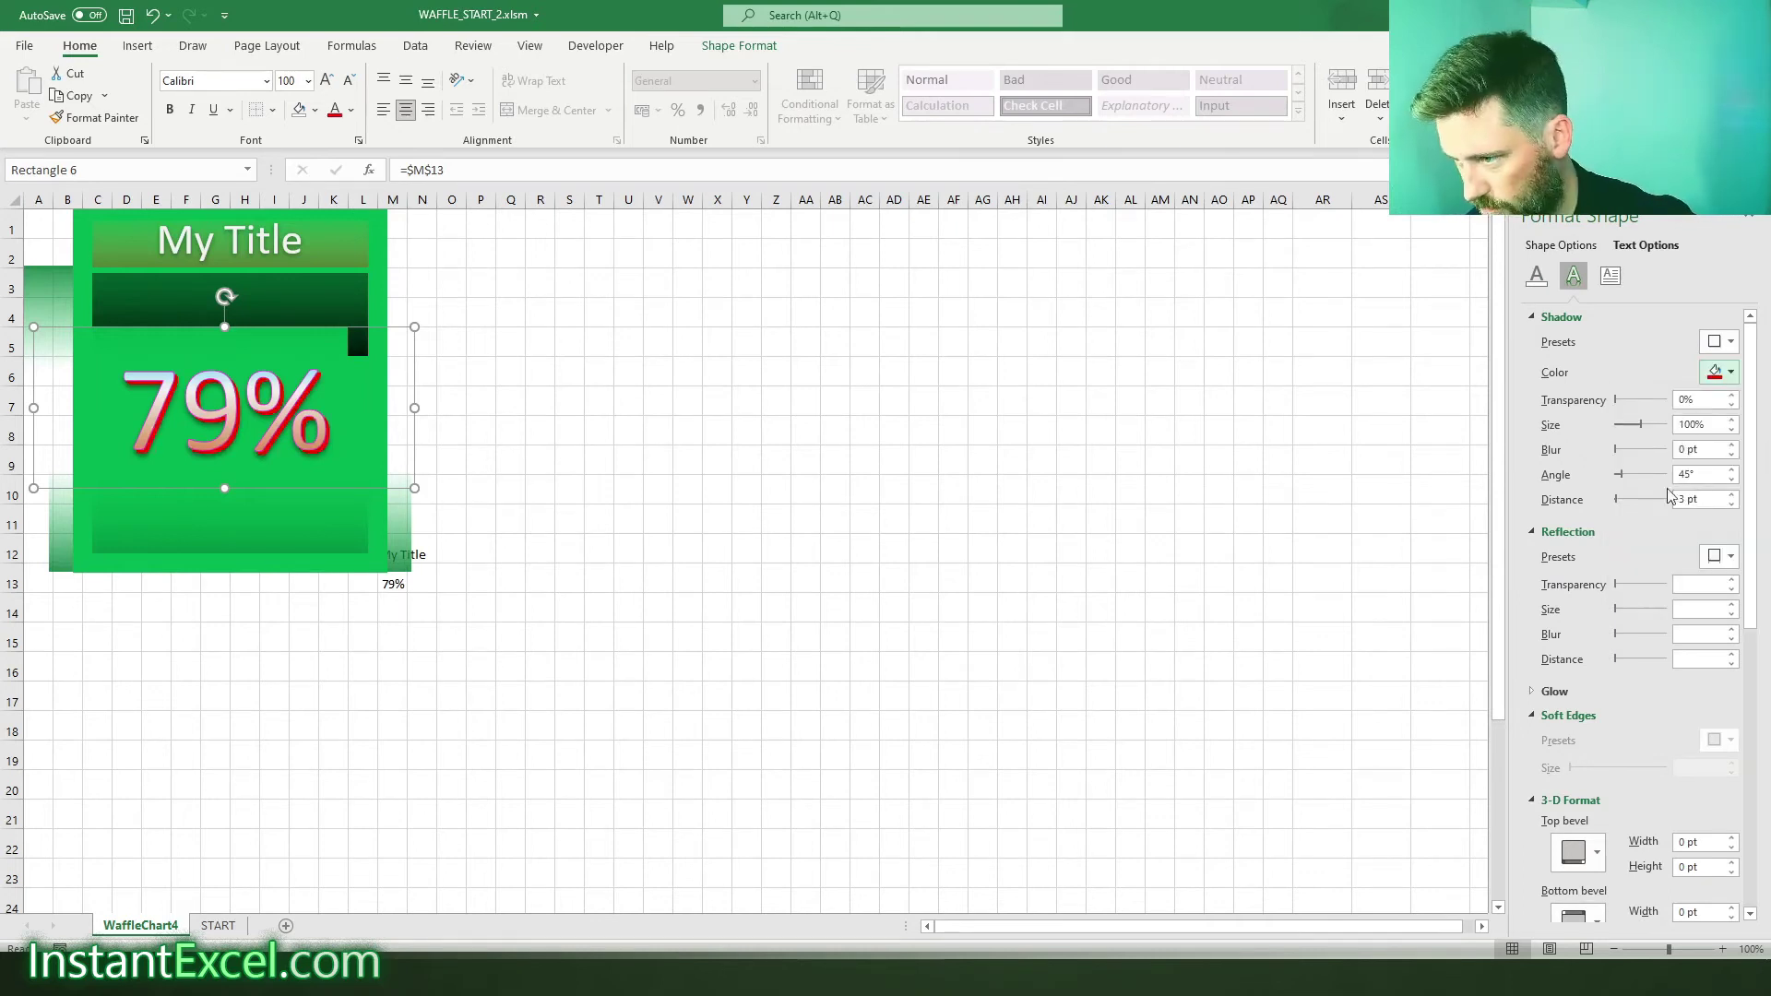
{"action": "left_click_drag", "start_coordinate": [1619, 450], "coordinate": [1623, 451]}
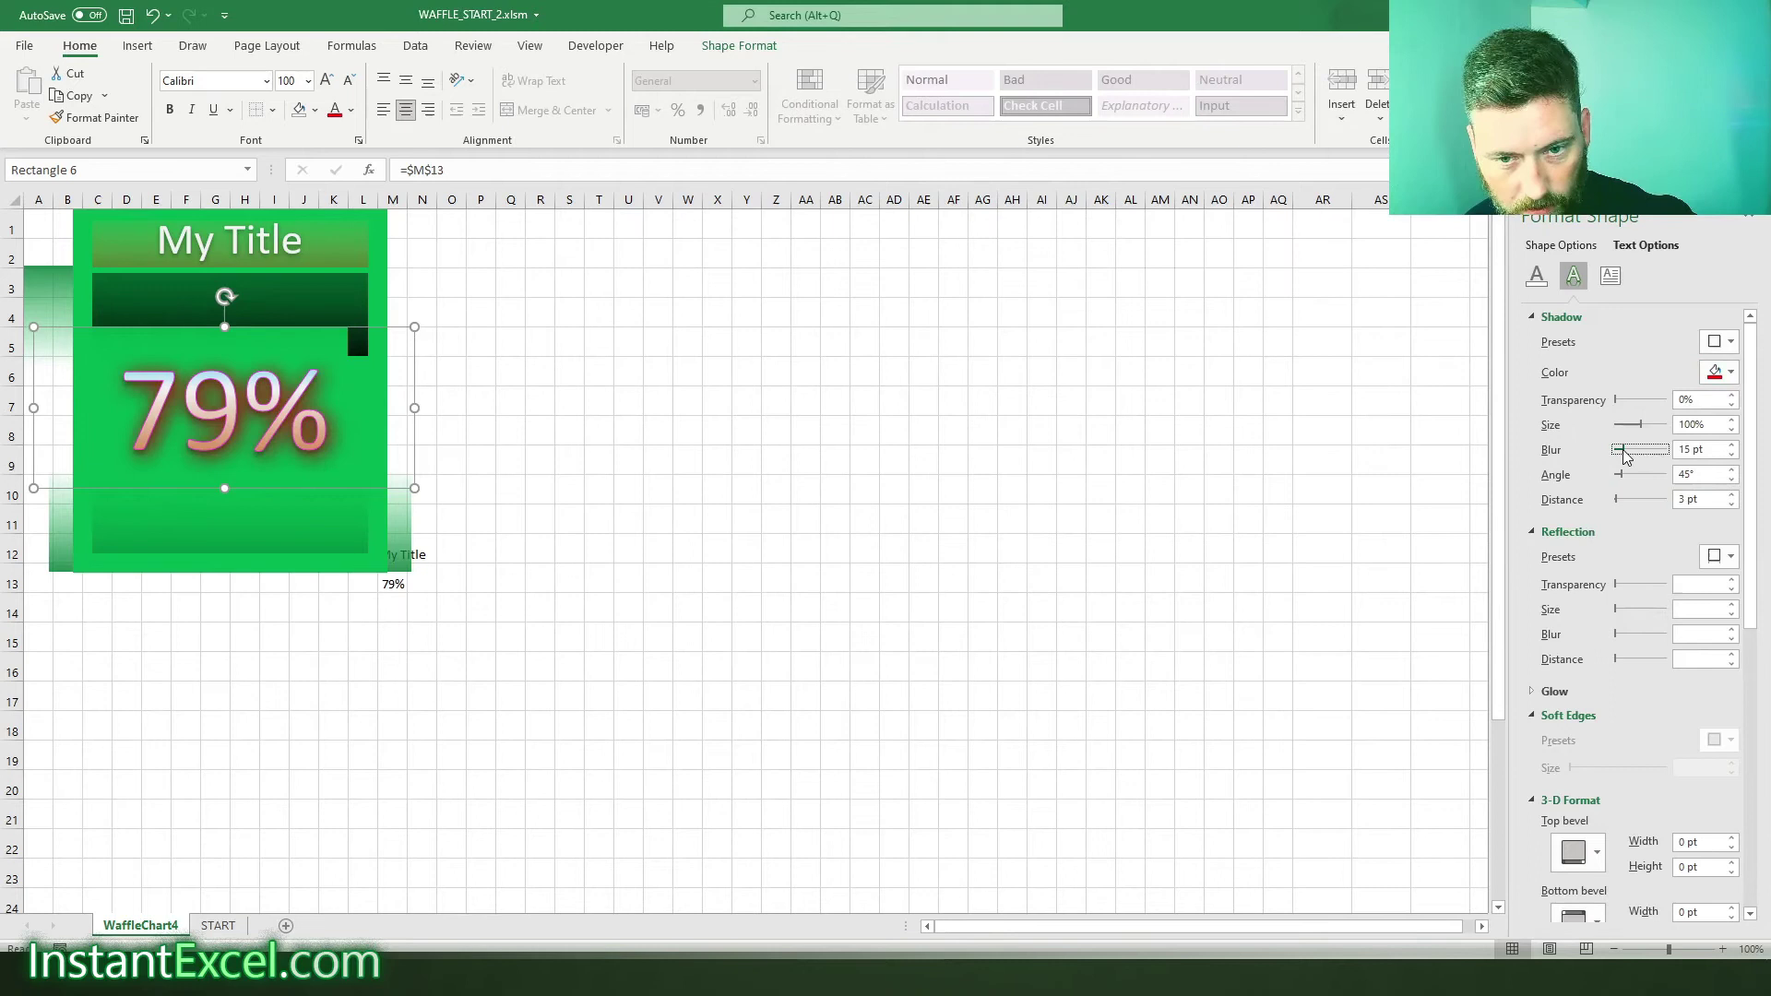
- Try a reflection preset on the percentage text and set it back to no reflection
{"action": "left_click", "coordinate": [1703, 561]}
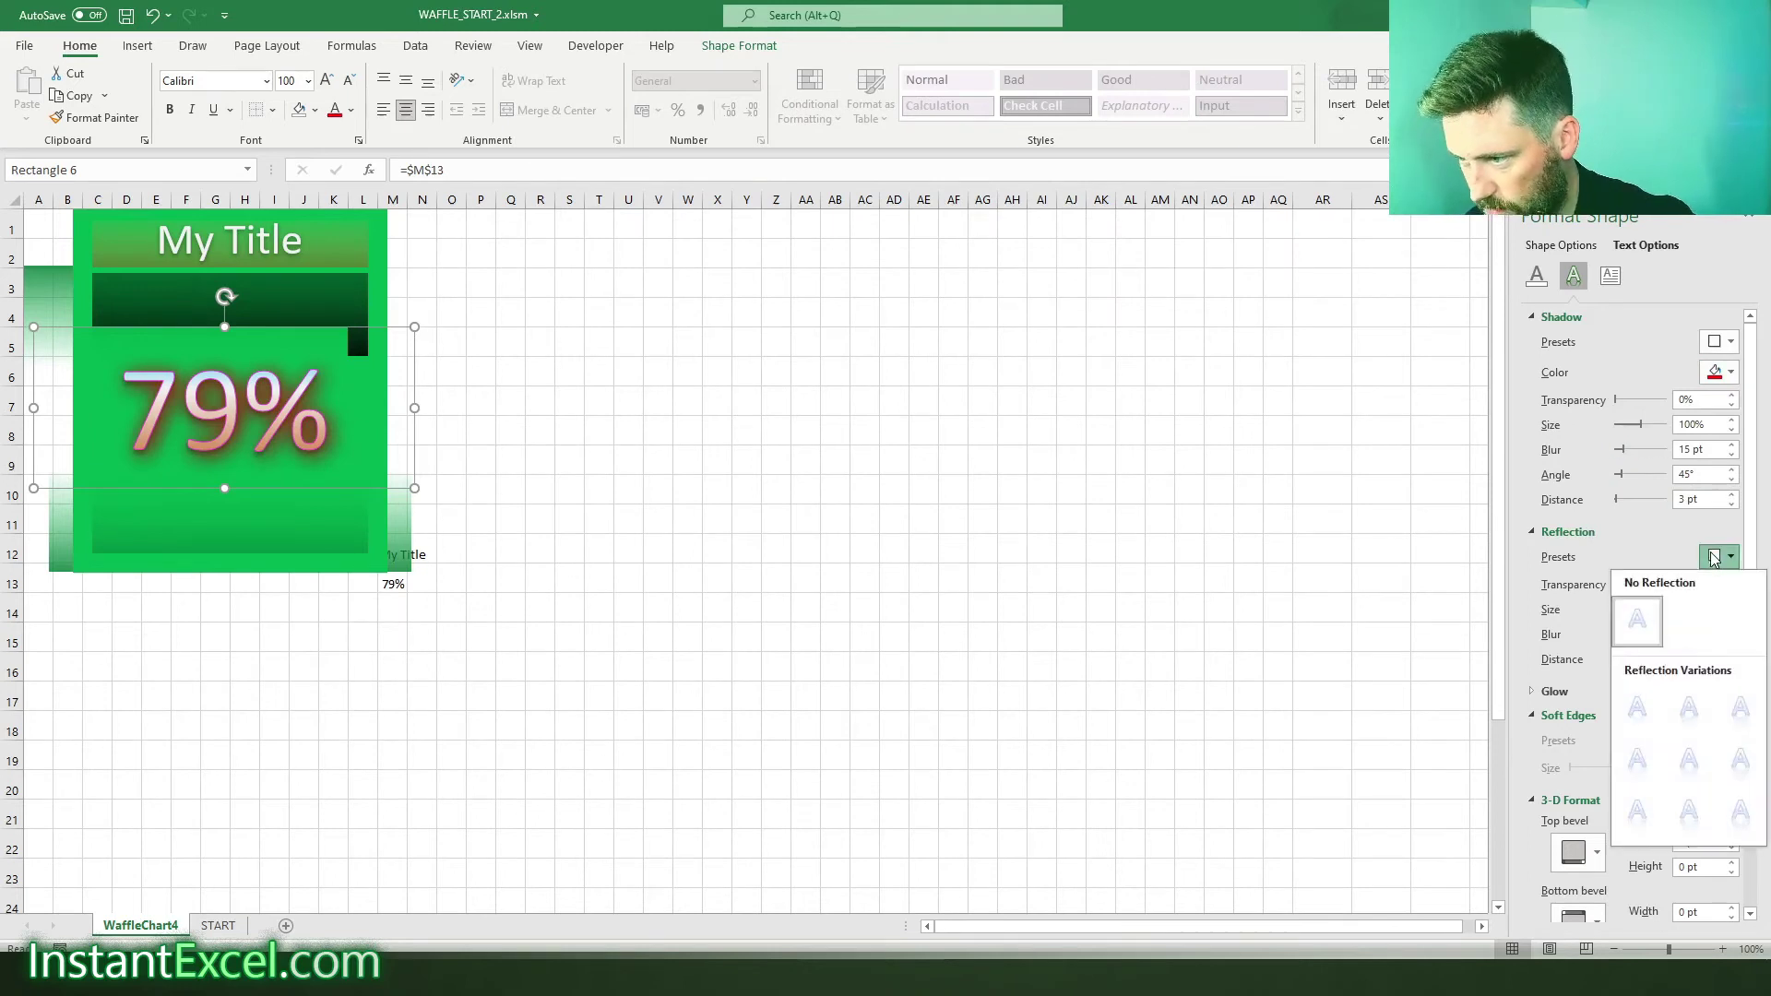
{"action": "left_click", "coordinate": [1682, 717]}
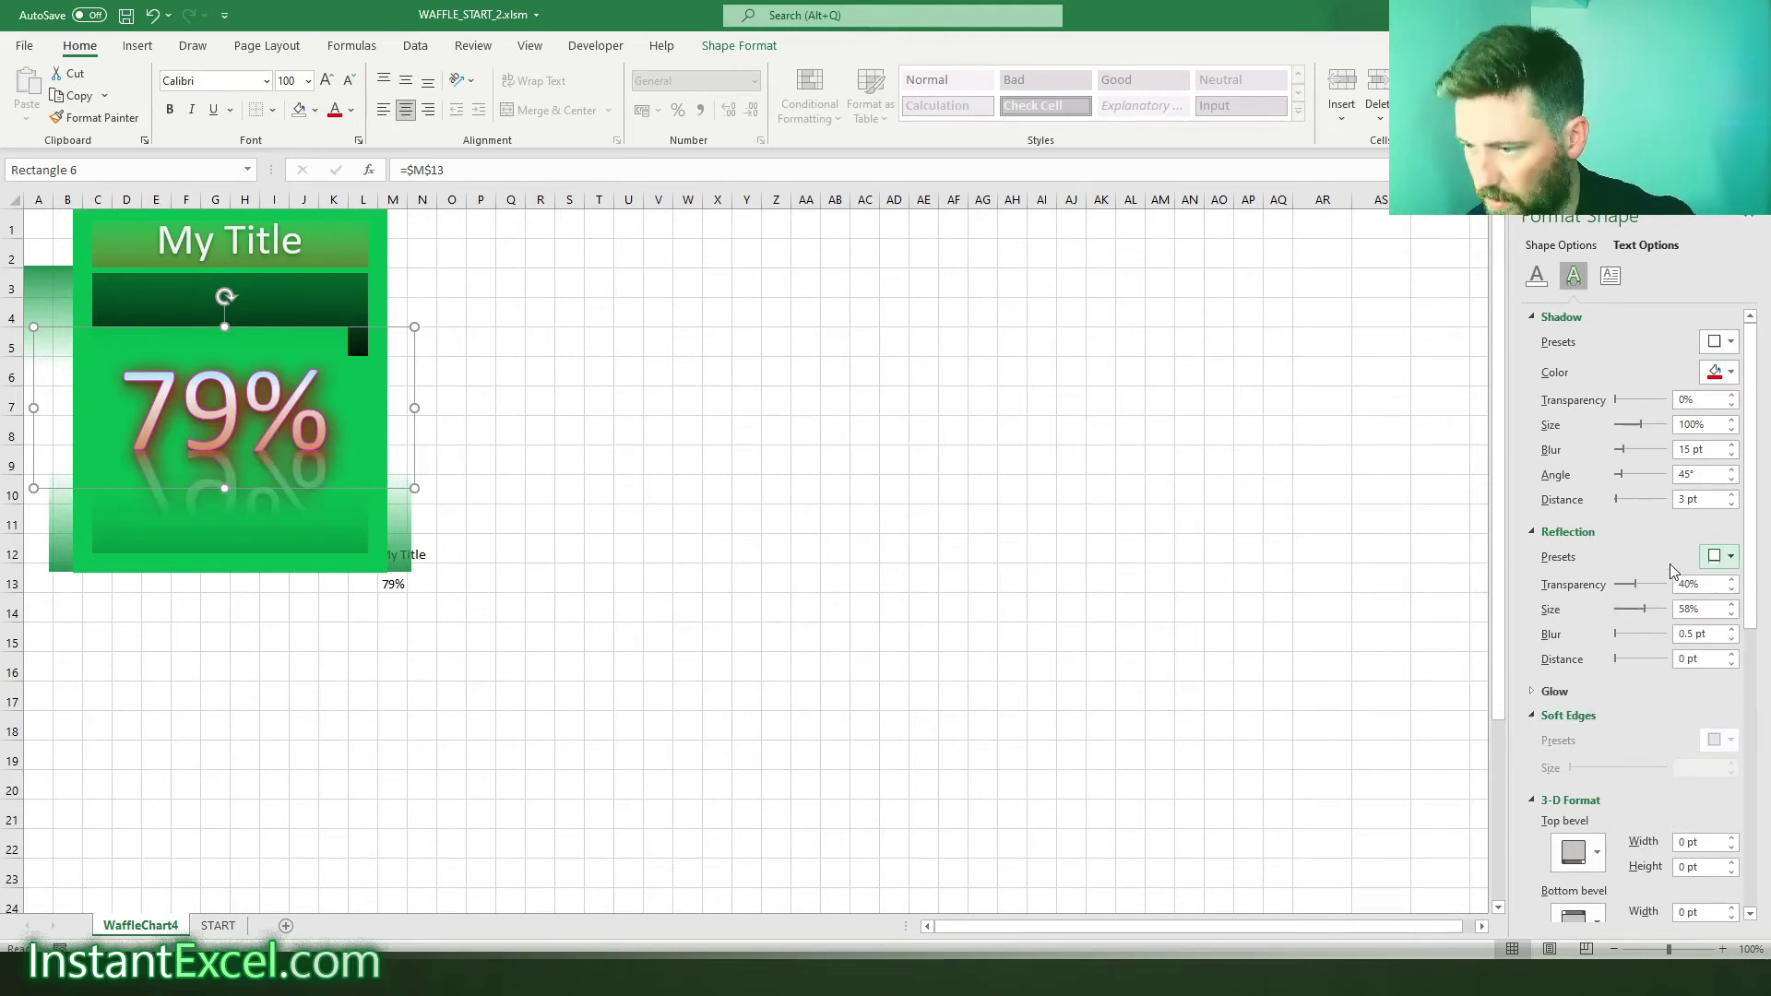
{"action": "left_click", "coordinate": [1717, 557]}
{"action": "left_click", "coordinate": [1638, 622]}
- Give the percentage text top and bottom bevels 2 pt wide and choose a different bottom bevel style
{"action": "scroll", "coordinate": [1663, 663], "scroll_direction": "down", "scroll_amount": 4}
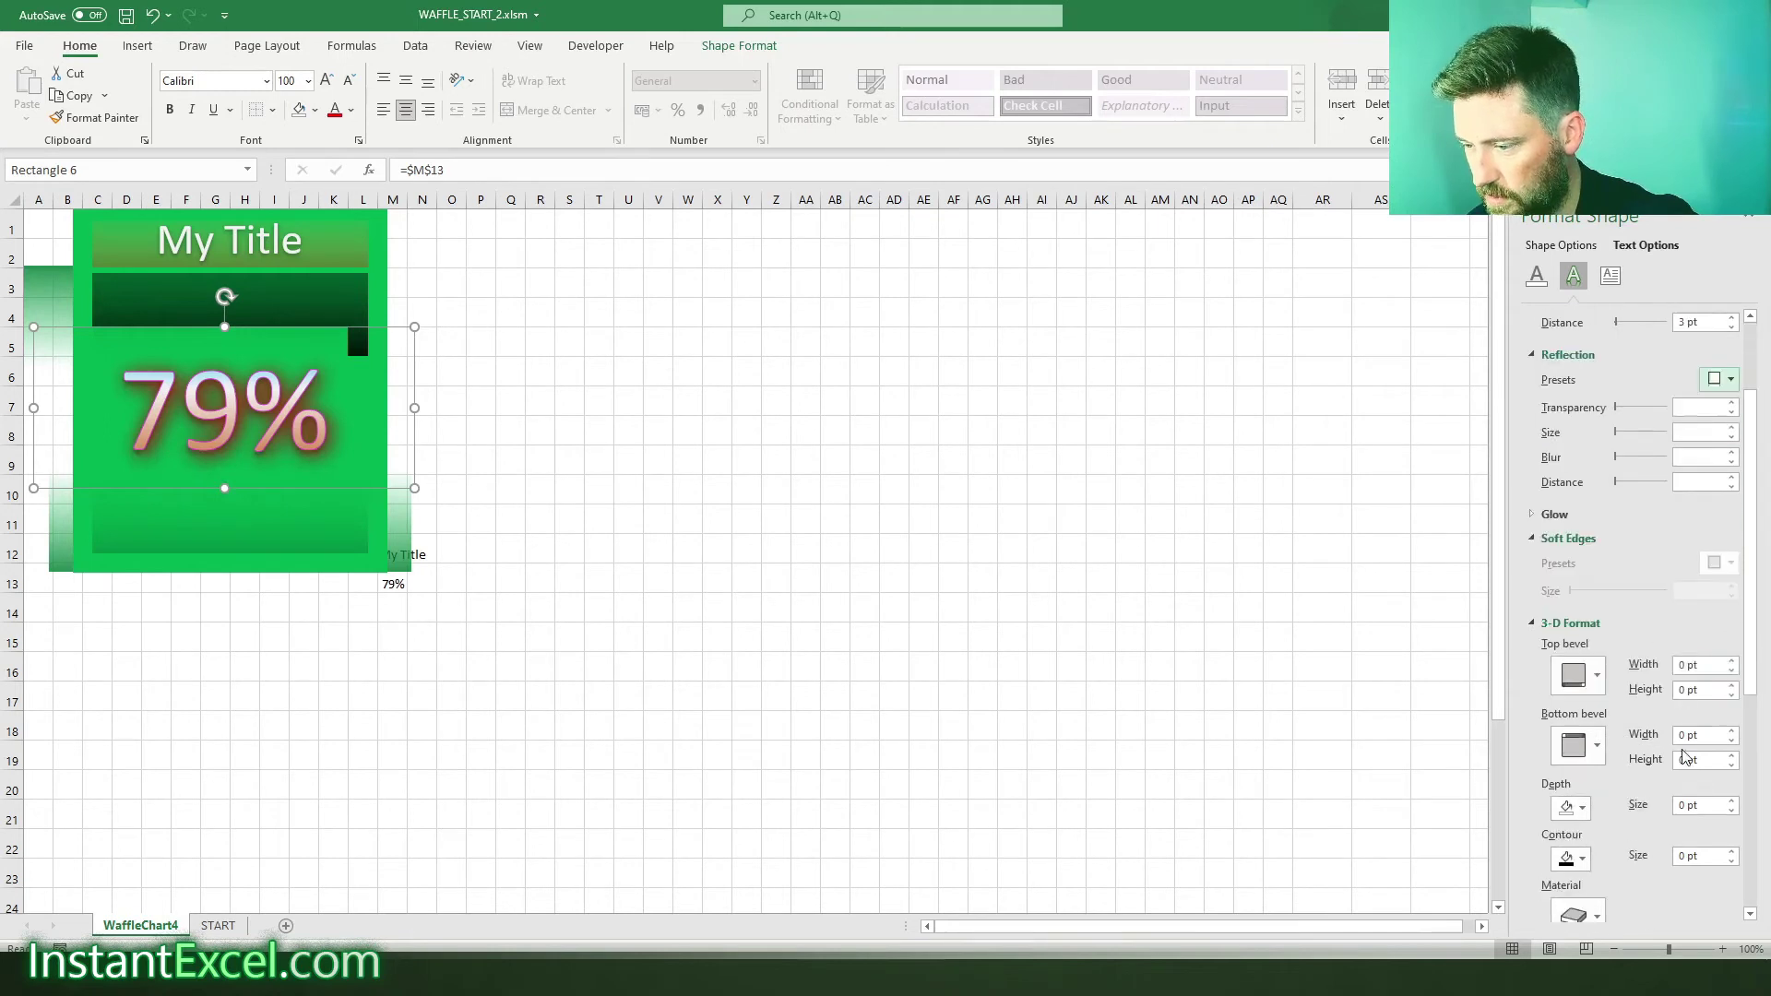
{"action": "left_click", "coordinate": [1732, 662]}
{"action": "left_click", "coordinate": [1733, 661]}
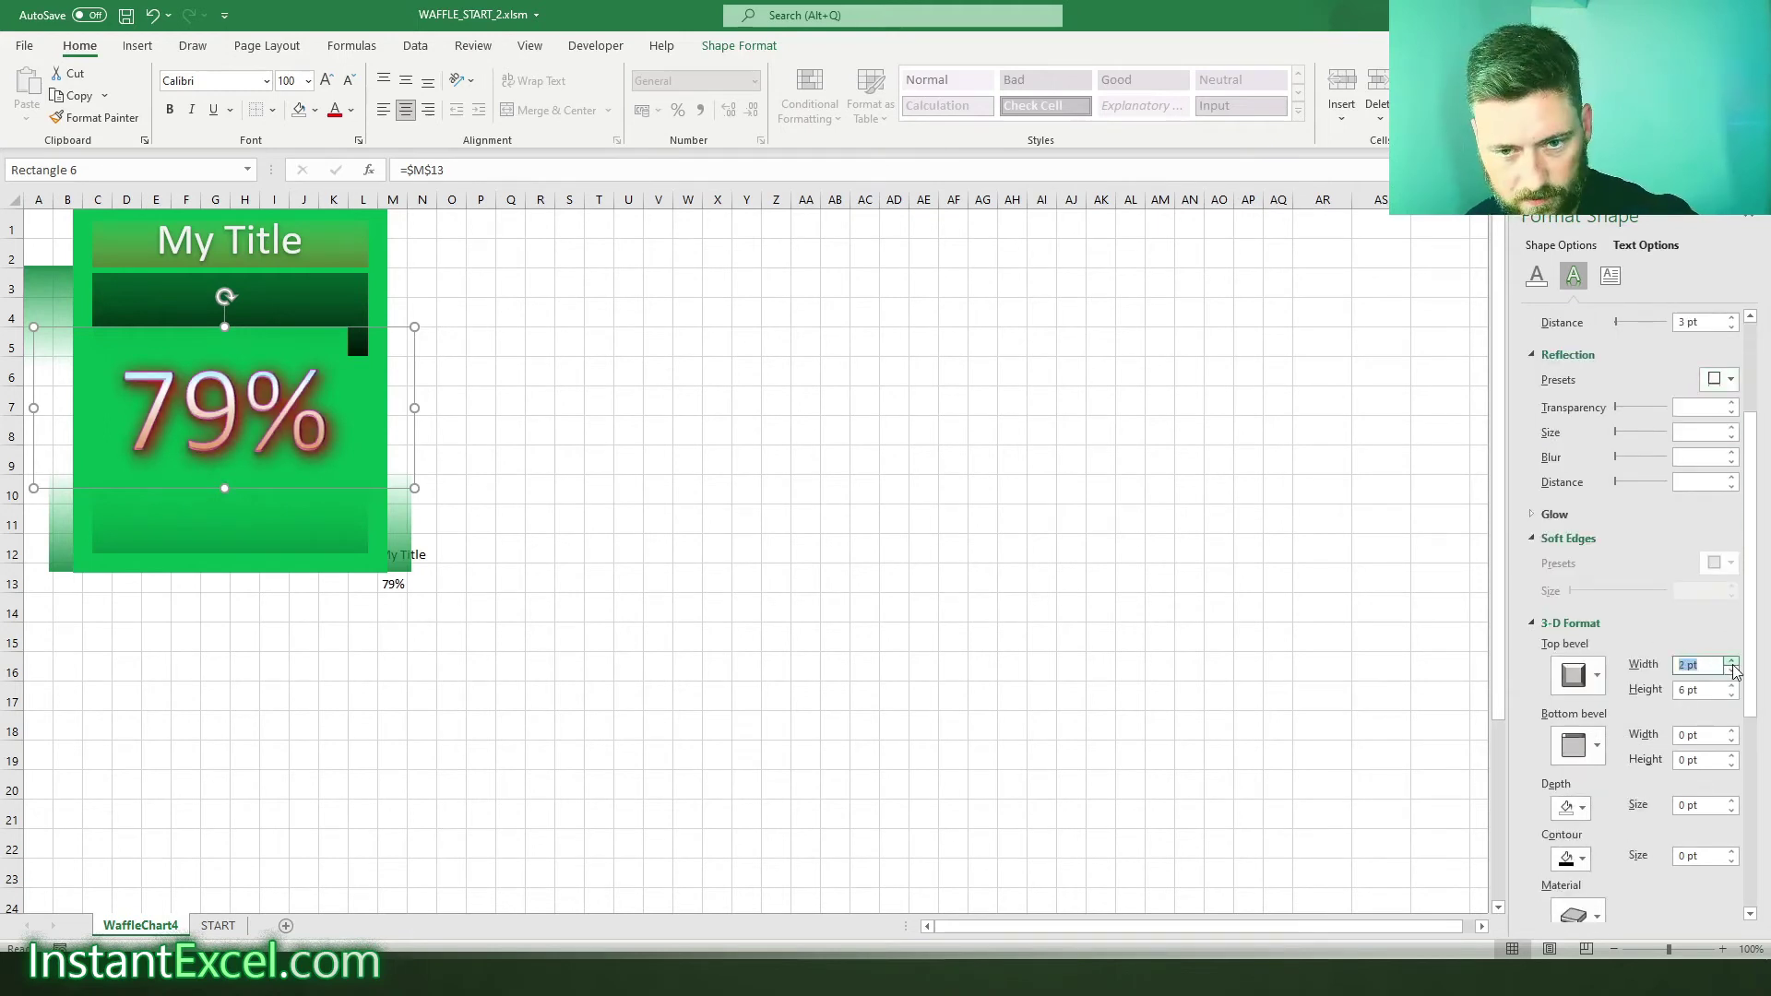
{"action": "left_click", "coordinate": [1732, 730]}
{"action": "left_click", "coordinate": [1733, 731]}
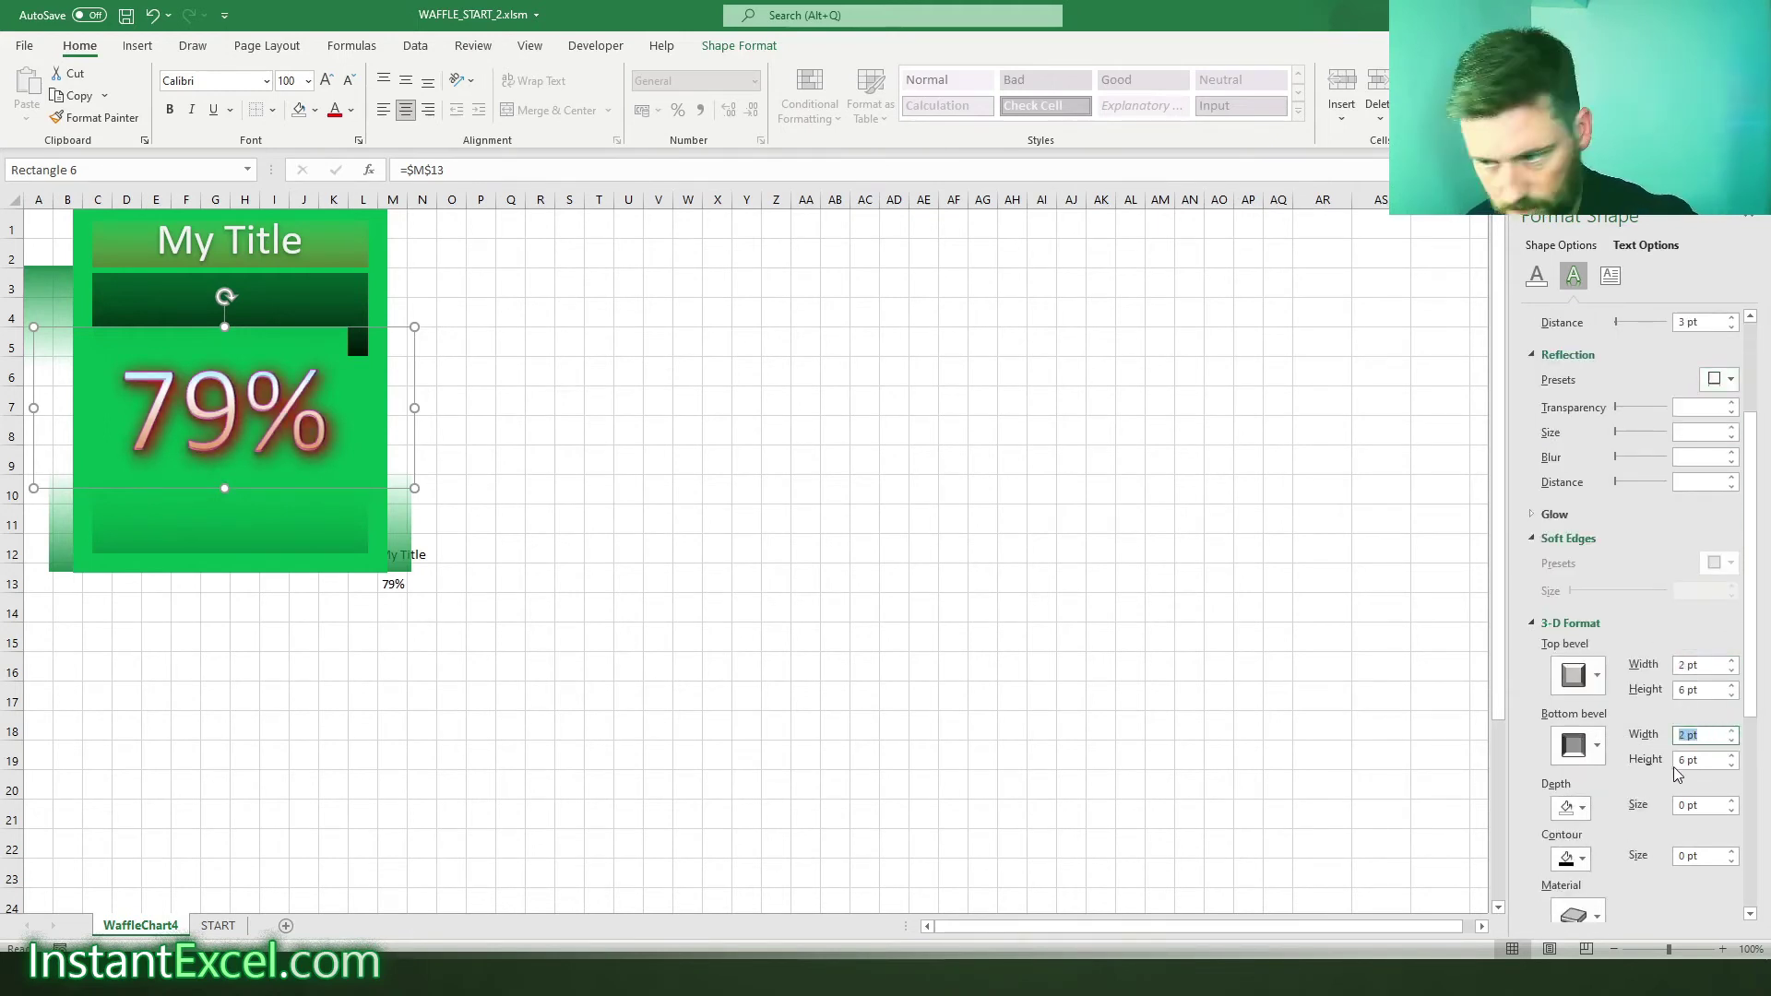
{"action": "left_click", "coordinate": [1597, 746]}
{"action": "left_click", "coordinate": [1684, 640]}
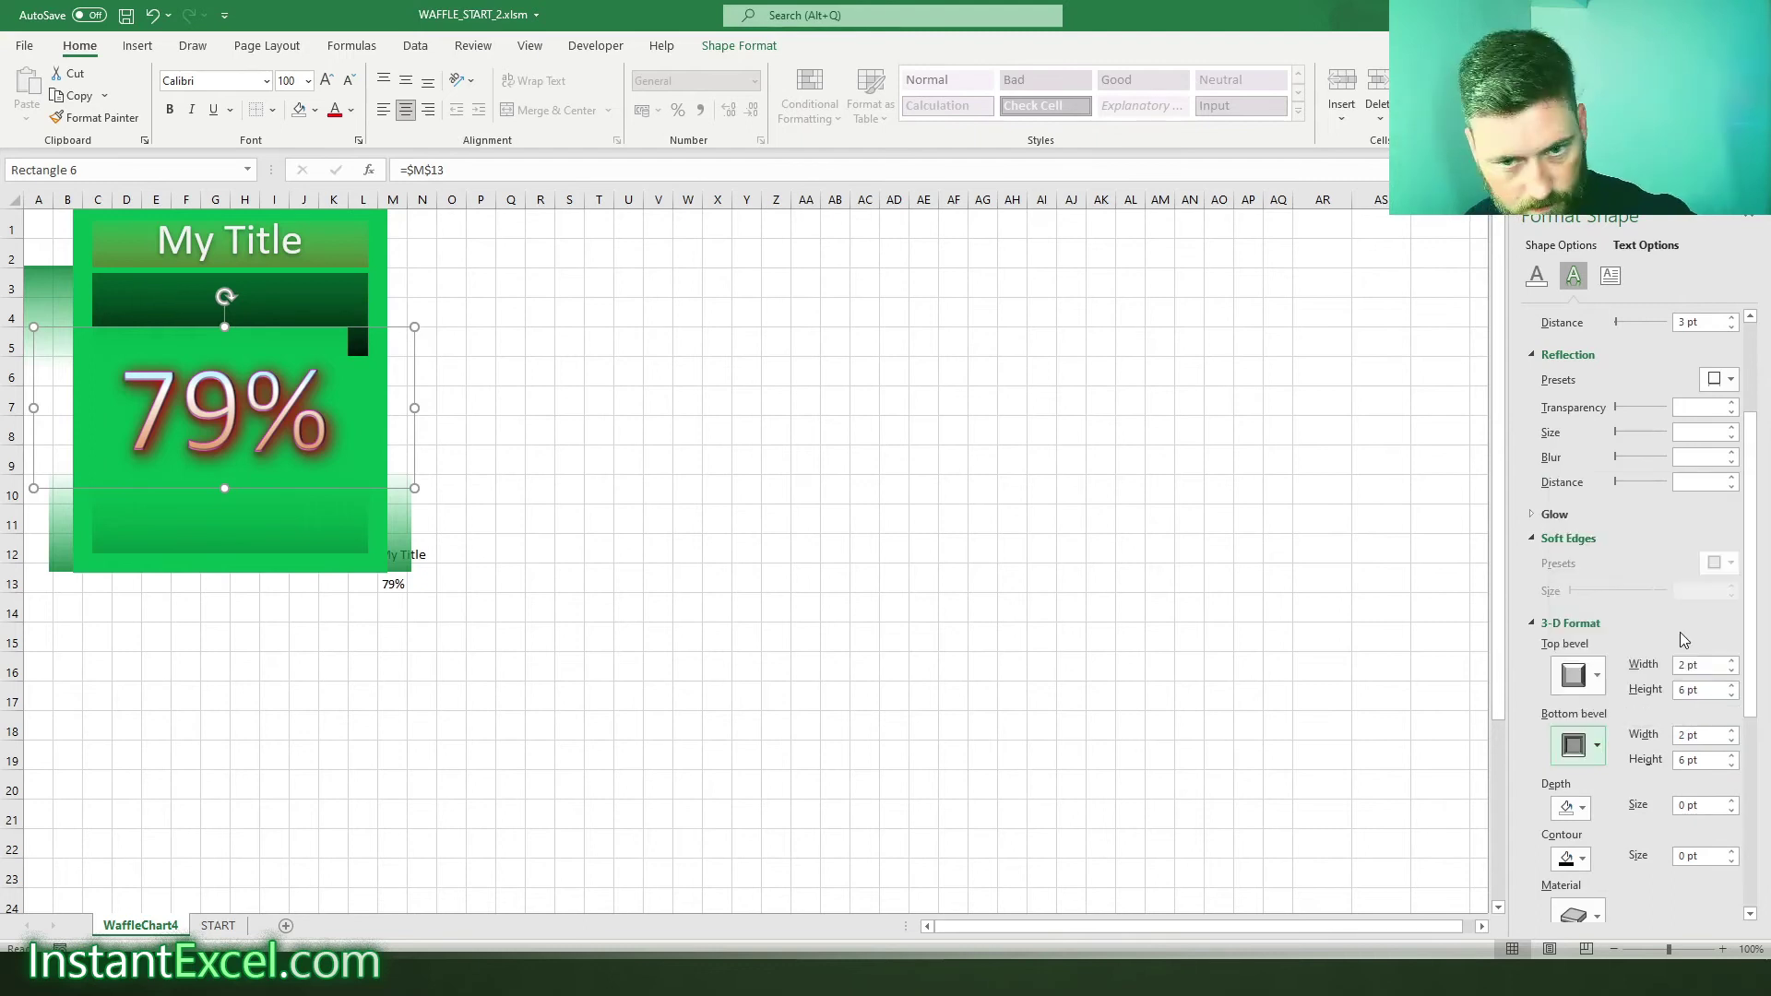
- Set the percentage text's 3-D depth to 7.5 pt and color the depth dark green
{"action": "scroll", "coordinate": [1686, 758], "scroll_direction": "down", "scroll_amount": 3}
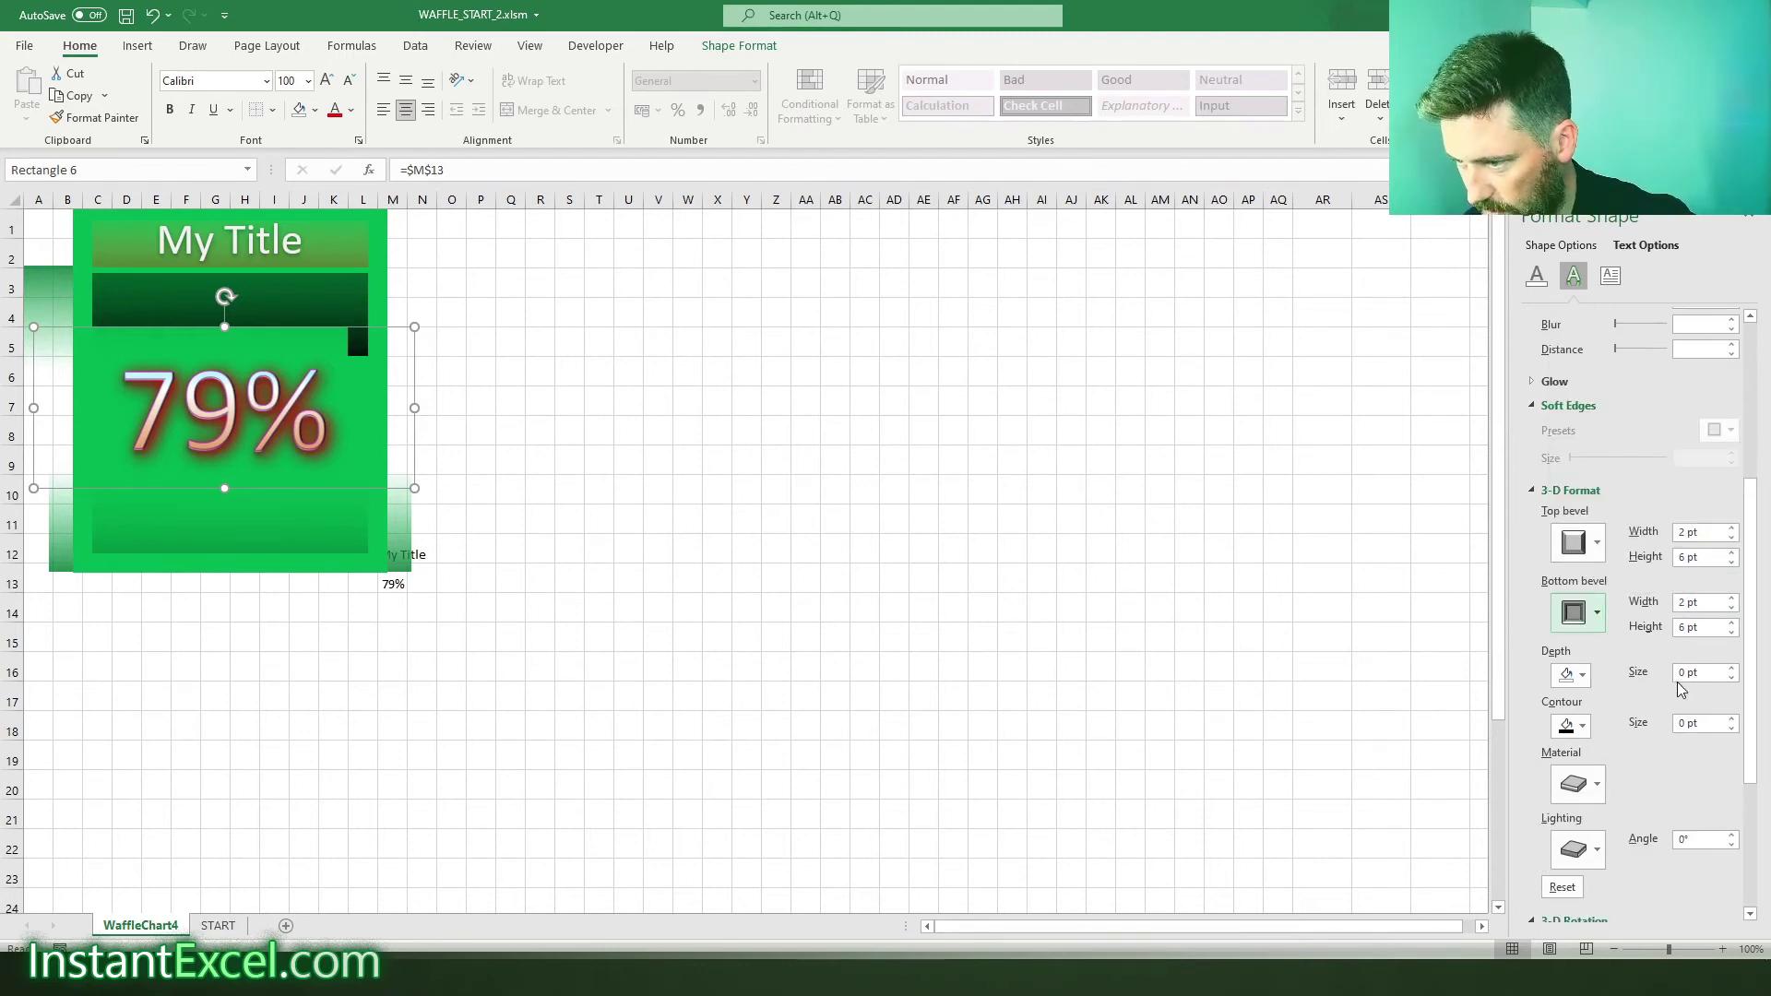
{"action": "left_click", "coordinate": [1731, 670]}
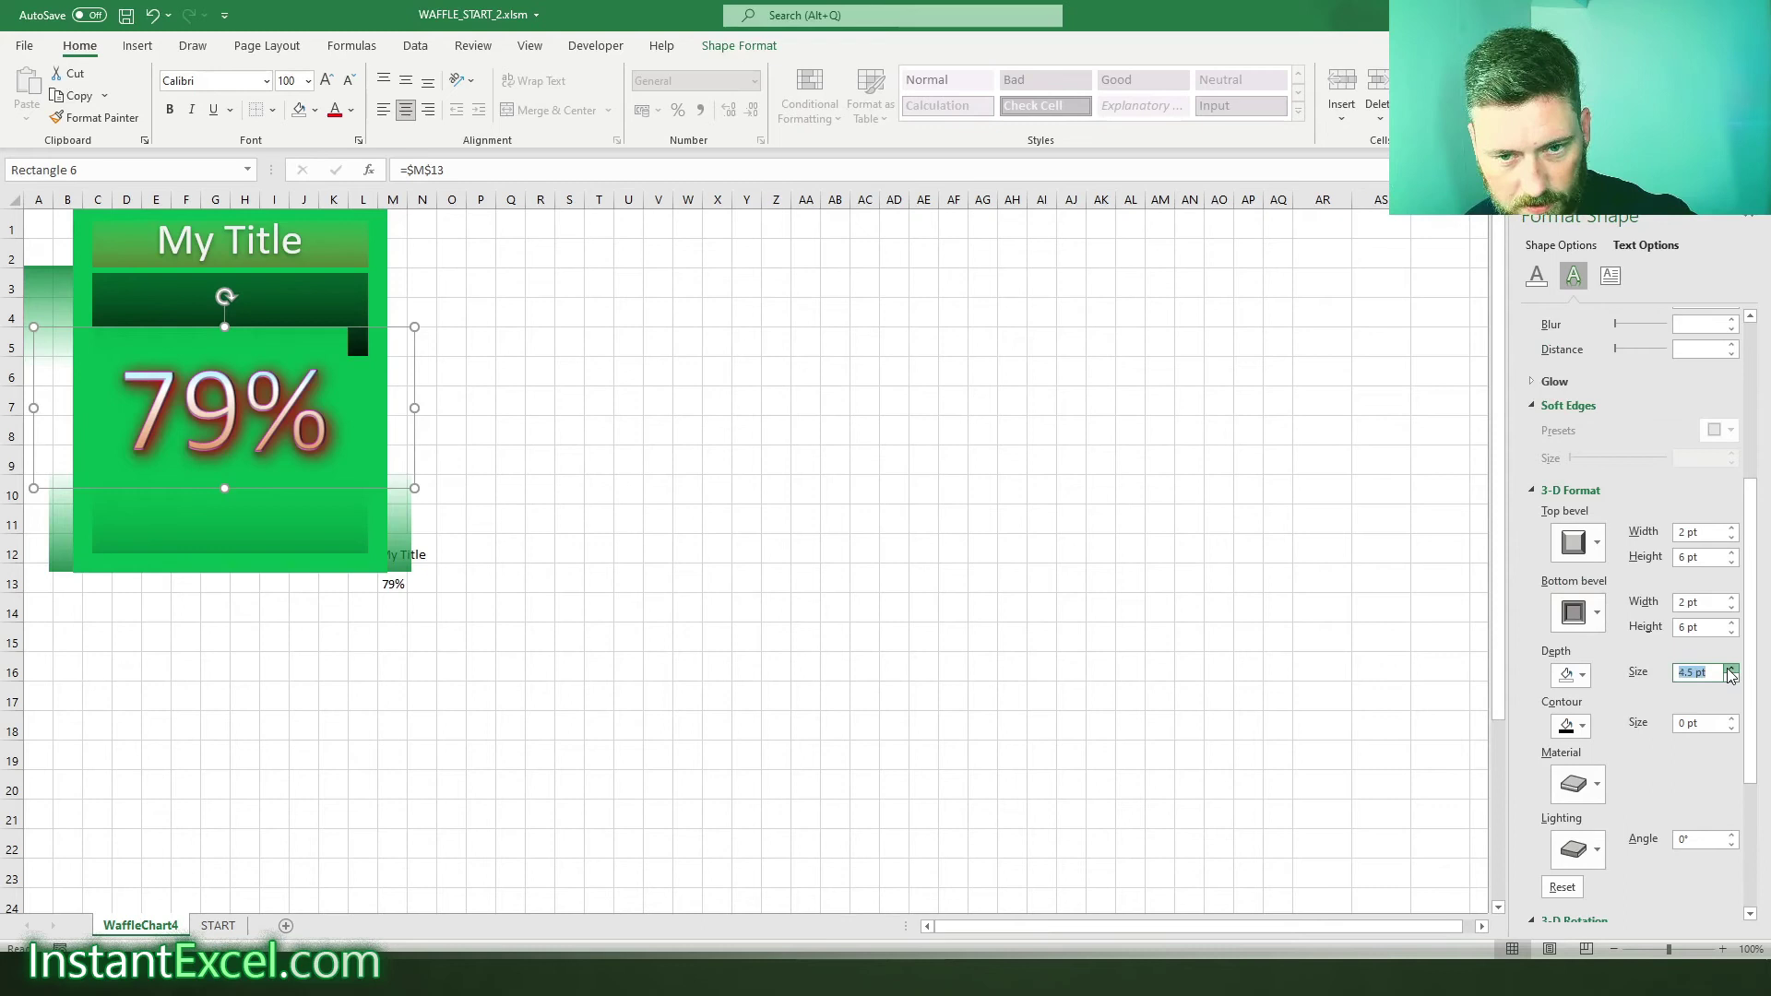
{"action": "left_click", "coordinate": [1566, 680]}
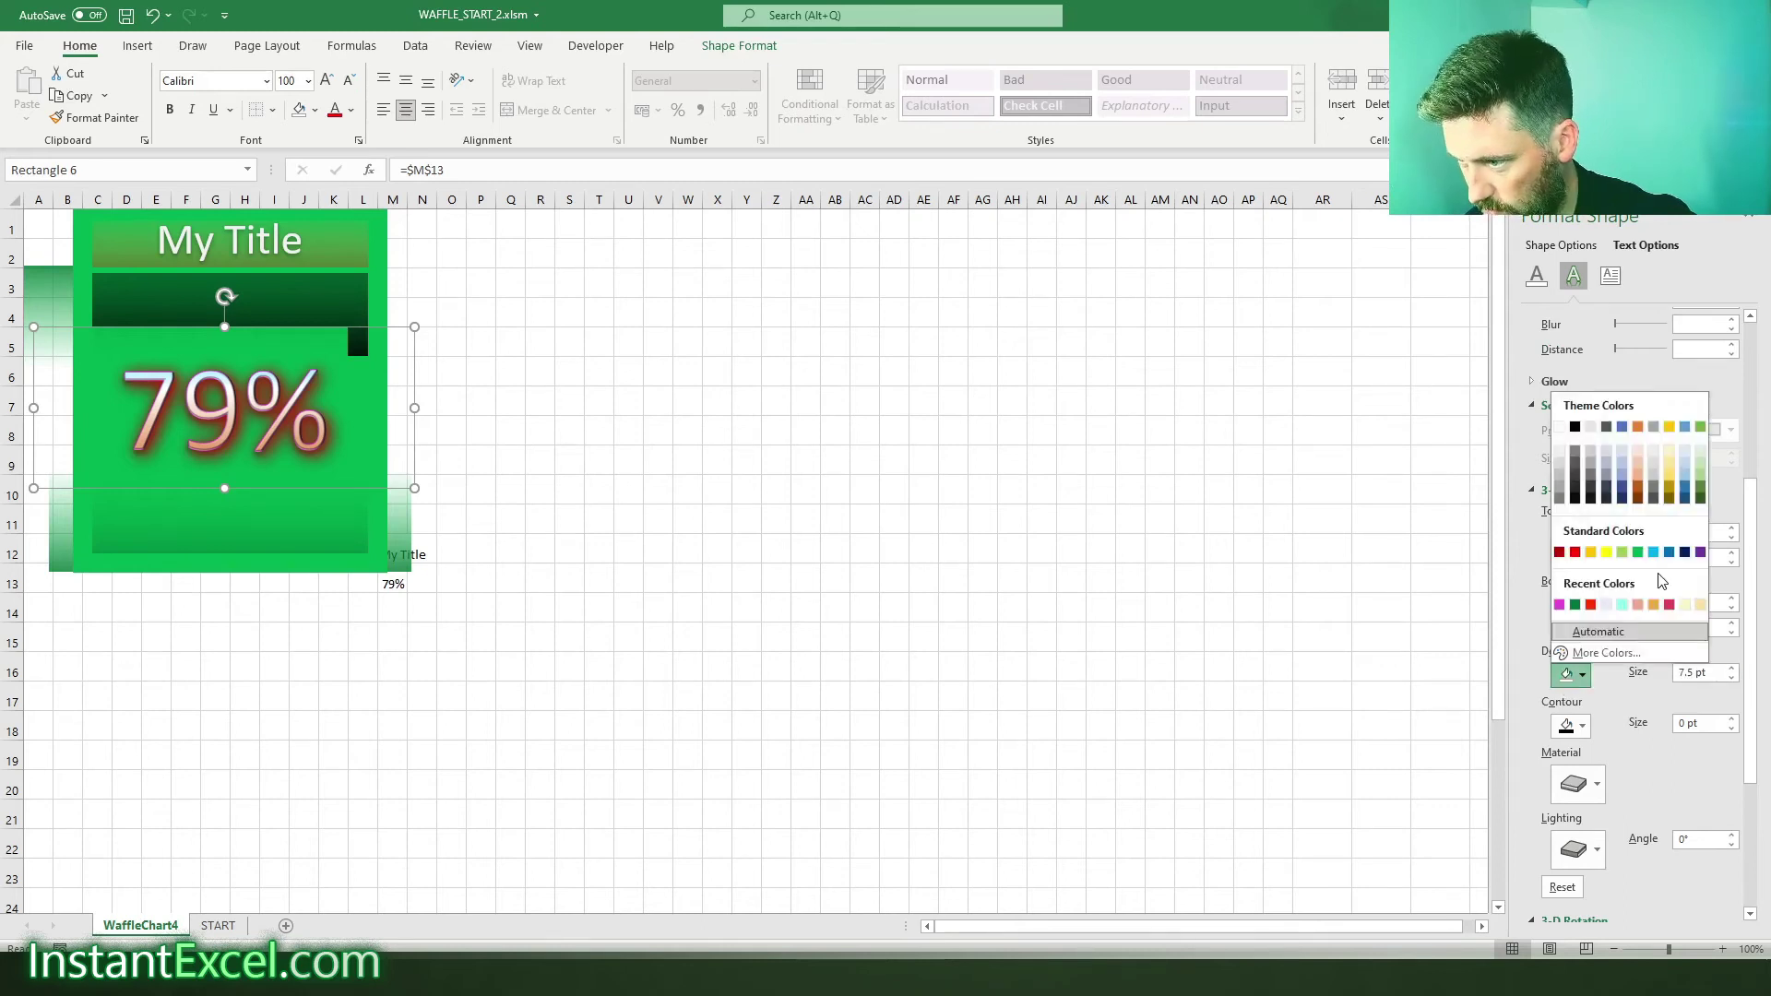
{"action": "left_click", "coordinate": [1574, 607]}
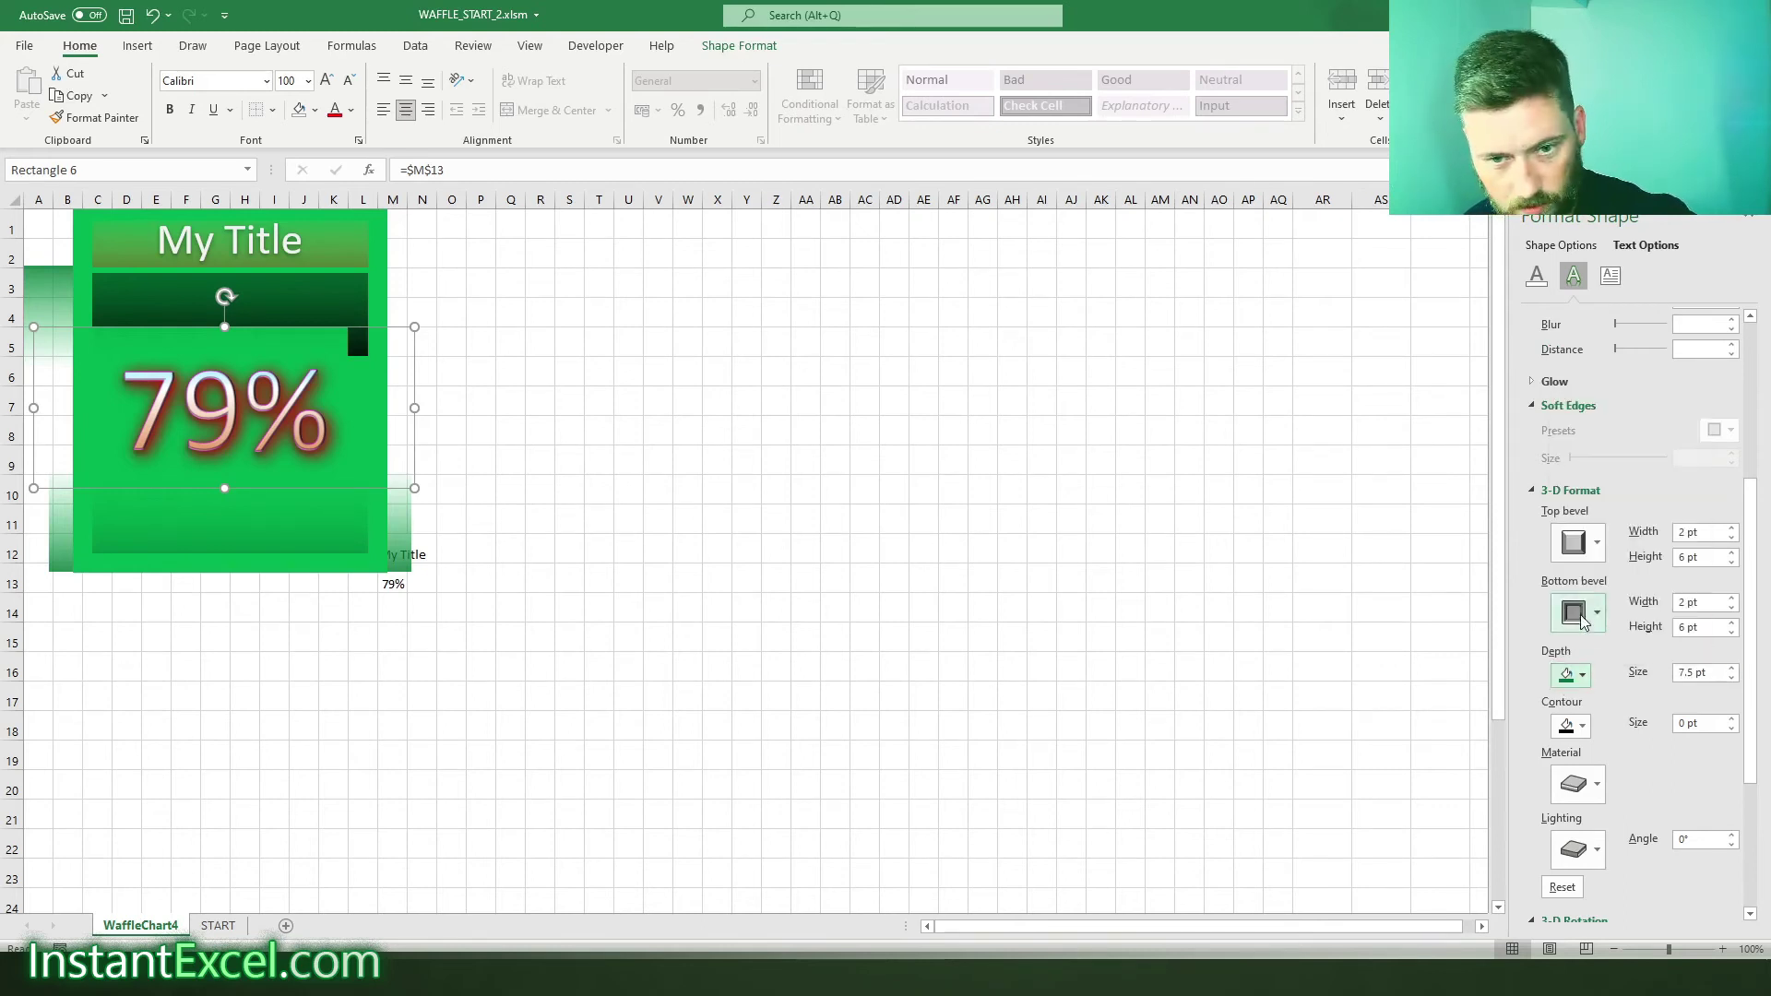
- Apply a different standard 3-D material to the percentage text and light it with the golden Warm lighting preset
{"action": "left_click", "coordinate": [1592, 786]}
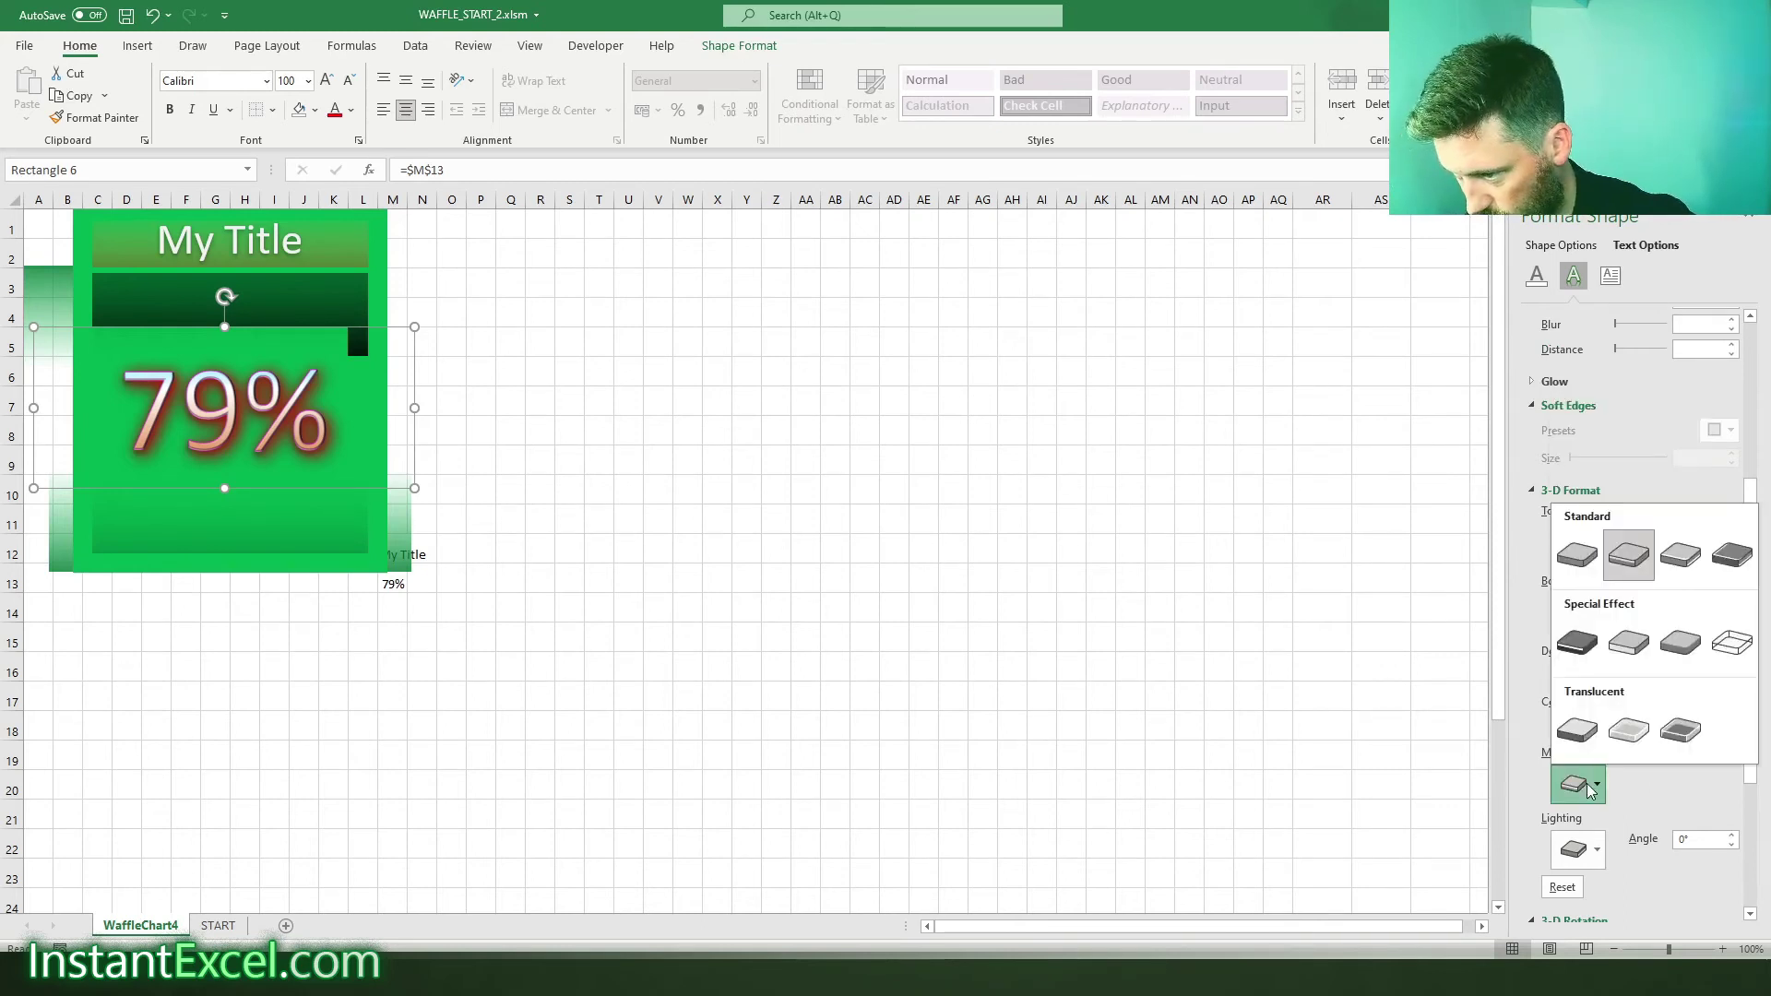
{"action": "left_click", "coordinate": [1693, 567]}
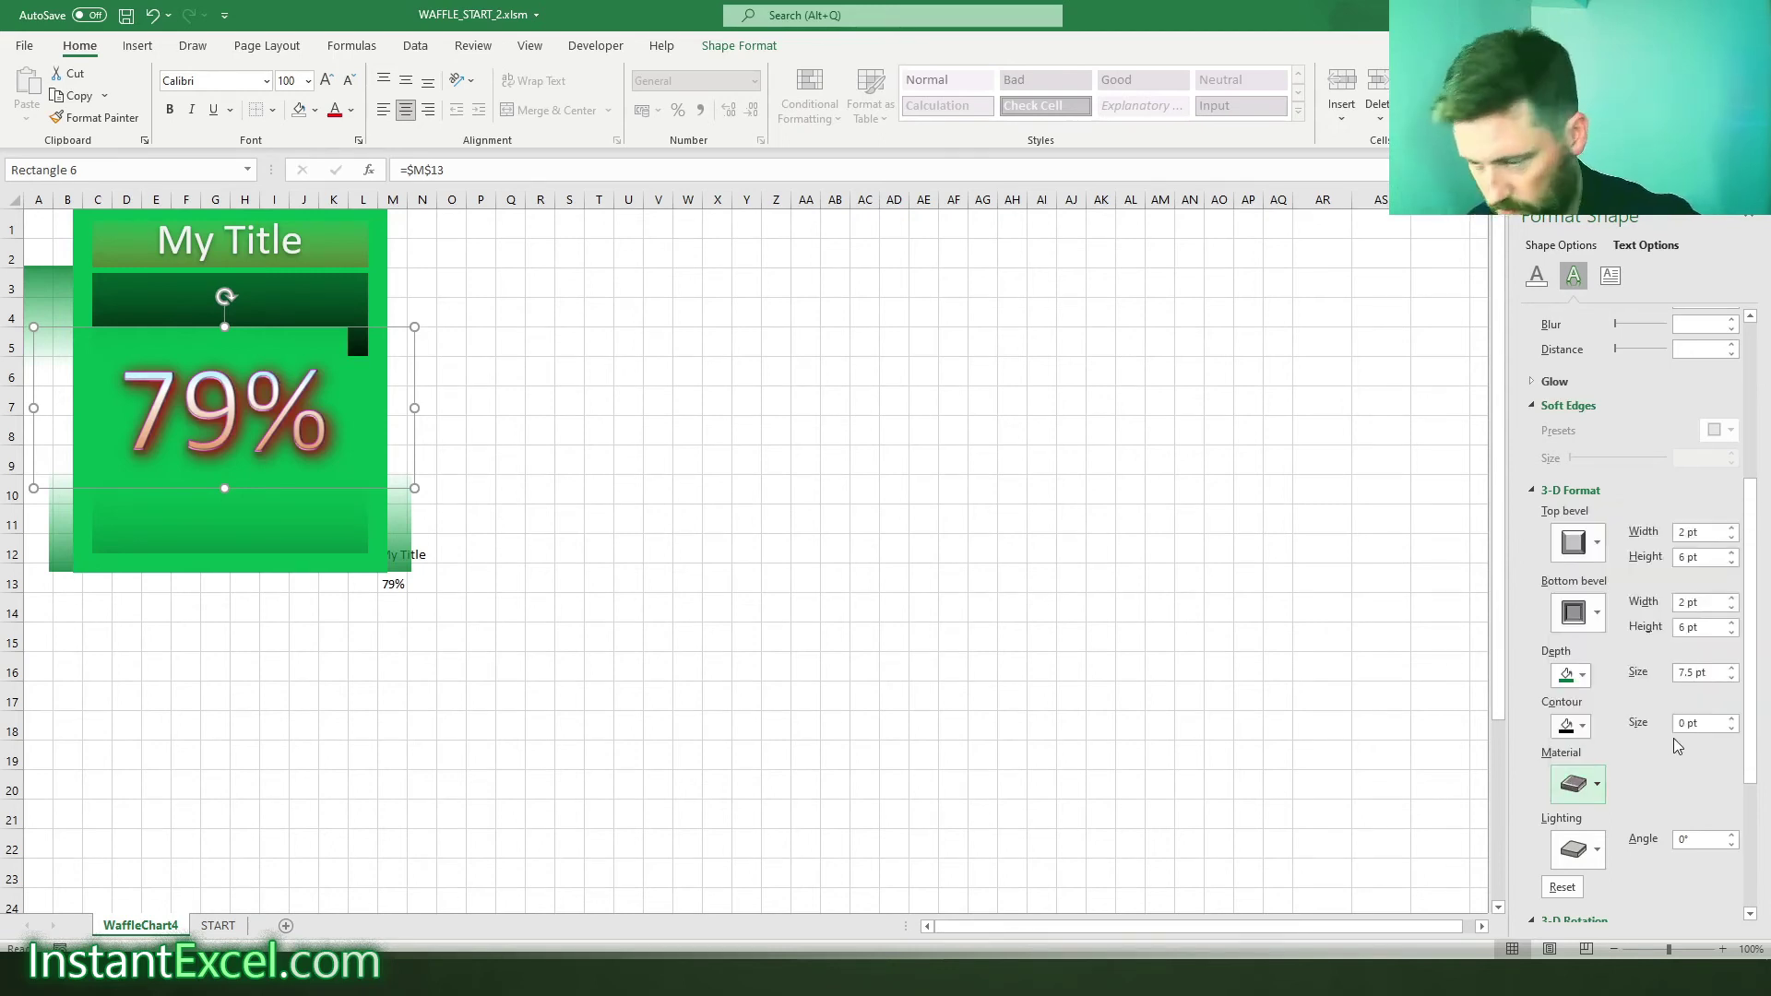
{"action": "scroll", "coordinate": [1671, 743], "scroll_direction": "down", "scroll_amount": 2}
{"action": "scroll", "coordinate": [1676, 738], "scroll_direction": "down", "scroll_amount": 2}
{"action": "left_click", "coordinate": [1580, 672]}
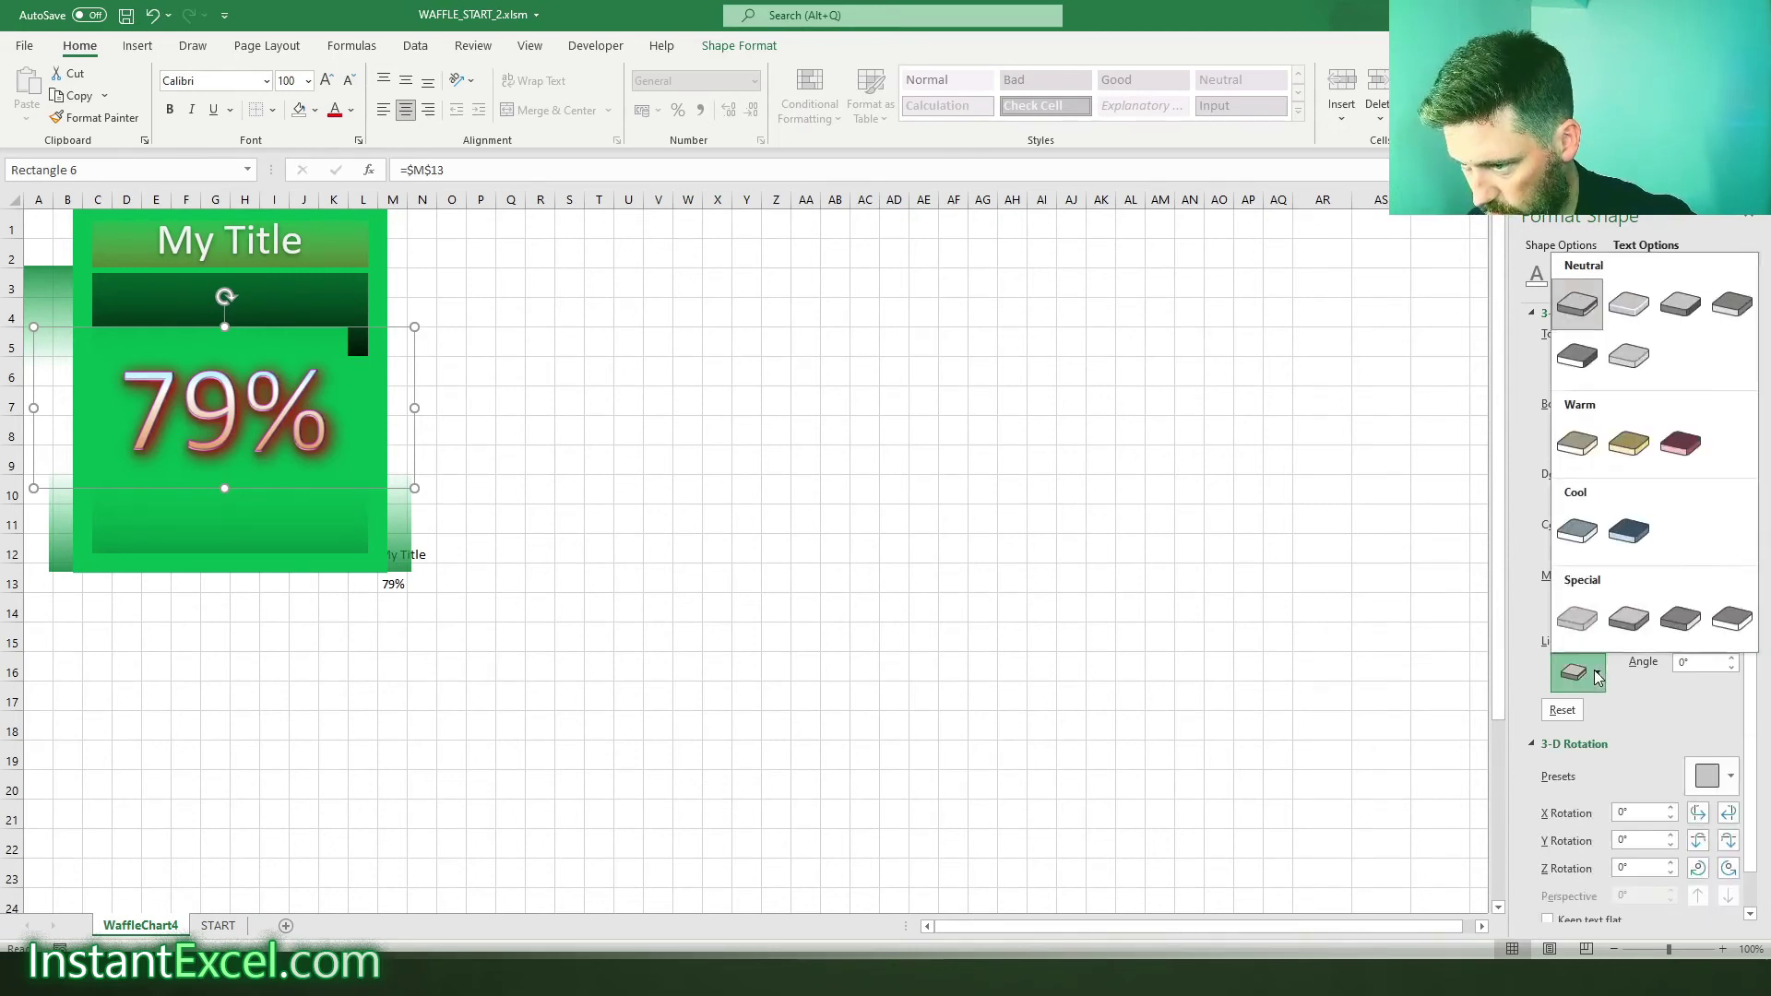
{"action": "left_click", "coordinate": [1629, 444]}
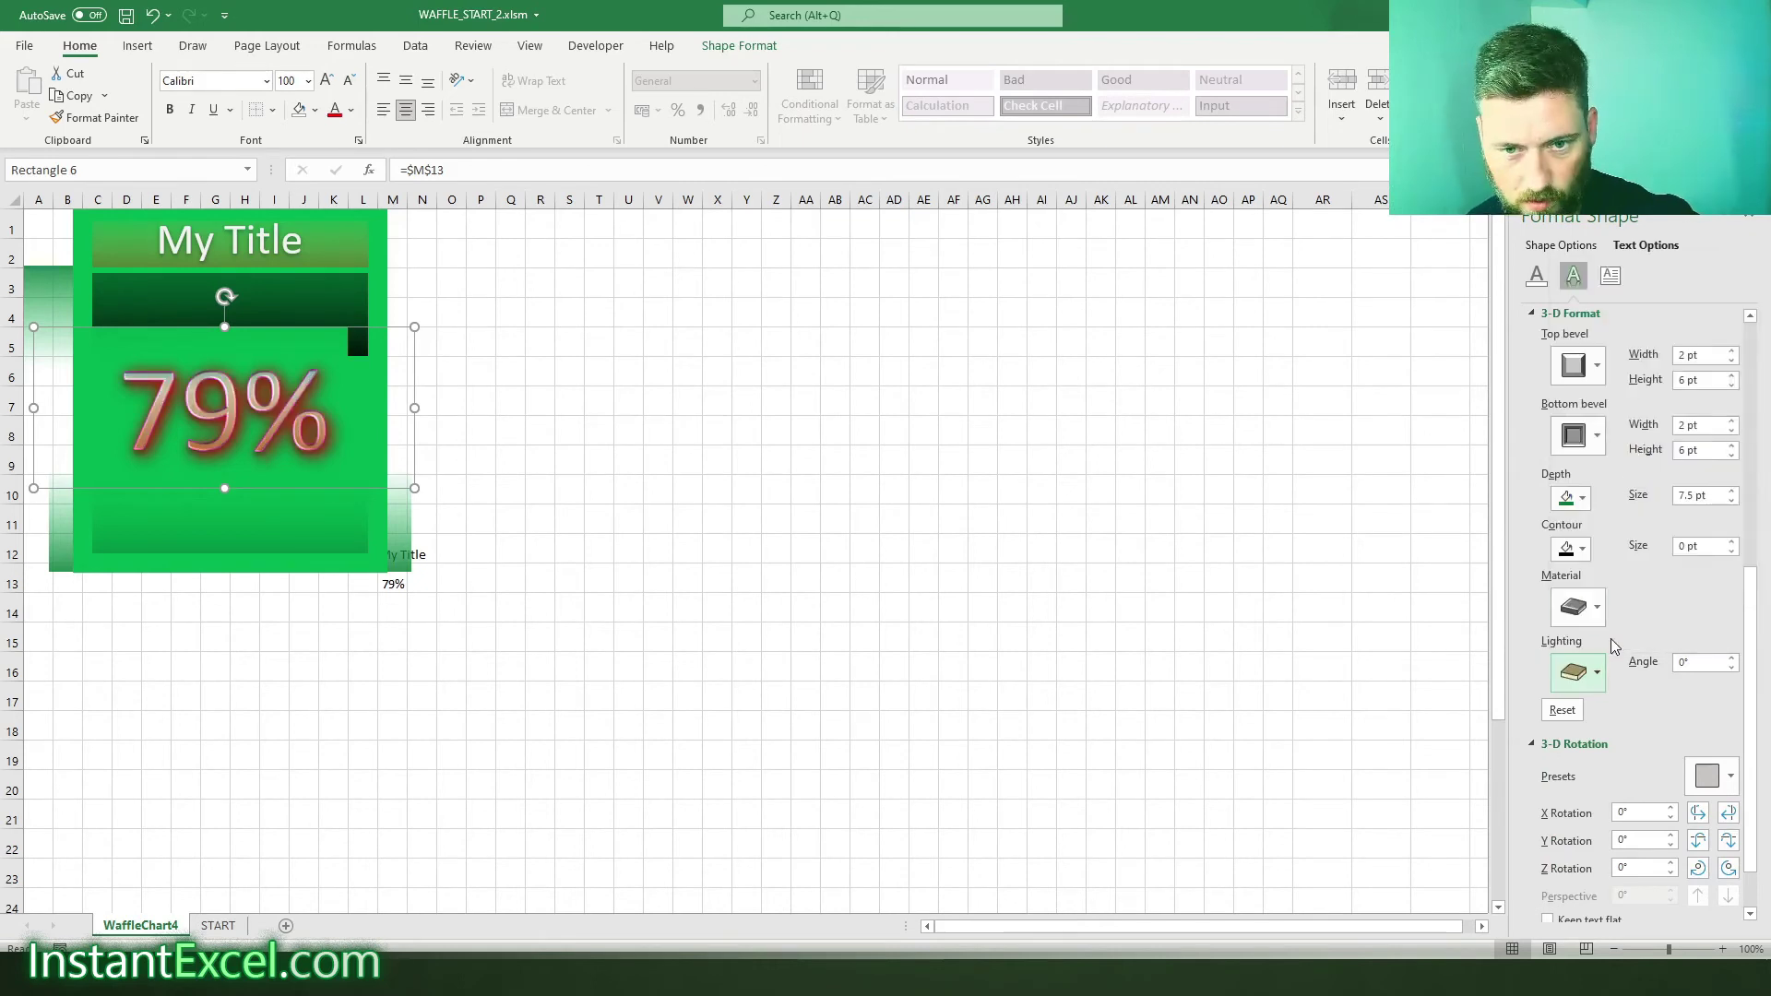
- Rotate the percentage text in 3-D to X 25°, Y 350° and Z 10°
{"action": "scroll", "coordinate": [1638, 728], "scroll_direction": "down", "scroll_amount": 2}
{"action": "left_click", "coordinate": [1699, 747]}
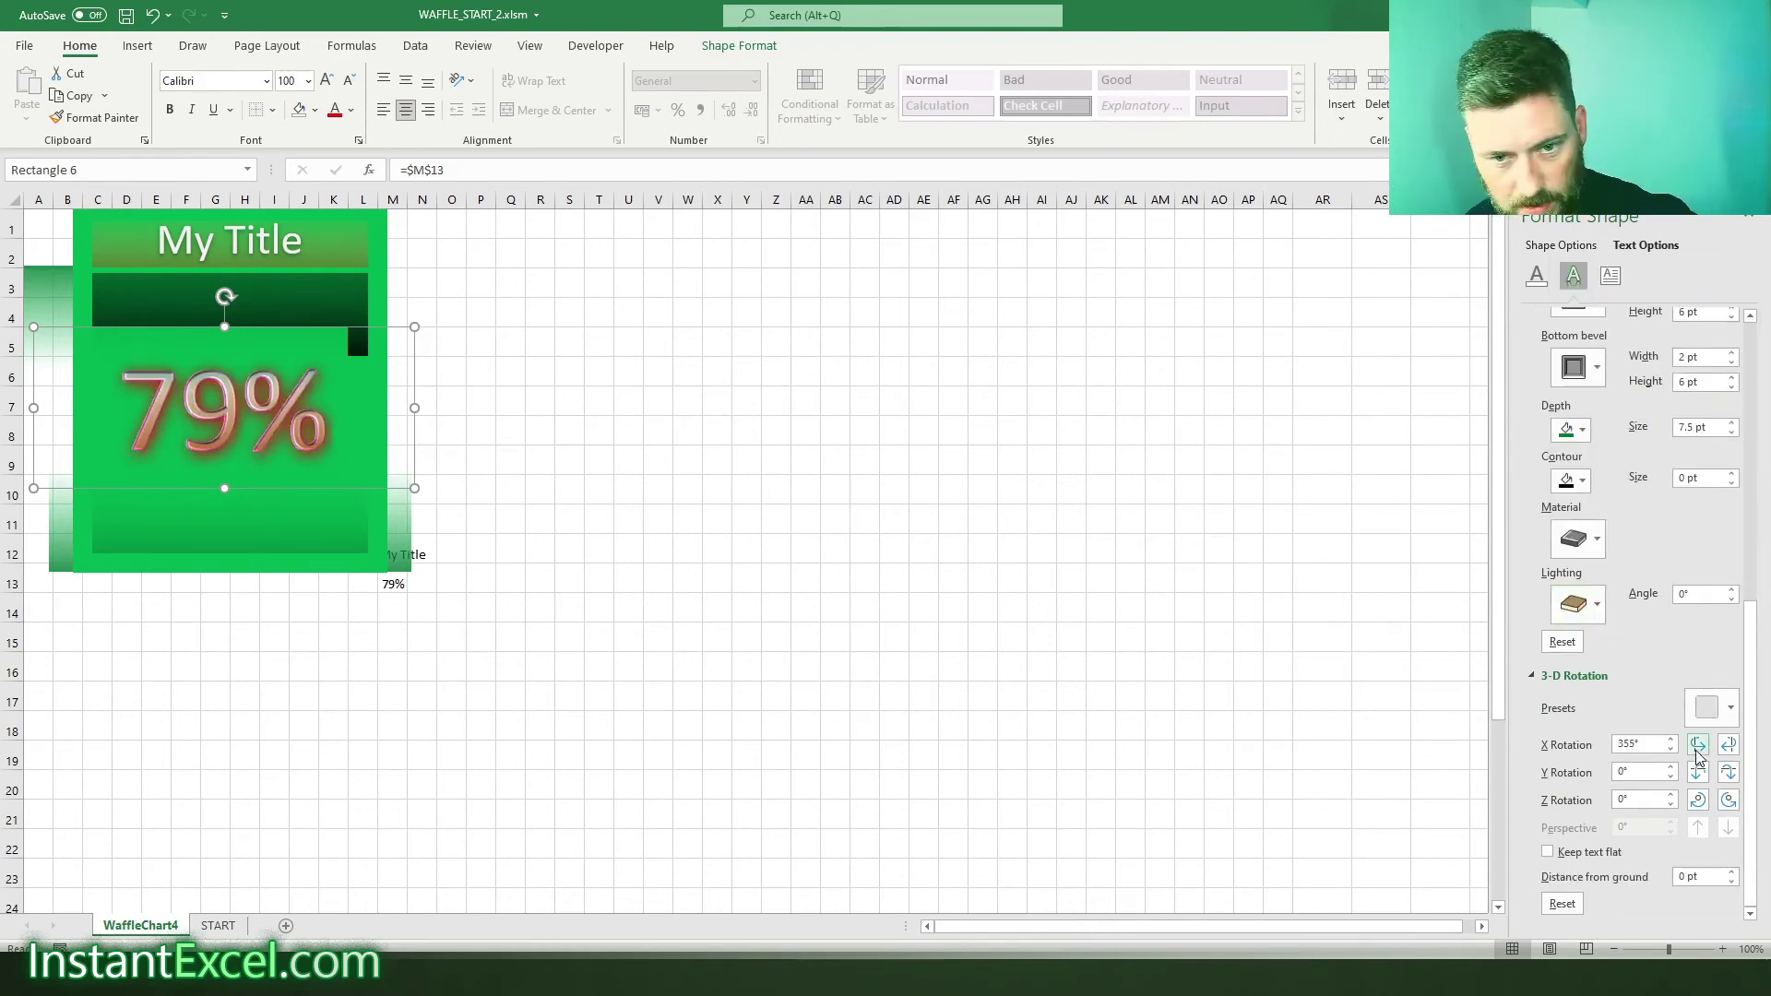
{"action": "left_click", "coordinate": [1728, 745]}
{"action": "left_click", "coordinate": [1728, 746]}
{"action": "left_click", "coordinate": [1728, 745]}
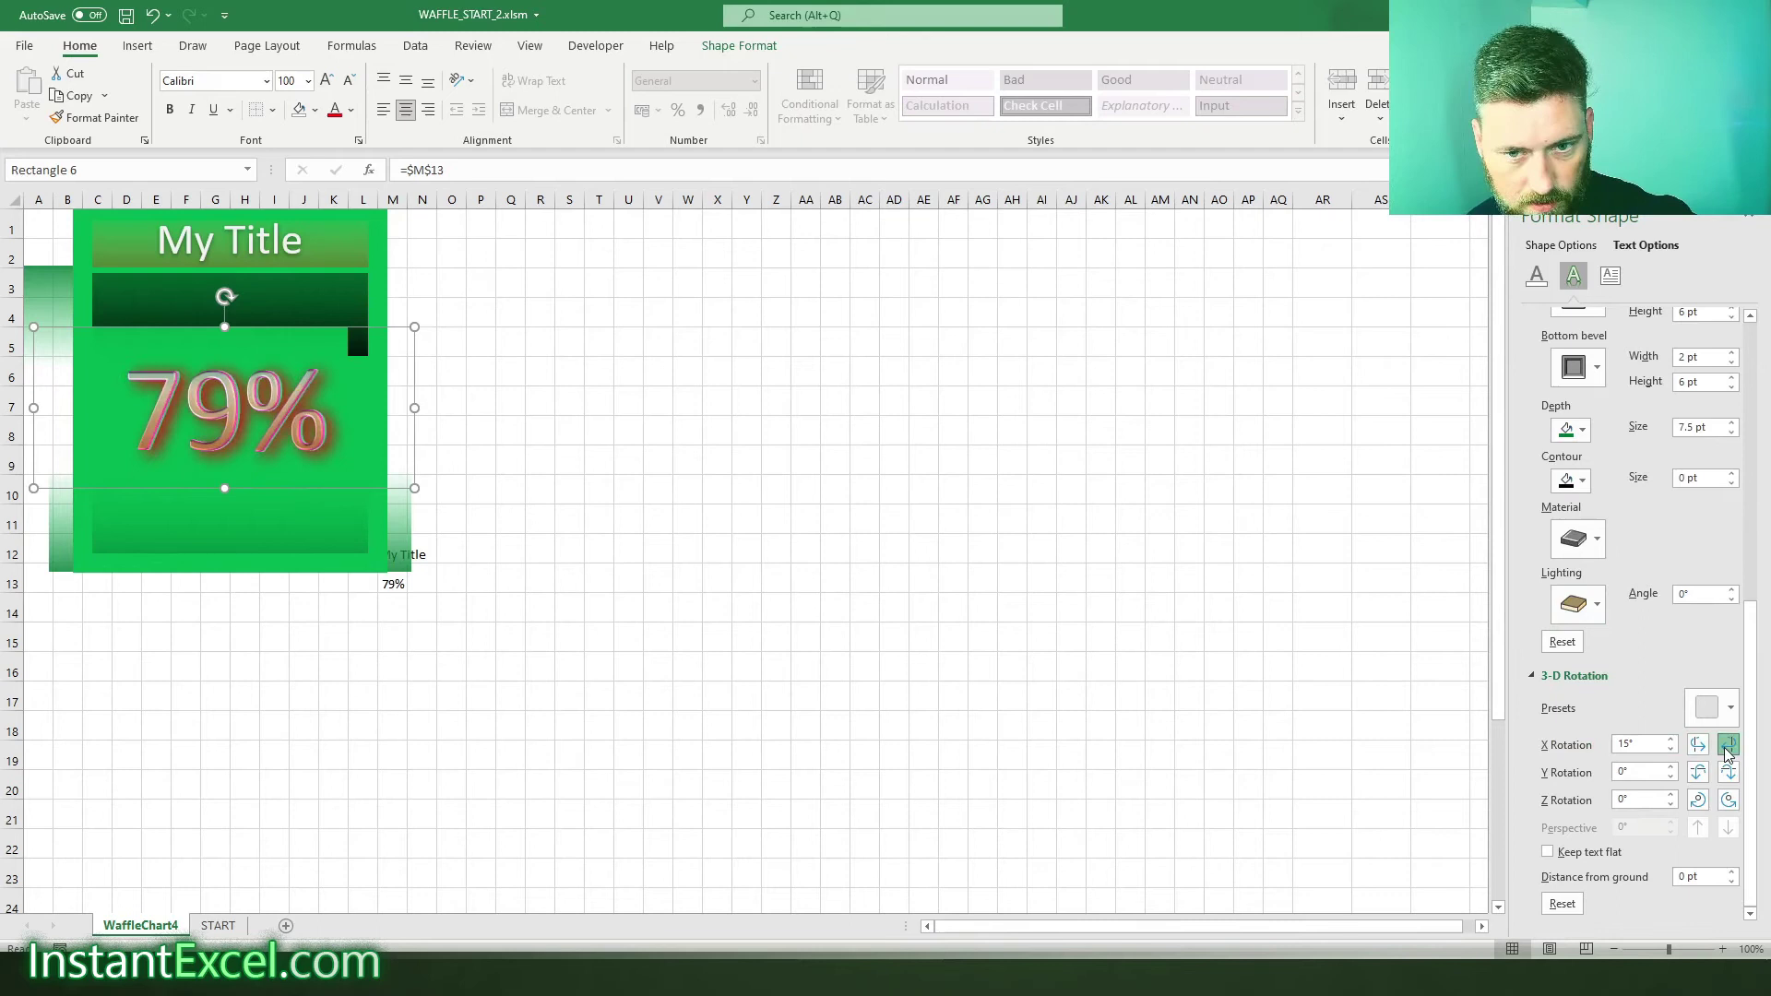
{"action": "left_click", "coordinate": [1728, 746]}
{"action": "left_click", "coordinate": [1728, 773]}
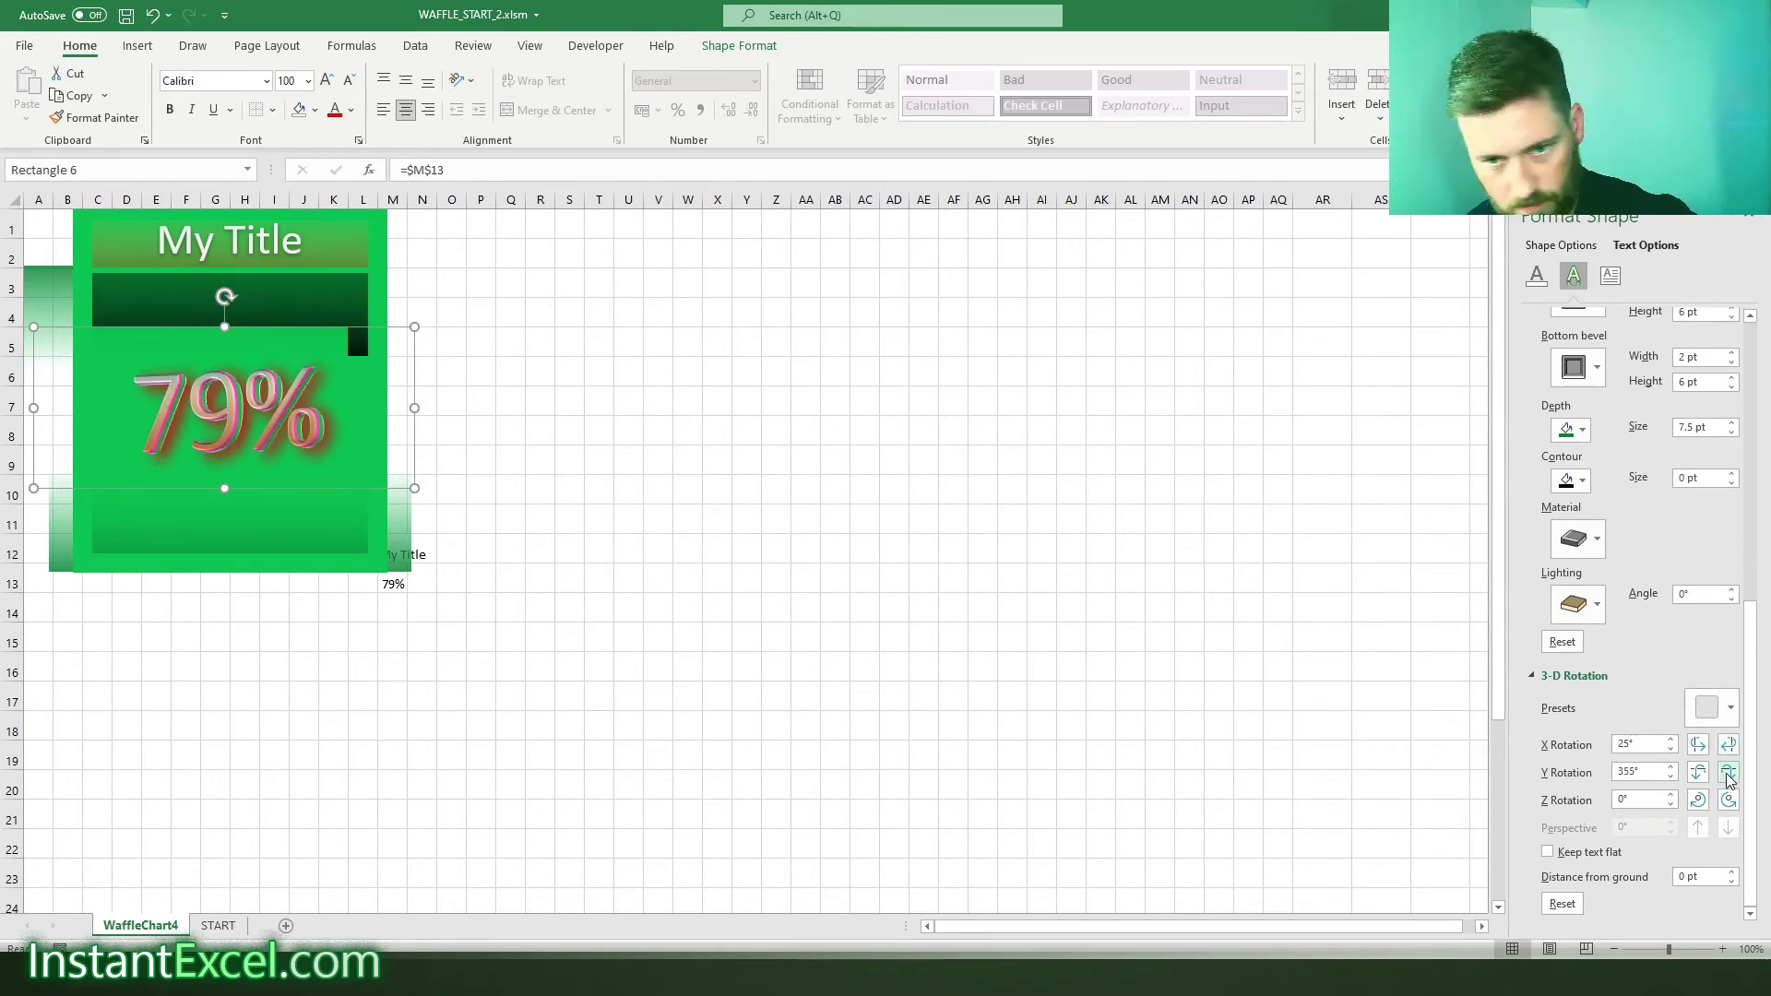
{"action": "left_click", "coordinate": [1728, 801]}
{"action": "left_click", "coordinate": [1728, 800]}
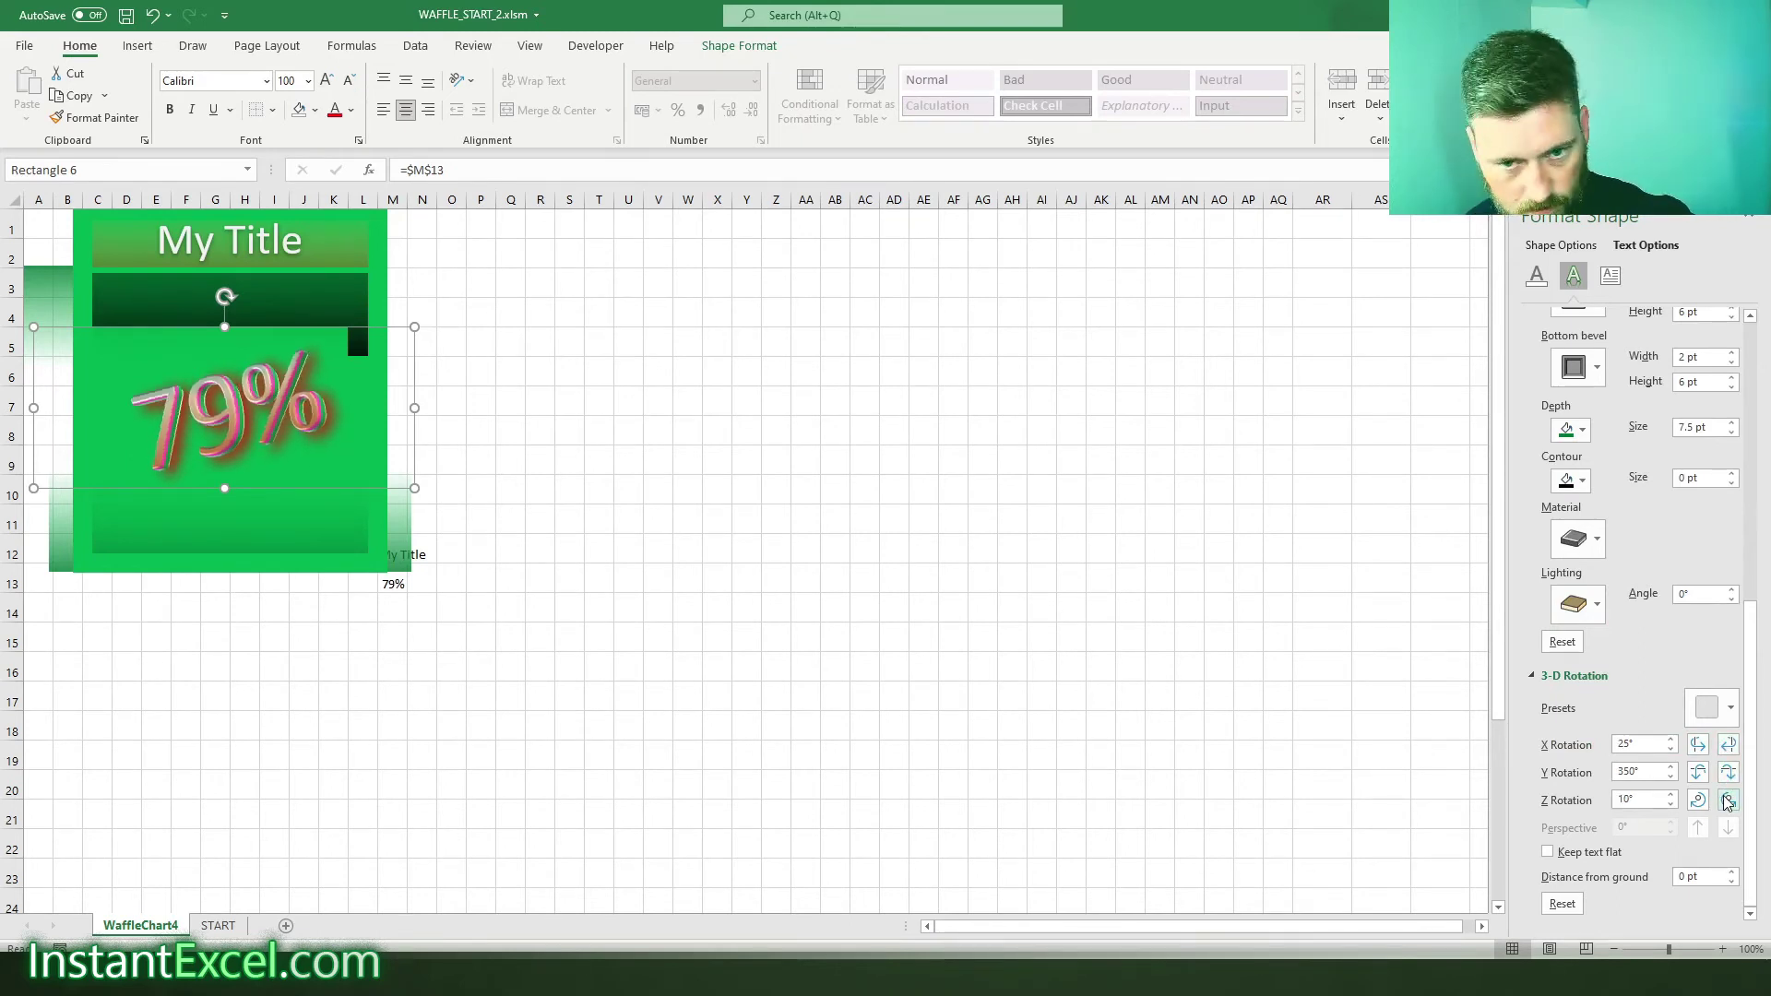
- Turn the percentage text further in 3-D to X 63.4°, Y 16° and Z 31.4°
{"action": "left_click", "coordinate": [1708, 771]}
{"action": "left_click", "coordinate": [1708, 771]}
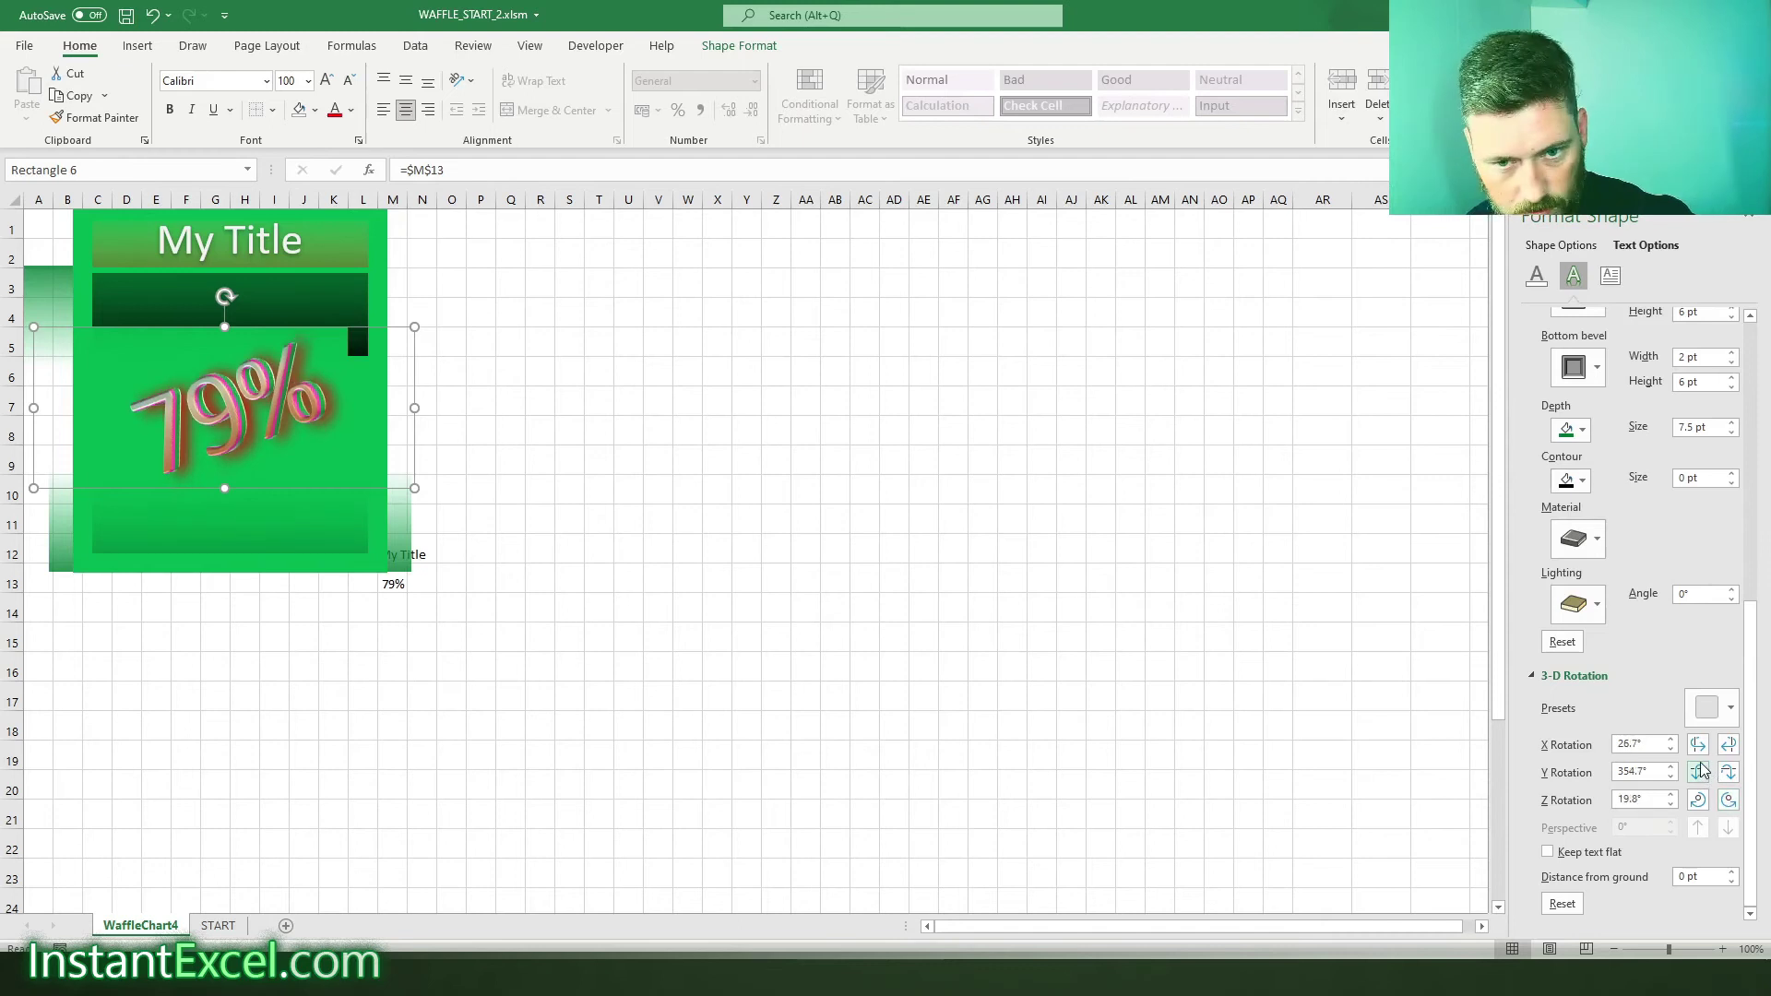
{"action": "left_click", "coordinate": [1707, 771]}
{"action": "left_click", "coordinate": [1707, 771]}
{"action": "left_click", "coordinate": [1707, 771]}
{"action": "left_click", "coordinate": [1707, 771]}
{"action": "left_click", "coordinate": [1707, 771]}
{"action": "left_click", "coordinate": [1708, 771]}
{"action": "left_click", "coordinate": [1728, 748]}
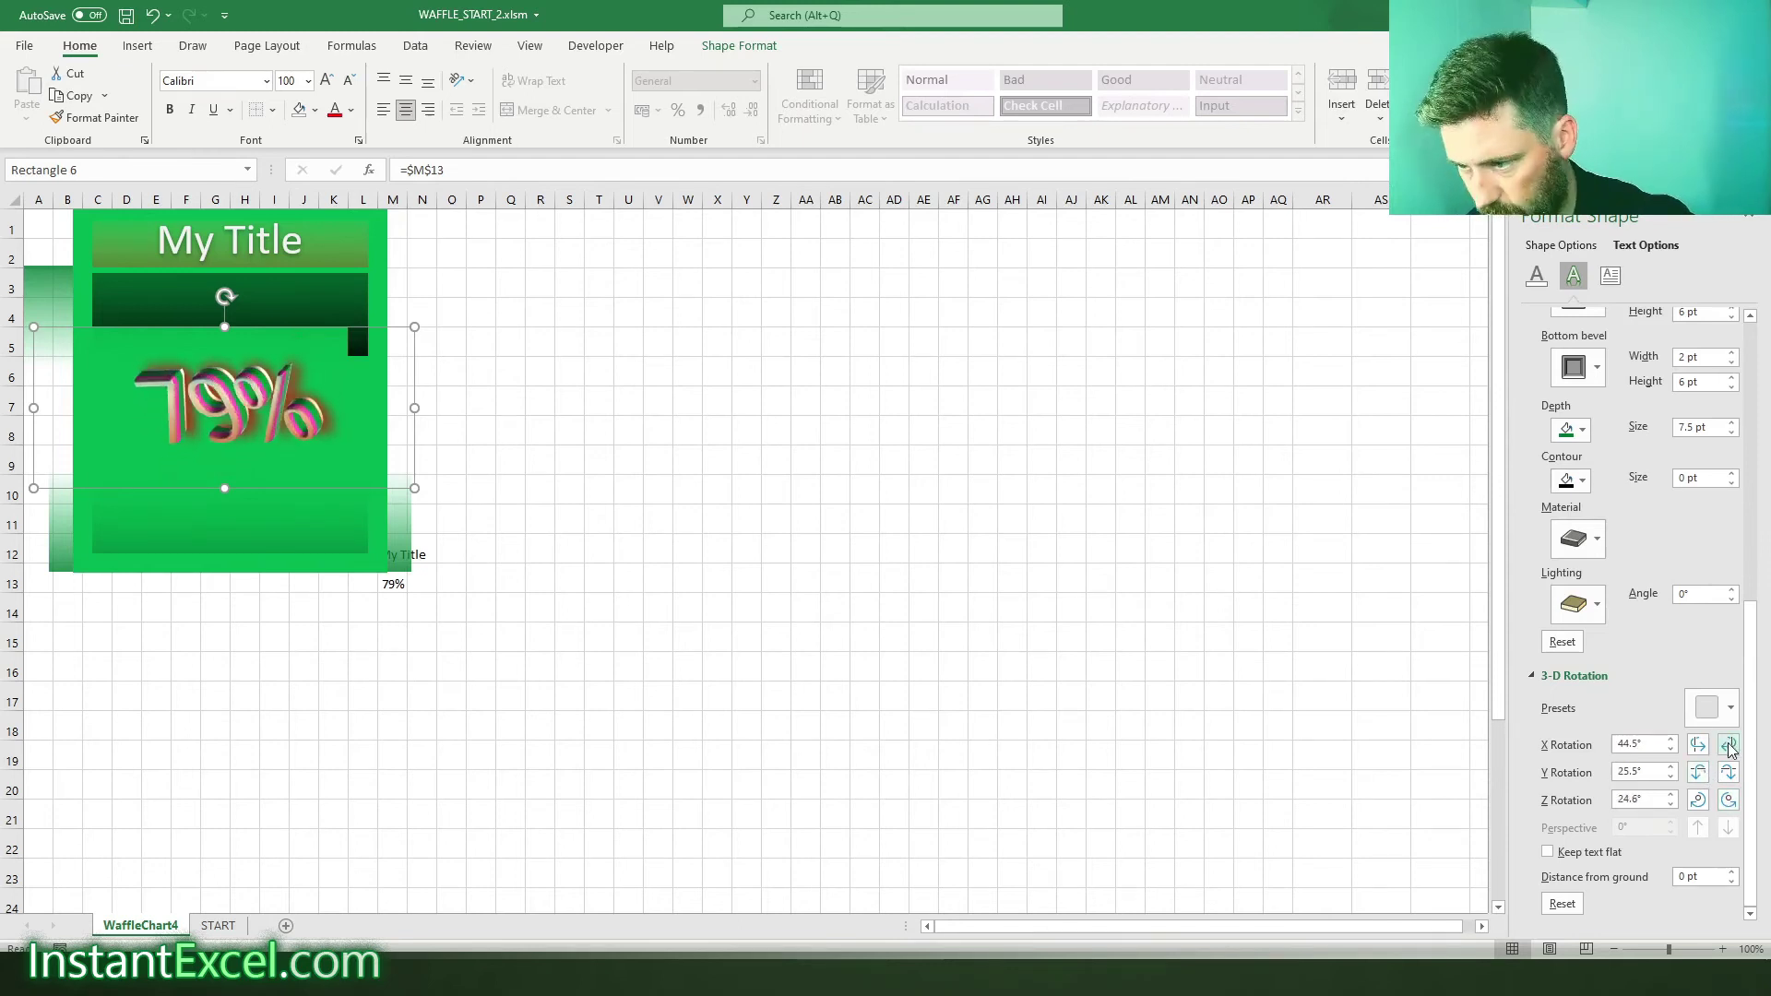
{"action": "left_click", "coordinate": [1728, 747]}
{"action": "left_click", "coordinate": [1728, 747]}
{"action": "left_click", "coordinate": [1728, 747]}
{"action": "left_click", "coordinate": [1728, 747]}
- Set the percentage text's Z and Y rotation to 0°
{"action": "left_click_drag", "start_coordinate": [1658, 806], "coordinate": [1602, 800]}
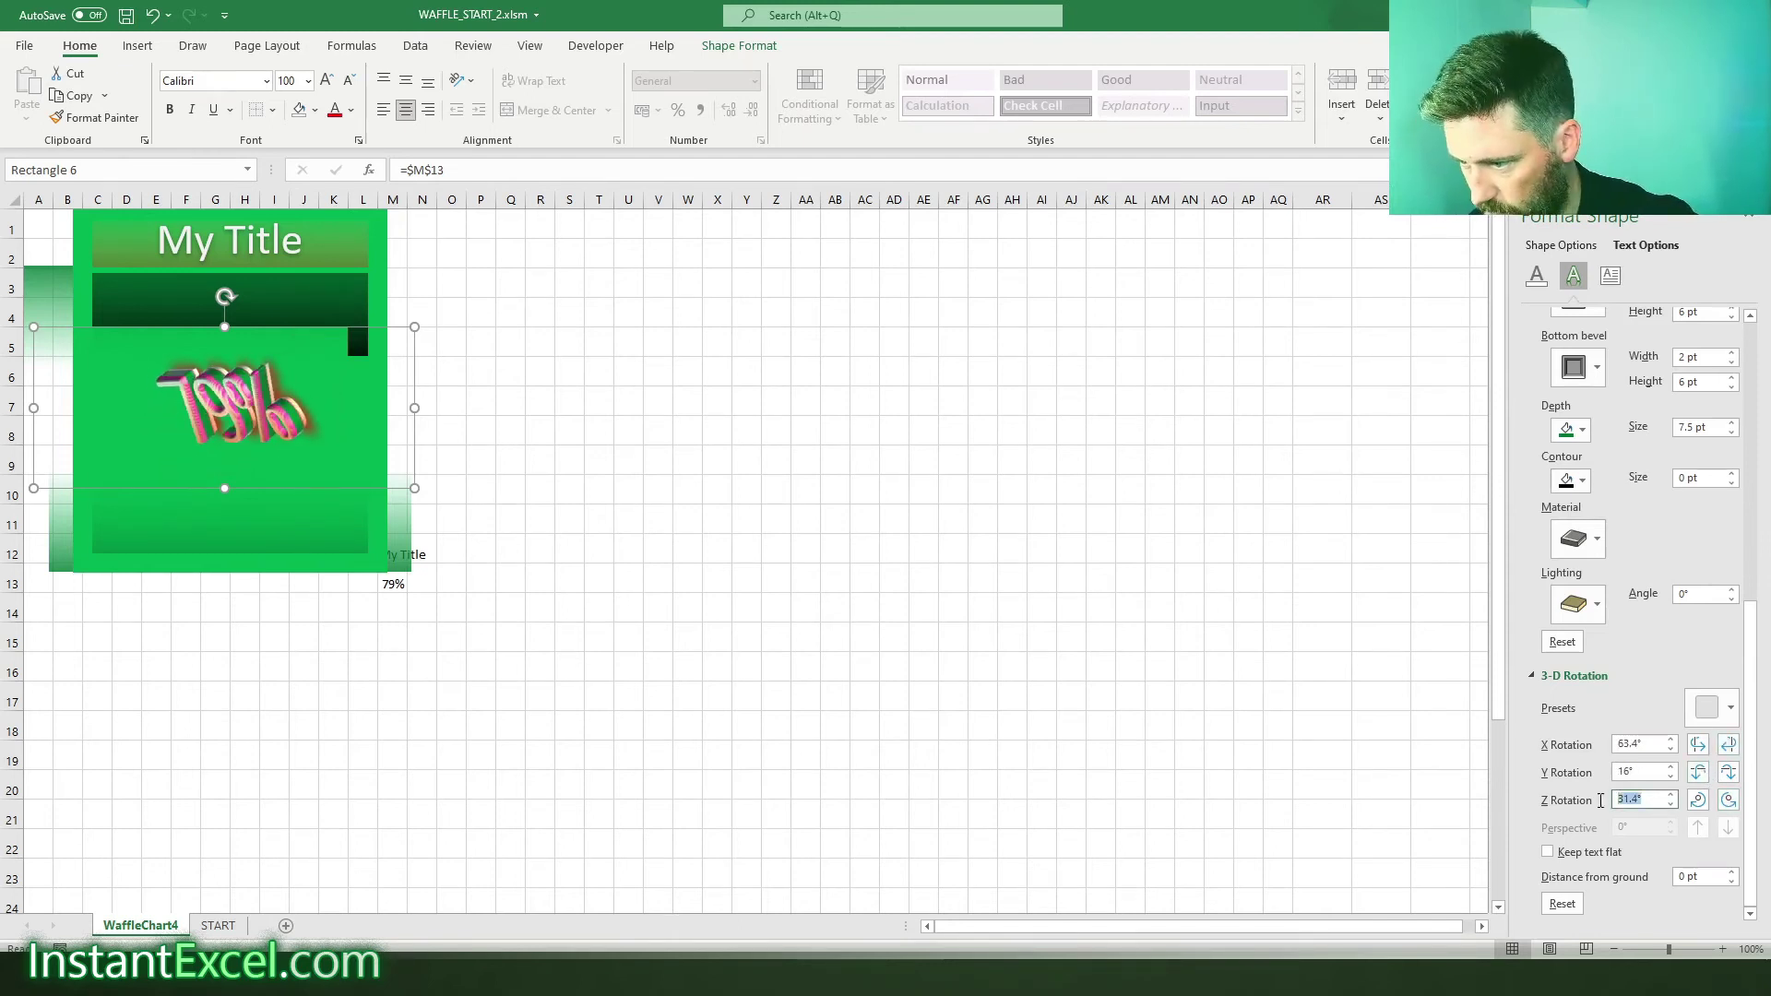
{"action": "type", "text": "0"}
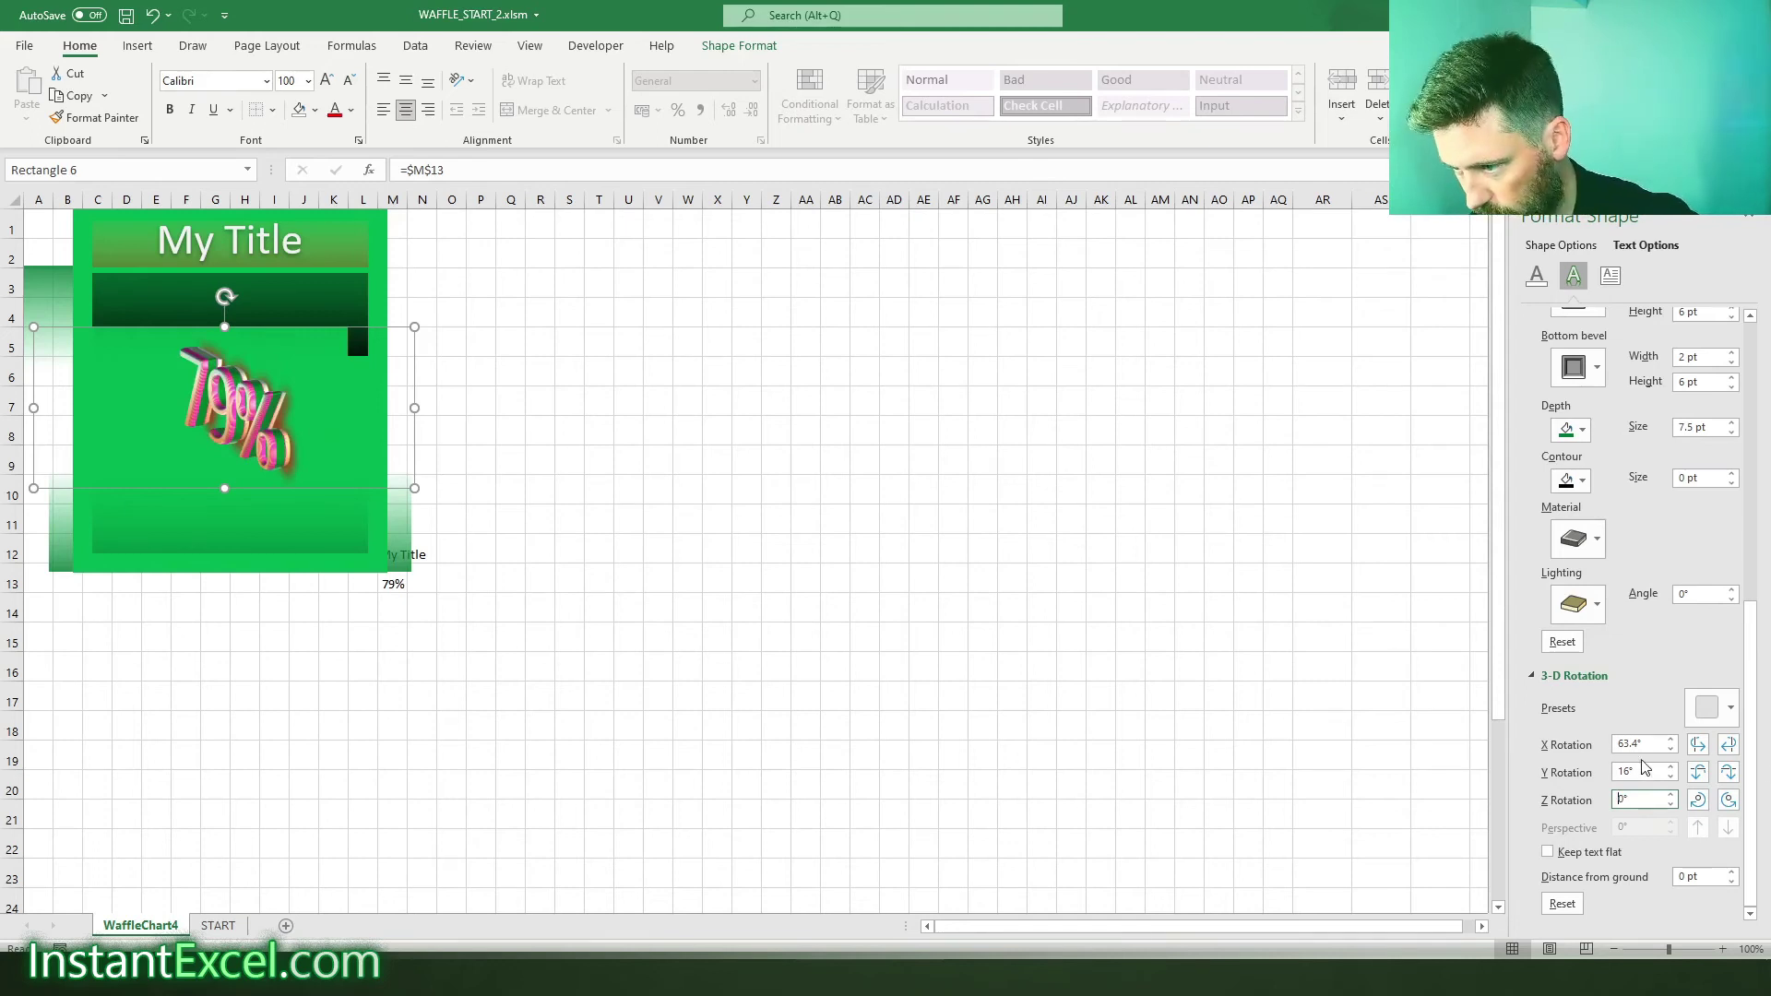
{"action": "key", "text": "shift+Tab"}
{"action": "type", "text": "0"}
{"action": "key", "text": "Return"}
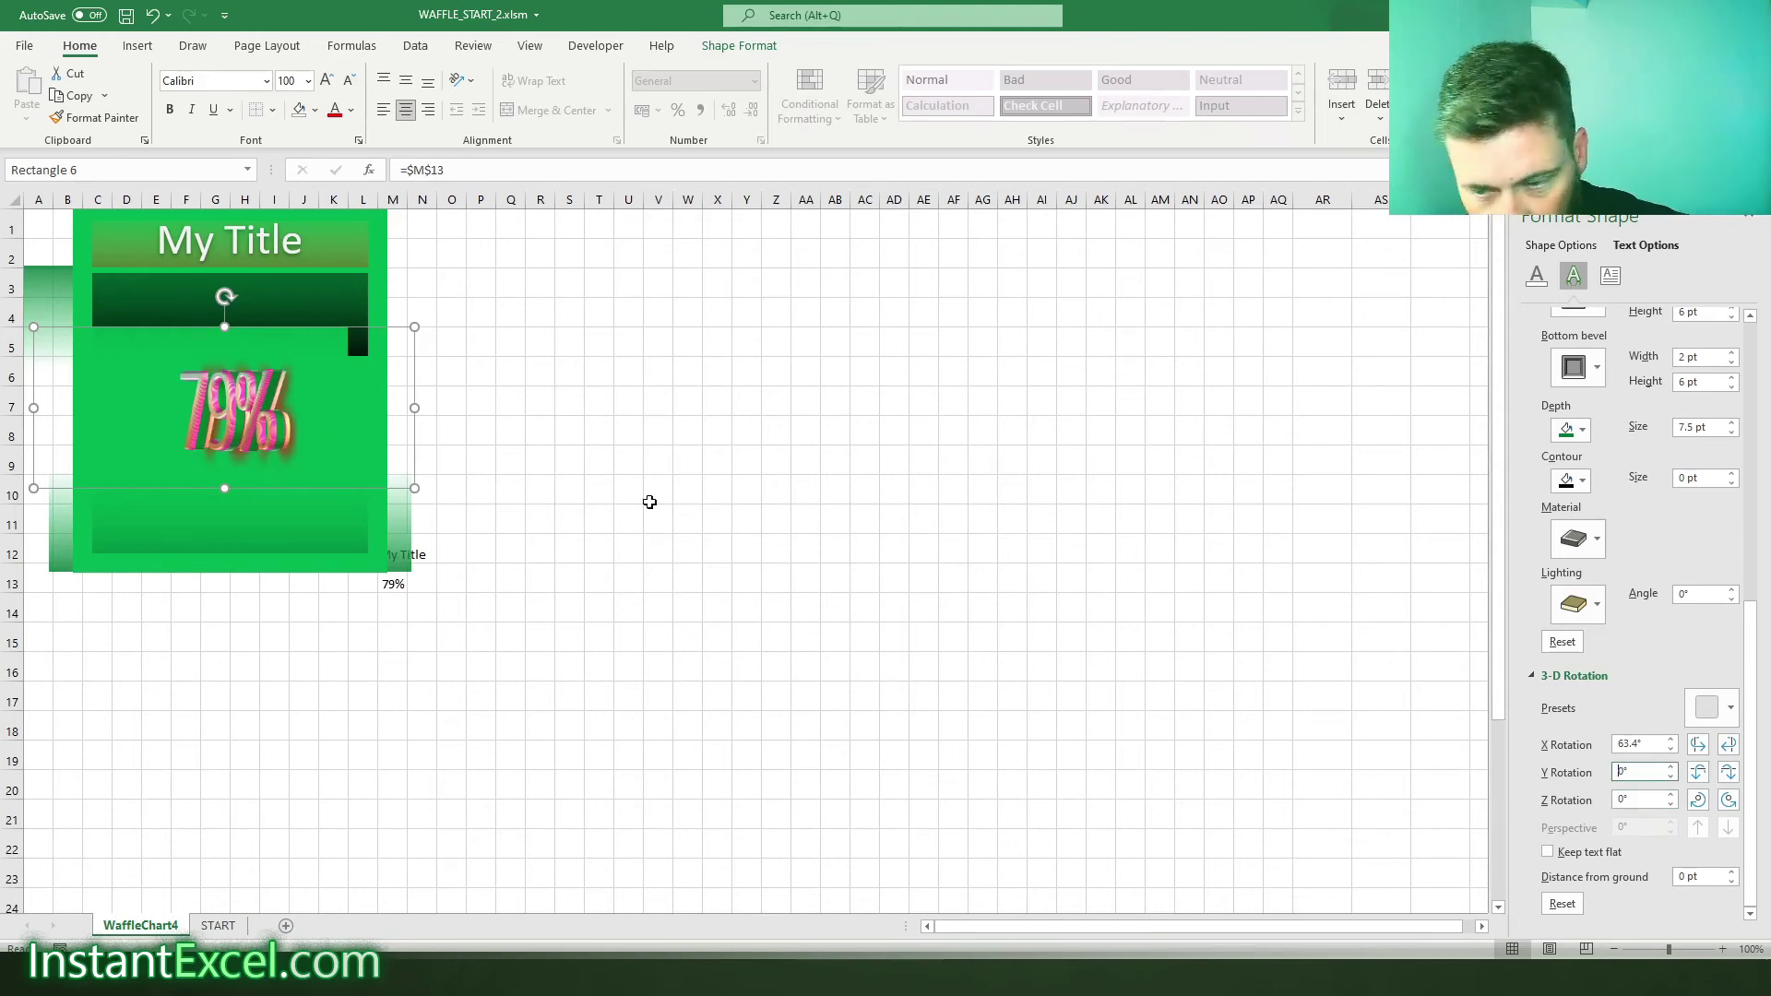
- Adjust the percentage text's 3-D rotation to X 38.4° and Y 30°
{"action": "left_click", "coordinate": [1700, 747]}
{"action": "left_click", "coordinate": [1700, 747]}
{"action": "left_click", "coordinate": [1700, 747]}
{"action": "left_click", "coordinate": [1700, 747]}
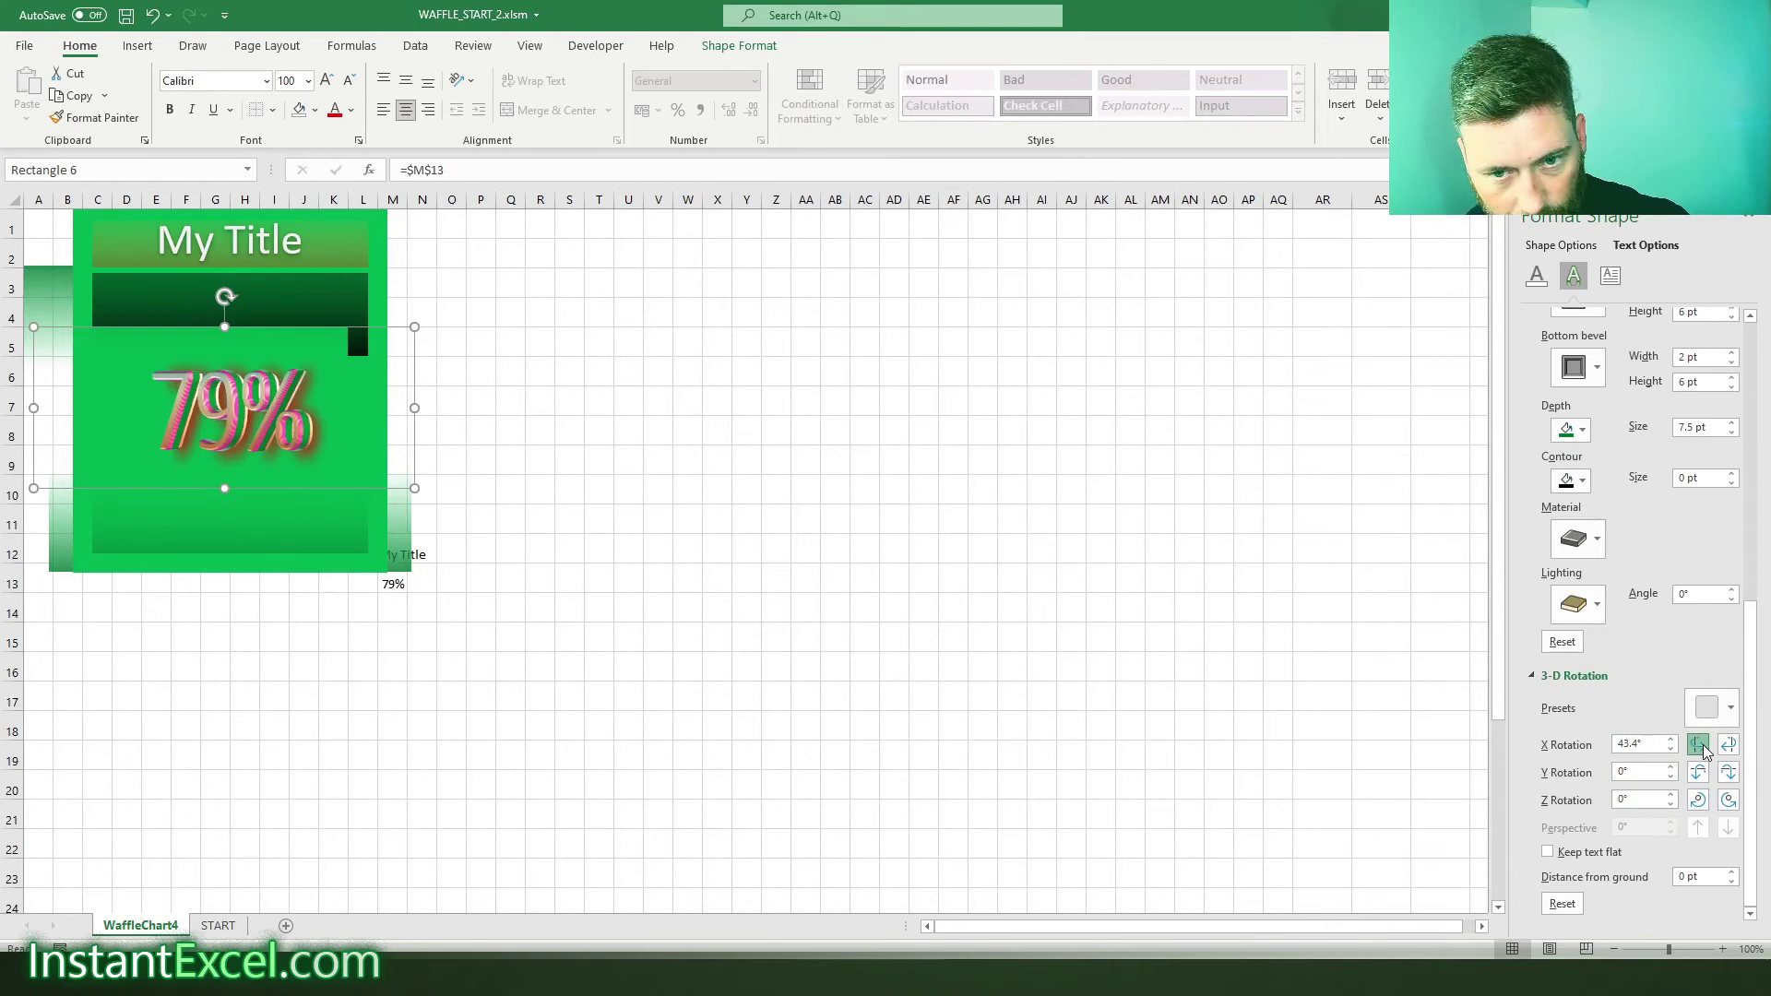
{"action": "left_click", "coordinate": [1701, 747]}
{"action": "left_click", "coordinate": [1728, 773]}
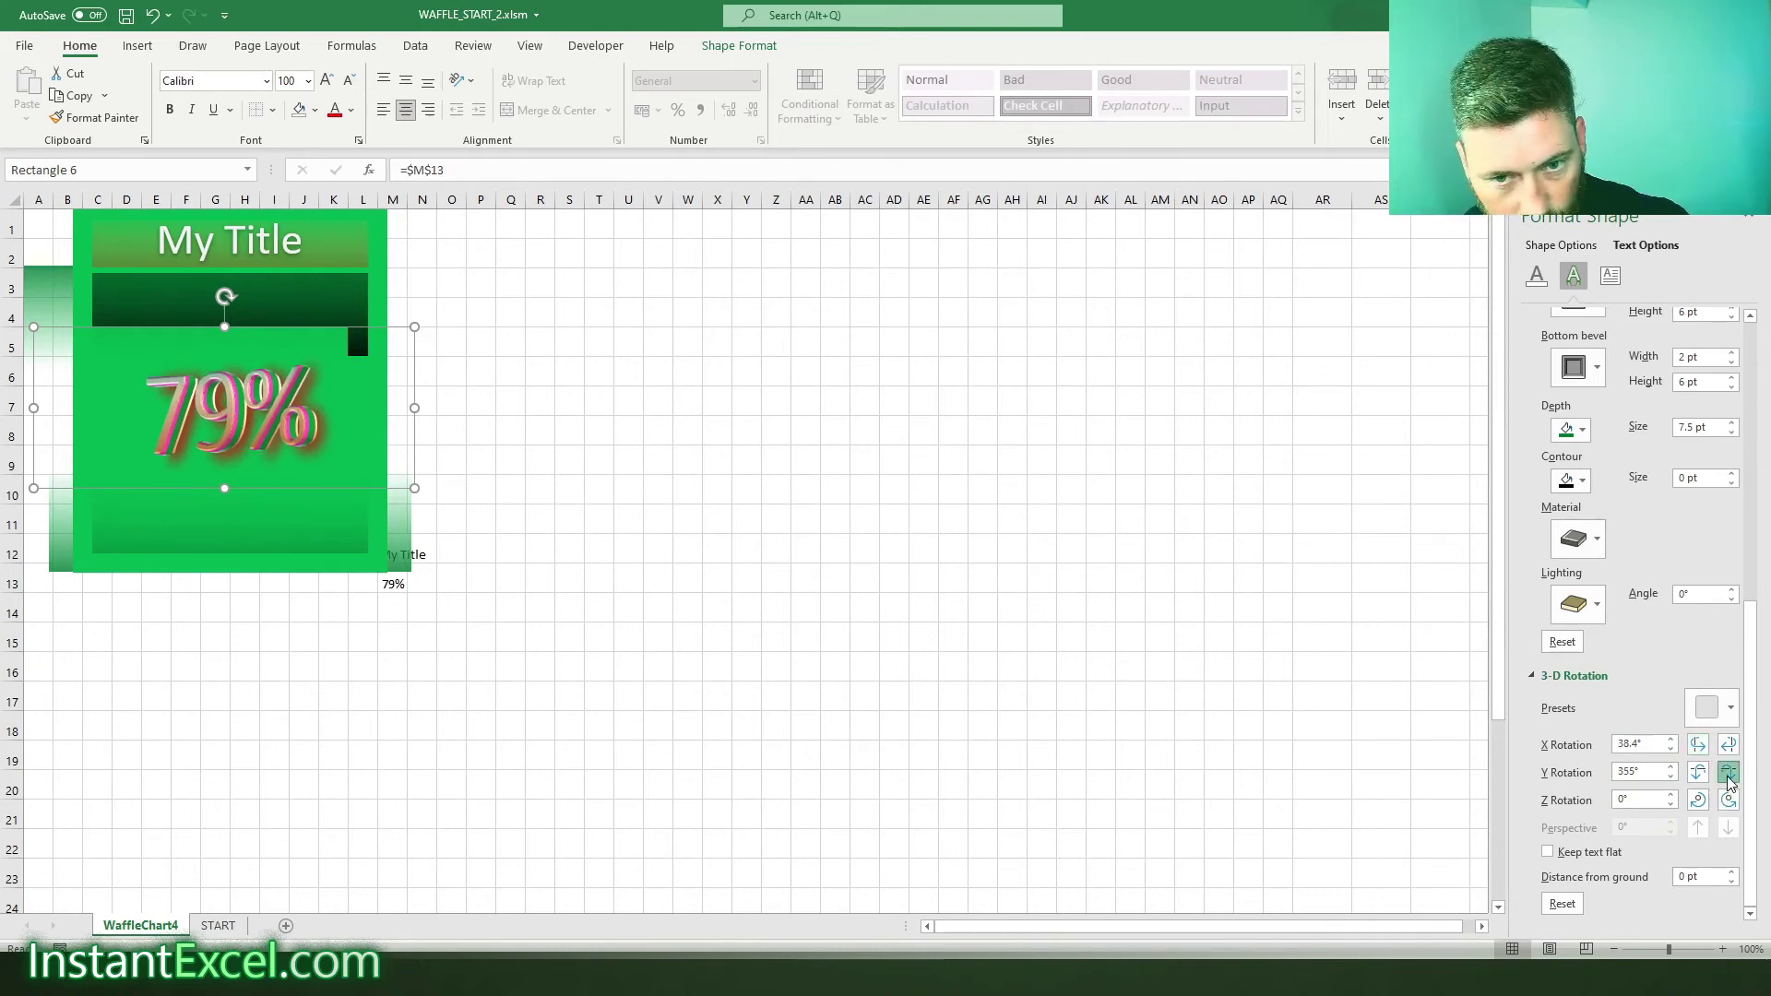
{"action": "left_click", "coordinate": [1700, 775]}
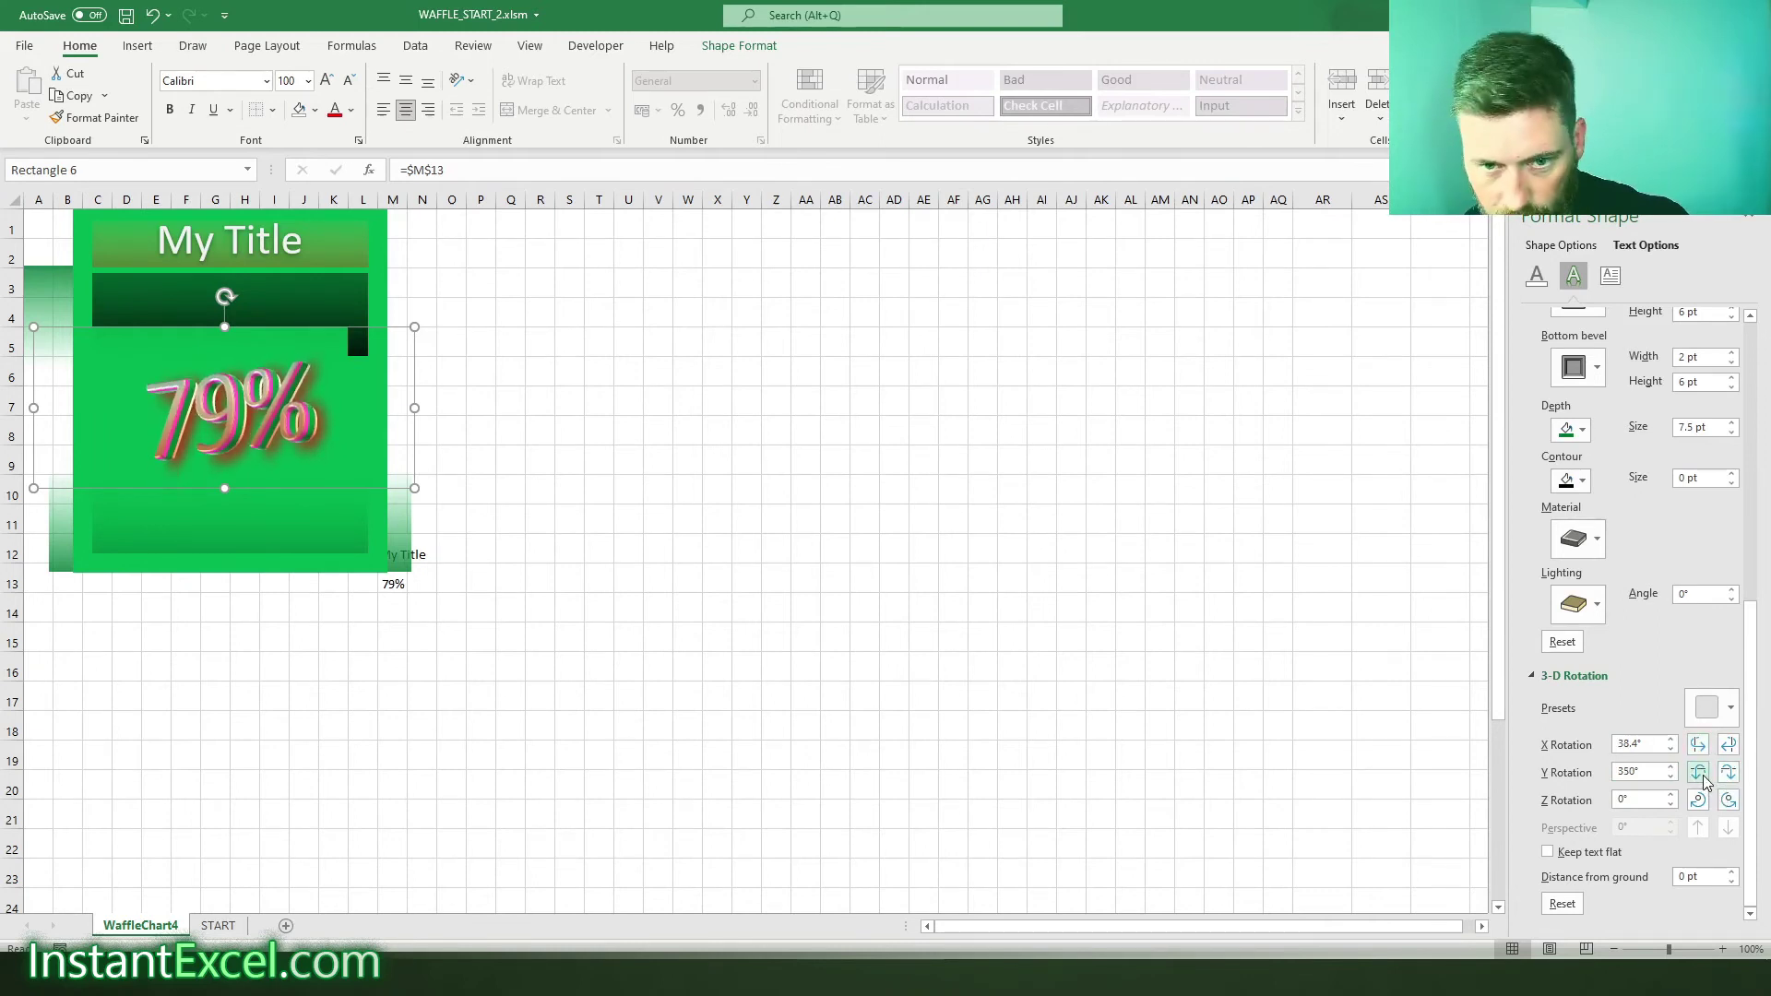
{"action": "left_click", "coordinate": [1700, 774]}
{"action": "left_click", "coordinate": [1701, 775]}
{"action": "left_click", "coordinate": [1701, 775]}
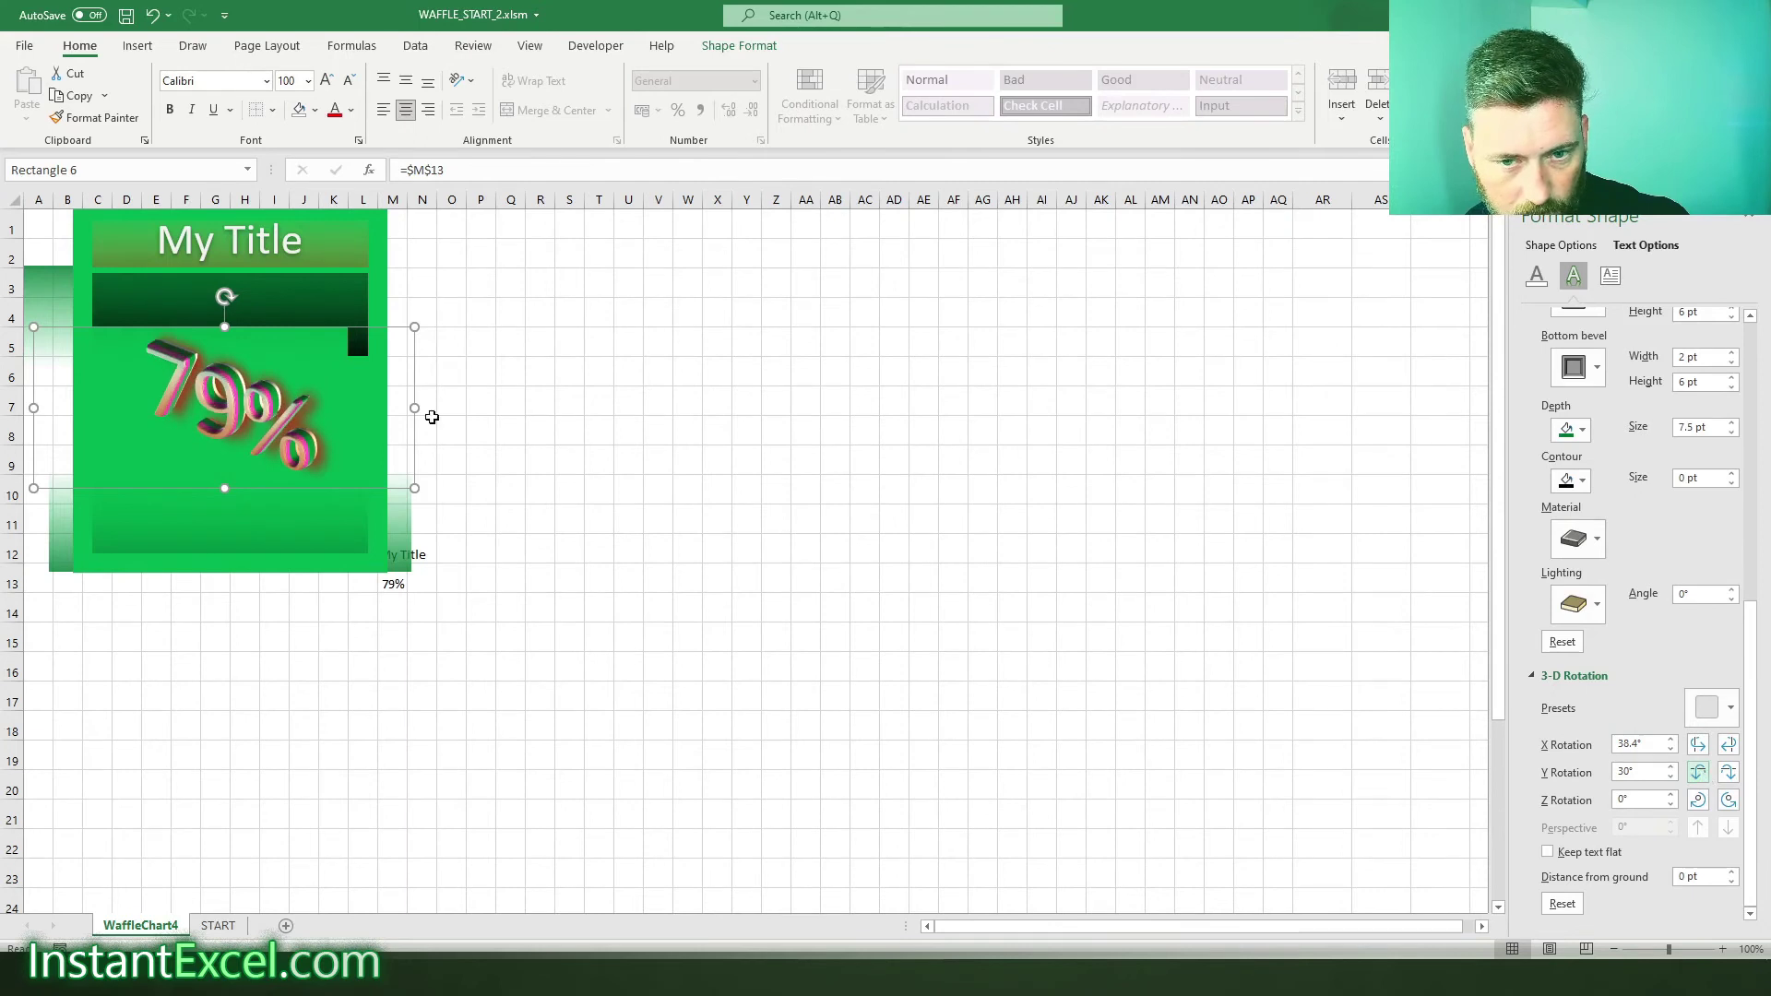
- Resize the percentage text box to about the width of the green frame and center it over the chart
{"action": "left_click", "coordinate": [245, 463]}
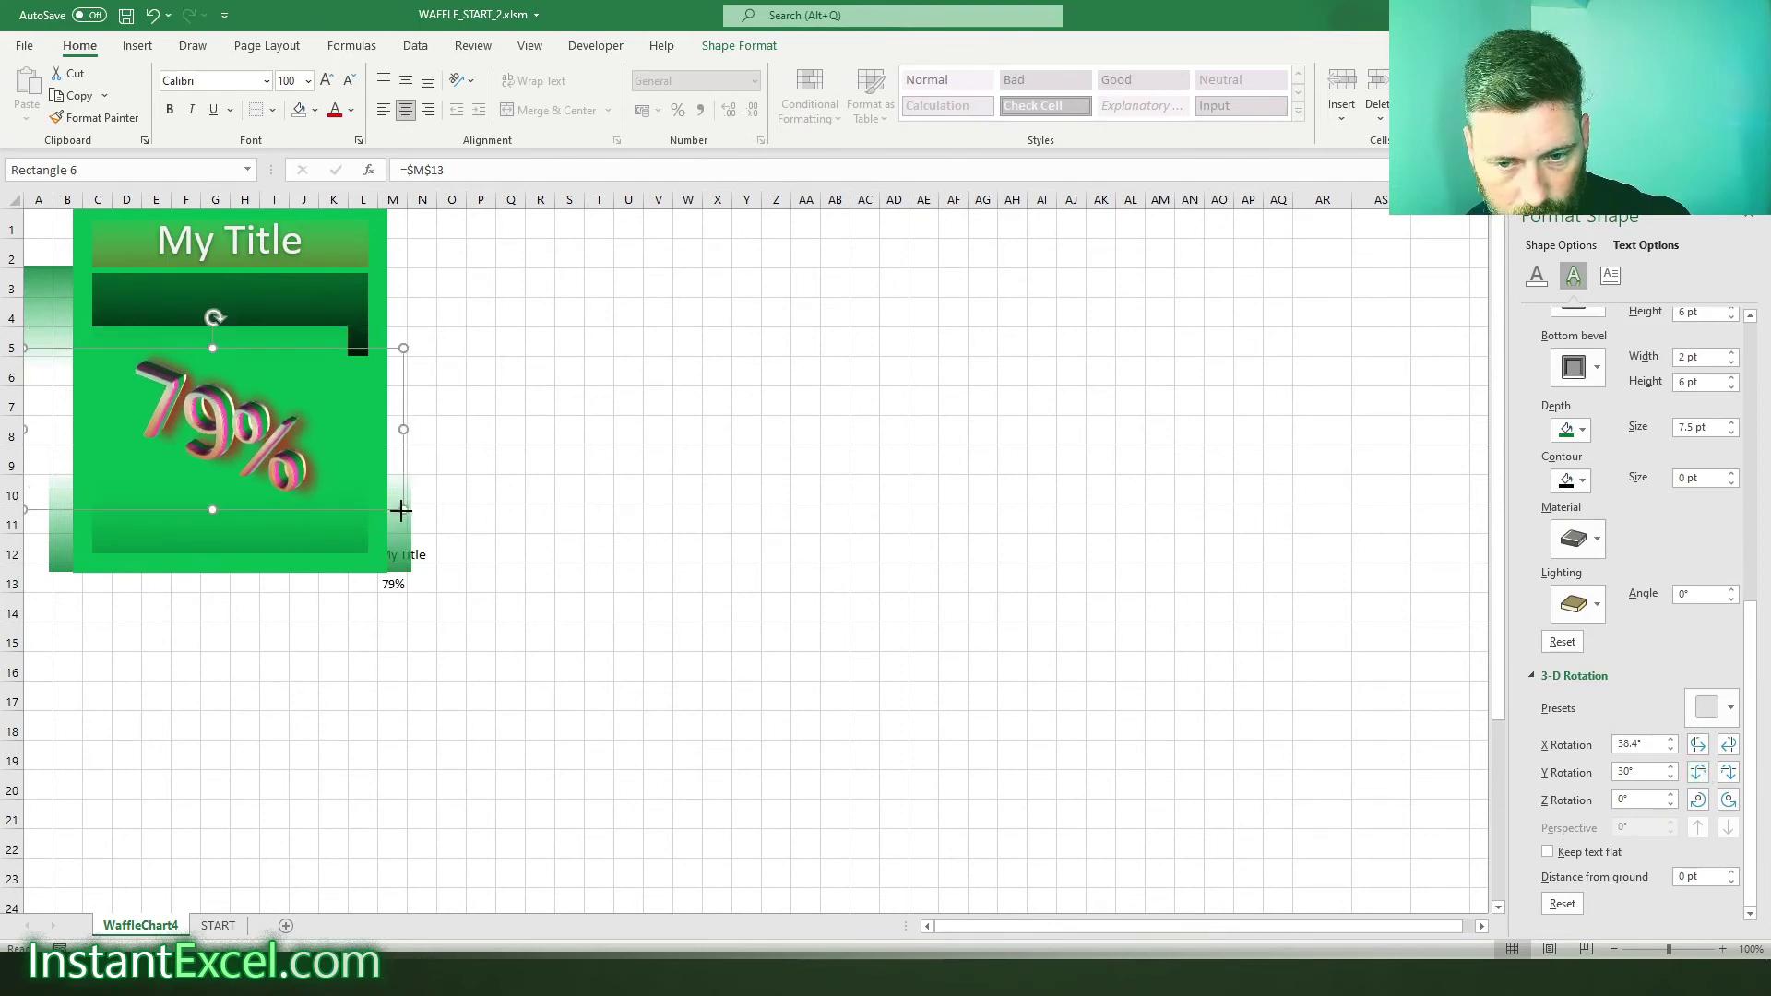
{"action": "left_click_drag", "start_coordinate": [400, 510], "coordinate": [554, 585]}
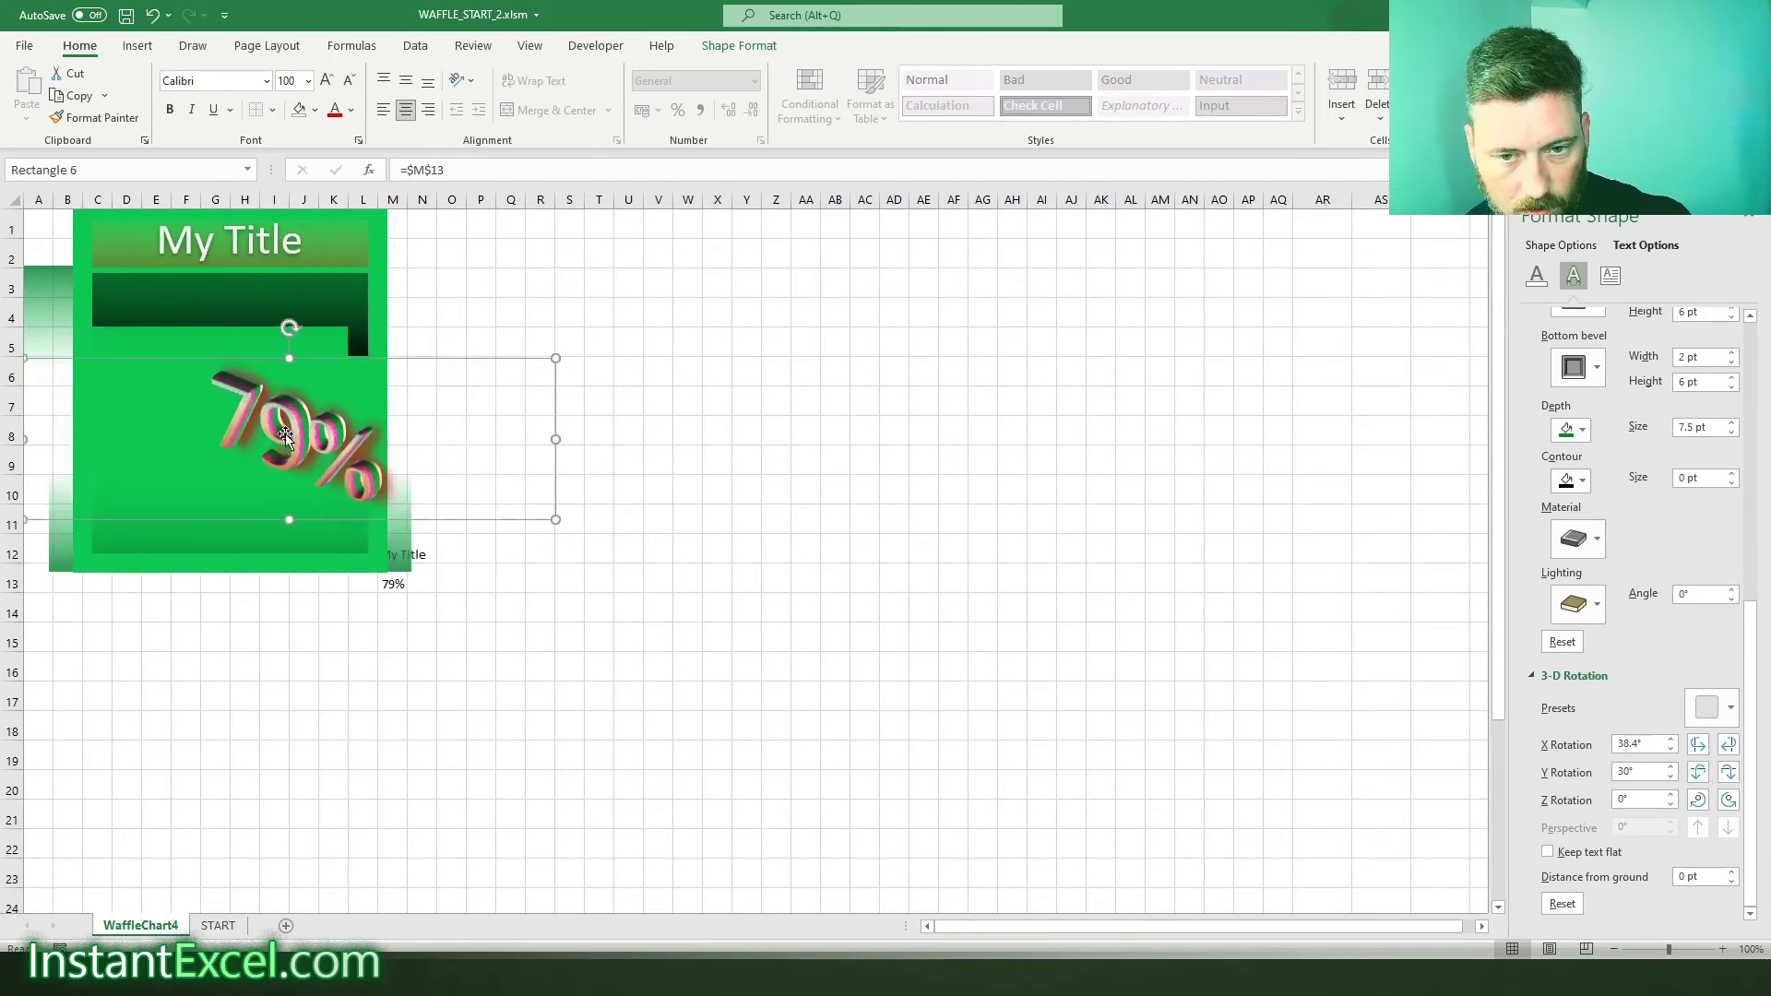
{"action": "left_click_drag", "start_coordinate": [556, 359], "coordinate": [348, 297]}
{"action": "left_click_drag", "start_coordinate": [226, 418], "coordinate": [259, 467]}
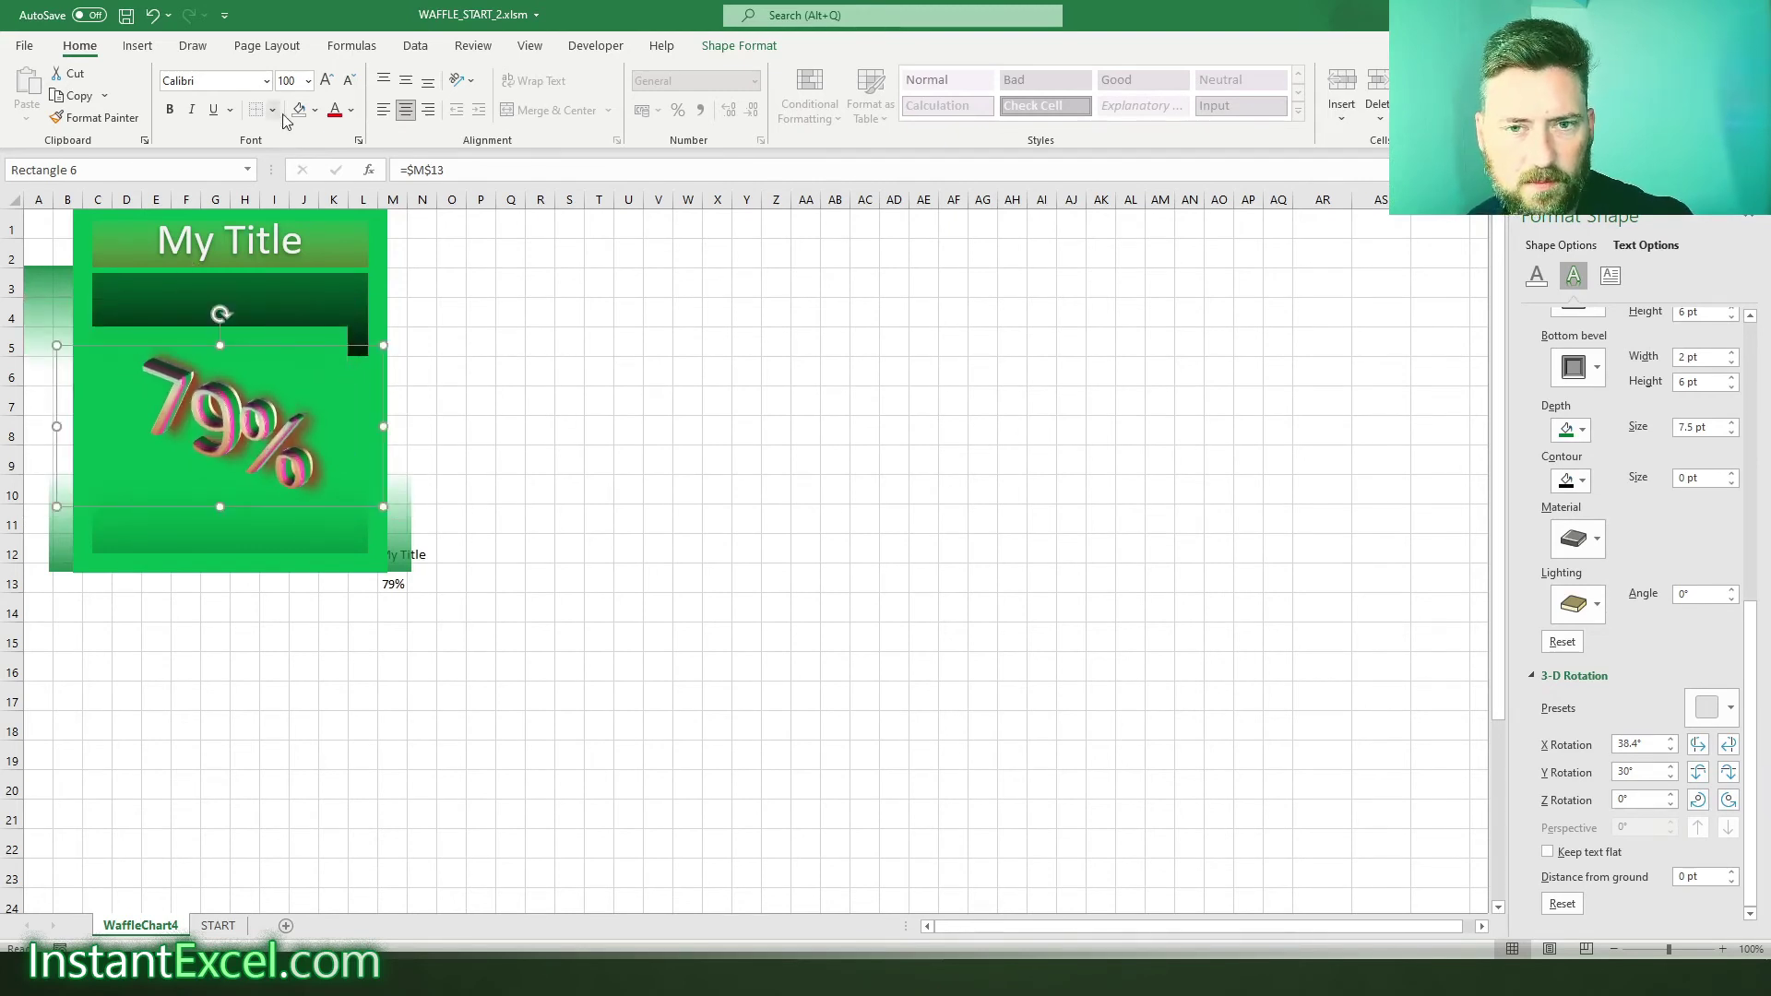
- Enlarge the percentage text to font size 120, trying 173 first, and reposition its box over the green panel
{"action": "left_click", "coordinate": [290, 81]}
{"action": "type", "text": "173"}
{"action": "key", "text": "Return"}
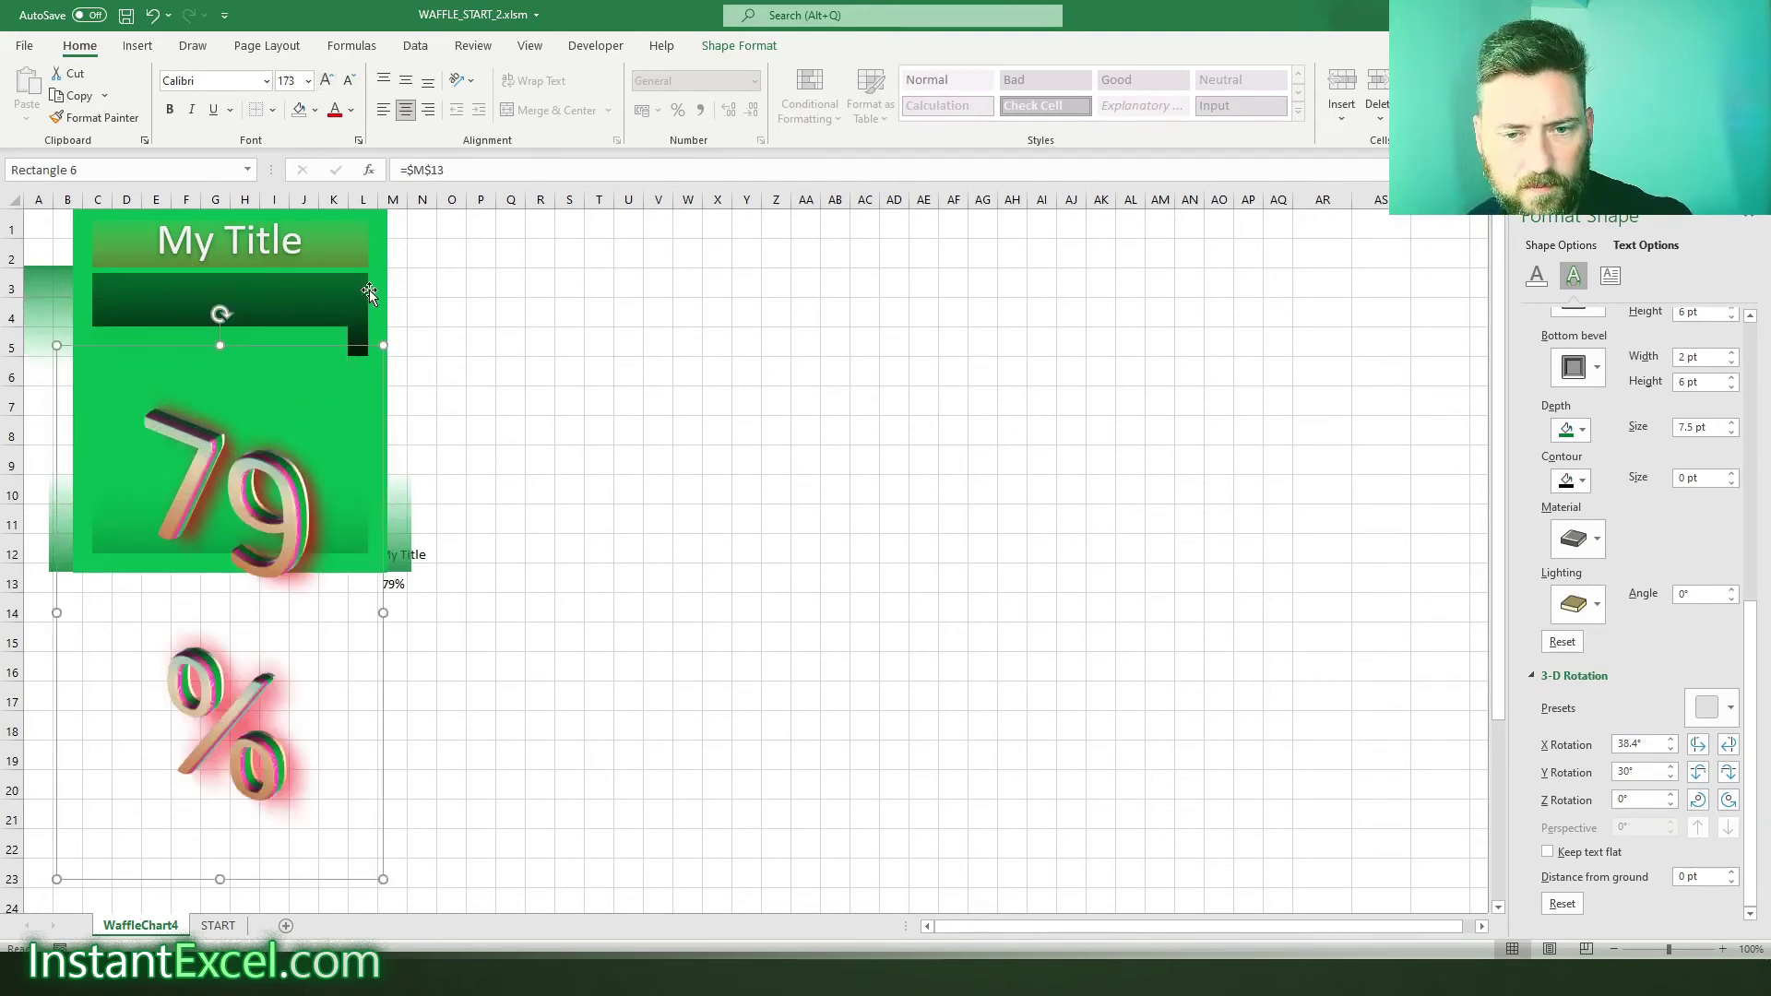
{"action": "left_click", "coordinate": [348, 83]}
{"action": "mouse_move", "coordinate": [258, 449]}
{"action": "left_mouse_down"}
{"action": "mouse_move", "coordinate": [255, 417]}
{"action": "mouse_move", "coordinate": [261, 444]}
{"action": "left_mouse_up"}
{"action": "left_click", "coordinate": [348, 81]}
{"action": "scroll", "coordinate": [403, 570], "scroll_direction": "up", "scroll_amount": 5, "text": "ctrl"}
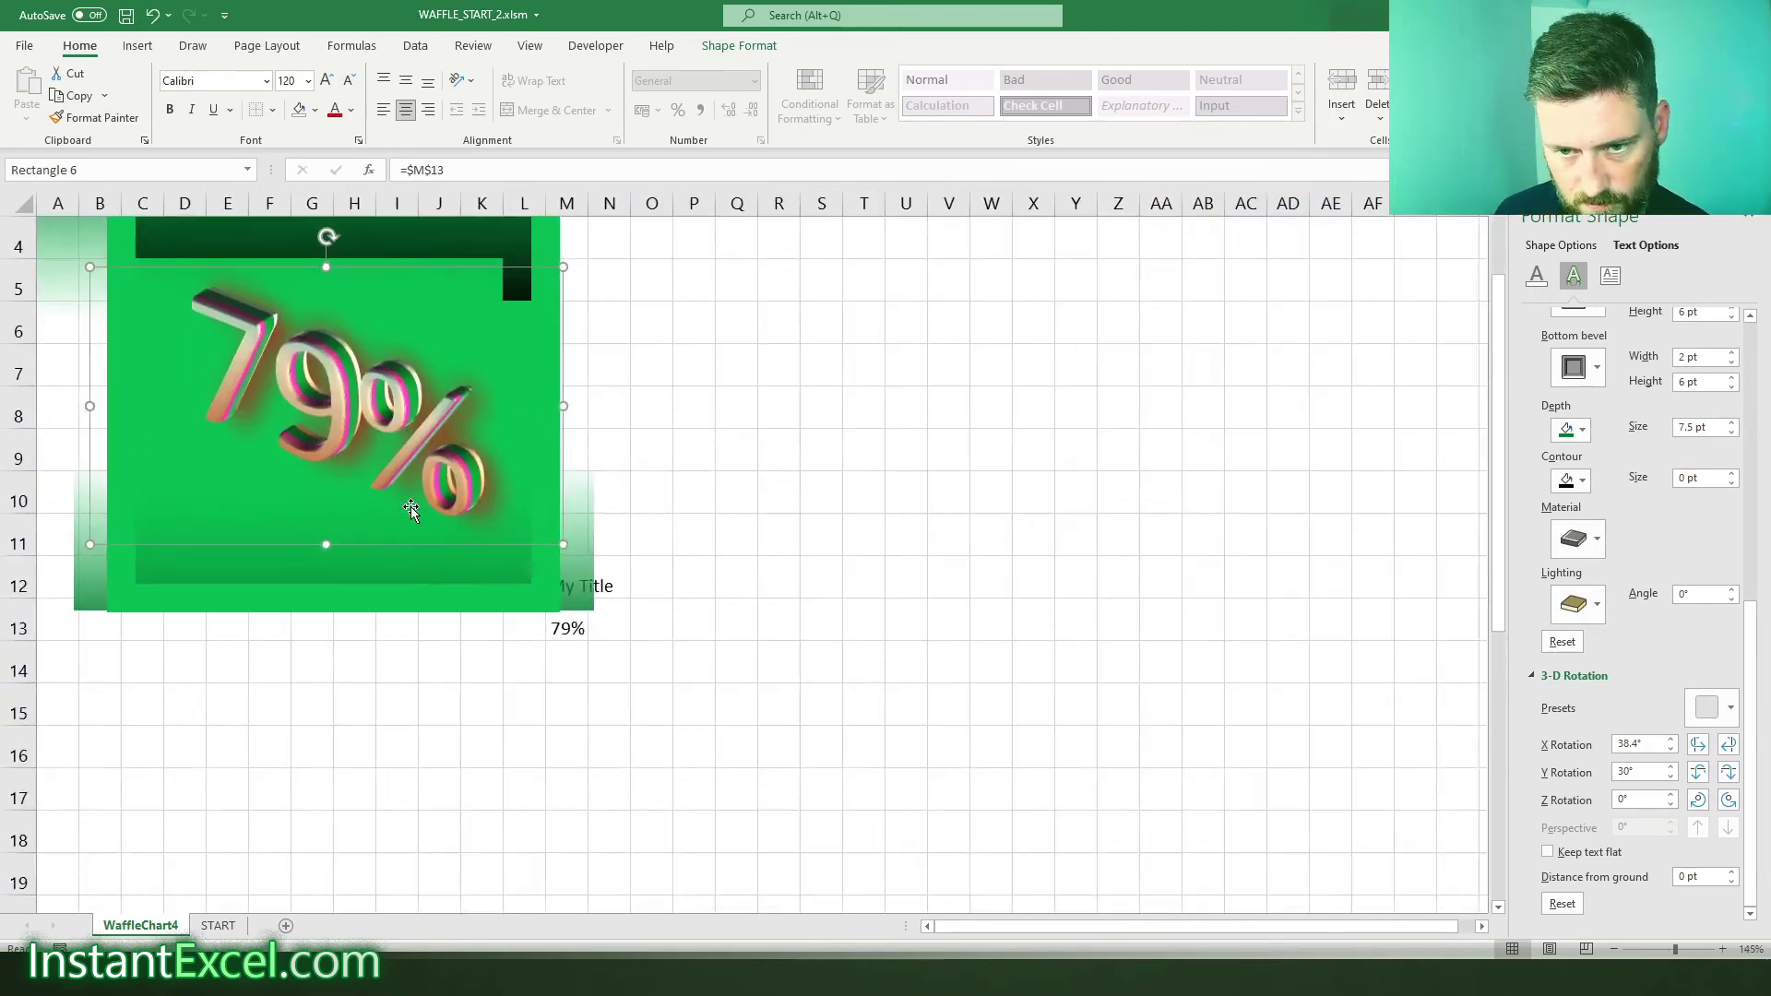
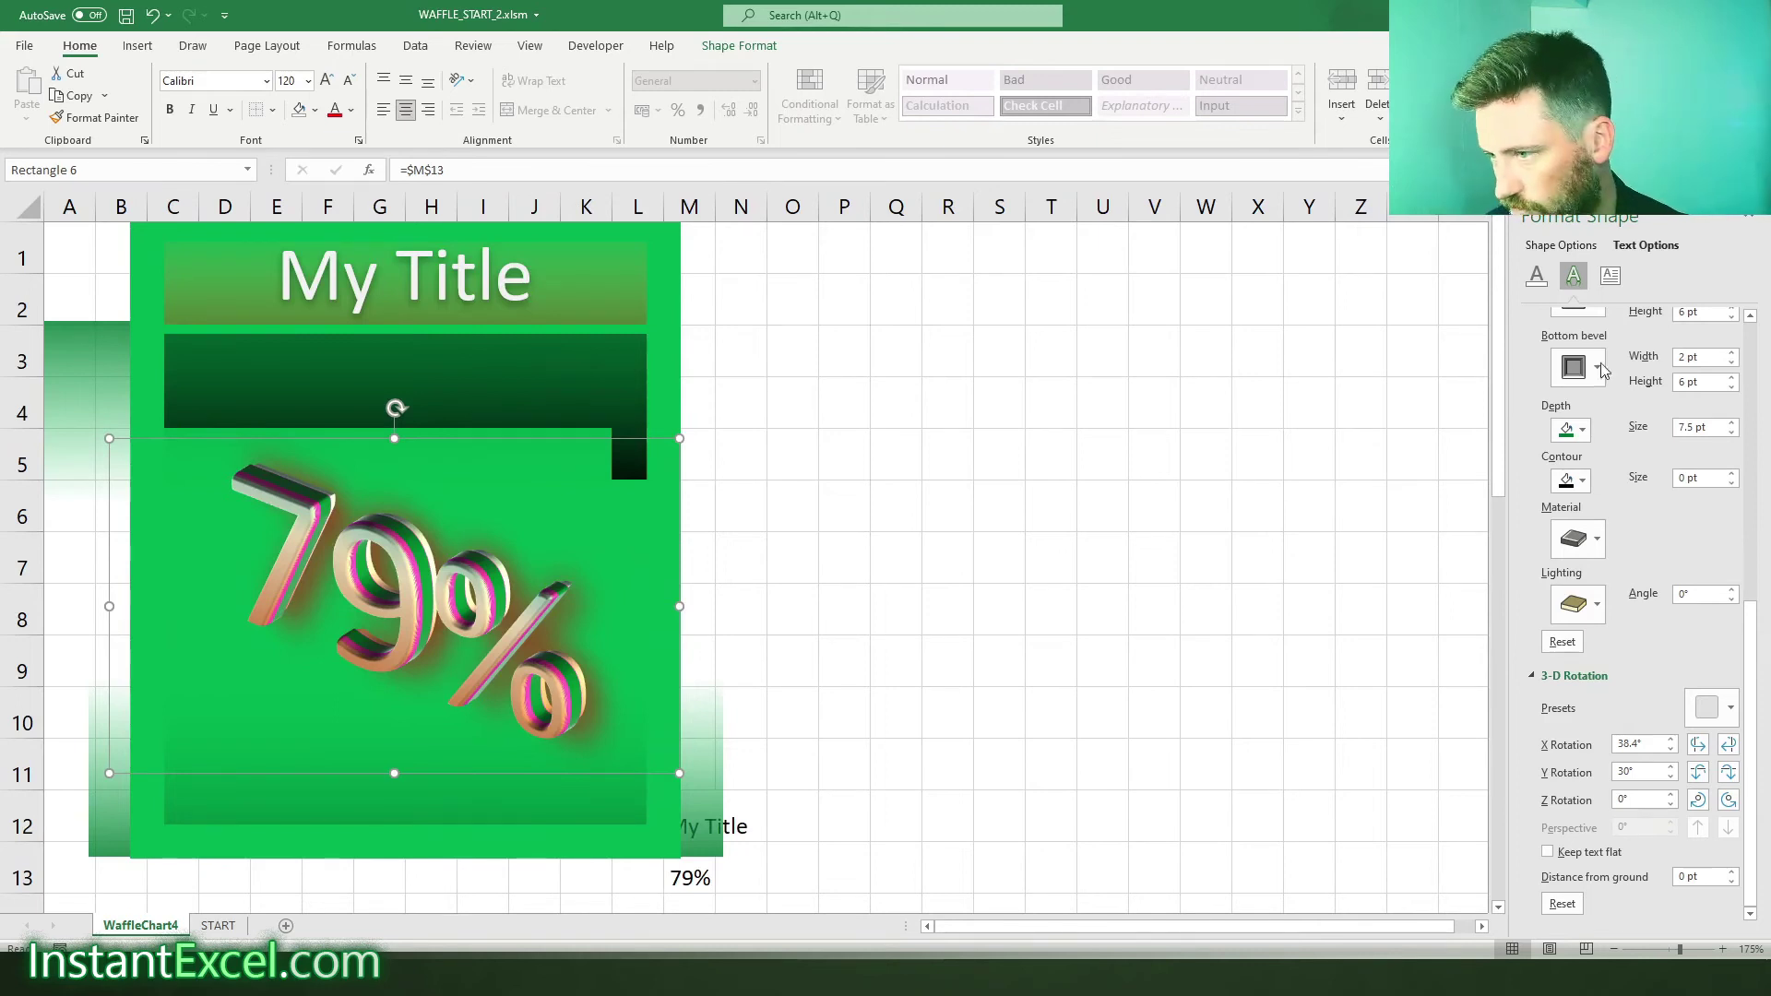
- Color the percentage text's 3-D contour pale yellow at 0 pt and its depth light green
{"action": "scroll", "coordinate": [1628, 676], "scroll_direction": "up", "scroll_amount": 3}
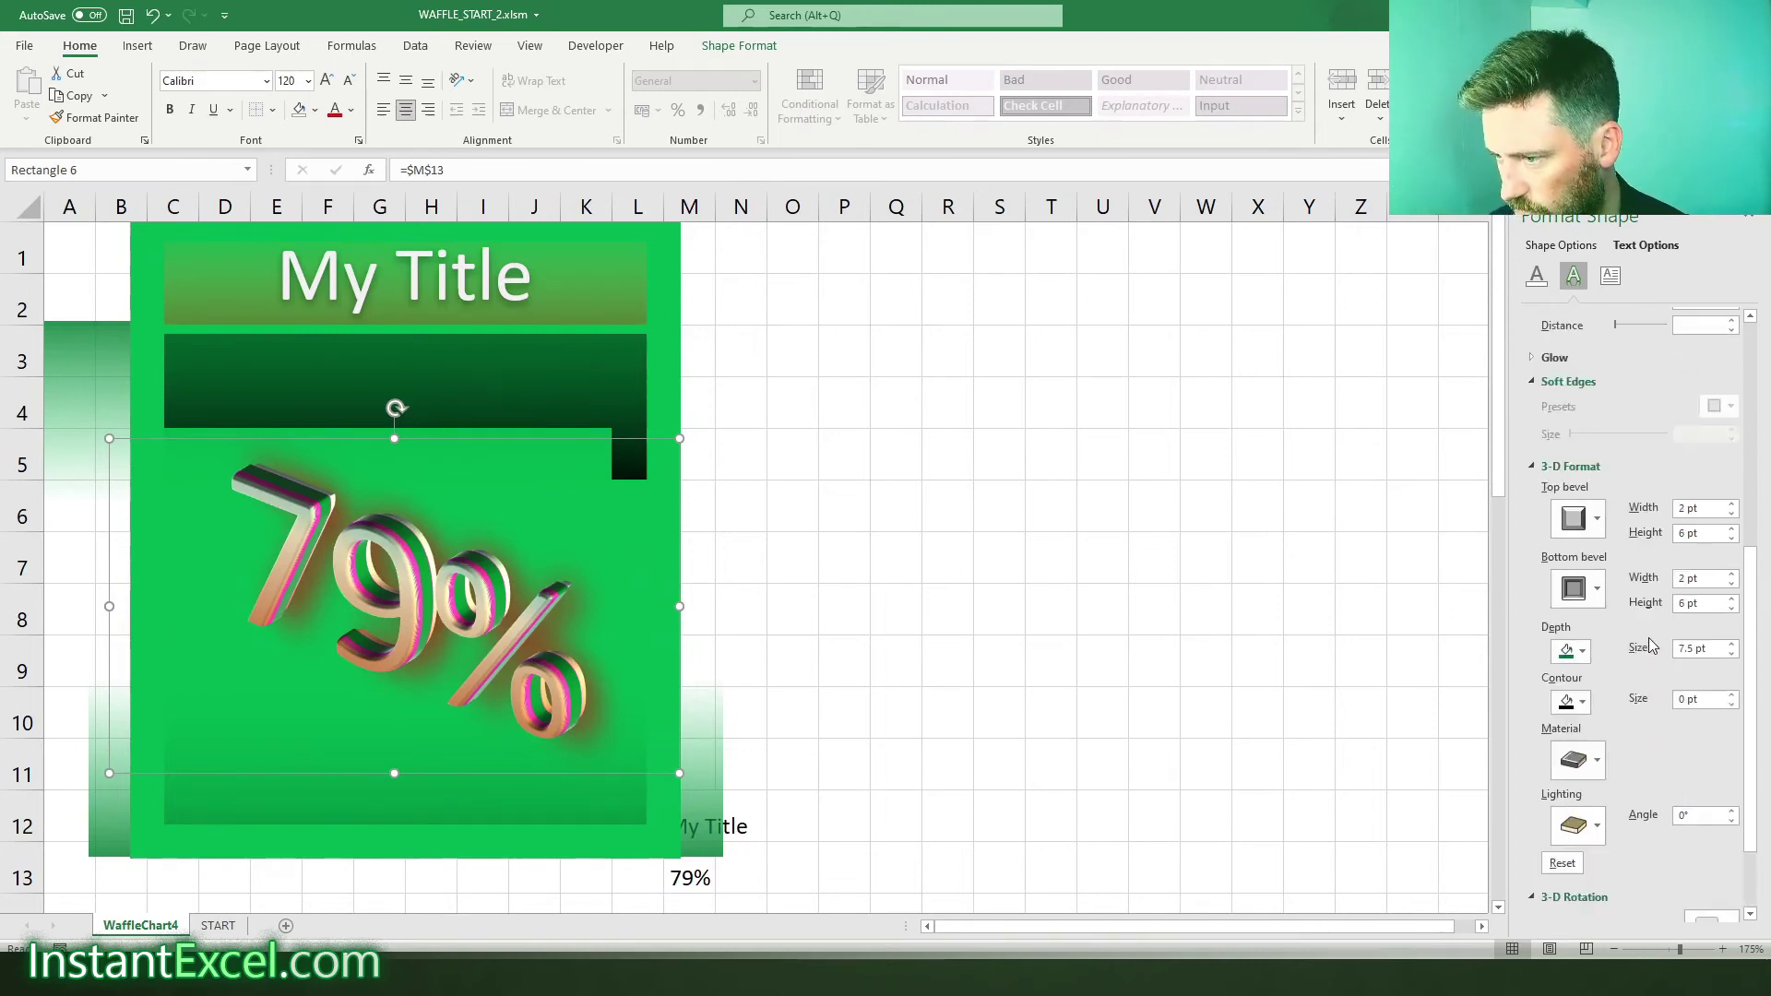
{"action": "left_click", "coordinate": [1583, 703]}
{"action": "left_click", "coordinate": [1649, 513]}
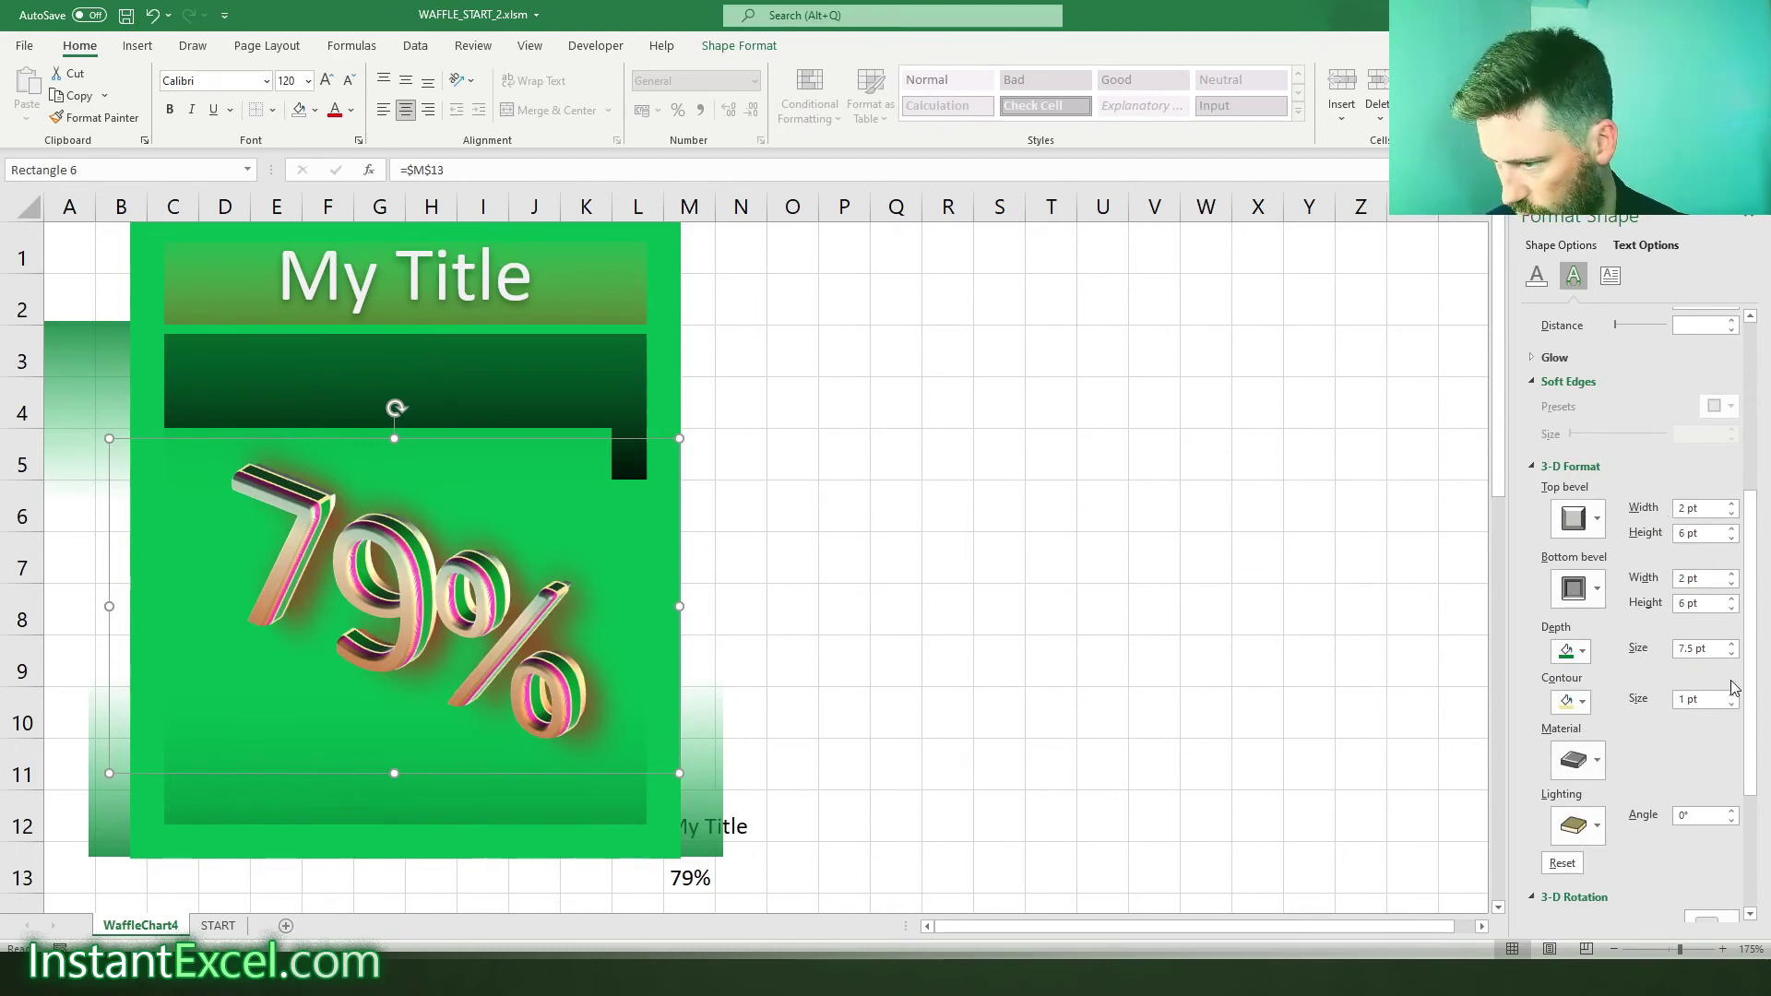
{"action": "left_click", "coordinate": [1582, 652]}
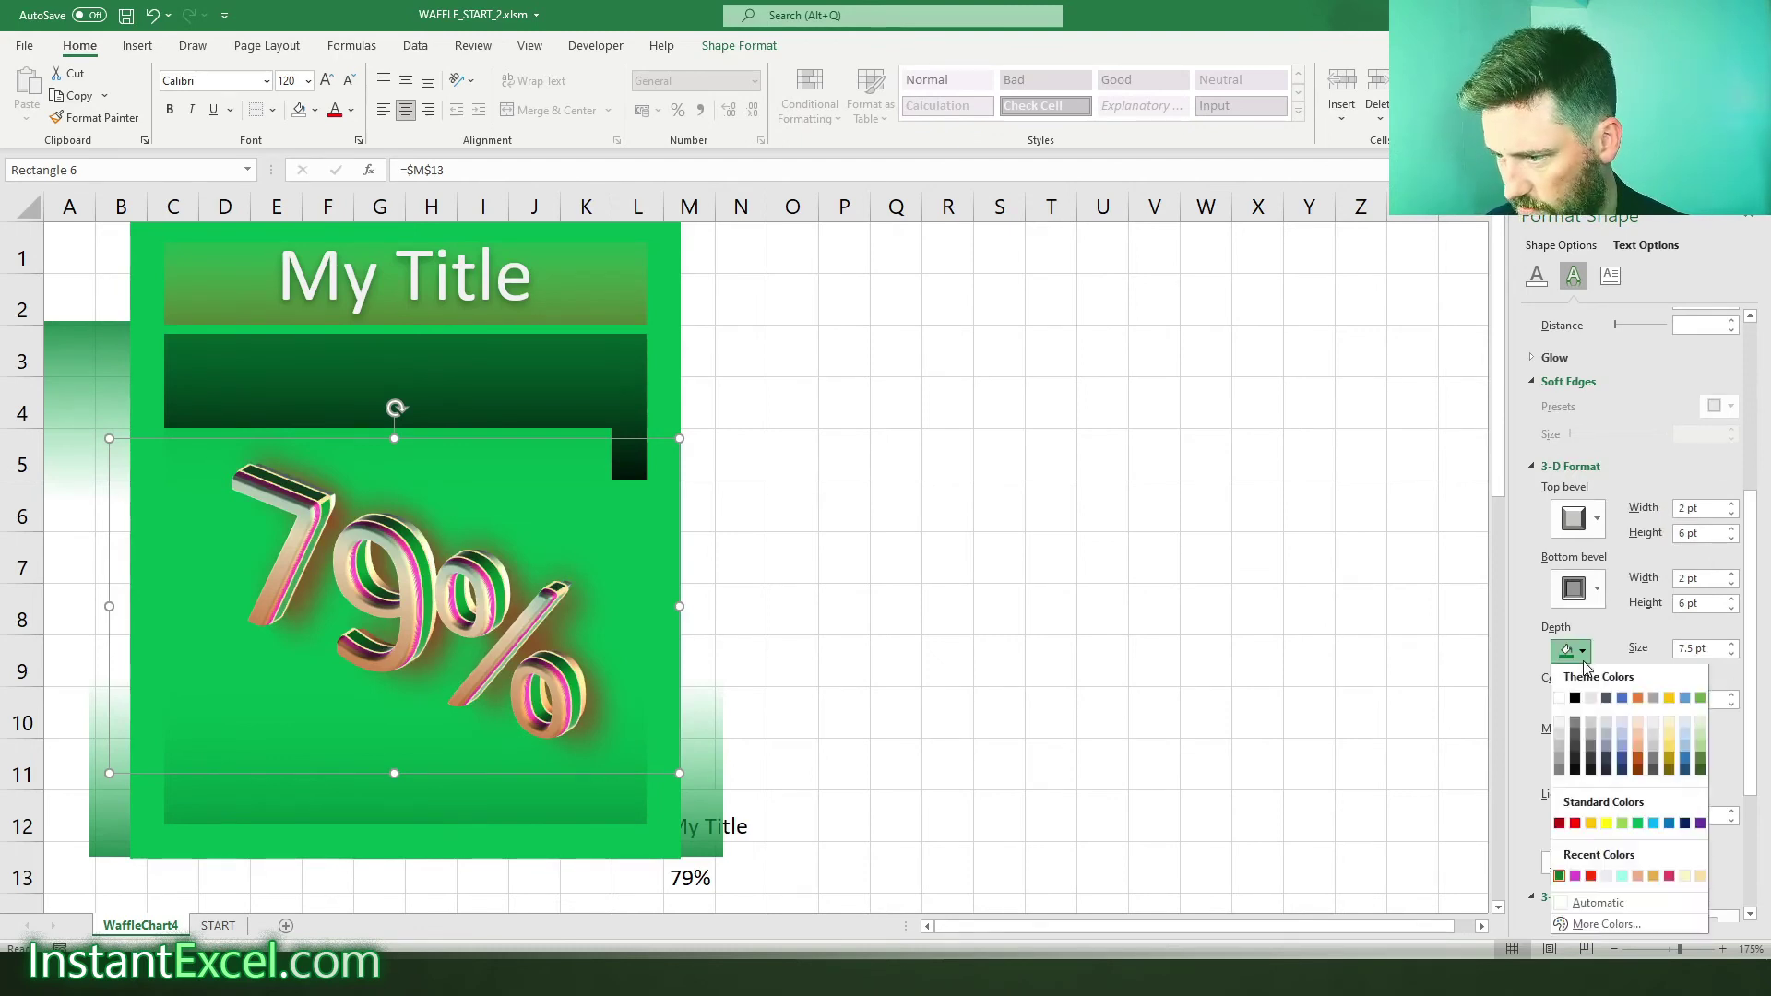
{"action": "left_click", "coordinate": [1624, 878]}
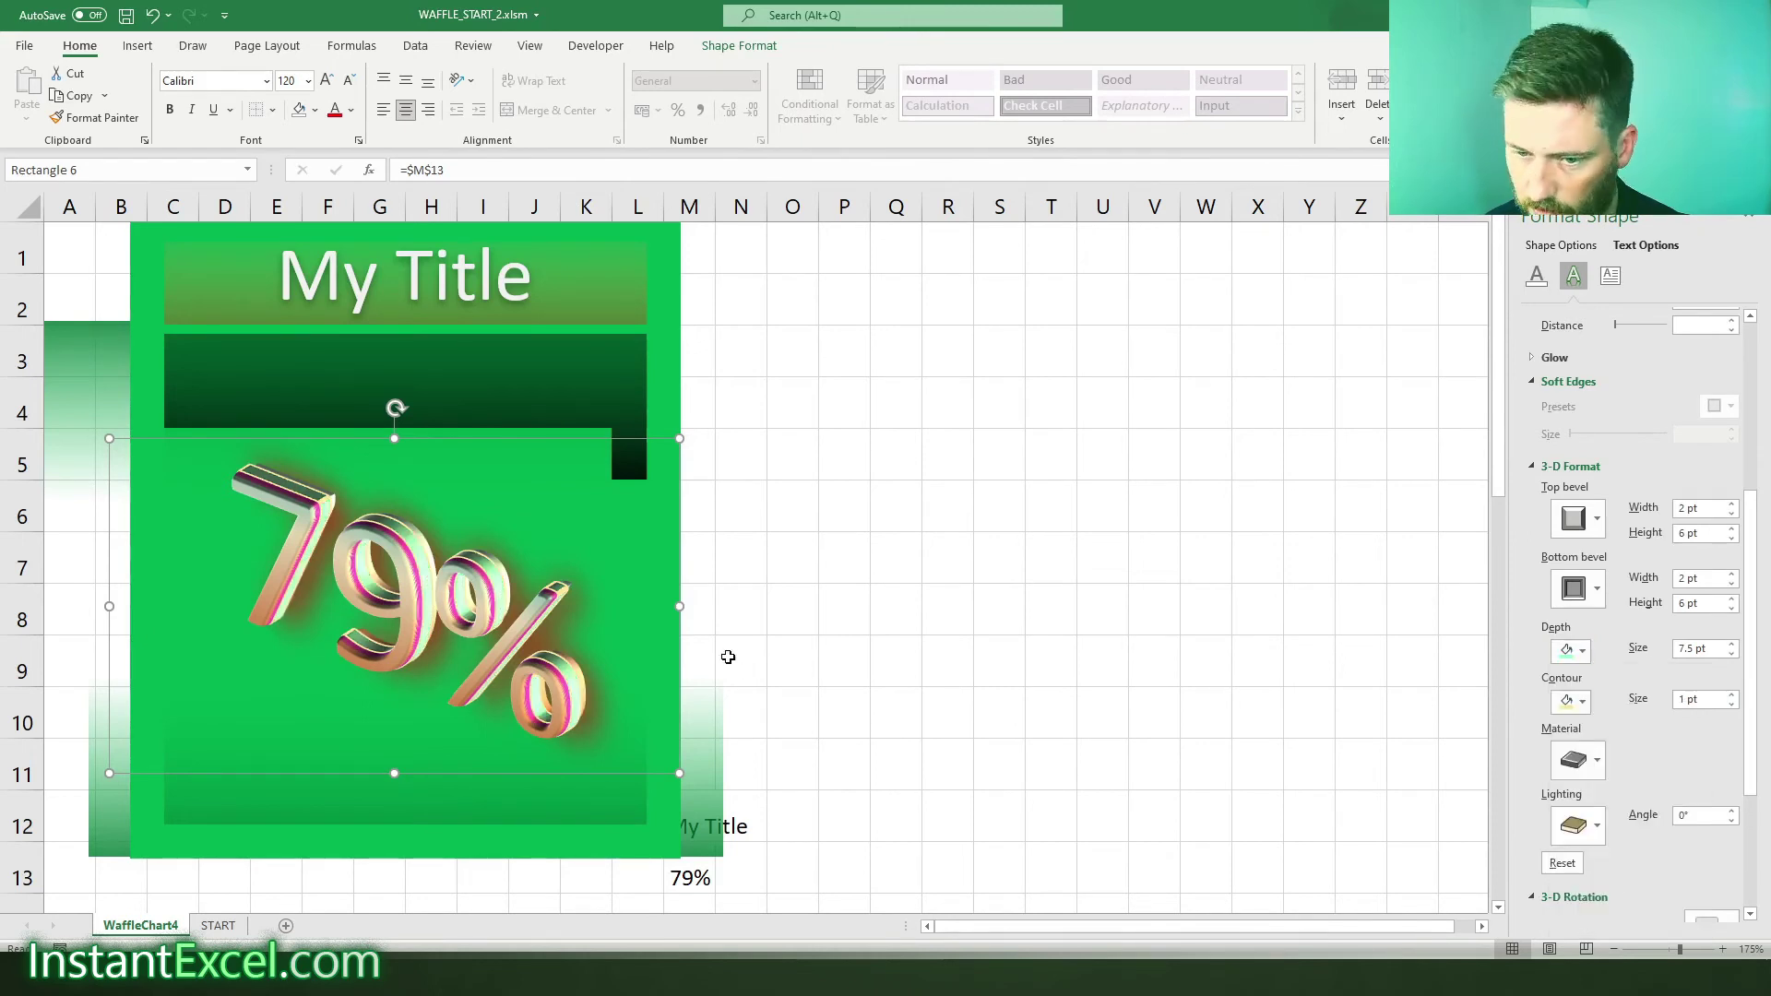
{"action": "left_click", "coordinate": [1733, 705]}
{"action": "left_click", "coordinate": [1732, 705]}
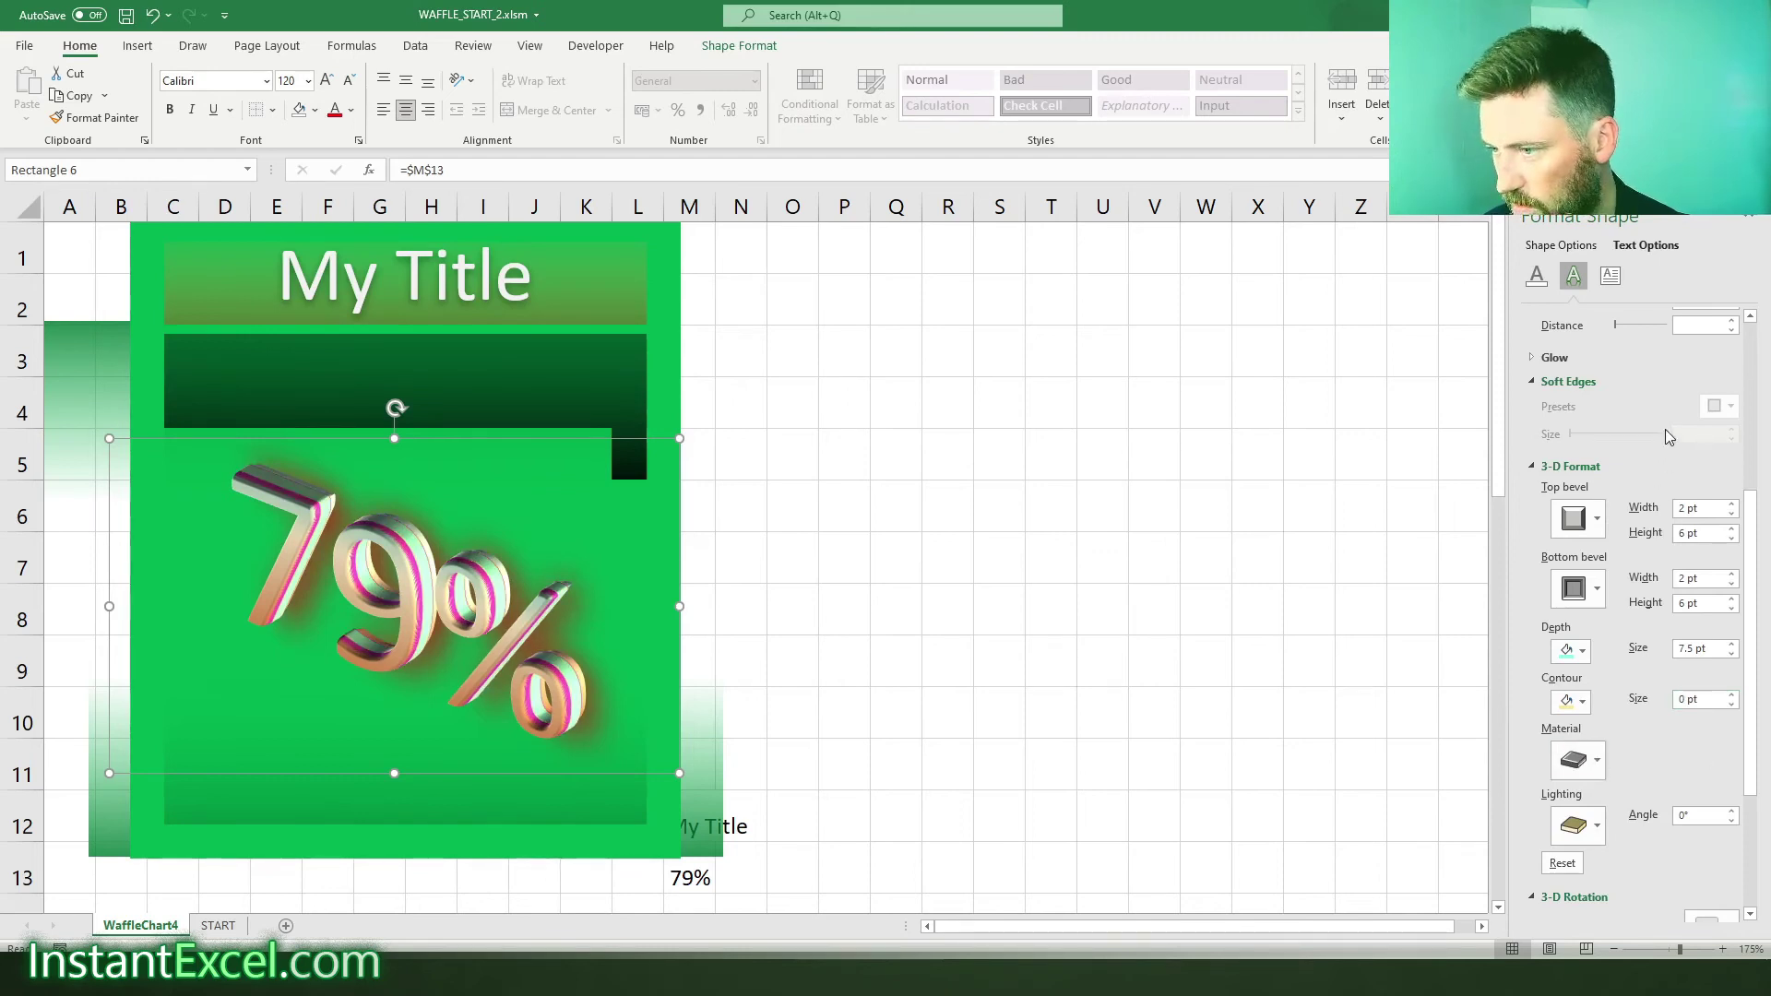
- Apply a glow preset to the 3-D percentage text
{"action": "scroll", "coordinate": [1665, 452], "scroll_direction": "up", "scroll_amount": 3}
{"action": "left_click", "coordinate": [1698, 535]}
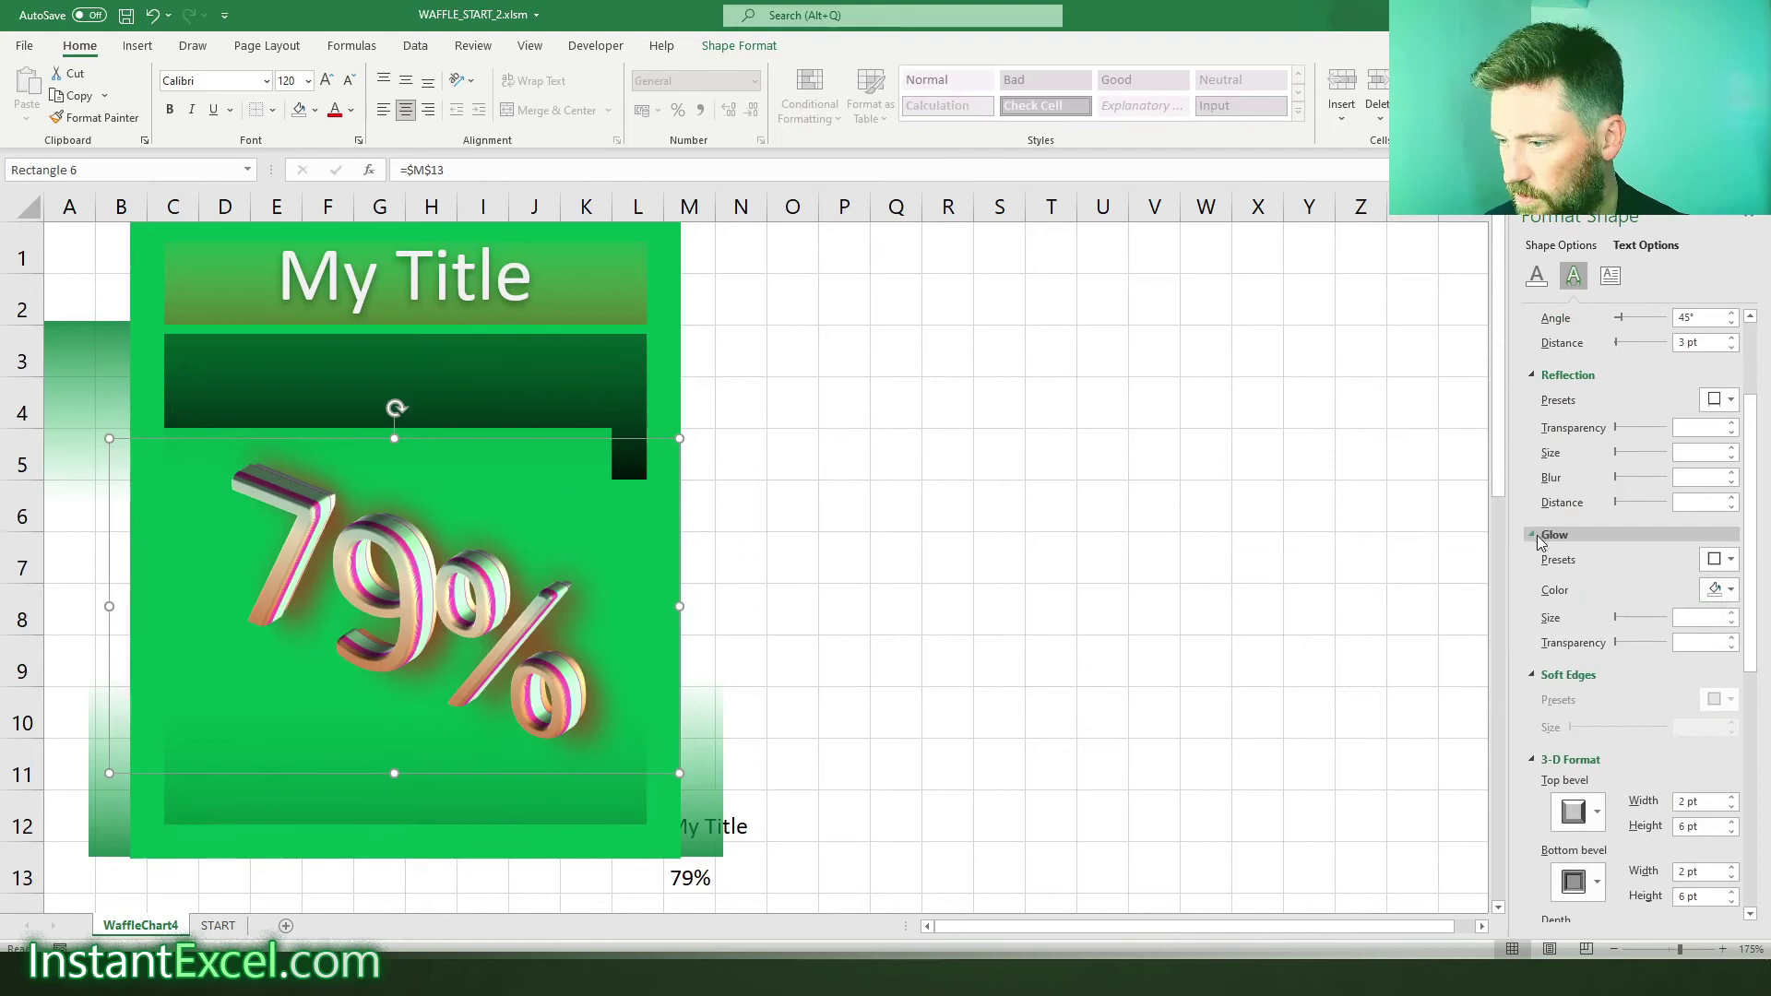
{"action": "left_click", "coordinate": [1722, 565]}
{"action": "left_click", "coordinate": [1728, 752]}
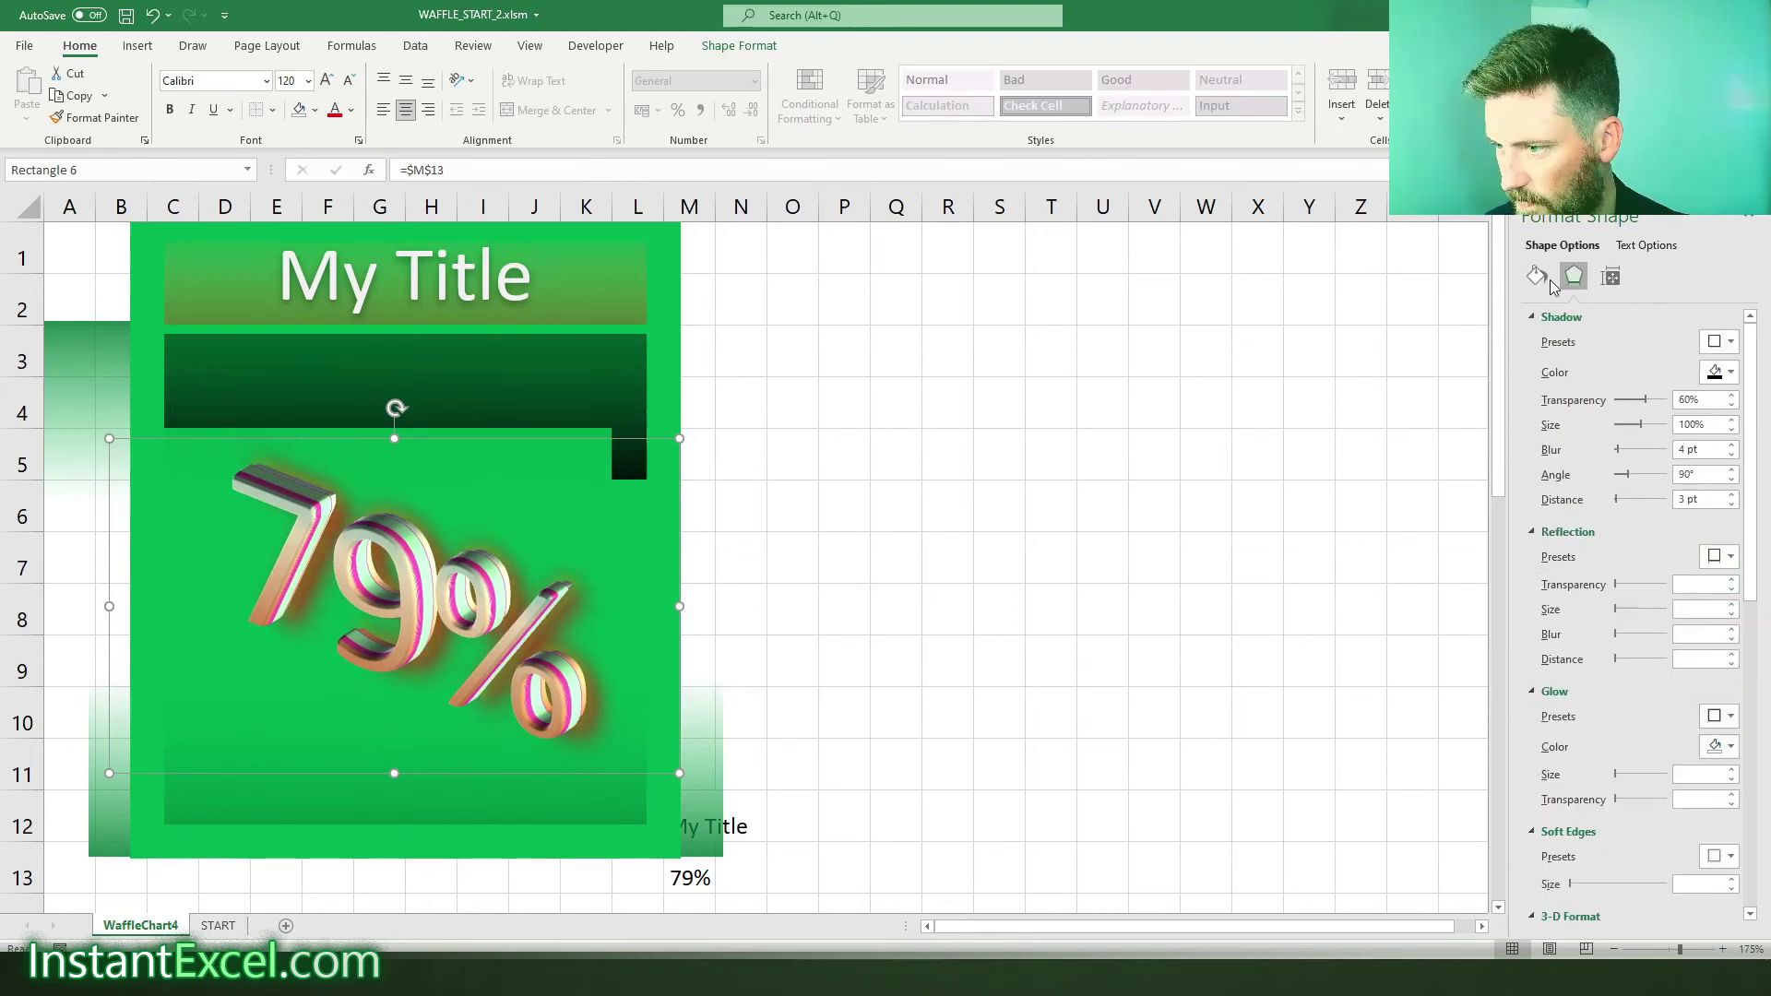
- Fill the percentage text box with the linear blue, white and orange gradient at 90°
{"action": "left_click", "coordinate": [1561, 244]}
{"action": "left_click", "coordinate": [1558, 380]}
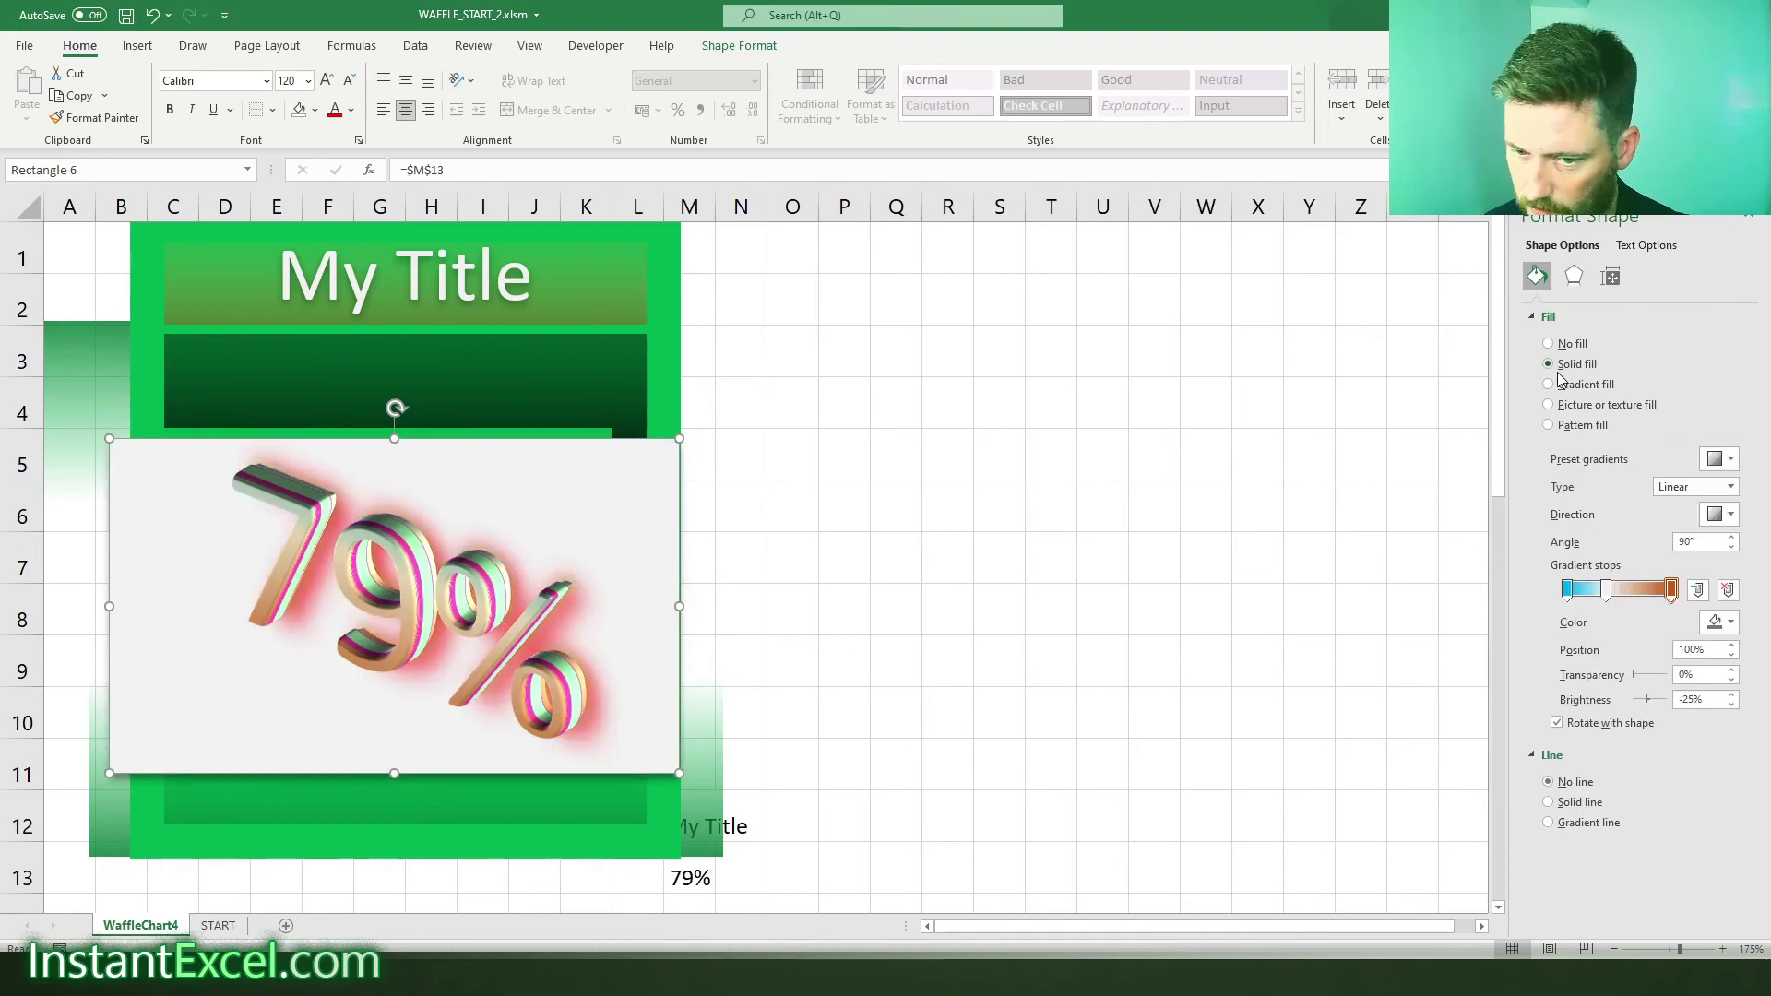
{"action": "left_click", "coordinate": [1558, 369]}
{"action": "left_click", "coordinate": [1558, 384]}
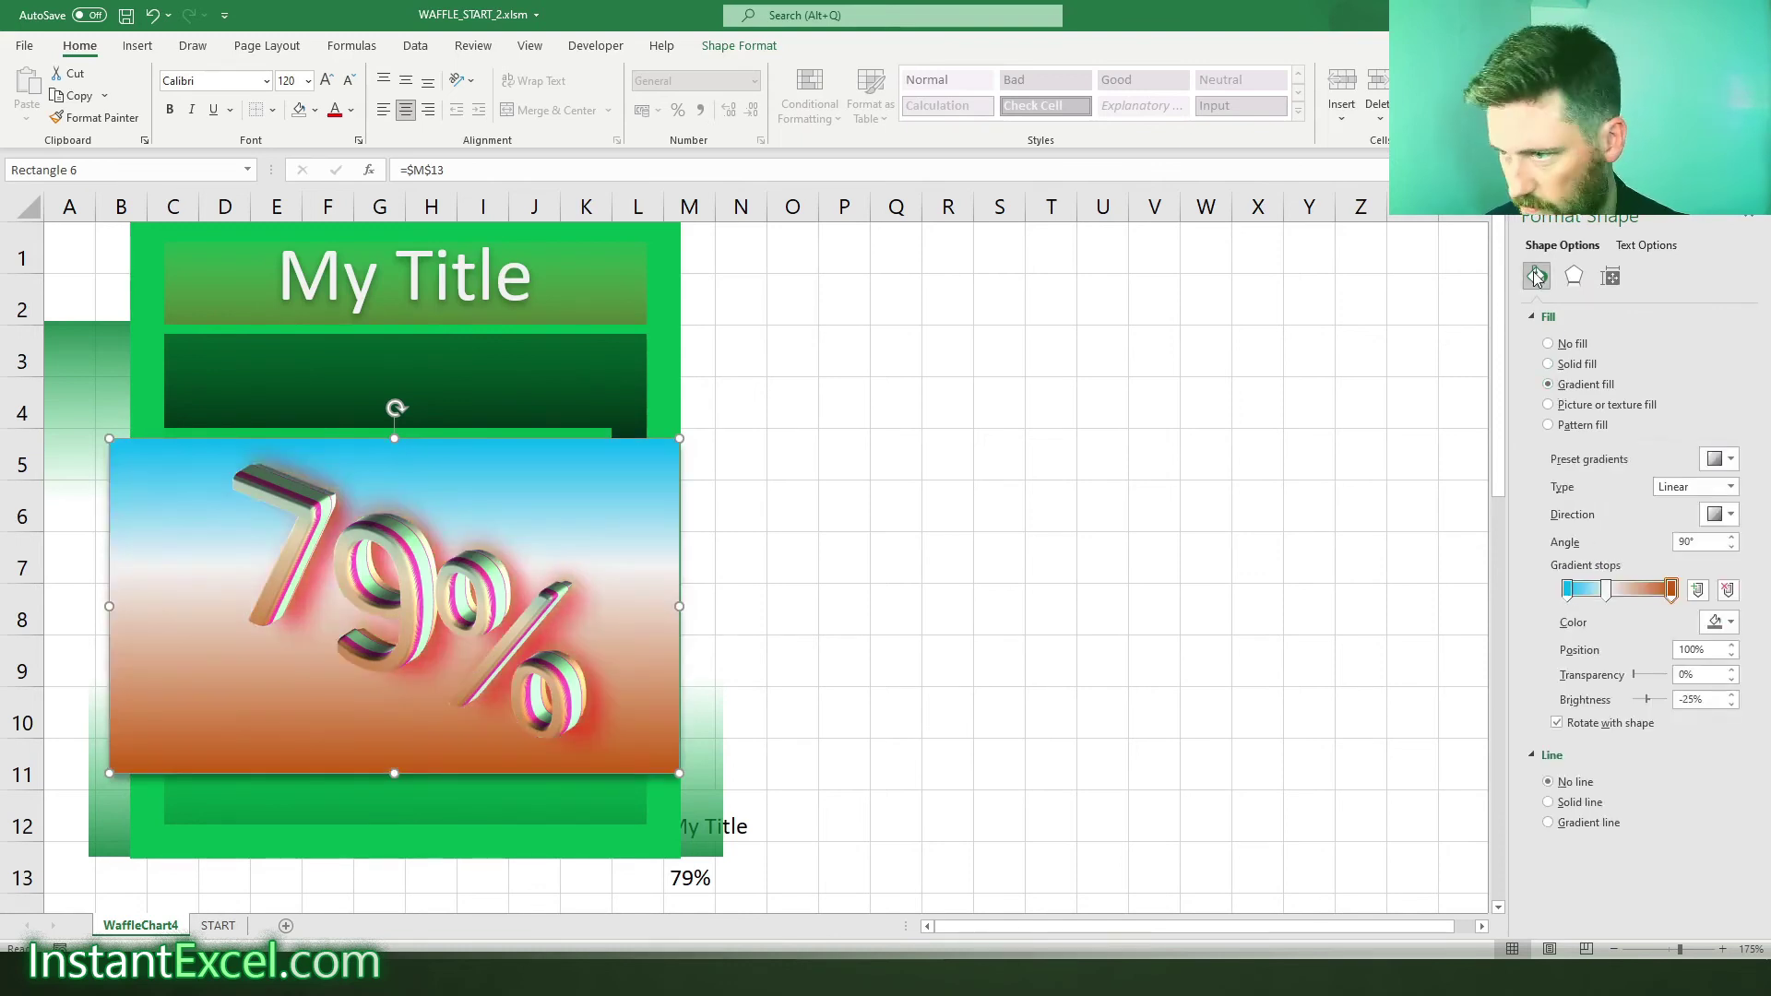
- Soften the edges of the percentage text box to 51 pt
{"action": "left_click", "coordinate": [1574, 279]}
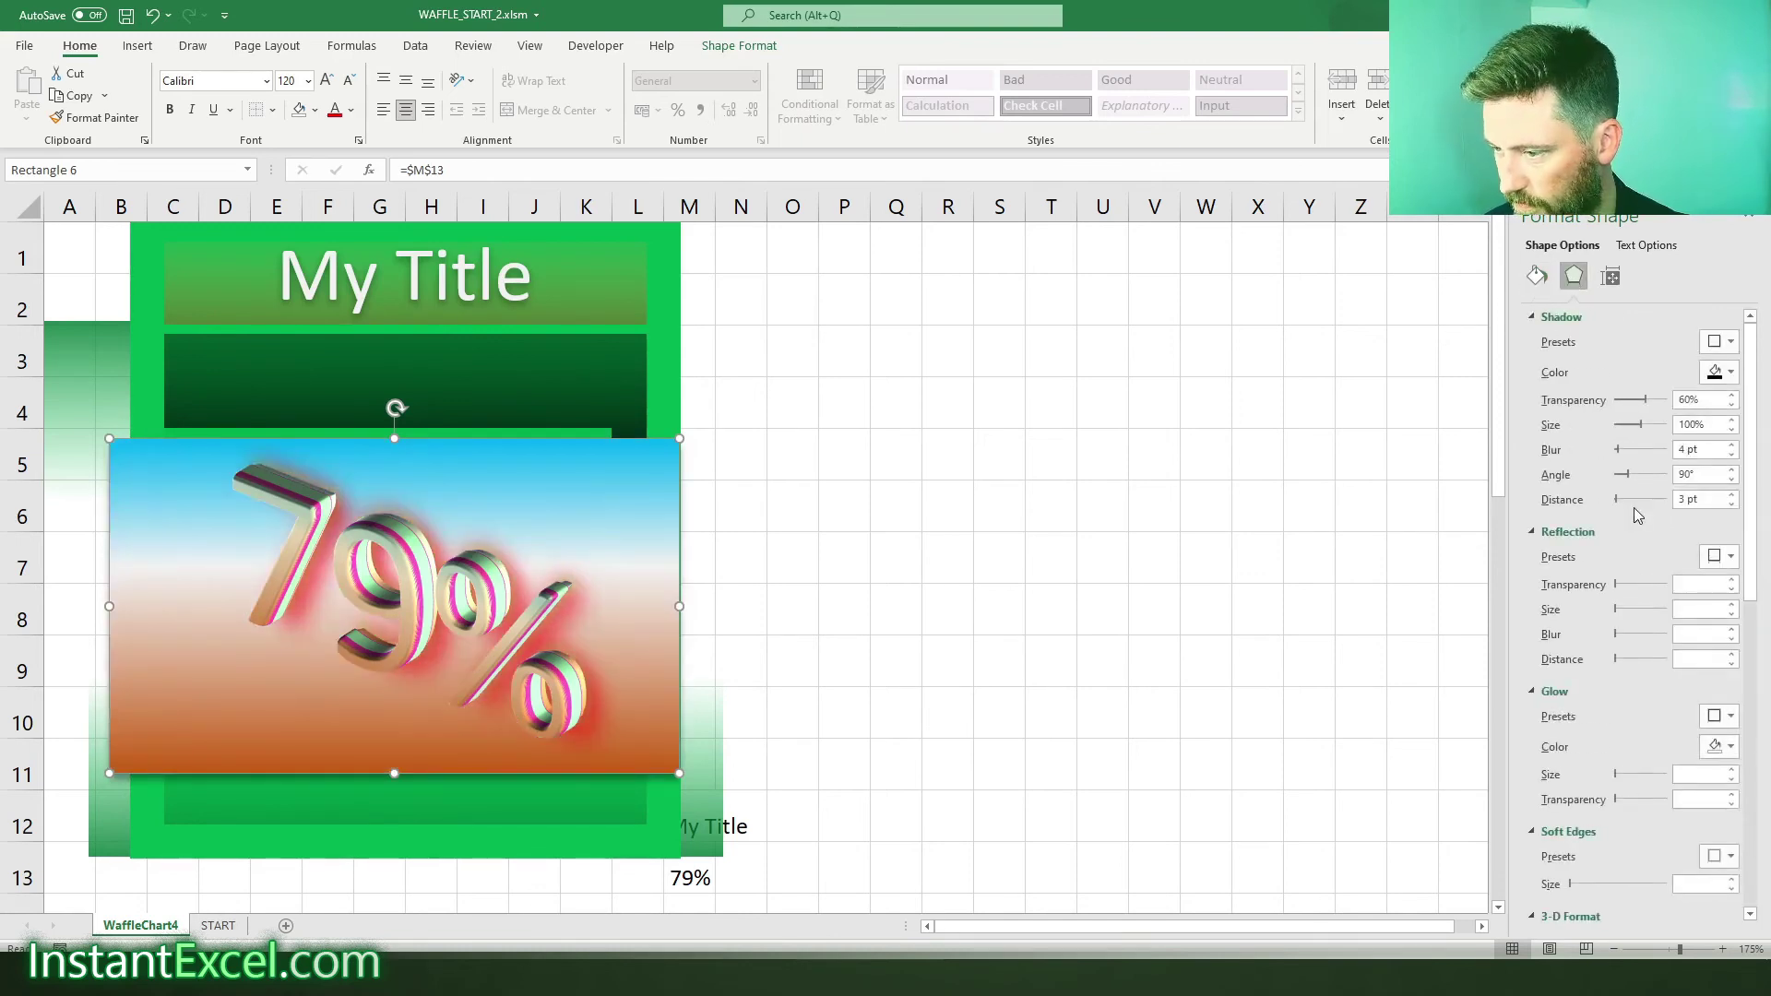
{"action": "scroll", "coordinate": [1635, 762], "scroll_direction": "down", "scroll_amount": 2}
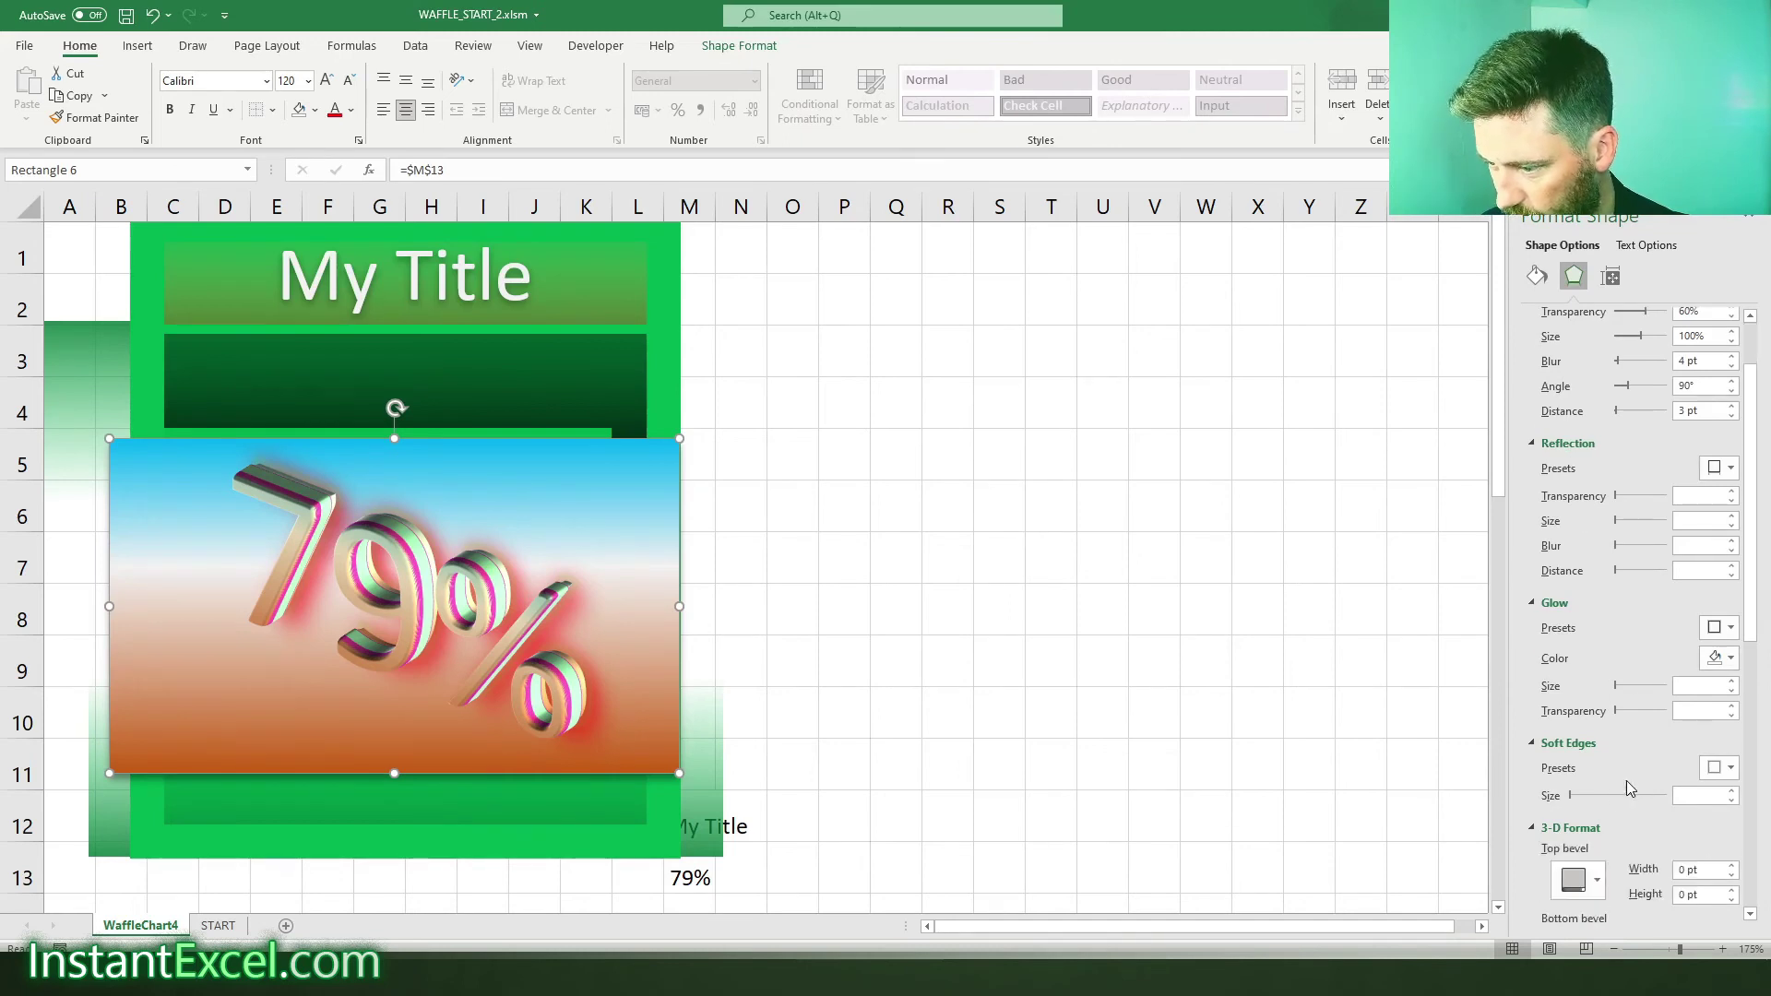
{"action": "left_click_drag", "start_coordinate": [1572, 794], "coordinate": [1625, 806]}
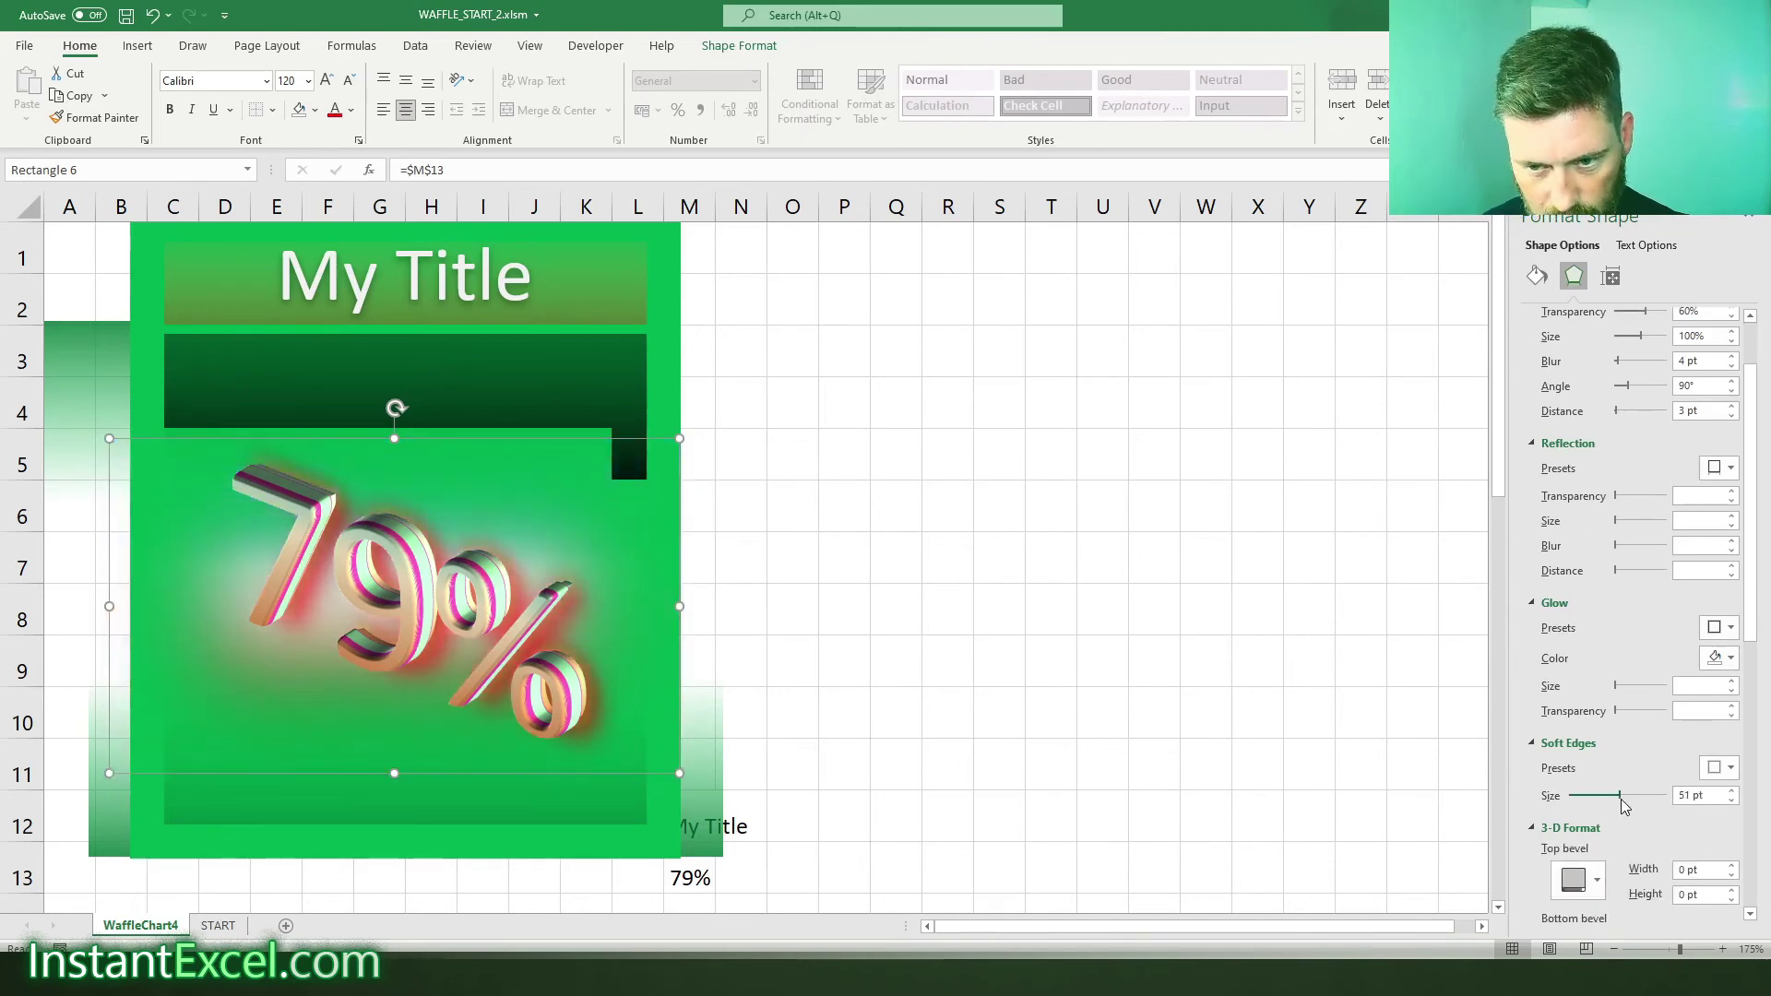
{"action": "left_click", "coordinate": [848, 565]}
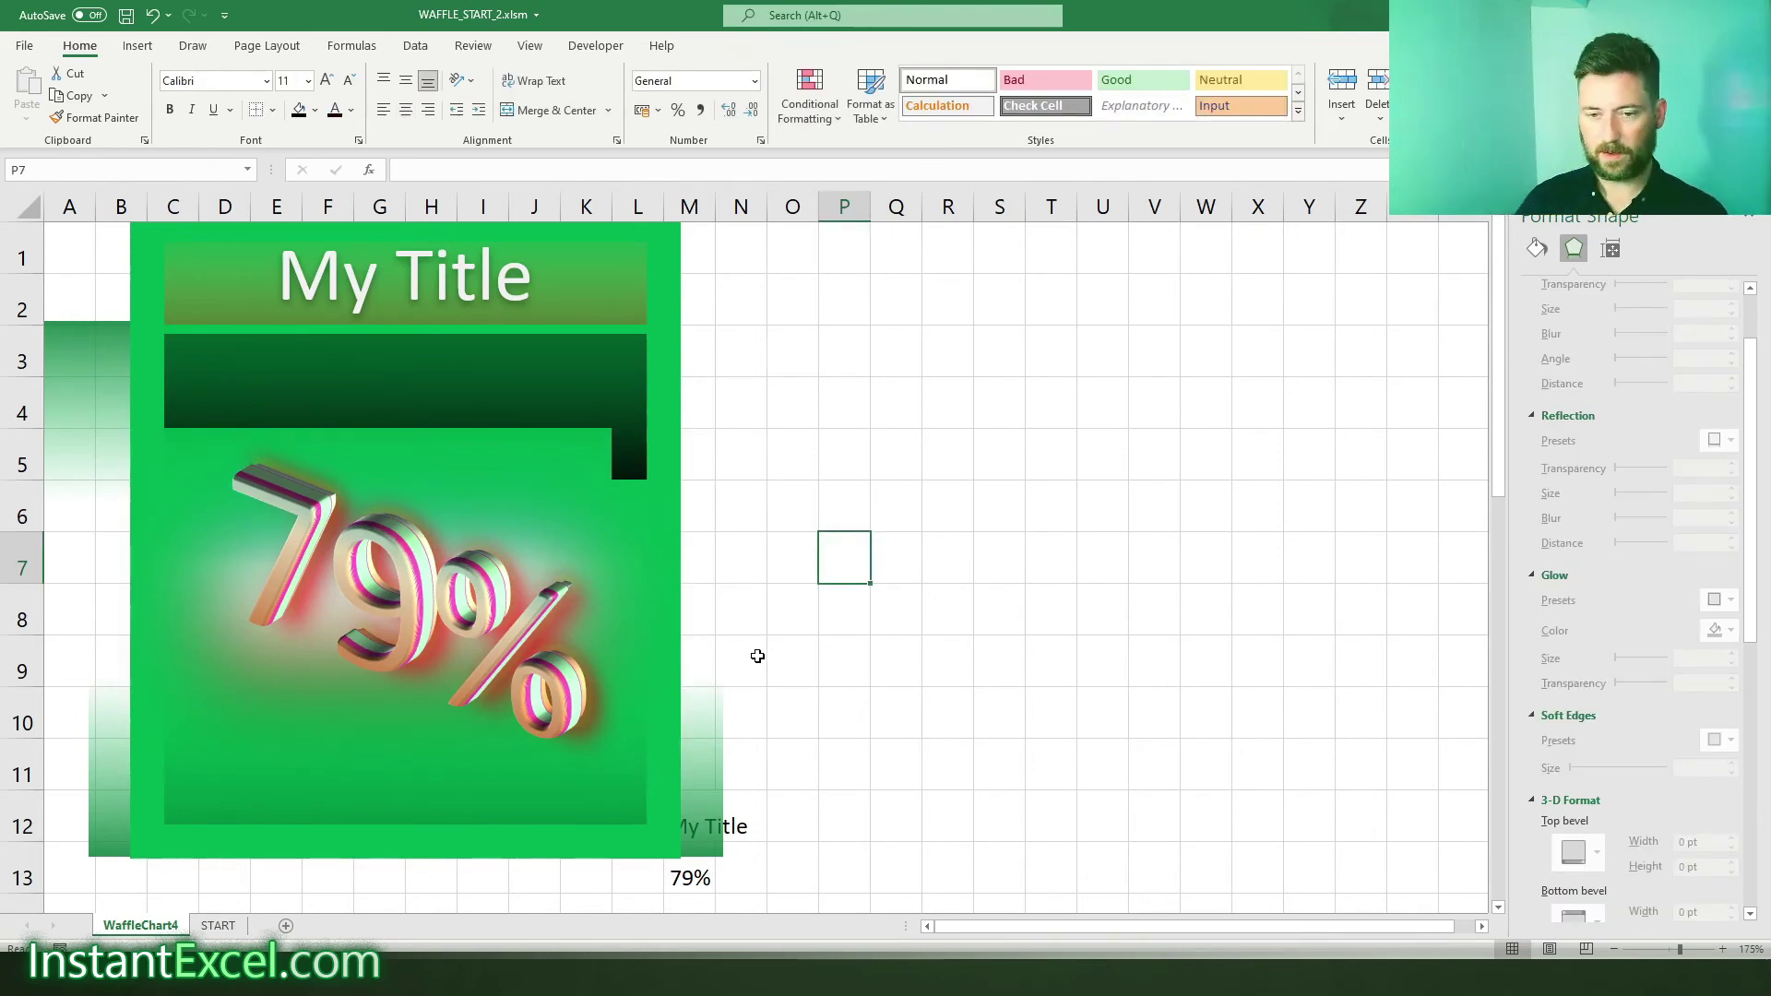
- Go to the START sheet and move the 3-D perspective chart picture farther from the flat one
{"action": "left_click", "coordinate": [218, 926]}
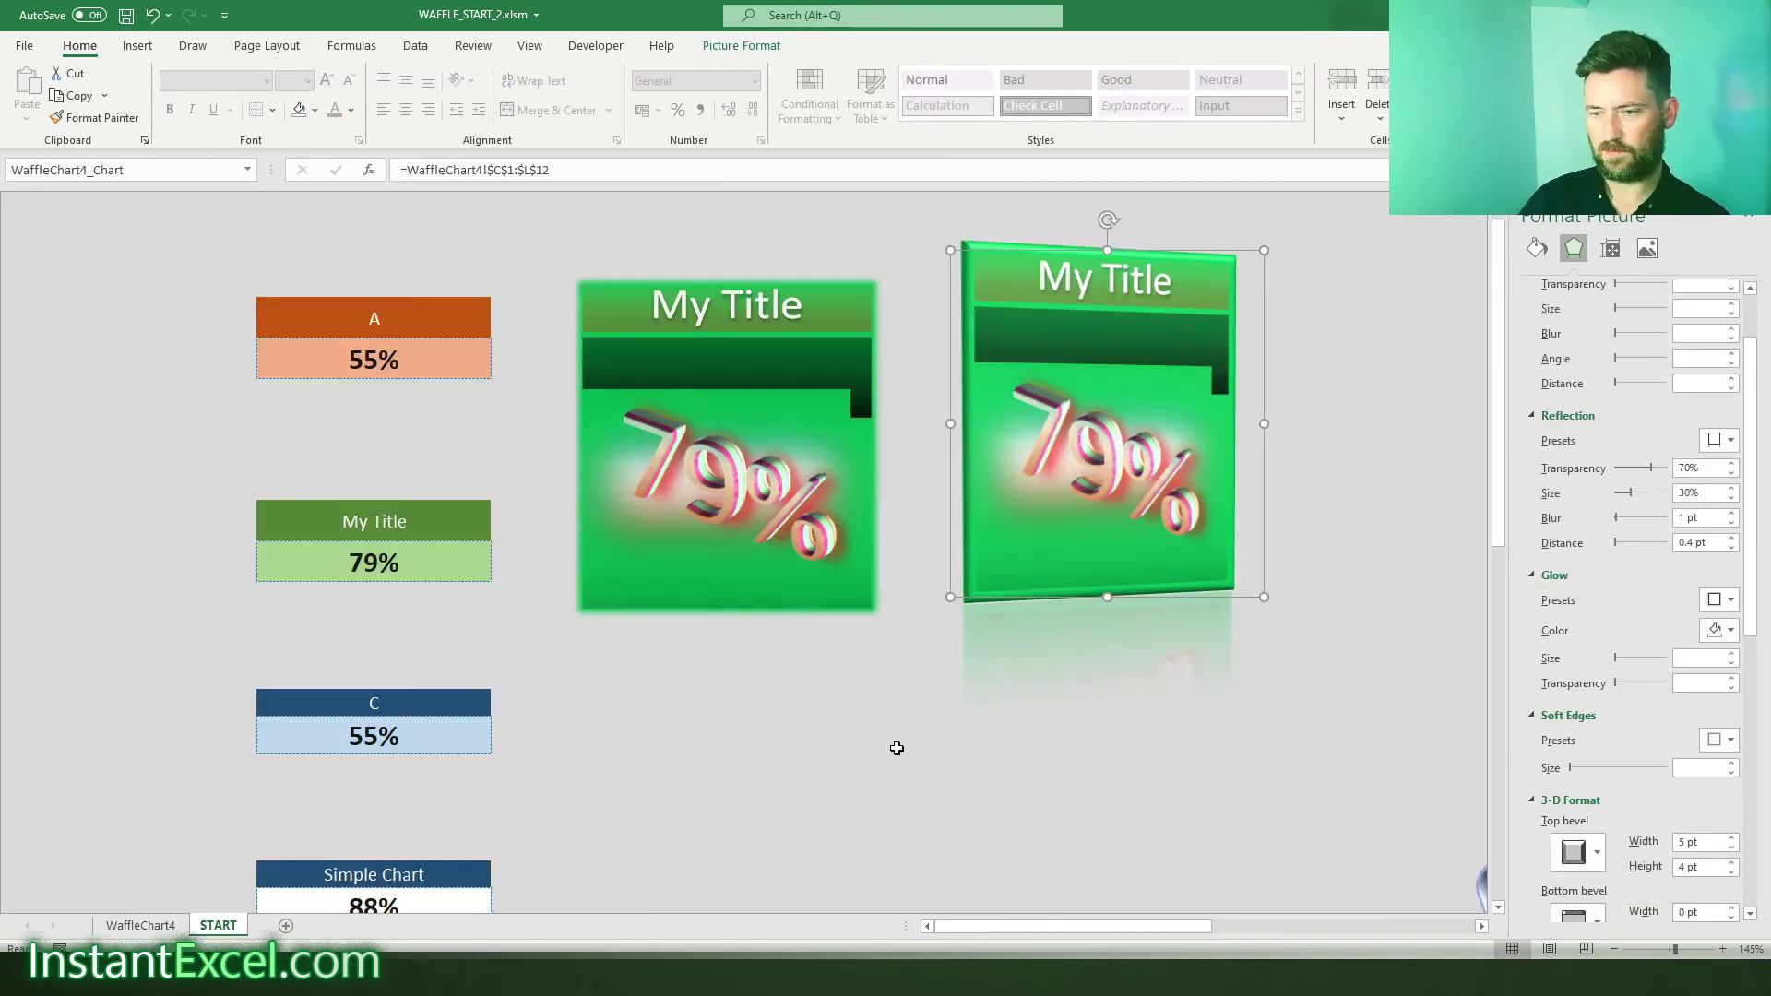
{"action": "left_click_drag", "start_coordinate": [1039, 540], "coordinate": [1149, 609]}
{"action": "left_click", "coordinate": [854, 400]}
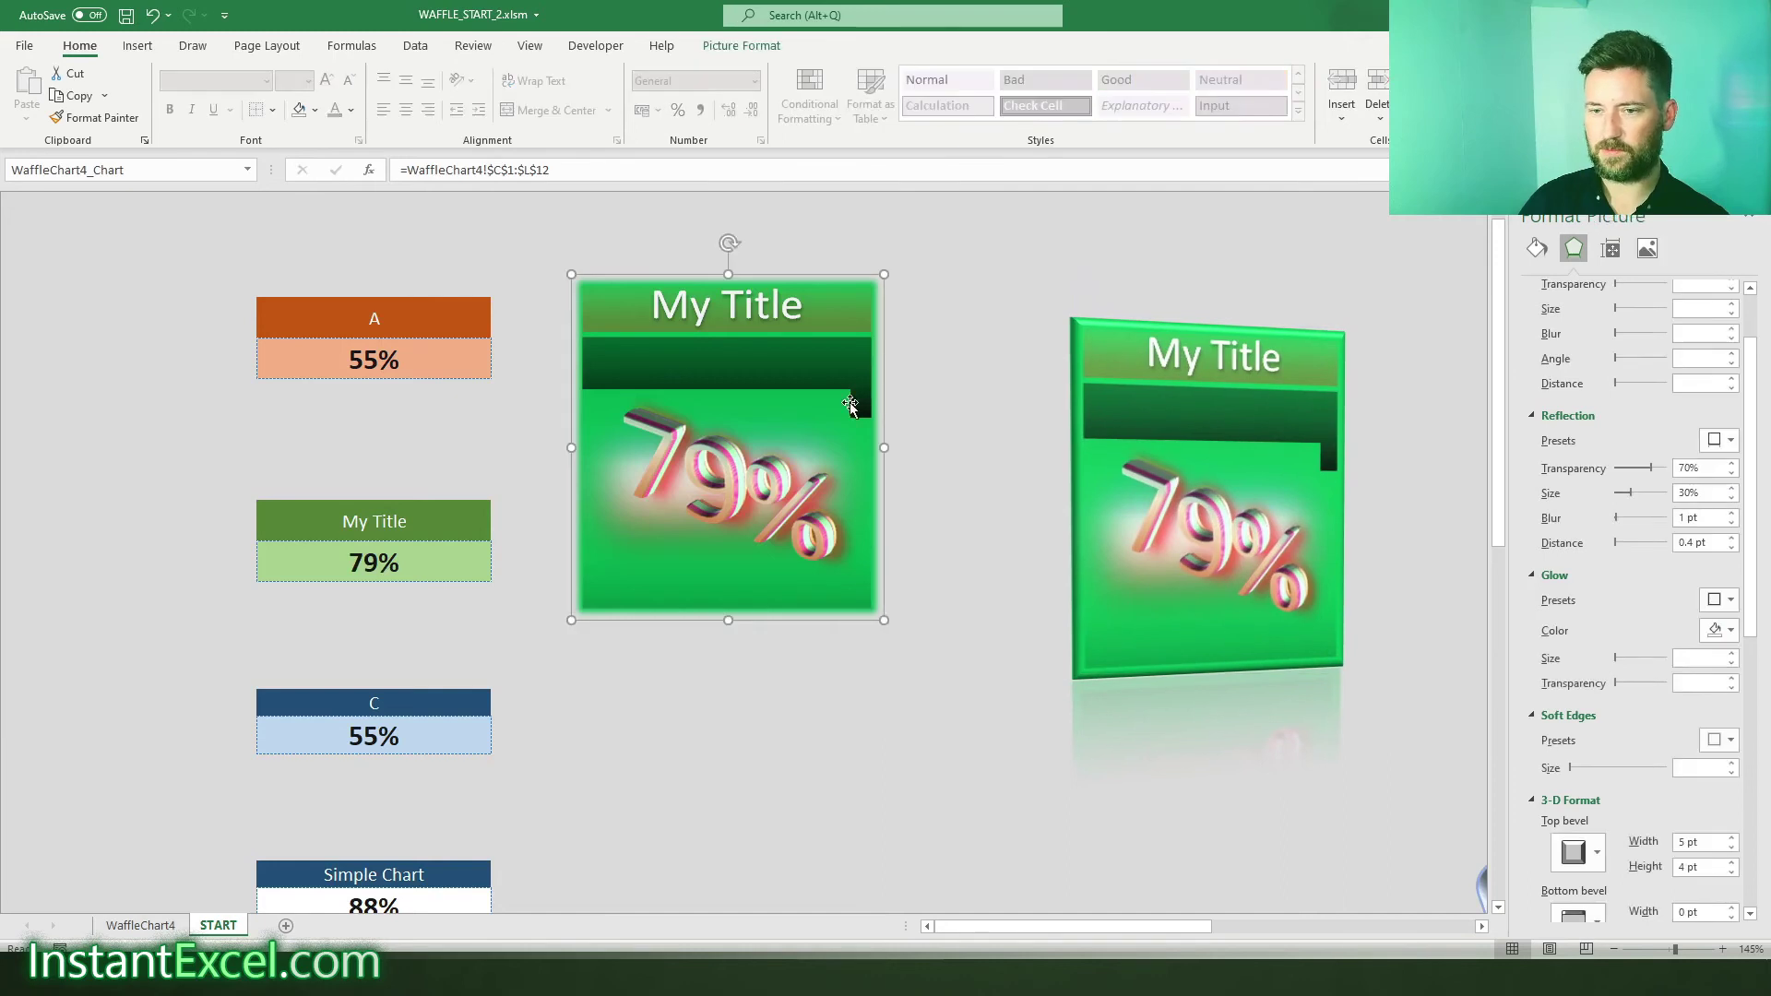
{"action": "left_click_drag", "start_coordinate": [1229, 491], "coordinate": [1206, 433]}
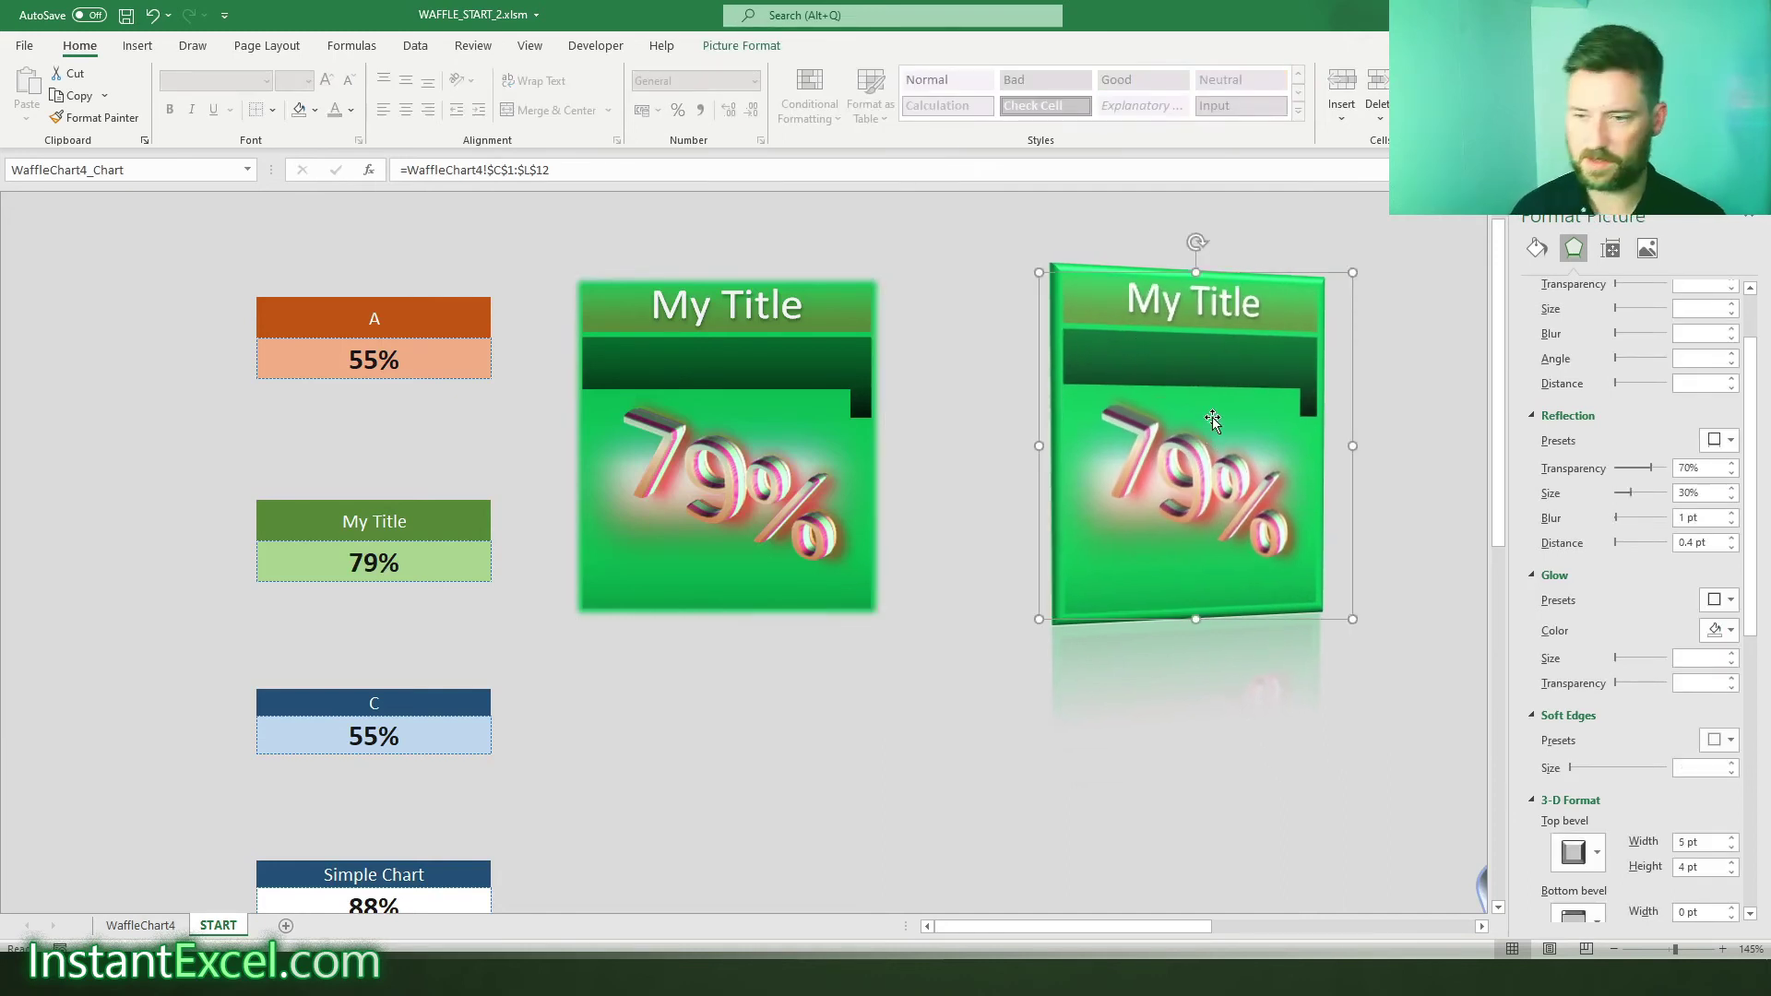
{"action": "left_click", "coordinate": [716, 462]}
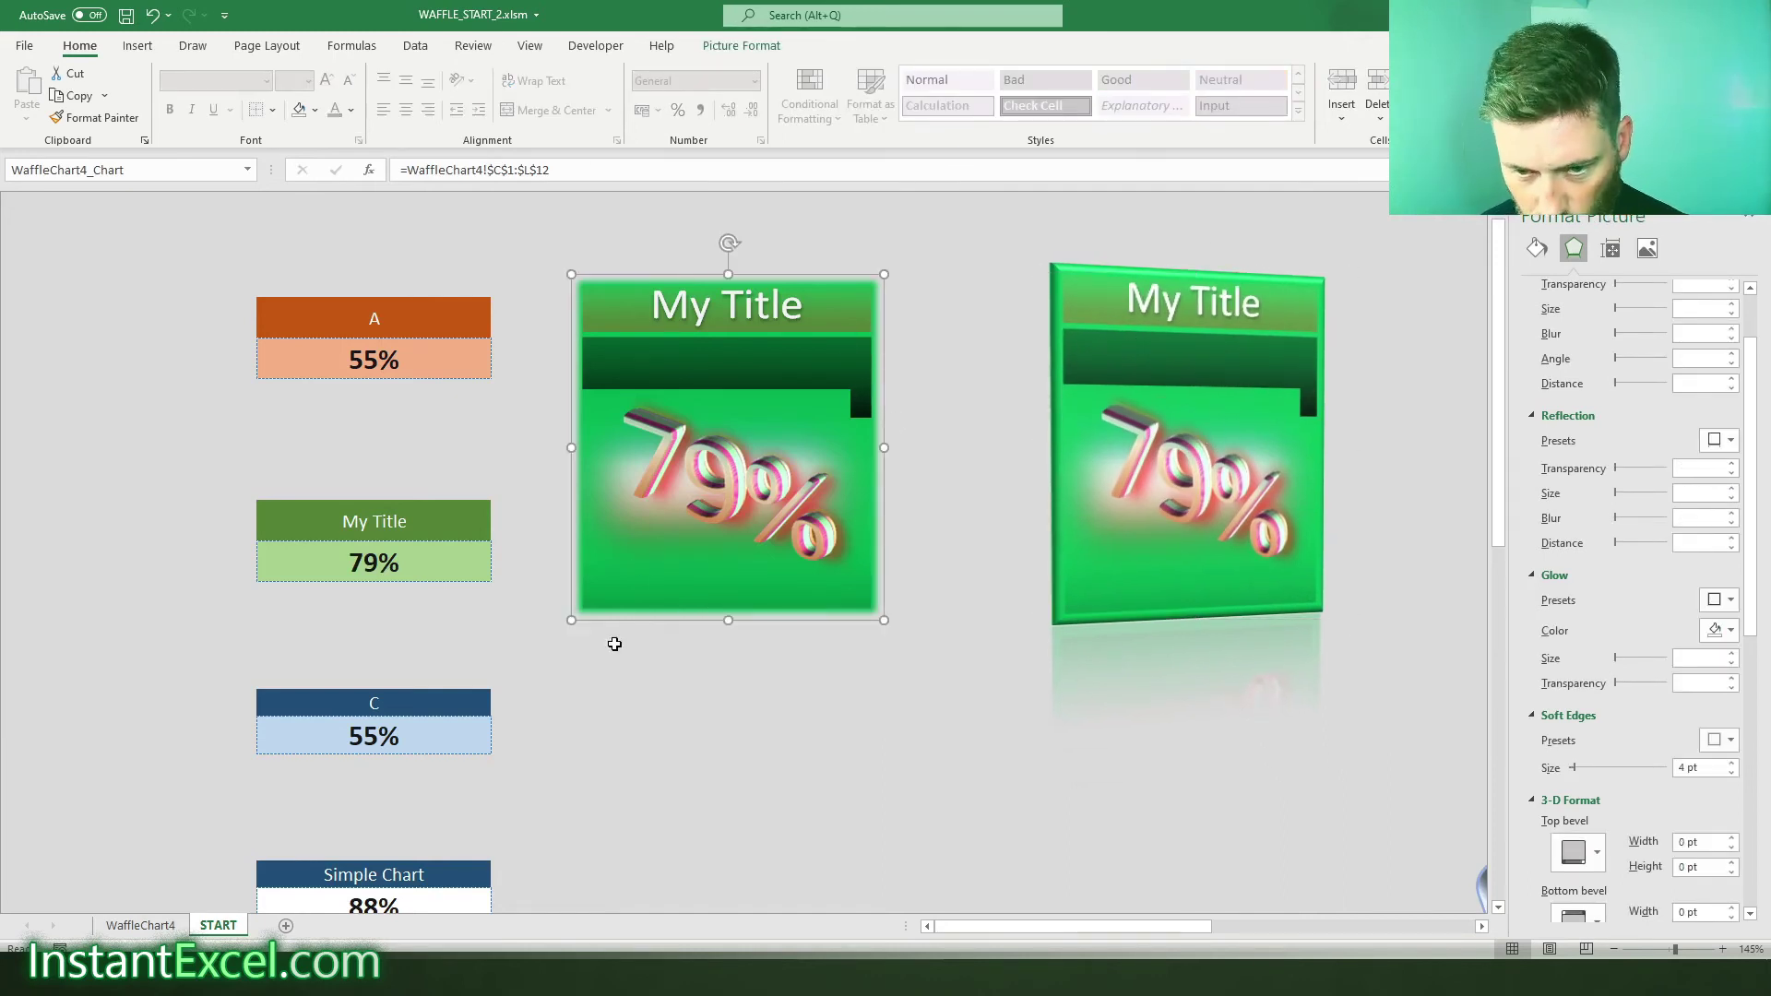
- Test the linked My Title charts by entering 15% and 45% as the percentage
{"action": "left_click", "coordinate": [370, 565]}
{"action": "type", "text": "15"}
{"action": "key", "text": "Return"}
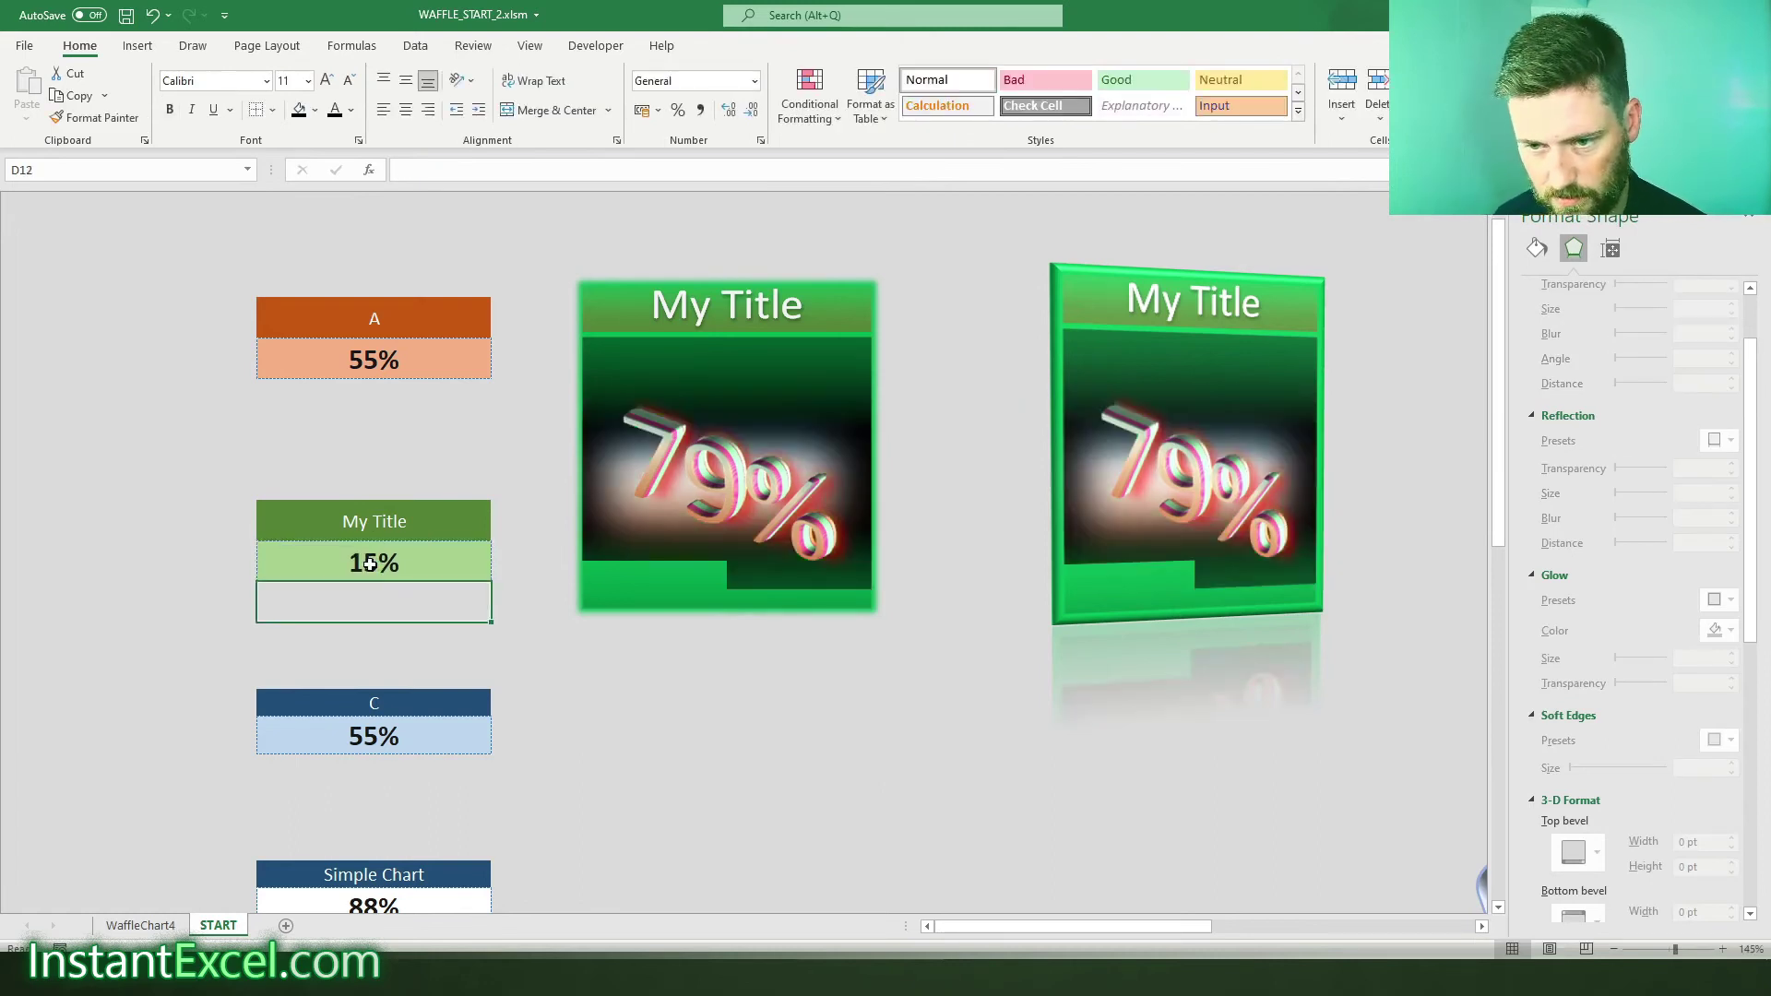
{"action": "left_click", "coordinate": [370, 565]}
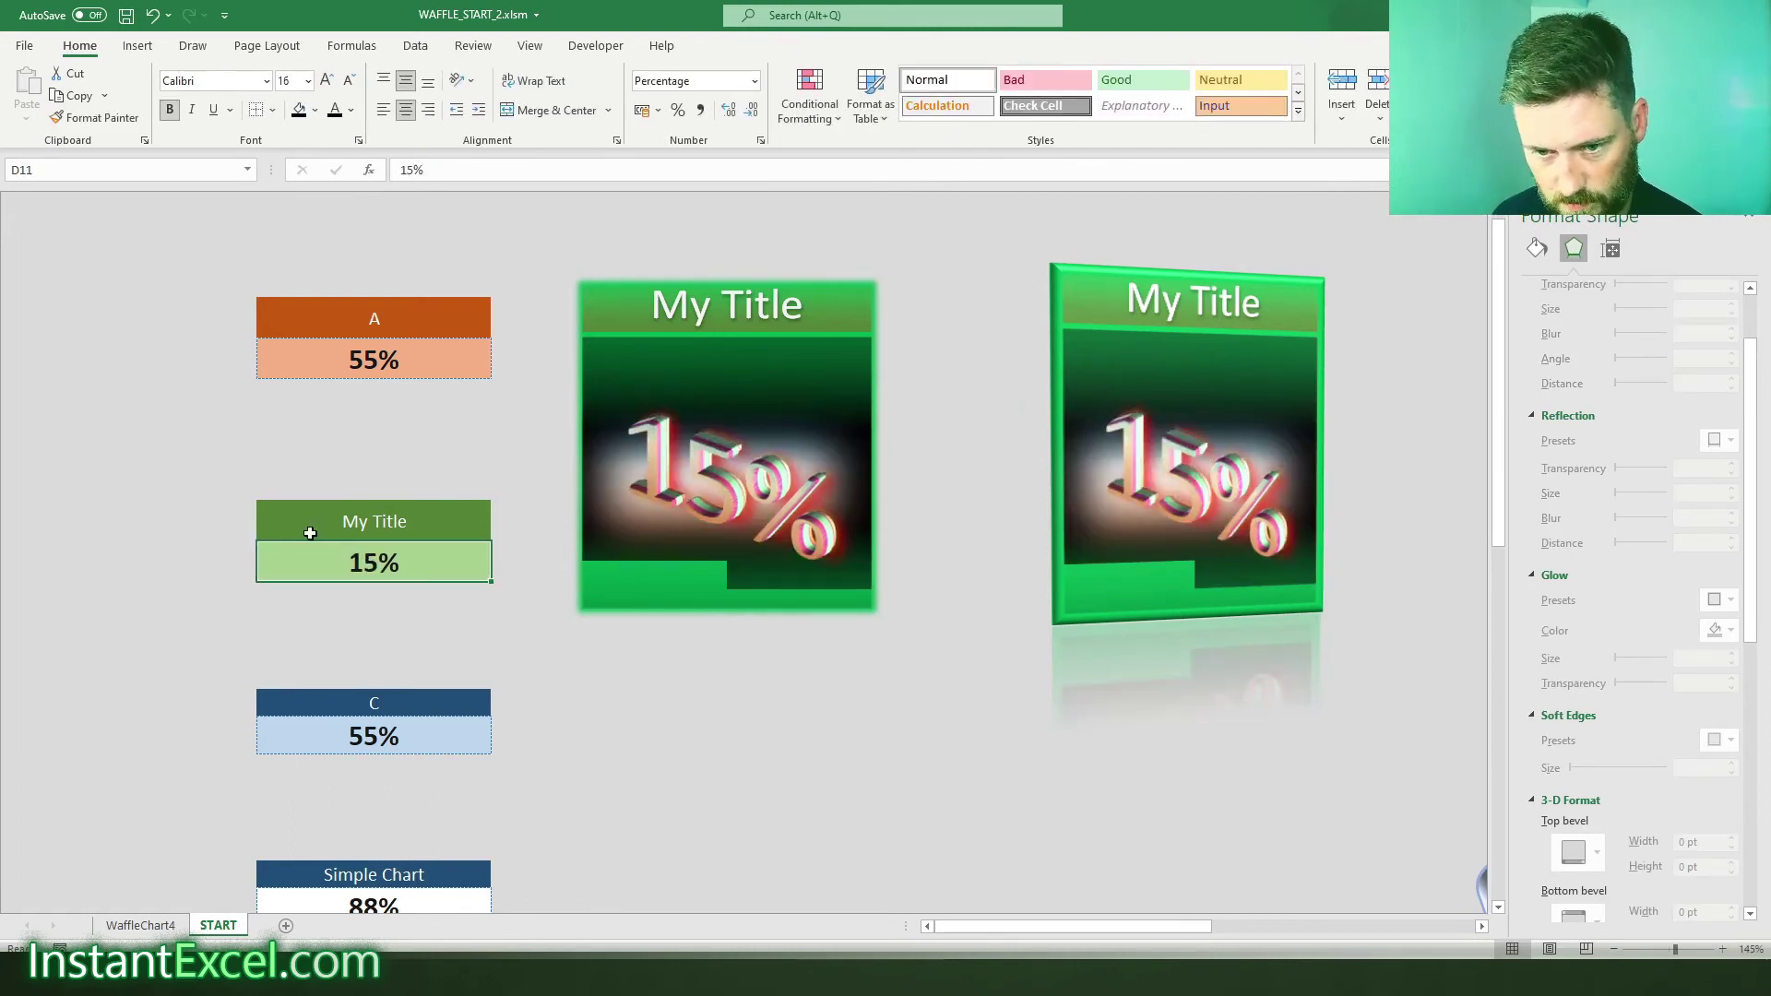
{"action": "type", "text": "45"}
{"action": "key", "text": "Return"}
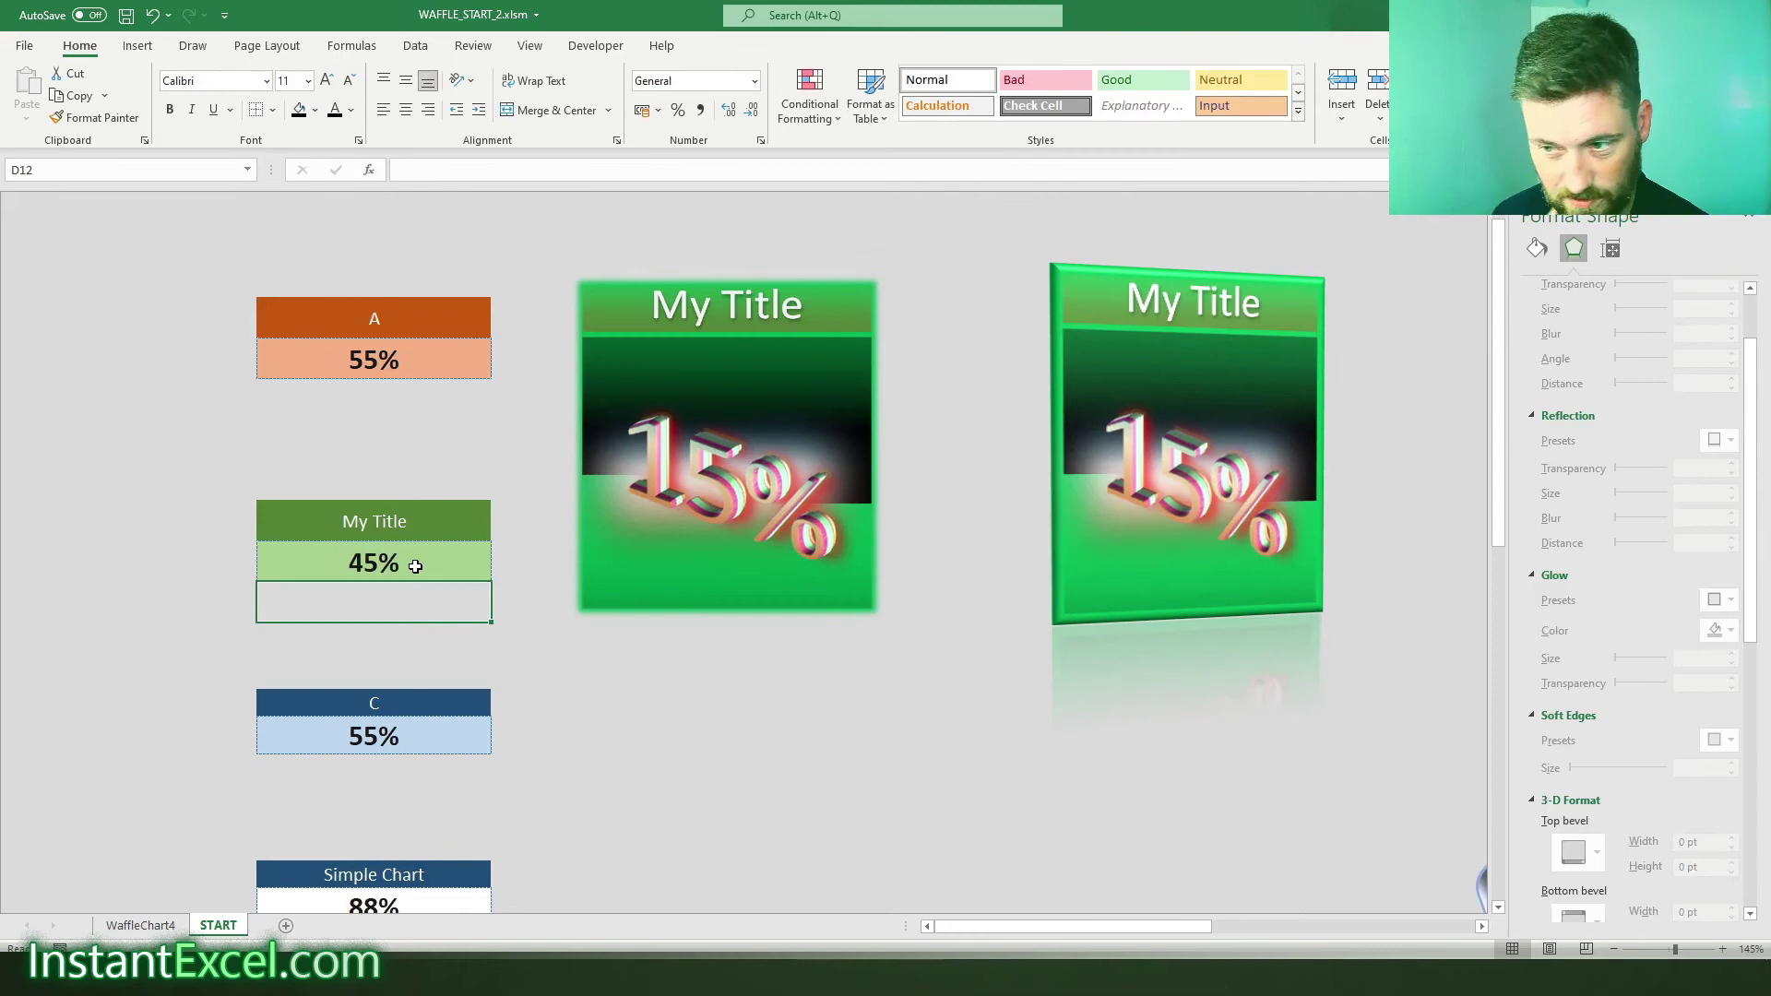
- Test the My Title charts again with 99% and 45%, reselecting the value cell to refresh the percentage text
{"action": "left_click", "coordinate": [401, 562]}
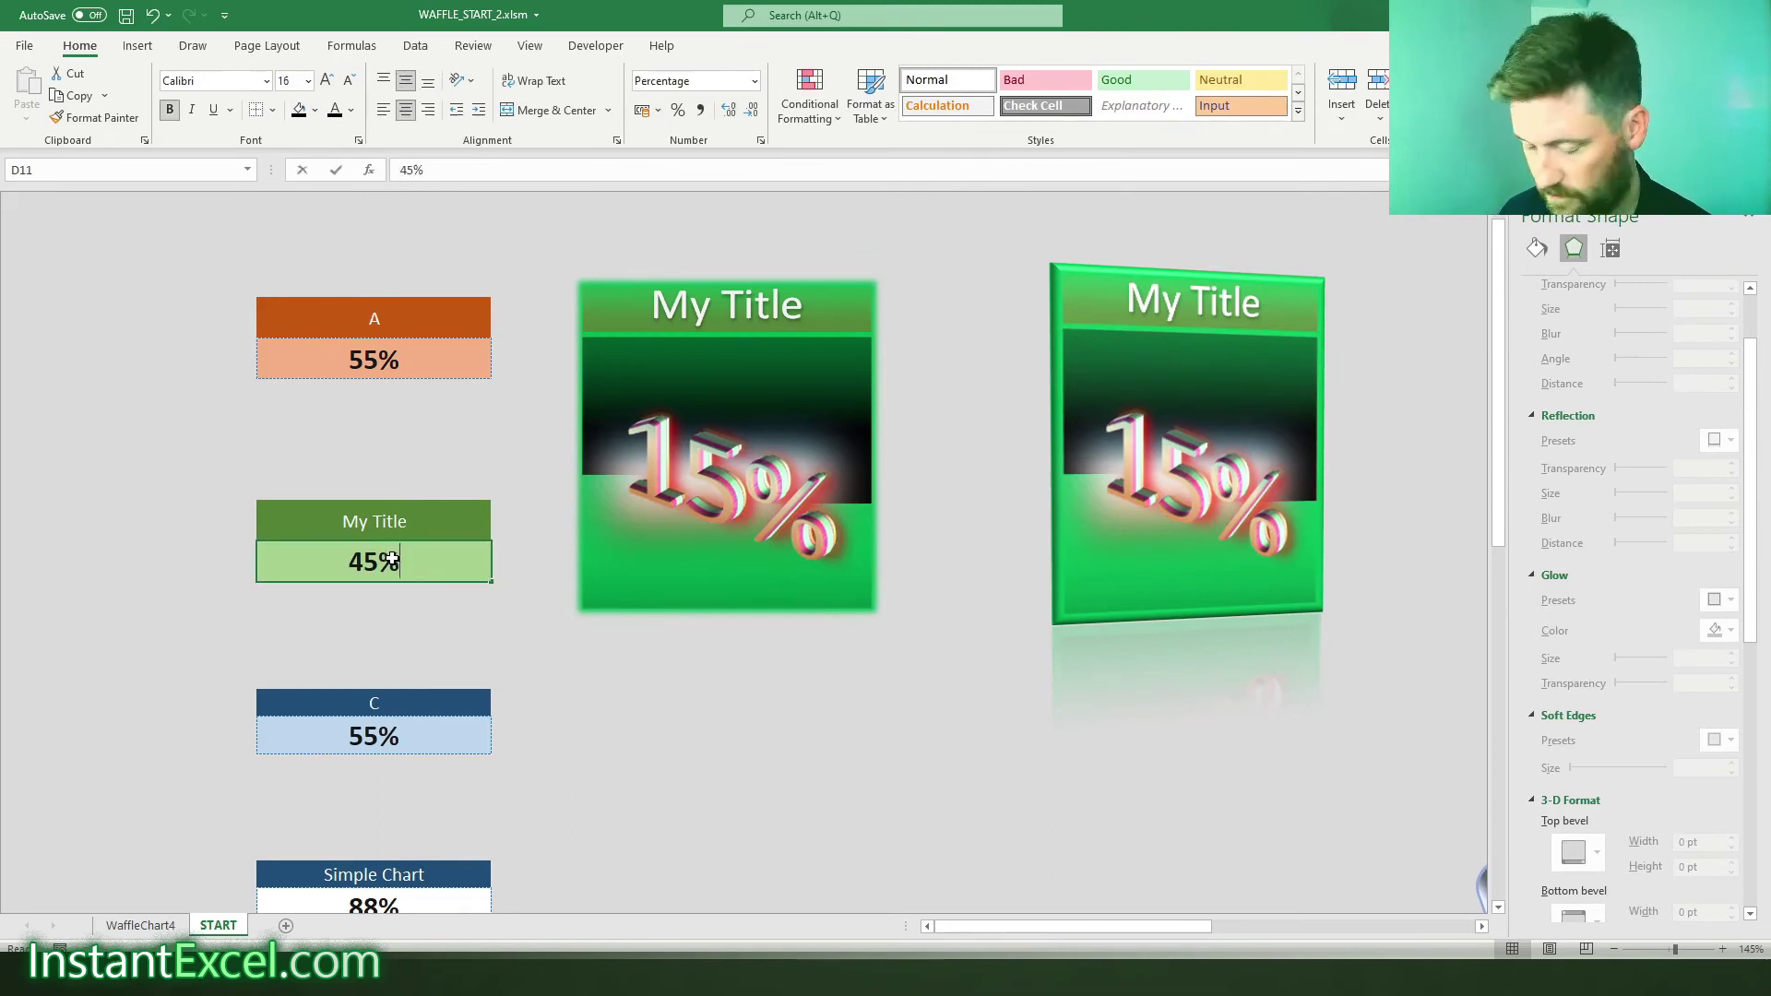
{"action": "type", "text": "99"}
{"action": "left_click", "coordinate": [390, 631]}
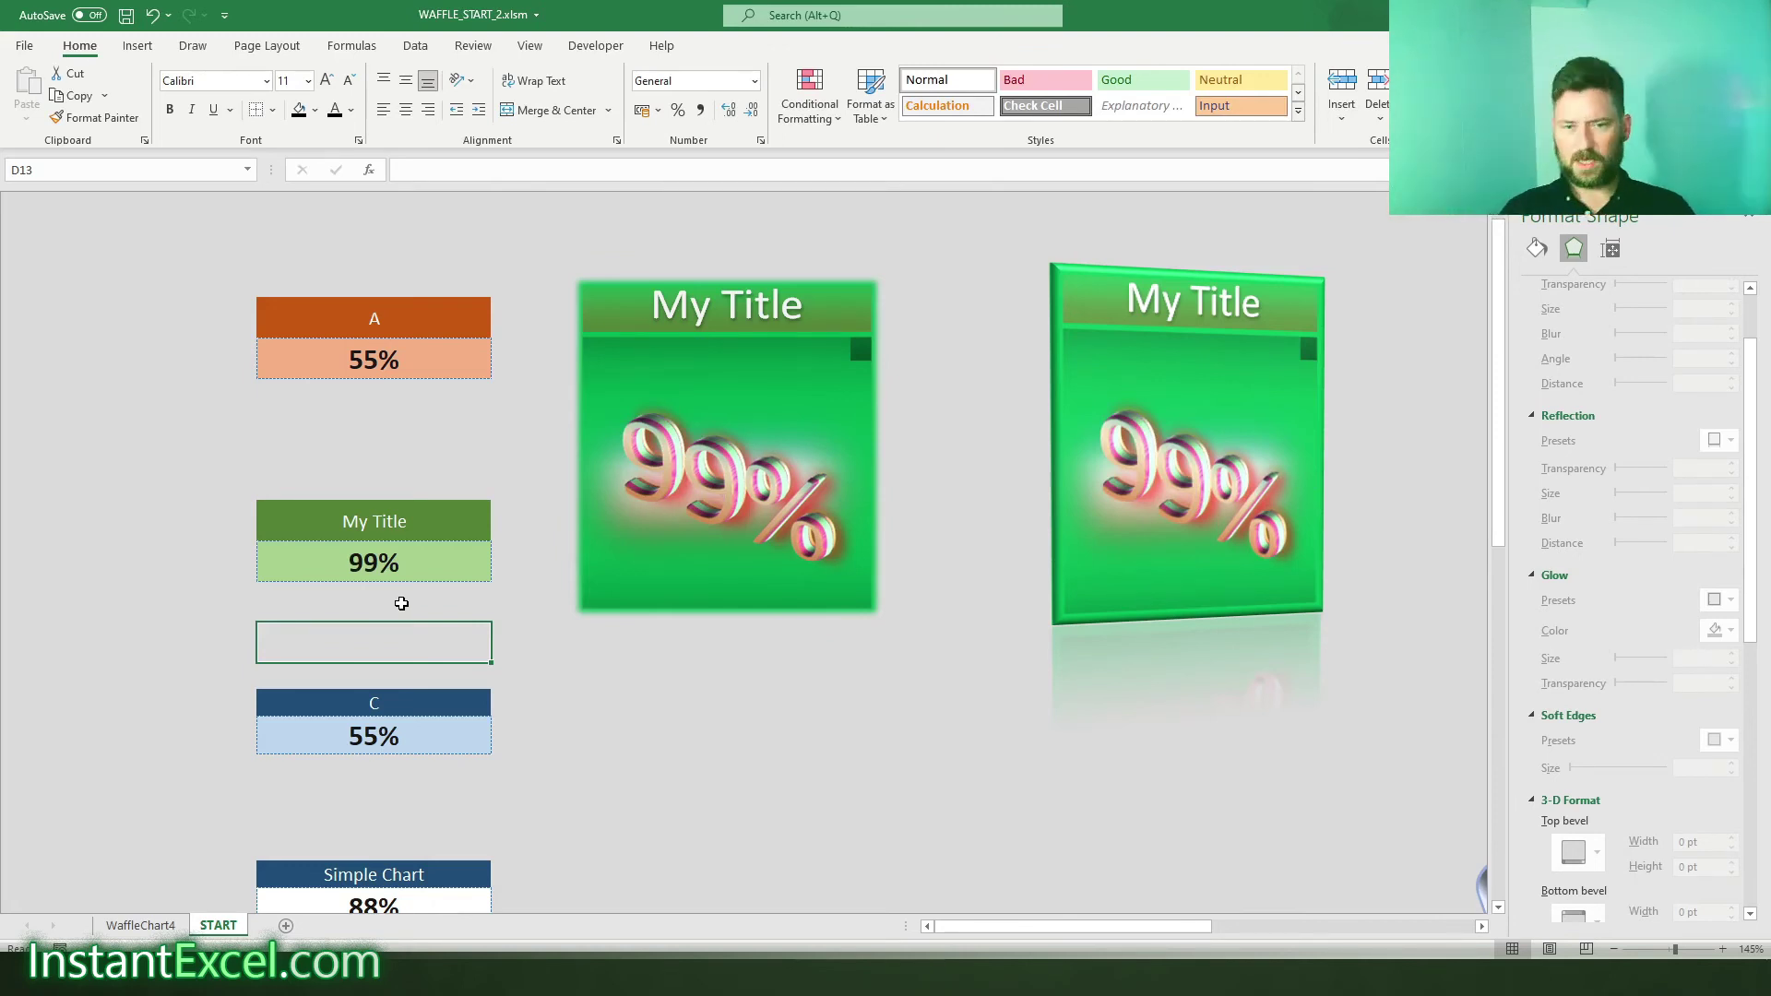
{"action": "left_click", "coordinate": [411, 559]}
{"action": "type", "text": "45"}
{"action": "key", "text": "Return"}
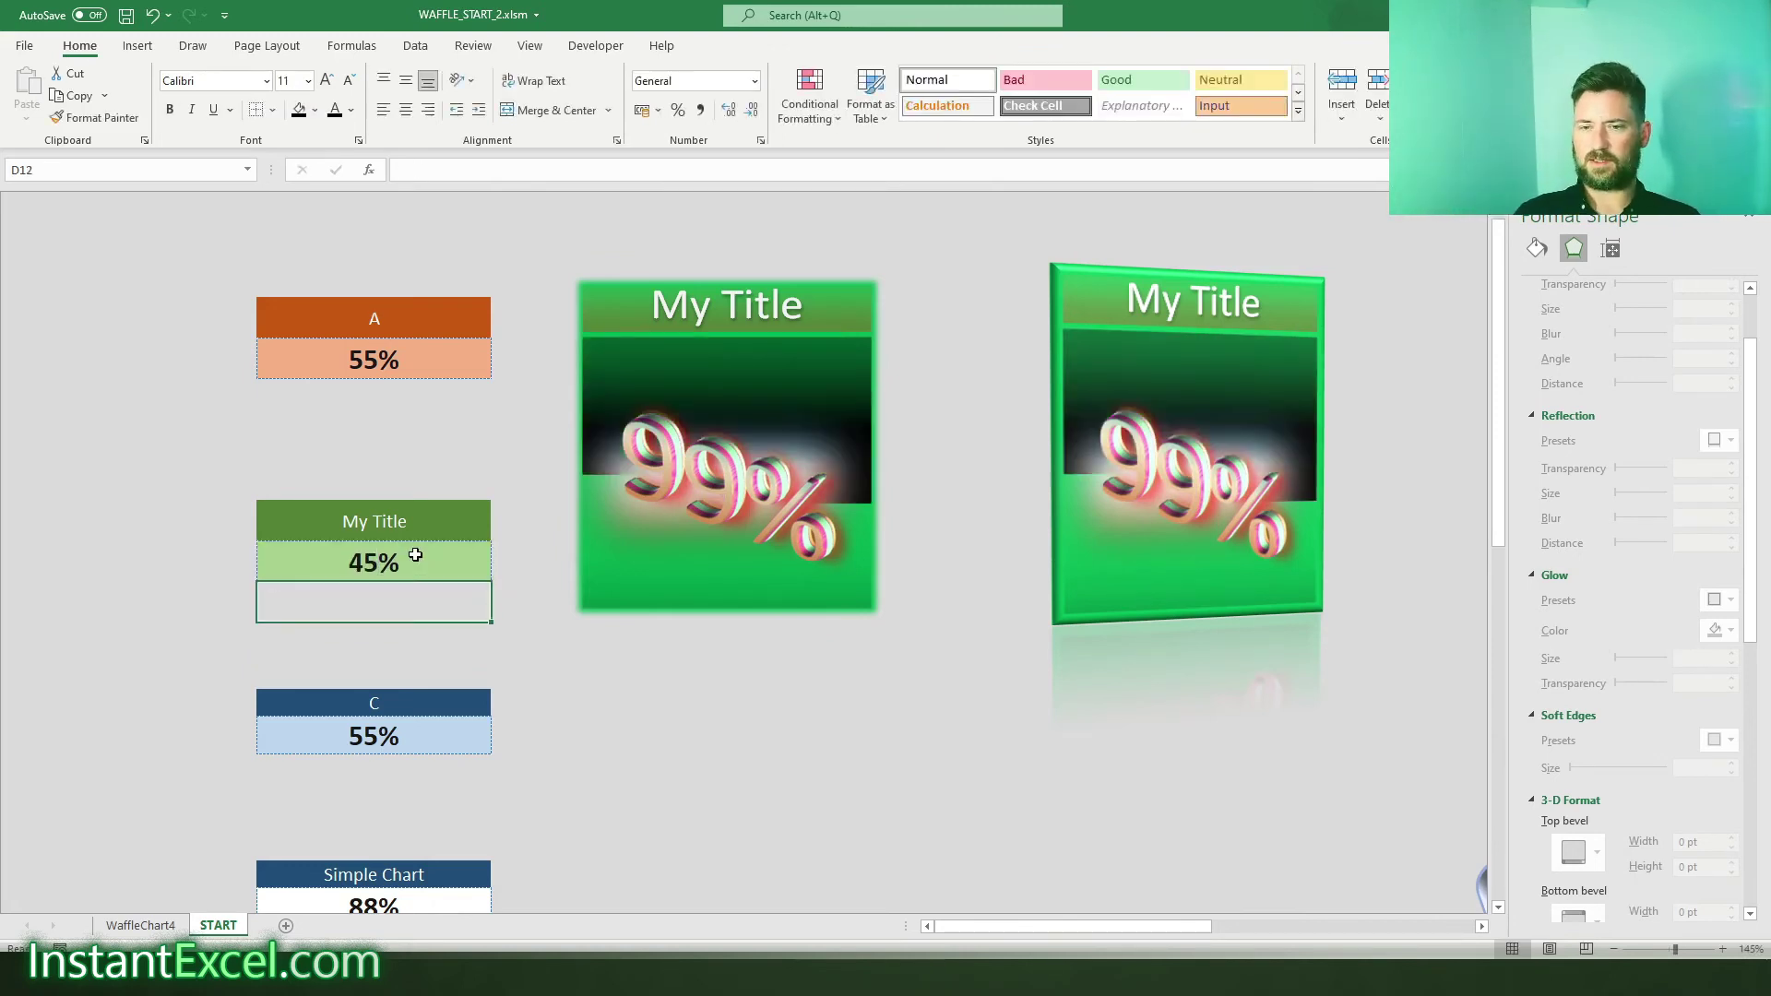
{"action": "left_click", "coordinate": [415, 555]}
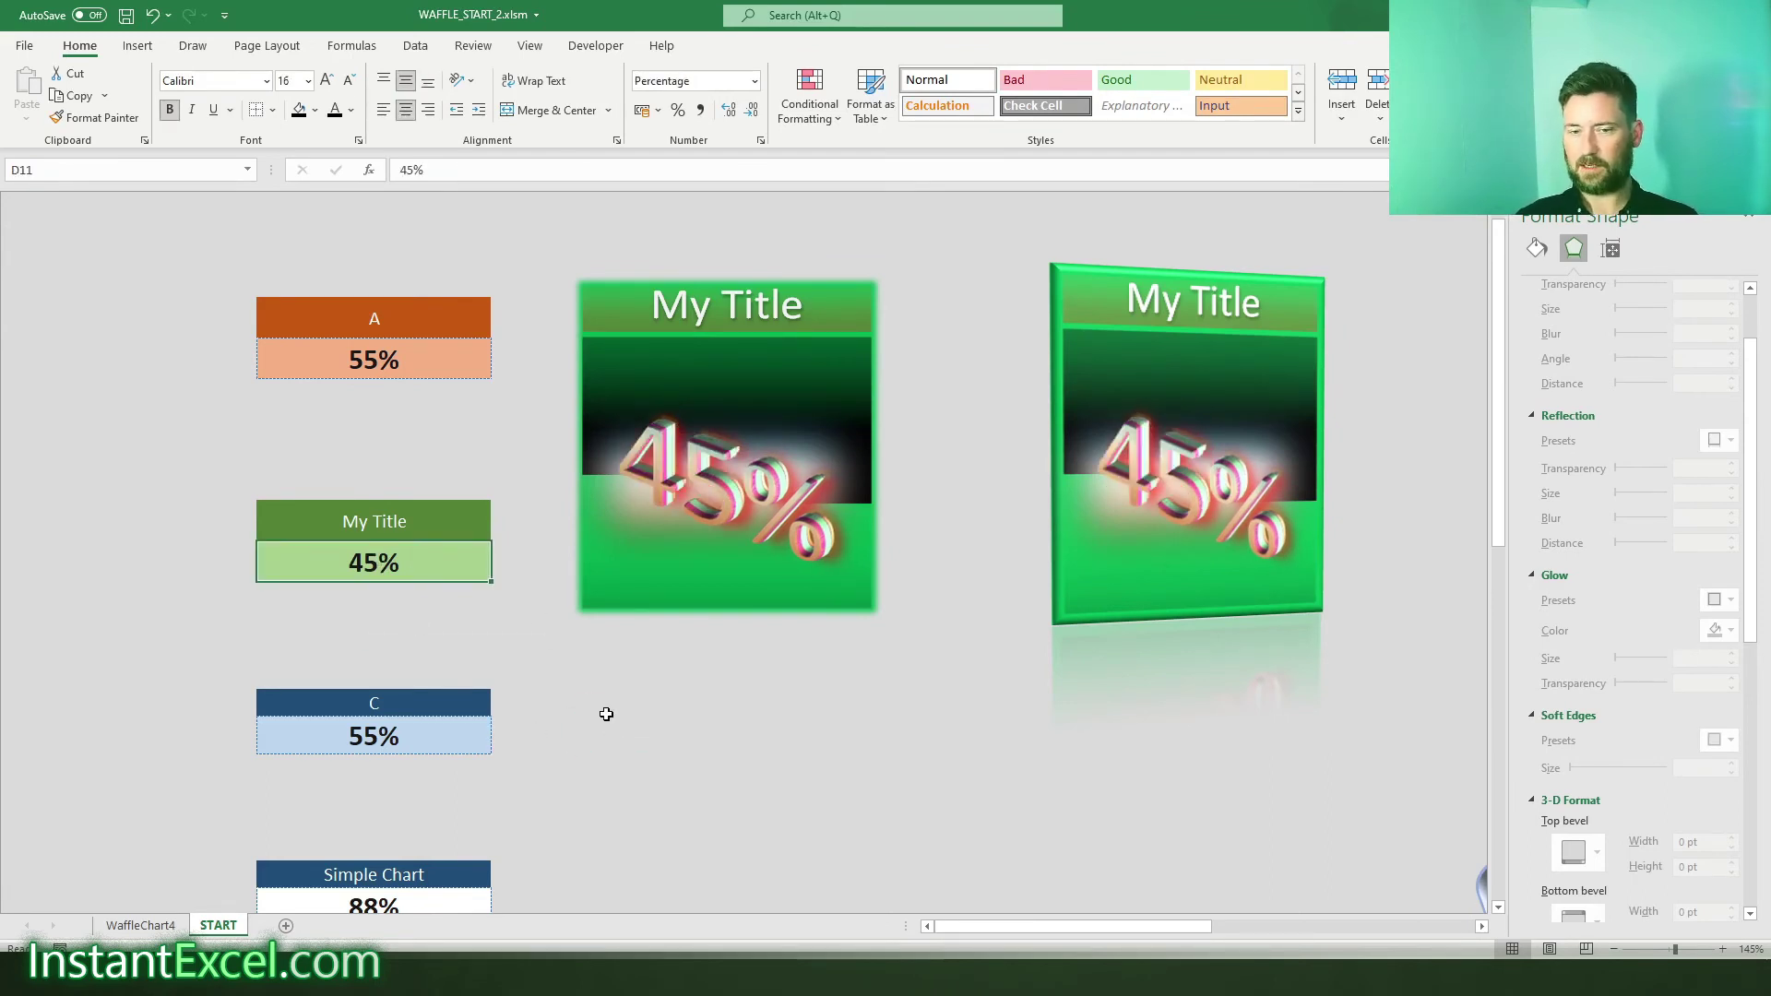
{"action": "left_click", "coordinate": [455, 634]}
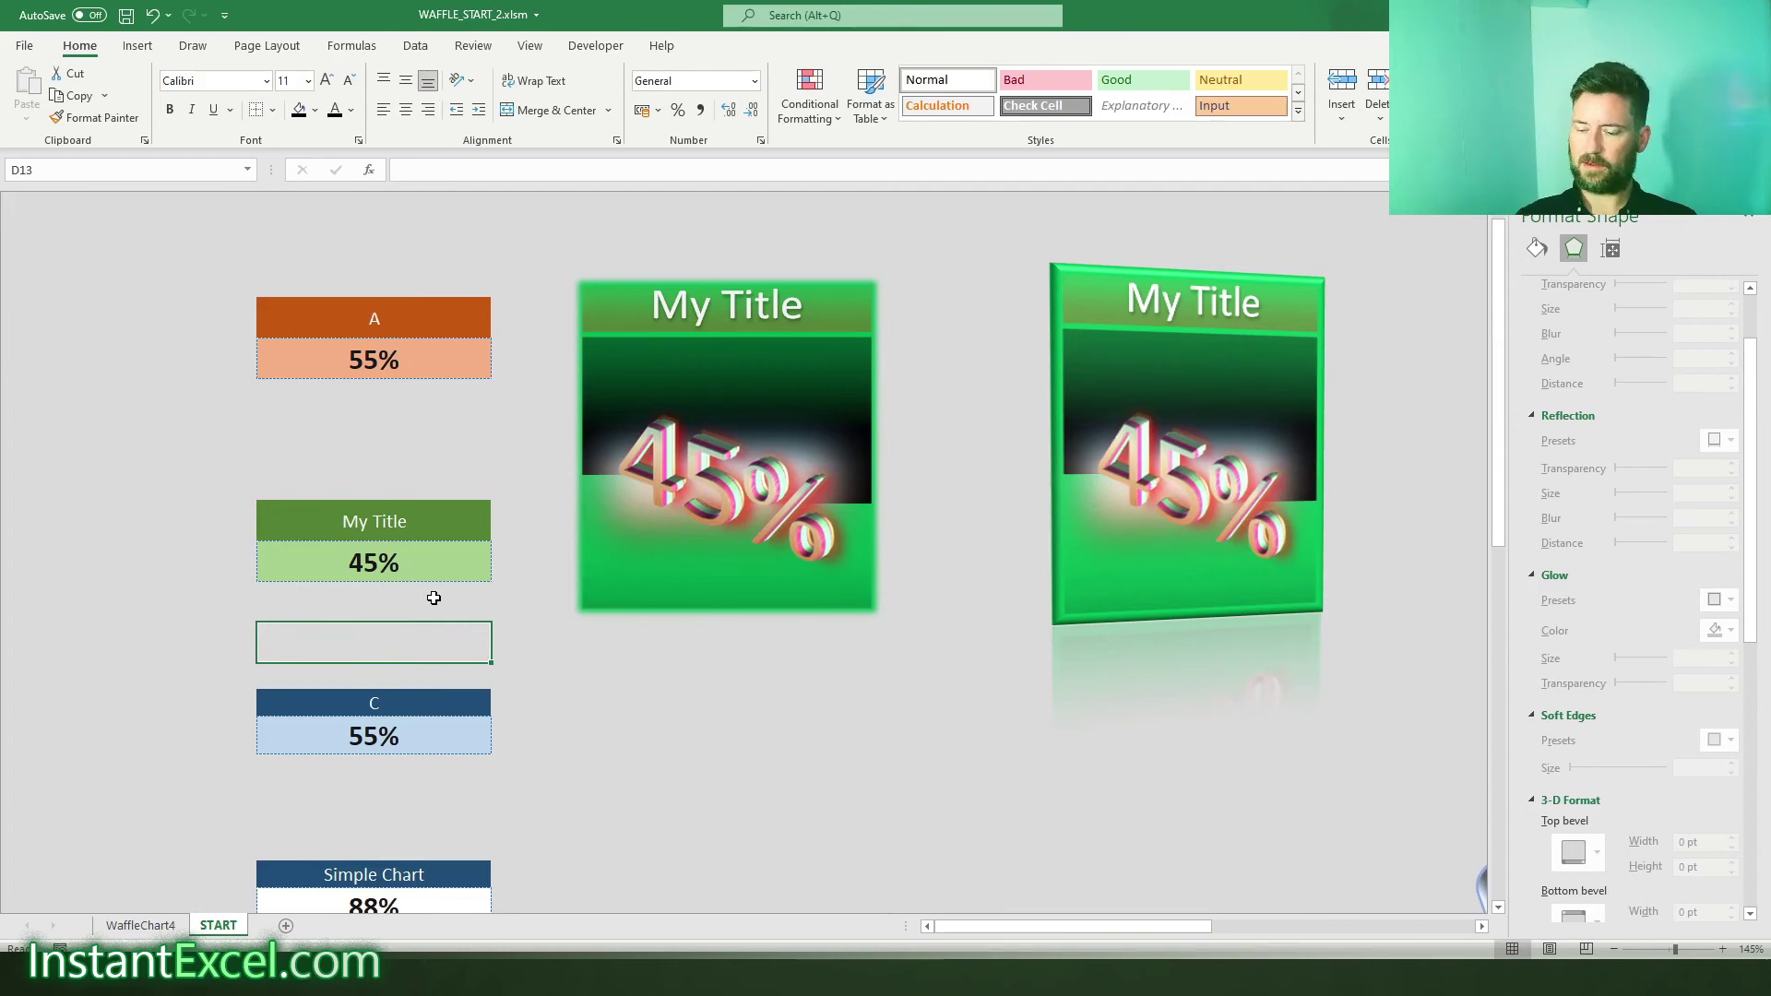
- Try 100% as the My Title value and set it back to 99%
{"action": "left_click", "coordinate": [390, 557]}
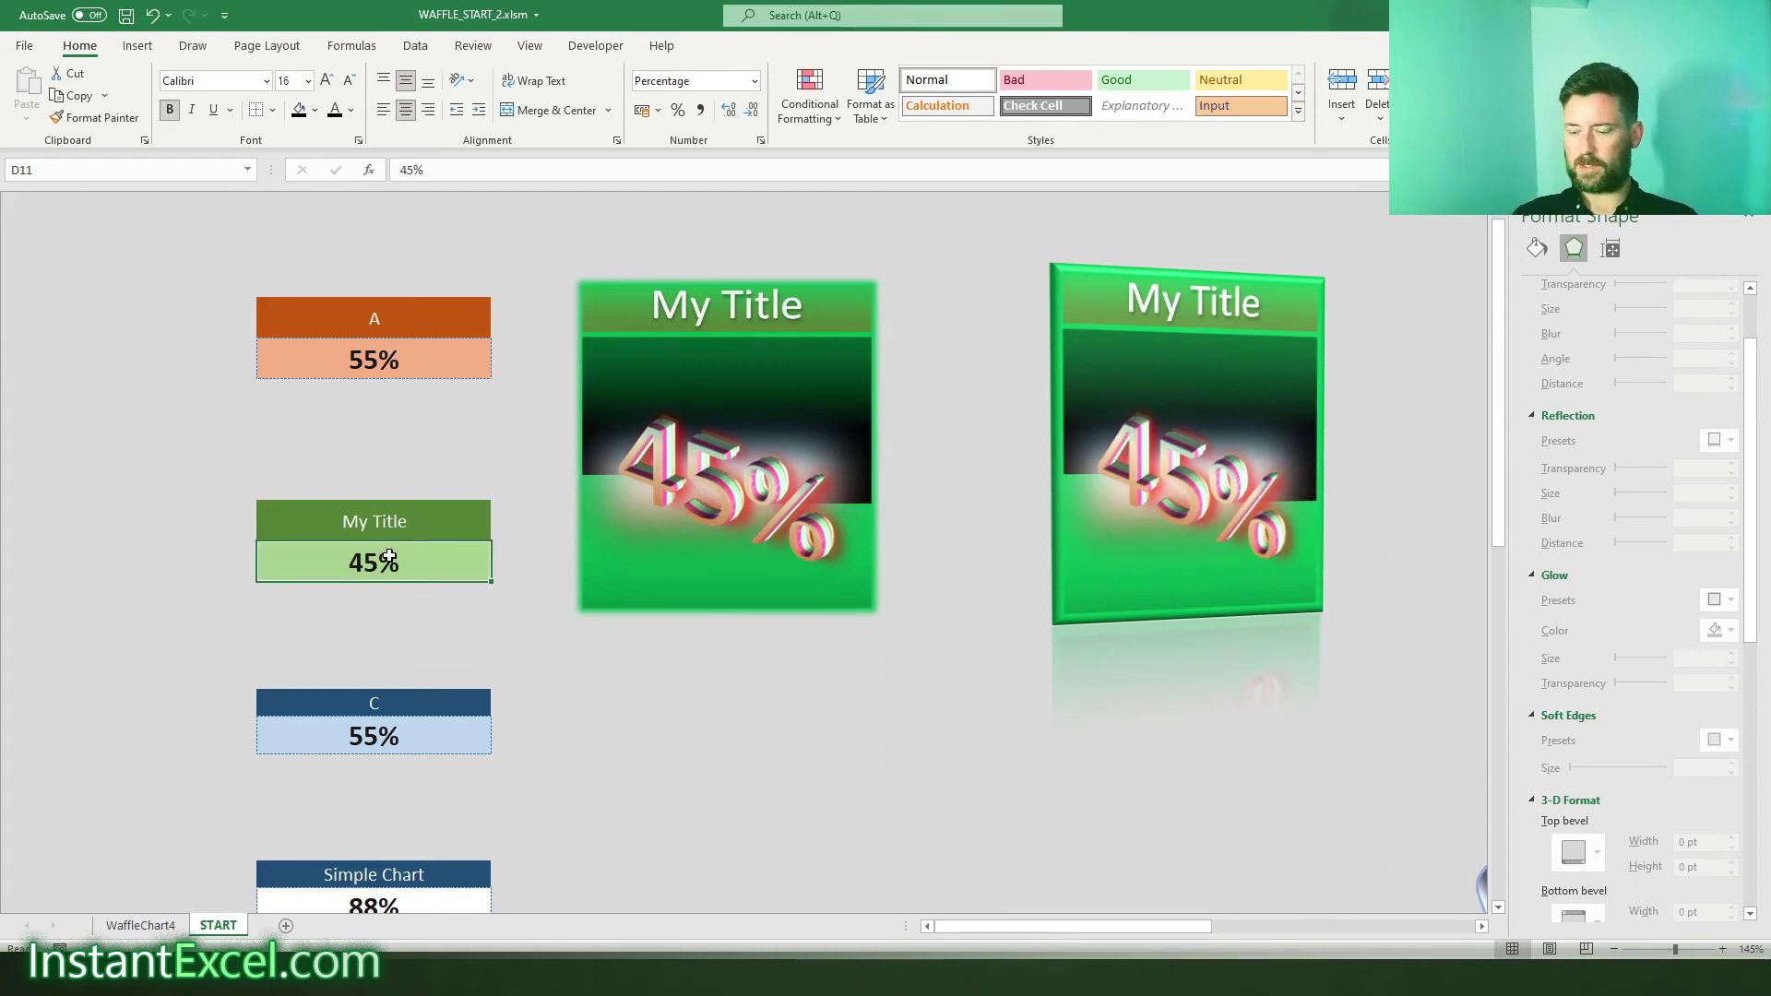
{"action": "type", "text": "100"}
{"action": "key", "text": "Return"}
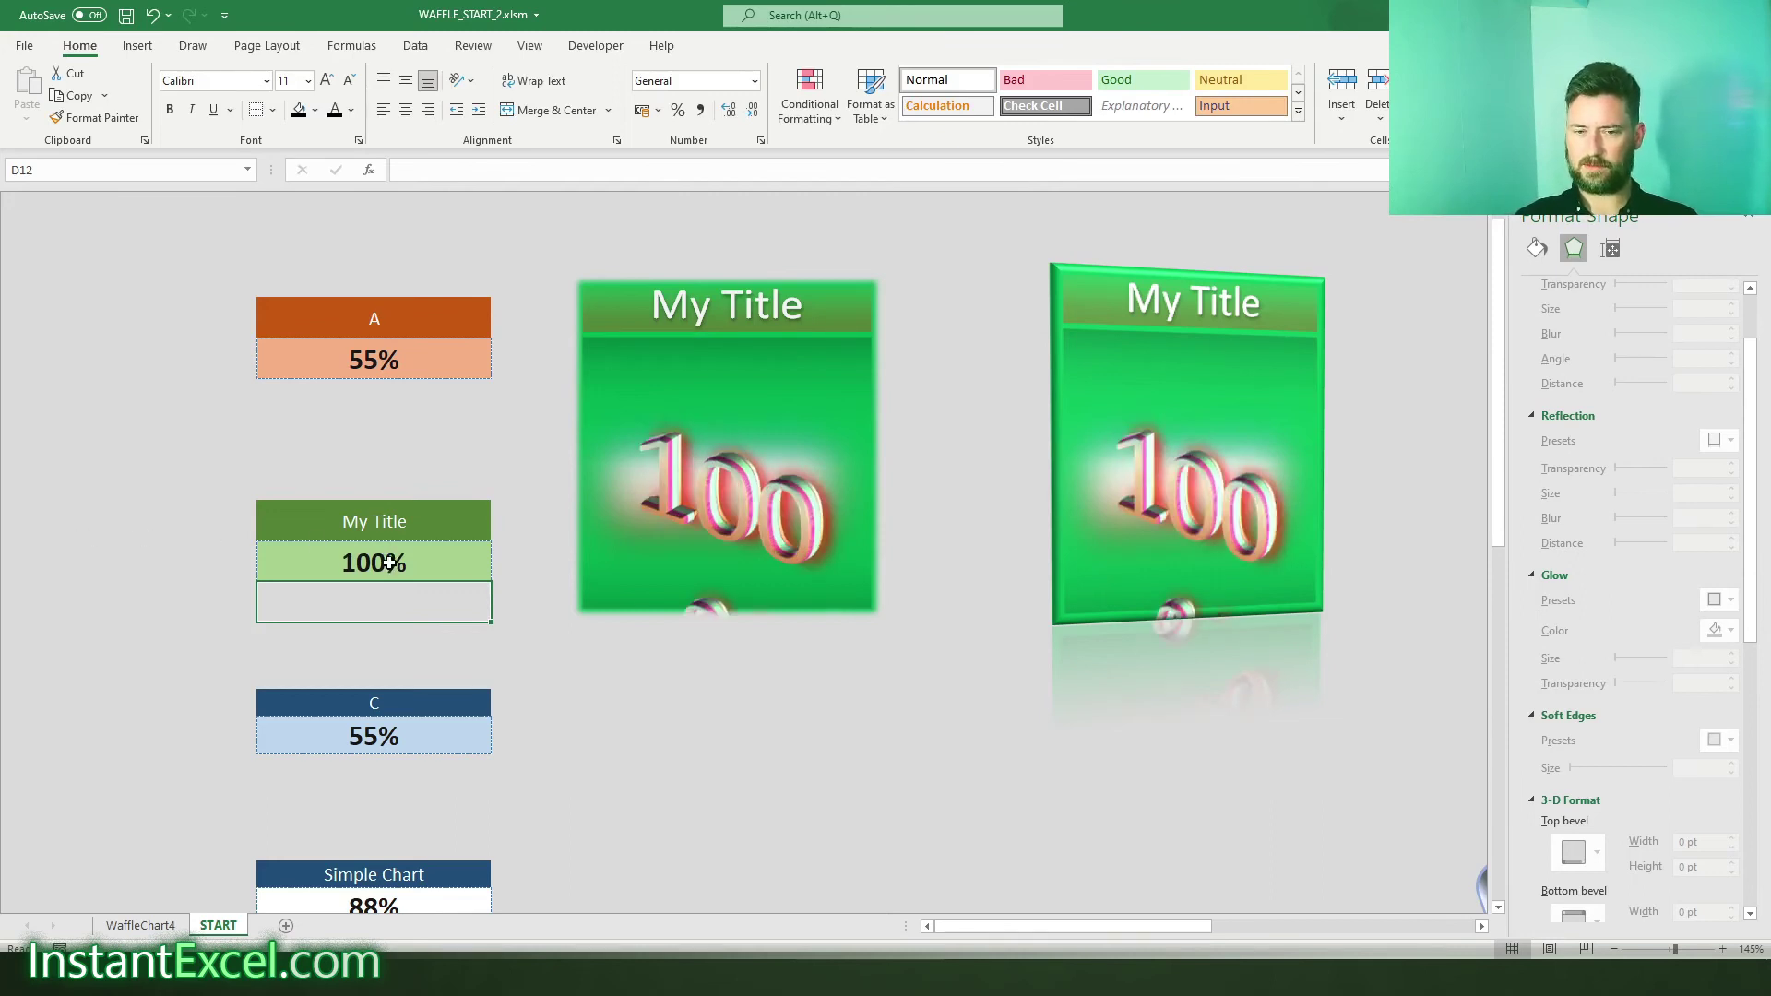
{"action": "left_click", "coordinate": [389, 562]}
{"action": "type", "text": "99"}
{"action": "key", "text": "Return"}
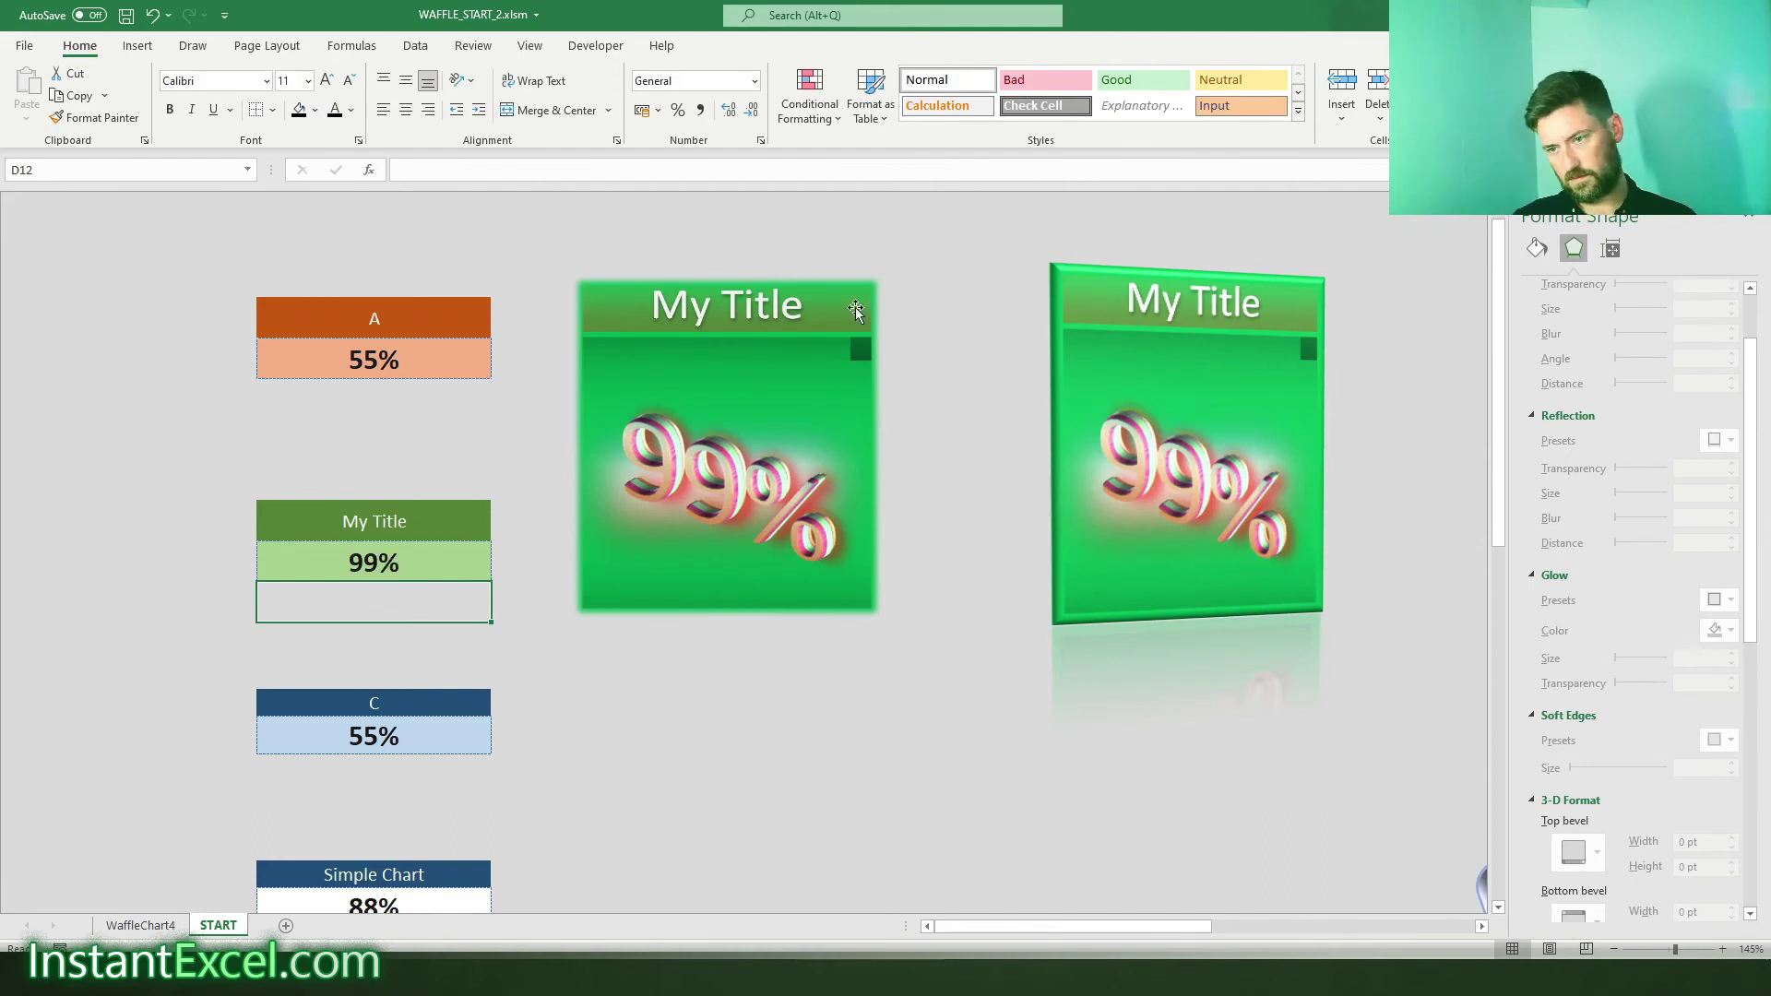
- Move the flat, soft-edged My Title chart picture lower and slightly toward the 3-D one
{"action": "left_click", "coordinate": [892, 521]}
{"action": "left_click", "coordinate": [1210, 519]}
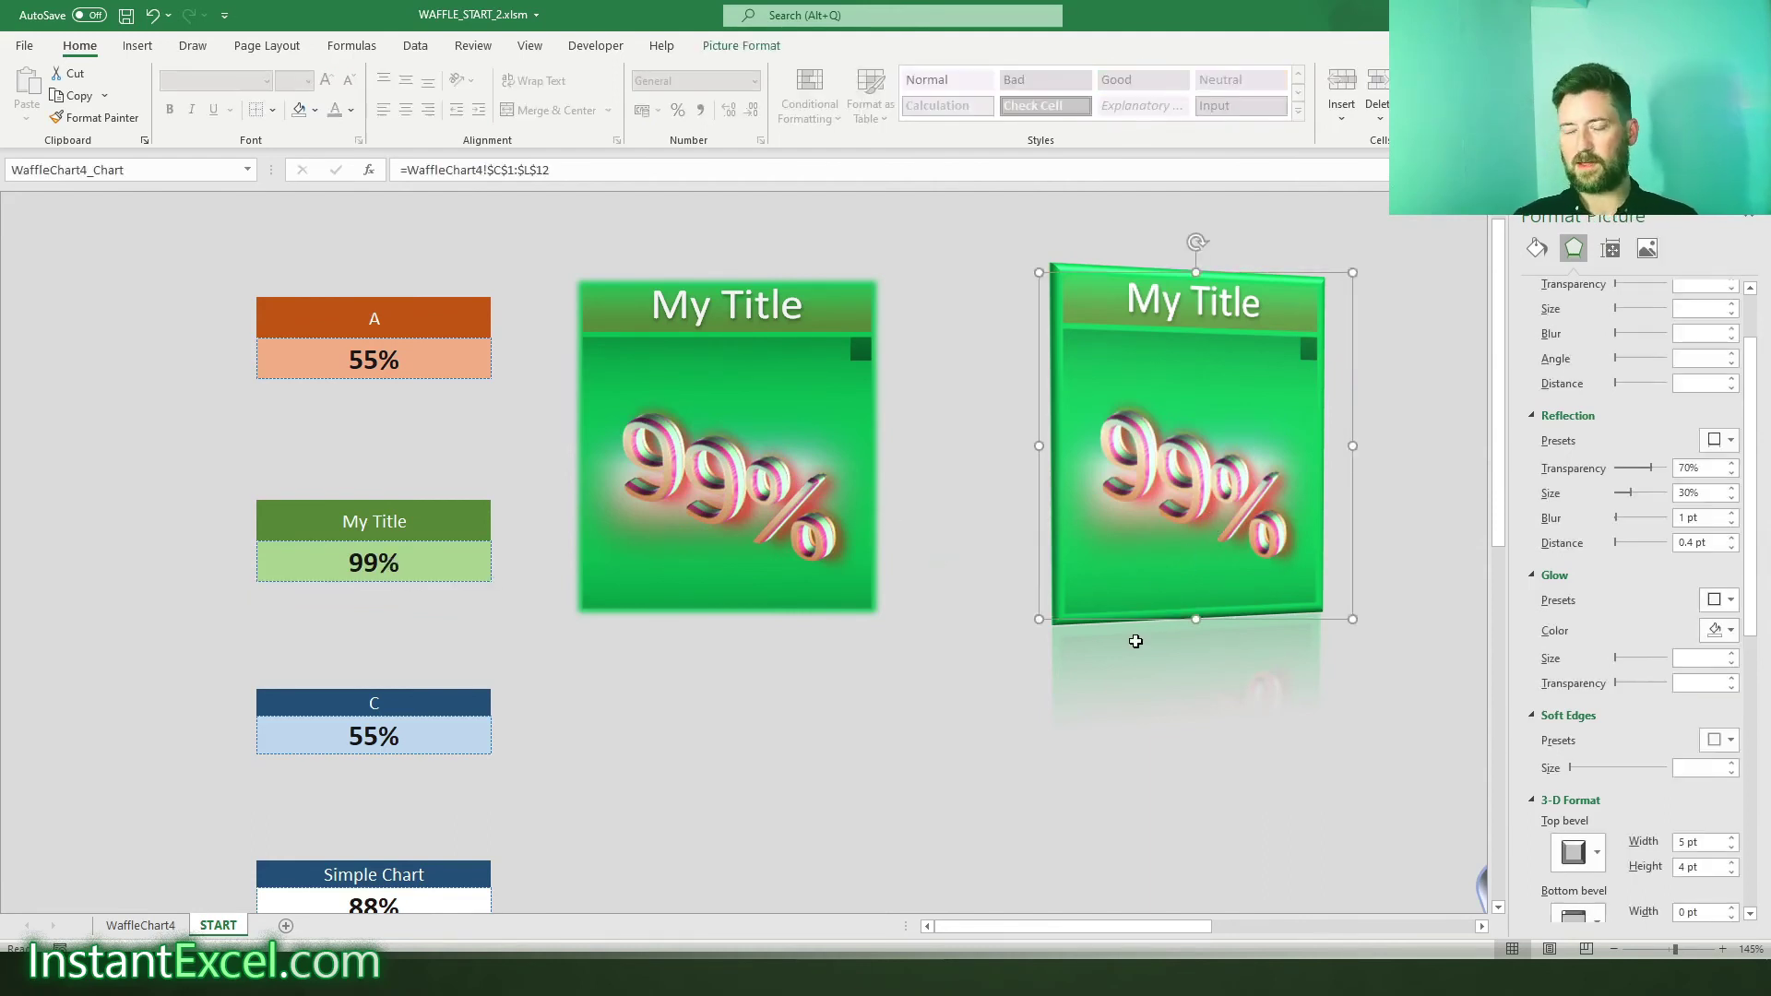
{"action": "left_click", "coordinate": [1105, 664]}
{"action": "scroll", "coordinate": [941, 735], "scroll_direction": "down", "scroll_amount": 6}
{"action": "scroll", "coordinate": [917, 751], "scroll_direction": "up", "scroll_amount": 6}
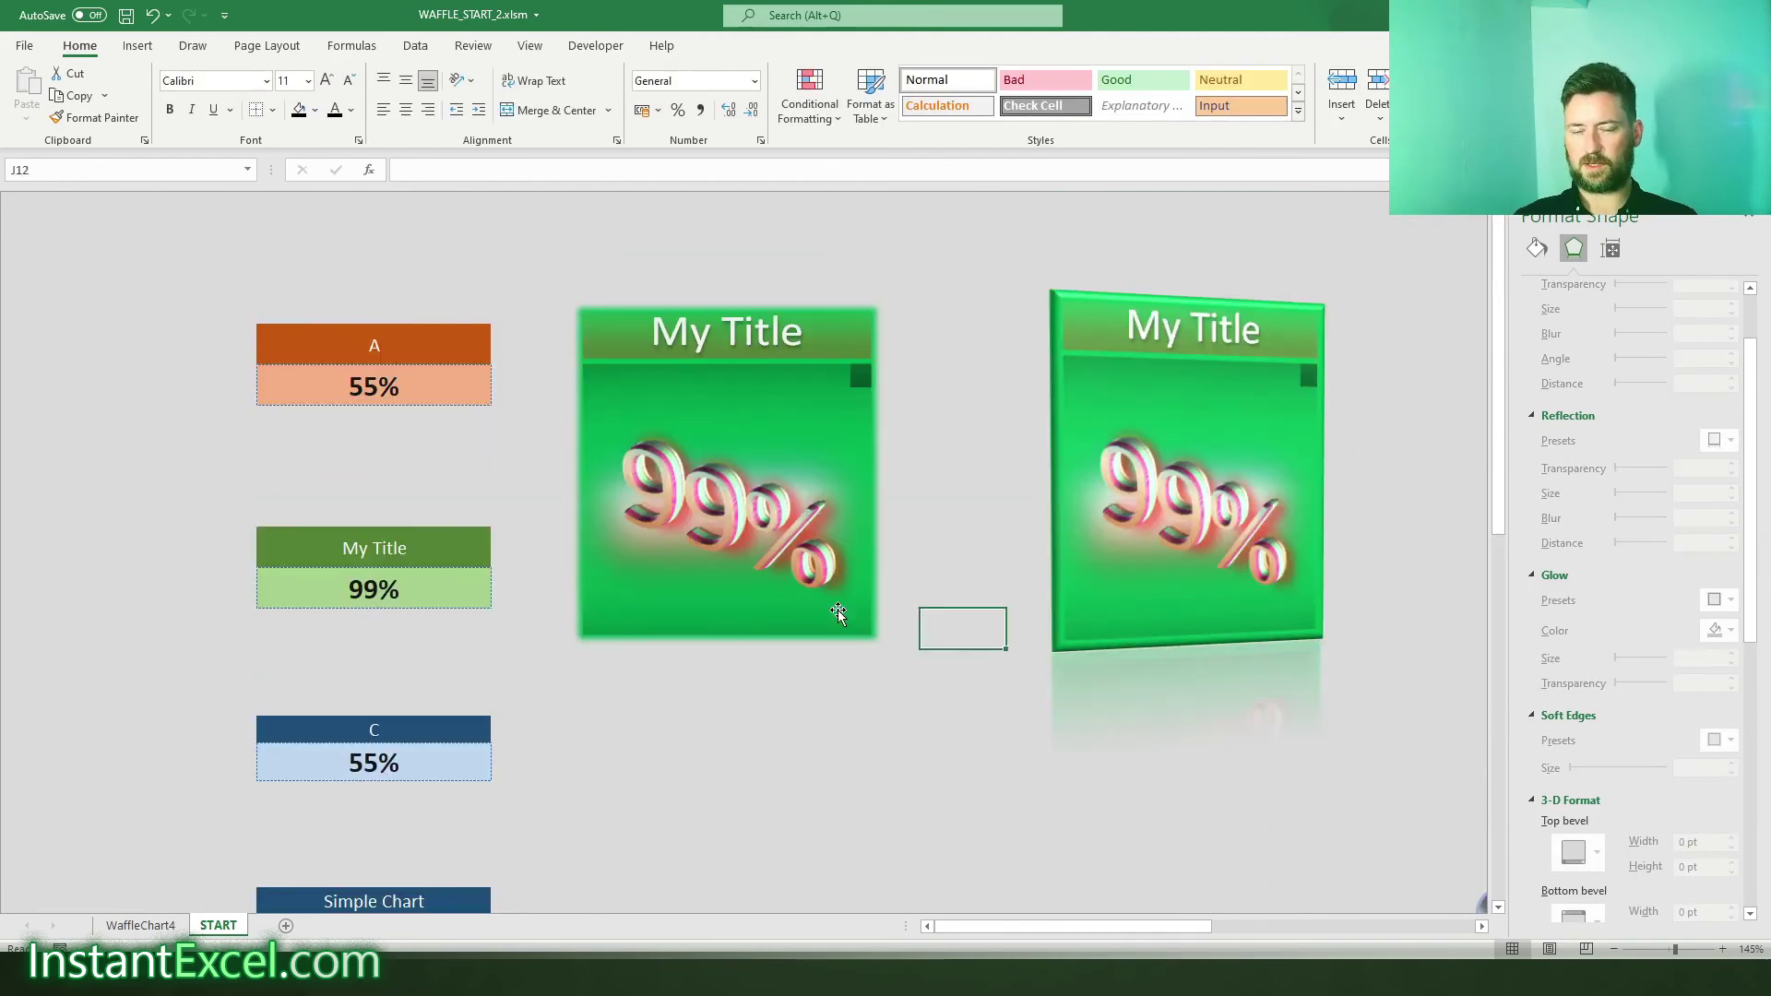
{"action": "left_click_drag", "start_coordinate": [775, 569], "coordinate": [796, 656]}
{"action": "left_click", "coordinate": [1119, 601]}
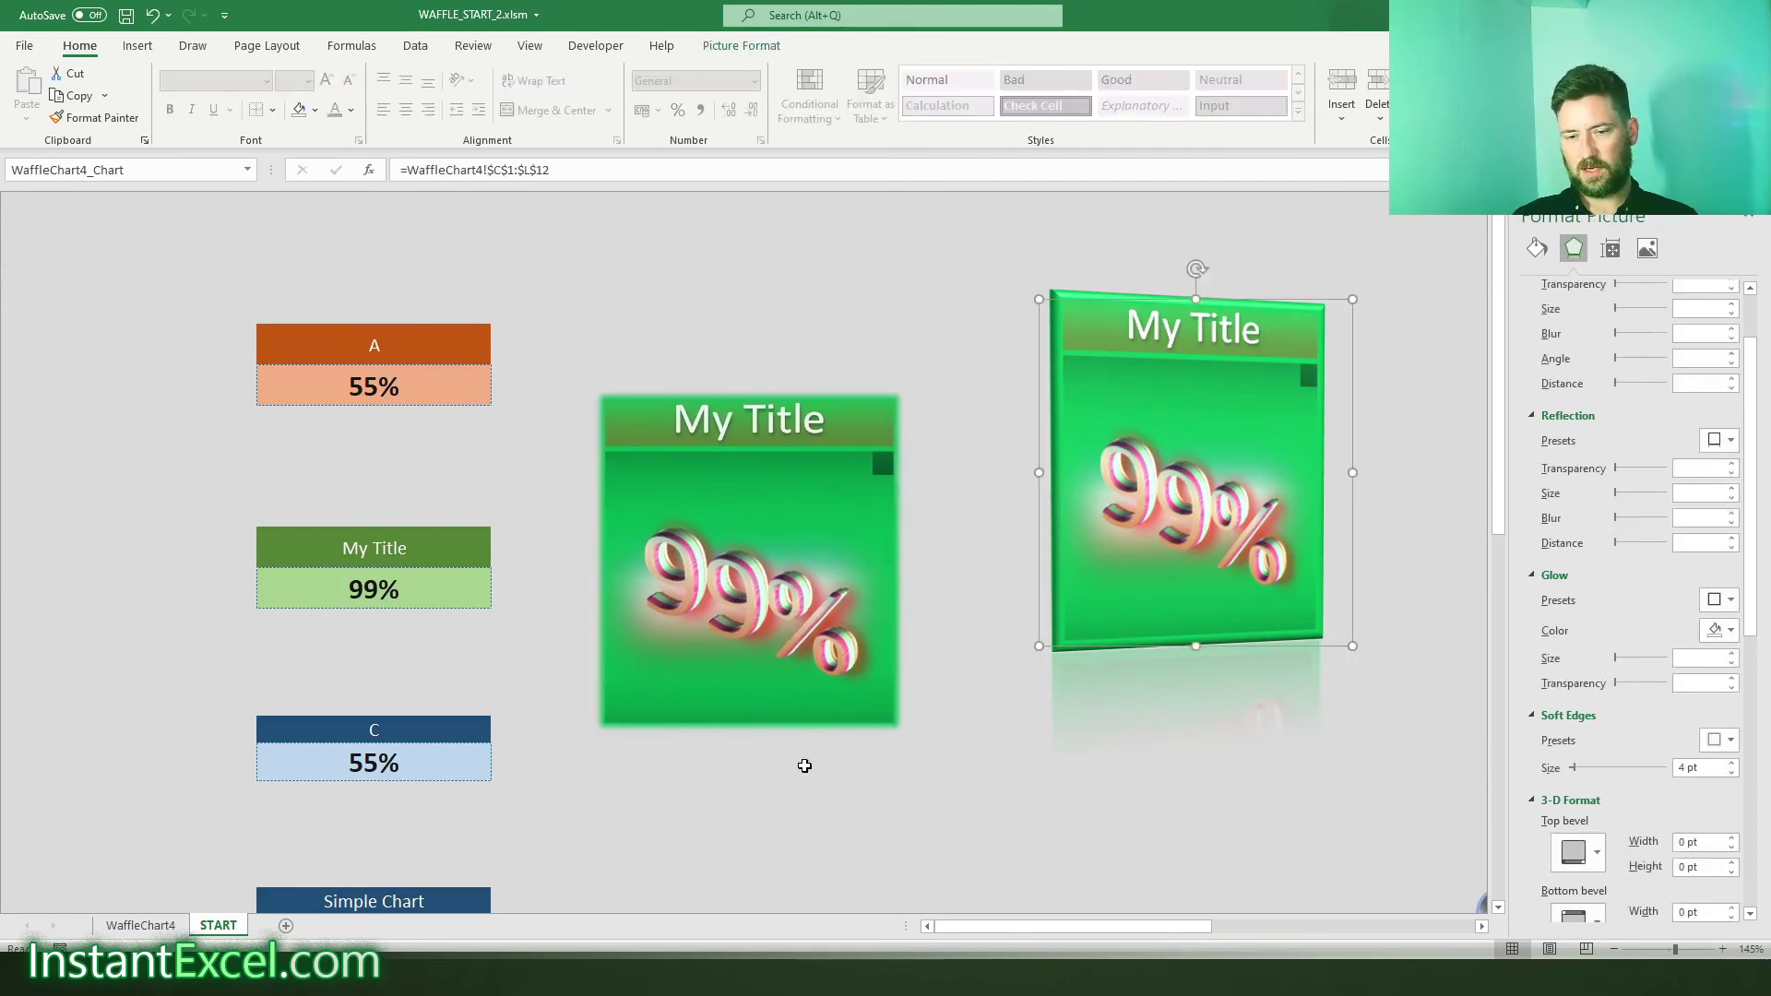
- Create a waffle chart from C's 55% value with the Waffle_Create macro and move it over the 3-D My Title chart
{"action": "left_click", "coordinate": [396, 762]}
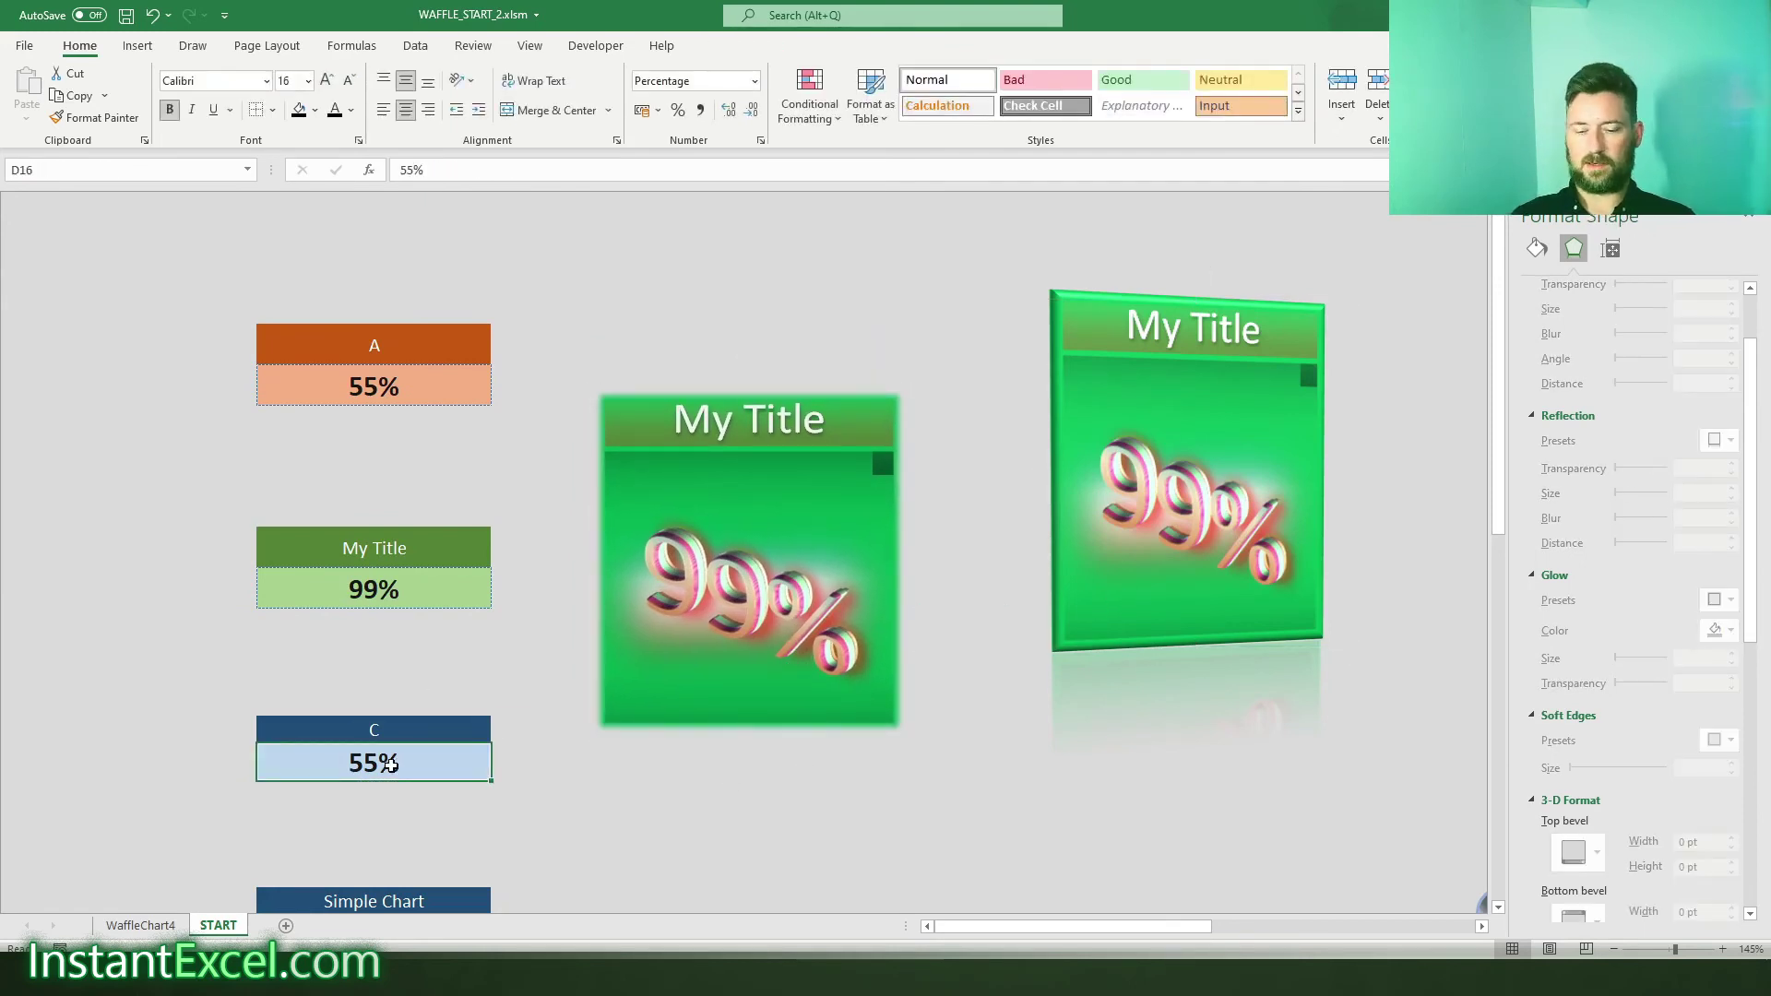
{"action": "key", "text": "alt+F8"}
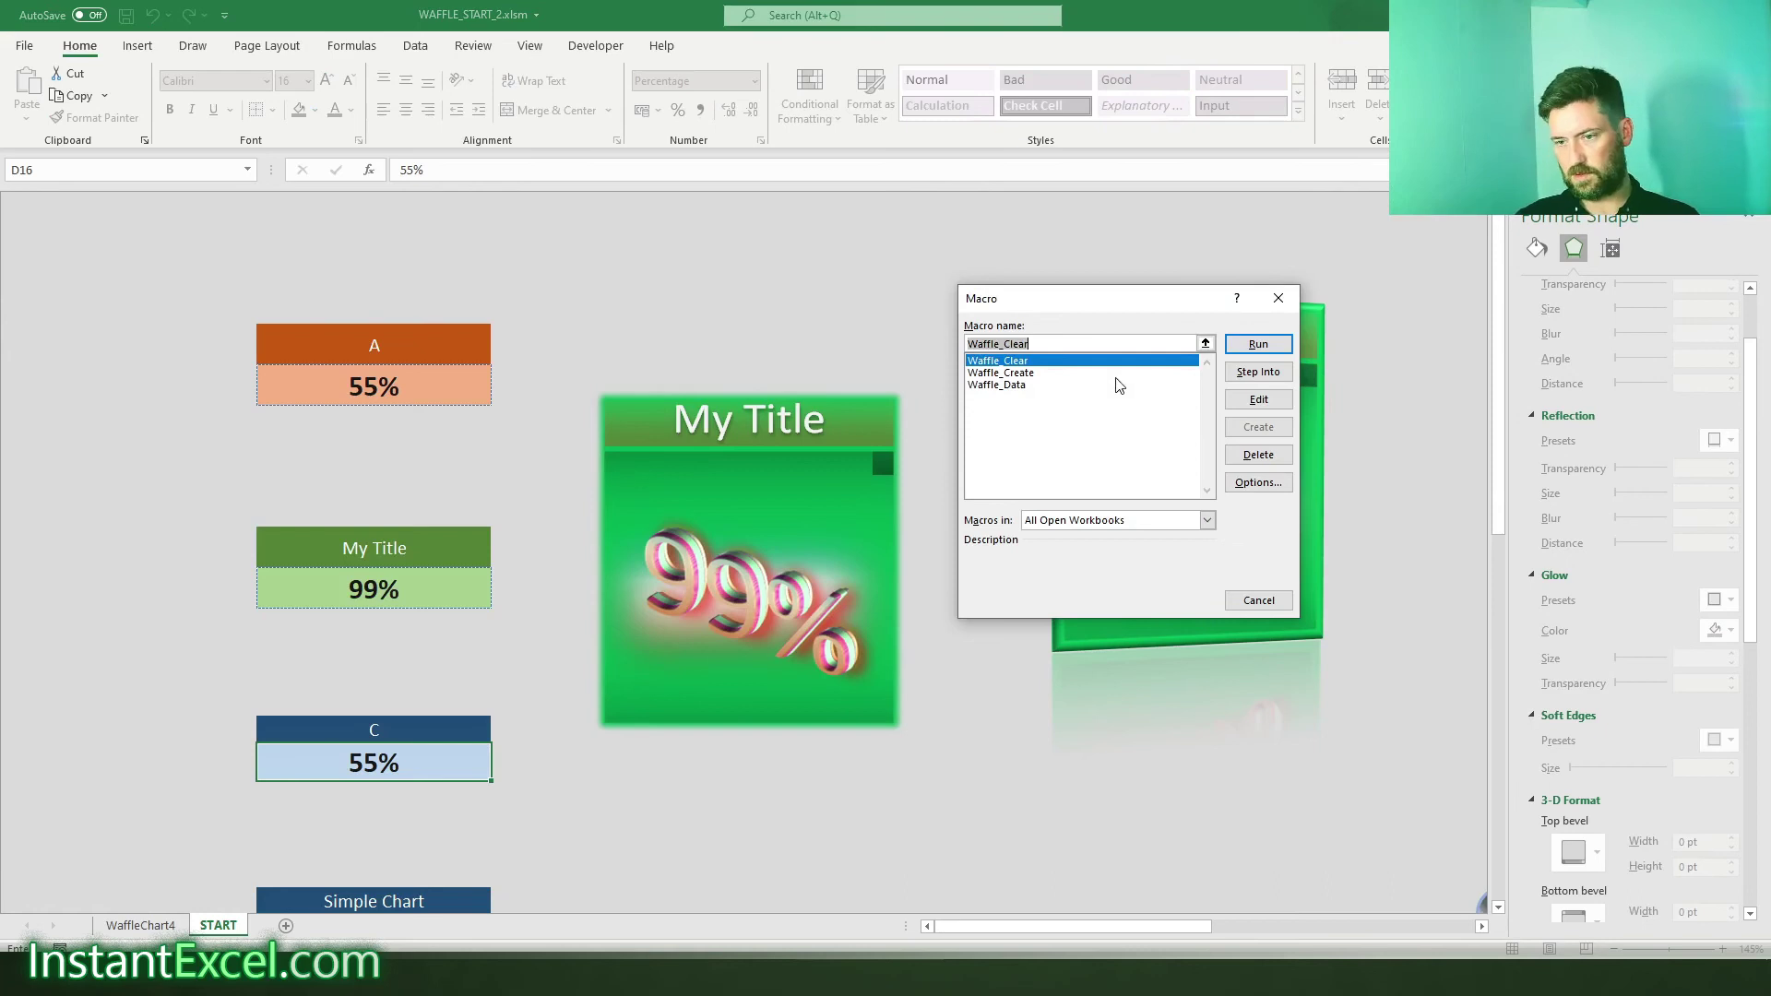
{"action": "left_click", "coordinate": [1056, 386]}
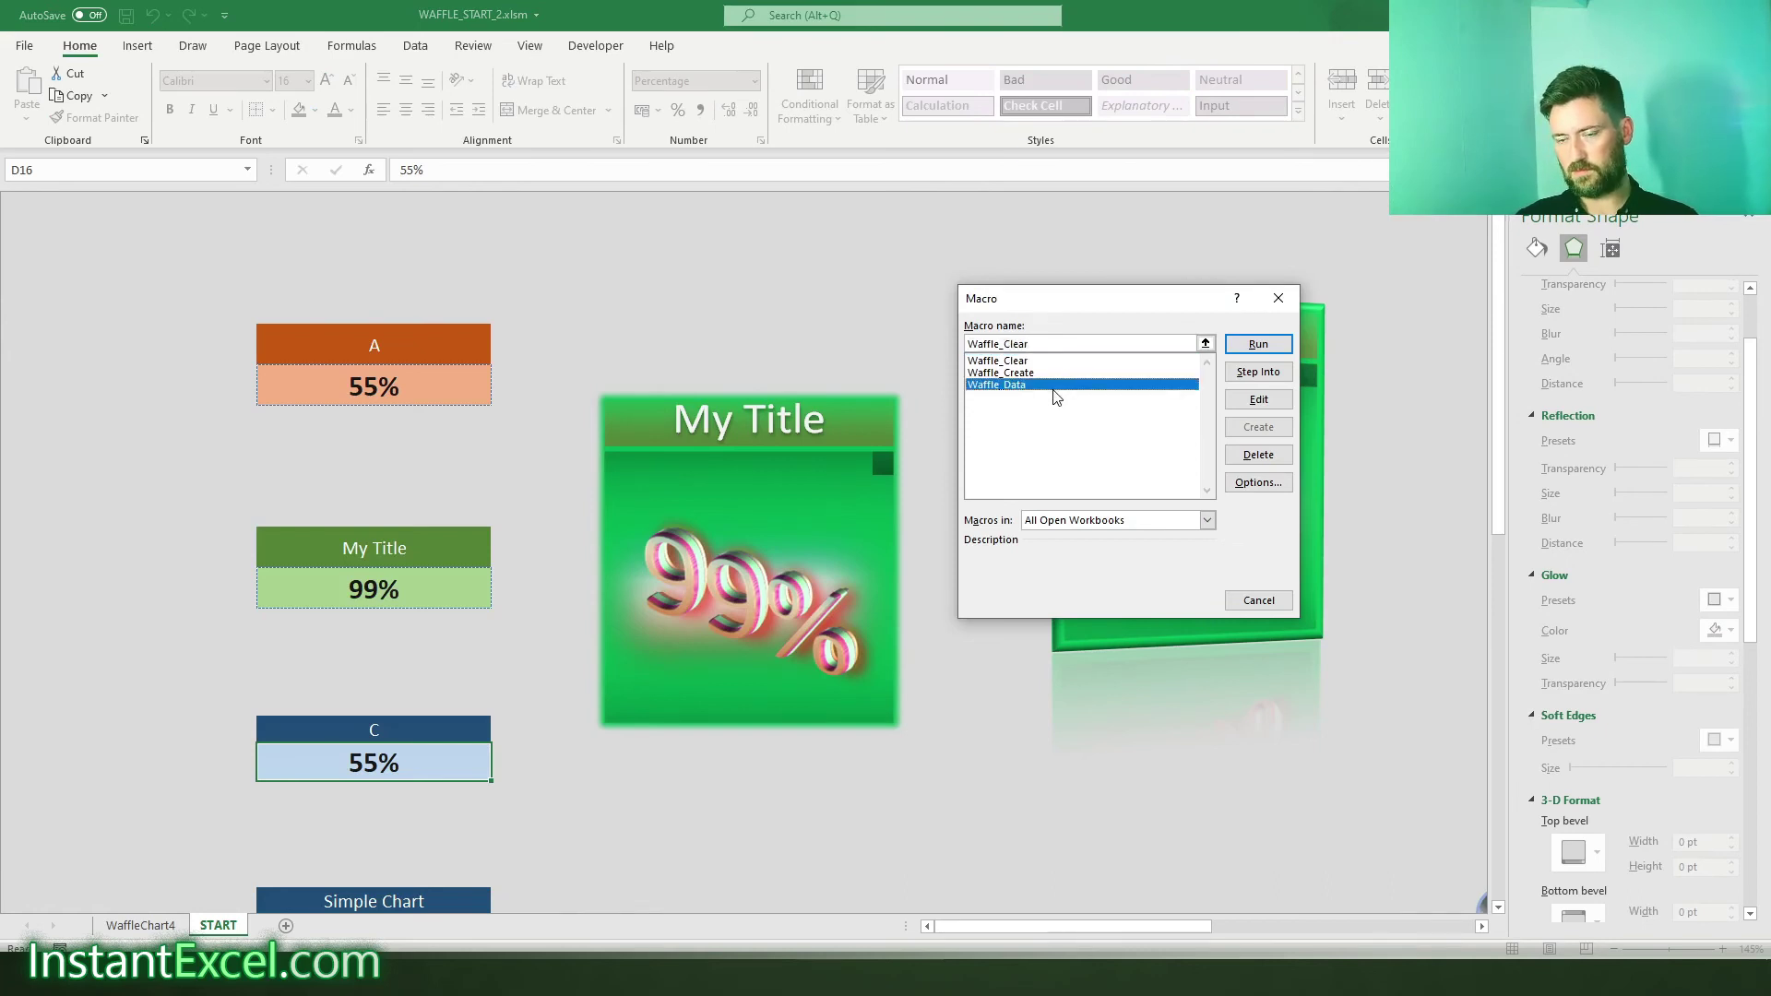
{"action": "left_click", "coordinate": [1054, 373]}
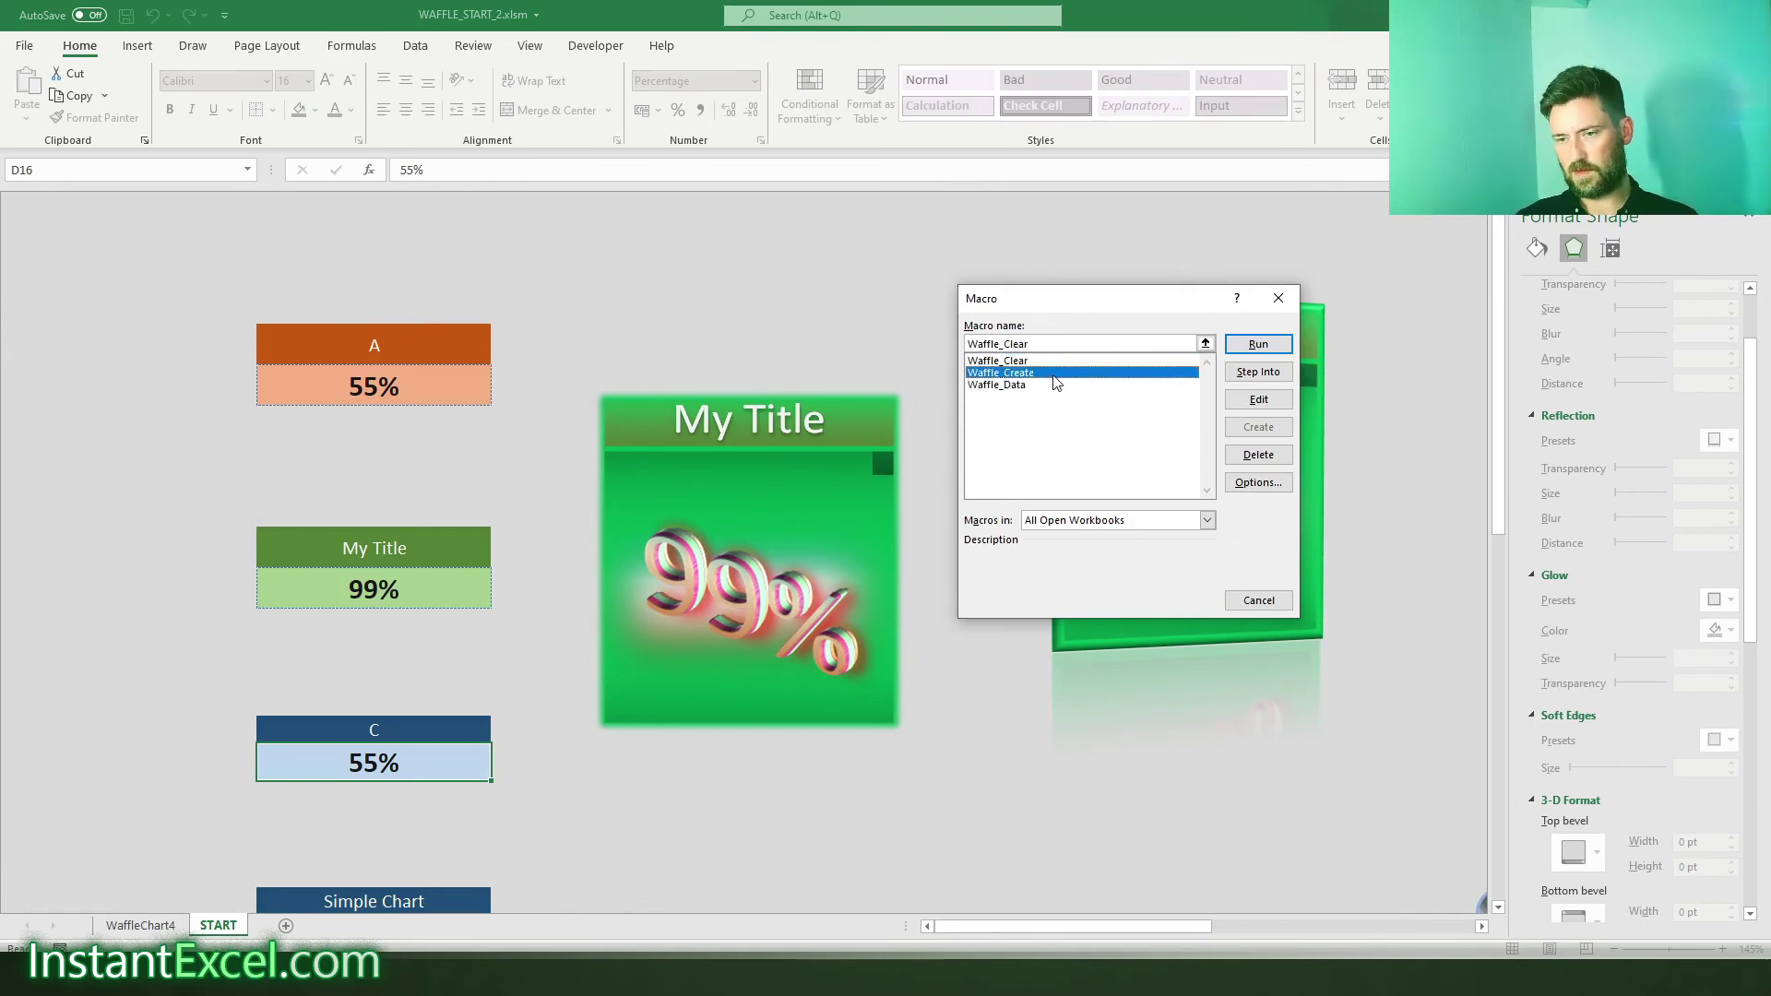
{"action": "left_click", "coordinate": [1256, 345]}
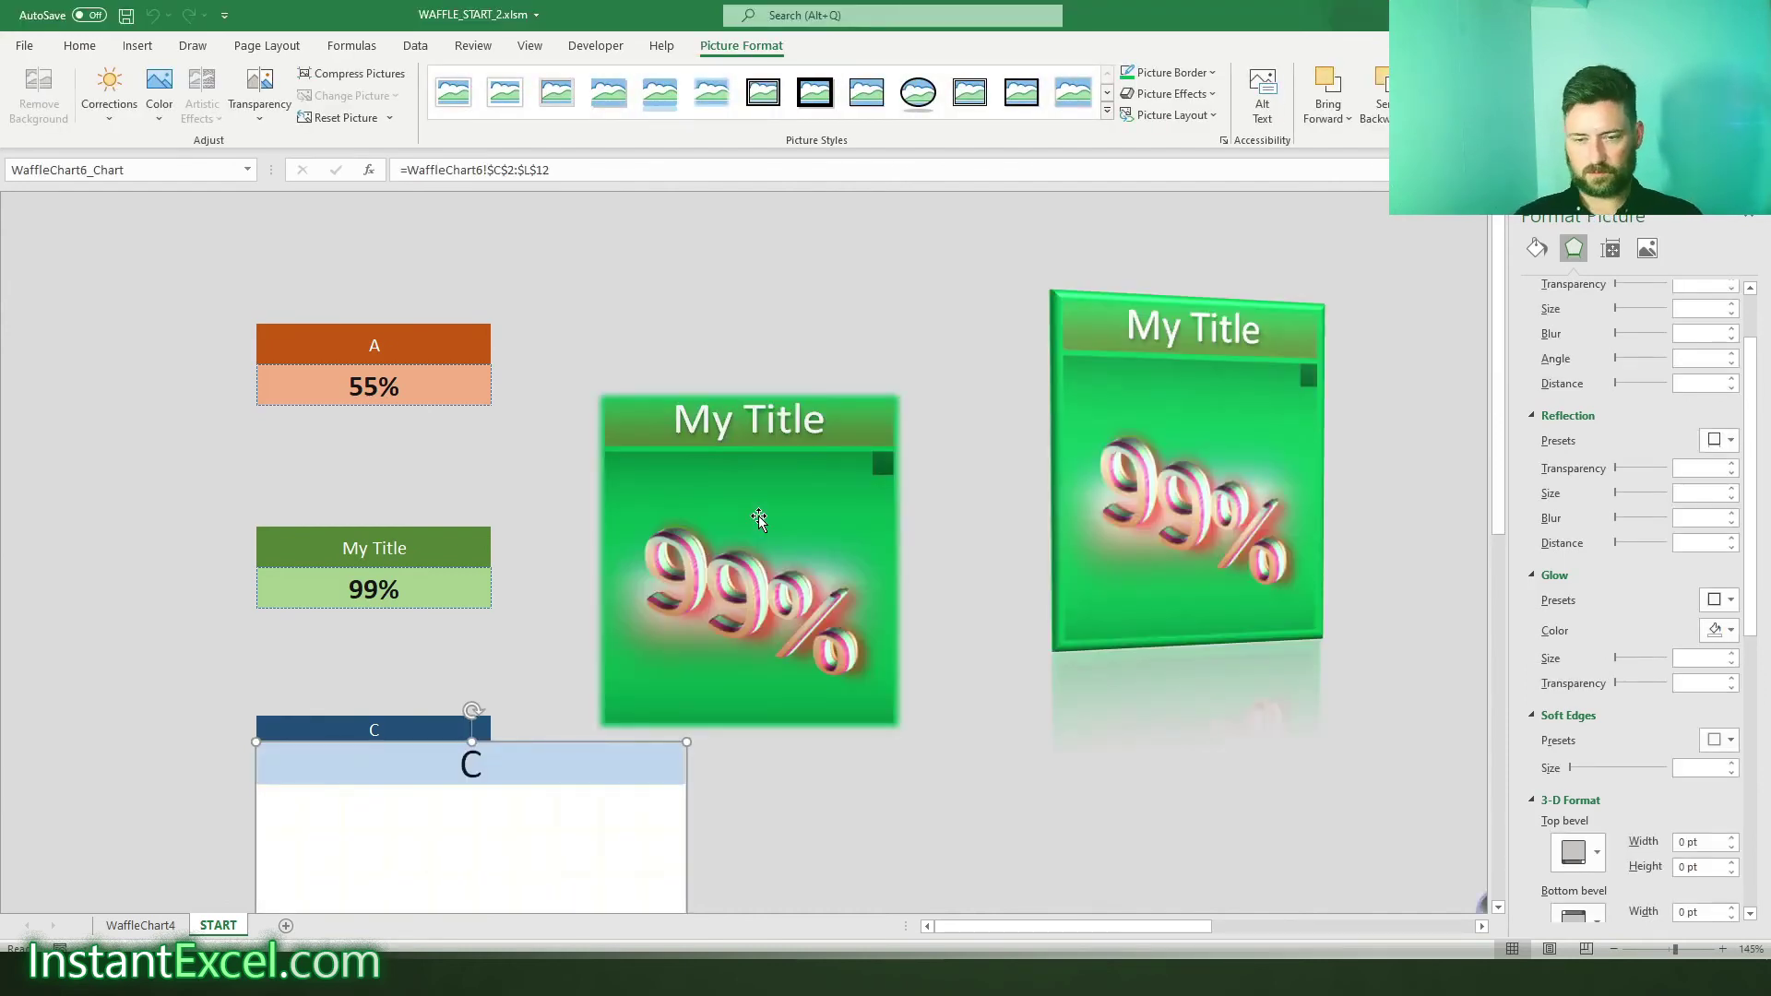
{"action": "left_click_drag", "start_coordinate": [565, 774], "coordinate": [1171, 590]}
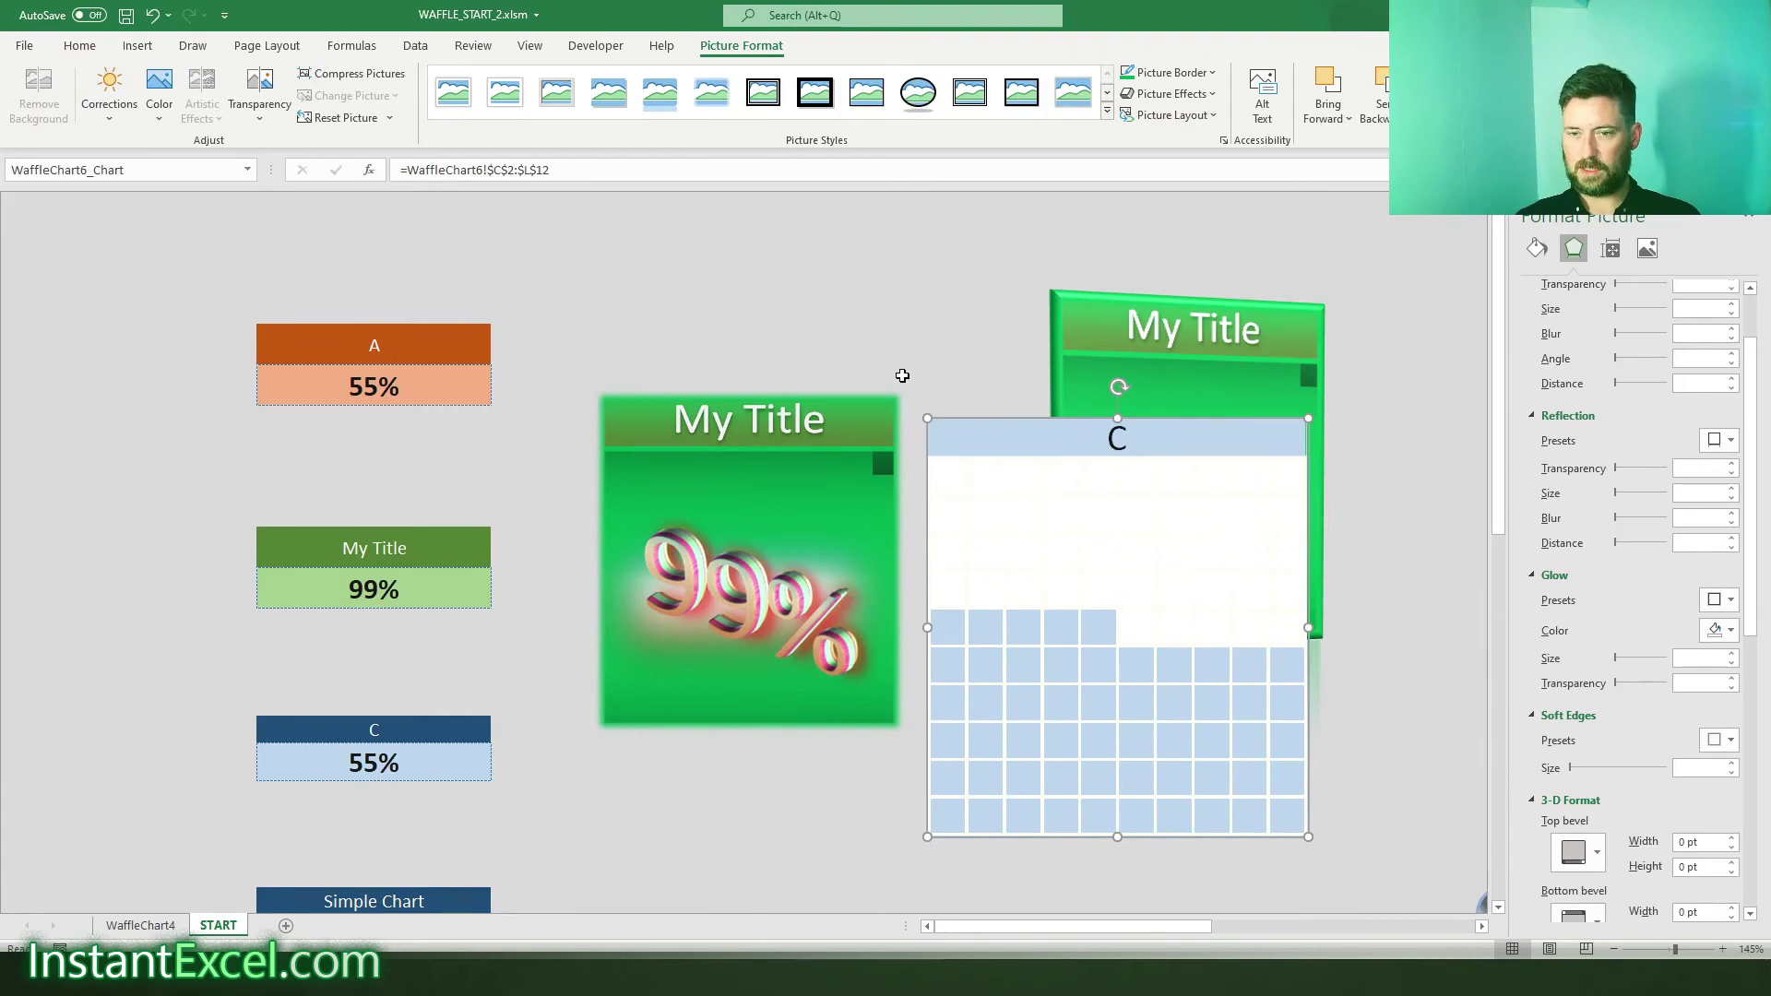
- Open the source sheet of the C chart with the Waffle_Data macro
{"action": "key", "text": "alt+F8"}
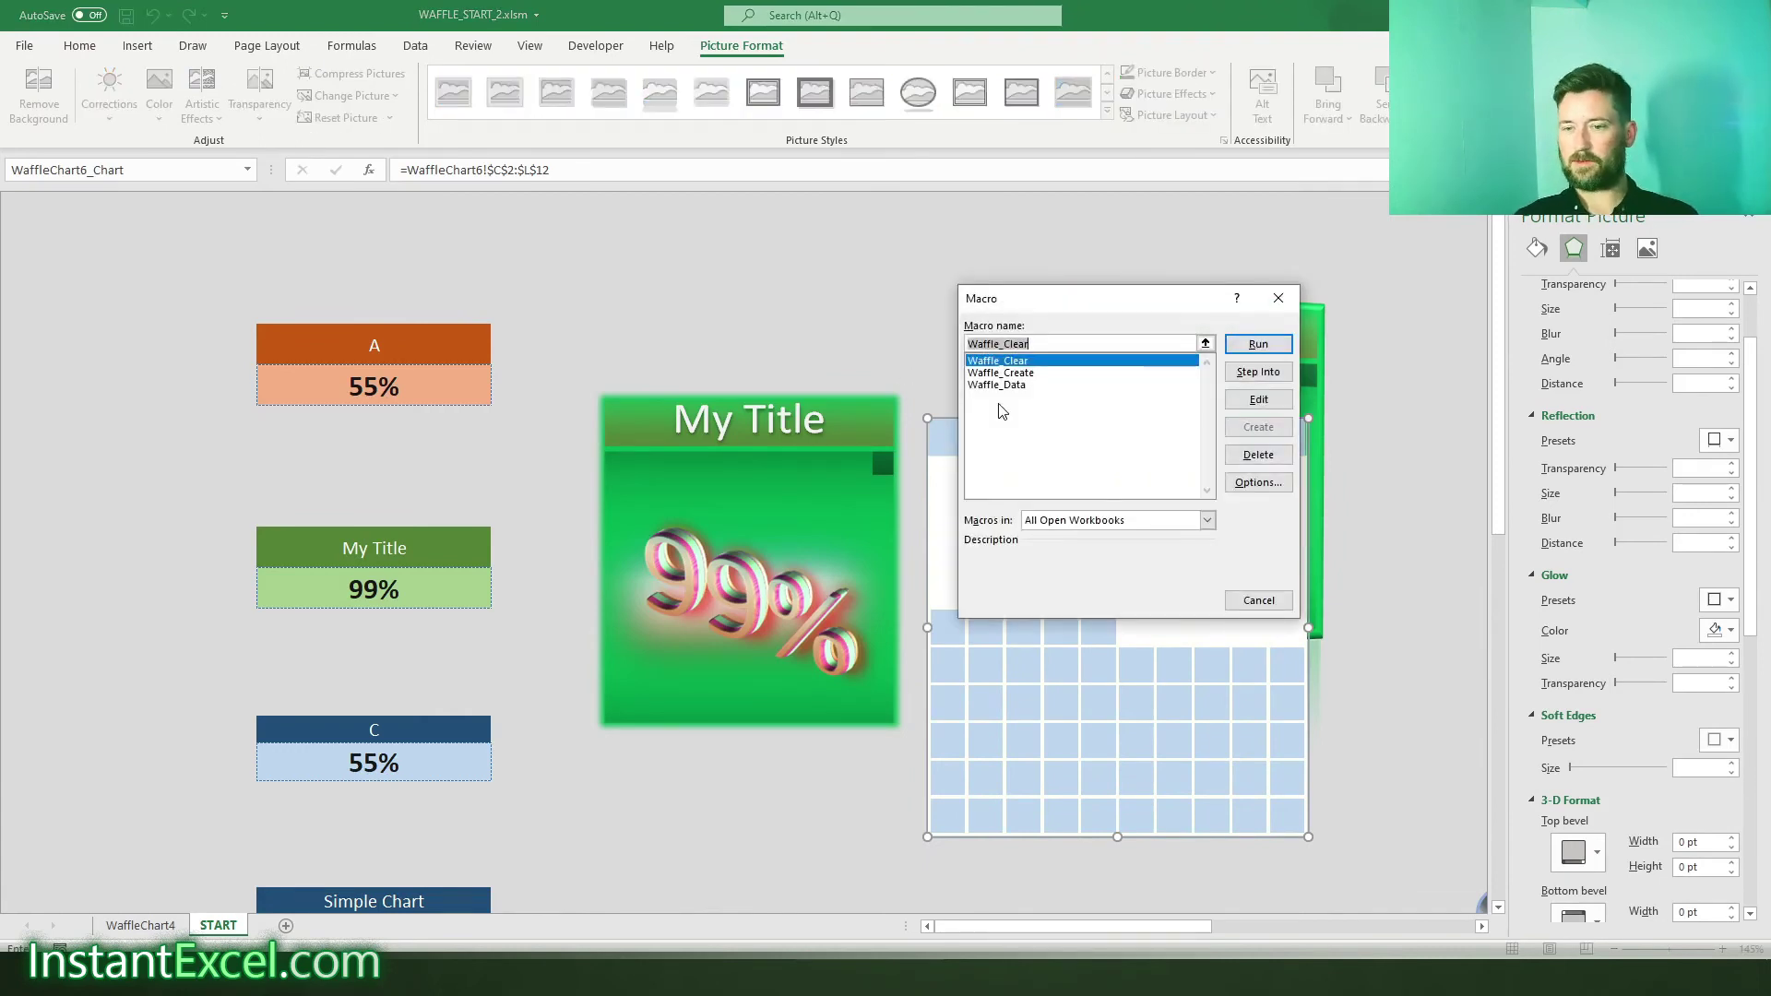
{"action": "left_click", "coordinate": [1063, 385]}
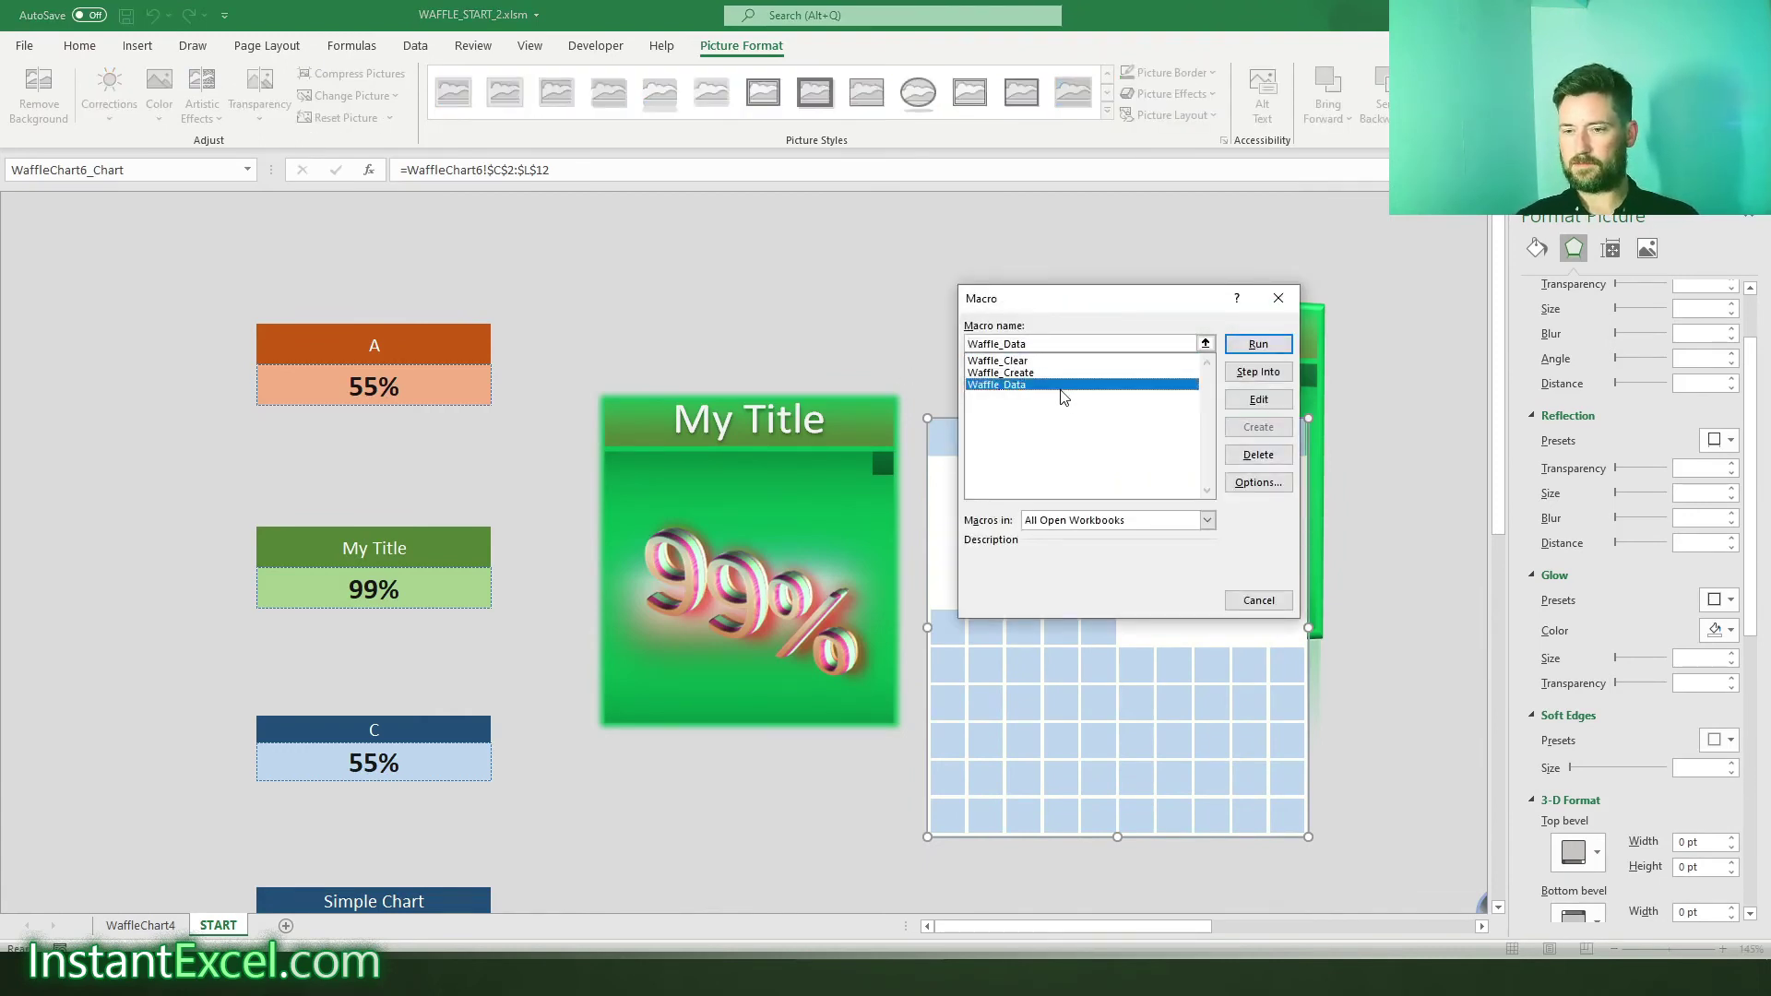
{"action": "left_click", "coordinate": [1259, 345]}
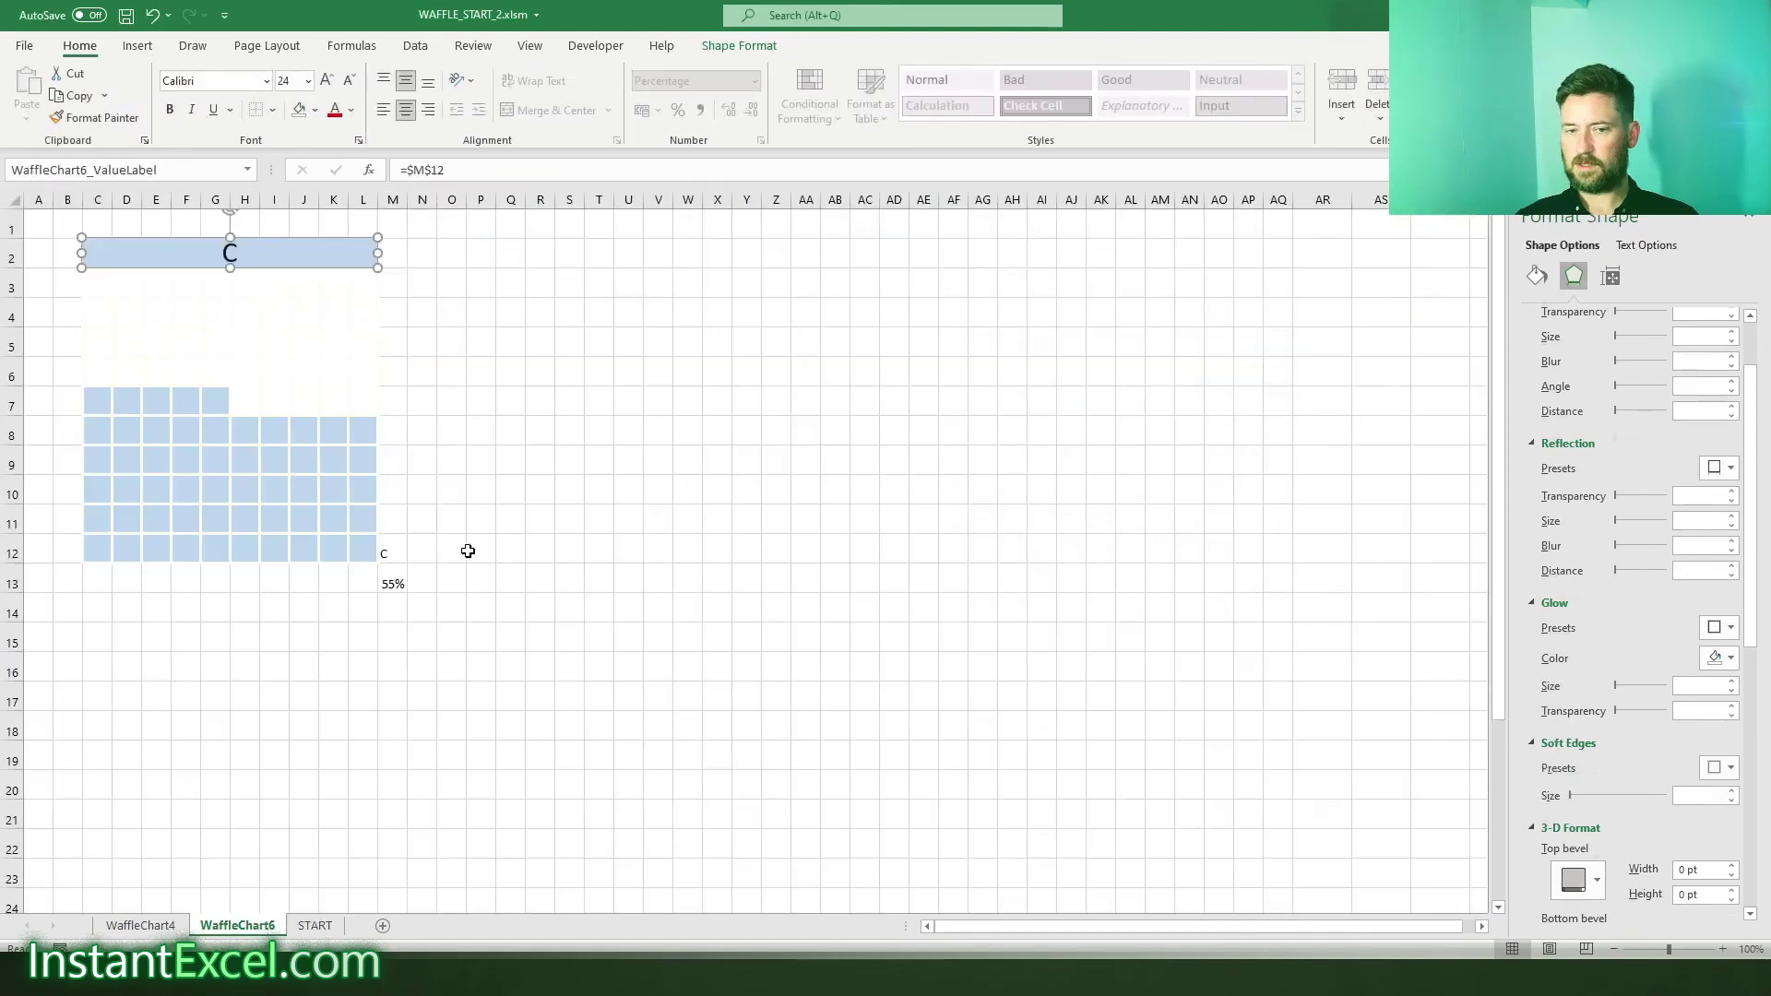
- Hide the WaffleChart4 sheet and return to the START sheet
{"action": "left_click", "coordinate": [129, 926]}
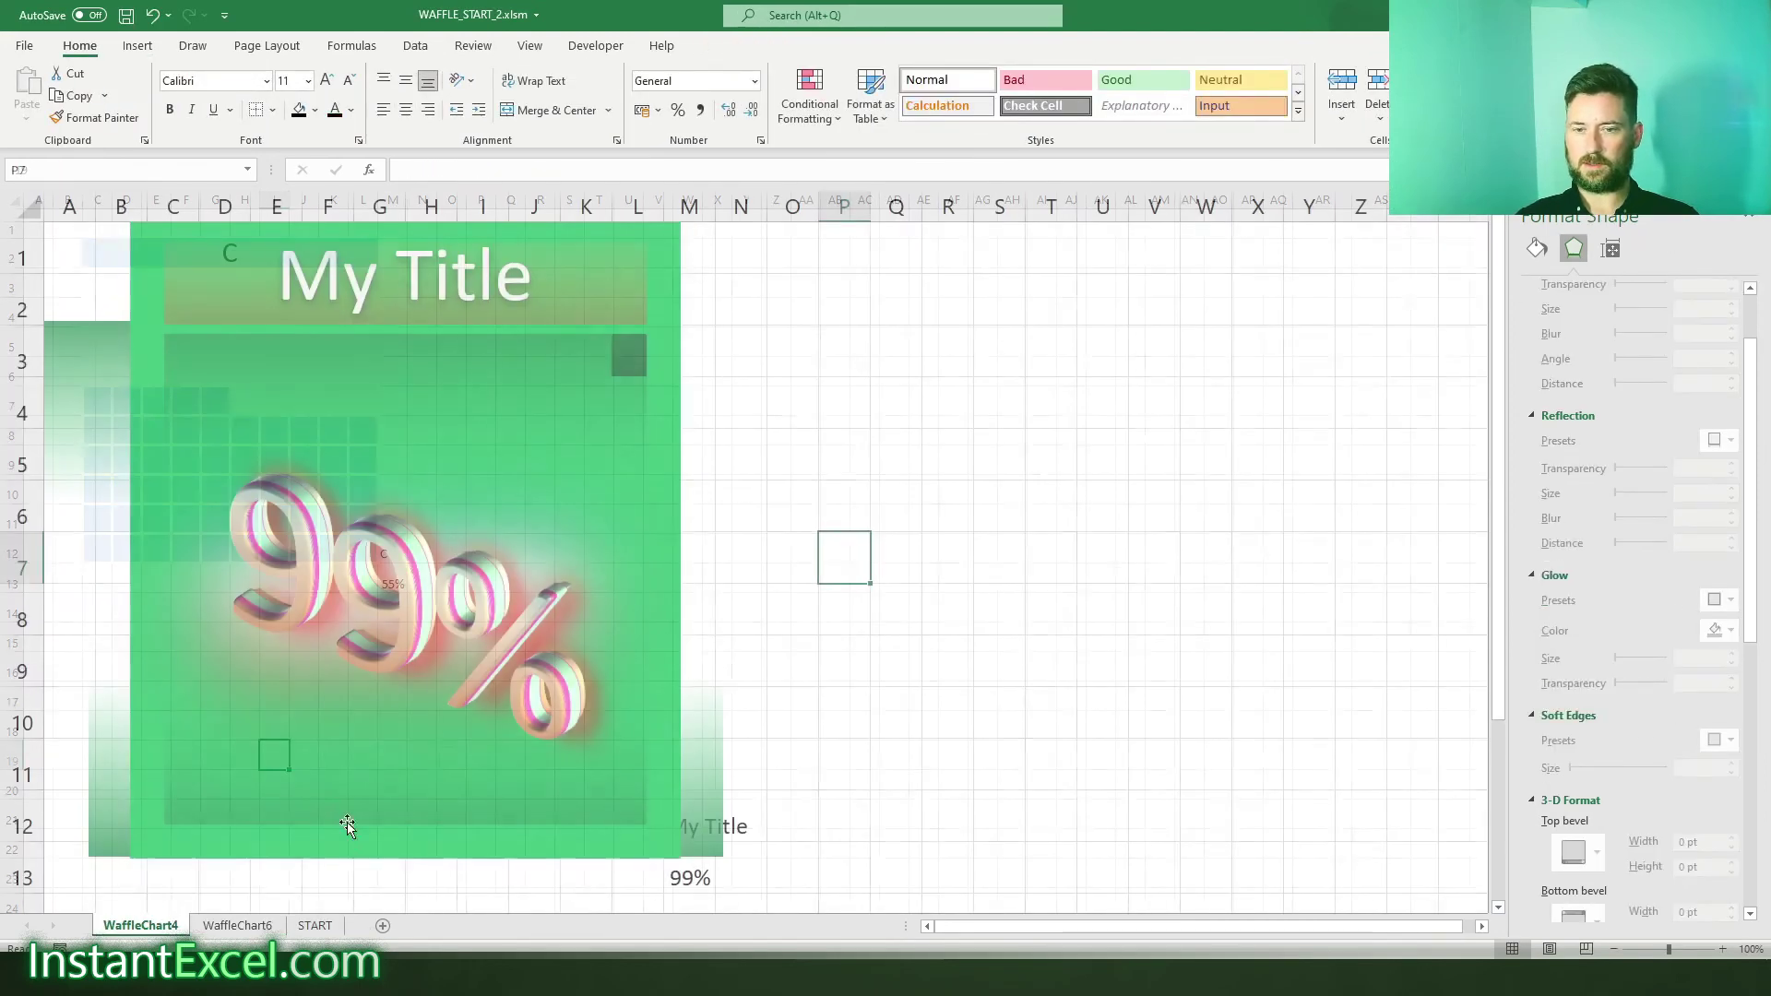
{"action": "right_click", "coordinate": [145, 933]}
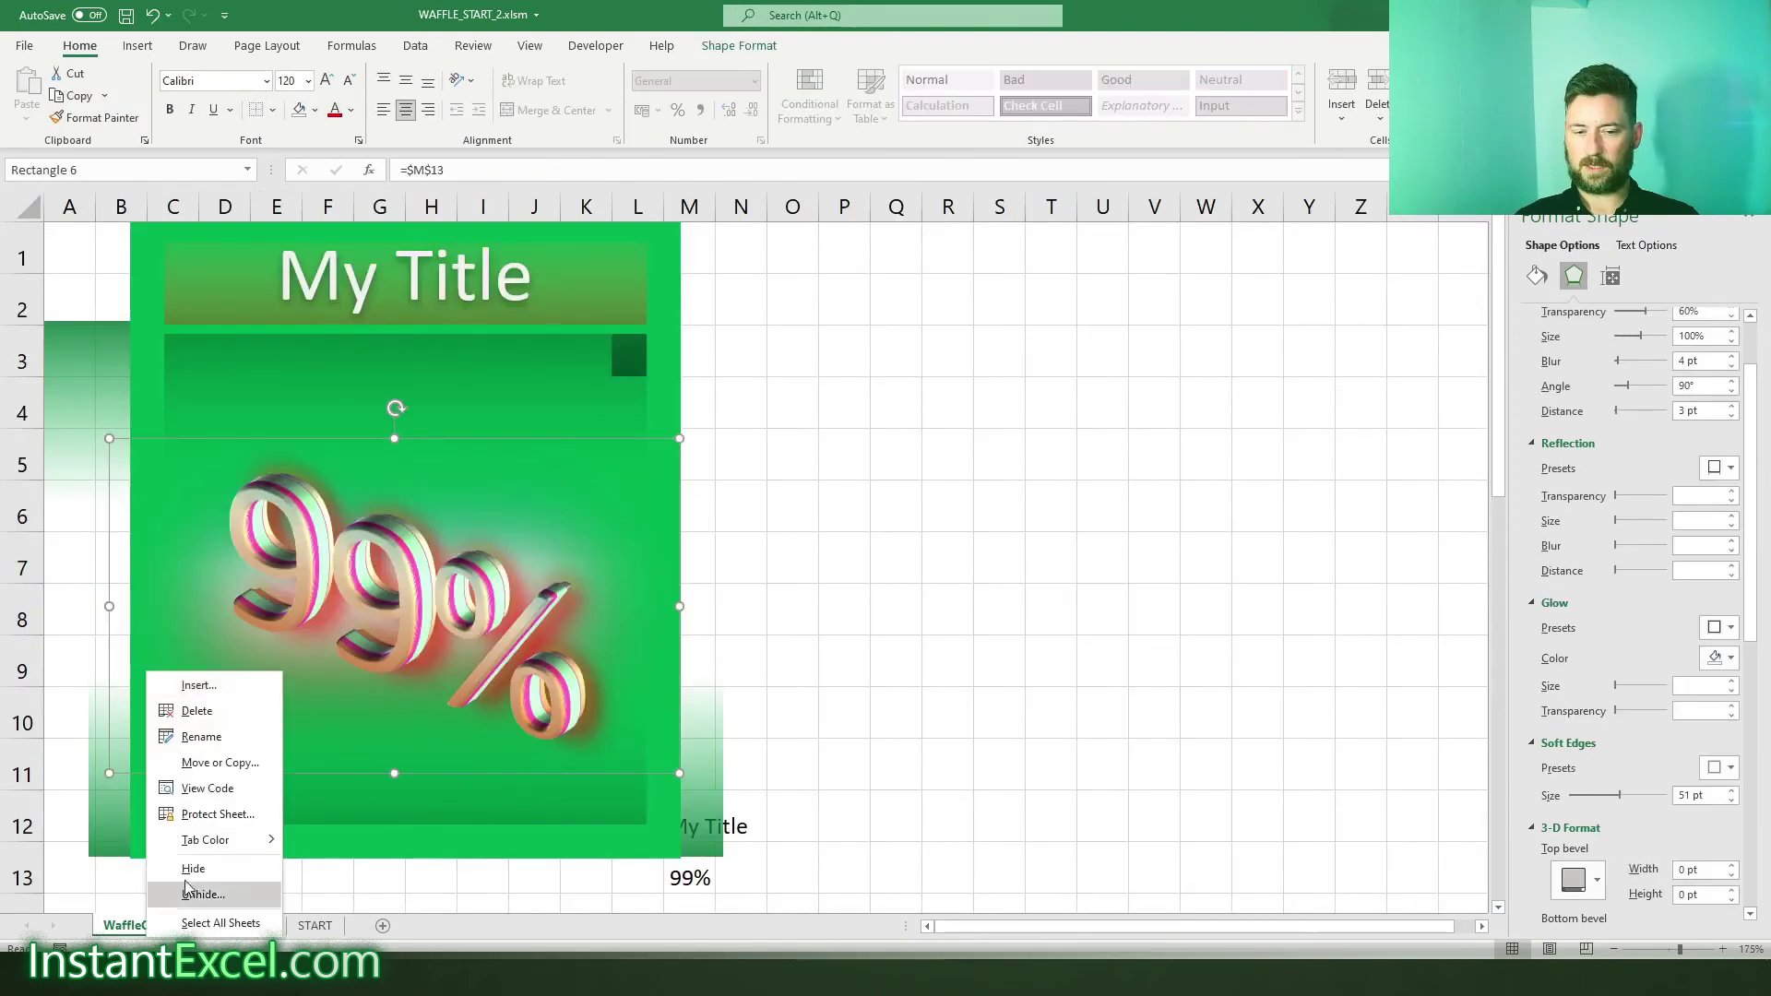
{"action": "left_click", "coordinate": [190, 868]}
{"action": "left_click", "coordinate": [203, 929]}
- Copy the 3-D My Title chart picture from START and paste it into the WaffleChart6 sheet
{"action": "left_click", "coordinate": [819, 547]}
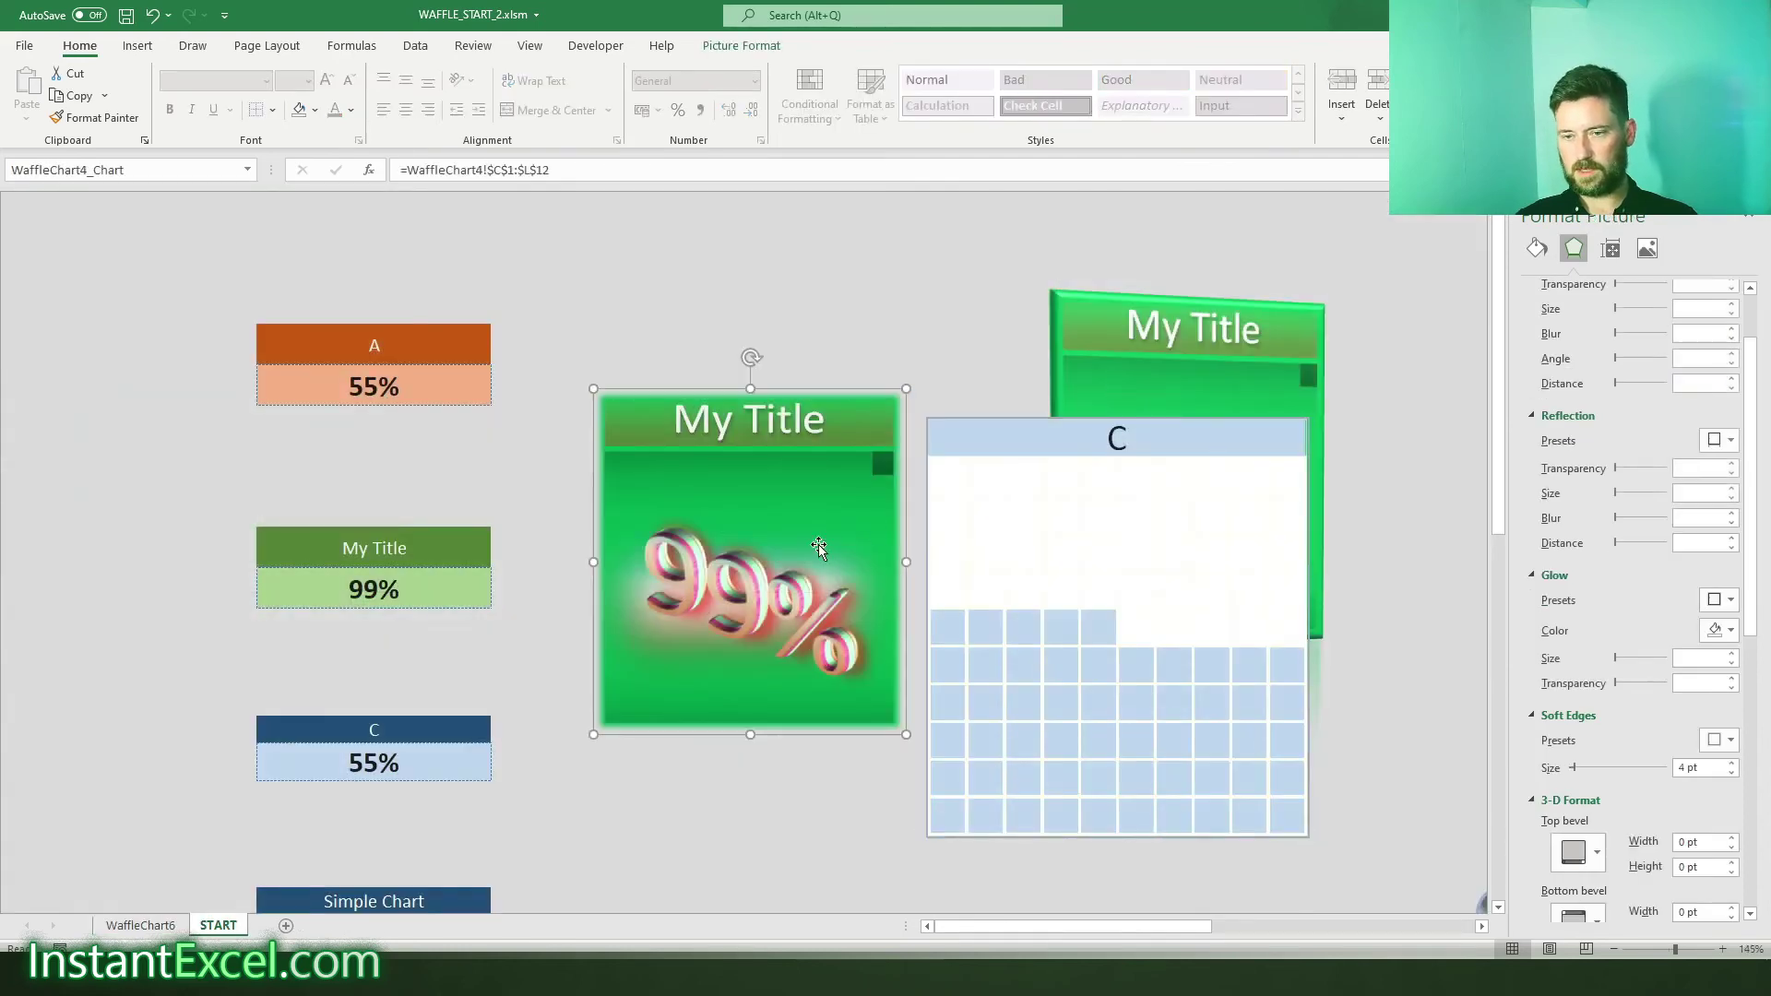
{"action": "left_click", "coordinate": [1129, 358]}
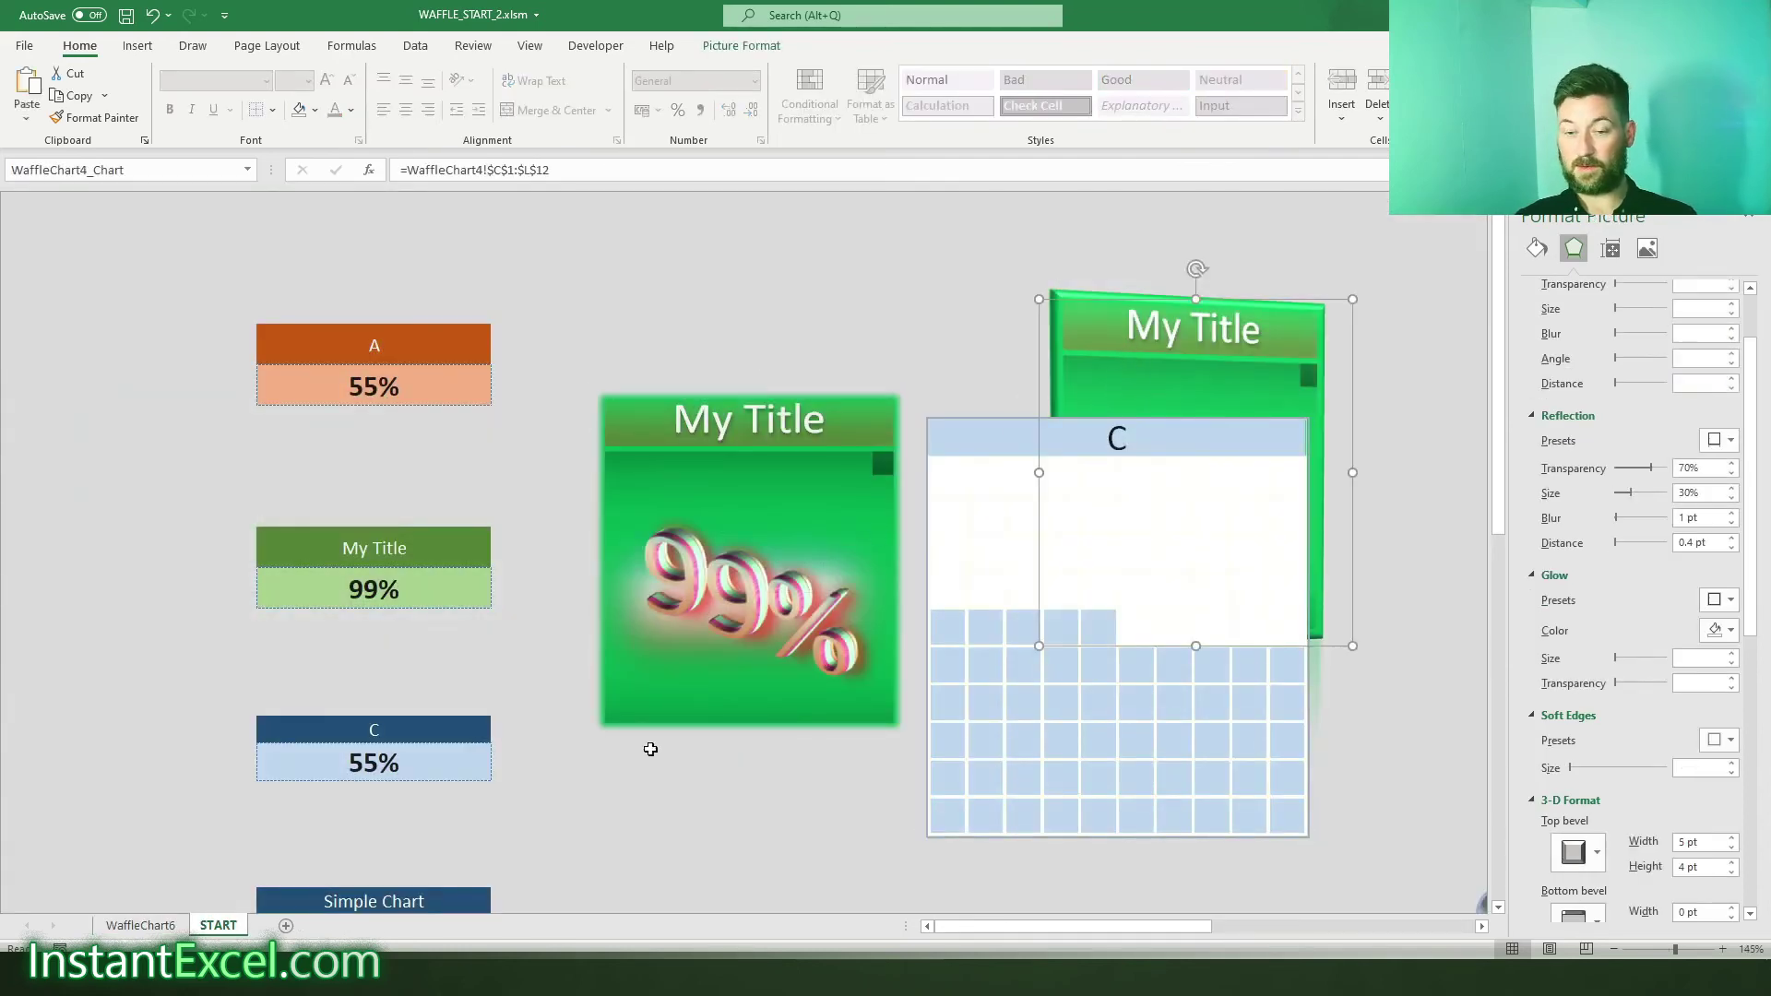
{"action": "left_click", "coordinate": [140, 926]}
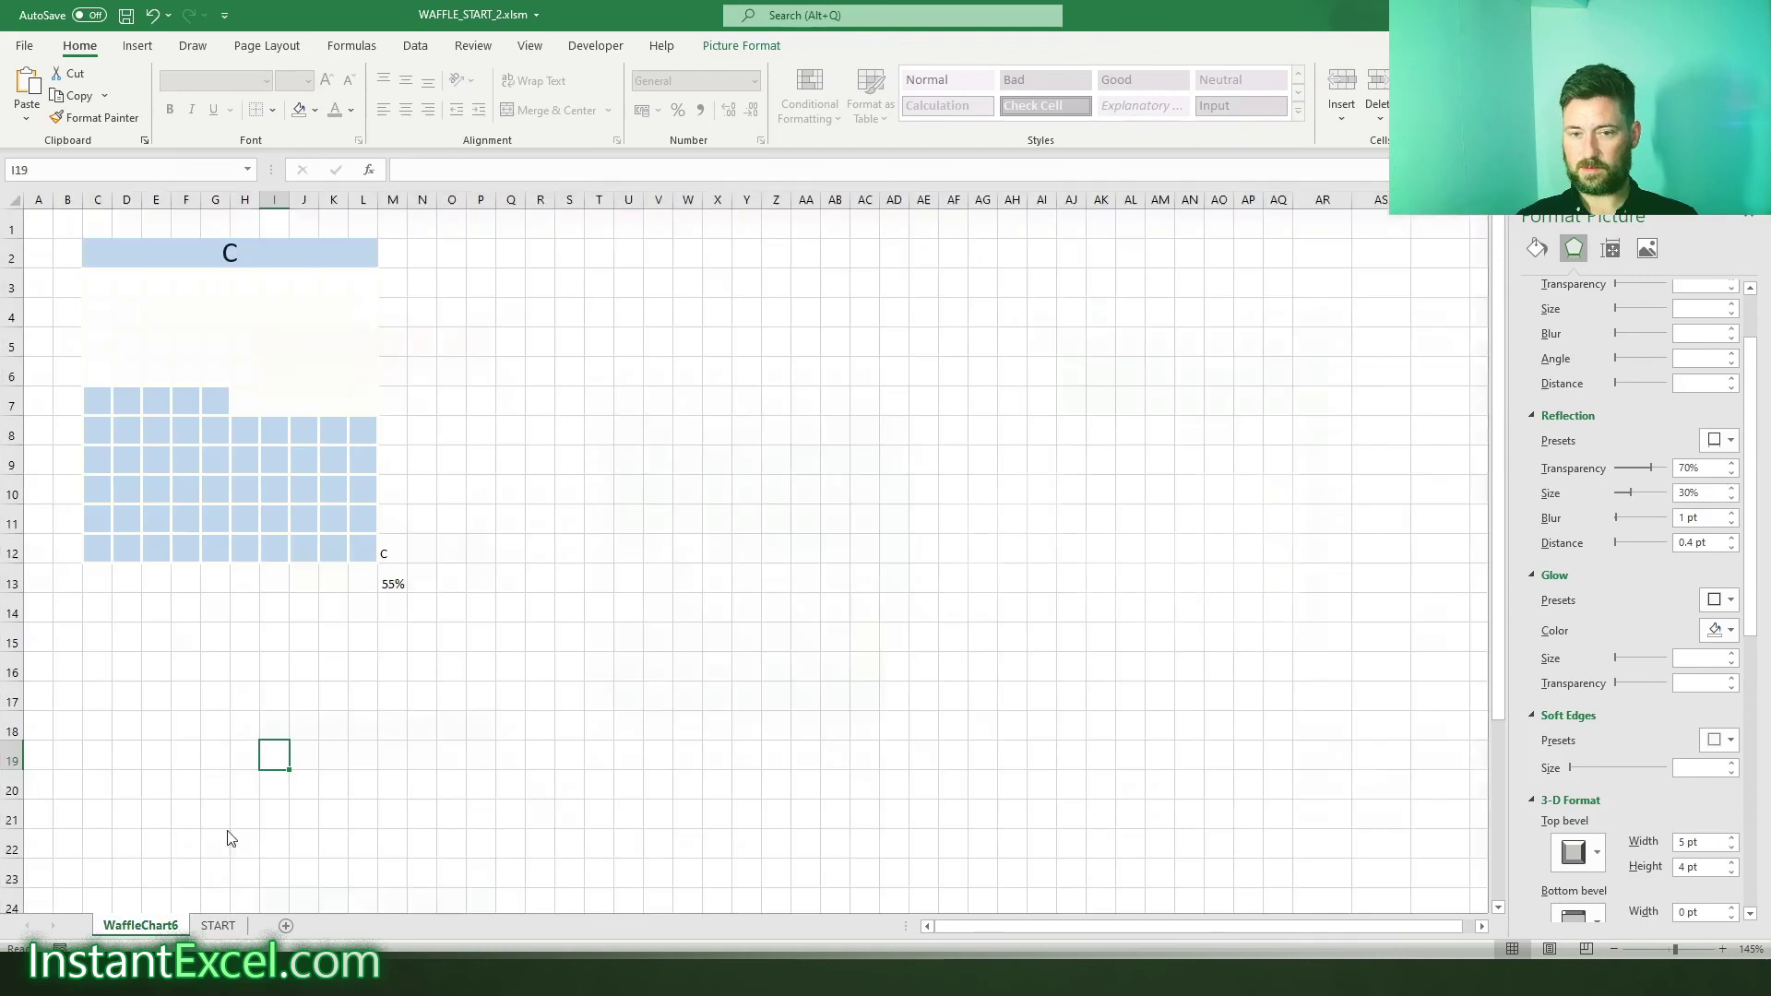
{"action": "key", "text": "ctrl+v"}
- Shrink the pasted My Title picture and place it in the middle of the C waffle grid
{"action": "left_click_drag", "start_coordinate": [327, 798], "coordinate": [301, 330]}
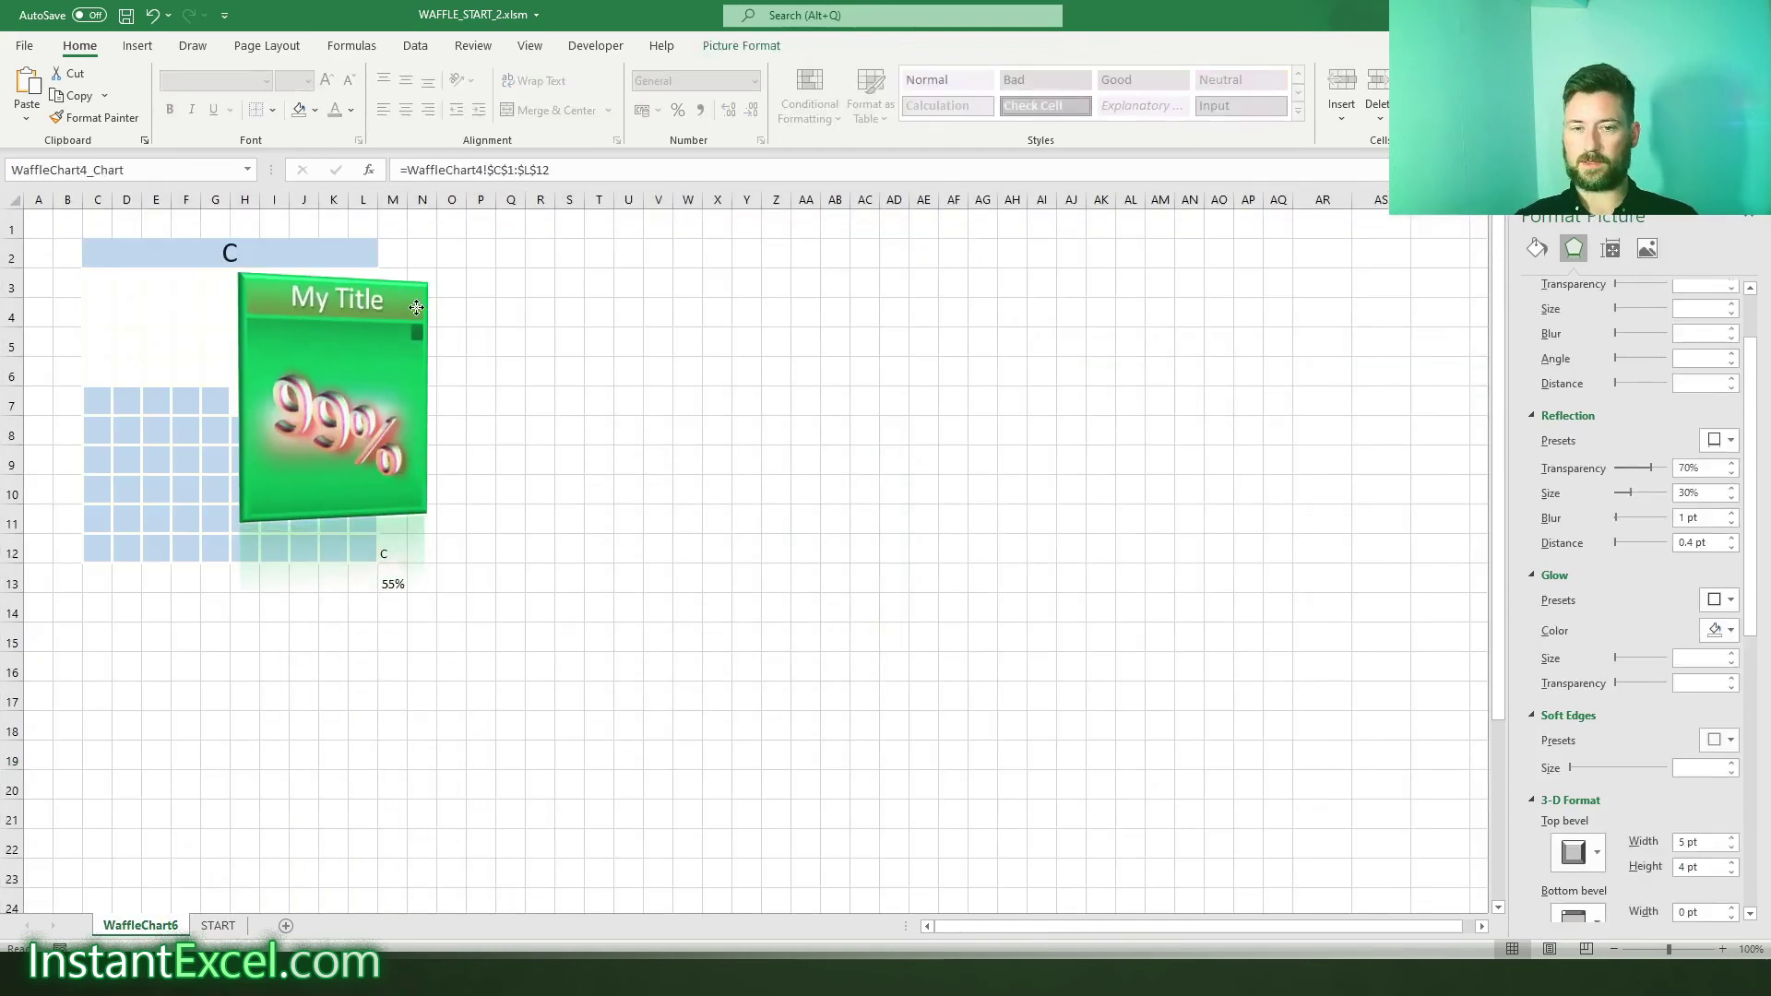
{"action": "left_click_drag", "start_coordinate": [446, 278], "coordinate": [380, 367]}
{"action": "left_click_drag", "start_coordinate": [347, 437], "coordinate": [259, 438]}
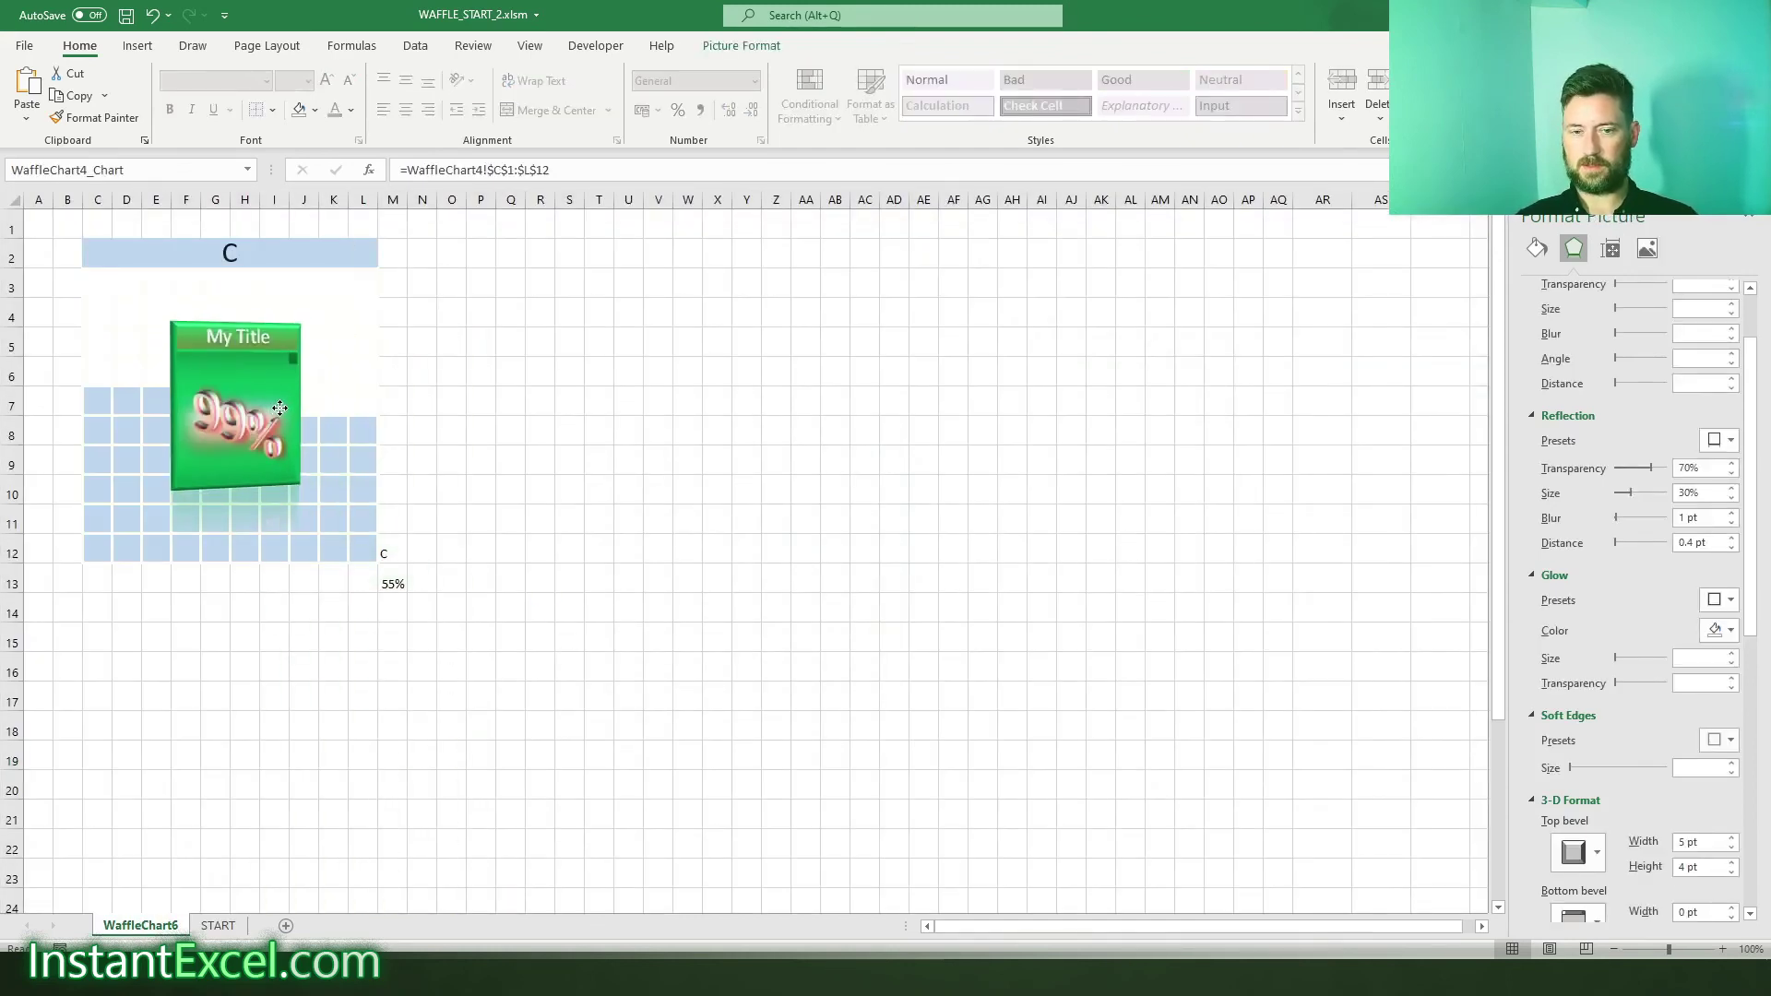
{"action": "left_click", "coordinate": [511, 487]}
- On START, move the flat My Title chart behind the 3-D one and place the C chart in the free space beside them
{"action": "left_click", "coordinate": [218, 925]}
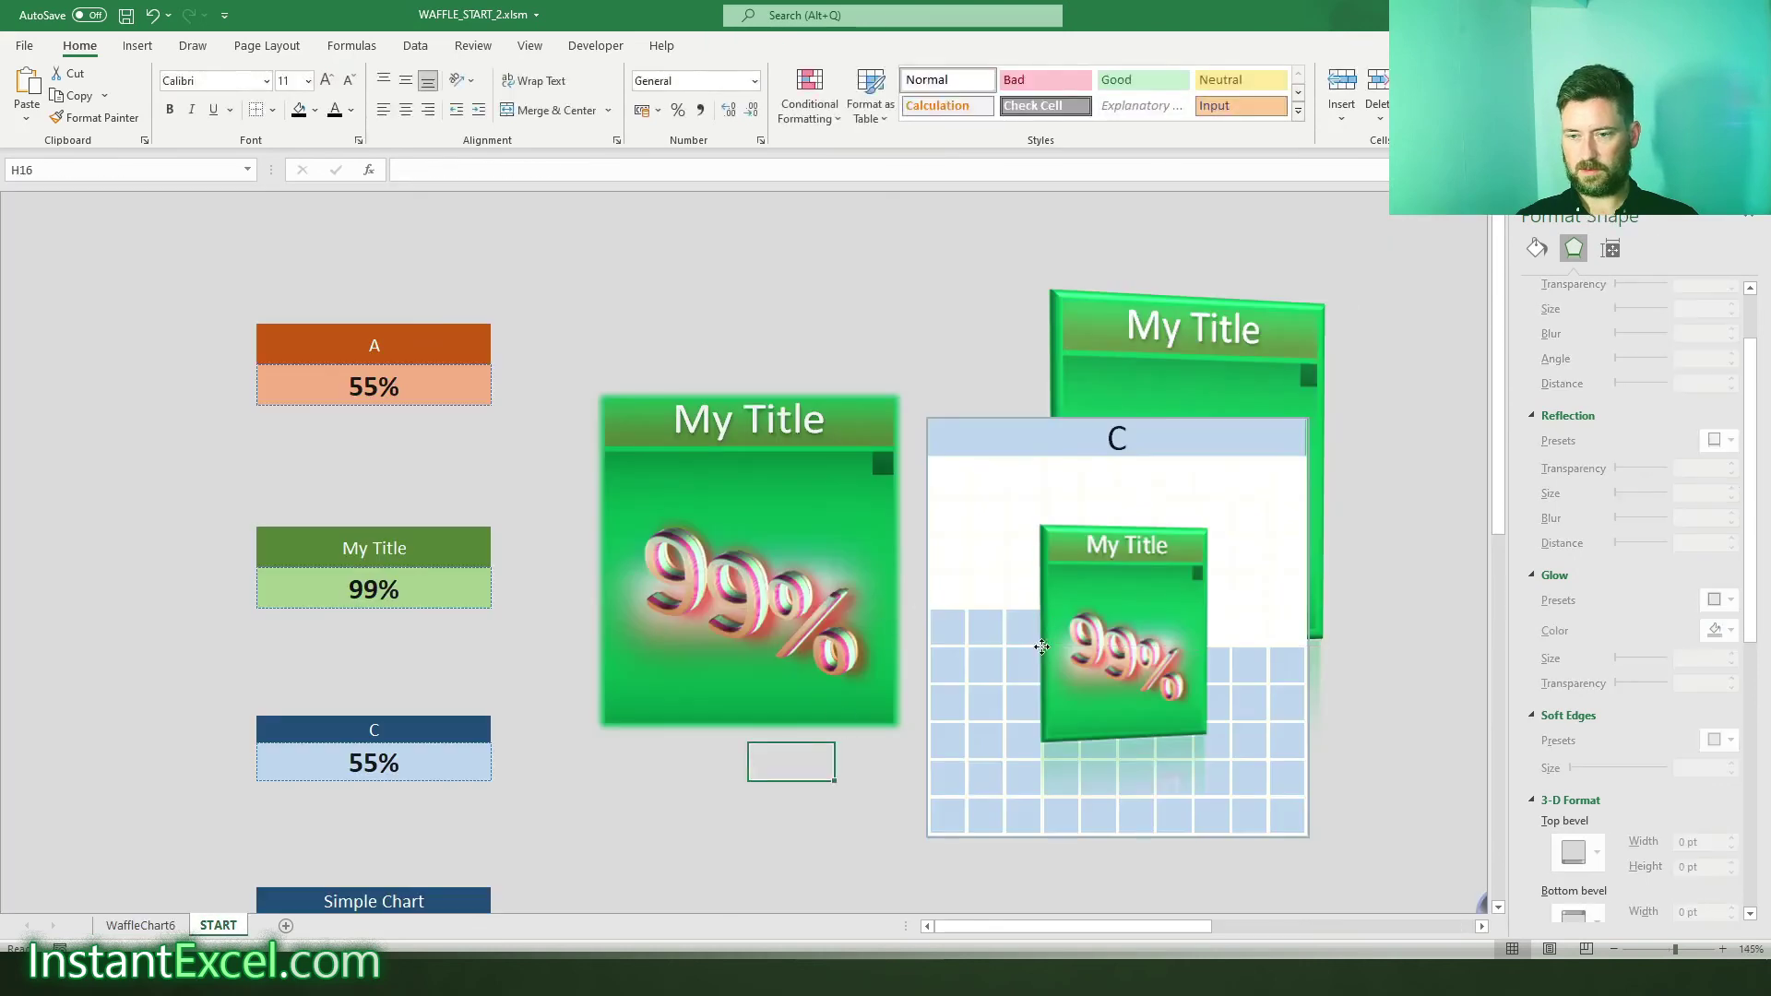
{"action": "left_click_drag", "start_coordinate": [1042, 646], "coordinate": [751, 583]}
{"action": "left_click_drag", "start_coordinate": [699, 664], "coordinate": [556, 760]}
{"action": "left_click", "coordinate": [1087, 517]}
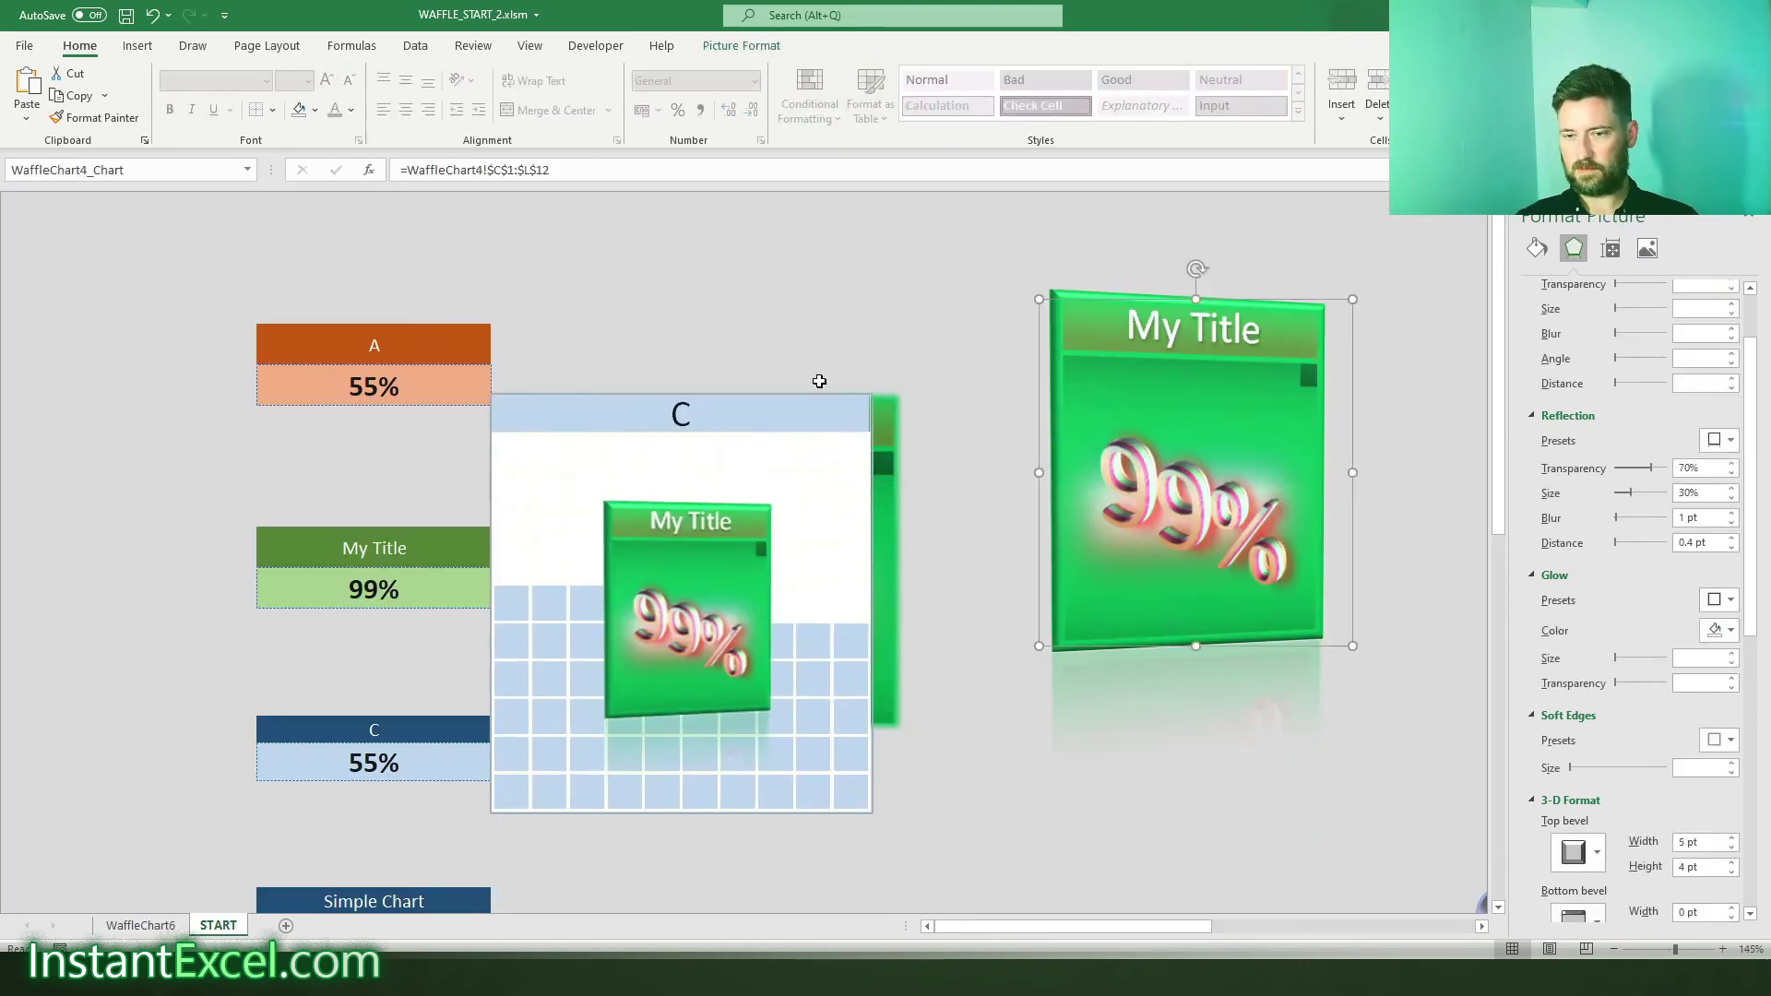
{"action": "left_click", "coordinate": [869, 488]}
{"action": "left_click_drag", "start_coordinate": [889, 531], "coordinate": [1276, 518]}
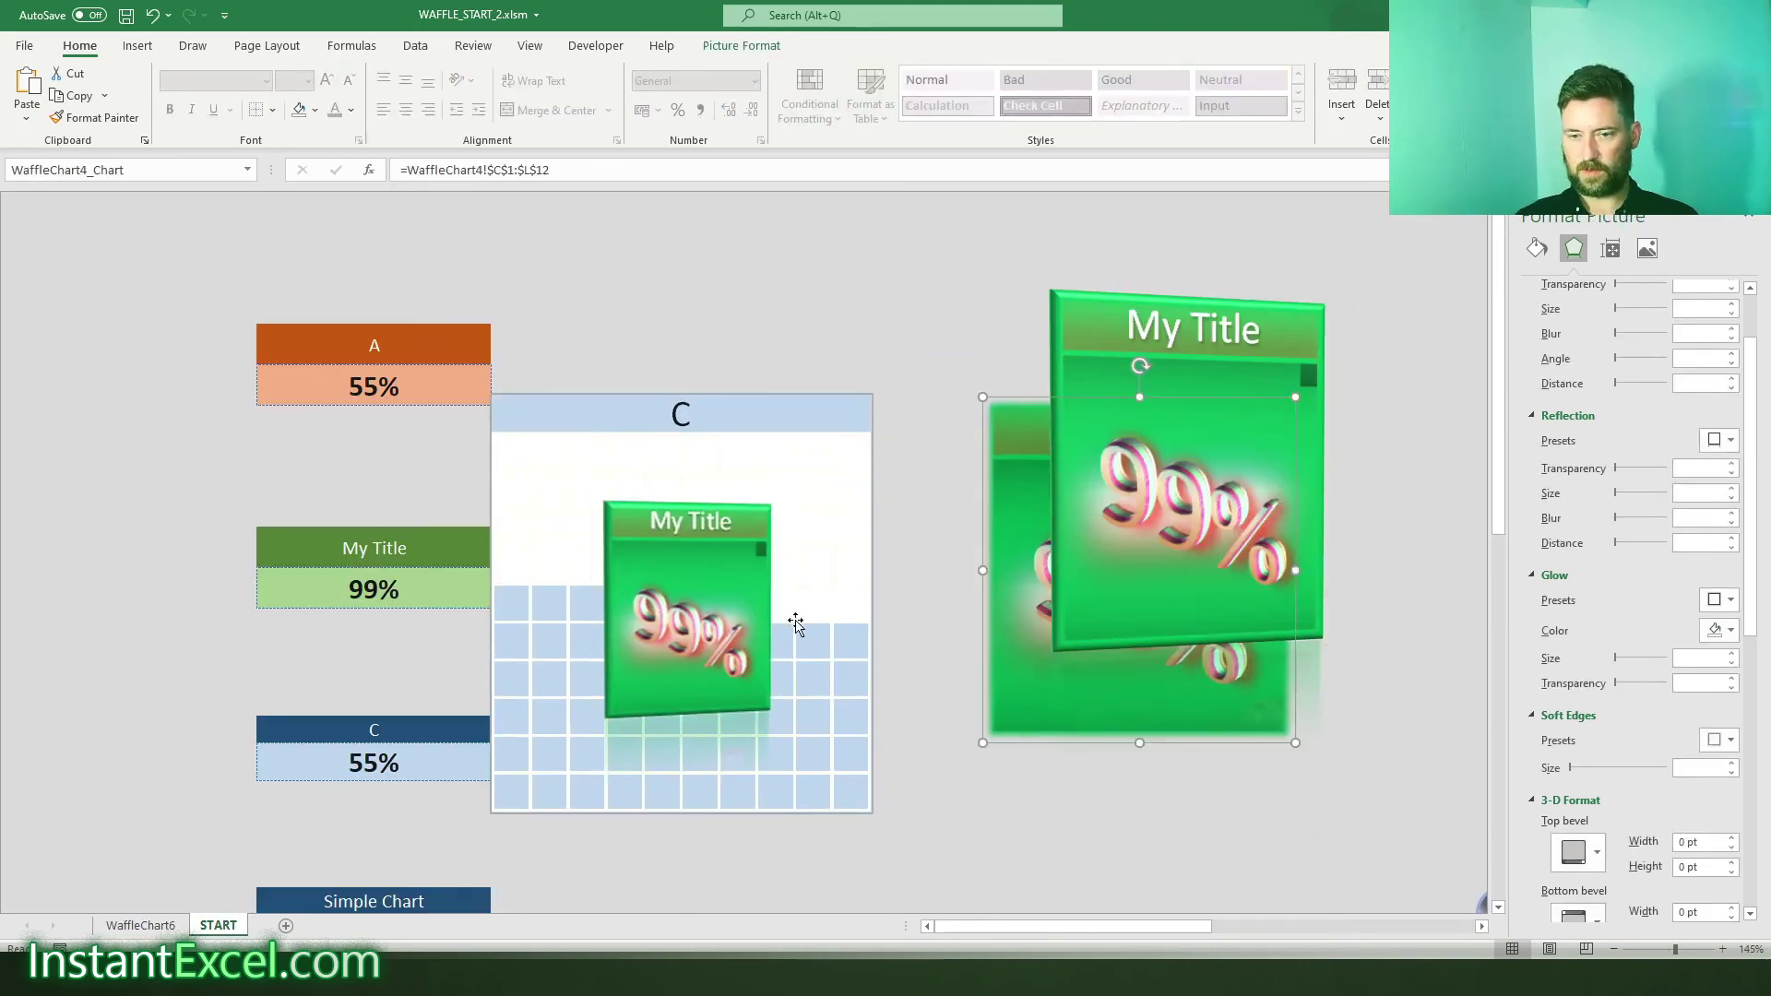
{"action": "left_click_drag", "start_coordinate": [791, 621], "coordinate": [881, 486]}
- Apply the black-framed oval picture style to the My Title picture on the WaffleChart6 sheet
{"action": "left_click", "coordinate": [140, 926]}
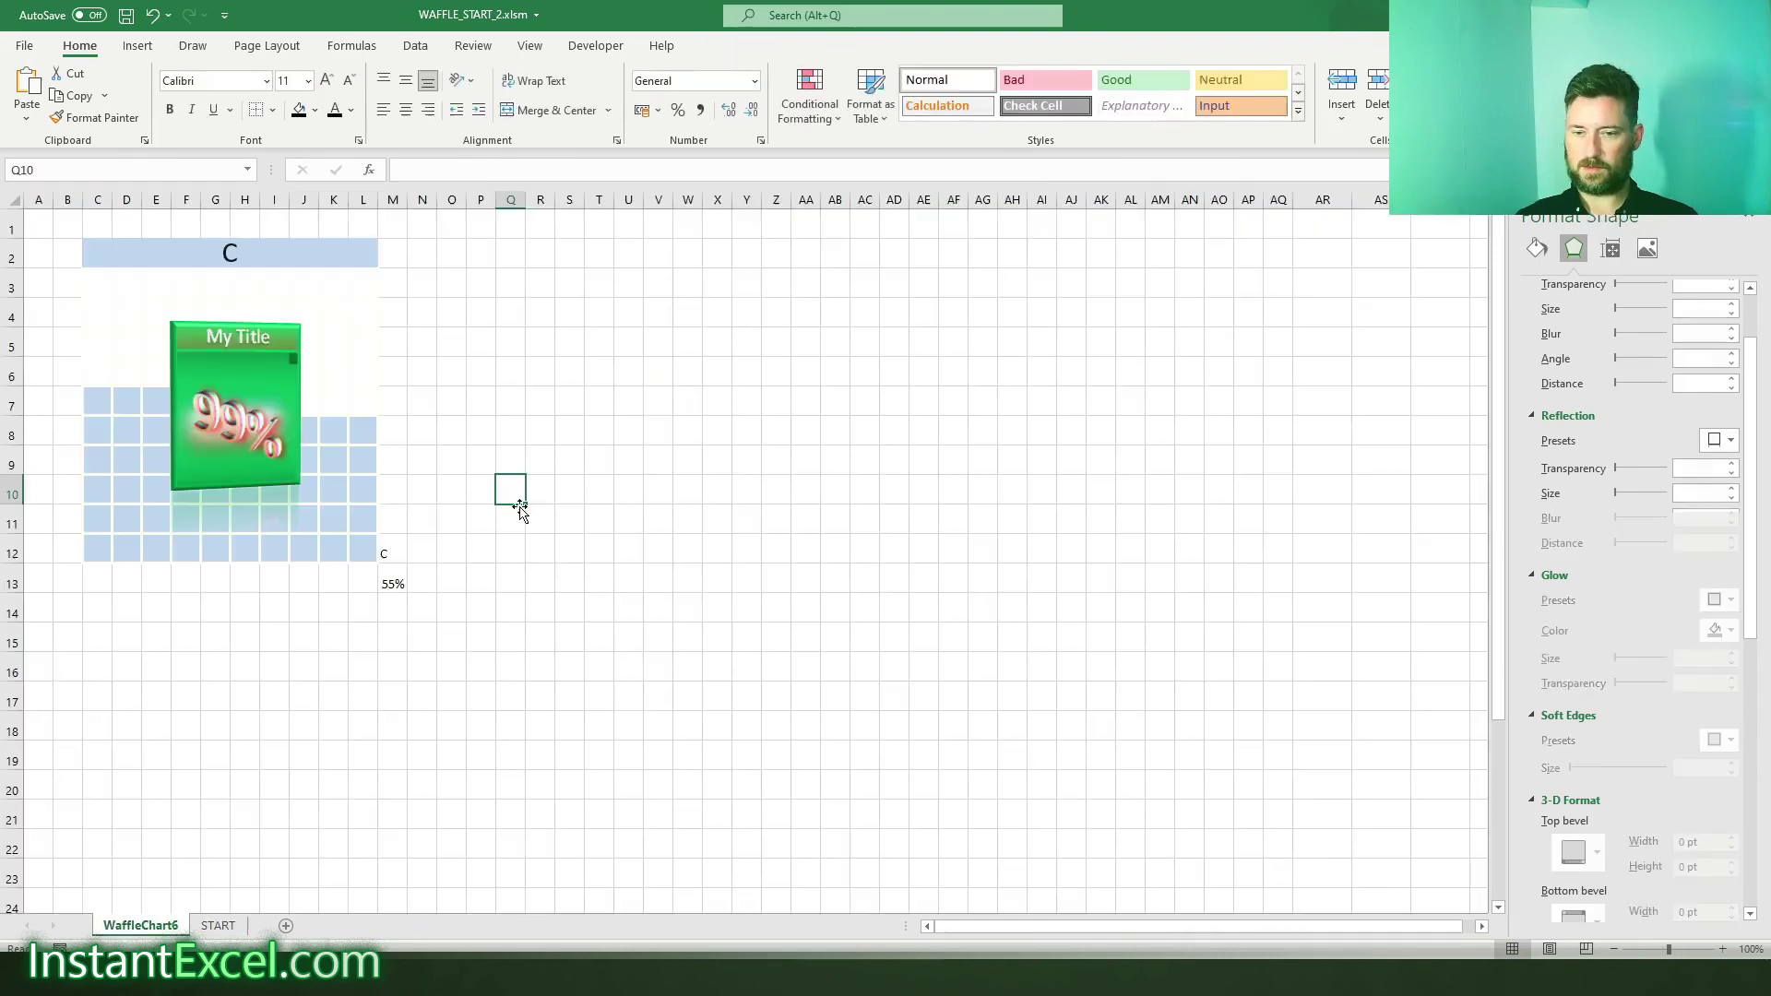
{"action": "left_click", "coordinate": [237, 406]}
{"action": "left_click", "coordinate": [768, 48]}
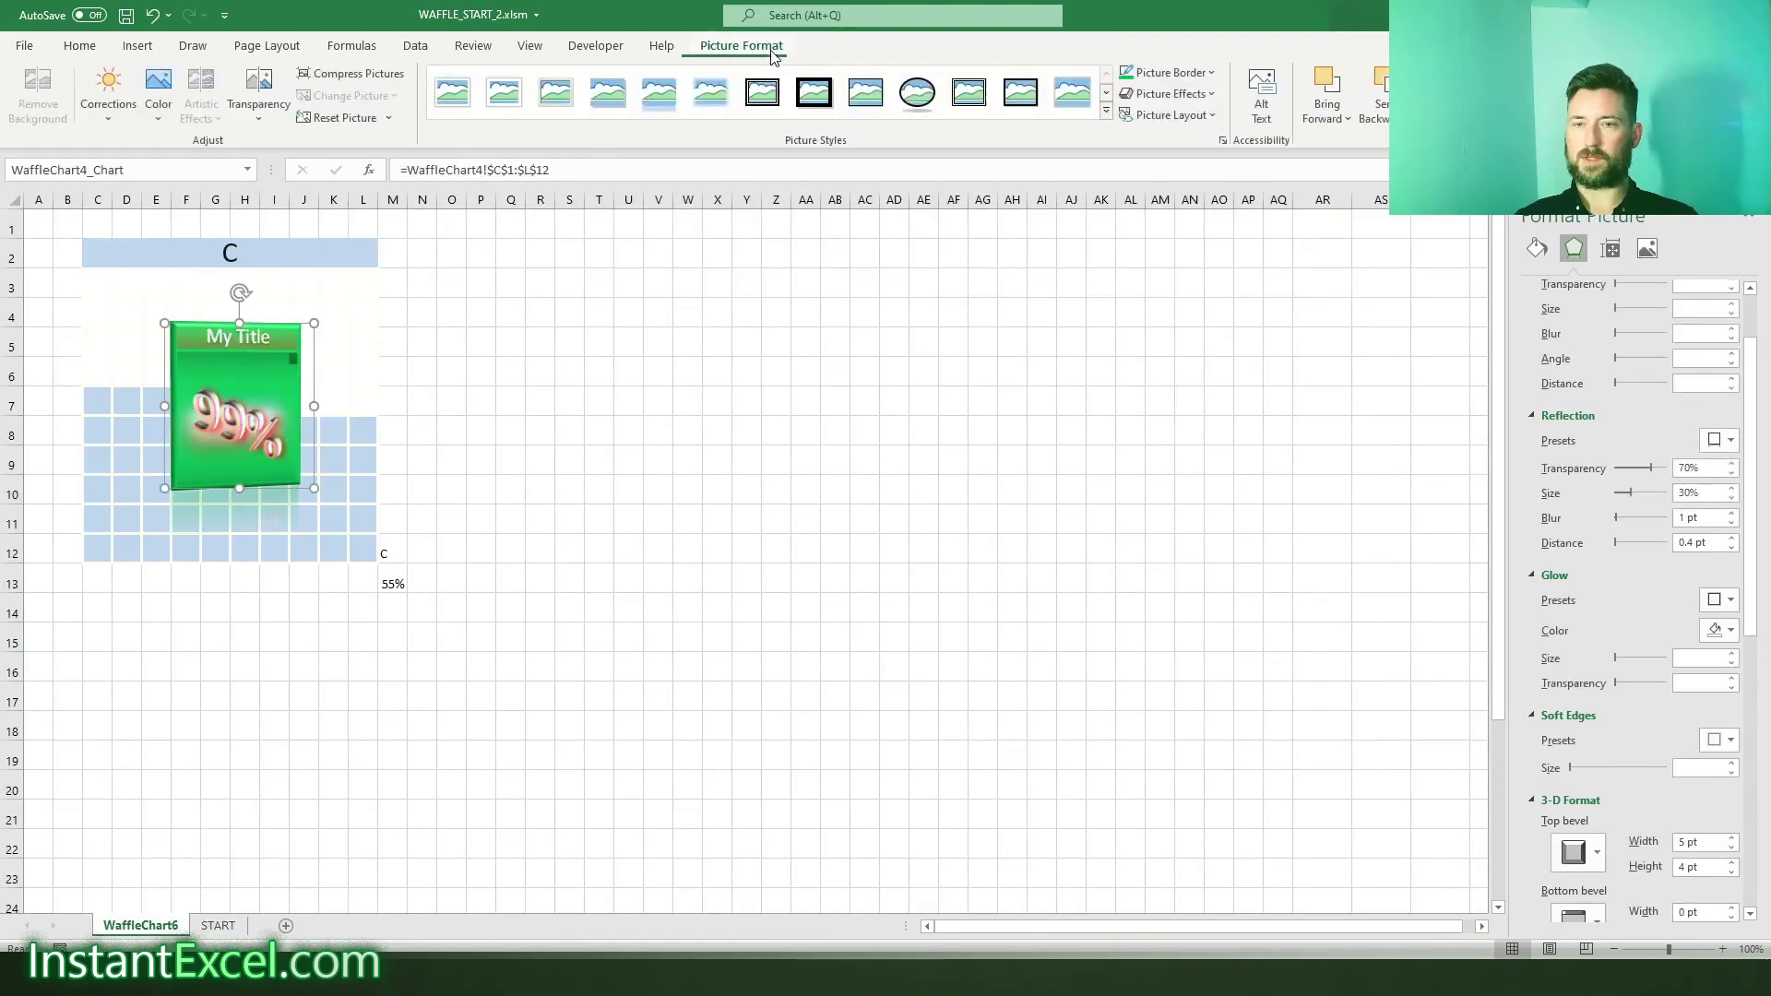
{"action": "left_click", "coordinate": [918, 92]}
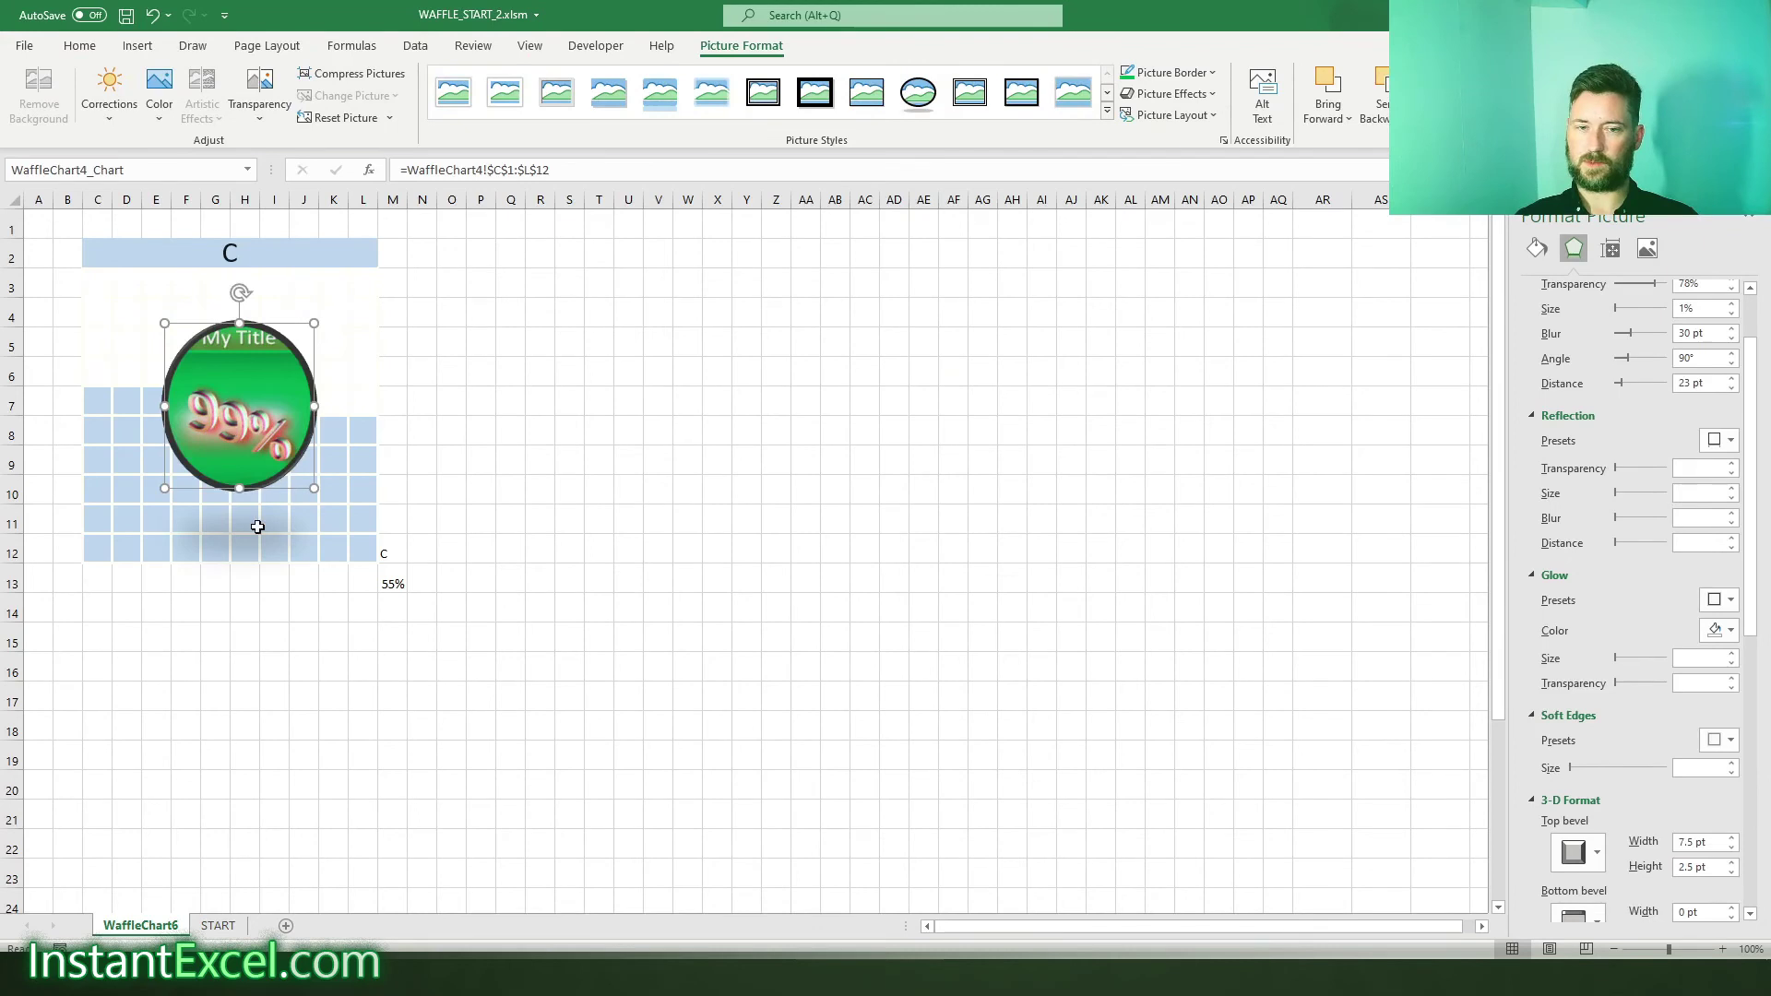
- Return to the START sheet and move the C chart with its nested picture lower
{"action": "left_click", "coordinate": [218, 925]}
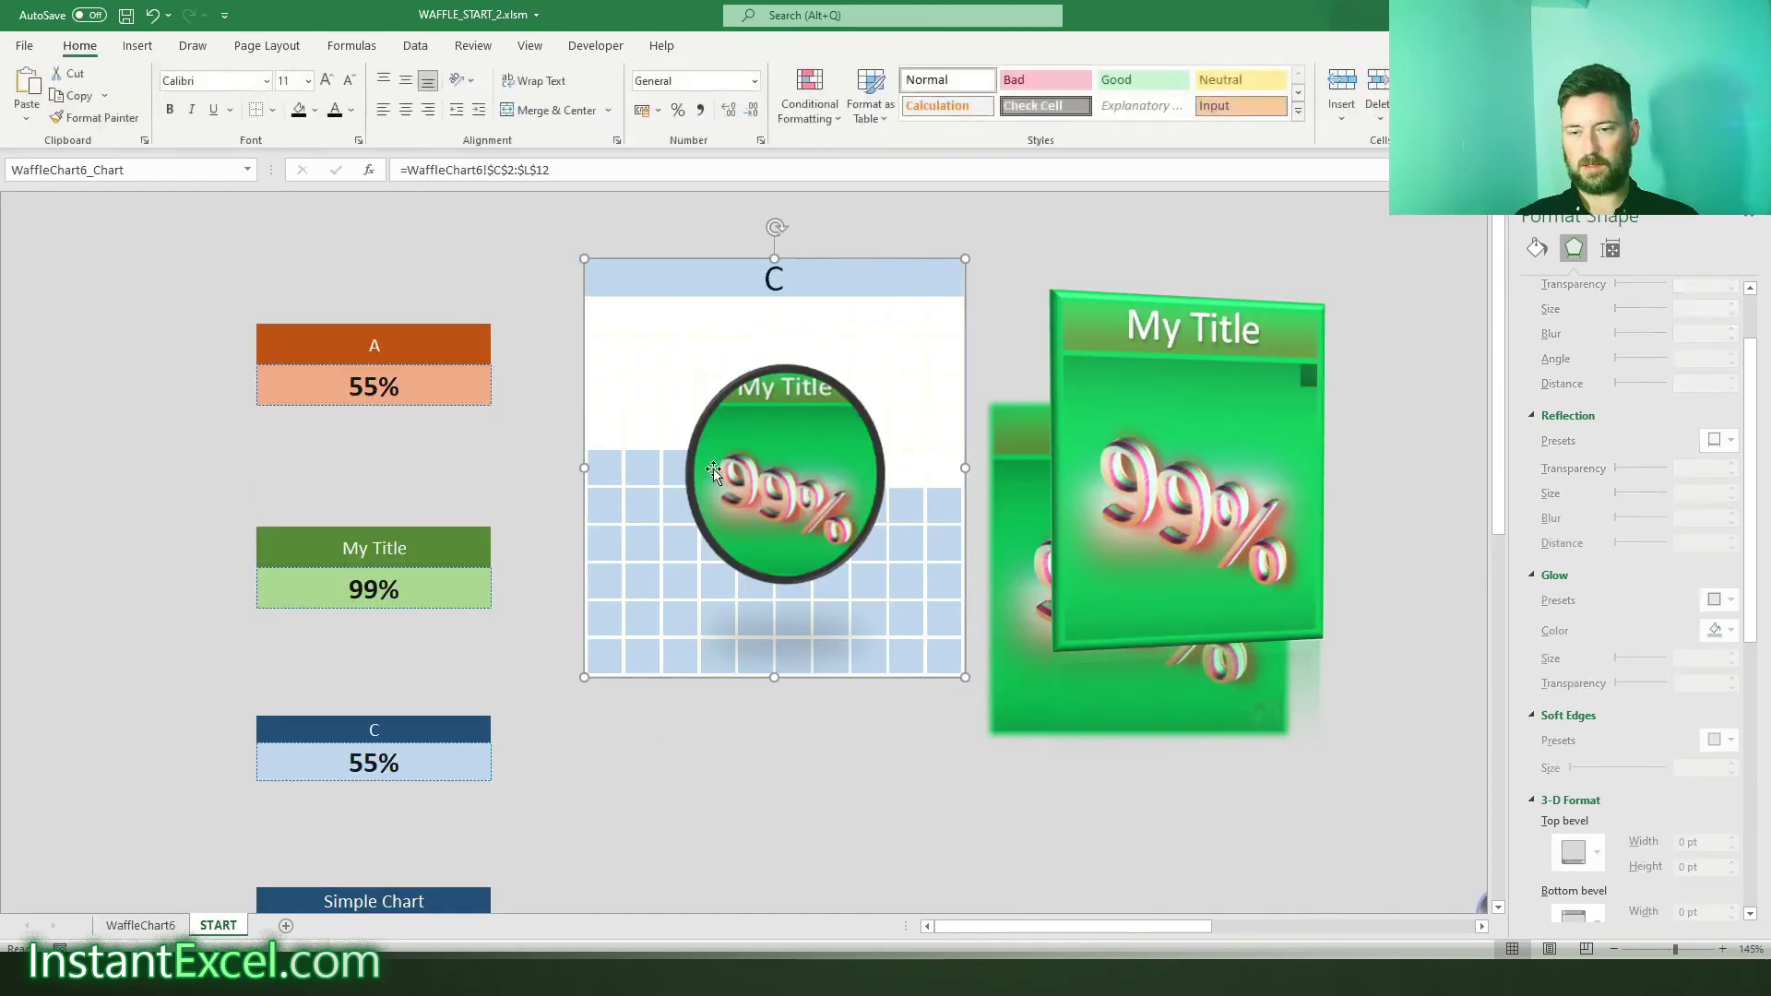
{"action": "left_click_drag", "start_coordinate": [805, 342], "coordinate": [778, 368]}
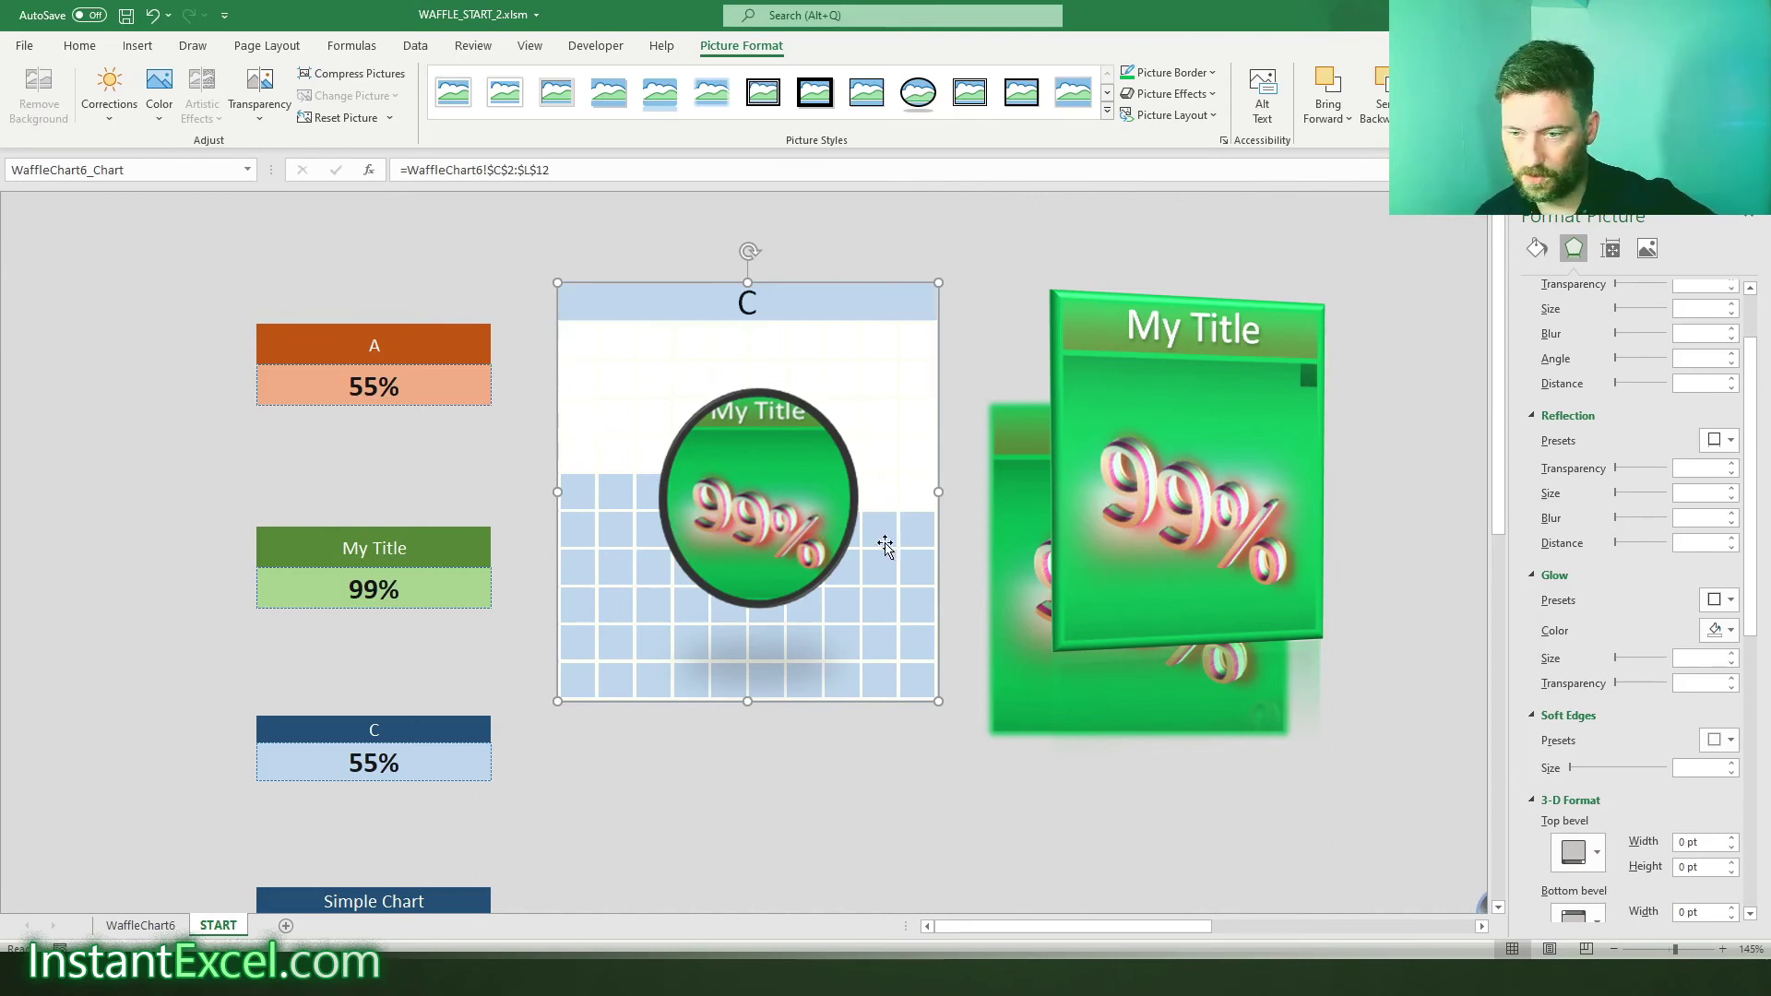
{"action": "left_click_drag", "start_coordinate": [705, 537], "coordinate": [781, 604]}
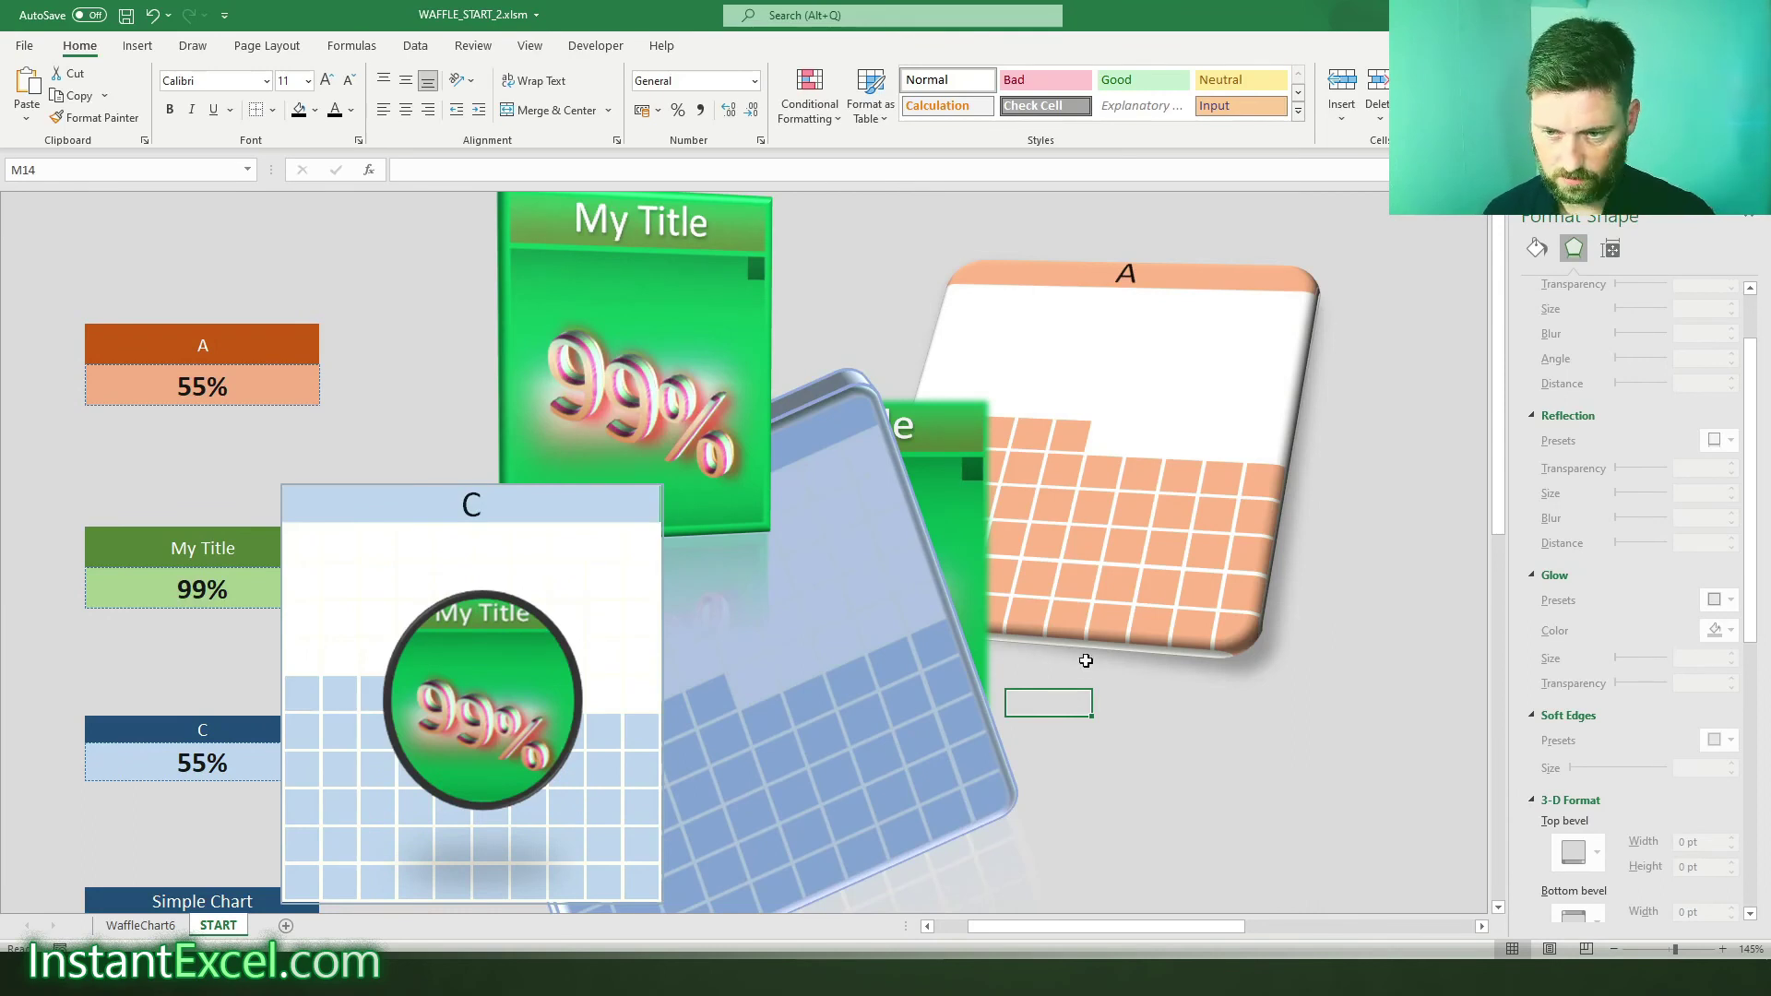
- Remove all waffle charts and their source sheets from the workbook with the Waffle_Clear macro
{"action": "scroll", "coordinate": [1089, 655], "scroll_direction": "down", "scroll_amount": 2}
{"action": "scroll", "coordinate": [1089, 613], "scroll_direction": "up", "scroll_amount": 2}
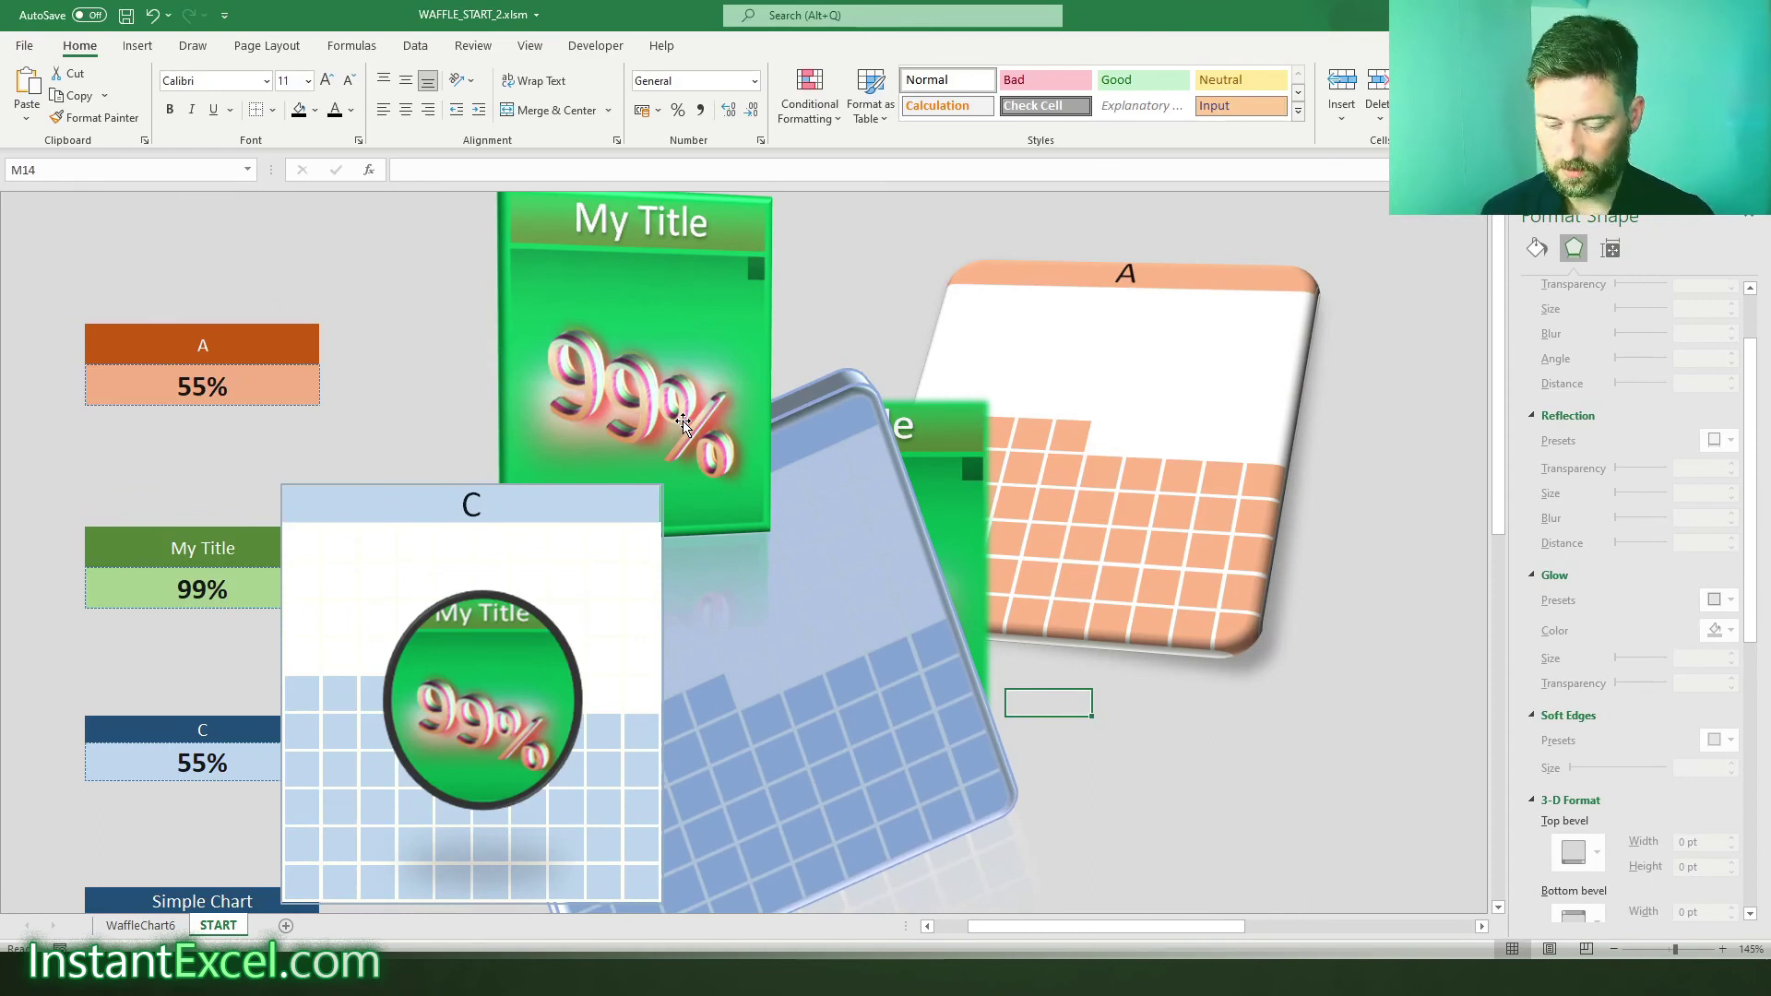
{"action": "key", "text": "alt+F8"}
{"action": "left_click", "coordinate": [1063, 372]}
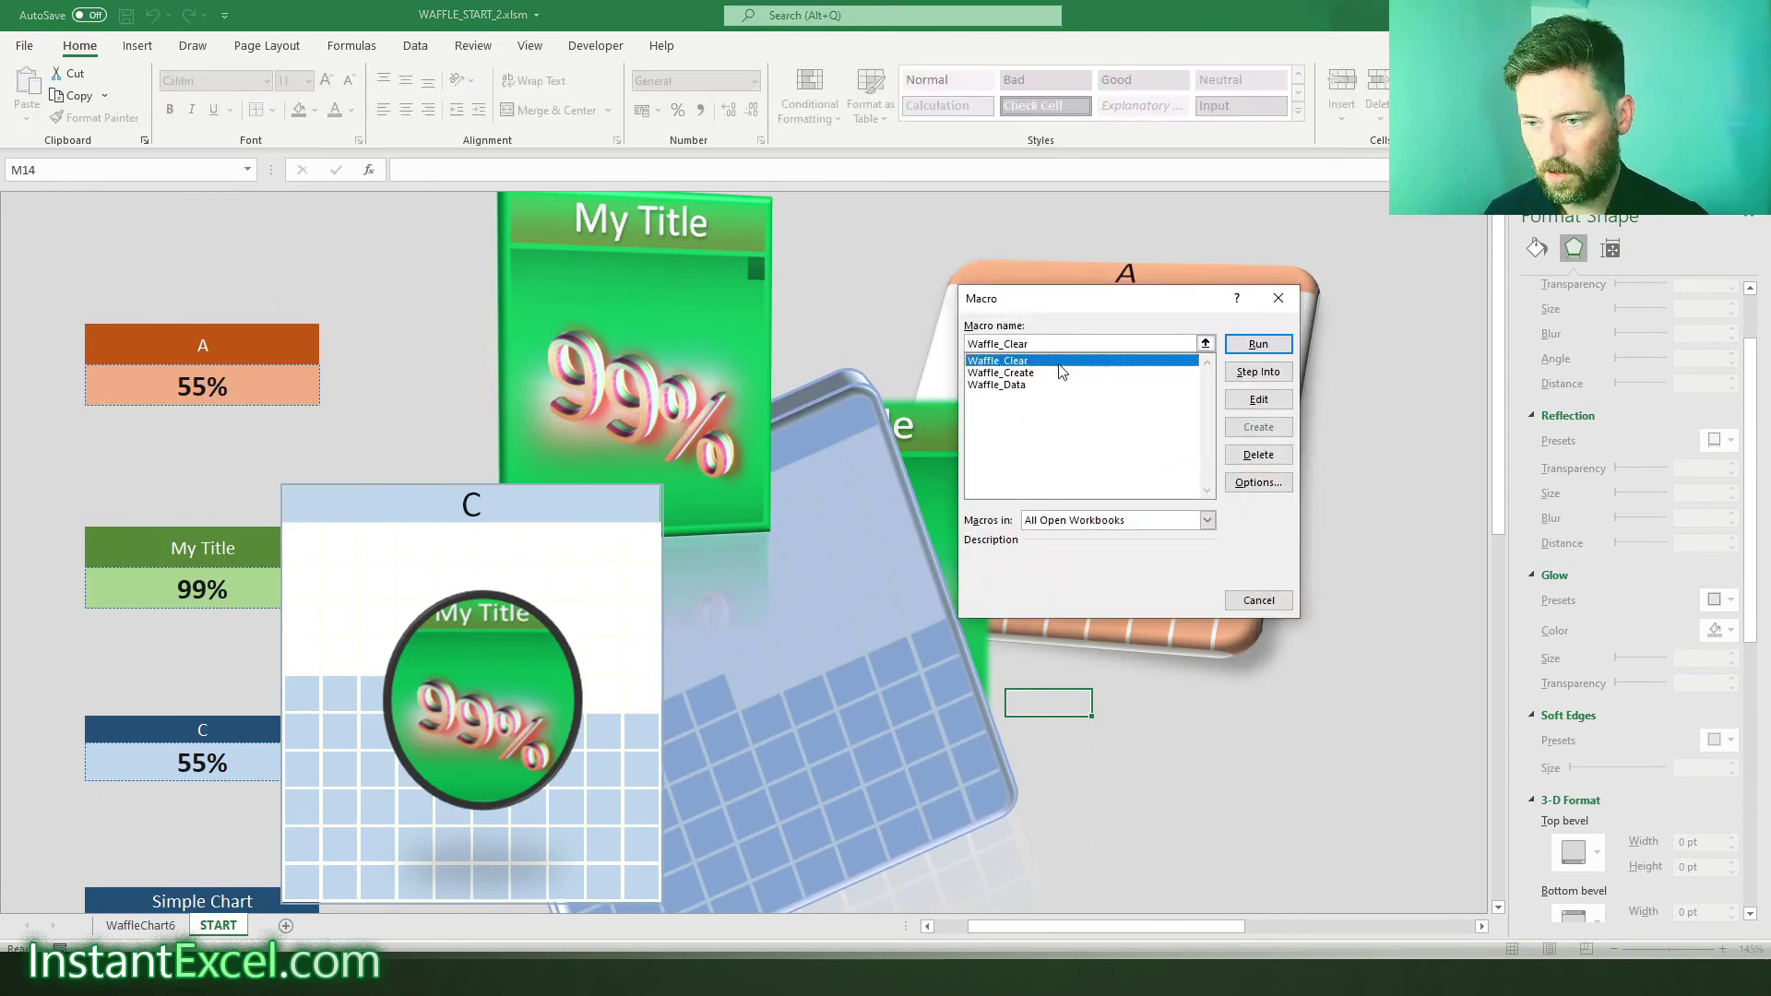
{"action": "left_click", "coordinate": [1261, 344]}
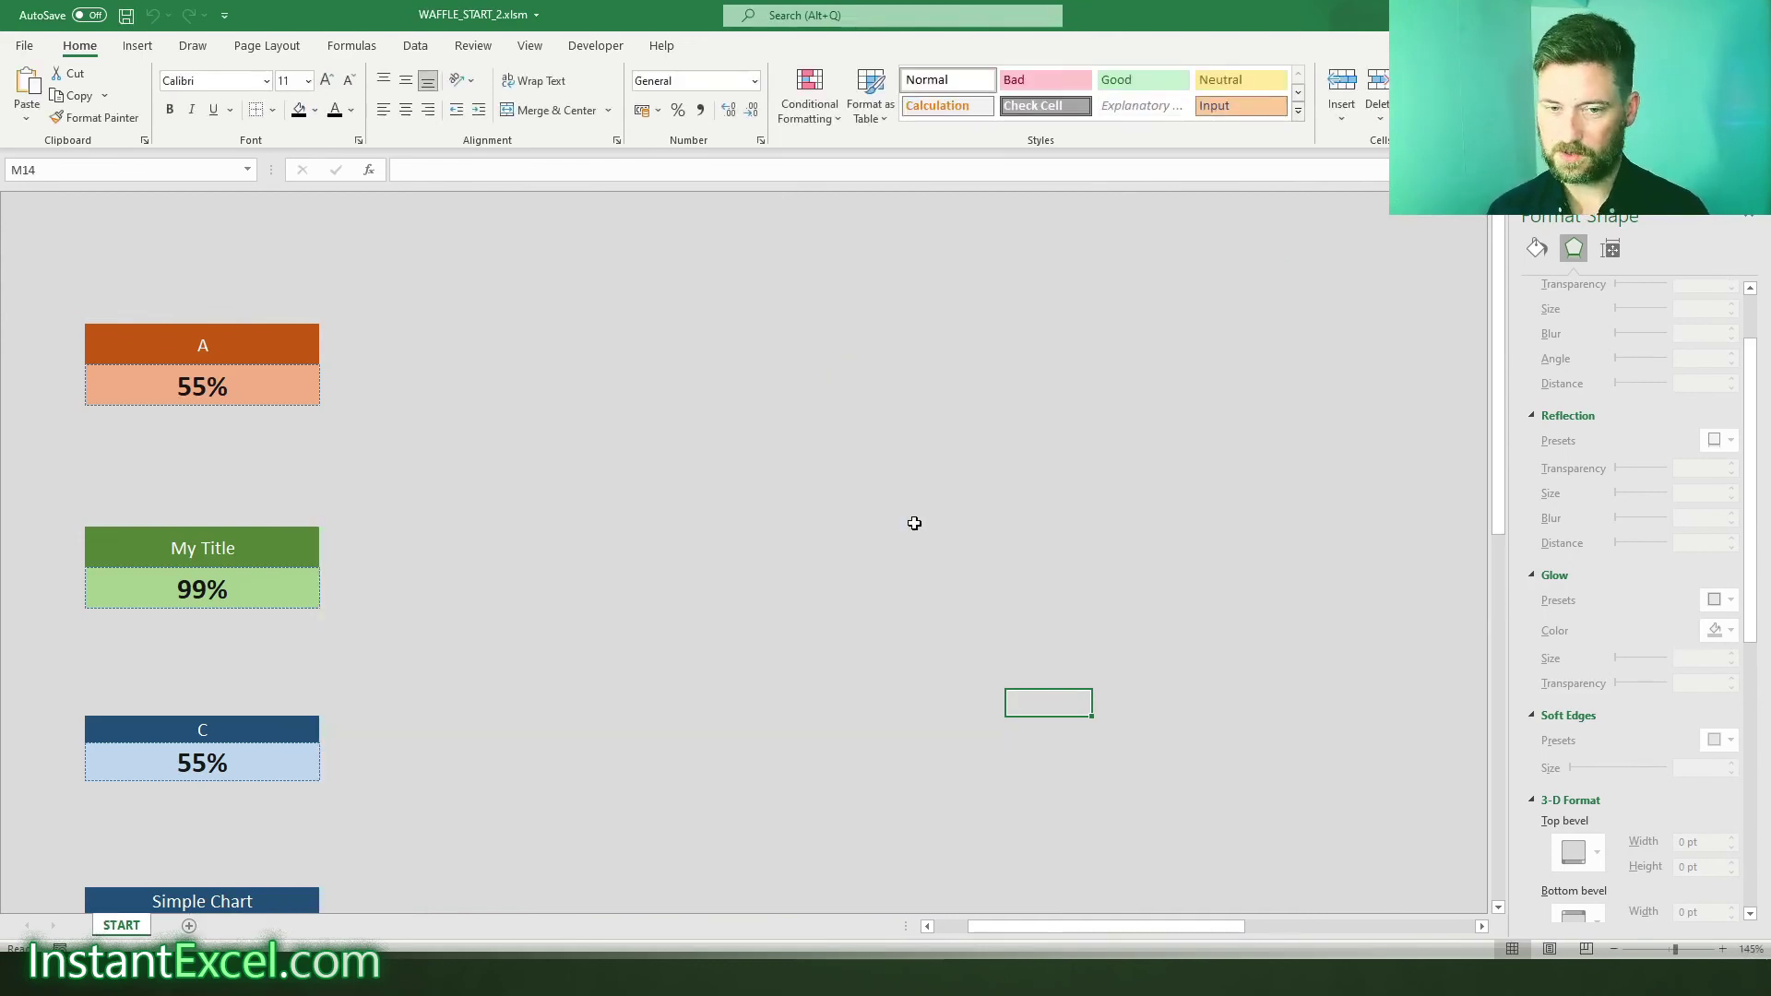
- Check whether the workbook still contains any hidden sheets
{"action": "right_click", "coordinate": [140, 923]}
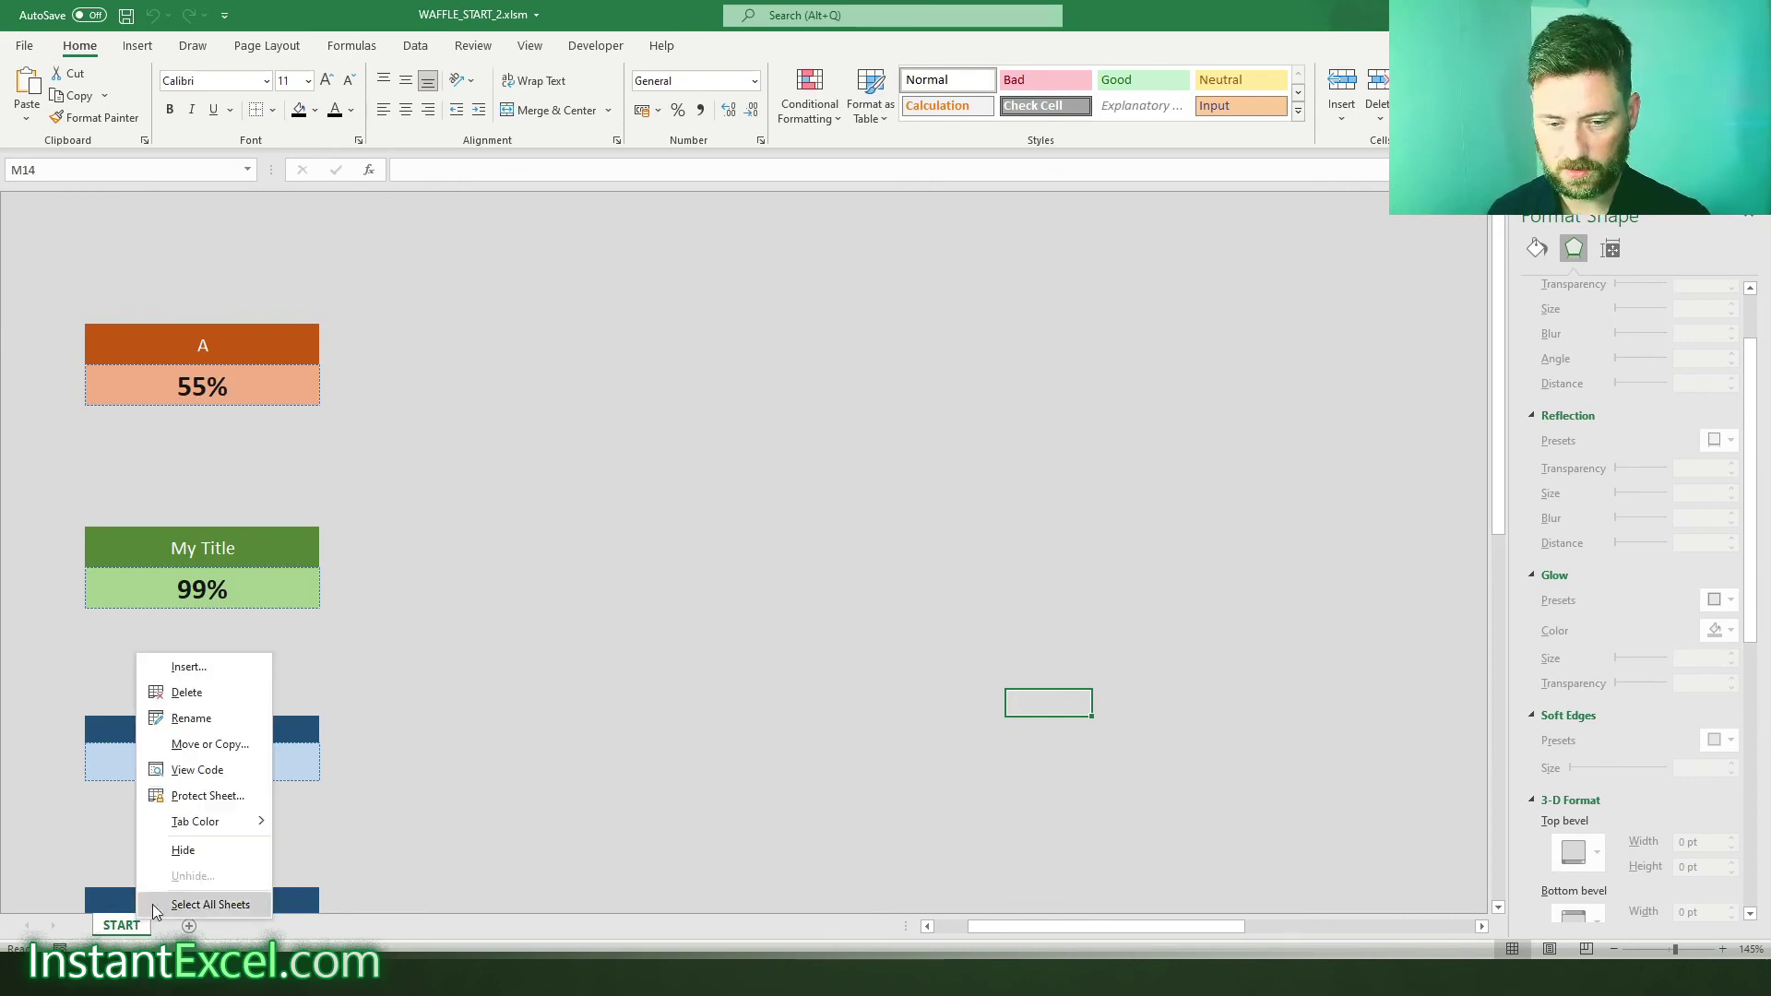
{"action": "left_click", "coordinate": [683, 751]}
{"action": "left_click", "coordinate": [547, 597]}
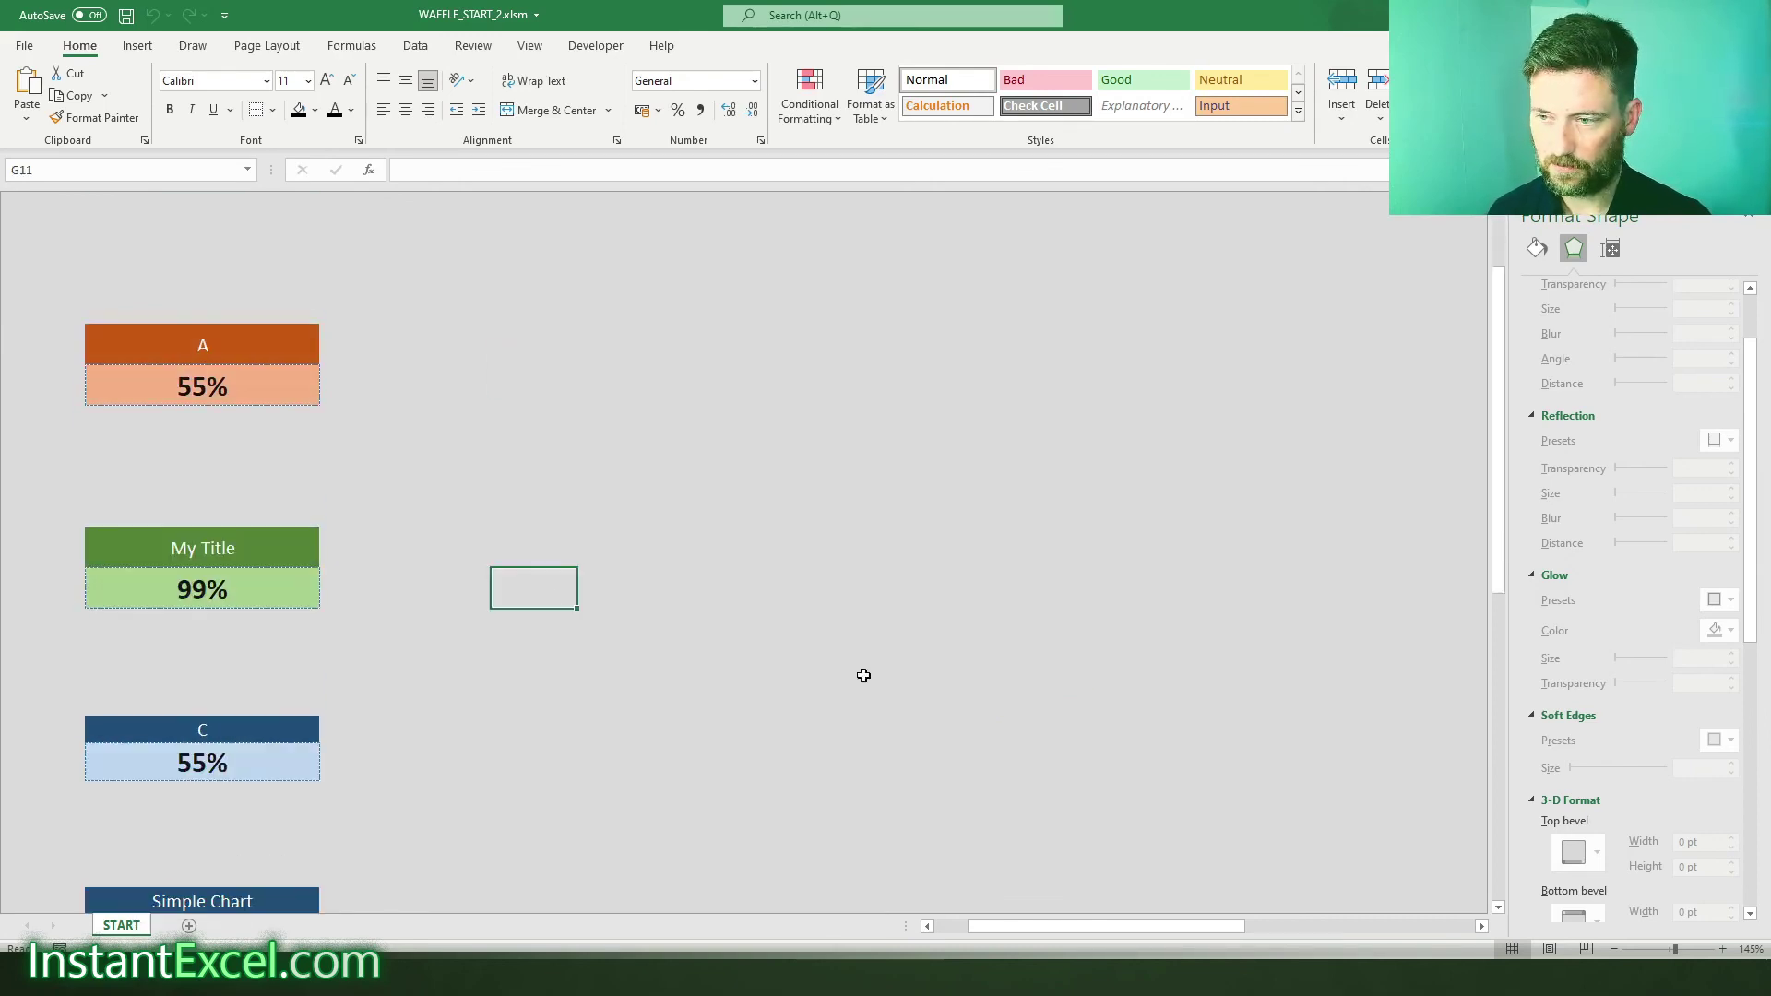
- Review the Instant Excel macro instructions on the START sheet and return to the chart title and value boxes
{"action": "scroll", "coordinate": [977, 605], "scroll_direction": "right", "scroll_amount": 5}
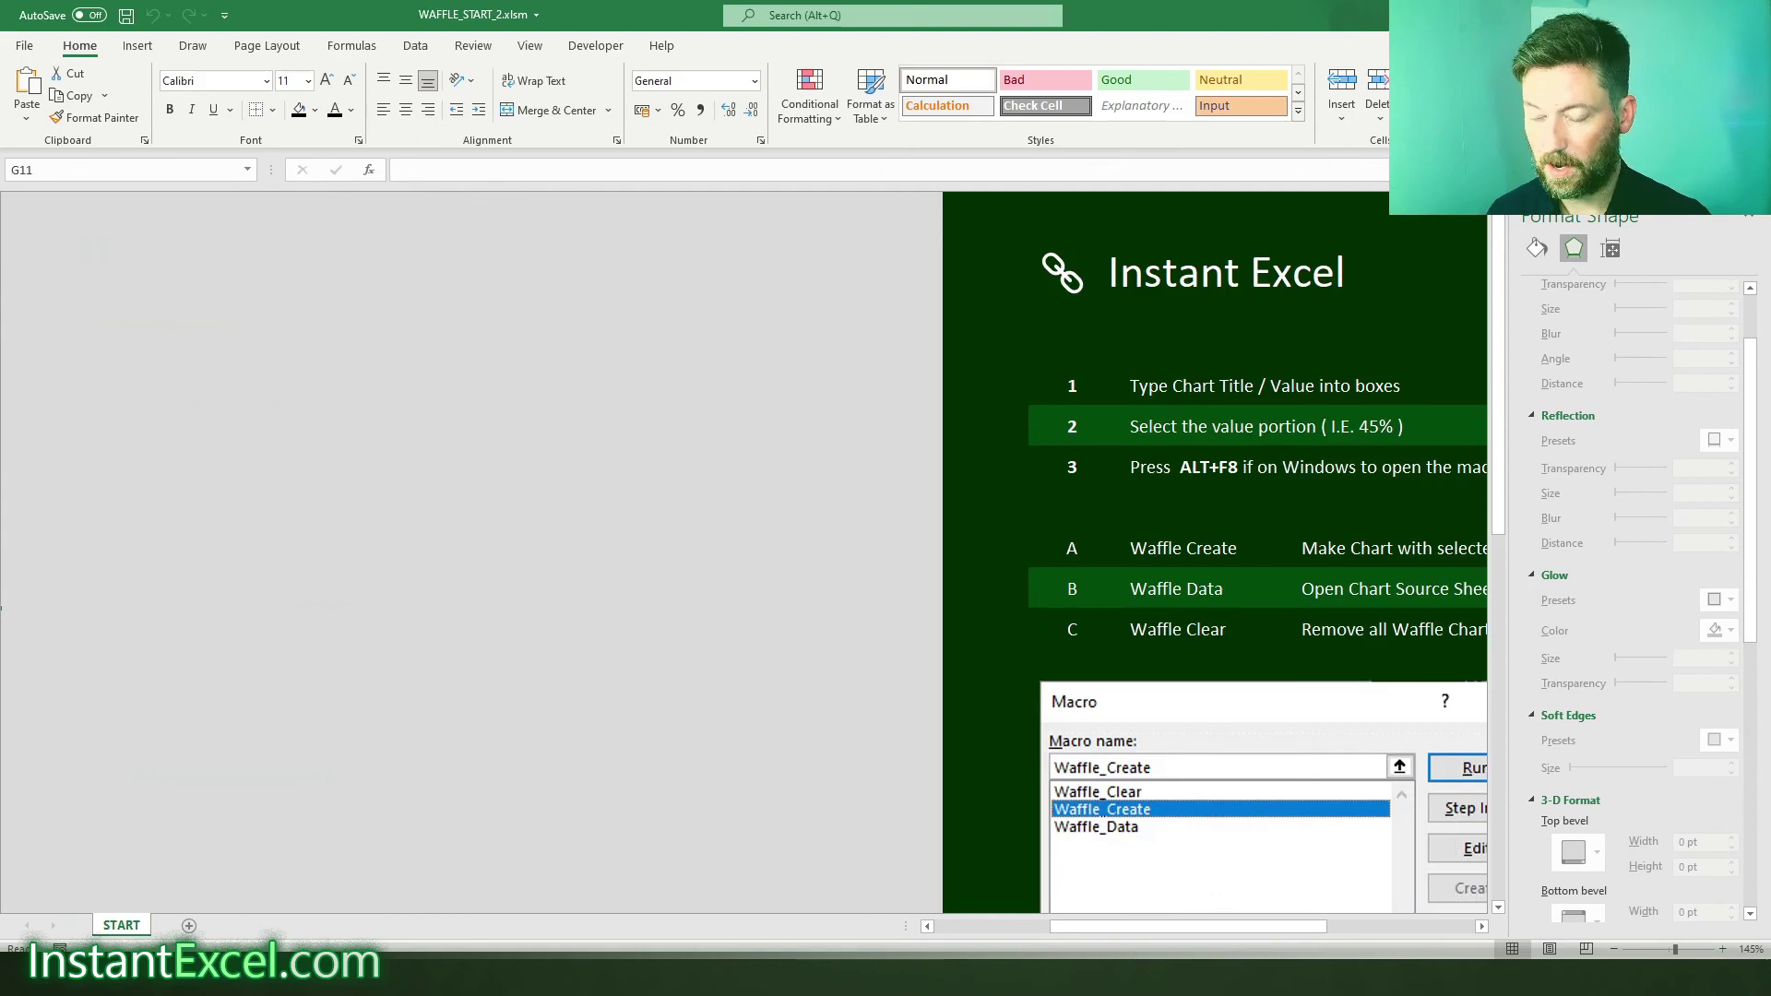
{"action": "scroll", "coordinate": [1123, 945], "scroll_direction": "right", "scroll_amount": 4}
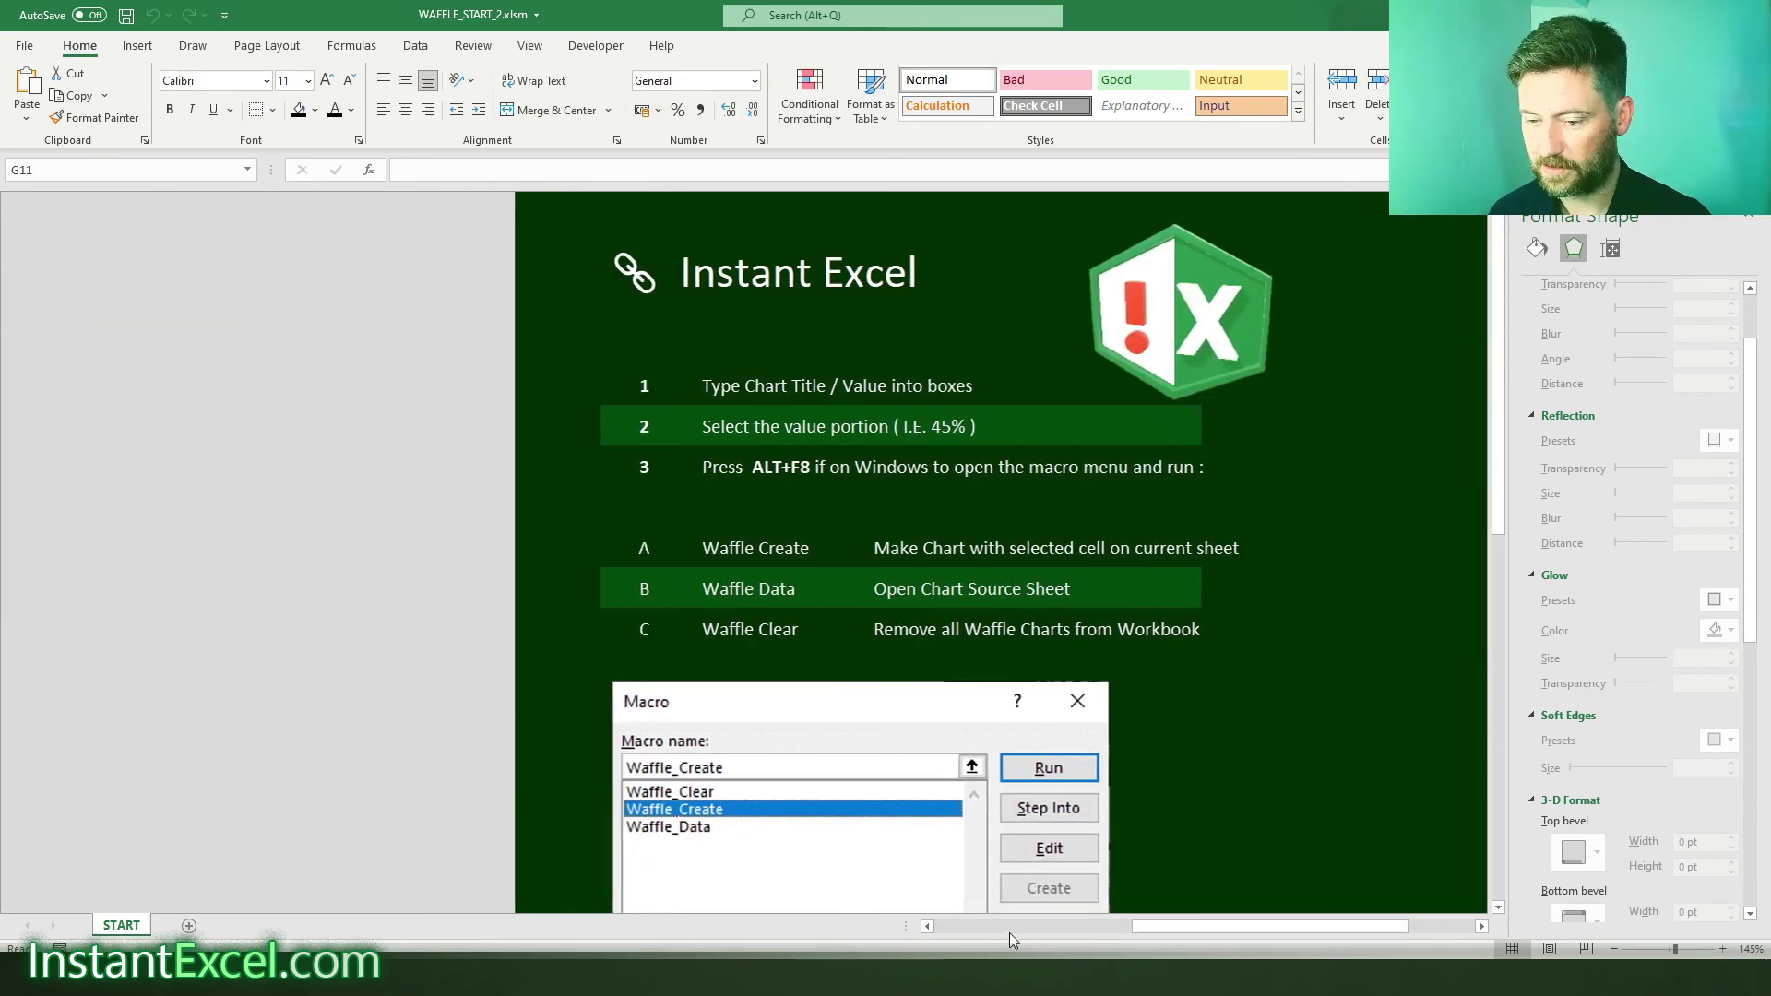
{"action": "left_click_drag", "start_coordinate": [906, 930], "coordinate": [804, 938]}
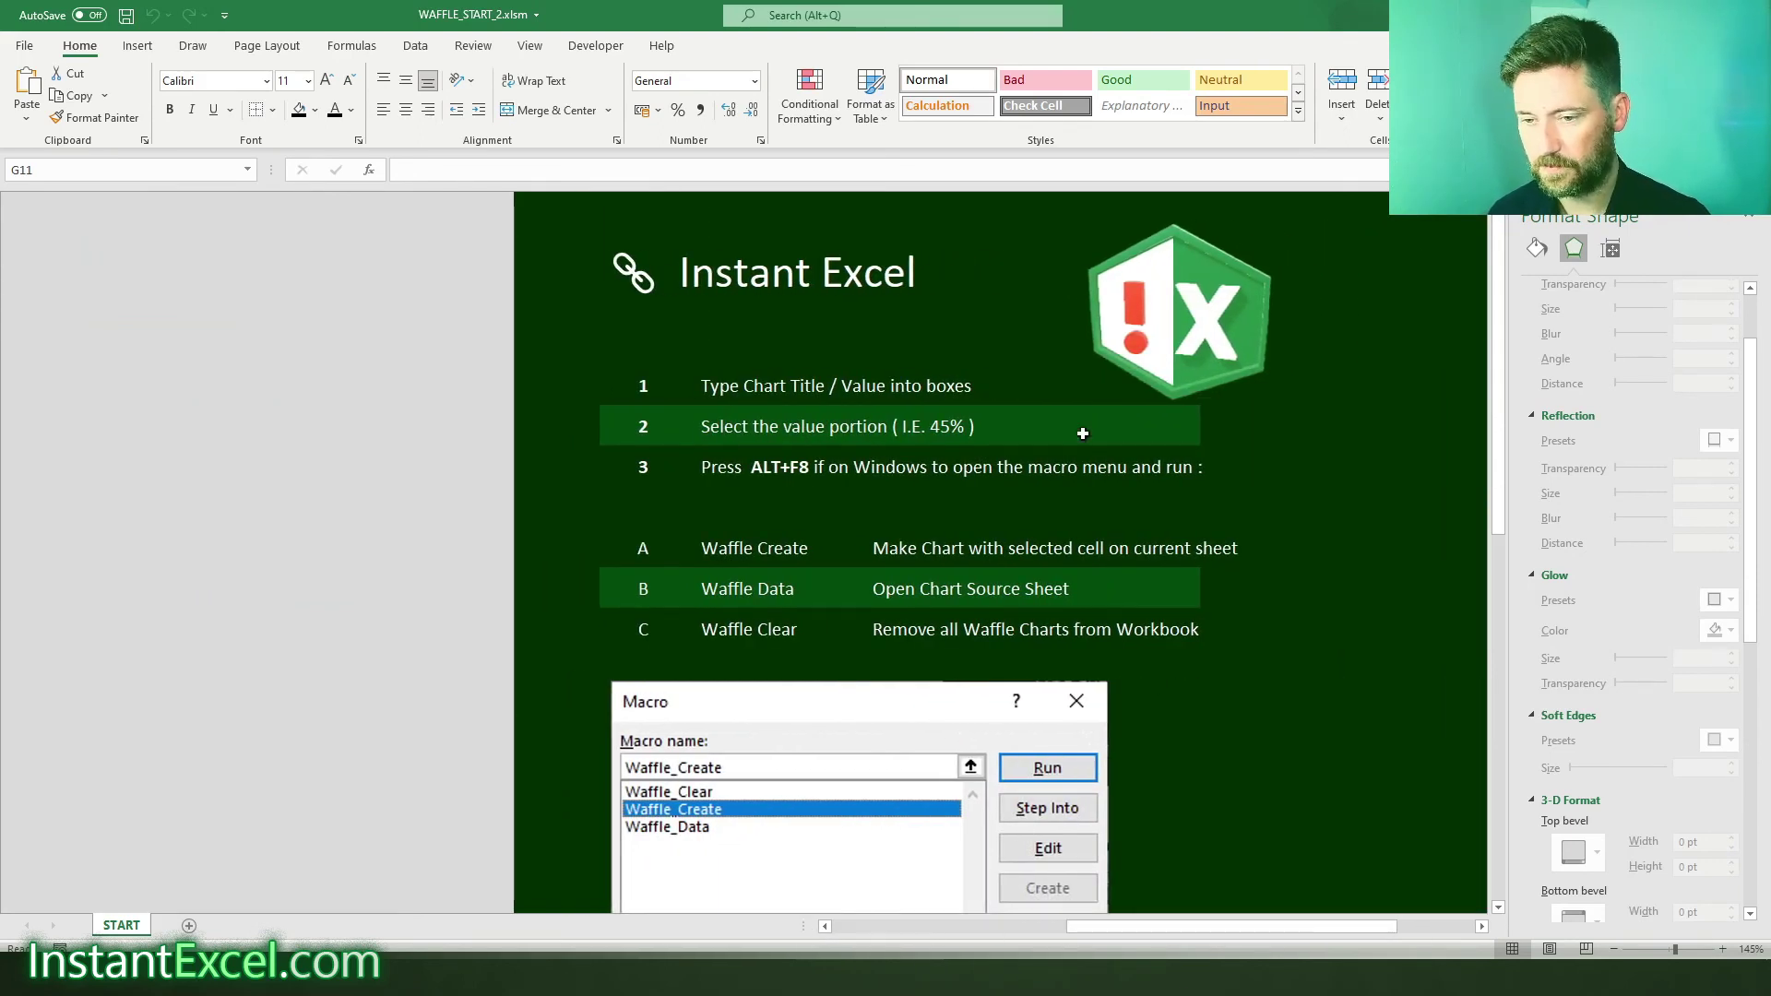
{"action": "scroll", "coordinate": [1078, 433], "scroll_direction": "down", "scroll_amount": 1}
{"action": "left_click_drag", "start_coordinate": [911, 490], "coordinate": [908, 470]}
{"action": "scroll", "coordinate": [691, 486], "scroll_direction": "left", "scroll_amount": 9}
{"action": "scroll", "coordinate": [696, 497], "scroll_direction": "up", "scroll_amount": 1}
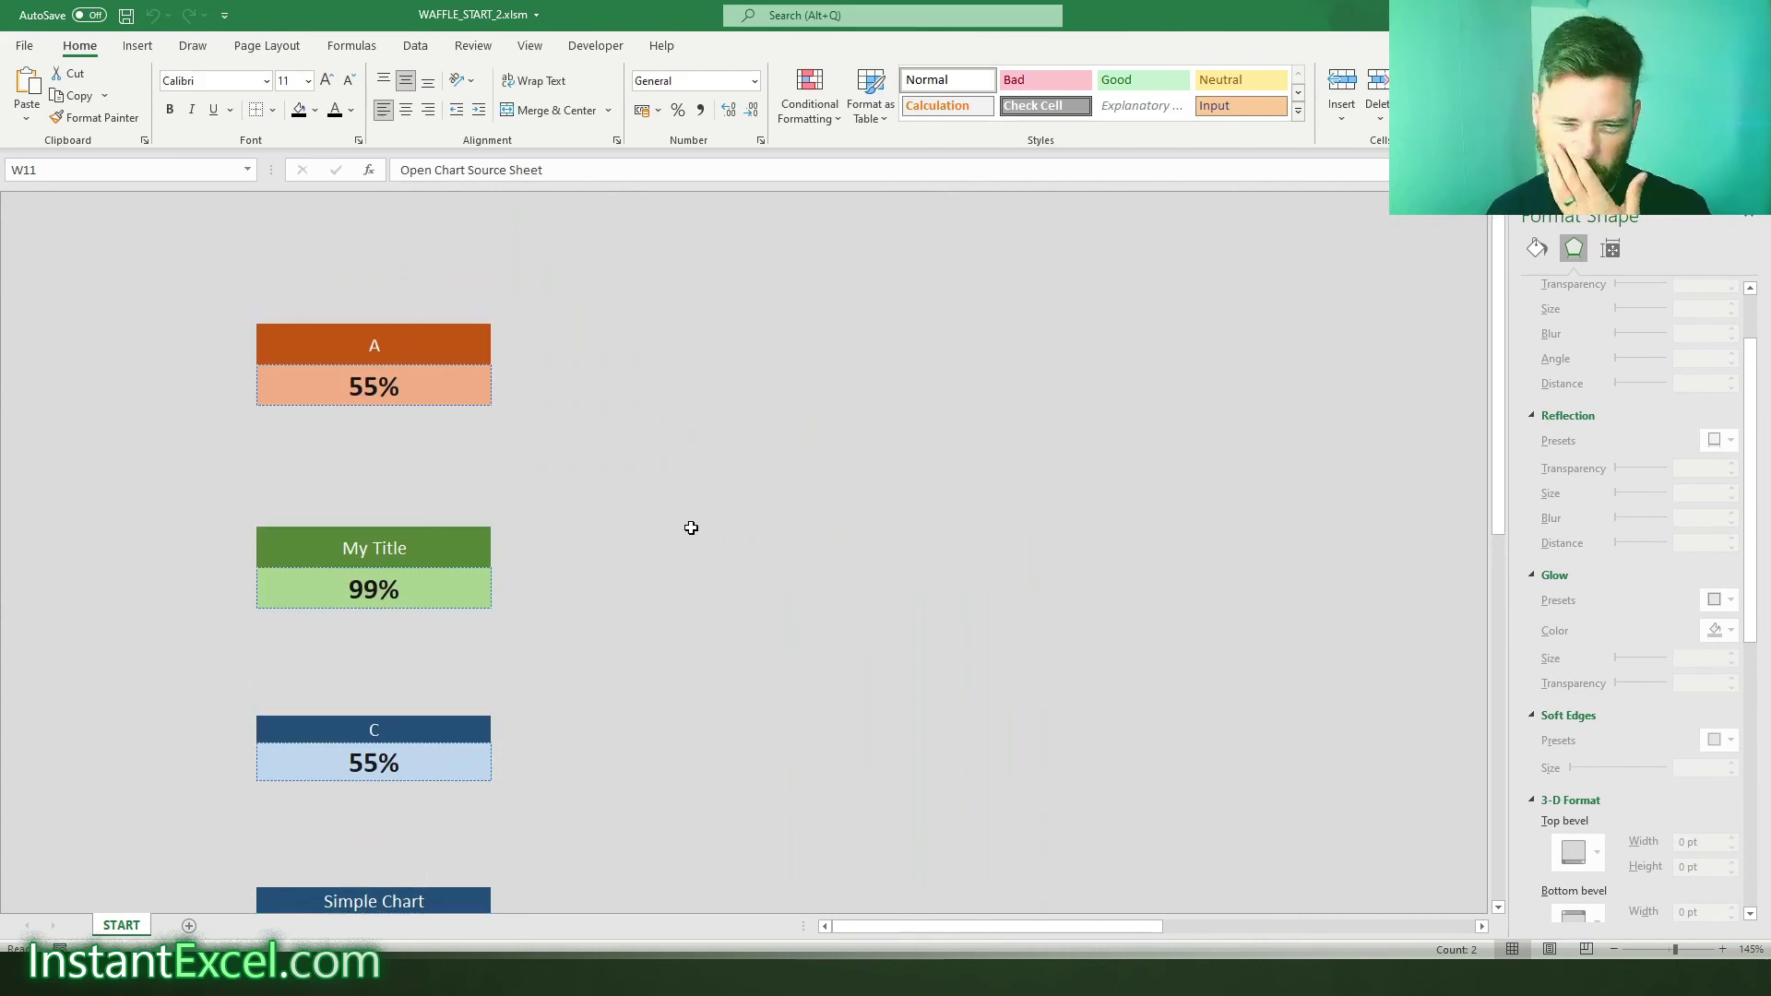
{"action": "left_click", "coordinate": [636, 552]}
{"action": "left_click", "coordinate": [787, 703]}
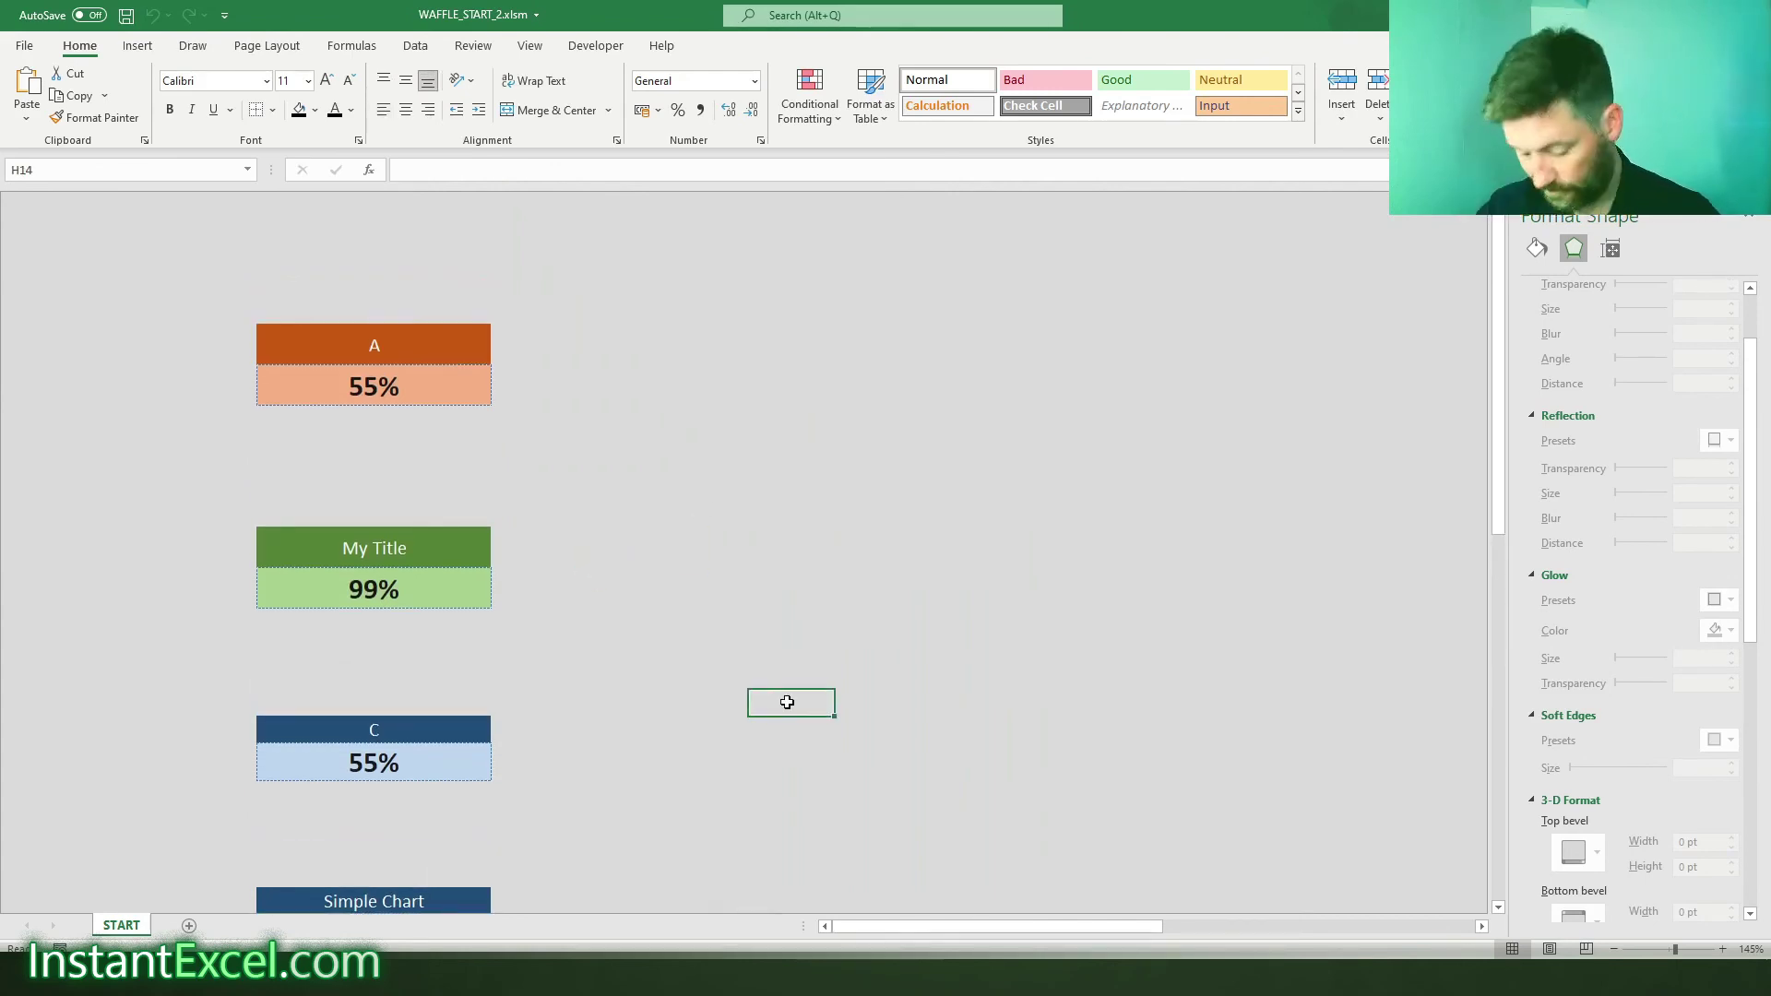
- Create a new blank workbook and enter 0.25 in cell K12
{"action": "key", "text": "ctrl+n"}
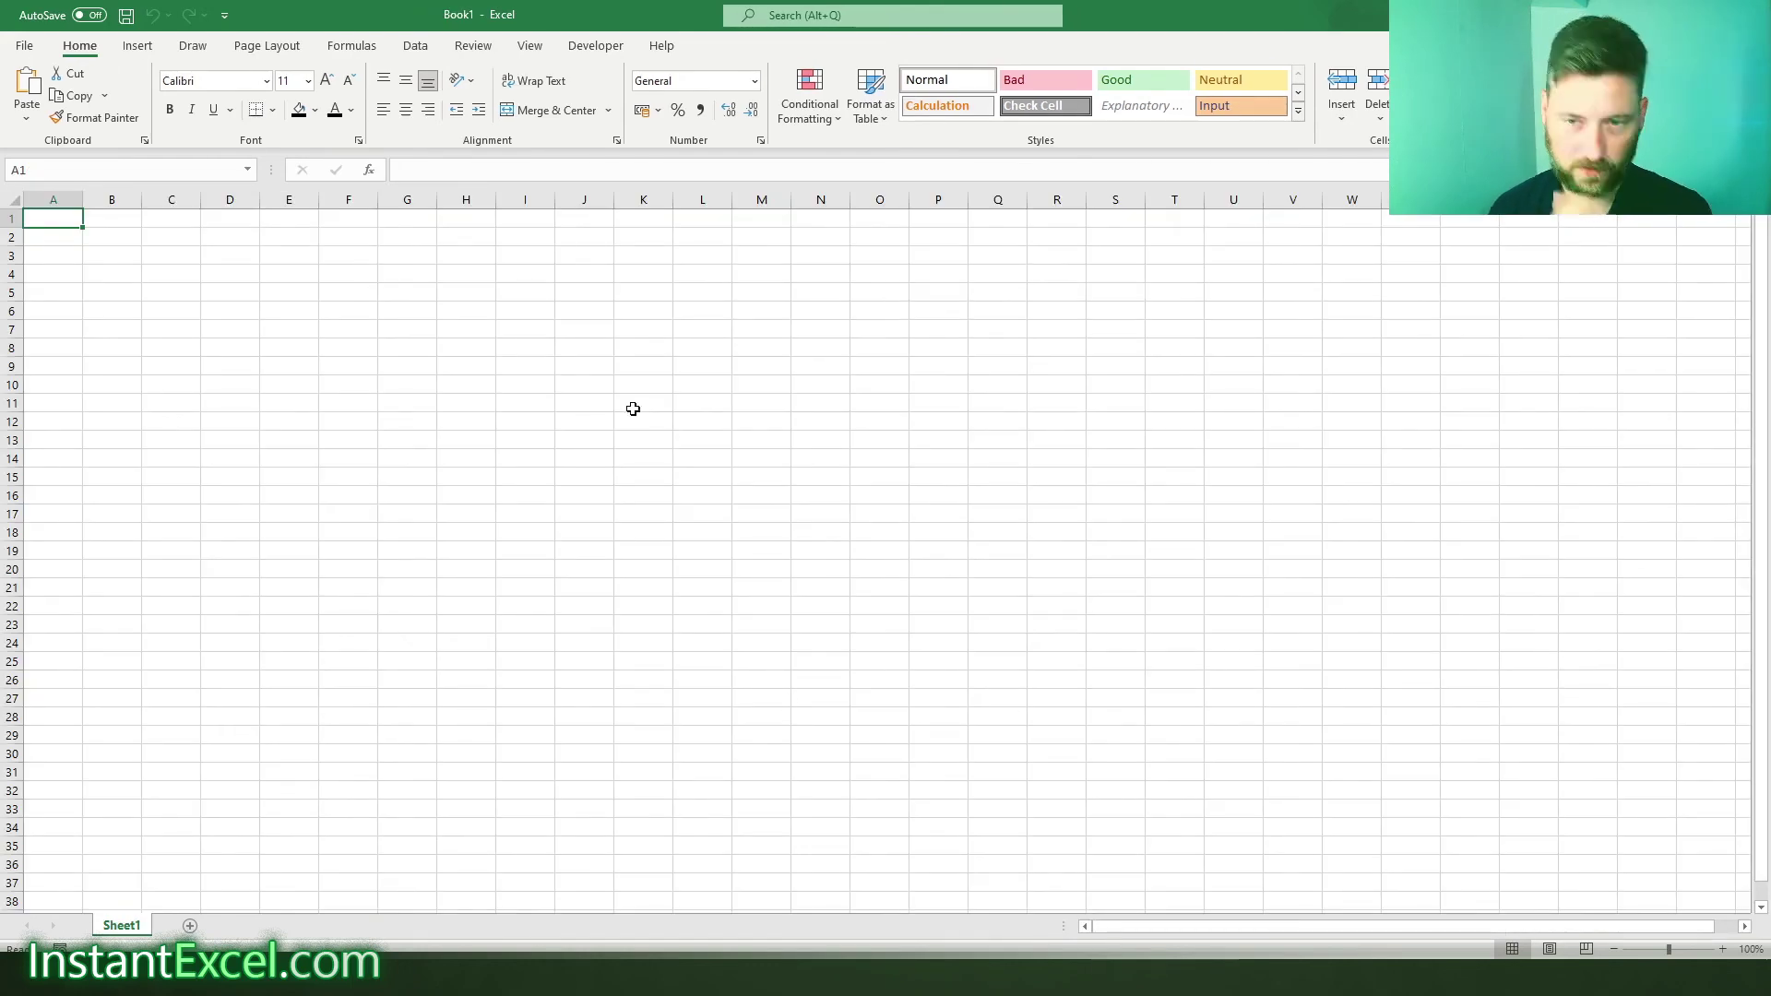
{"action": "left_click", "coordinate": [632, 419]}
{"action": "type", "text": "0.25"}
{"action": "key", "text": "Return"}
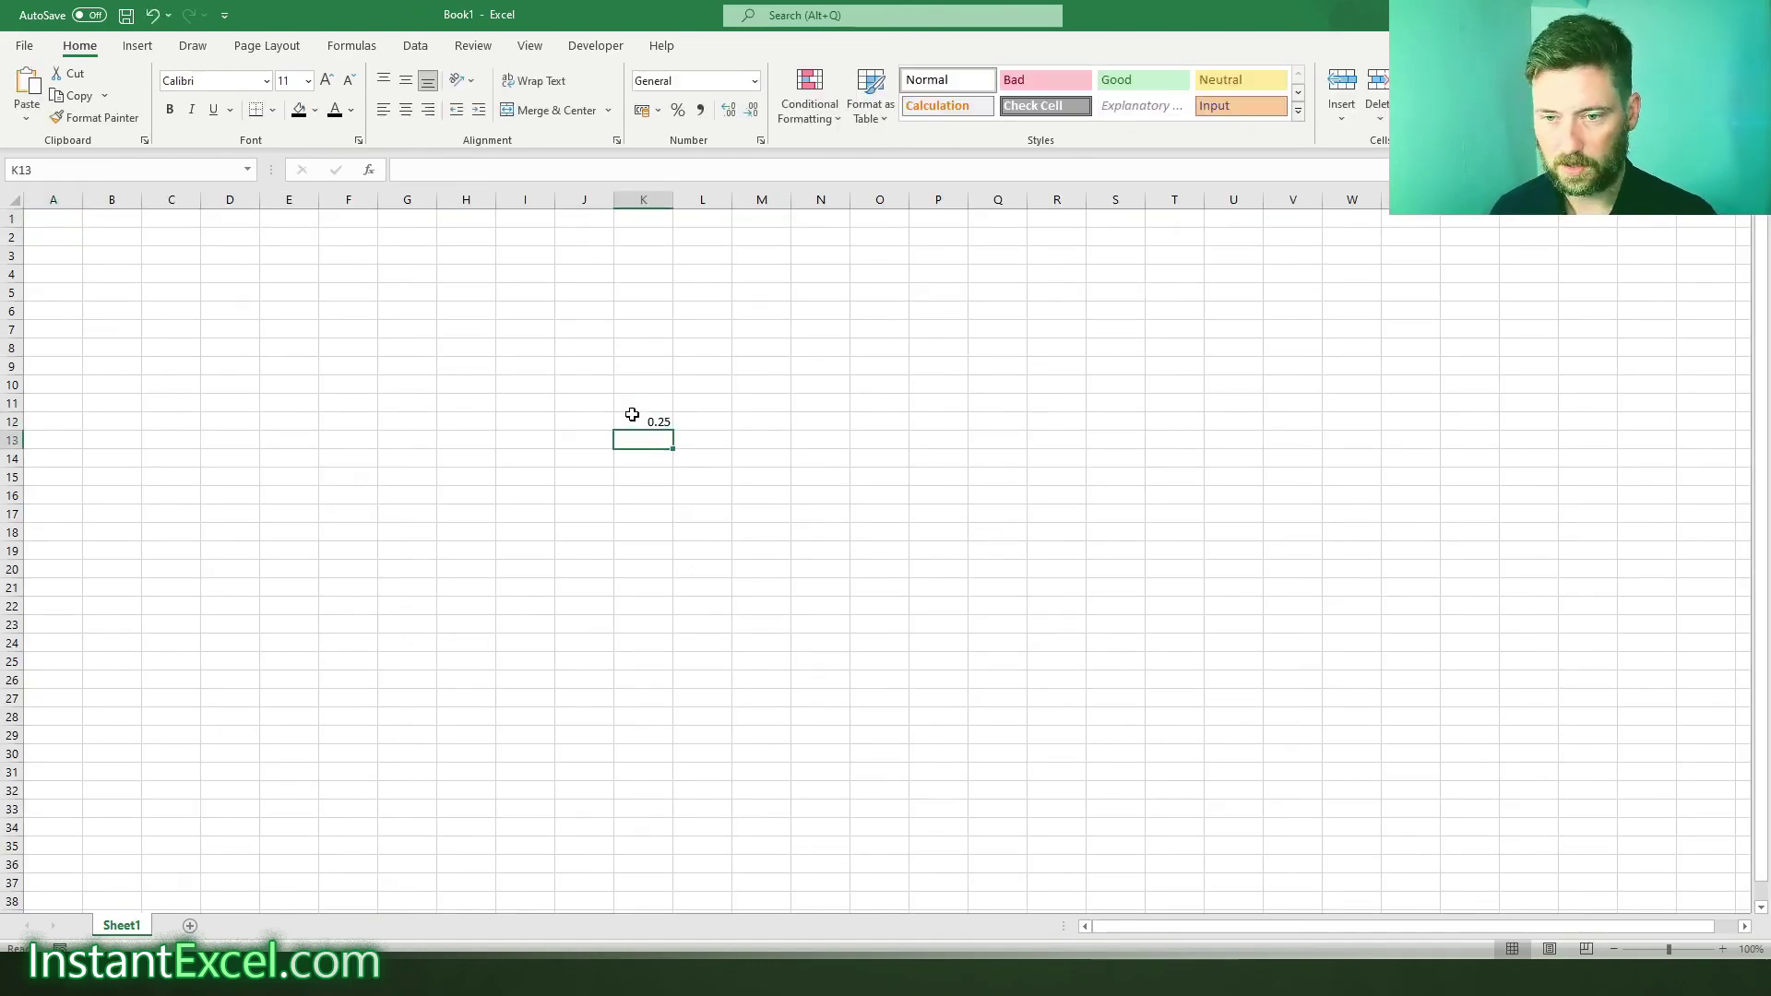
- Create a waffle chart from the value in K12 with the Waffle_Create macro and move it clear of the cell
{"action": "left_click", "coordinate": [660, 418]}
{"action": "key", "text": "alt+F8"}
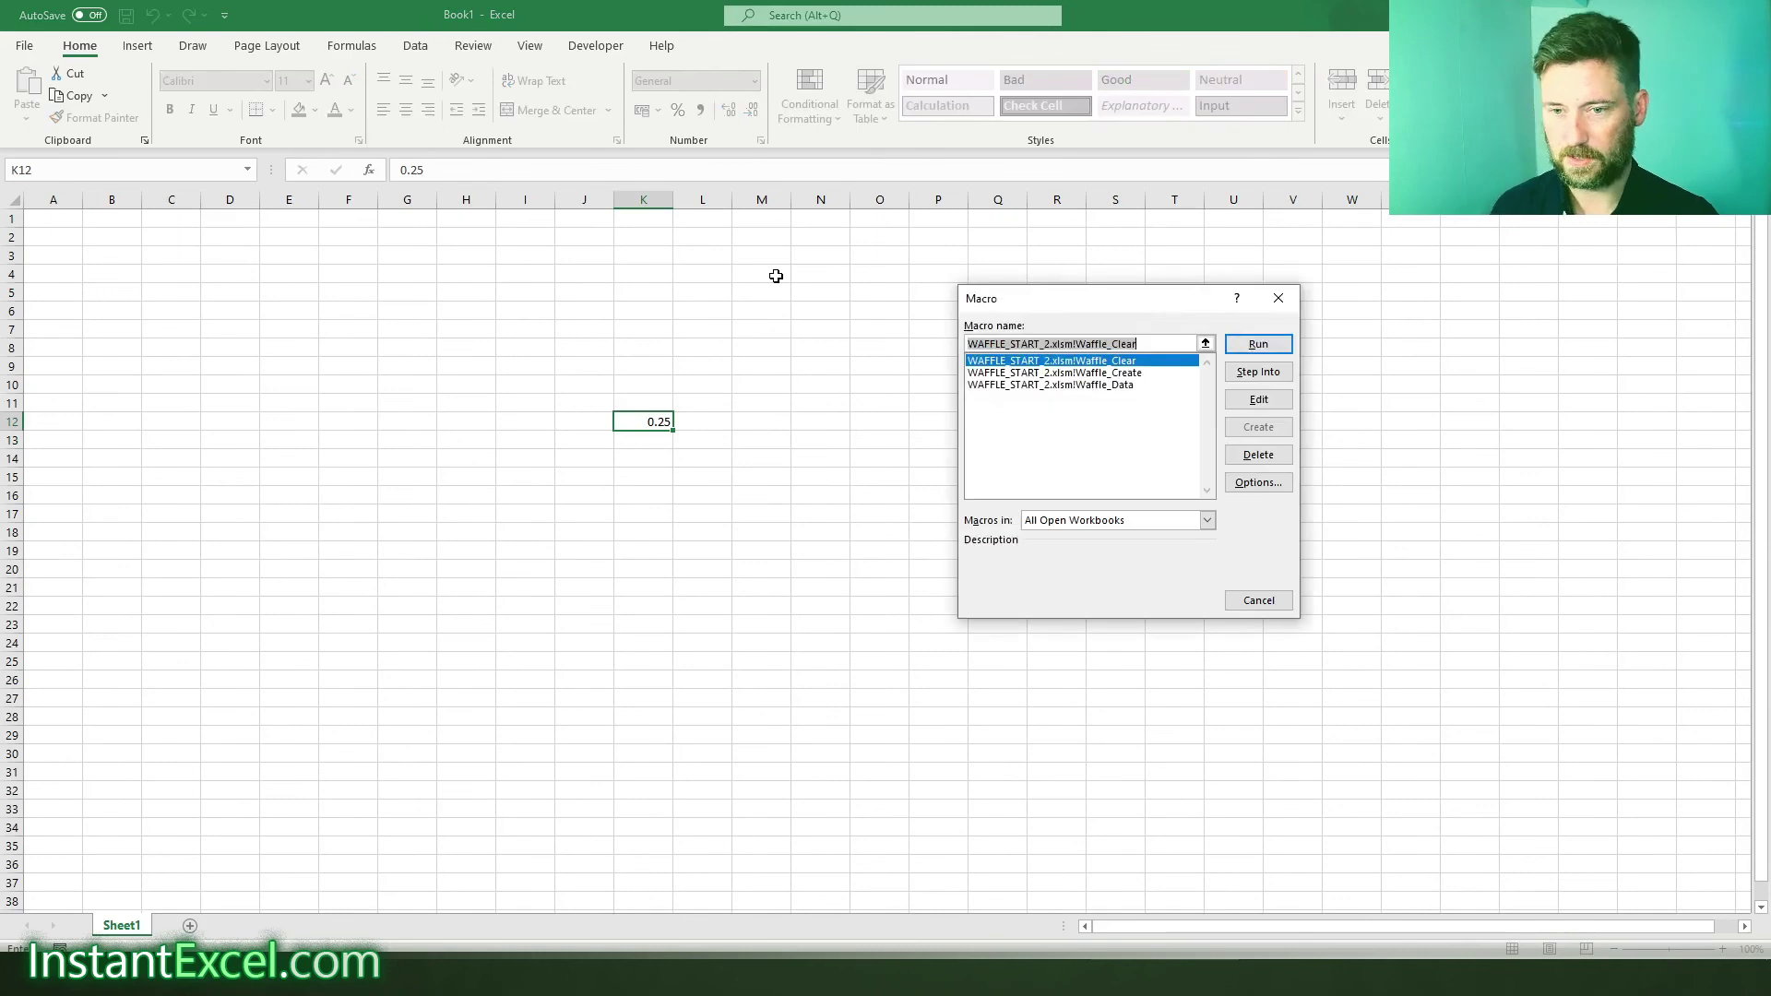
{"action": "left_click", "coordinate": [1102, 382]}
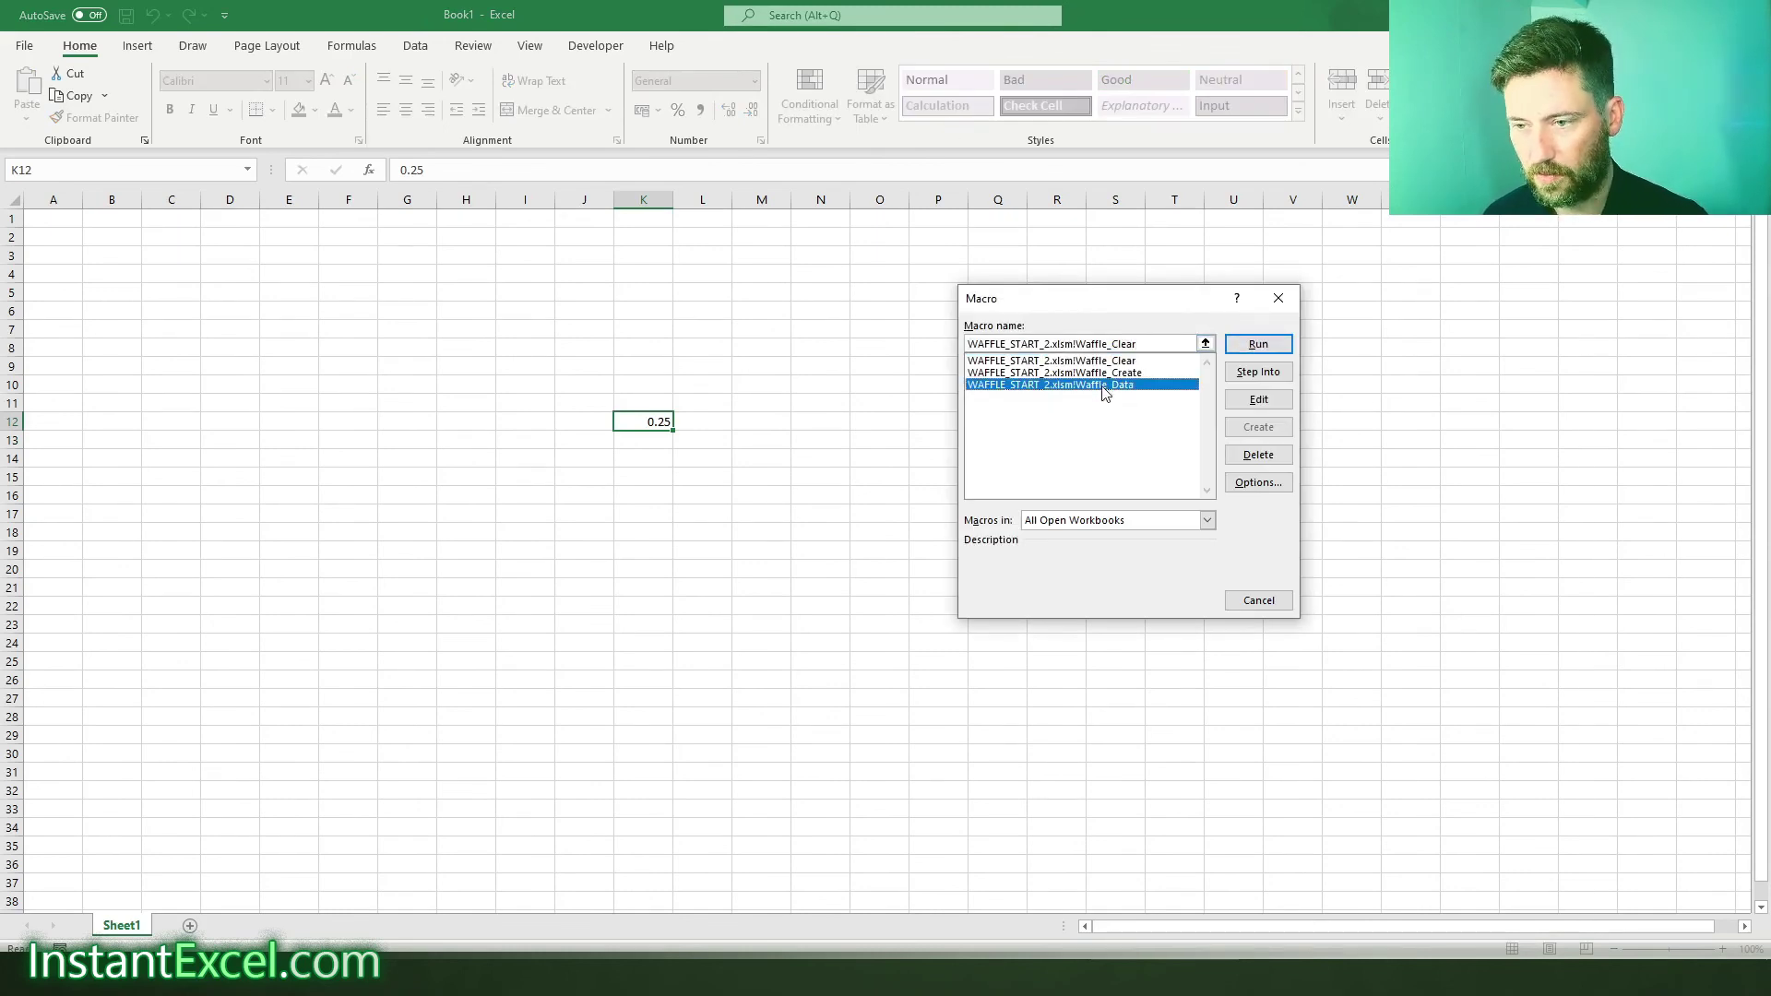
{"action": "left_click", "coordinate": [1281, 344]}
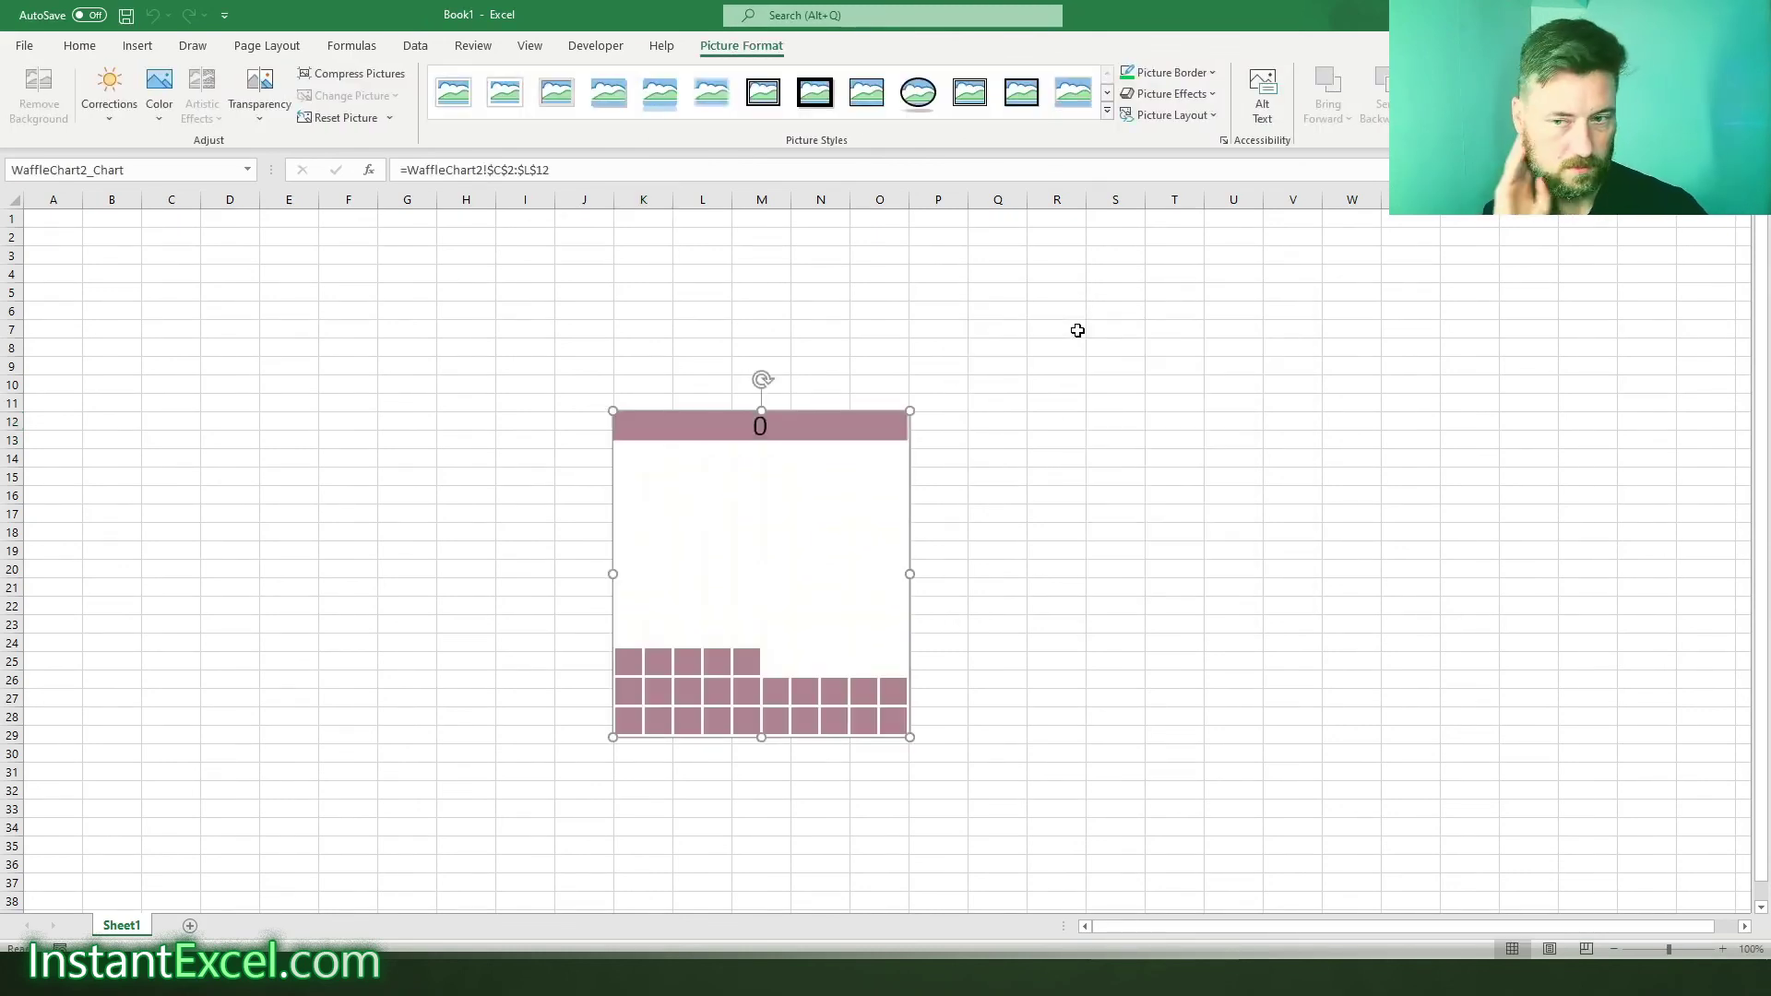
{"action": "left_click_drag", "start_coordinate": [706, 593], "coordinate": [1000, 479]}
- Enter aa as the chart title in cell K11, directly above the 0.25 value
{"action": "left_click", "coordinate": [656, 419]}
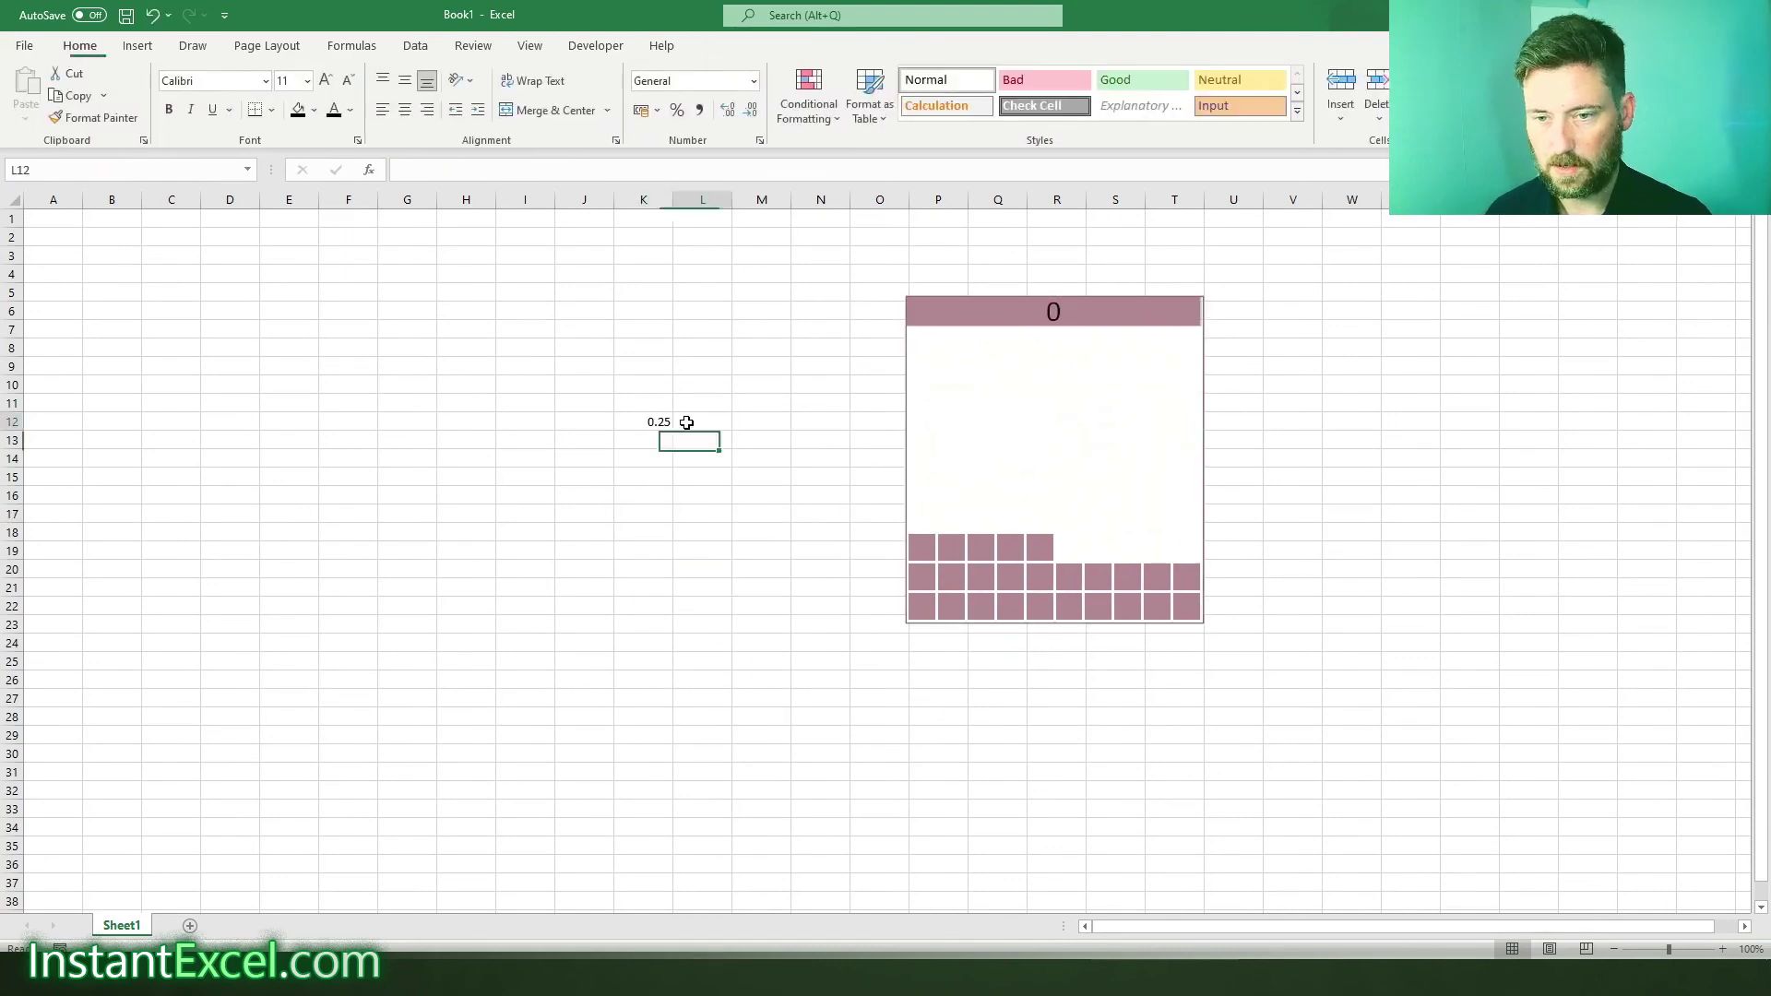
{"action": "key", "text": "Up"}
{"action": "type", "text": "aa"}
{"action": "key", "text": "Return"}
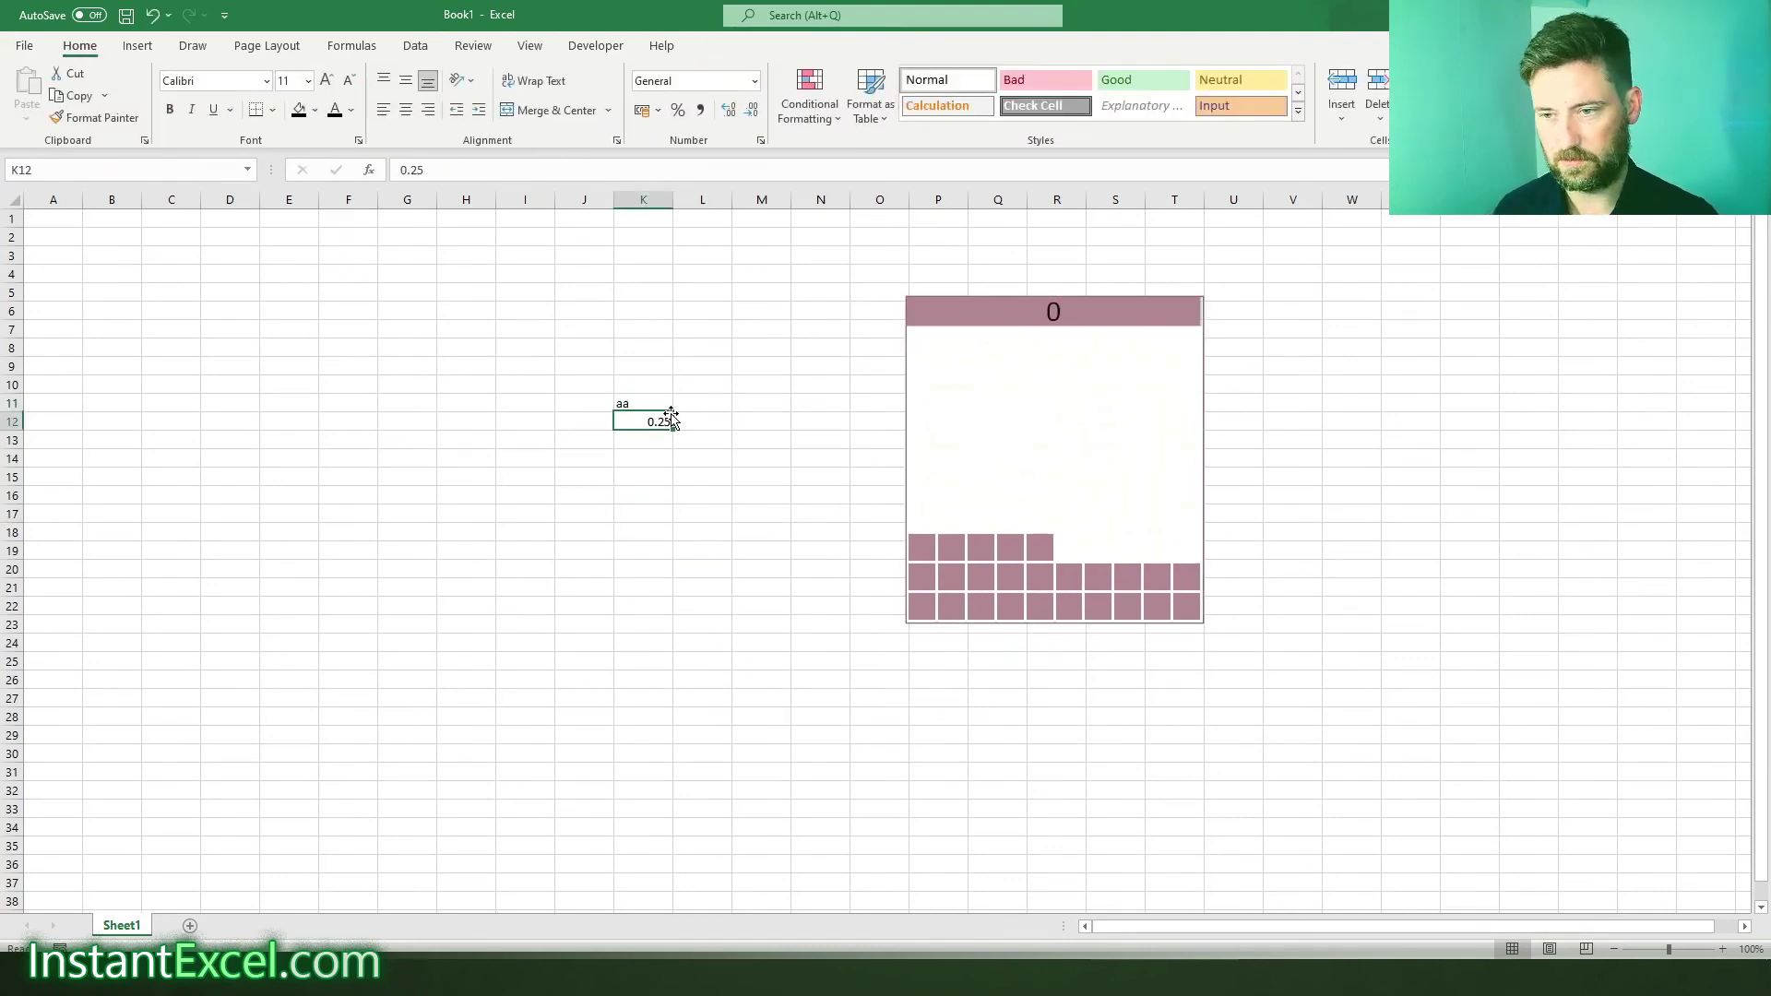
- Move the waffle chart closer to its source cells and change the title in K11 to My Title
{"action": "left_click", "coordinate": [1020, 507]}
{"action": "left_click_drag", "start_coordinate": [1021, 506], "coordinate": [908, 524]}
{"action": "left_click", "coordinate": [708, 506]}
{"action": "left_click", "coordinate": [651, 401]}
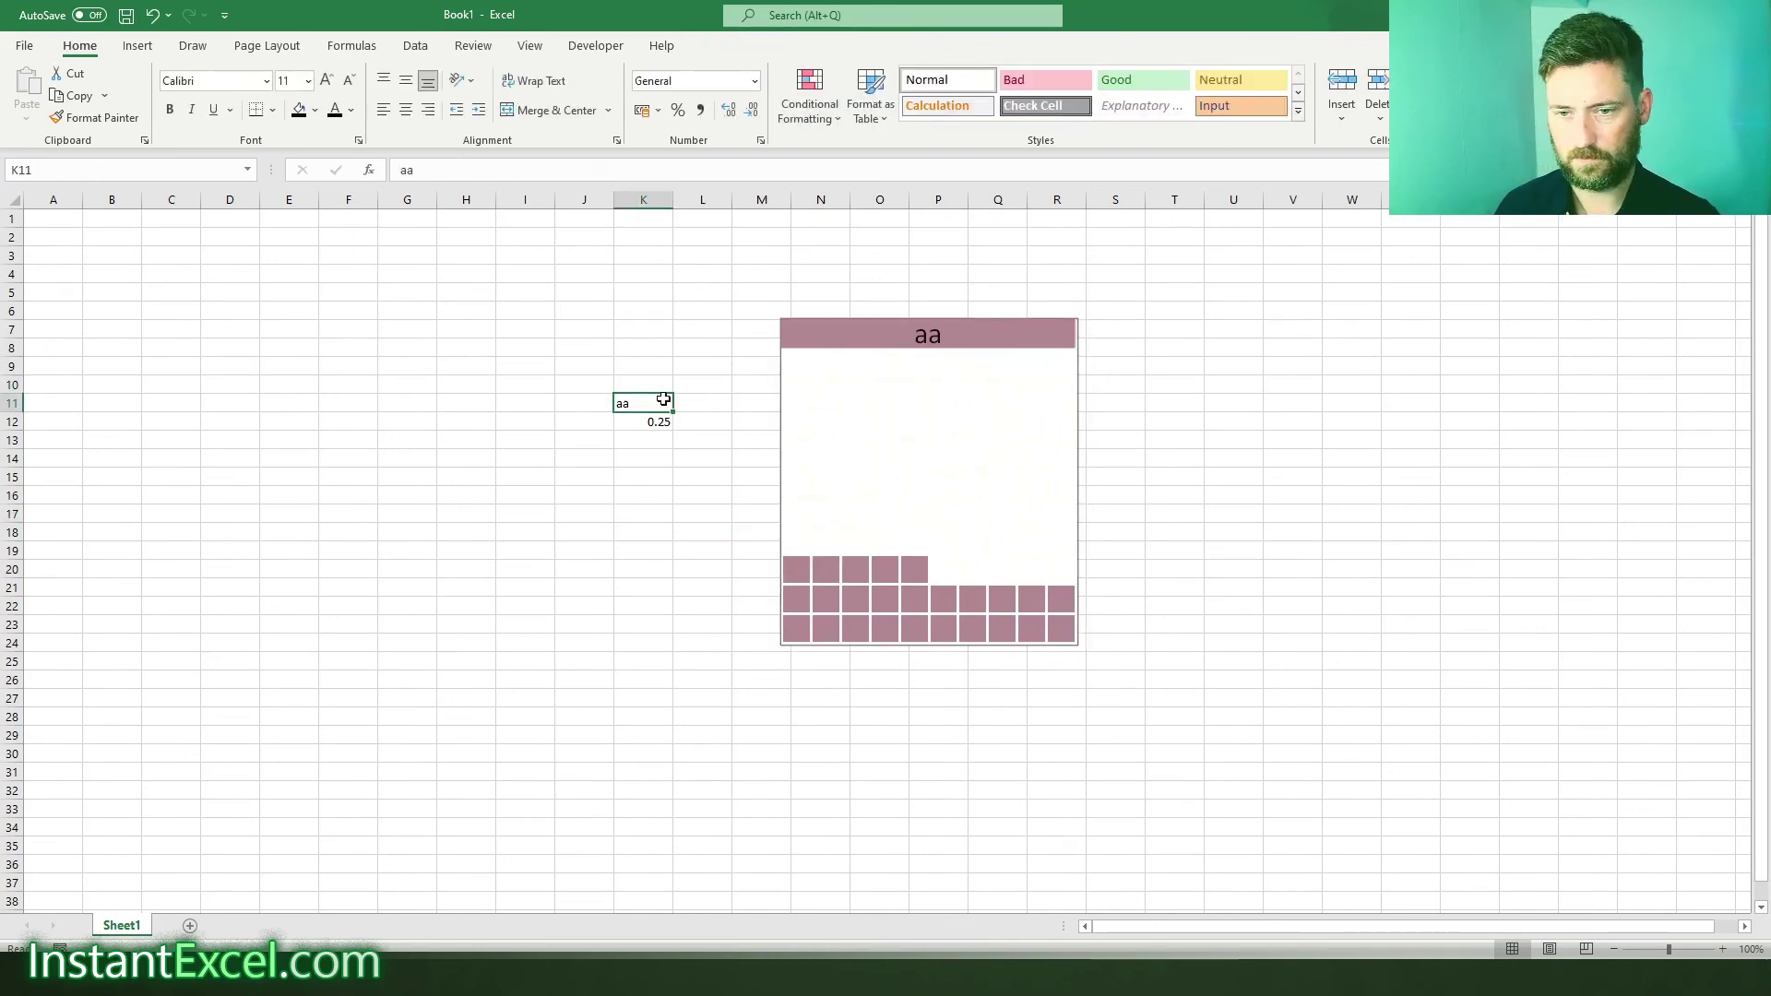
{"action": "type", "text": "My Title"}
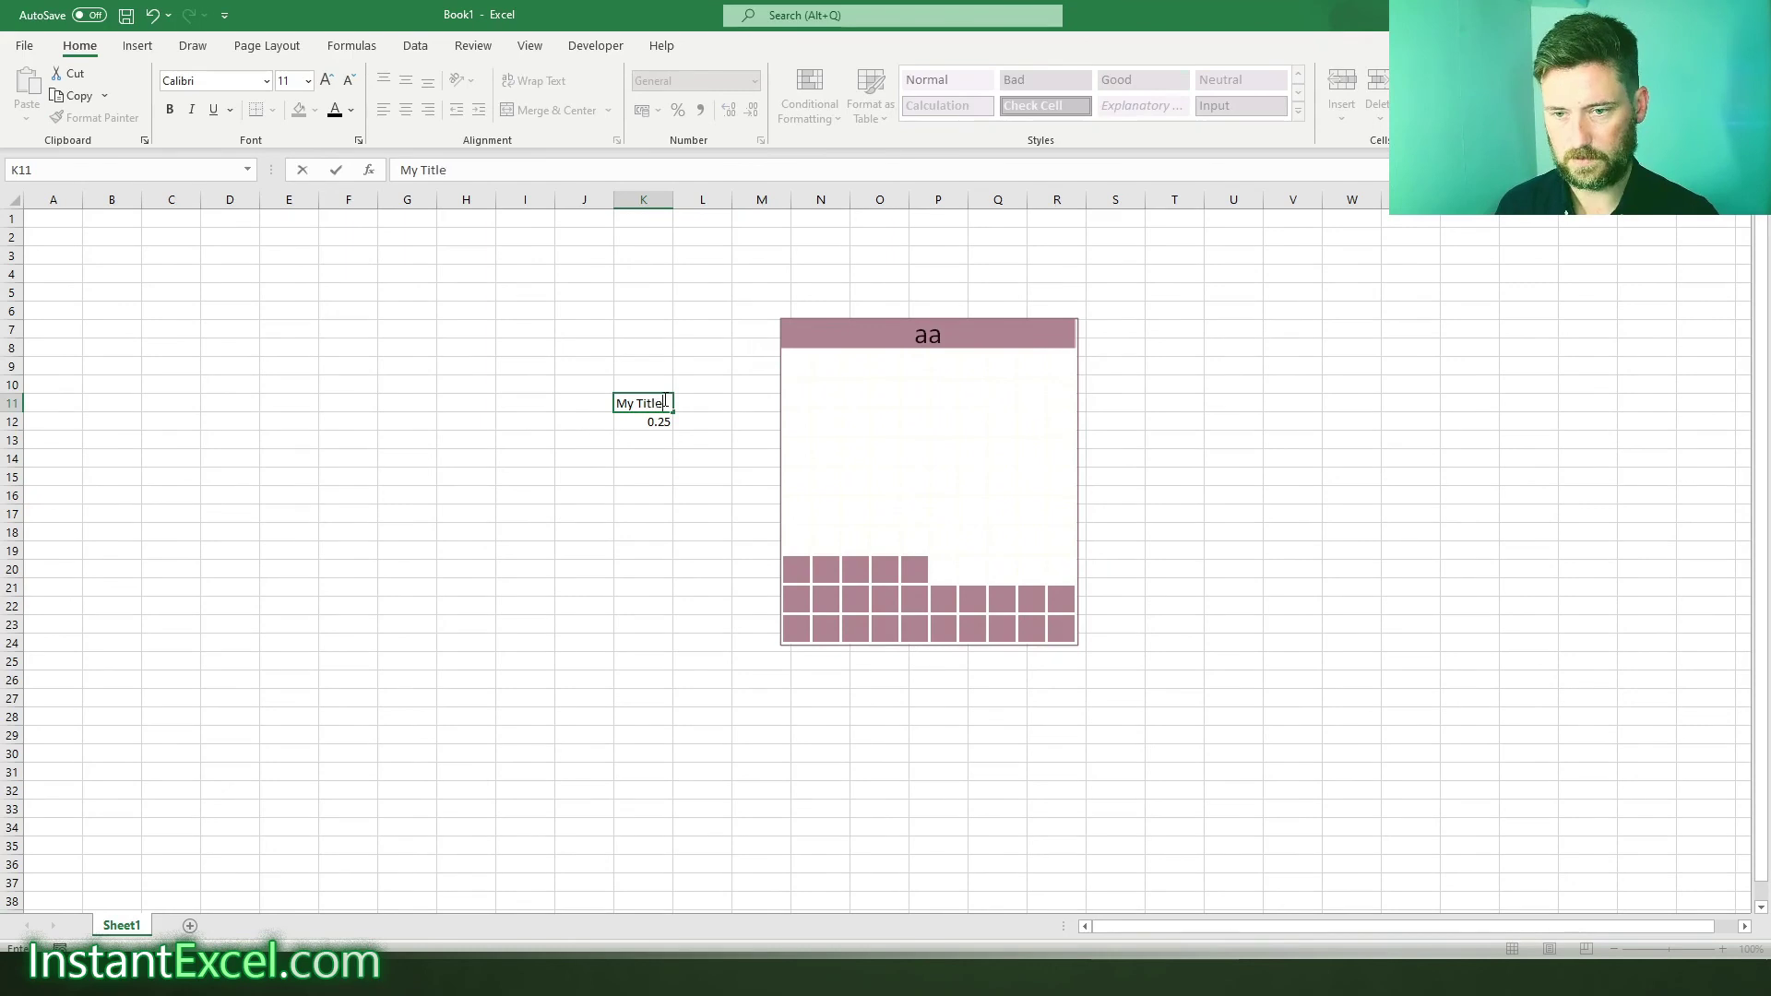
{"action": "key", "text": "Return"}
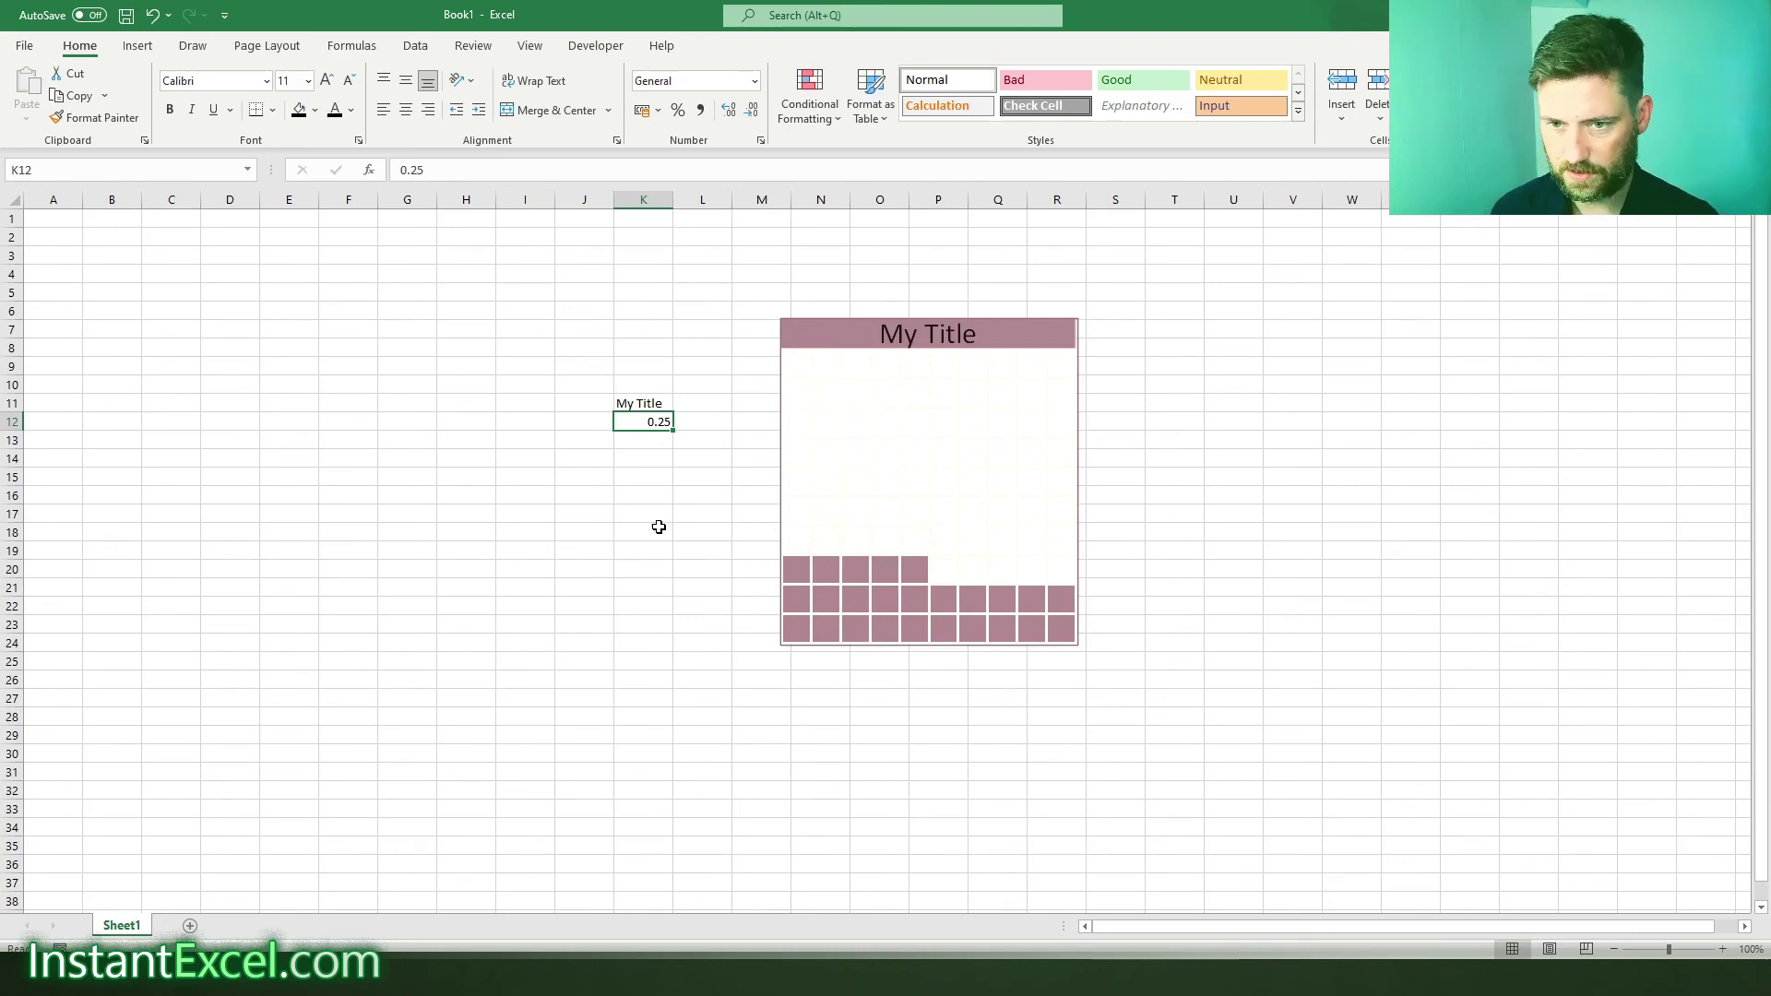
- Create a second waffle chart from the value in K12 with the Waffle_Create macro
{"action": "left_click", "coordinate": [669, 475]}
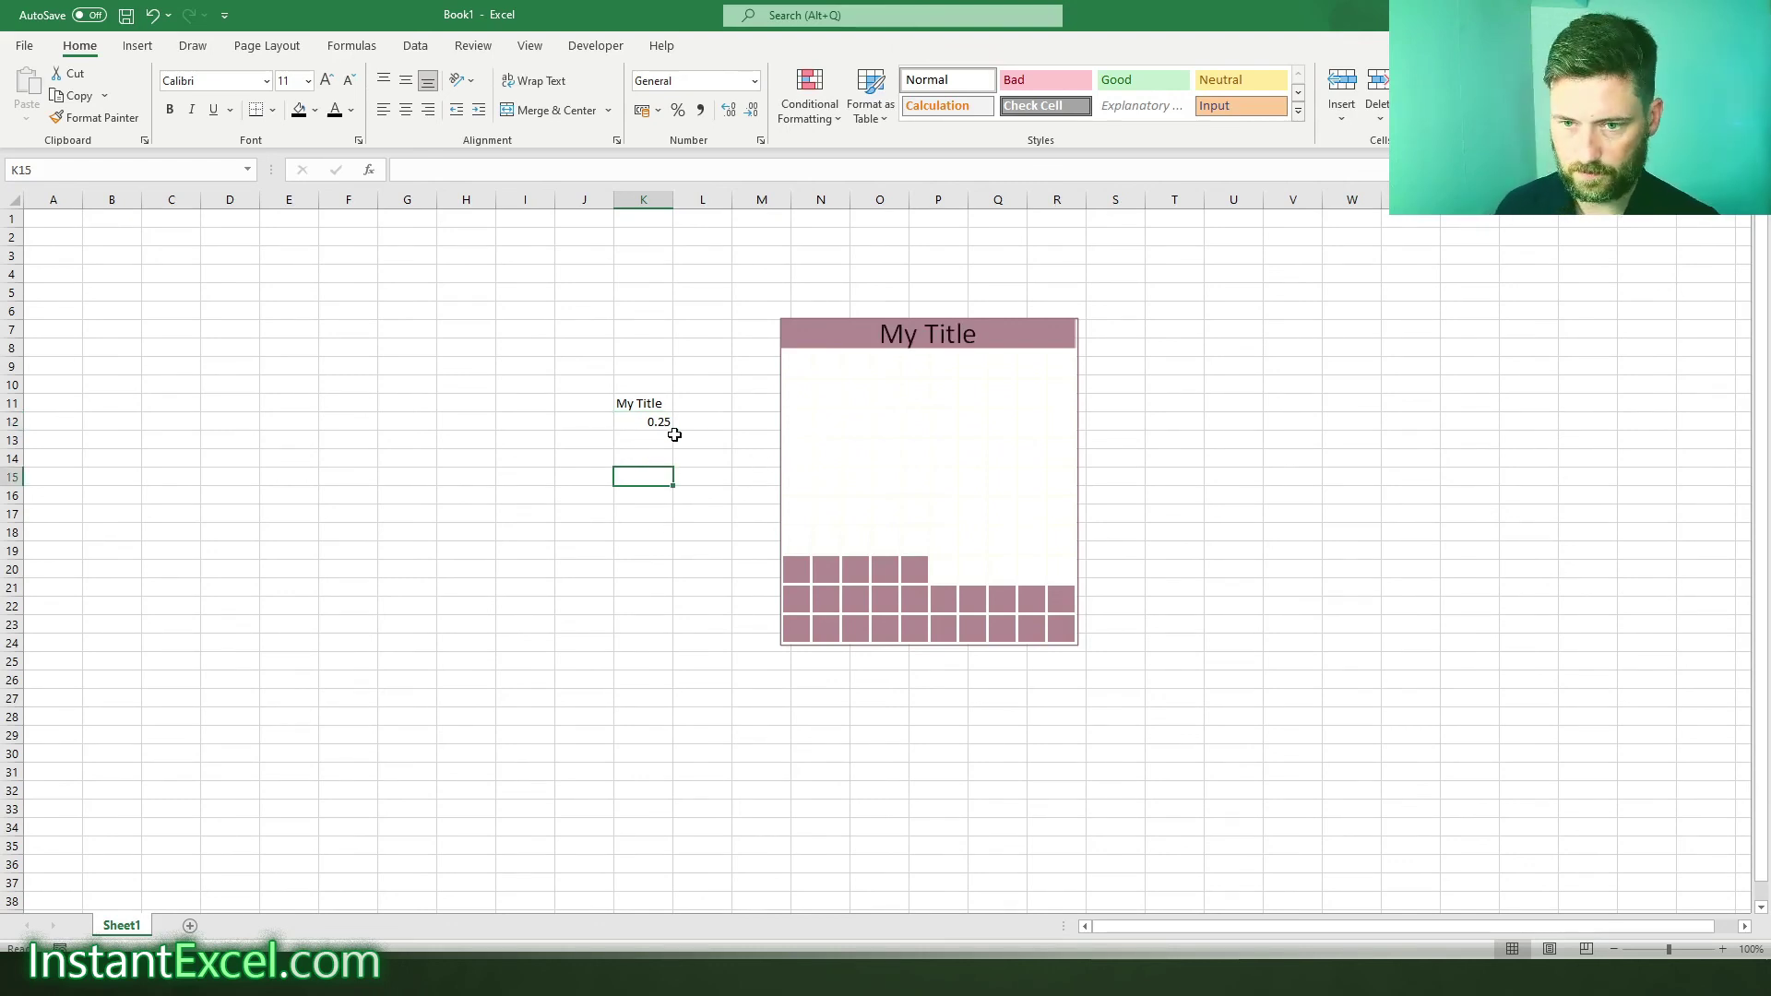
{"action": "left_click", "coordinate": [632, 424]}
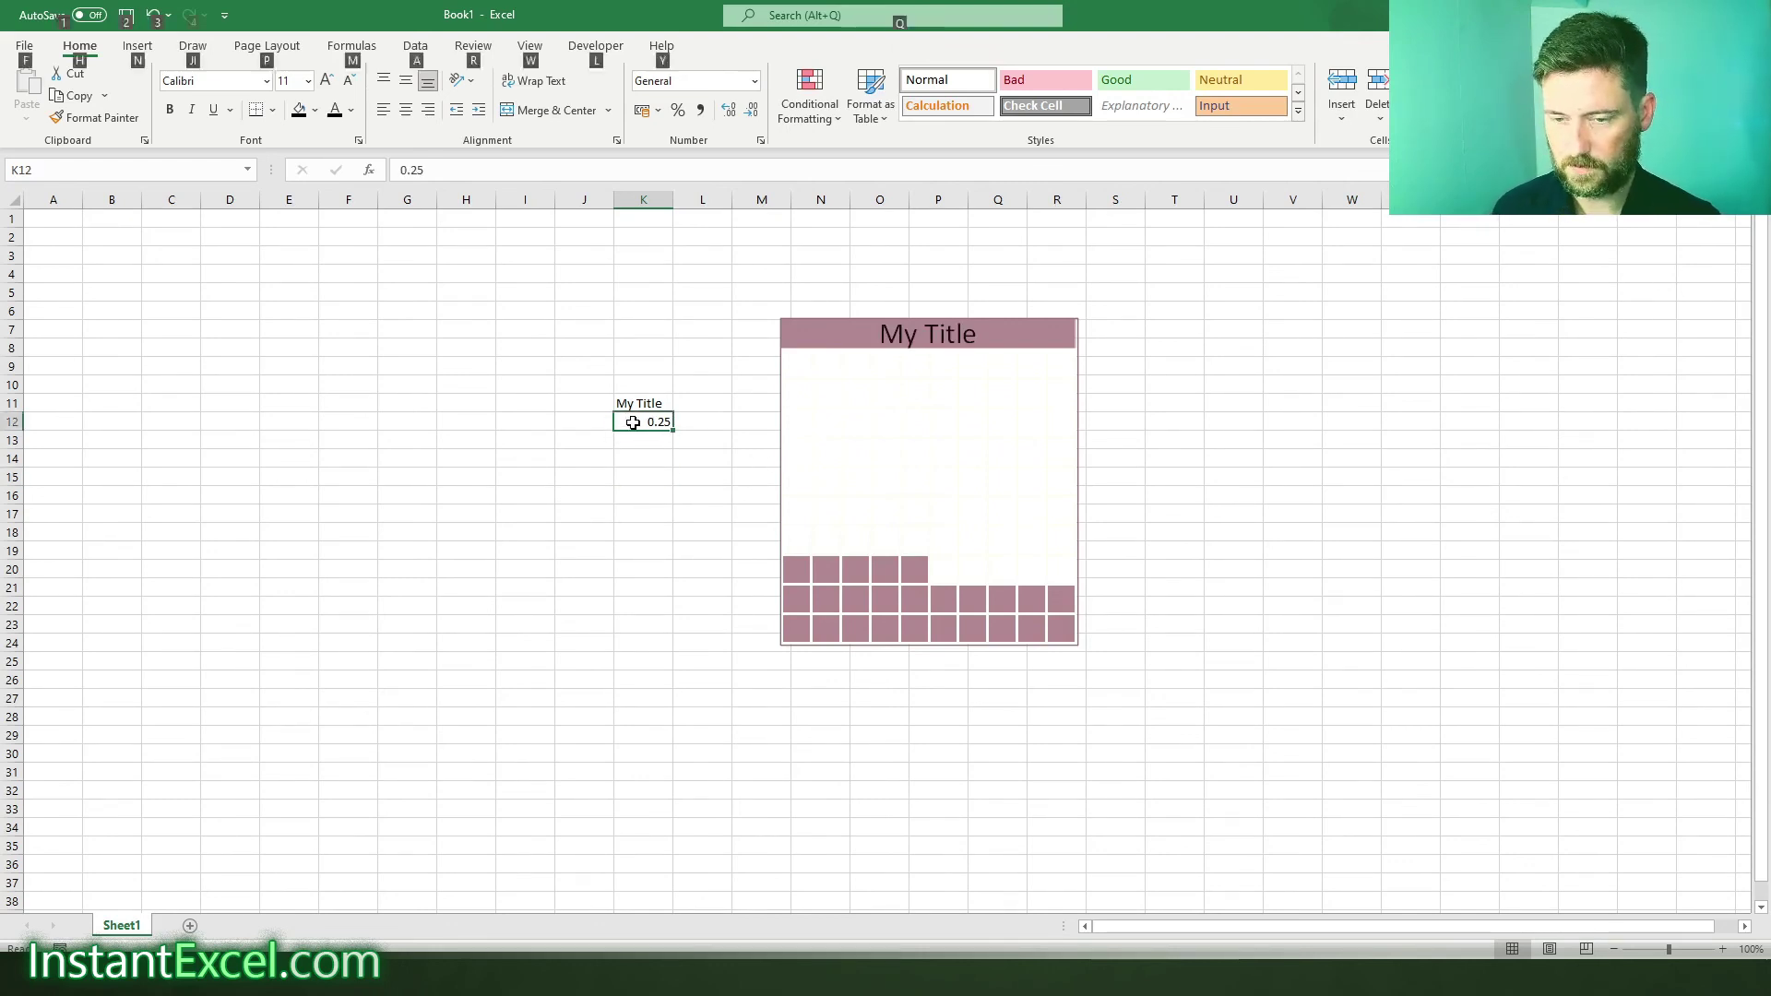
{"action": "key", "text": "alt+F8"}
{"action": "left_click", "coordinate": [1089, 385]}
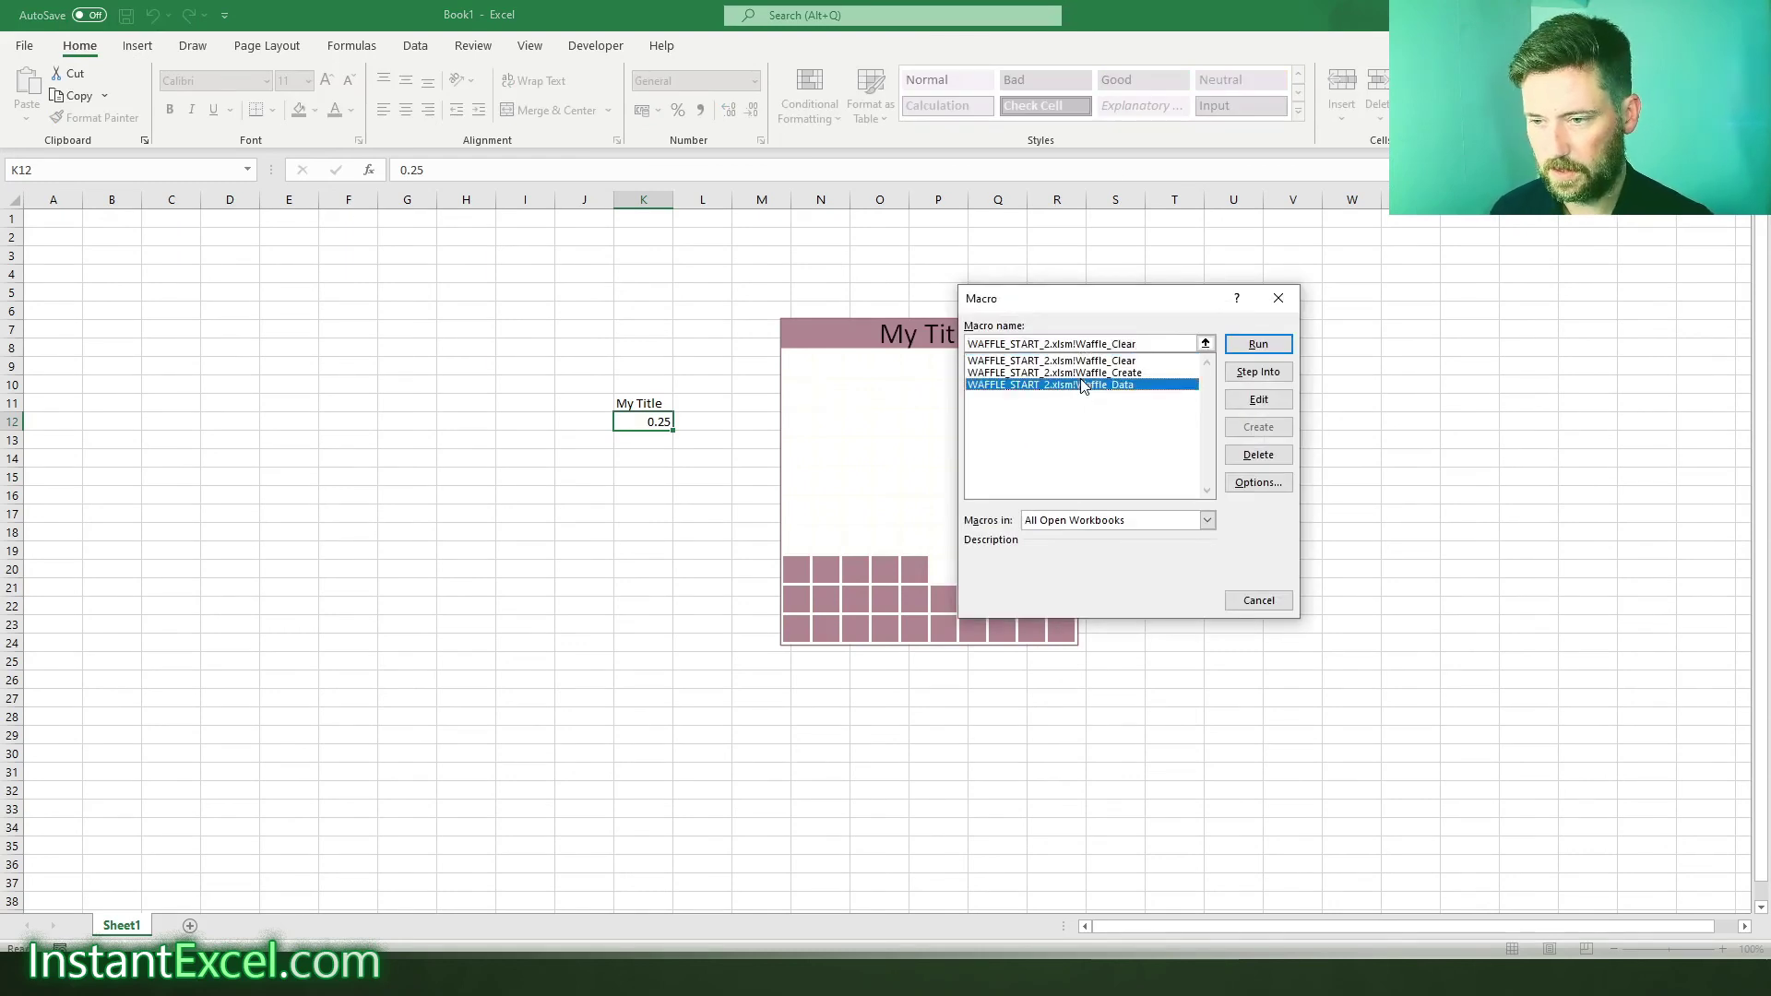
{"action": "left_click", "coordinate": [1089, 373]}
{"action": "left_click", "coordinate": [1290, 348]}
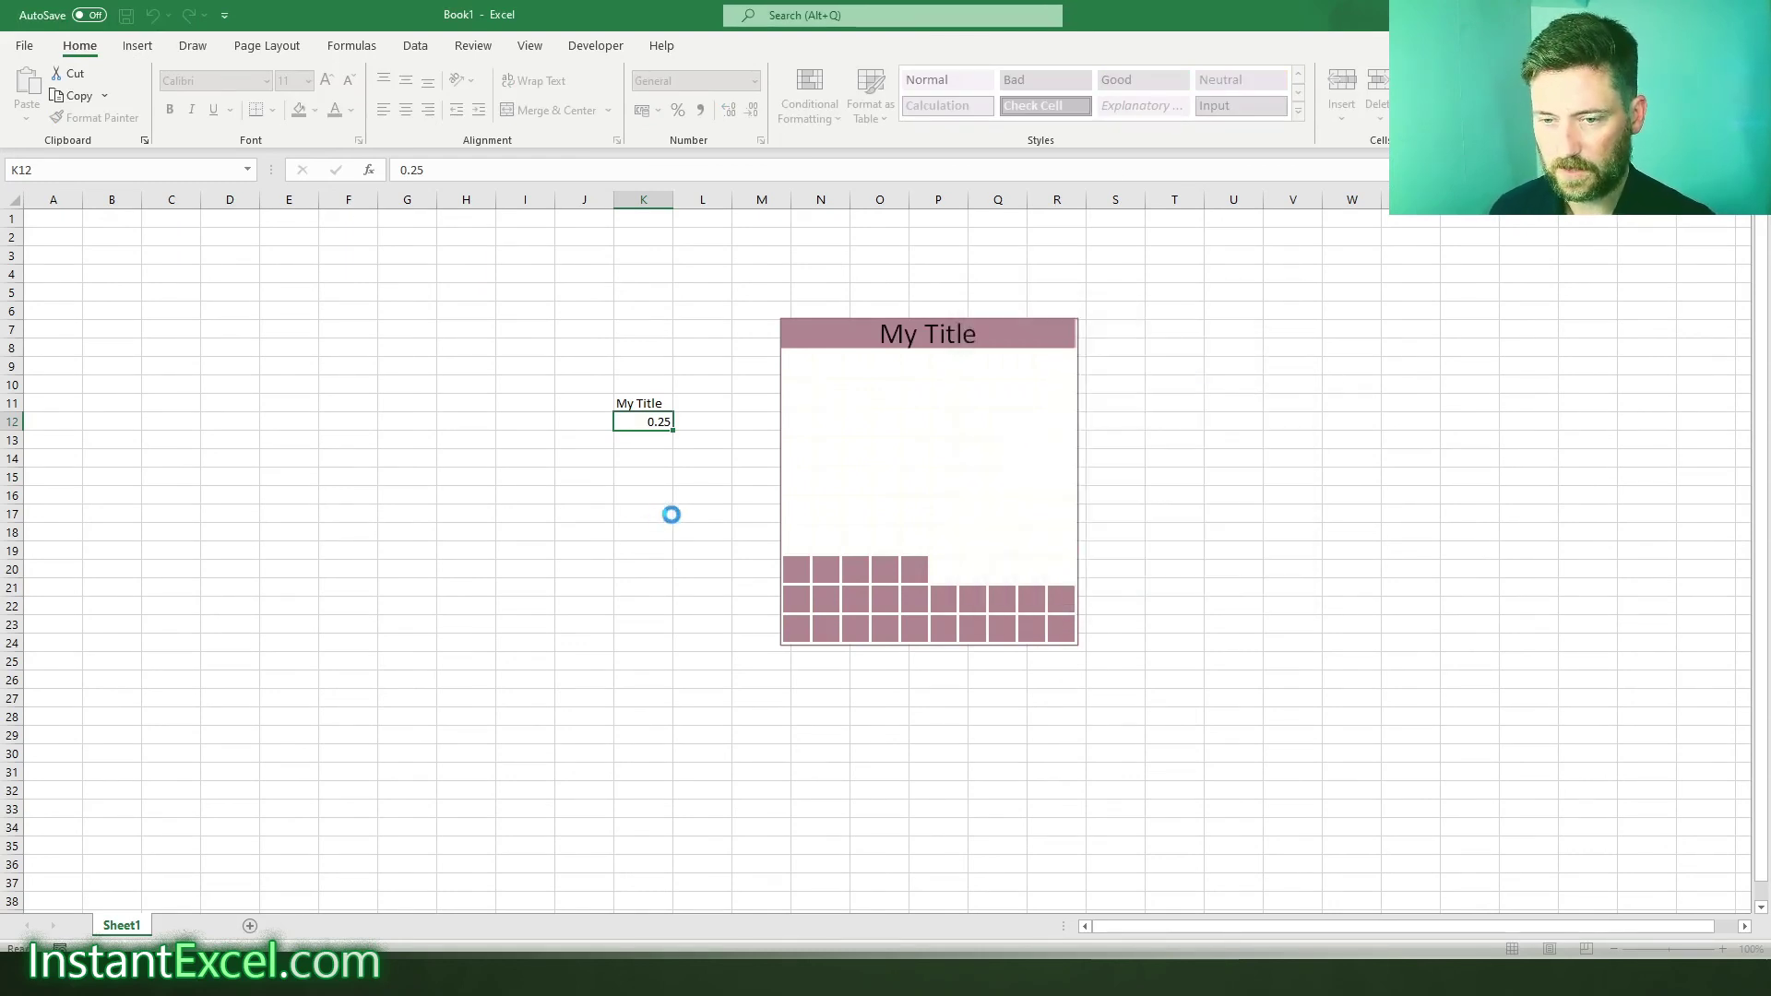
- Place the mauve and blue waffle charts on opposite sides of the title and value cells
{"action": "left_click_drag", "start_coordinate": [698, 529], "coordinate": [1148, 398]}
{"action": "left_click_drag", "start_coordinate": [1015, 472], "coordinate": [440, 522]}
{"action": "left_click_drag", "start_coordinate": [1121, 480], "coordinate": [994, 481]}
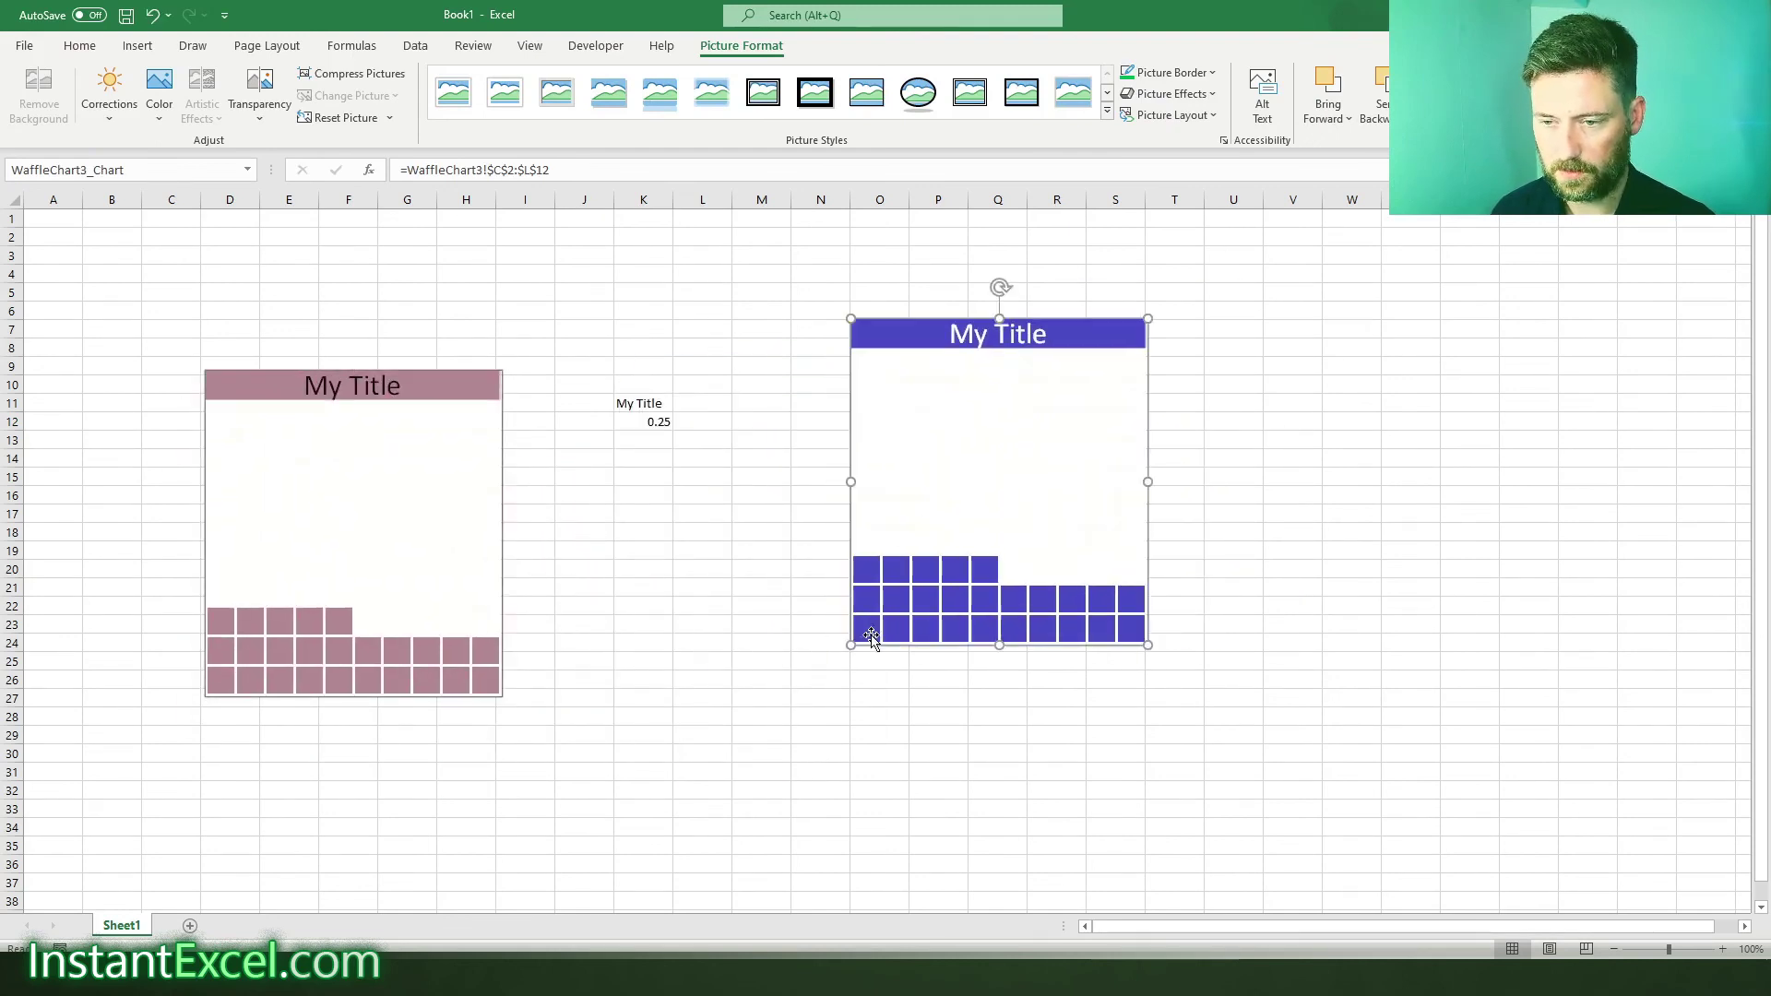
{"action": "left_click", "coordinate": [878, 735]}
{"action": "left_click_drag", "start_coordinate": [956, 550], "coordinate": [883, 515]}
{"action": "left_click", "coordinate": [656, 656]}
{"action": "left_click", "coordinate": [810, 695]}
- Delete the mauve waffle chart, keeping the blue one beside the title and value cells
{"action": "left_click_drag", "start_coordinate": [418, 545], "coordinate": [379, 488]}
{"action": "key", "text": "Delete"}
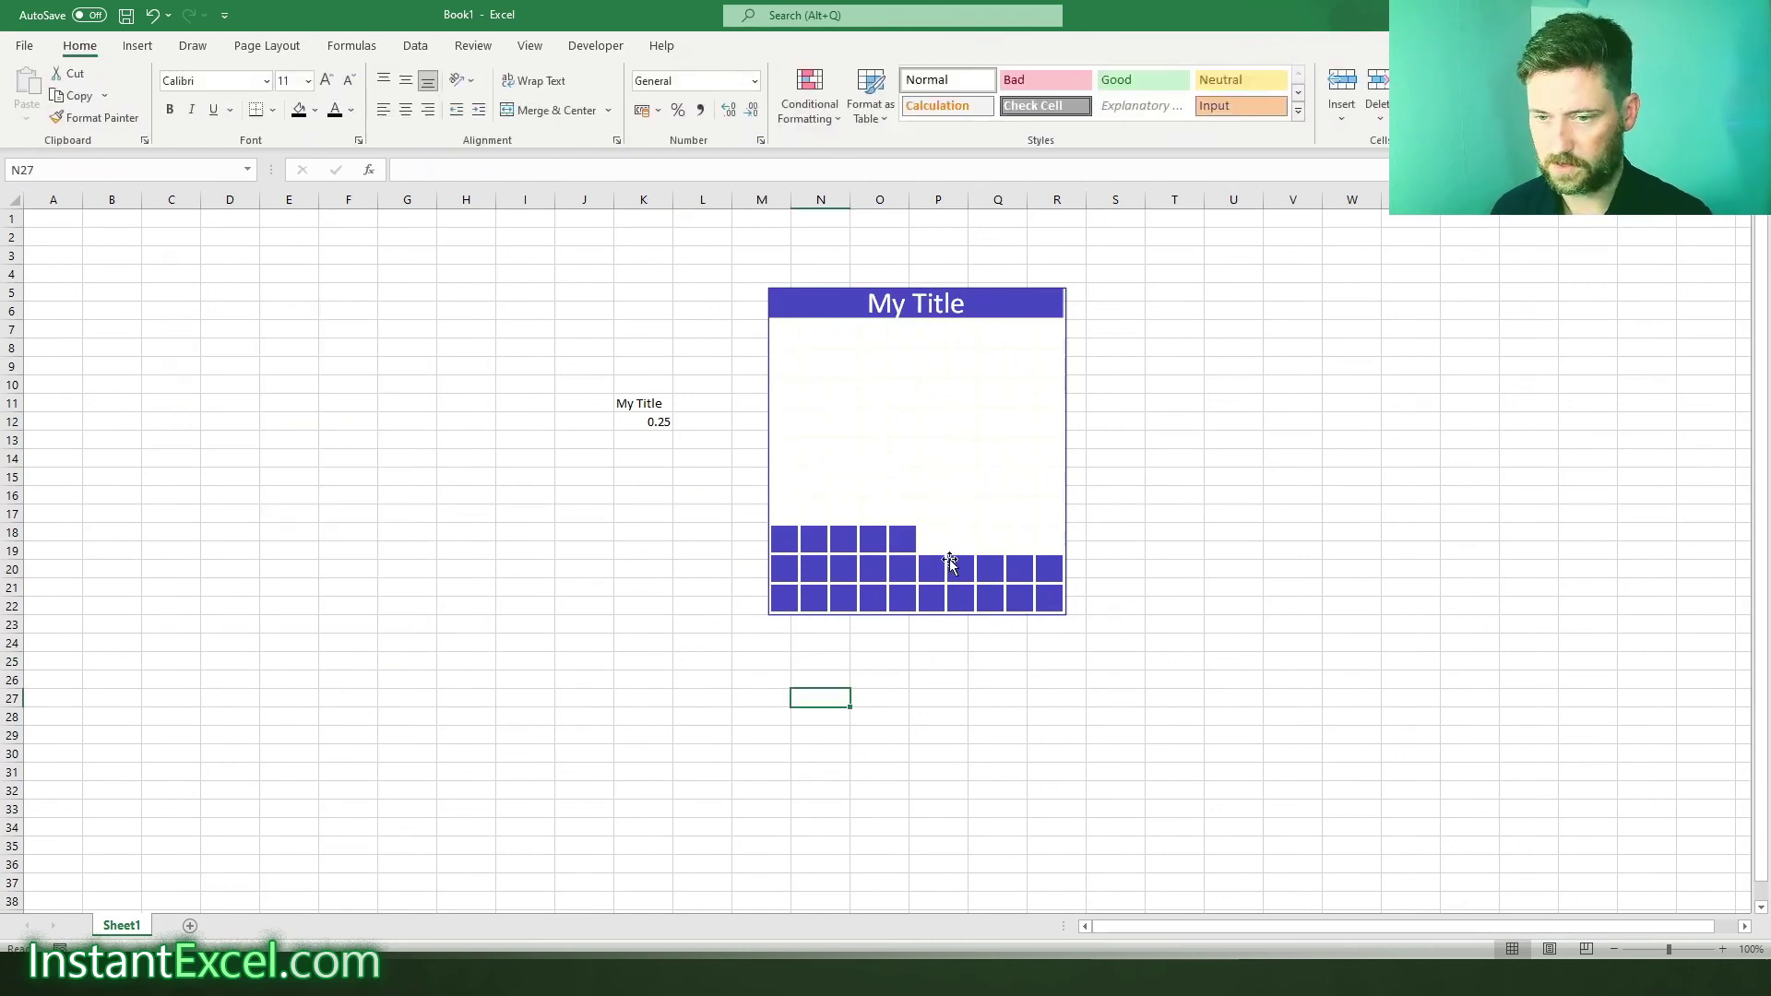
{"action": "left_click_drag", "start_coordinate": [948, 561], "coordinate": [927, 609]}
{"action": "left_click", "coordinate": [590, 646]}
{"action": "key", "text": "ctrl+z"}
- Shift the blue waffle chart slightly and rotate it a little clockwise
{"action": "left_click", "coordinate": [849, 560]}
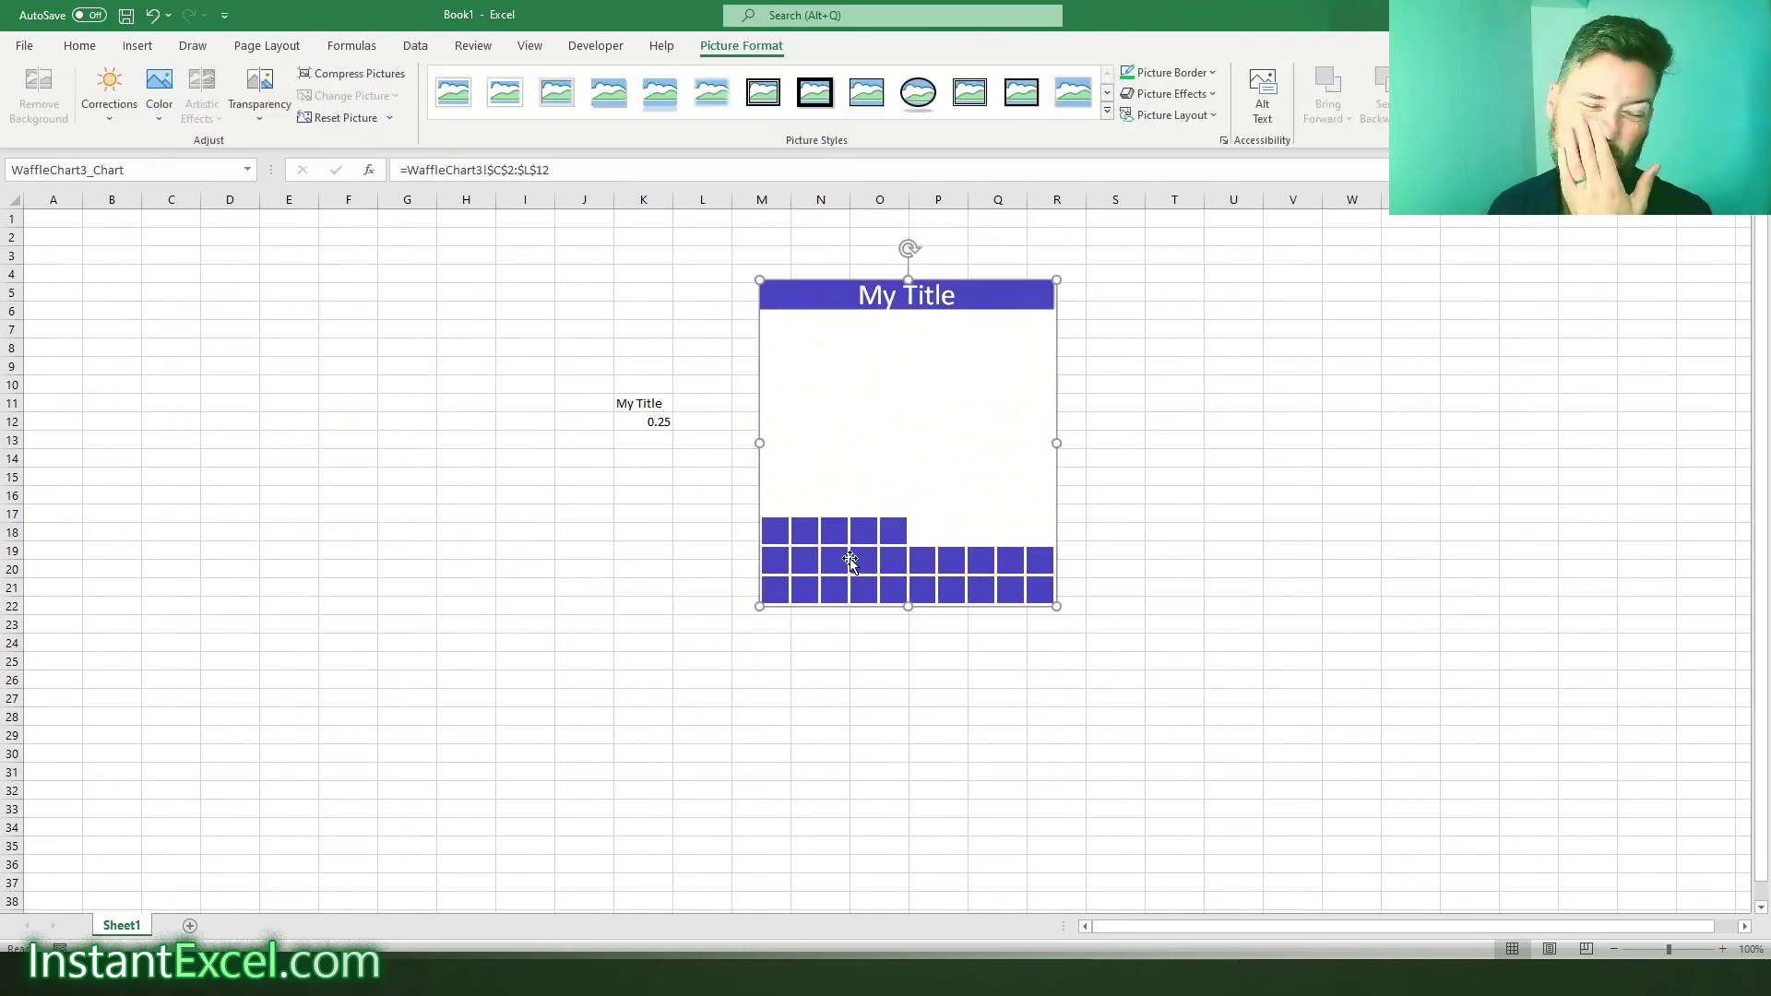
{"action": "left_click_drag", "start_coordinate": [924, 503], "coordinate": [966, 513]}
{"action": "left_click_drag", "start_coordinate": [951, 258], "coordinate": [992, 270]}
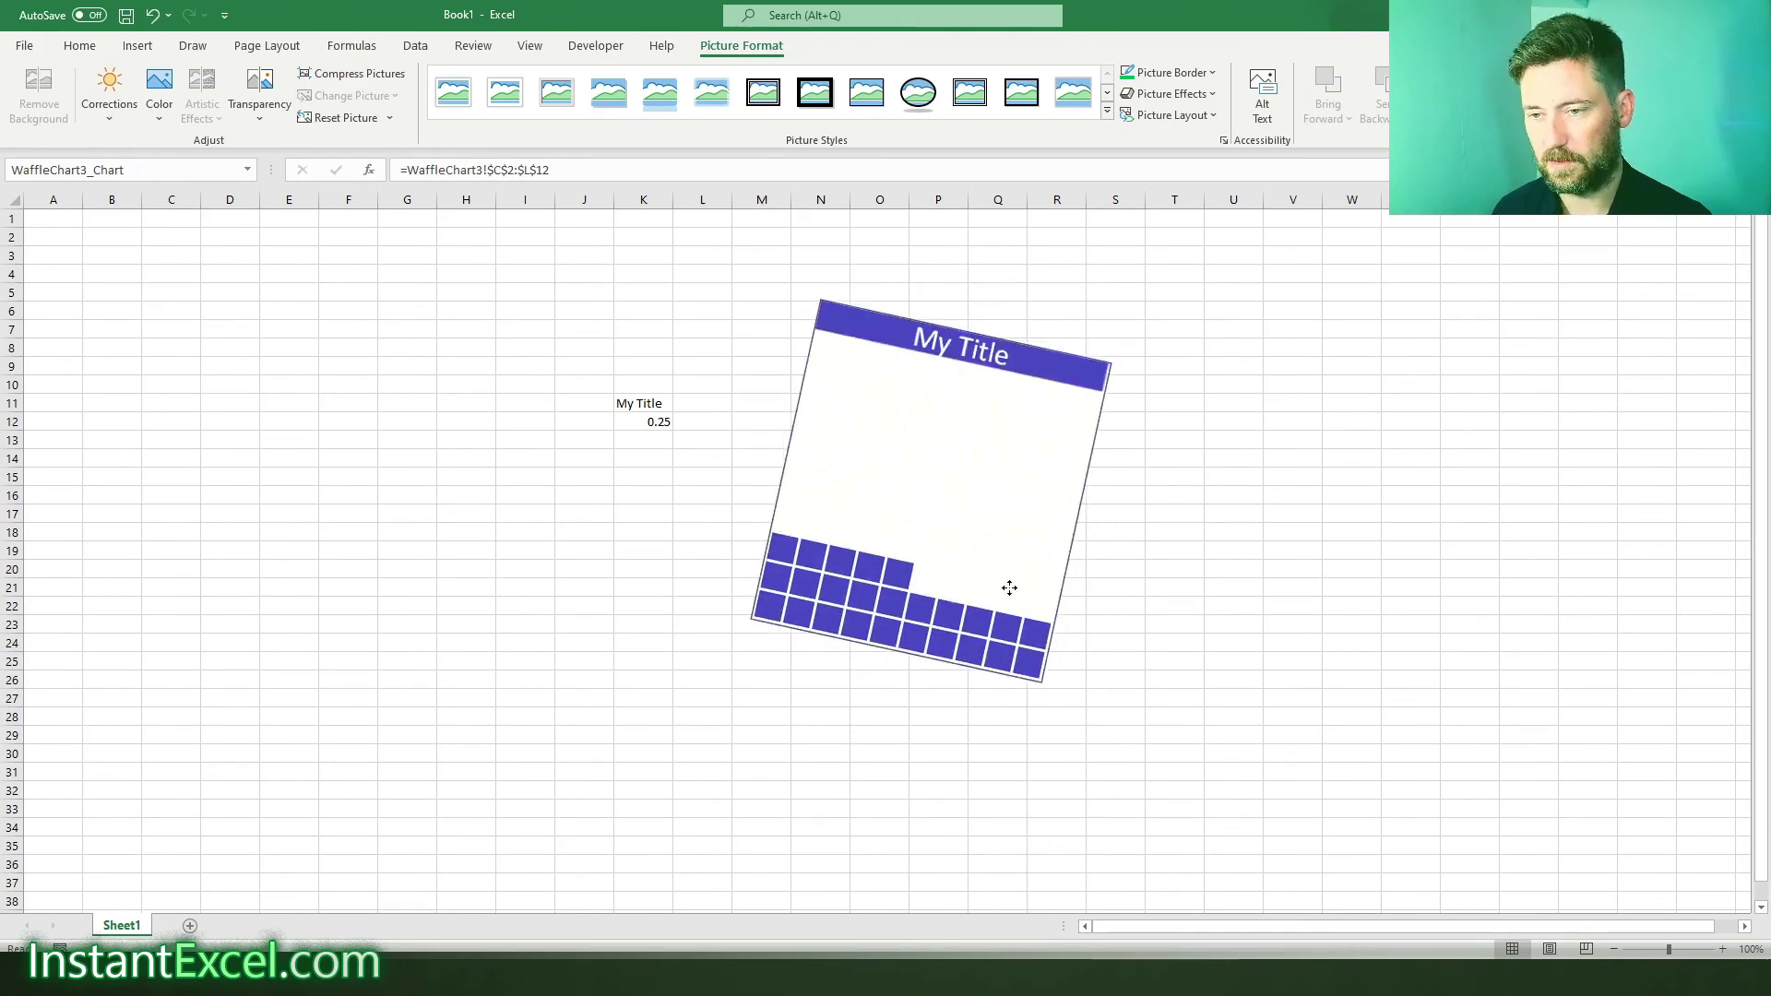
- Apply a perspective picture style with a reflection to the tilted waffle chart and adjust its position
{"action": "left_click", "coordinate": [1107, 111]}
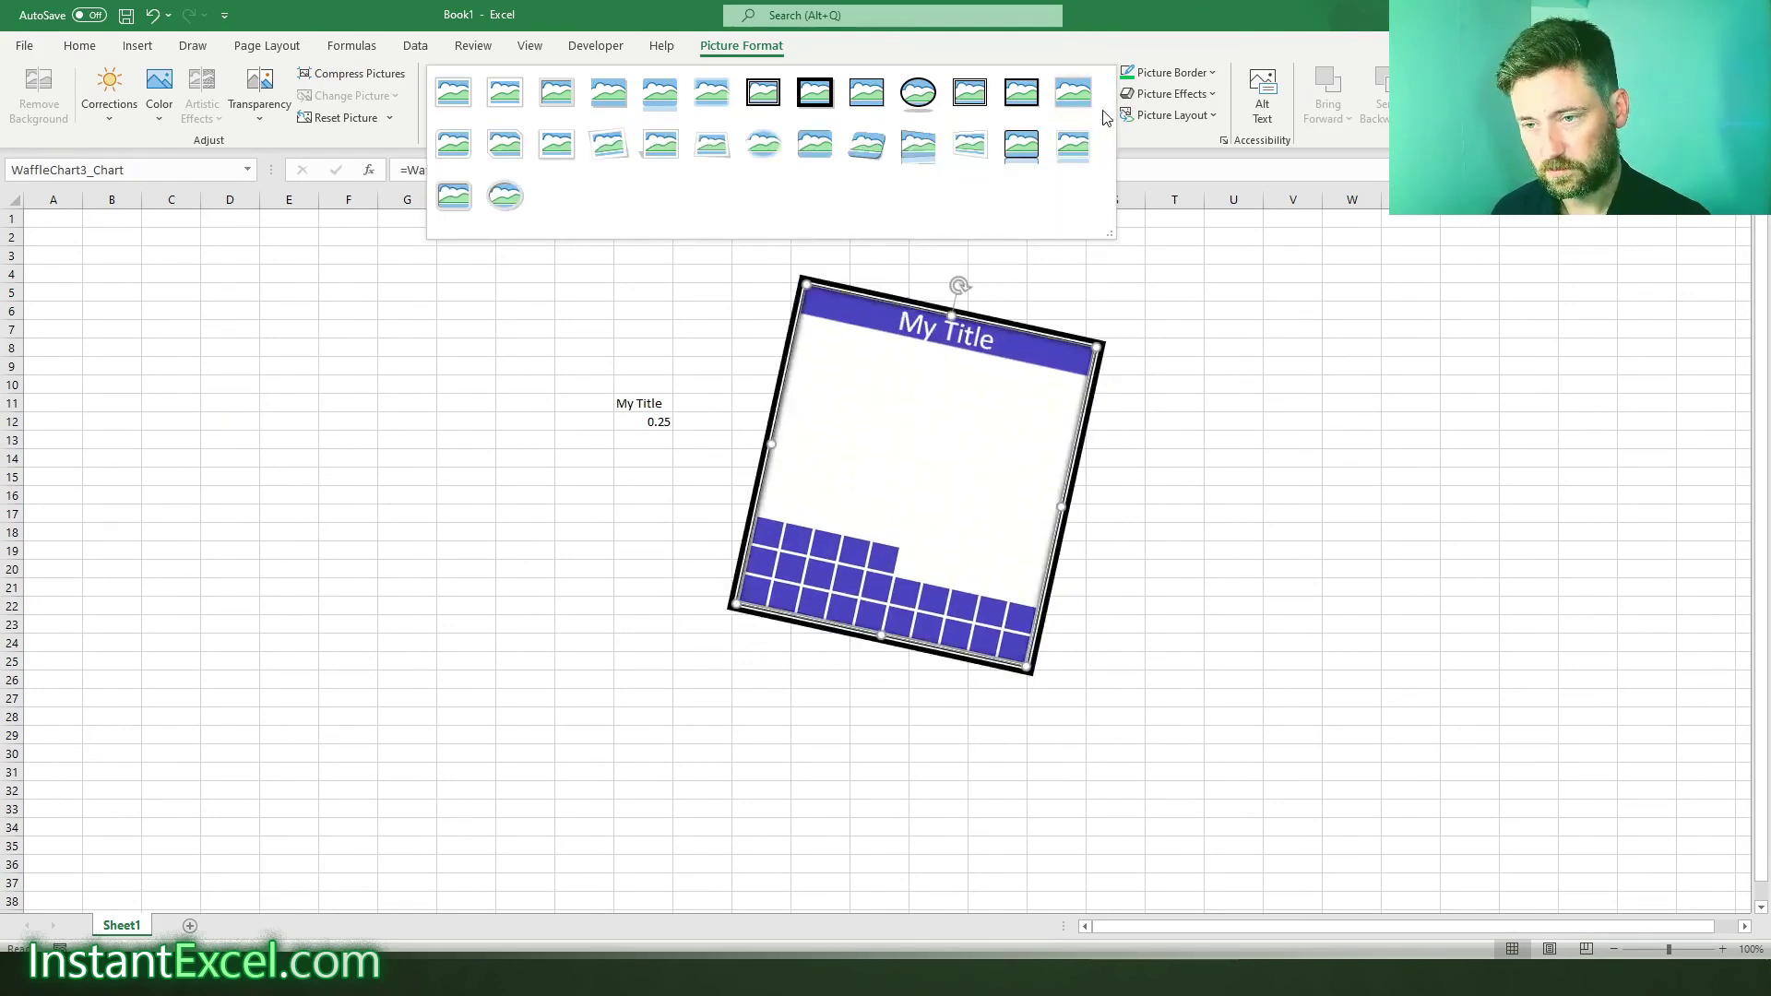
{"action": "left_click", "coordinate": [683, 150]}
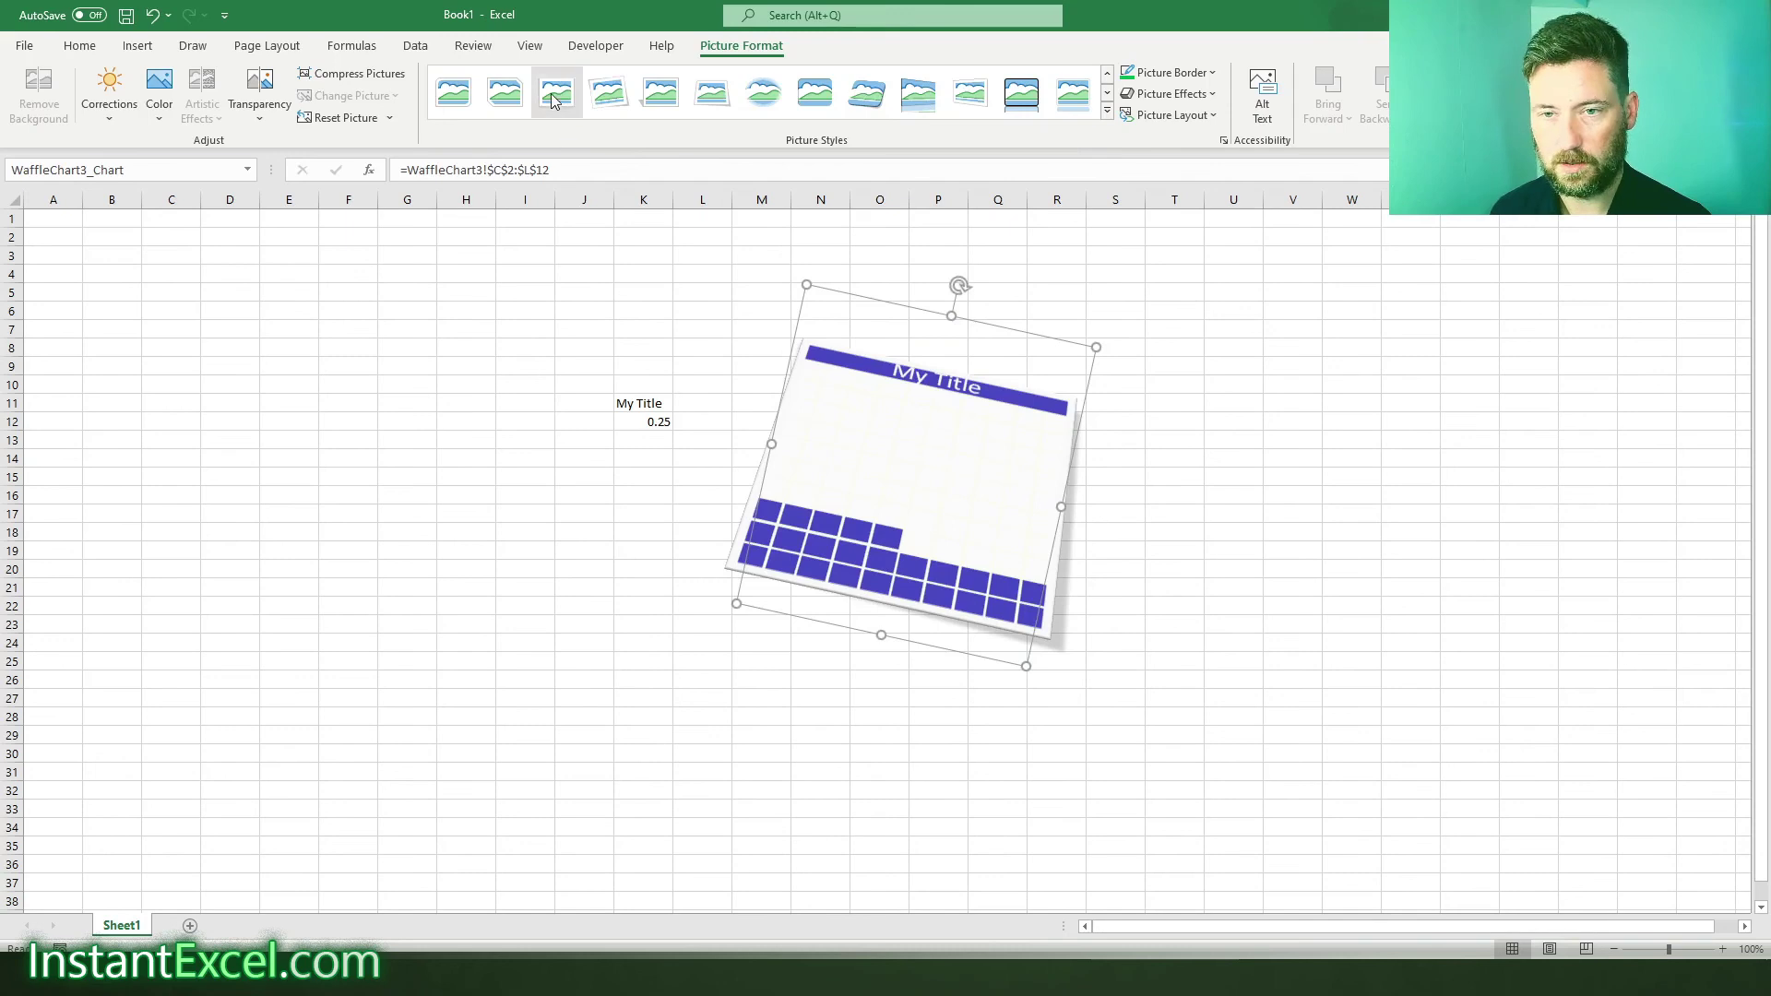
{"action": "left_click", "coordinate": [926, 100]}
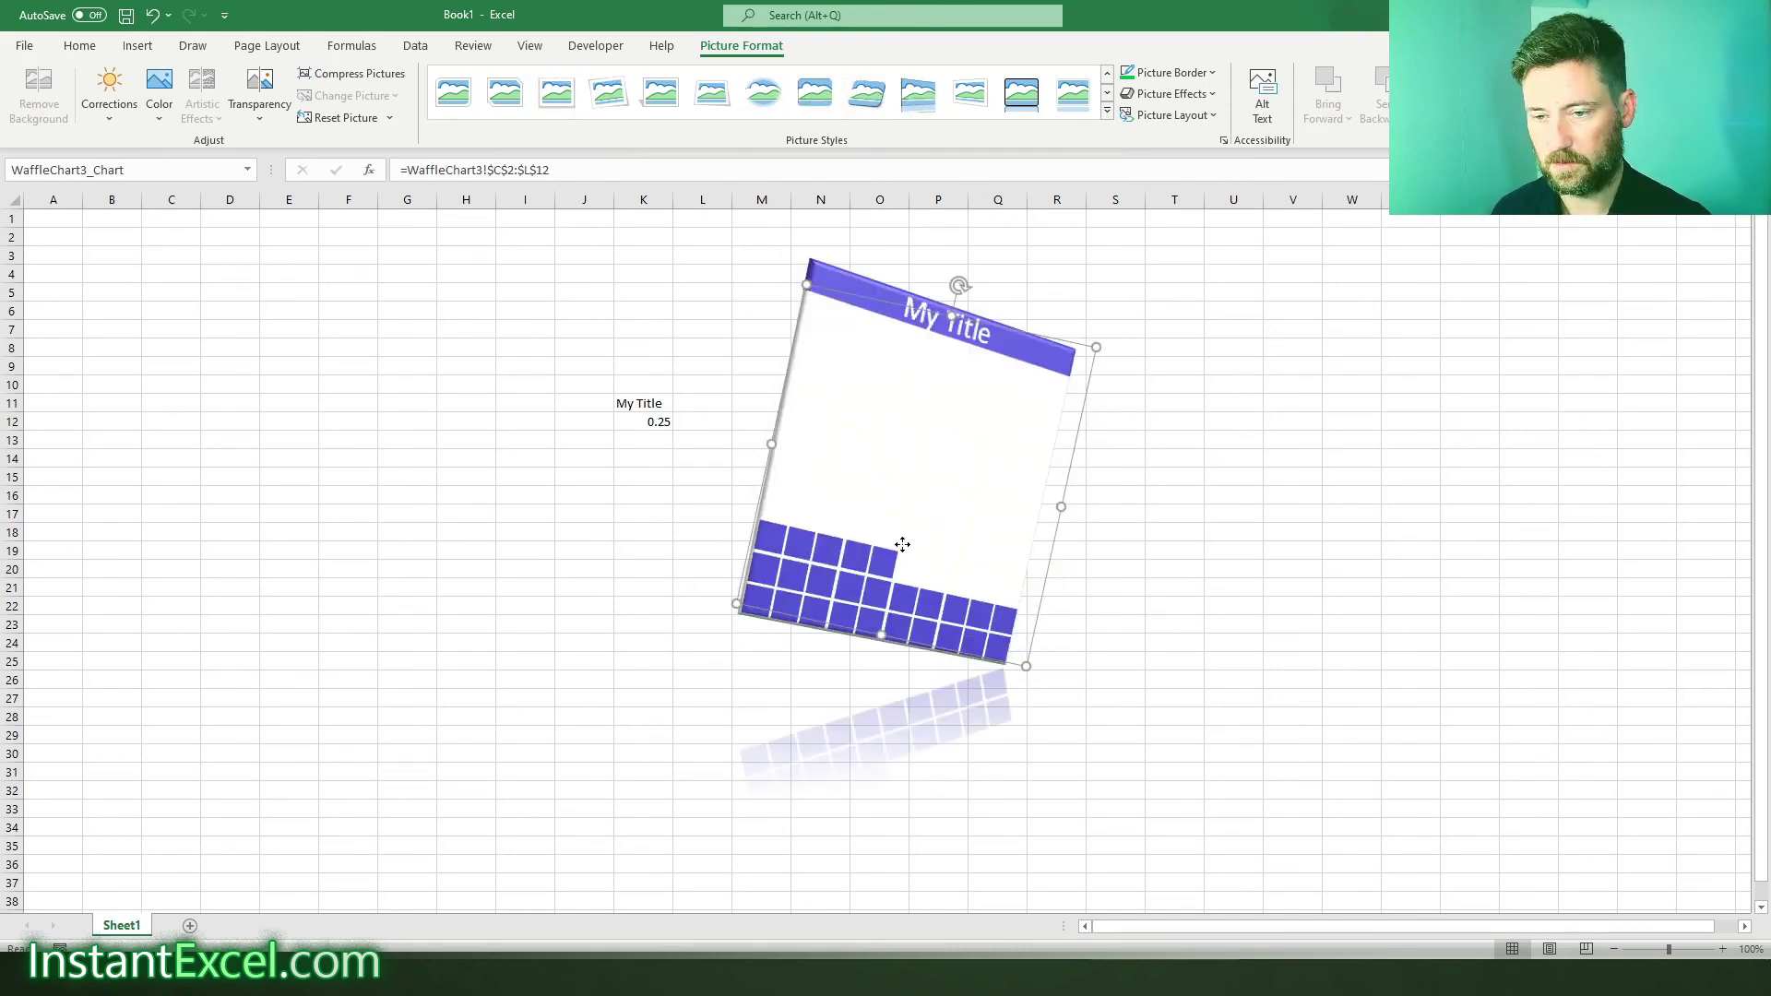
{"action": "left_click_drag", "start_coordinate": [902, 549], "coordinate": [904, 520]}
{"action": "left_click", "coordinate": [1233, 642]}
{"action": "left_click", "coordinate": [1116, 734]}
{"action": "left_click_drag", "start_coordinate": [850, 574], "coordinate": [869, 610]}
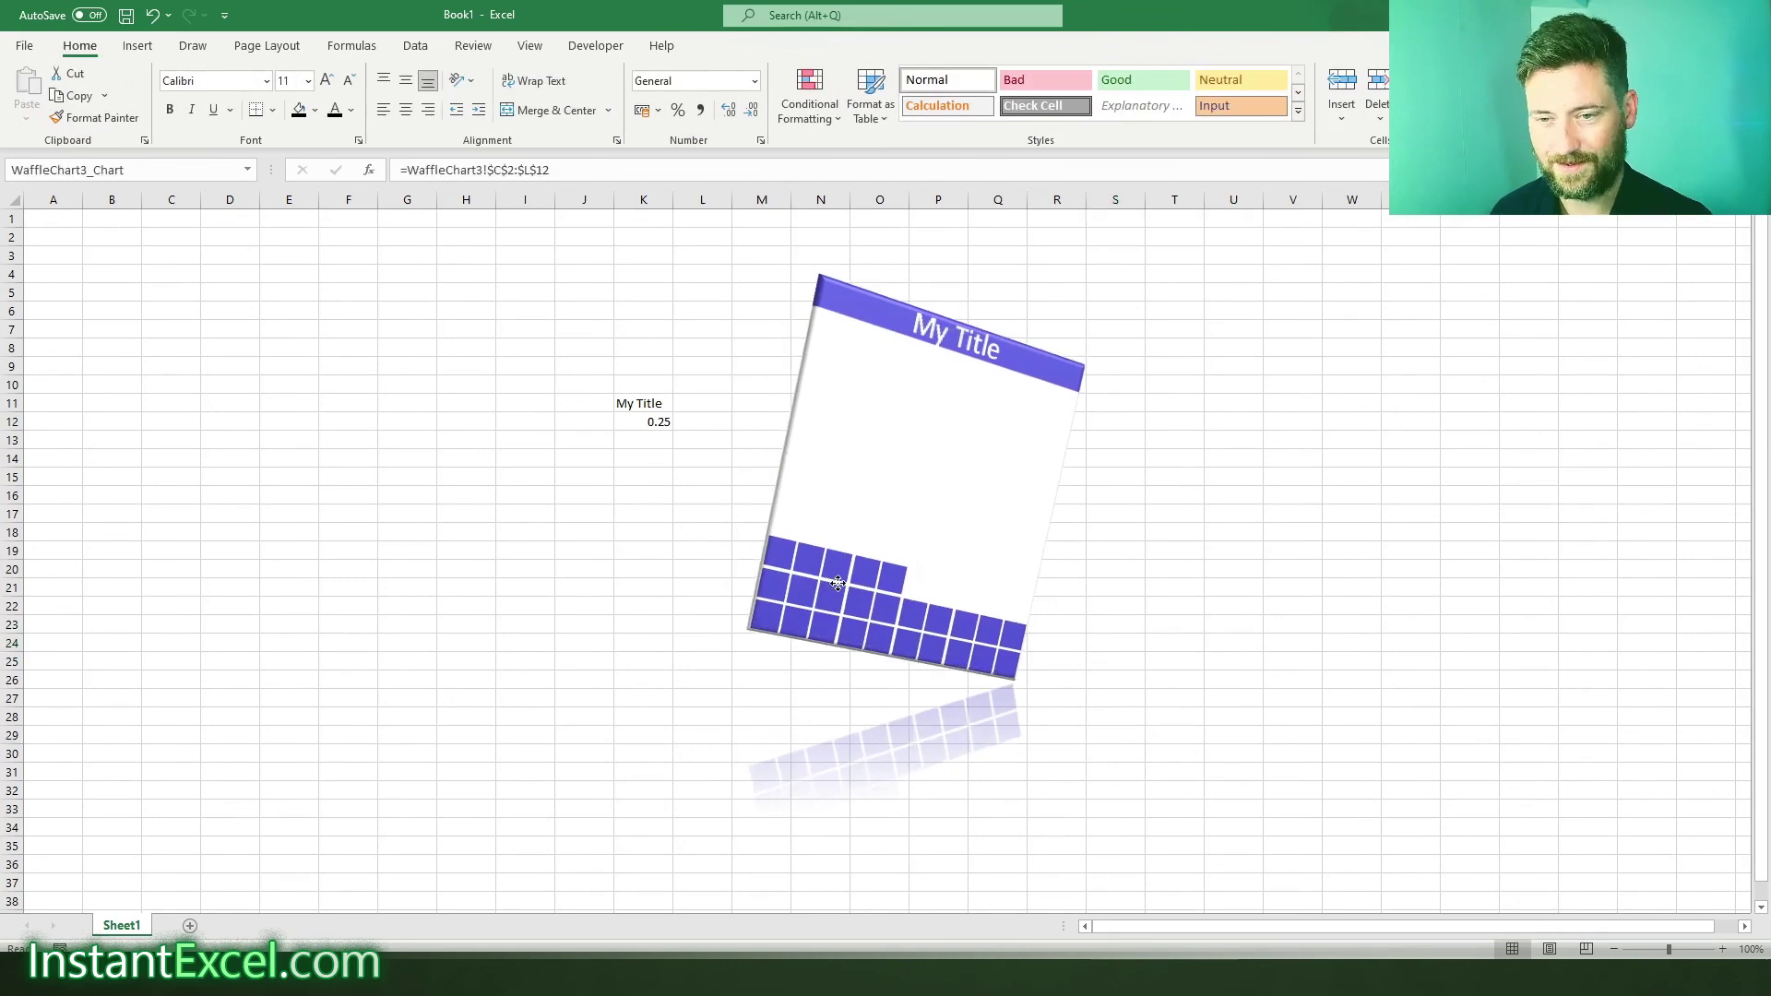
- Fill the cell range F1:W35 behind the waffle chart with black
{"action": "left_click", "coordinate": [643, 458]}
{"action": "left_click_drag", "start_coordinate": [526, 186], "coordinate": [1088, 187]}
{"action": "left_click_drag", "start_coordinate": [1352, 386], "coordinate": [1352, 405]}
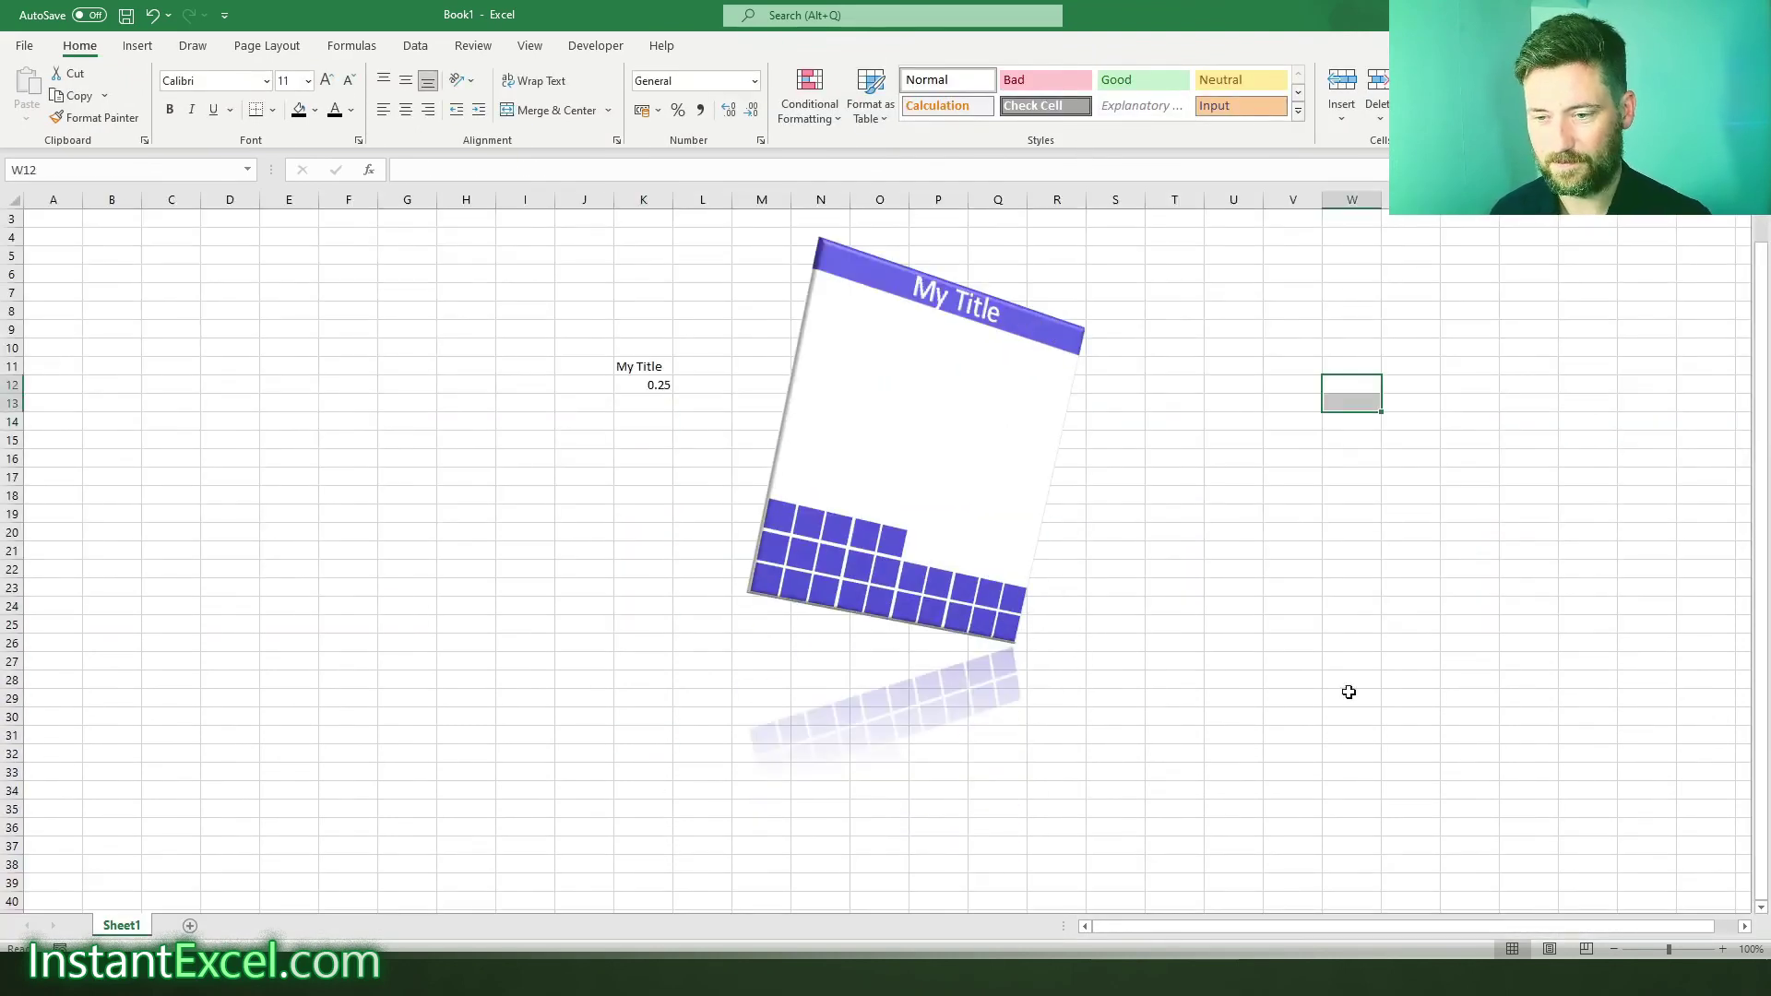
{"action": "left_click", "coordinate": [1350, 697]}
{"action": "left_click_drag", "start_coordinate": [1352, 846], "coordinate": [341, 182]}
{"action": "left_click", "coordinate": [304, 111]}
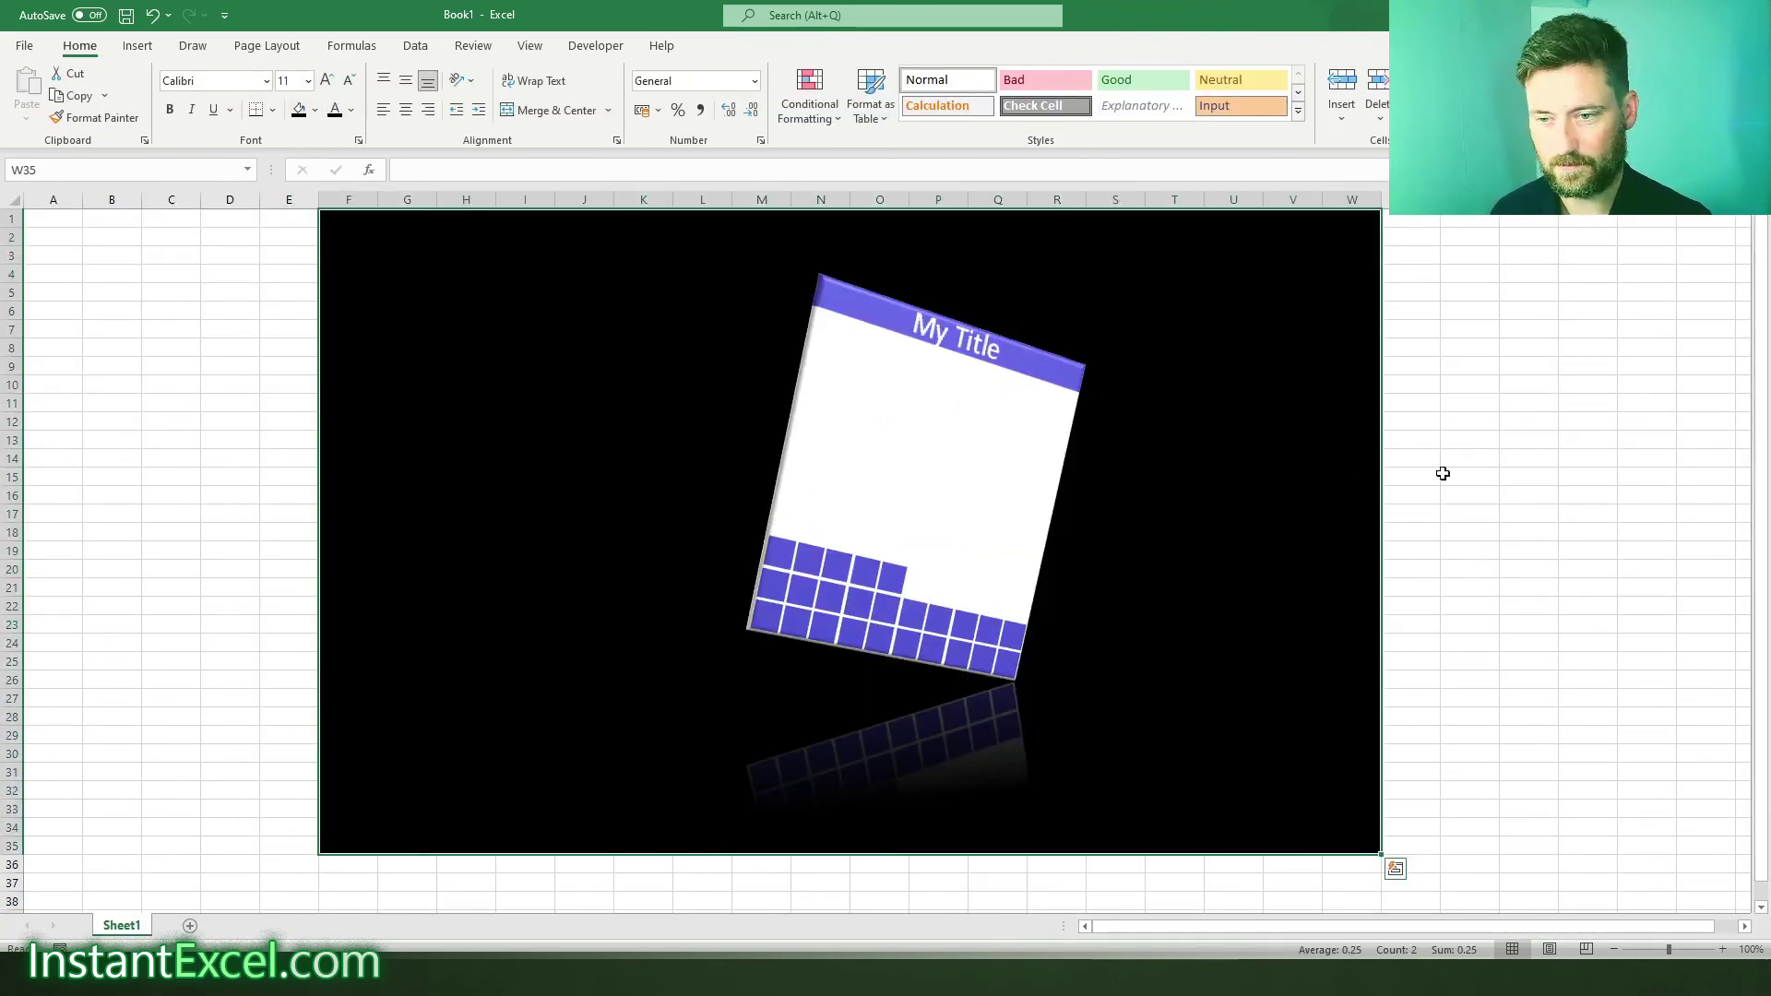
{"action": "left_click", "coordinate": [1439, 474]}
{"action": "left_click", "coordinate": [963, 521]}
{"action": "left_click", "coordinate": [618, 495]}
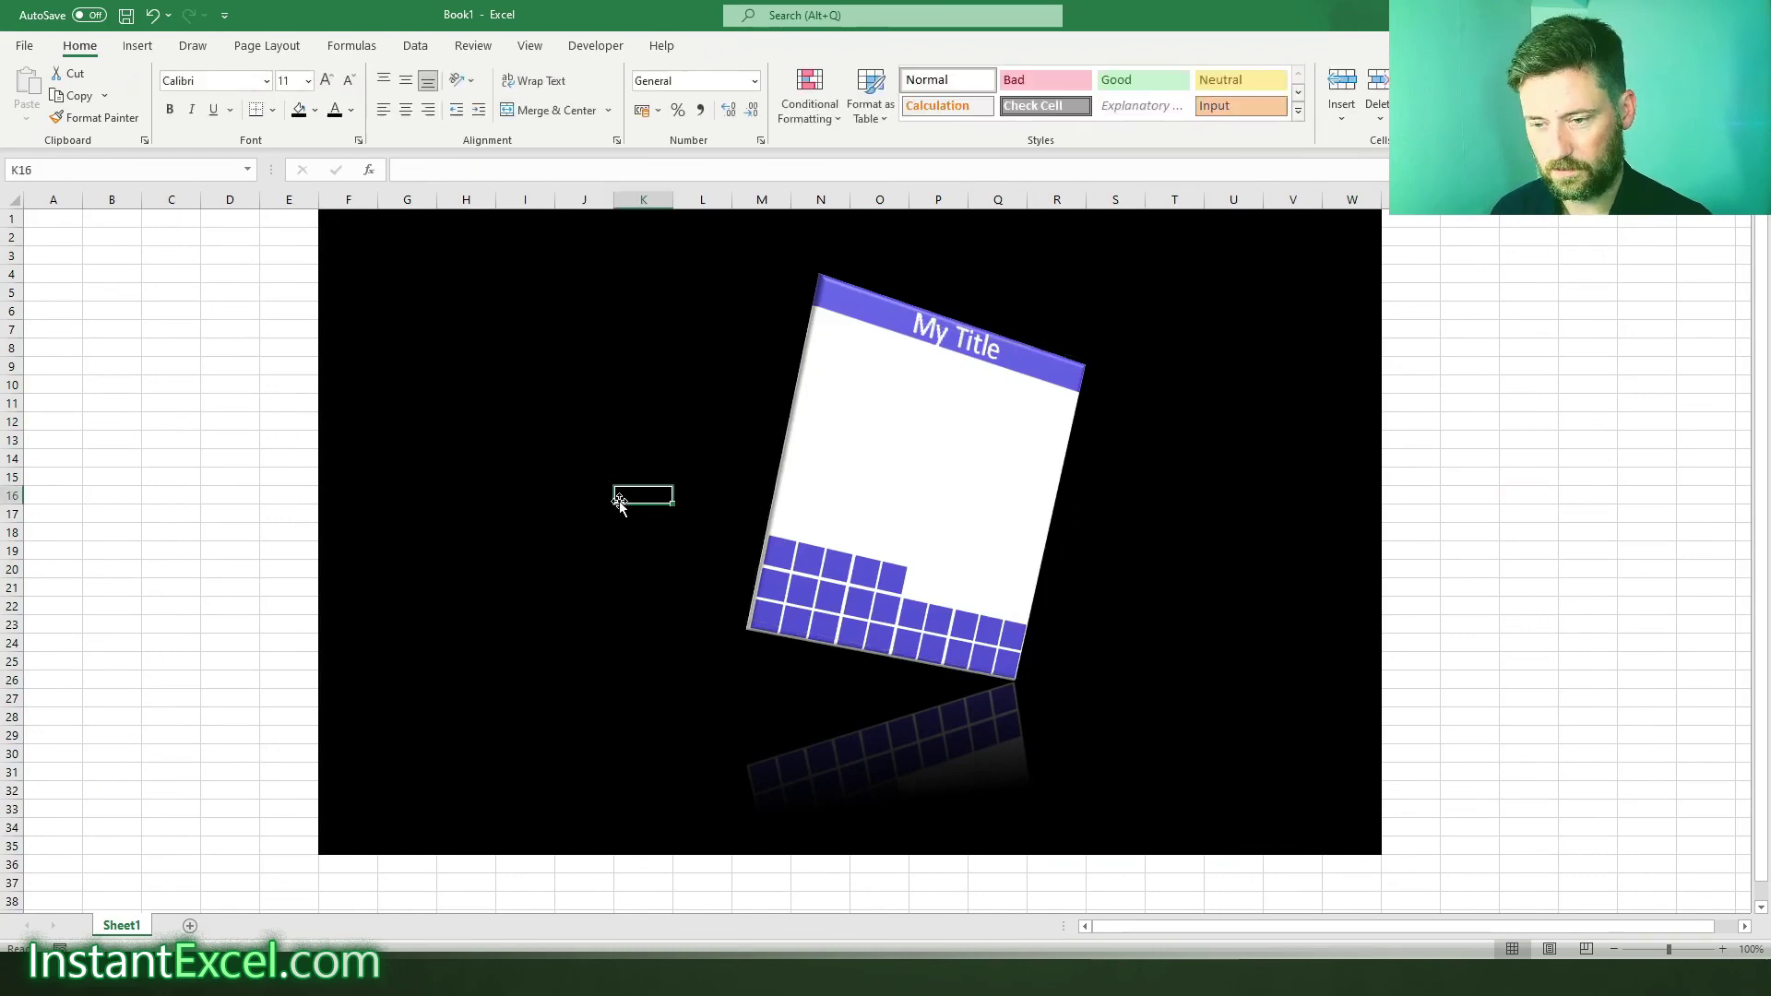
- Return to the START sheet of WAFFLE_START_2.xlsm and review the Instant Excel macro instructions
{"action": "left_click", "coordinate": [879, 495]}
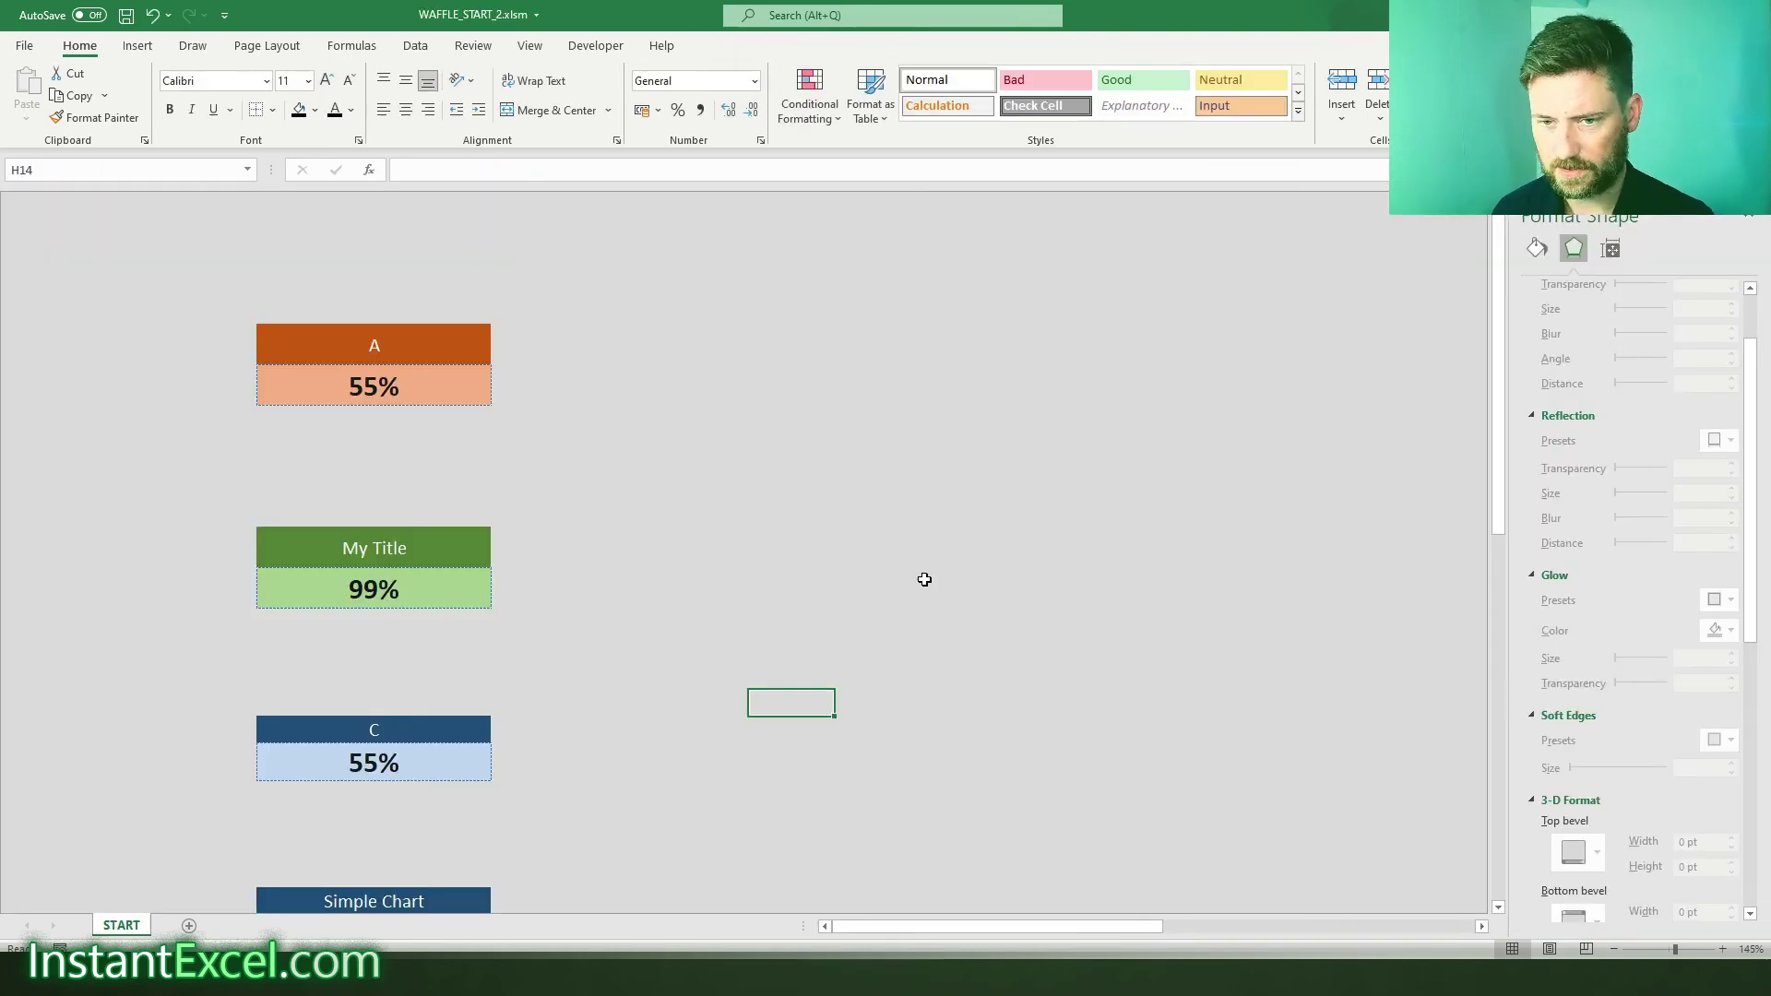
{"action": "left_click", "coordinate": [923, 581]}
{"action": "left_click", "coordinate": [664, 388]}
{"action": "left_click", "coordinate": [618, 329]}
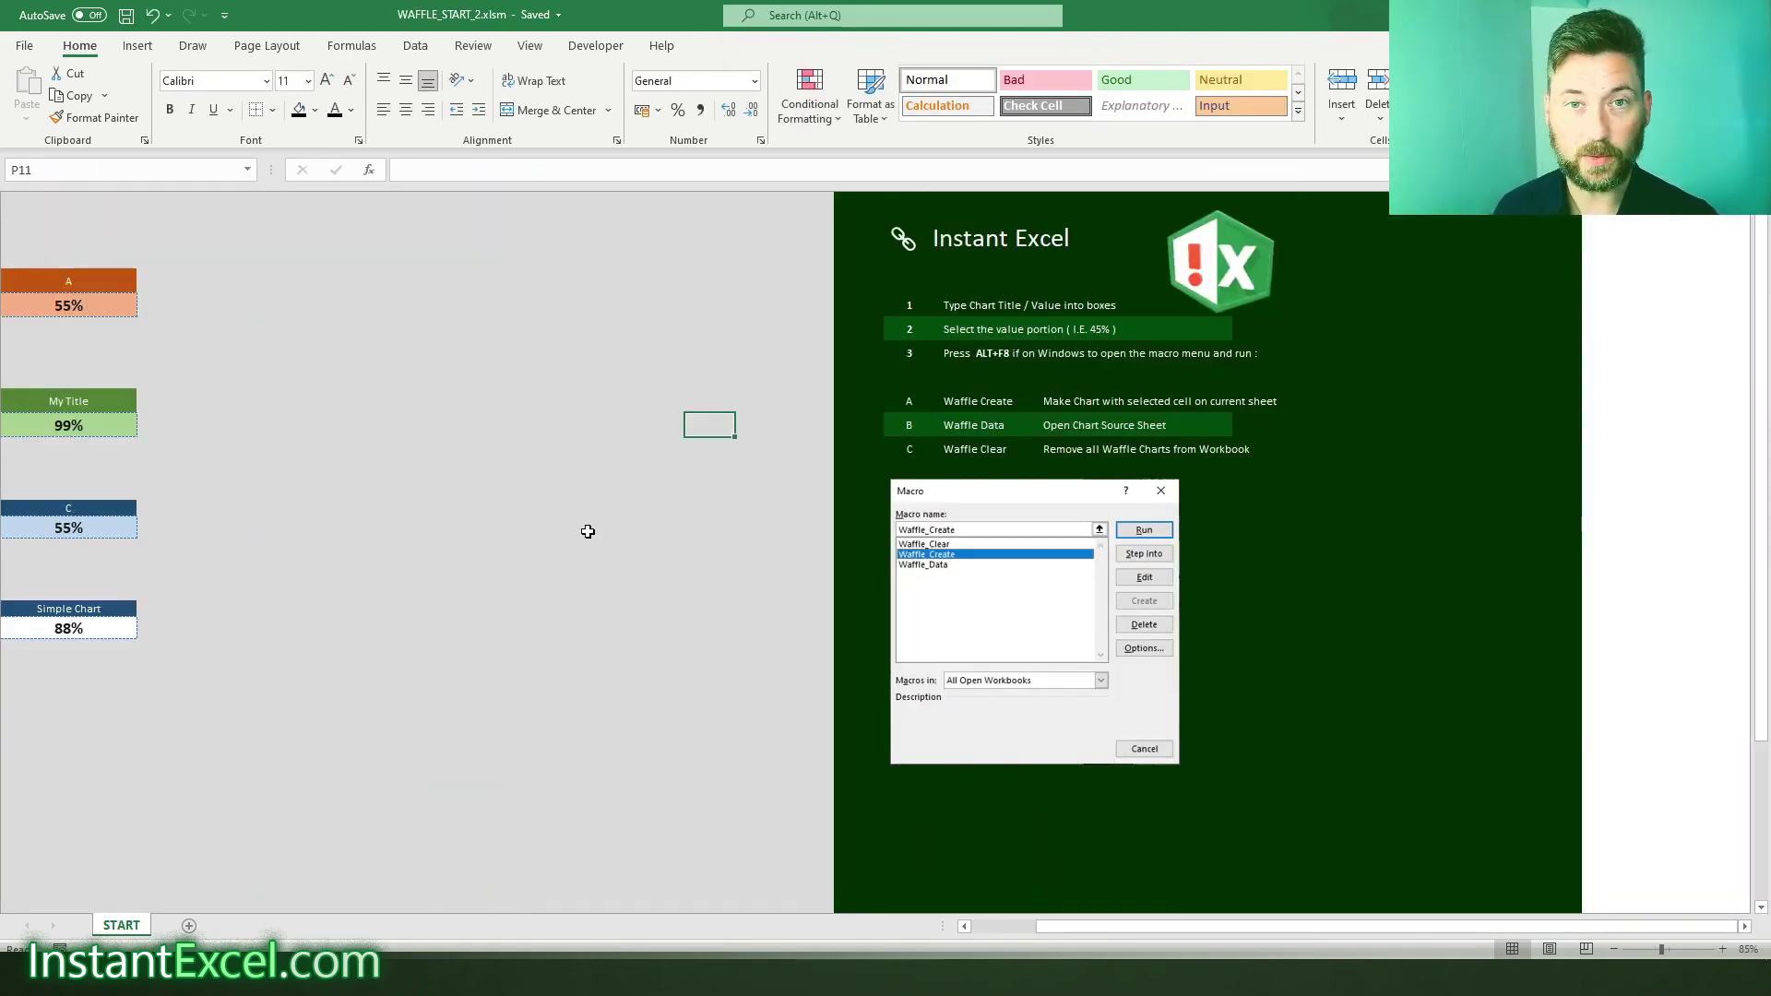